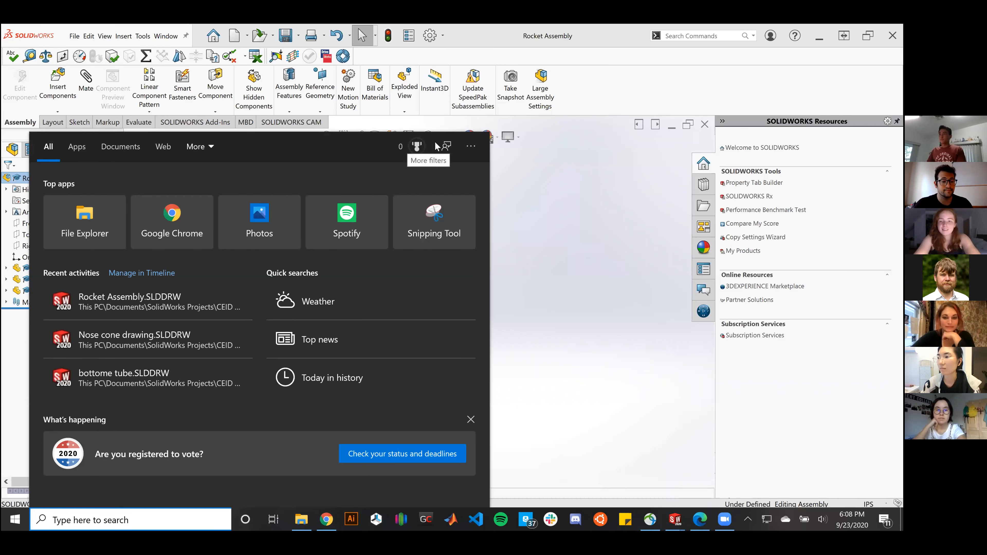
{"action": "type", "text": "mouse"}
{"action": "key", "text": "BackSpace"}
{"action": "key", "text": "BackSpace"}
{"action": "key", "text": "BackSpace"}
{"action": "key", "text": "BackSpace"}
{"action": "key", "text": "BackSpace"}
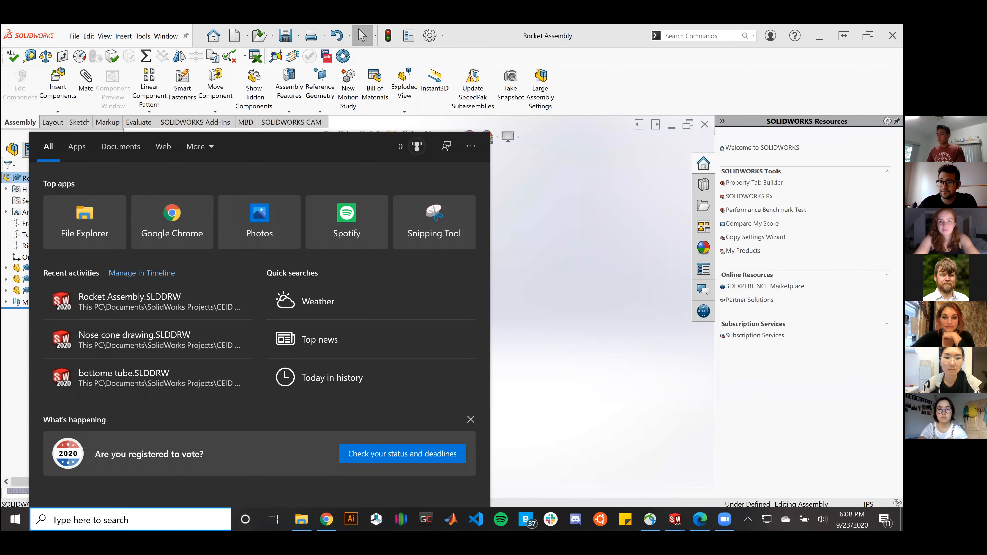
{"action": "type", "text": "one touc"}
{"action": "key", "text": "BackSpace"}
{"action": "key", "text": "BackSpace"}
{"action": "key", "text": "BackSpace"}
{"action": "key", "text": "BackSpace"}
{"action": "key", "text": "BackSpace"}
{"action": "key", "text": "BackSpace"}
{"action": "key", "text": "BackSpace"}
{"action": "key", "text": "BackSpace"}
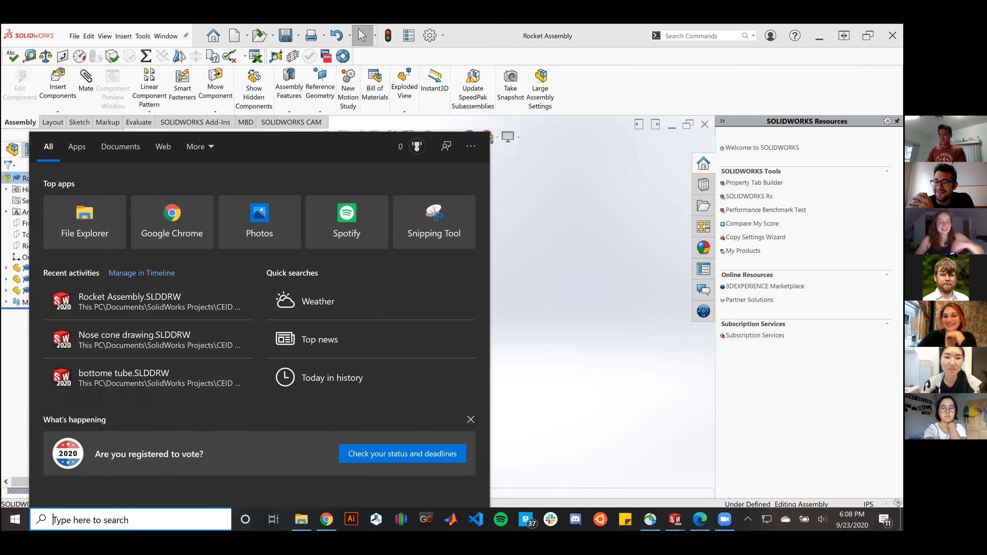
{"action": "type", "text": "mouse"}
{"action": "key", "text": "BackSpace"}
{"action": "key", "text": "BackSpace"}
{"action": "key", "text": "BackSpace"}
{"action": "key", "text": "BackSpace"}
{"action": "key", "text": "BackSpace"}
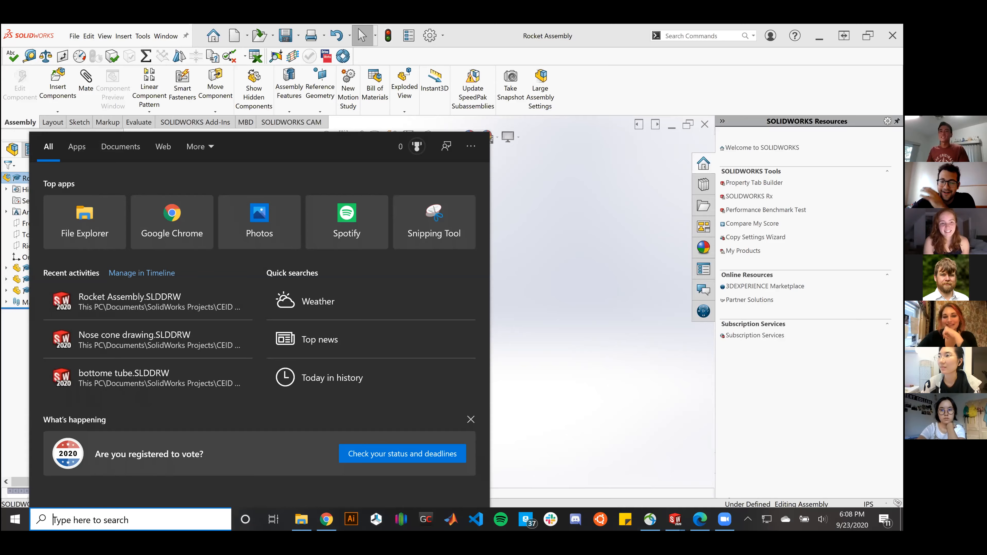
{"action": "left_click", "coordinate": [821, 37]}
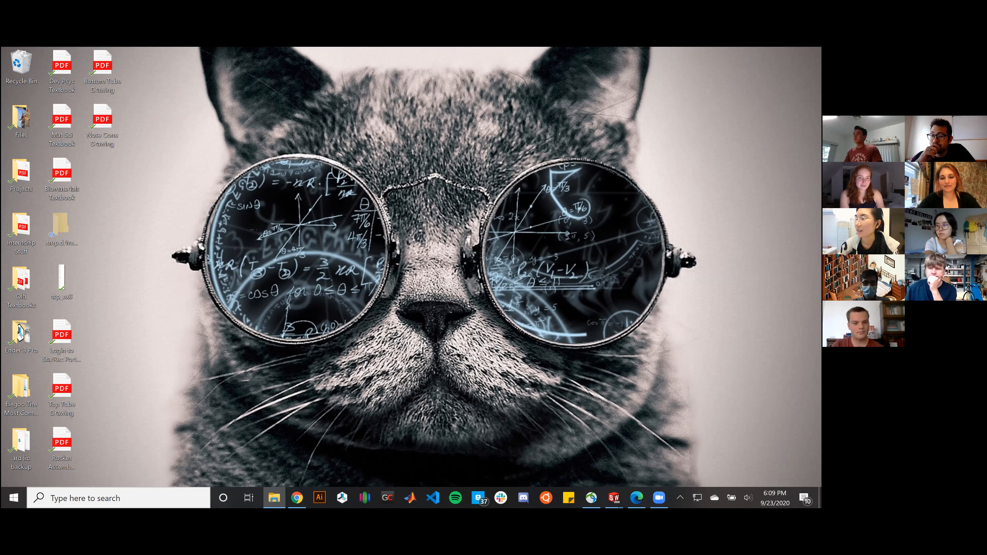
{"action": "left_click", "coordinate": [161, 492]}
{"action": "type", "text": "click"}
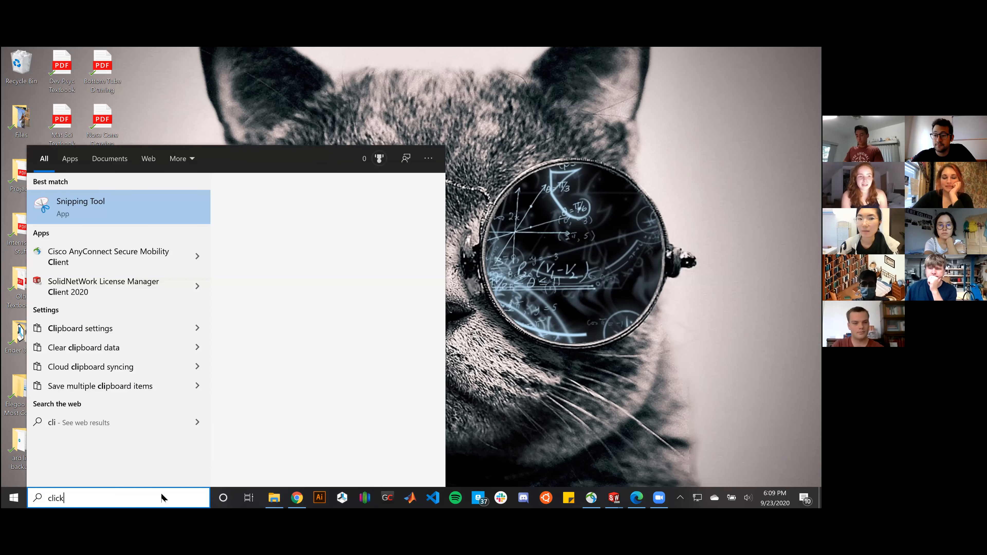
{"action": "type", "text": "onetouchmouse"}
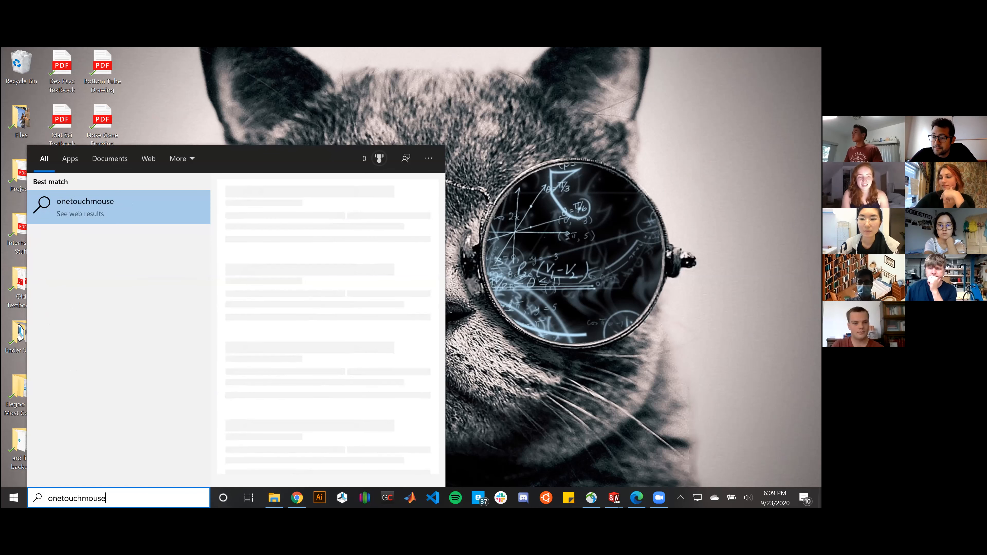
{"action": "key", "text": "Escape"}
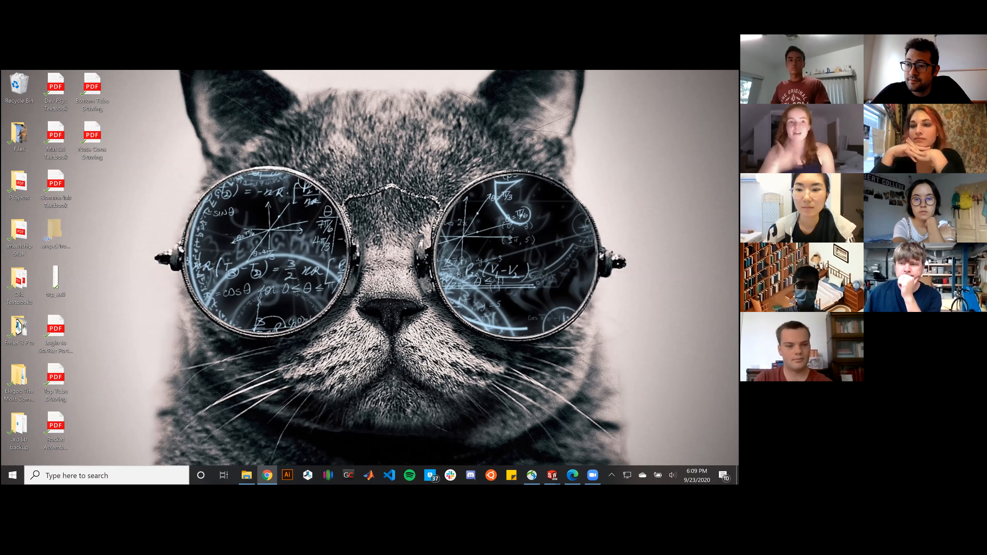
Step: Search the computer for "spot on", launch the SpotOnTheMouse app and dismiss its licence reminder
{"action": "left_click", "coordinate": [96, 475]}
{"action": "type", "text": "spot on"}
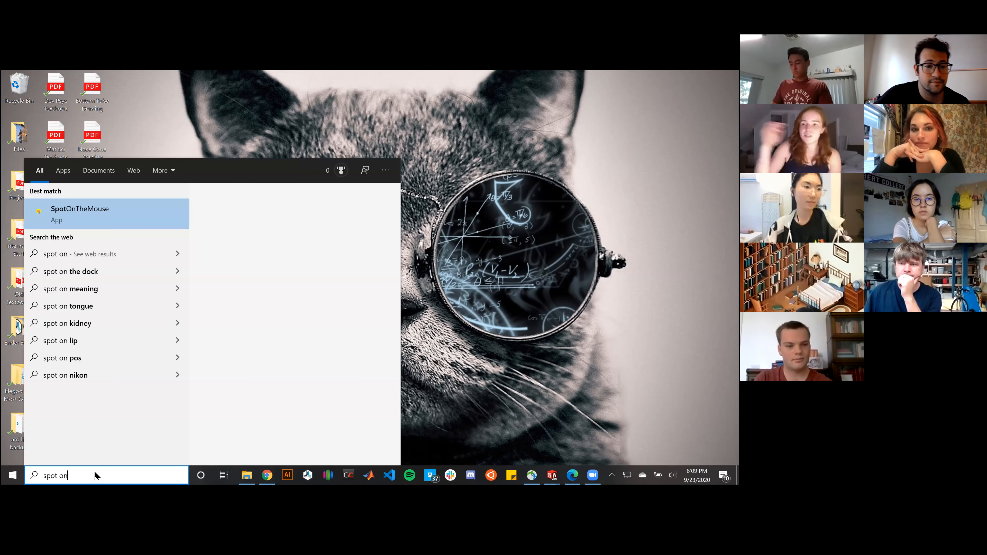
{"action": "key", "text": "Return"}
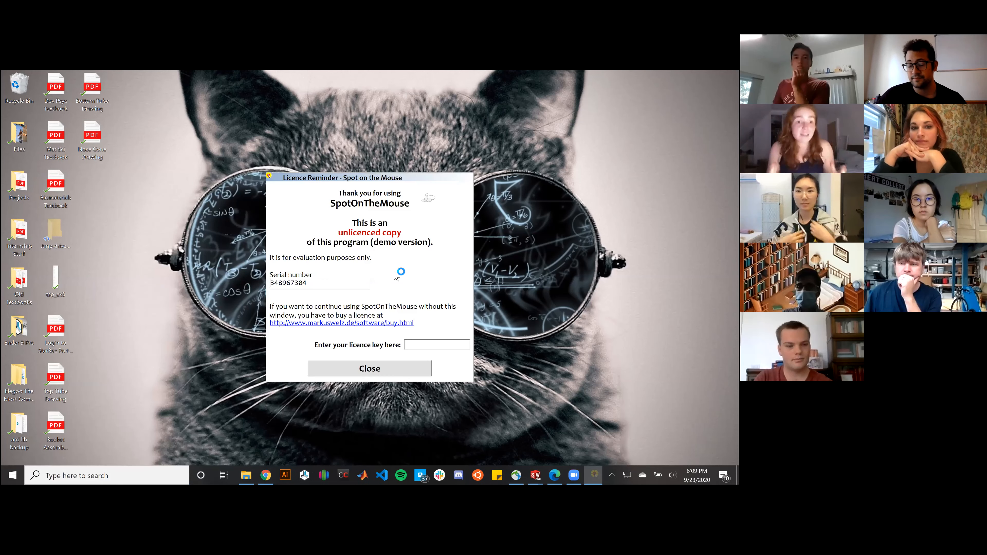
{"action": "left_click", "coordinate": [451, 283]}
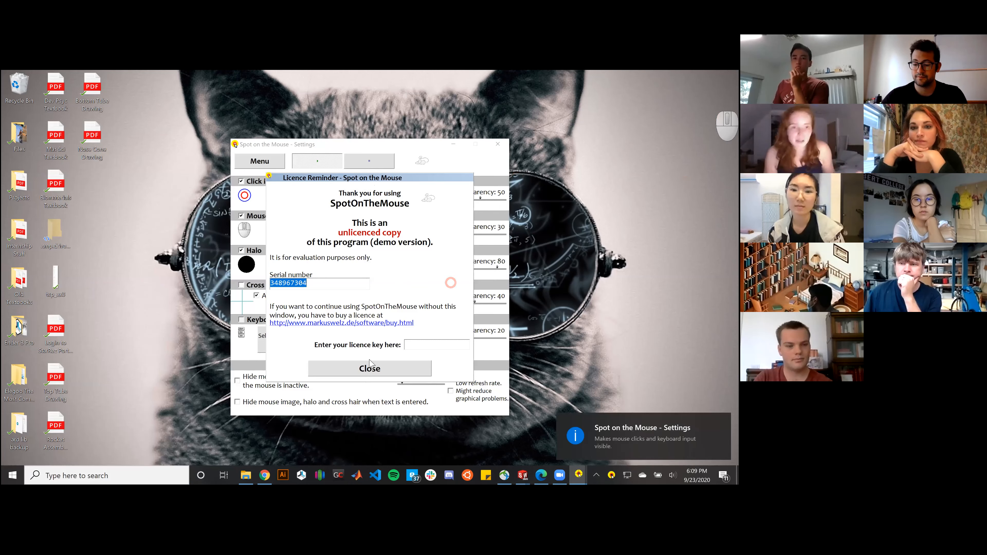
{"action": "left_click", "coordinate": [370, 368]}
Step: Minimize the Spot on the Mouse settings window and switch to the Rocket Assembly window in SOLIDWORKS
{"action": "left_click", "coordinate": [403, 152]}
{"action": "left_click", "coordinate": [428, 155]}
{"action": "left_click_drag", "start_coordinate": [437, 144], "coordinate": [440, 147]}
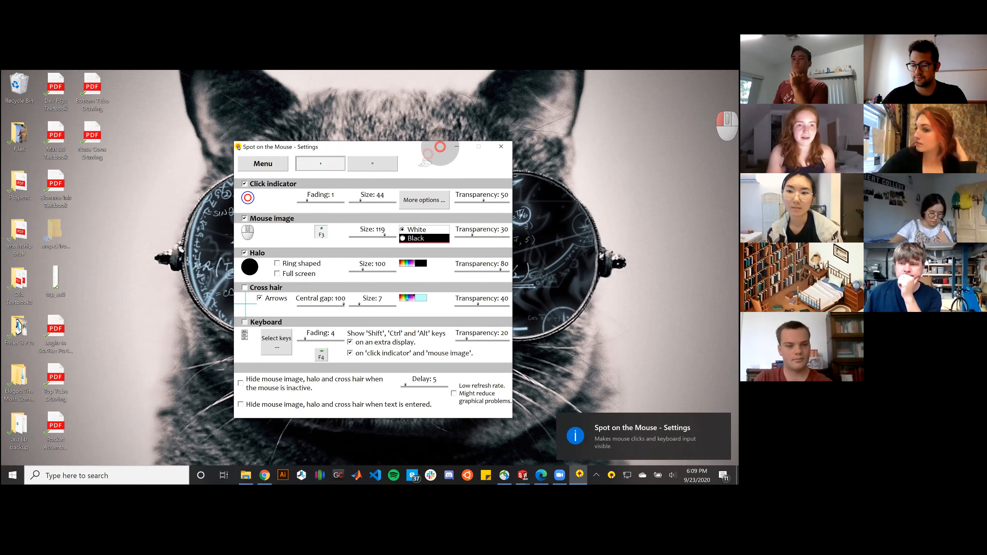
{"action": "left_click", "coordinate": [457, 147]}
{"action": "left_click", "coordinate": [705, 125]}
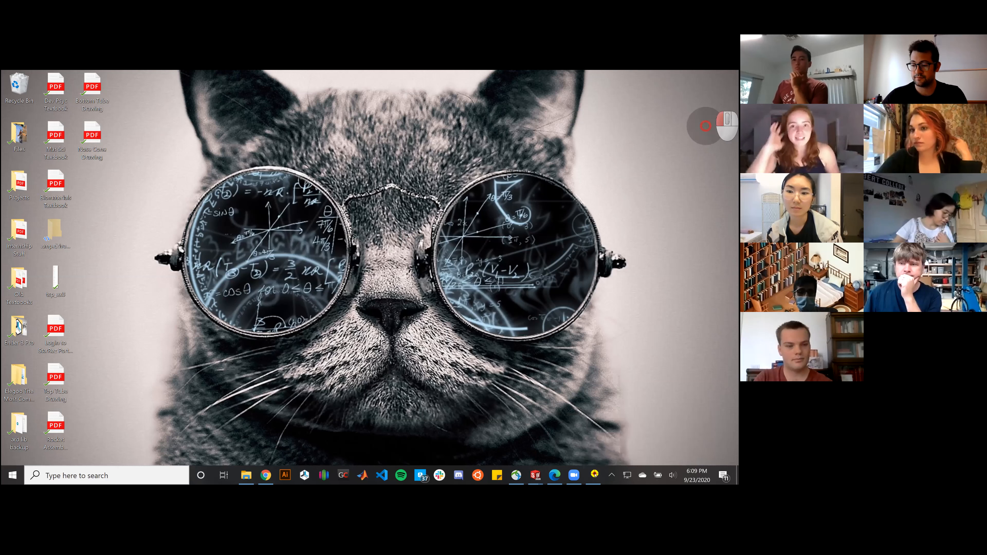
{"action": "mouse_move", "coordinate": [536, 475]}
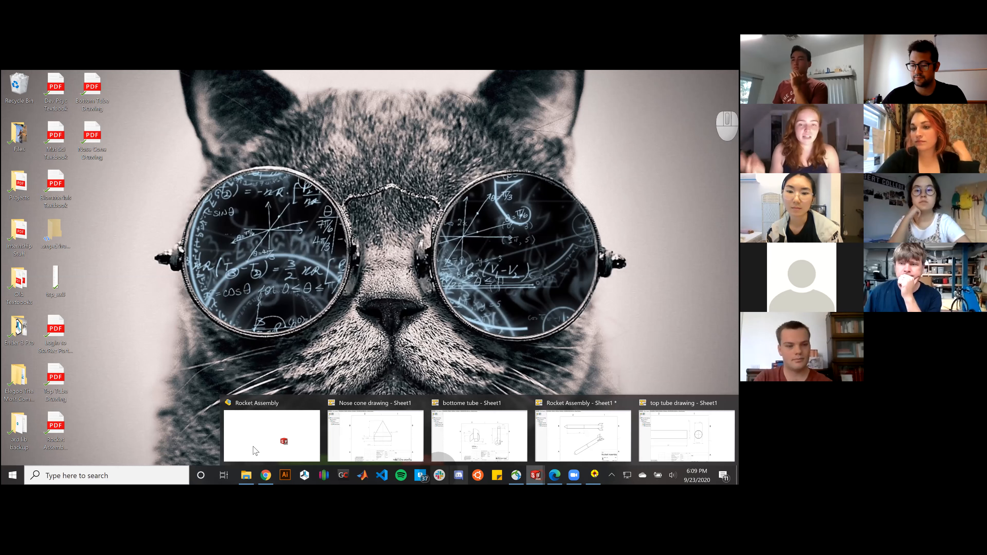
{"action": "left_click", "coordinate": [253, 447]}
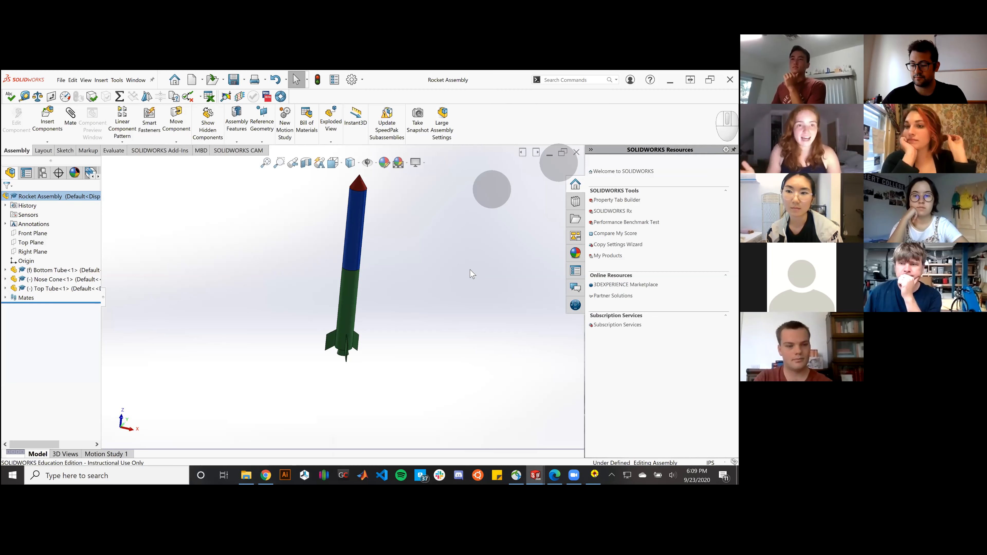
Step: Test the on-screen click indicator over the rocket assembly view and close the SpotOnTheMouse licence reminder
{"action": "middle_click_drag", "start_coordinate": [471, 275], "coordinate": [397, 276]}
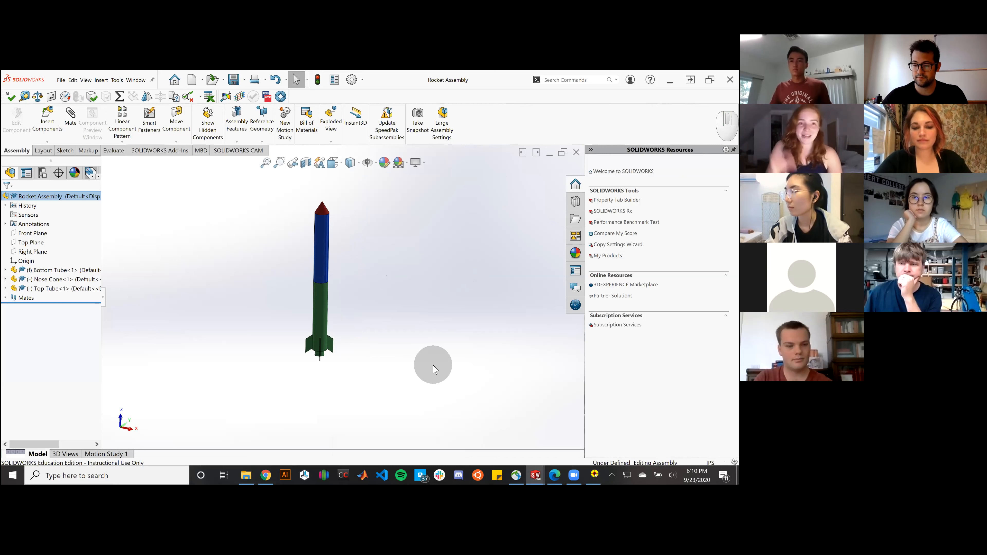
{"action": "left_click", "coordinate": [542, 343]}
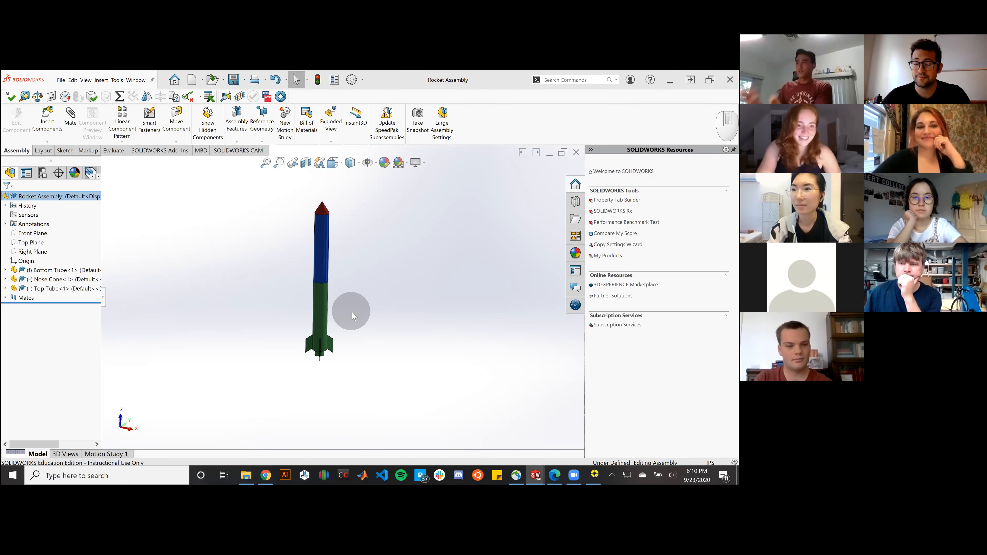
{"action": "left_click", "coordinate": [395, 301]}
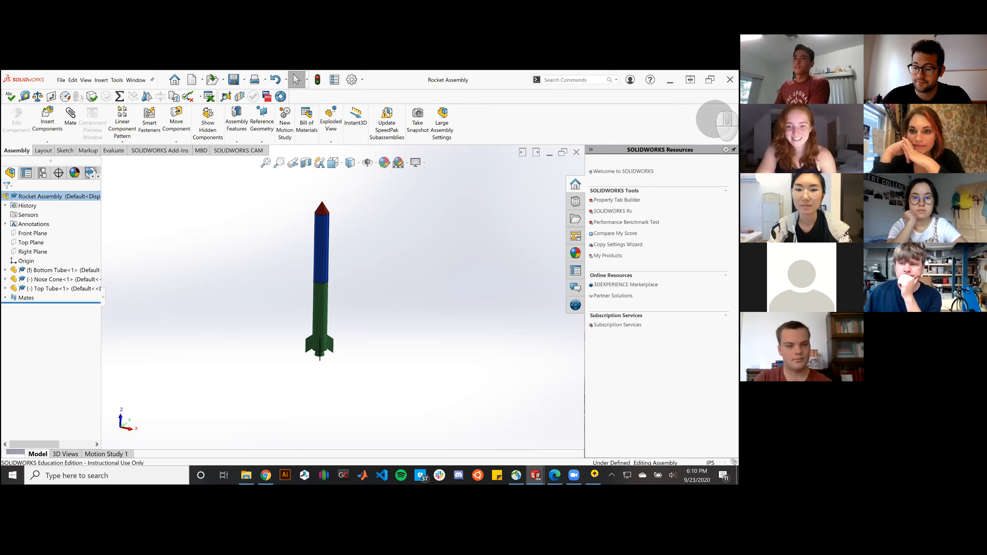
{"action": "left_click", "coordinate": [633, 121]}
{"action": "right_click", "coordinate": [632, 121]}
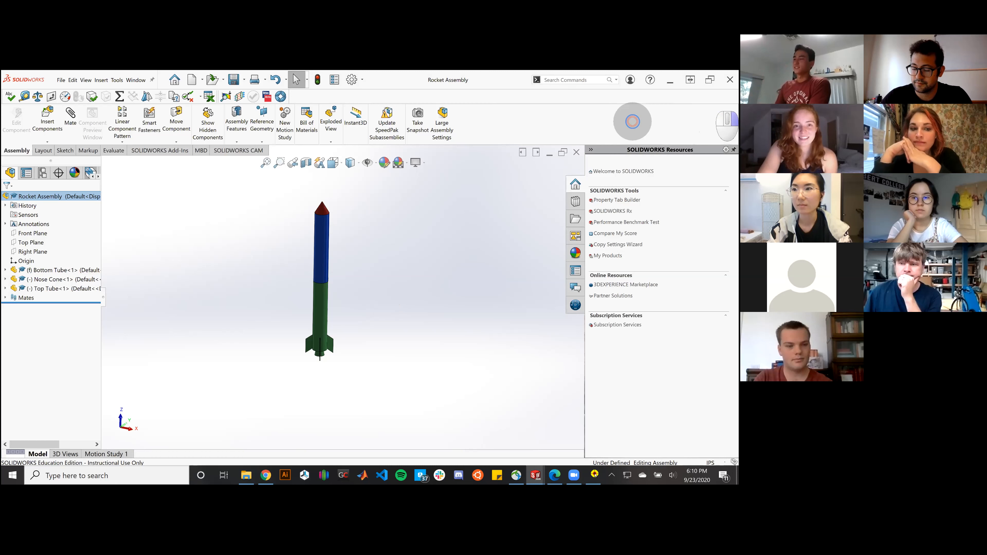
{"action": "left_click", "coordinate": [484, 204]}
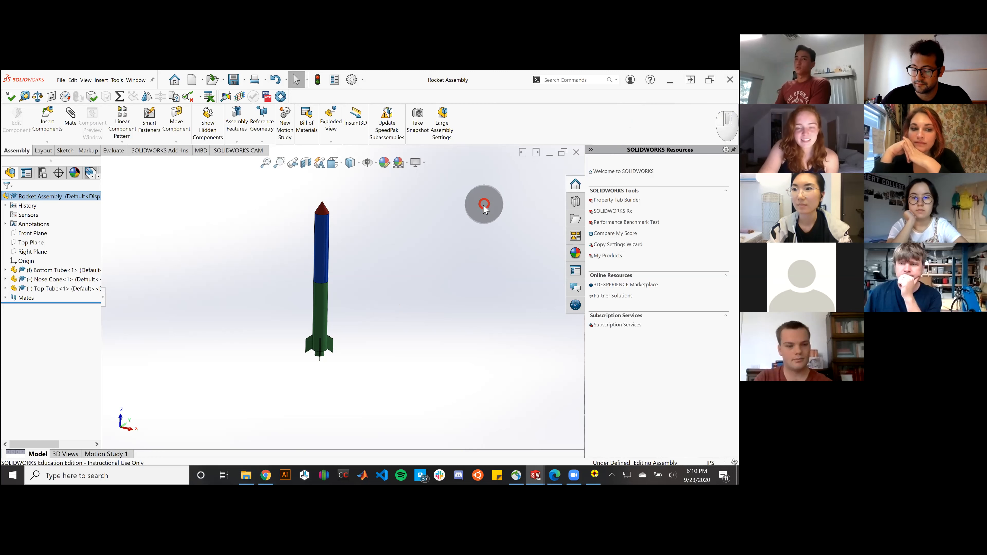
{"action": "middle_click", "coordinate": [484, 206]}
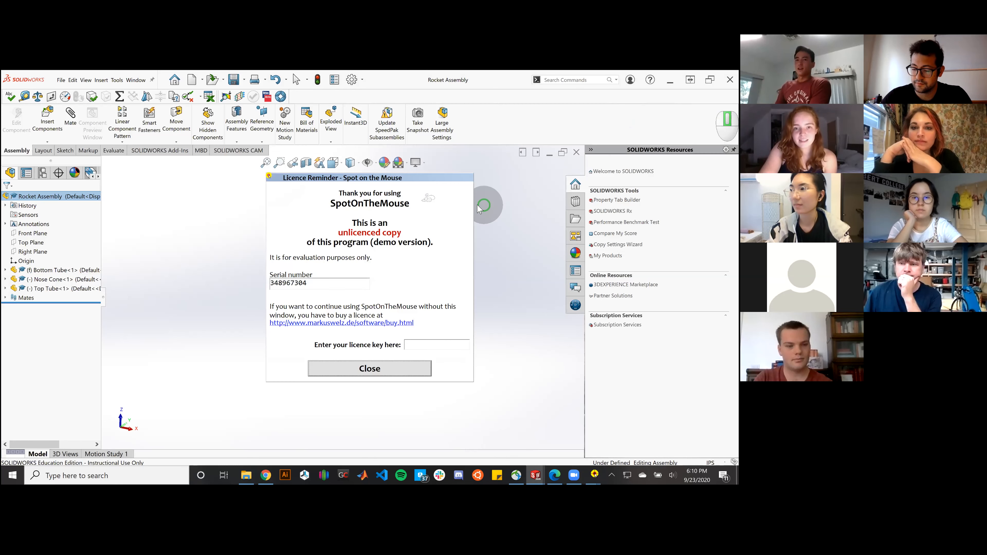
{"action": "scroll", "coordinate": [484, 205], "scroll_direction": "down", "scroll_amount": 1}
{"action": "left_click", "coordinate": [412, 366]}
Step: Examine the rocket assembly from its overall shape down to the nose cone, top tube and finned bottom tube
{"action": "middle_click_drag", "start_coordinate": [298, 304], "coordinate": [253, 333]}
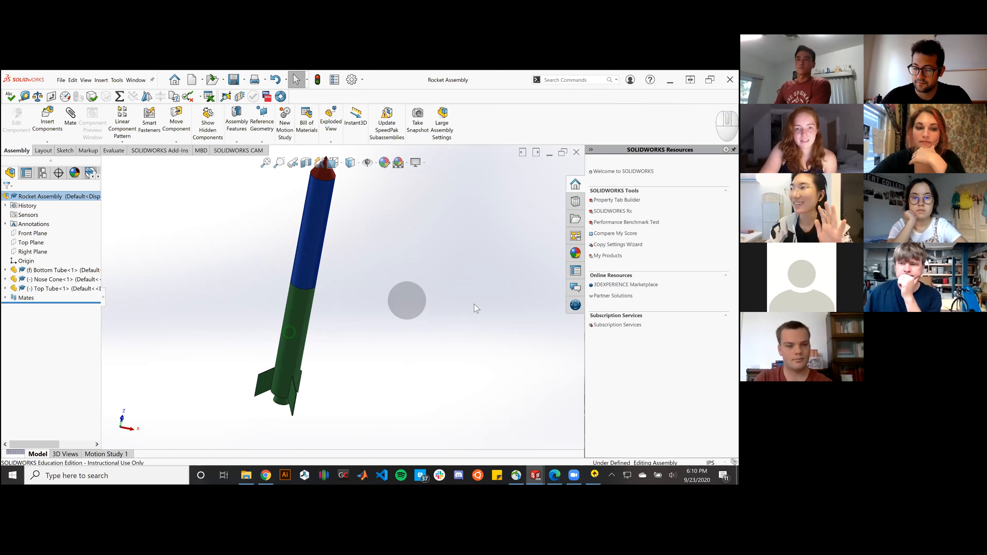
{"action": "scroll", "coordinate": [458, 309], "scroll_direction": "up", "scroll_amount": 1}
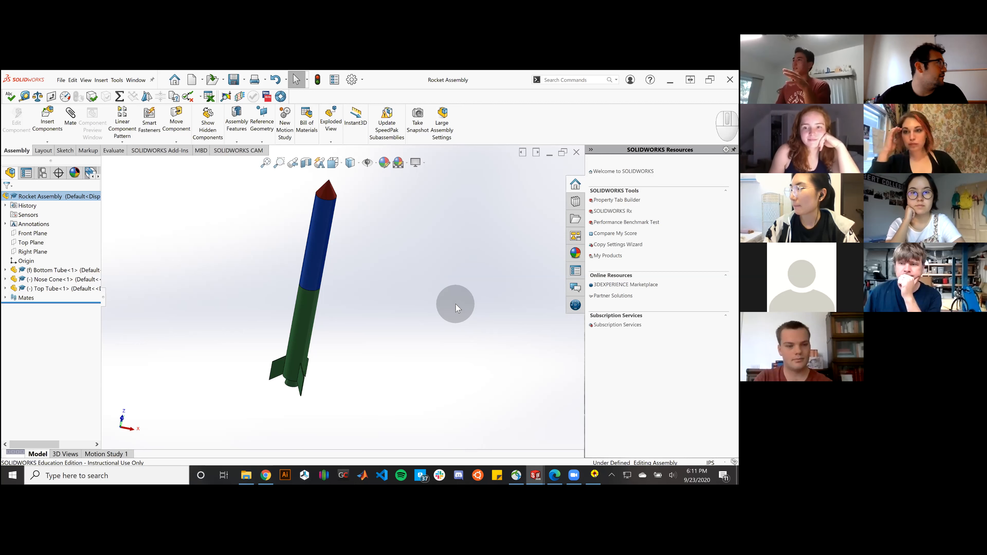
{"action": "middle_click_drag", "start_coordinate": [395, 318], "coordinate": [397, 318]}
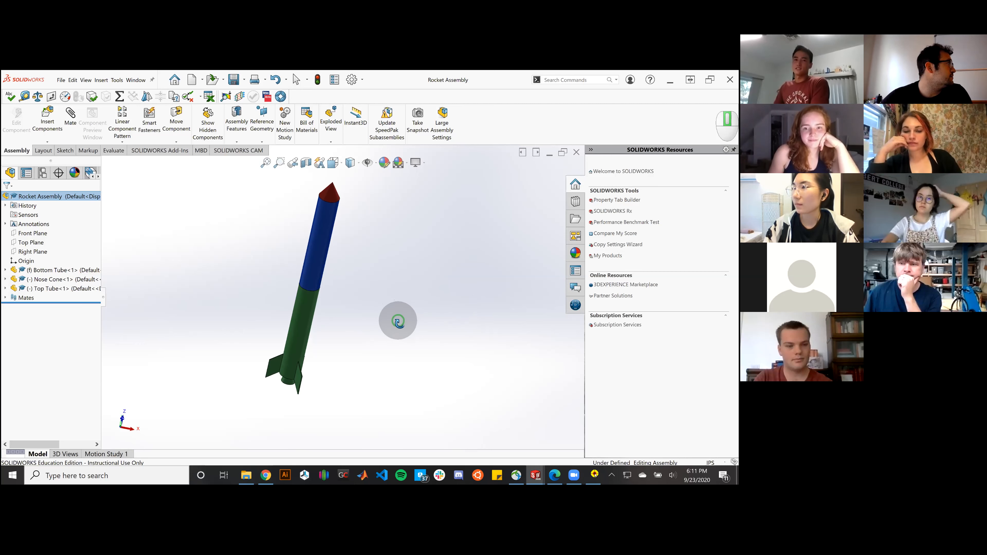
{"action": "scroll", "coordinate": [339, 336], "scroll_direction": "down", "scroll_amount": 5}
{"action": "scroll", "coordinate": [338, 339], "scroll_direction": "up", "scroll_amount": 5}
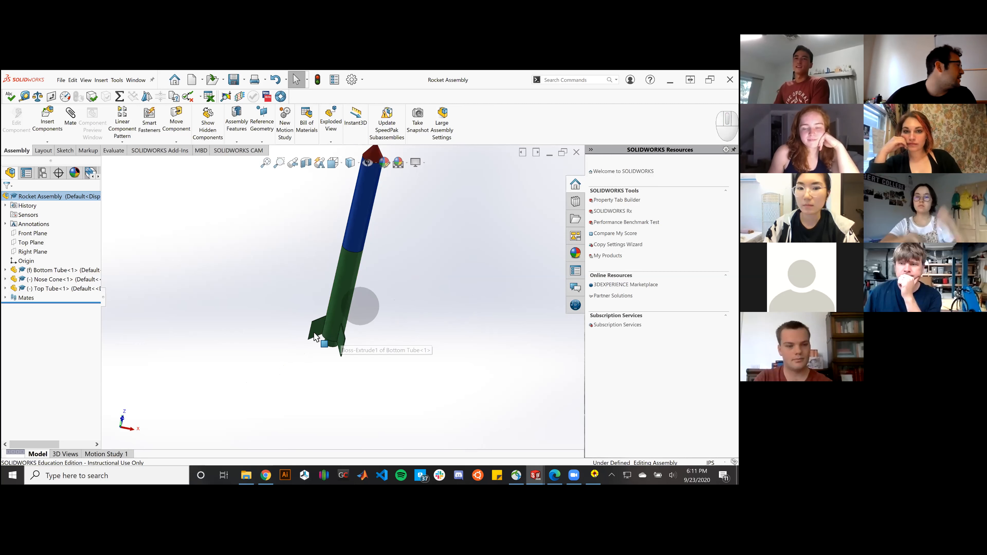
{"action": "scroll", "coordinate": [371, 179], "scroll_direction": "down", "scroll_amount": 3}
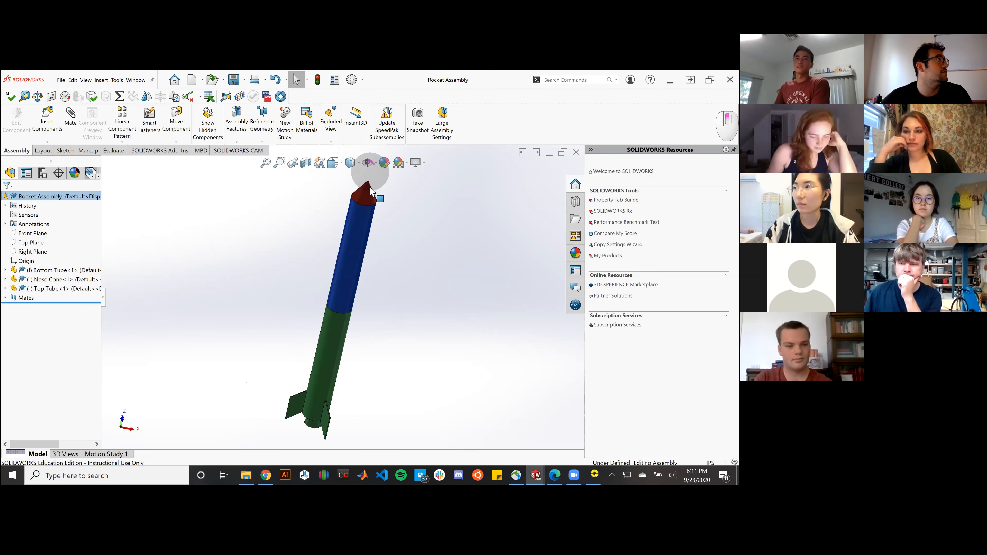
{"action": "scroll", "coordinate": [365, 196], "scroll_direction": "down", "scroll_amount": 5}
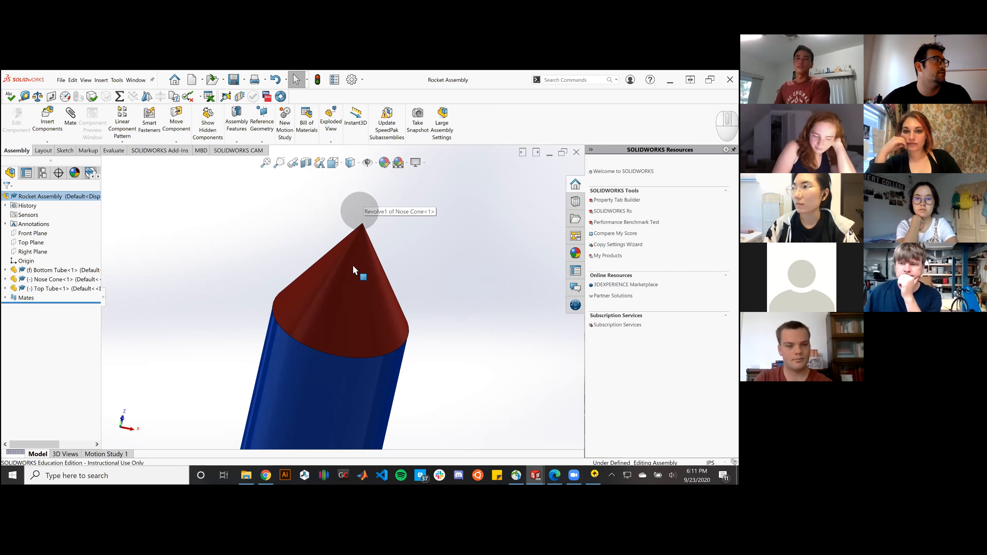
{"action": "scroll", "coordinate": [349, 295], "scroll_direction": "up", "scroll_amount": 5}
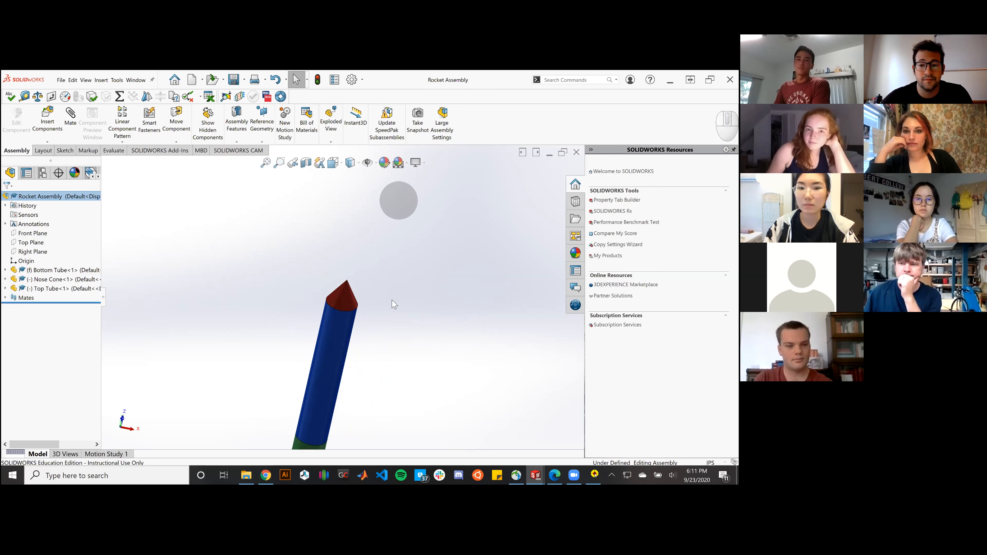
{"action": "middle_click_drag", "start_coordinate": [392, 300], "coordinate": [392, 300]}
{"action": "left_click", "coordinate": [397, 310]}
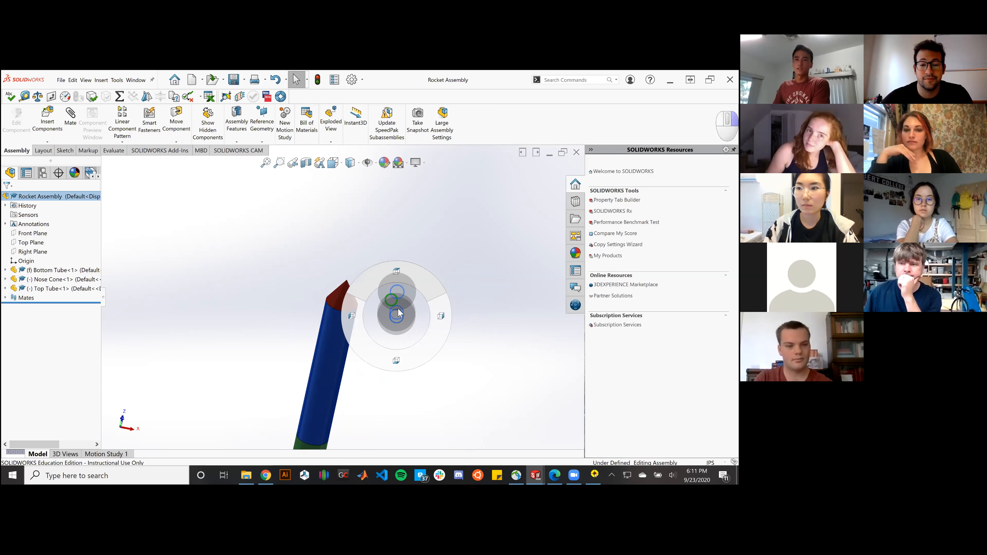
{"action": "scroll", "coordinate": [367, 228], "scroll_direction": "down", "scroll_amount": 6}
{"action": "scroll", "coordinate": [322, 361], "scroll_direction": "up", "scroll_amount": 5}
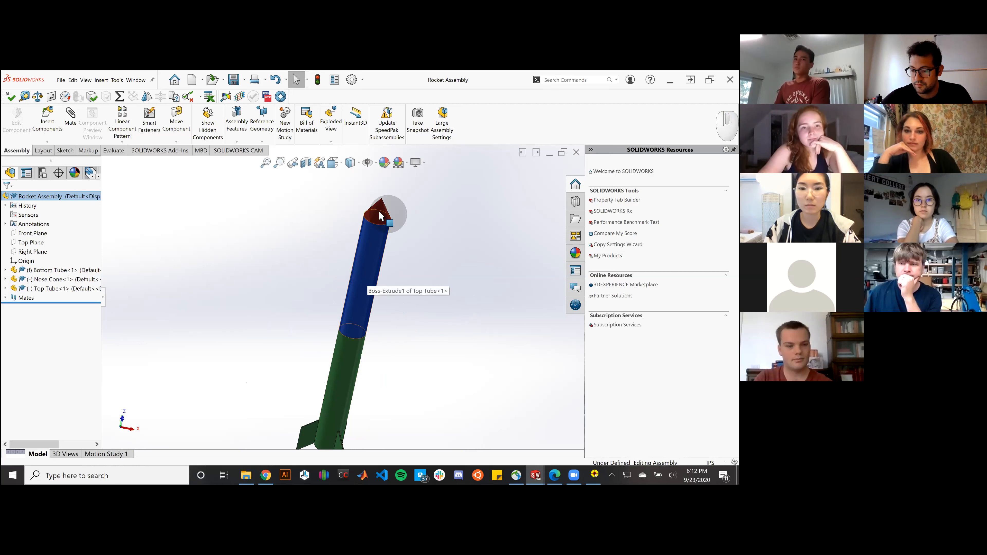
{"action": "scroll", "coordinate": [384, 211], "scroll_direction": "up", "scroll_amount": 4}
{"action": "scroll", "coordinate": [333, 374], "scroll_direction": "up", "scroll_amount": 5}
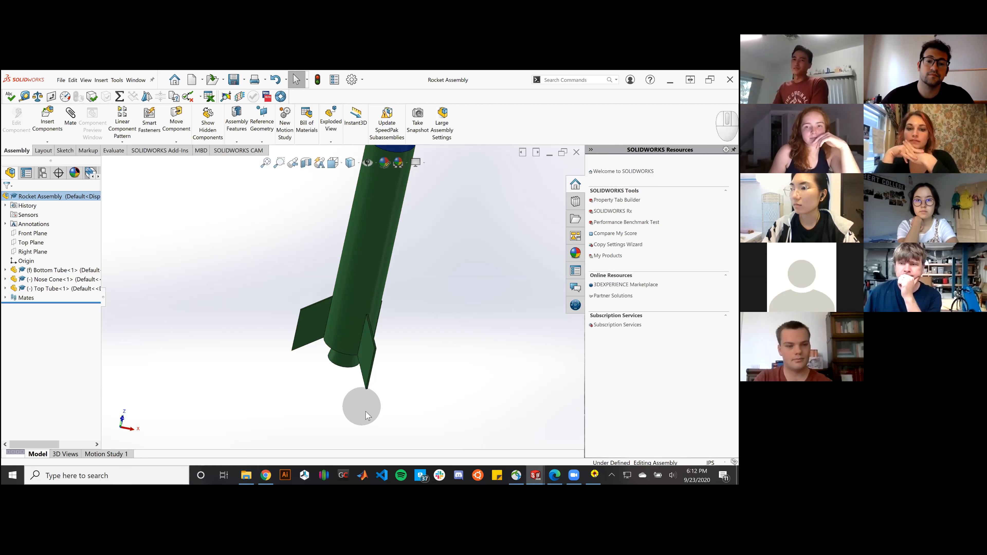
{"action": "scroll", "coordinate": [365, 411], "scroll_direction": "down", "scroll_amount": 4}
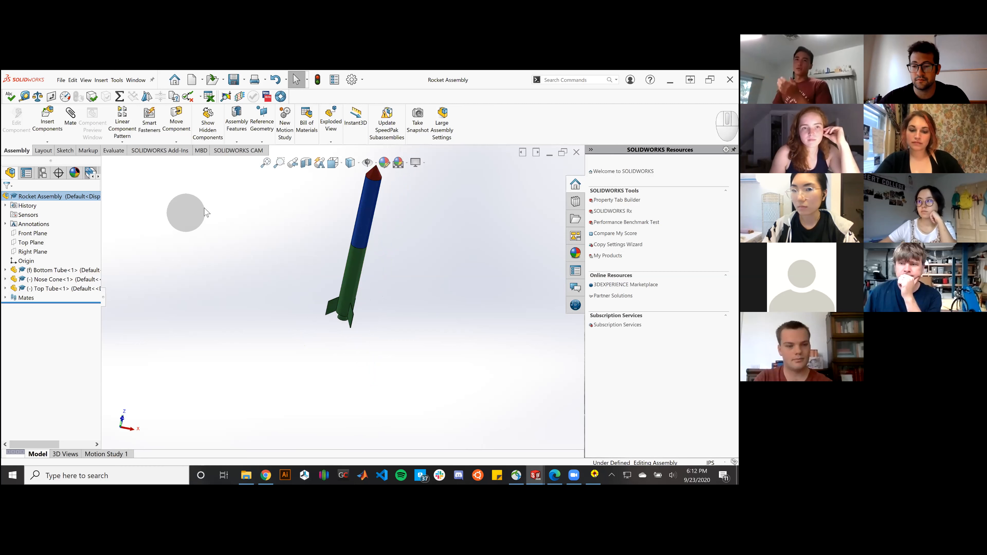
Step: Highlight the Bottom Tube and Nose Cone components one after the other, leaving nothing selected
{"action": "left_click", "coordinate": [40, 270]}
{"action": "left_click", "coordinate": [43, 280]}
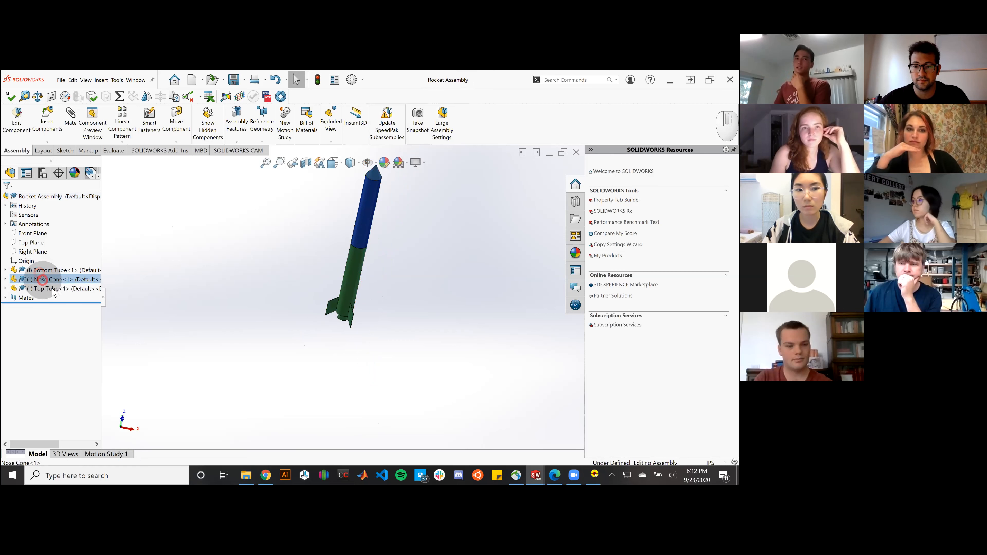
{"action": "left_click", "coordinate": [182, 273]}
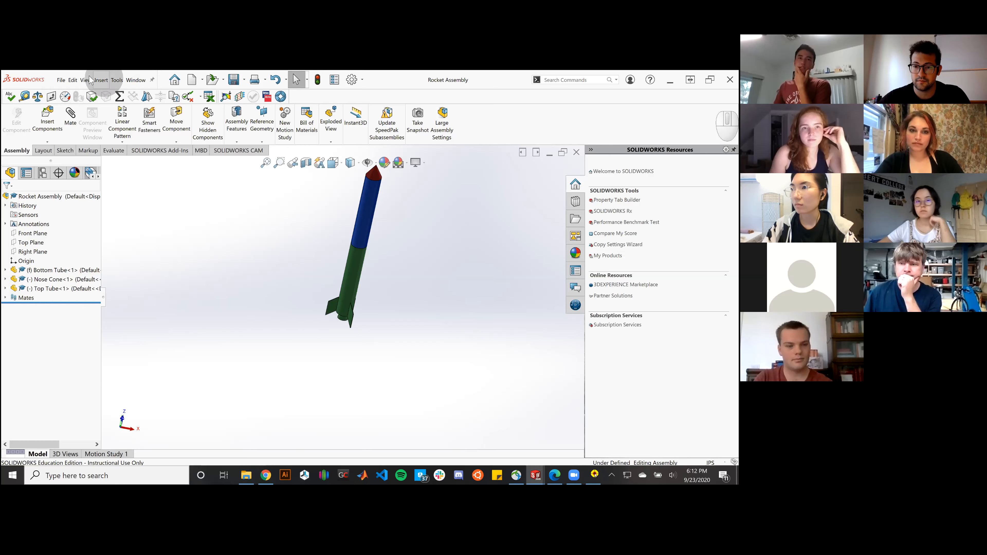
{"action": "left_click", "coordinate": [61, 80]}
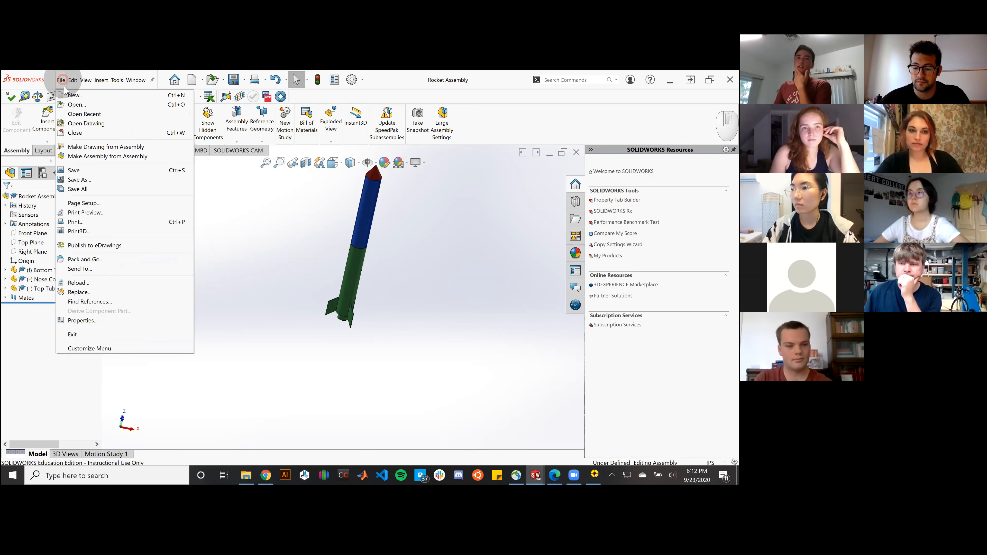
{"action": "left_click", "coordinate": [61, 81]}
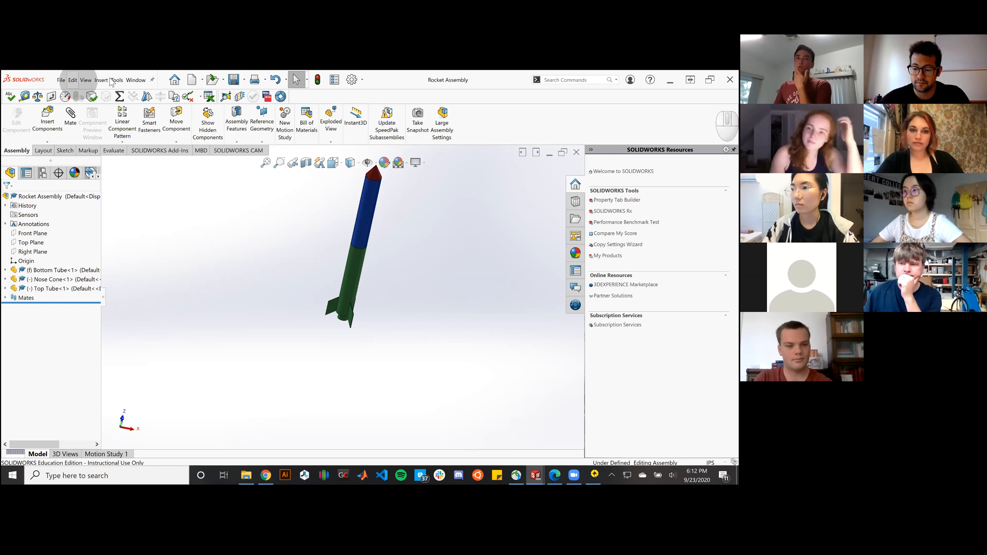
Step: Create a new part document, dismissing the warning about missing template folders
{"action": "left_click", "coordinate": [135, 81]}
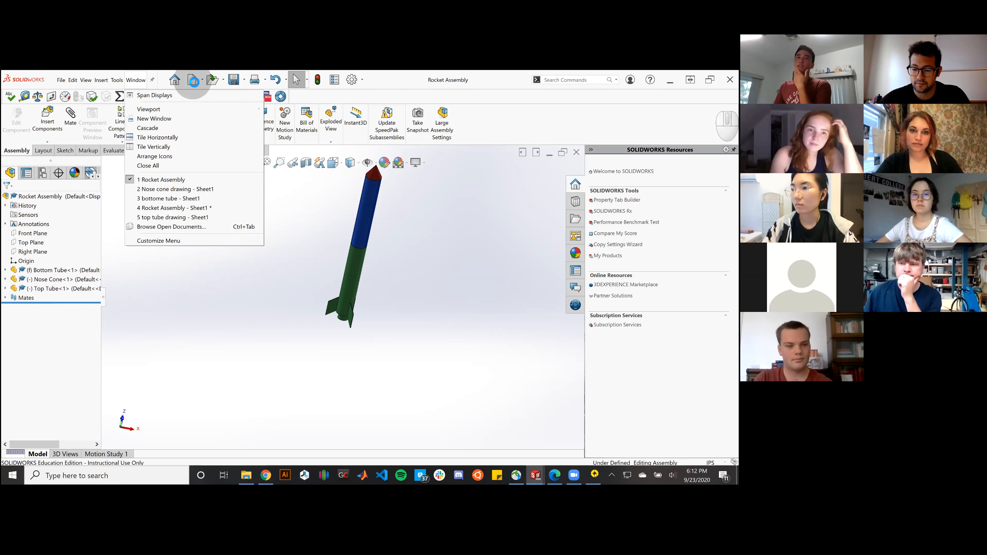
{"action": "left_click", "coordinate": [191, 83]}
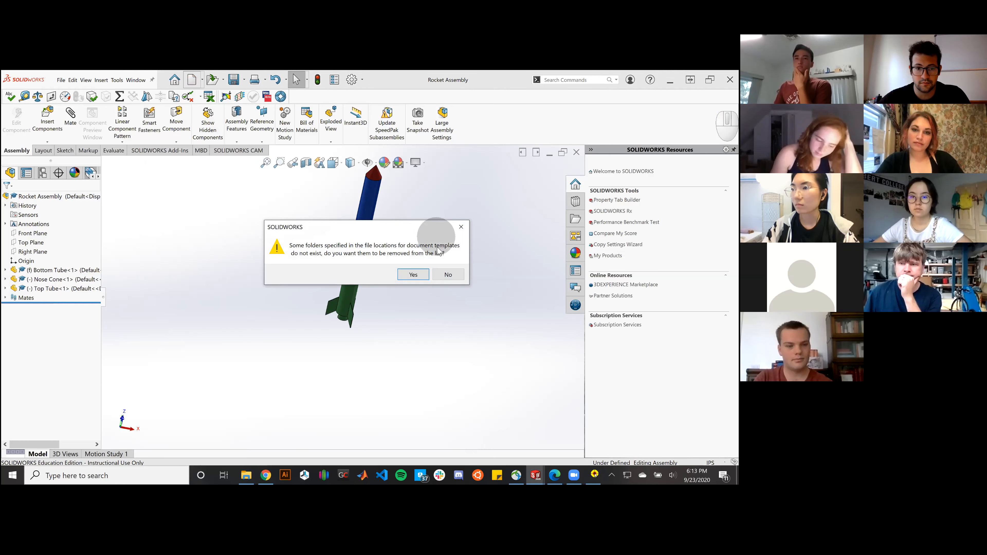
{"action": "left_click", "coordinate": [461, 227]}
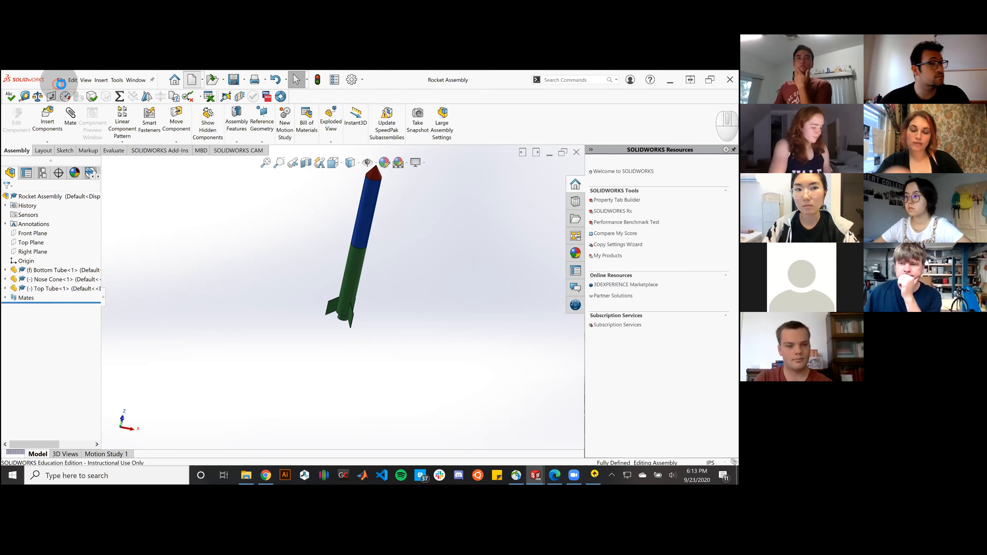
{"action": "left_click", "coordinate": [58, 82]}
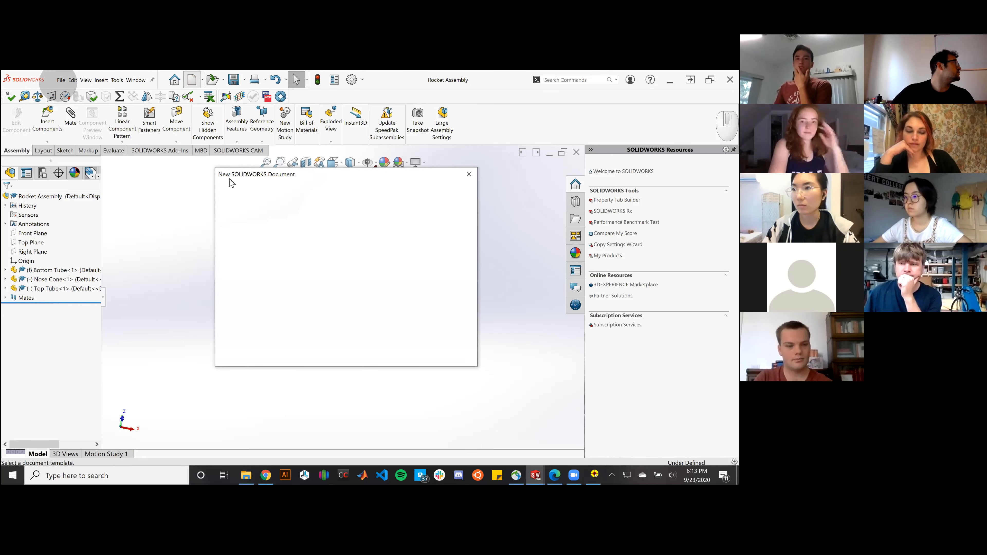
{"action": "left_click", "coordinate": [240, 212]}
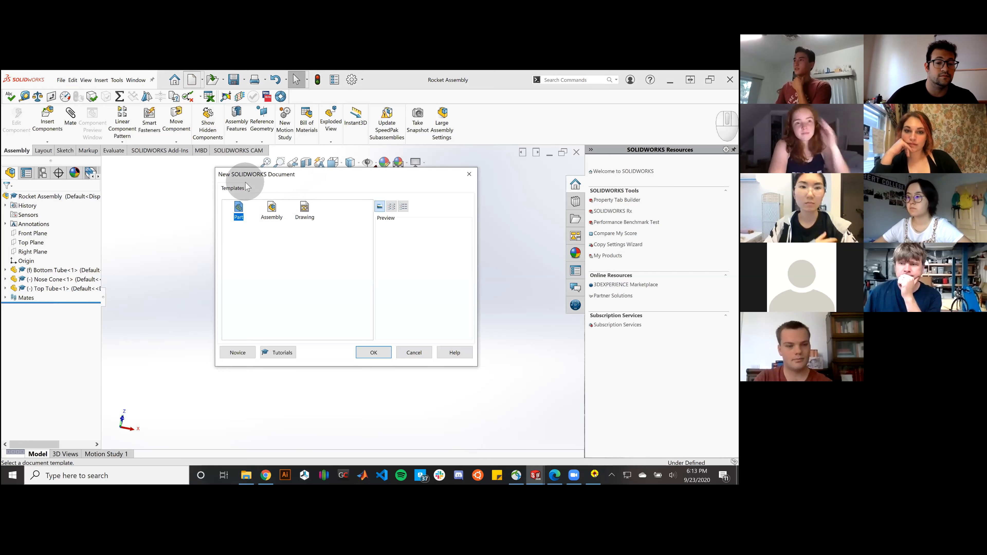
{"action": "left_click", "coordinate": [238, 208]}
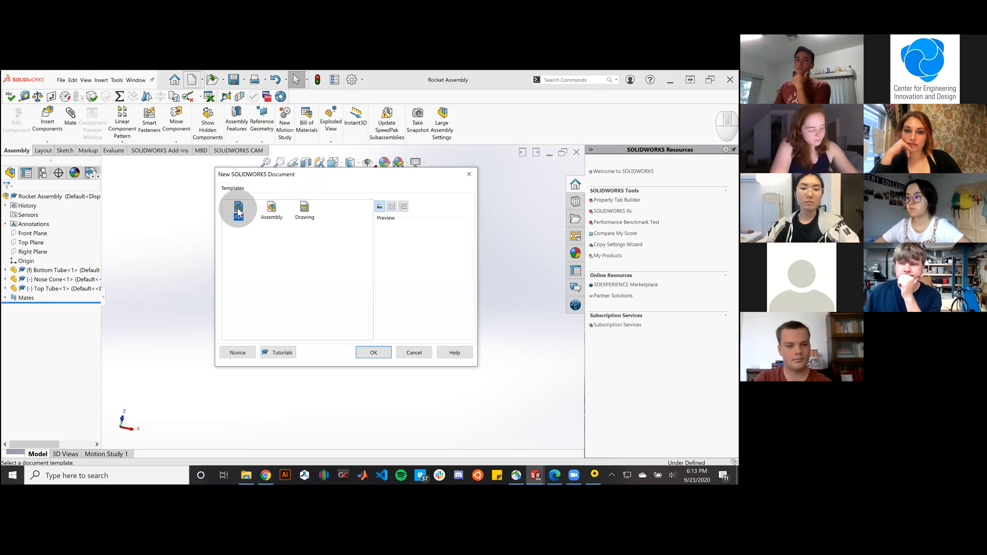
{"action": "left_click", "coordinate": [373, 353]}
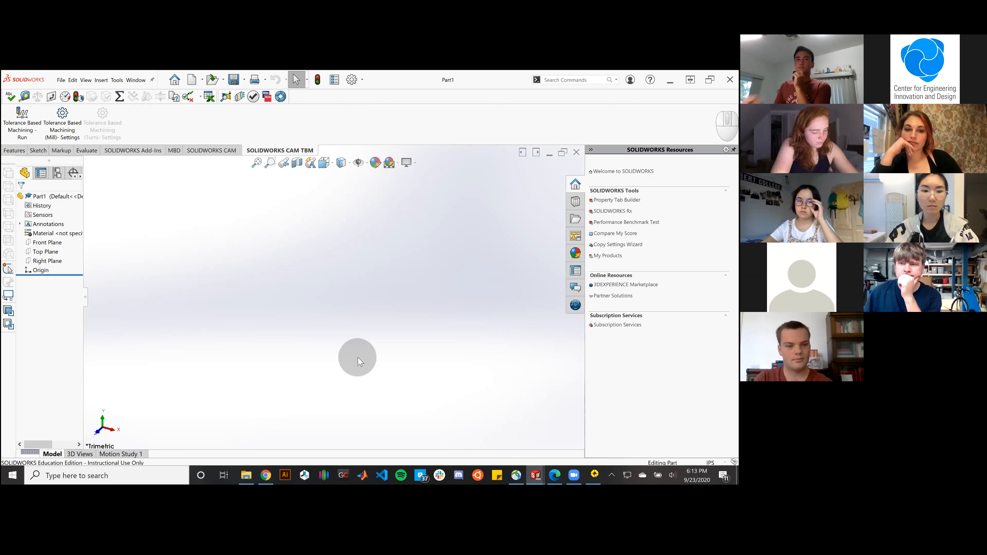
Step: Start a new sketch on the Front Plane
{"action": "left_click", "coordinate": [16, 153]}
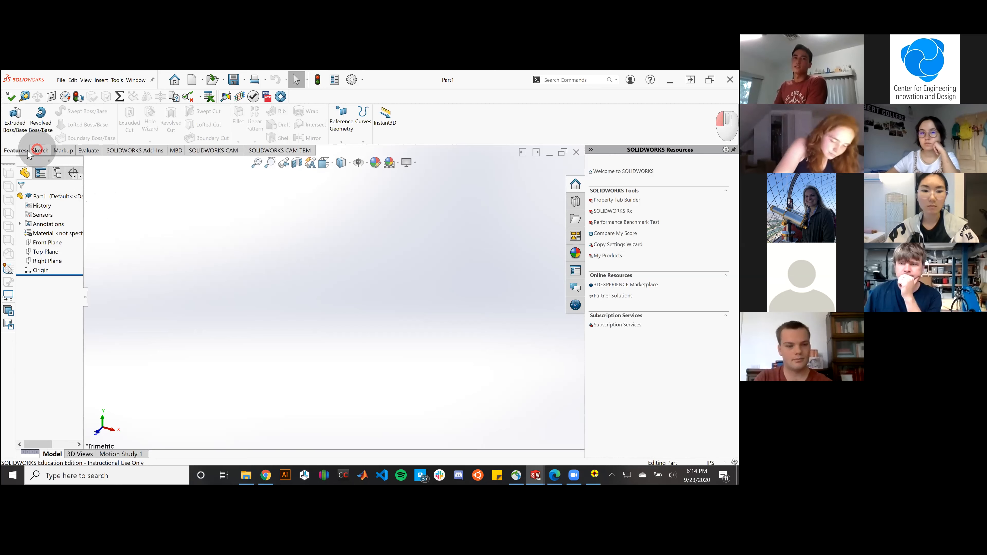
{"action": "left_click", "coordinate": [40, 152]}
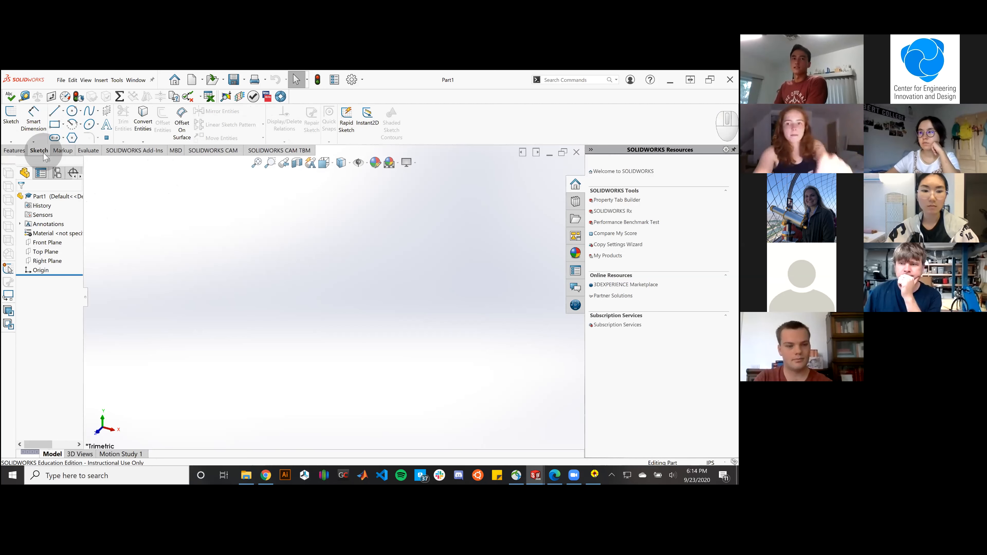
{"action": "left_click", "coordinate": [10, 123]}
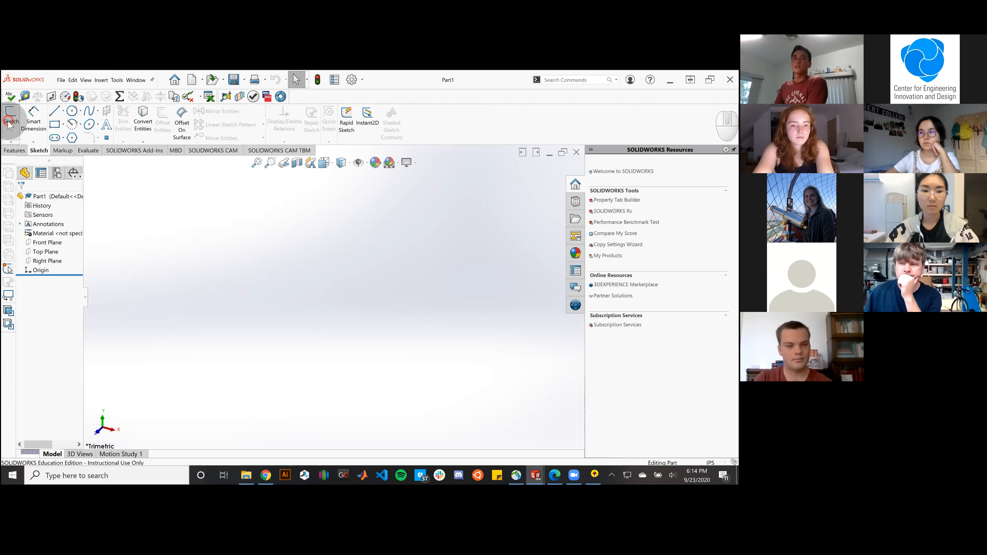
{"action": "left_click", "coordinate": [123, 180]}
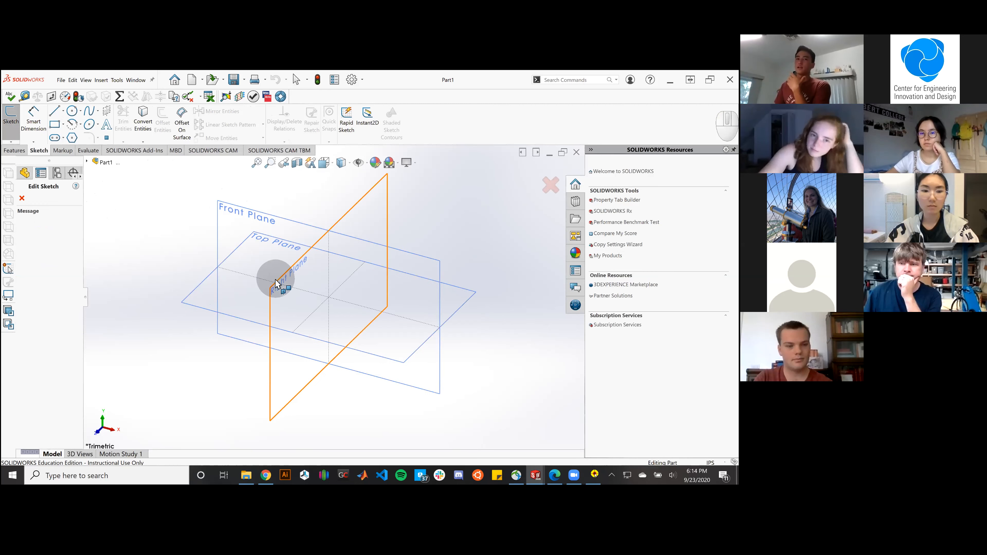
{"action": "left_click", "coordinate": [238, 212]}
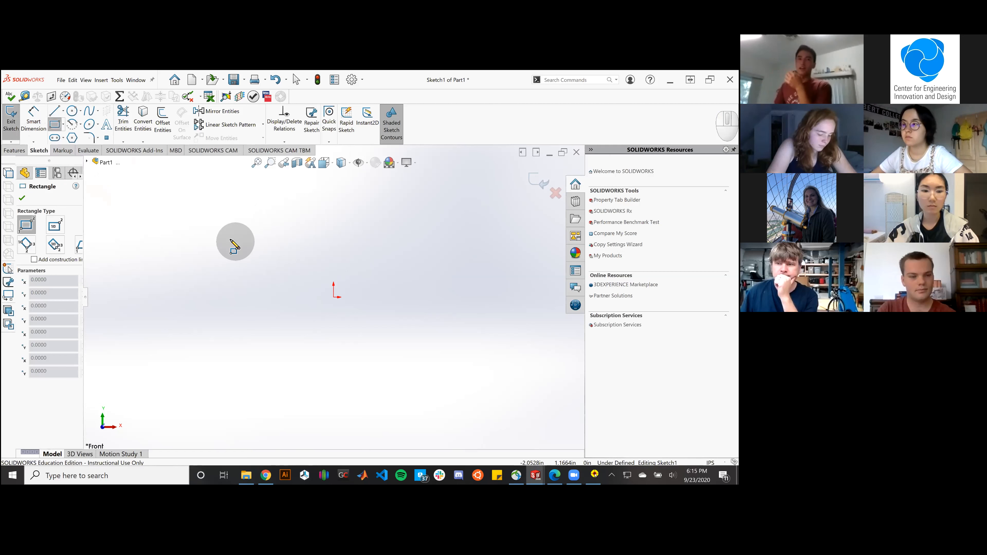
Step: Sketch a corner rectangle about 4.85 in wide and 1.59 in high around the origin
{"action": "left_click", "coordinate": [421, 302]}
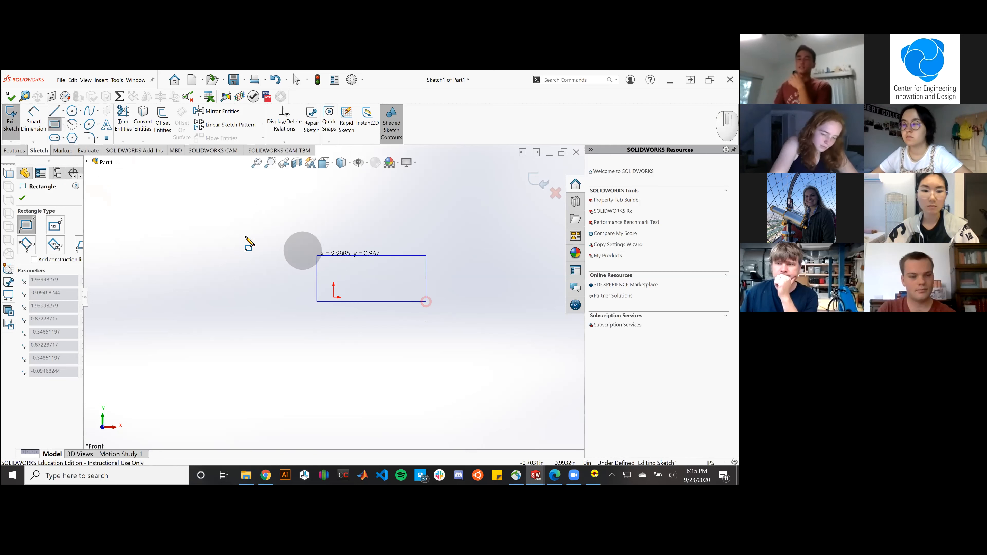
{"action": "left_click", "coordinate": [195, 226]}
{"action": "left_click", "coordinate": [420, 340]}
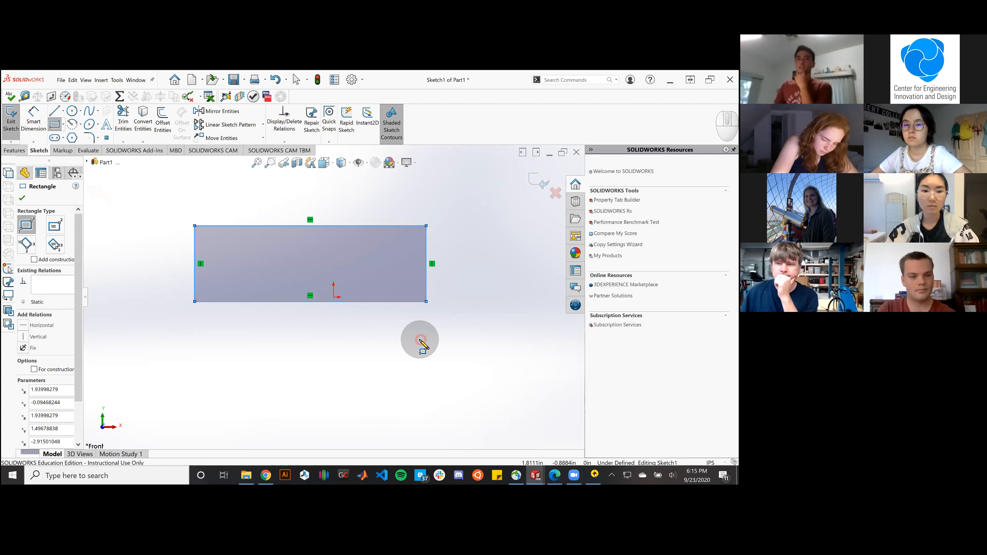
Step: Sketch a circle of about 2.34 in radius below the origin and one of about 1.68 in radius at the rectangle's right end
{"action": "left_click", "coordinate": [72, 113]}
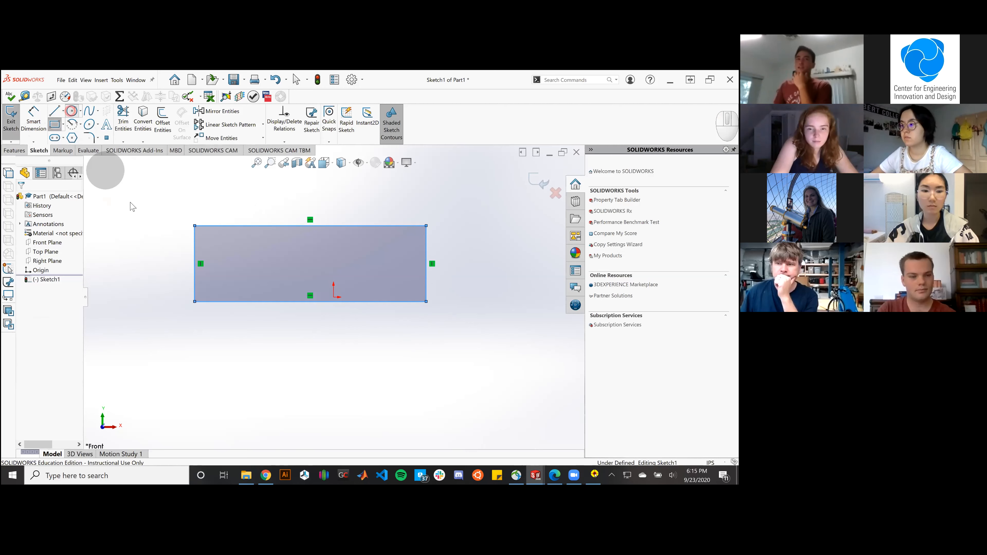
{"action": "left_click", "coordinate": [333, 357]}
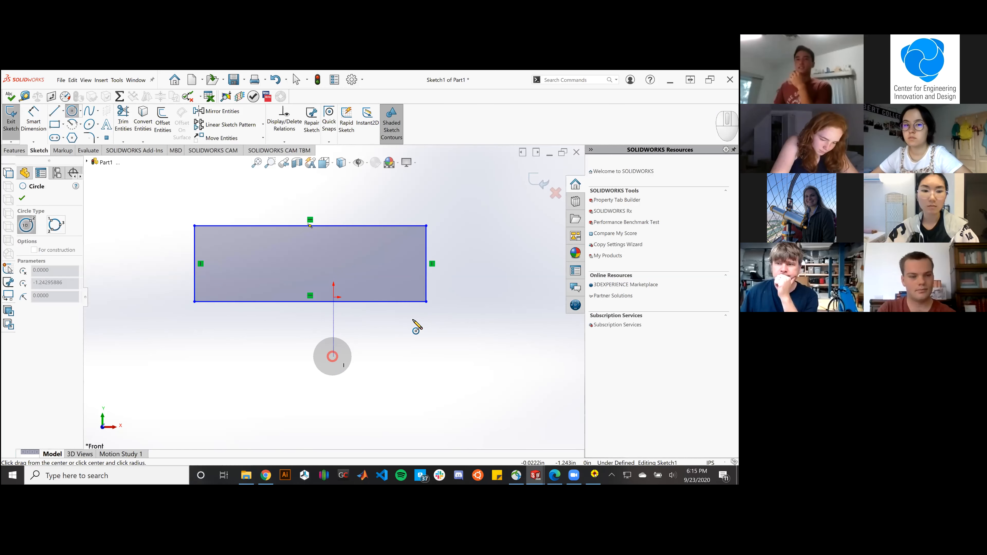
{"action": "left_click", "coordinate": [432, 308]}
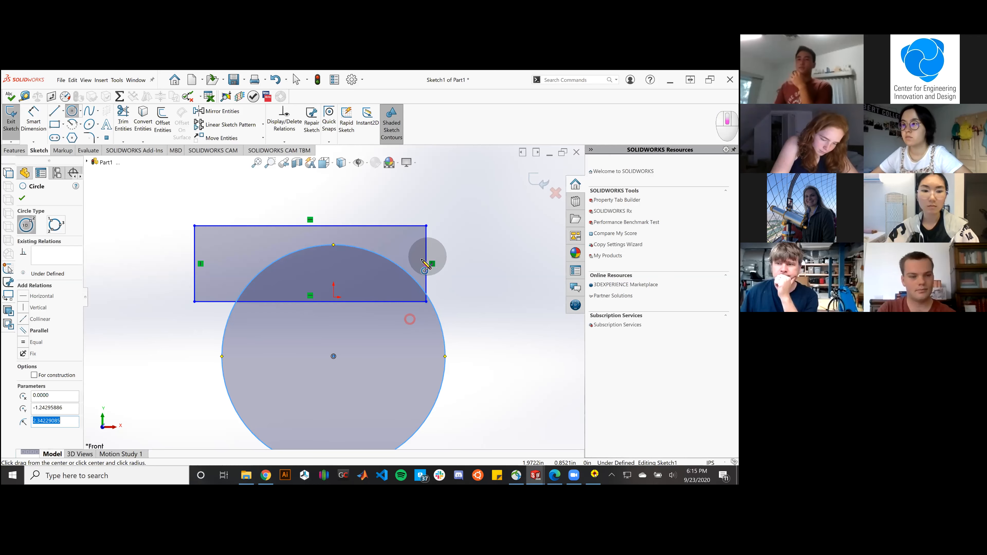
{"action": "scroll", "coordinate": [409, 326], "scroll_direction": "up", "scroll_amount": 3}
{"action": "left_click", "coordinate": [436, 288]}
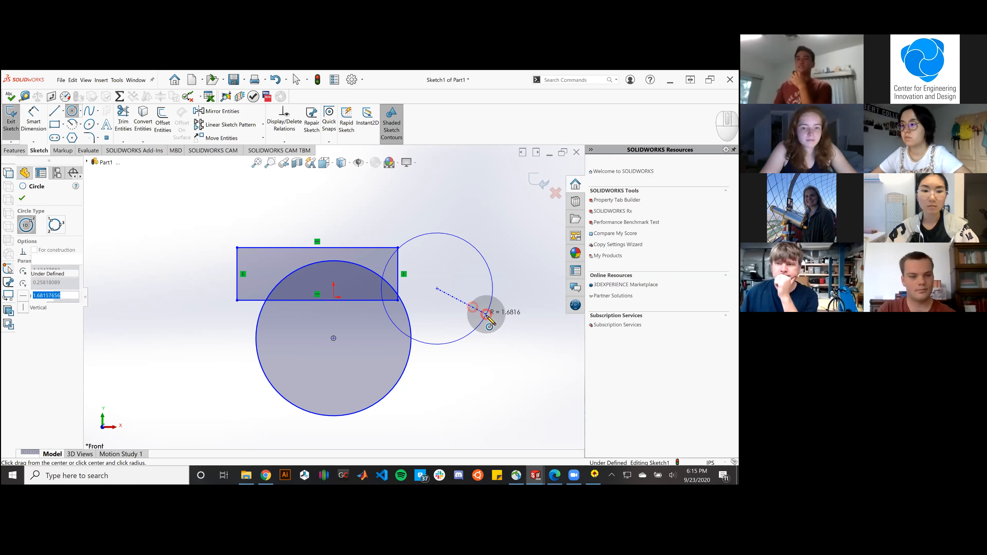
{"action": "left_click", "coordinate": [486, 315]}
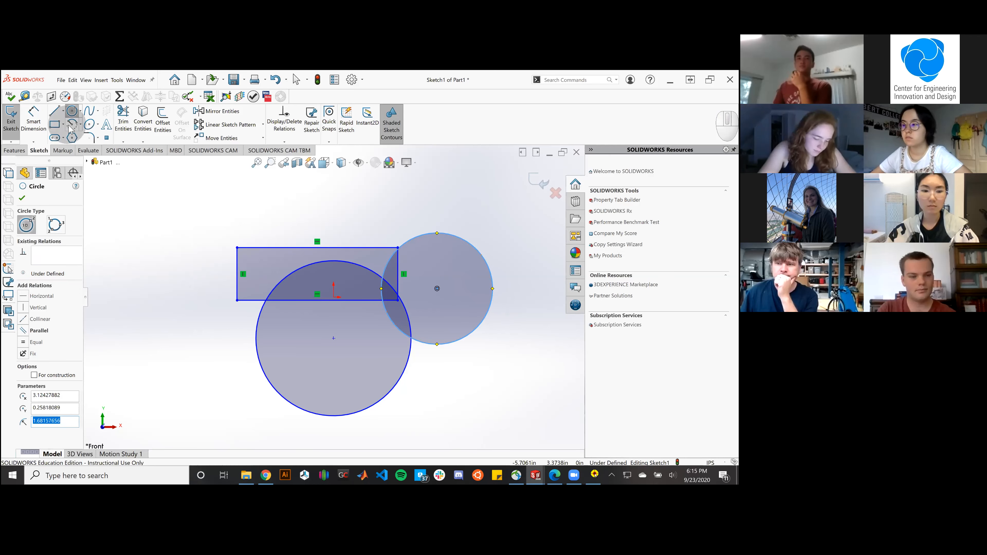
Step: Sketch a six-sided polygon with an inscribed circle of about 2.70 in diameter at the rectangle's upper-left corner
{"action": "left_click", "coordinate": [72, 138]}
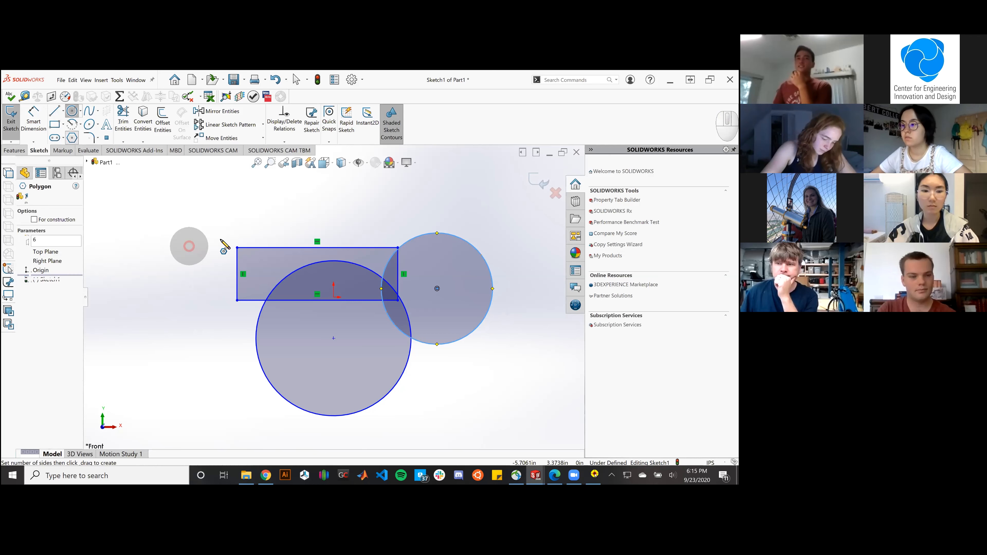
{"action": "left_click", "coordinate": [189, 246]}
{"action": "left_click", "coordinate": [240, 237]}
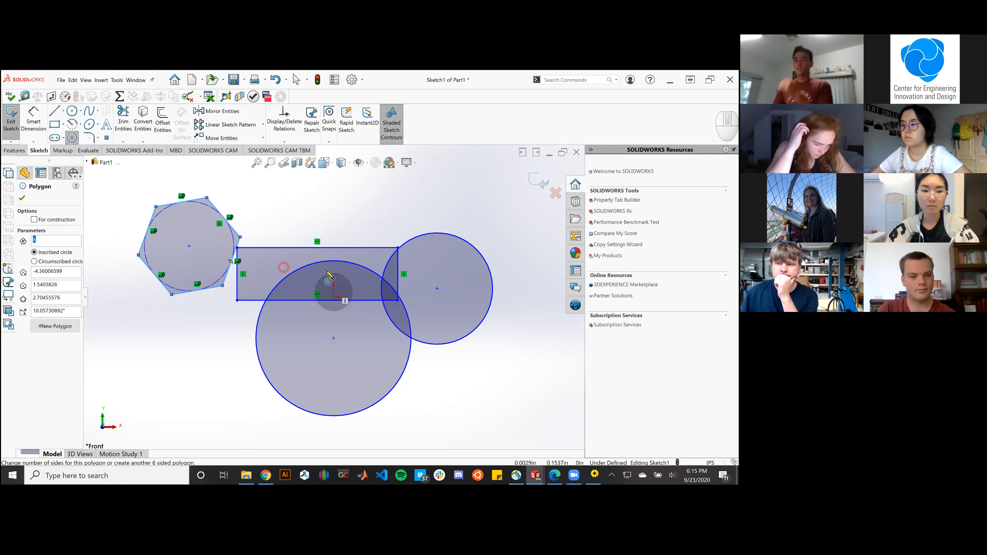
Step: Undo the polygon, both circles and the rectangle
{"action": "key", "text": "ctrl+z"}
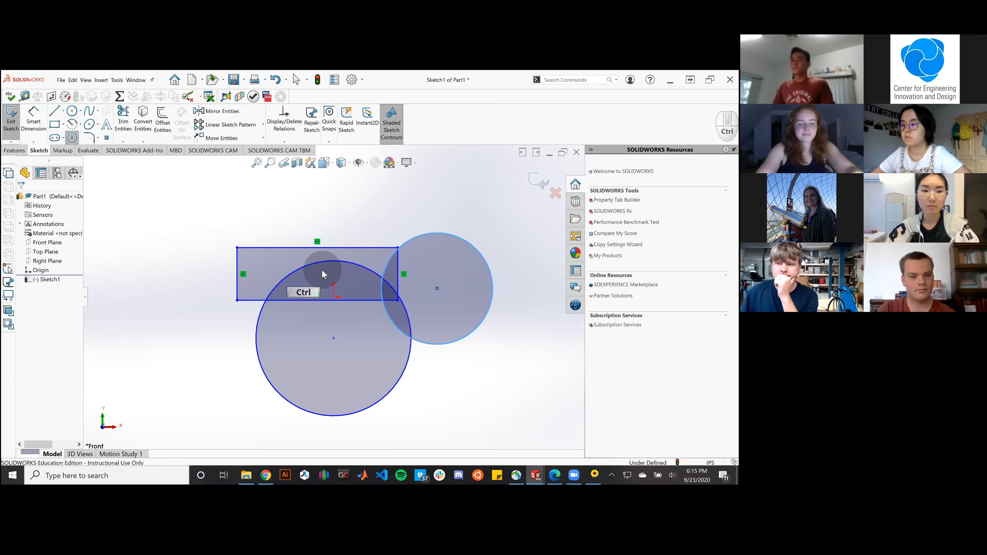
{"action": "key", "text": "ctrl+z"}
{"action": "key", "text": "ctrl+z"}
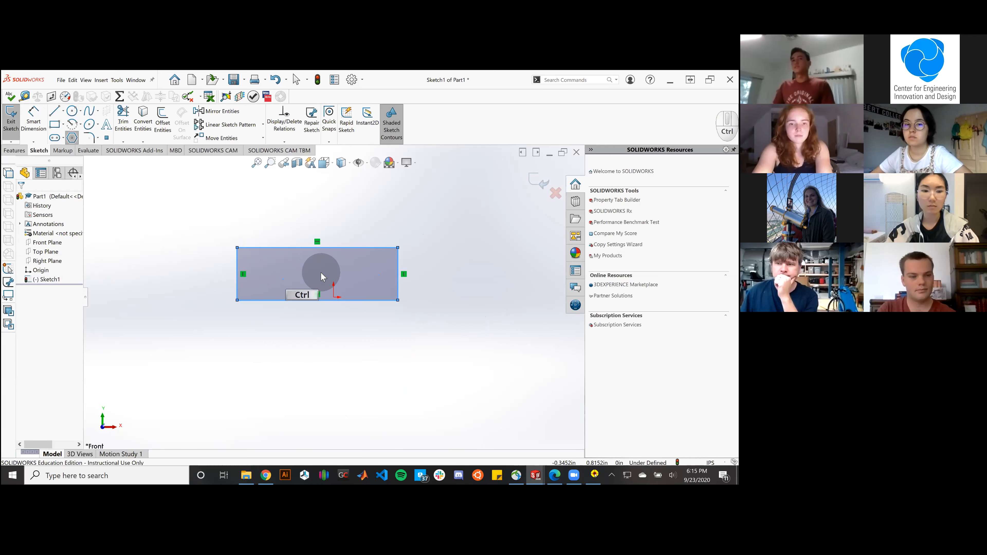
{"action": "key", "text": "ctrl+z"}
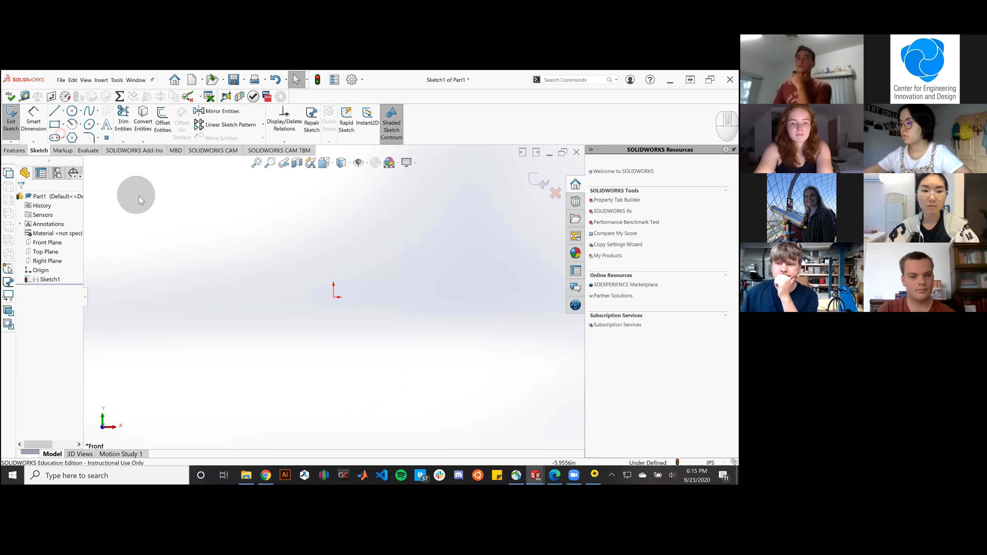
Step: Close the licence reminder and sketch a corner rectangle about 4.42 in wide and 3.28 in high up and left of the origin
{"action": "left_click", "coordinate": [55, 124]}
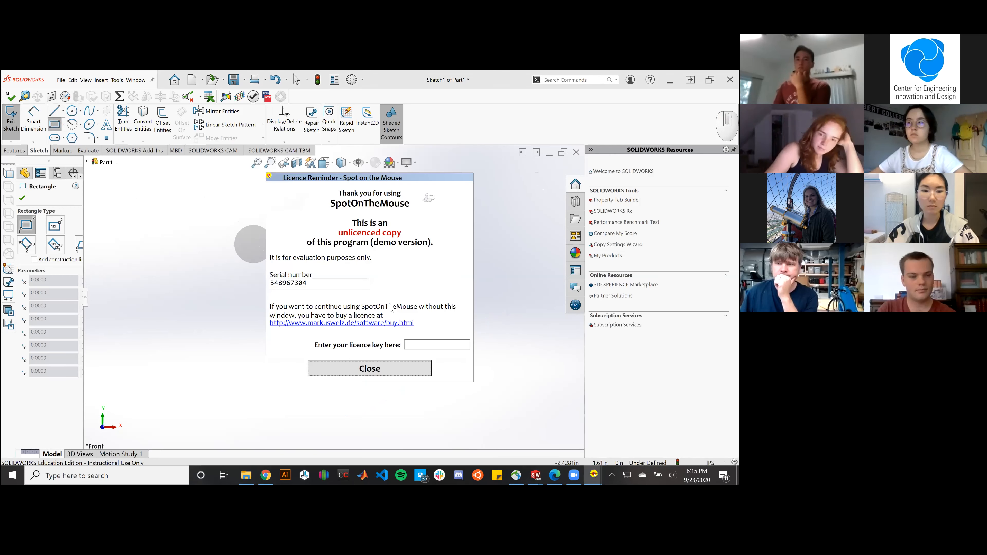
{"action": "left_click", "coordinate": [385, 365]}
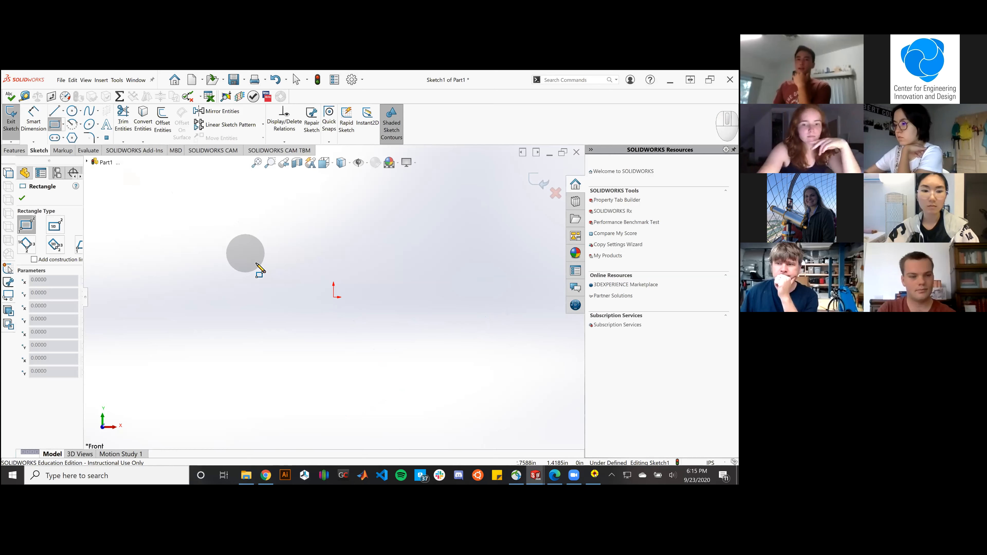
{"action": "left_click", "coordinate": [303, 299]}
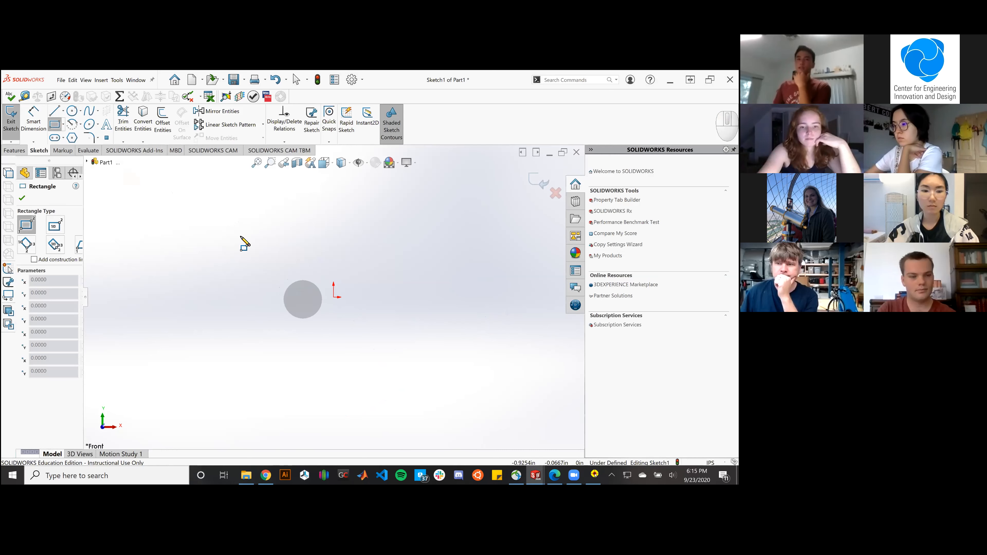
{"action": "left_click", "coordinate": [157, 191]}
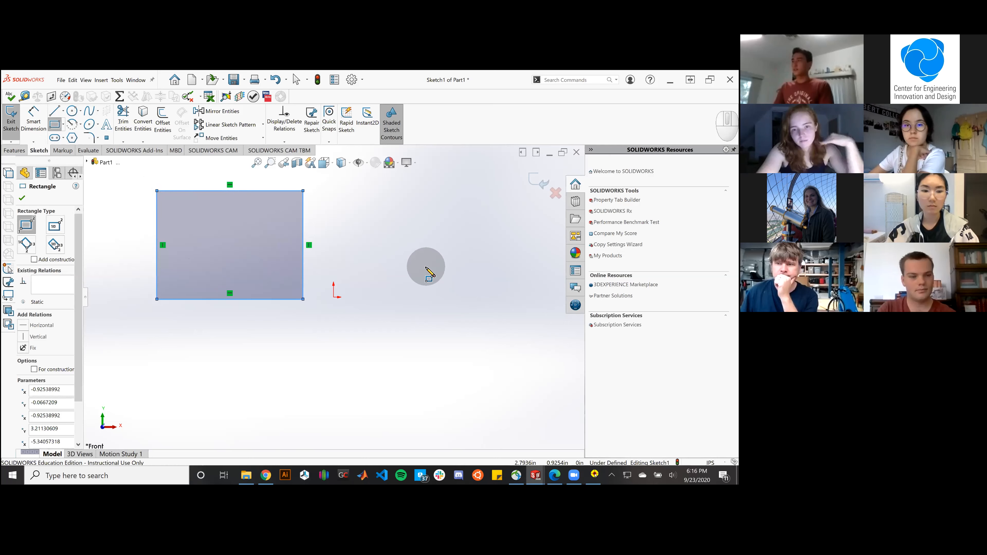
{"action": "key", "text": "Escape"}
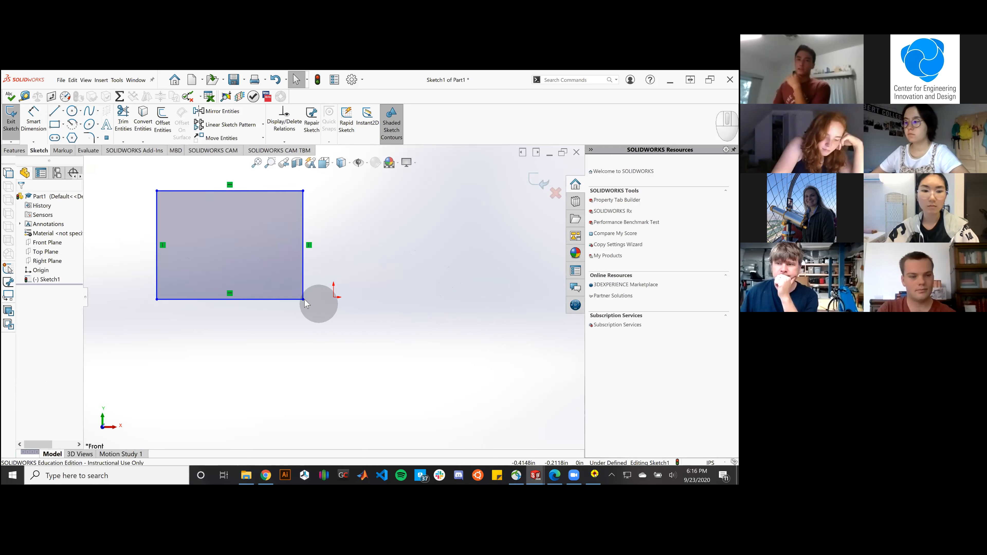
Step: Reshape the rectangle by moving its corners and top edge so that it encloses the origin, about 4.14 in high
{"action": "left_click", "coordinate": [374, 325]}
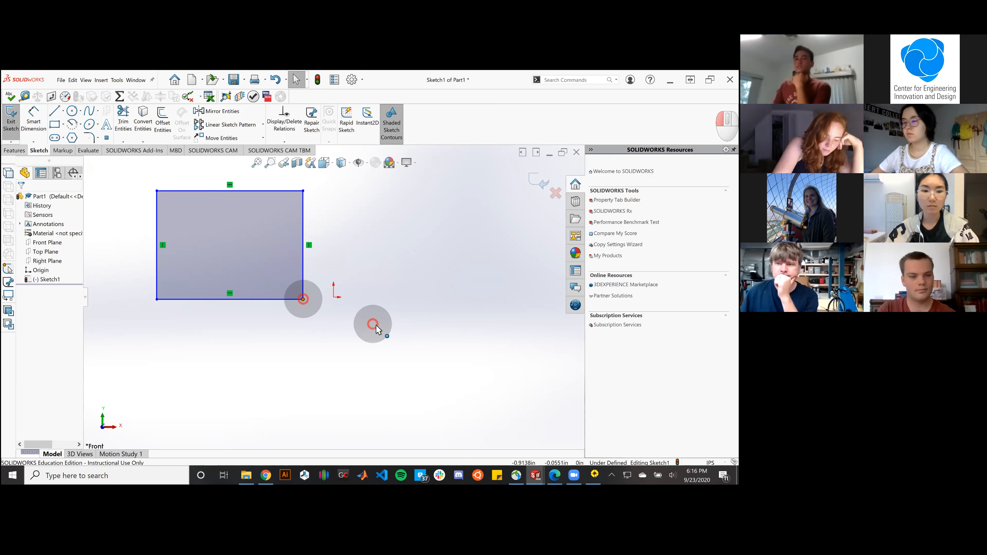
{"action": "left_click_drag", "start_coordinate": [389, 343], "coordinate": [450, 338]}
{"action": "left_click", "coordinate": [448, 191]}
{"action": "left_click", "coordinate": [417, 193]}
{"action": "left_click", "coordinate": [325, 209]}
{"action": "left_click_drag", "start_coordinate": [319, 228], "coordinate": [317, 220]}
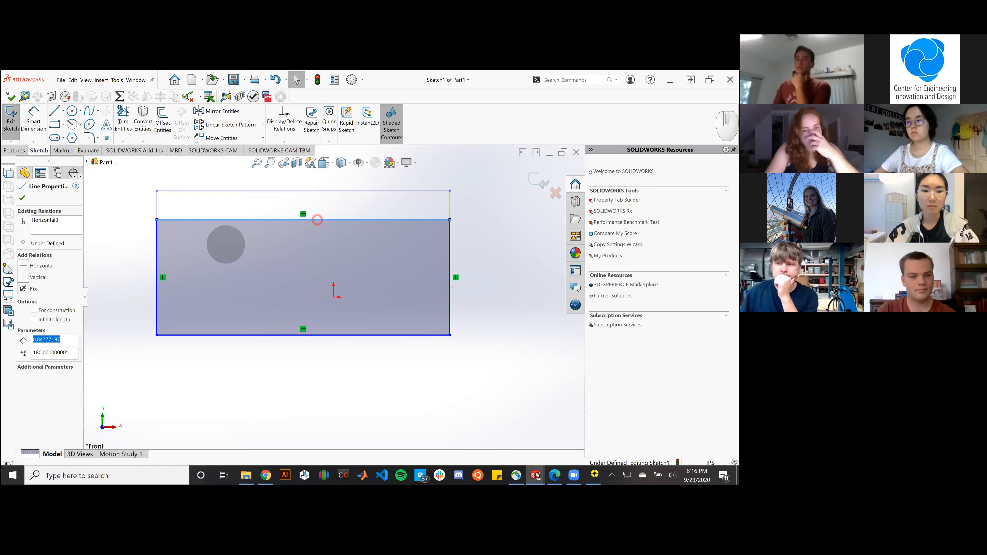
{"action": "left_click", "coordinate": [156, 220]}
{"action": "left_click_drag", "start_coordinate": [157, 220], "coordinate": [205, 198]}
{"action": "left_click", "coordinate": [159, 233]}
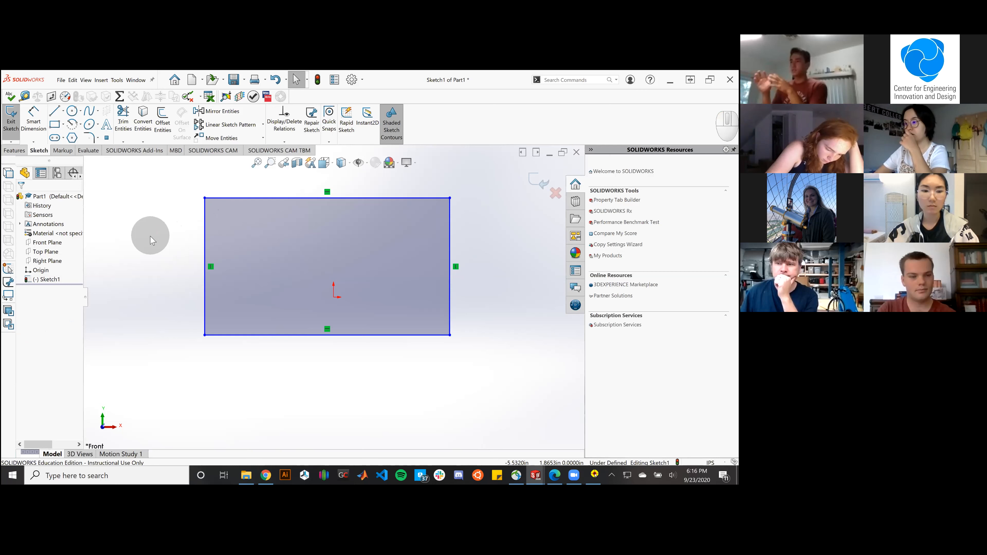
Step: Dimension the rectangle's right vertical edge with Smart Dimension and set its length to 6 in
{"action": "left_click", "coordinate": [33, 123]}
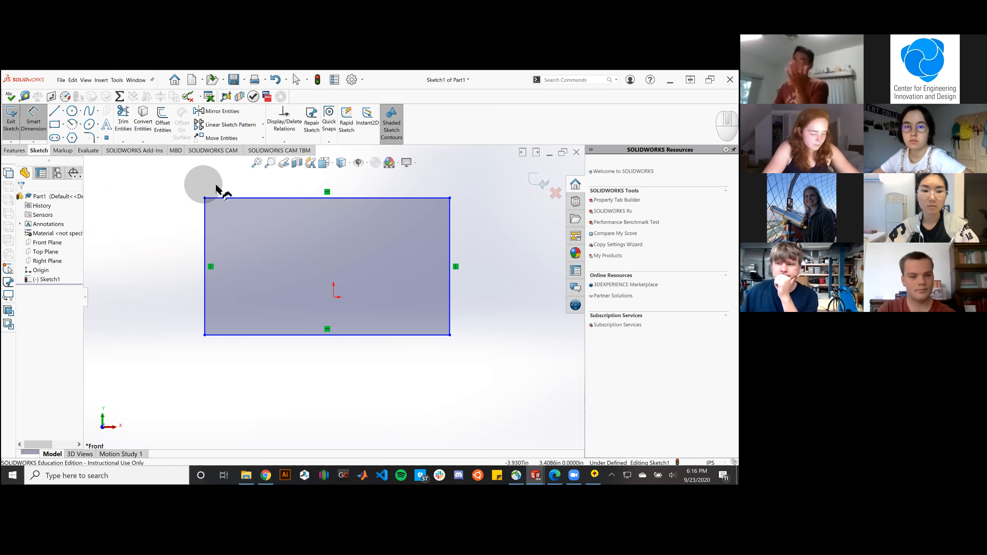
{"action": "left_click", "coordinate": [450, 232]}
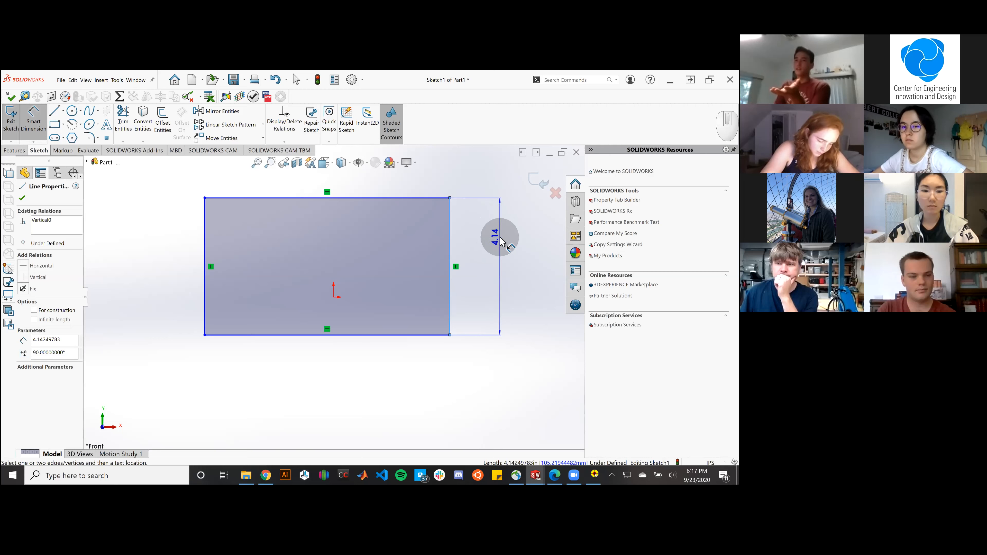
{"action": "left_click", "coordinate": [501, 242]}
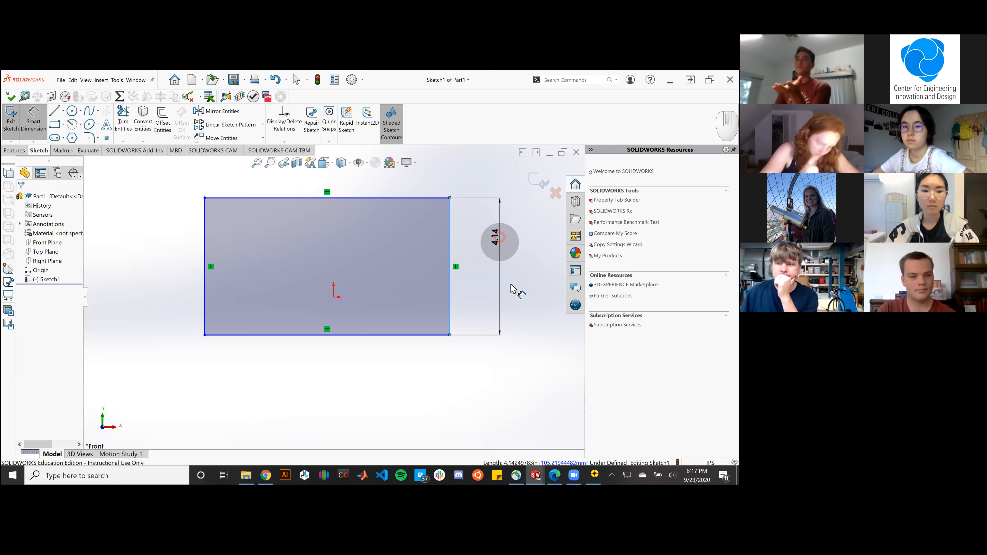
{"action": "left_click", "coordinate": [498, 348]}
{"action": "left_click", "coordinate": [220, 353]}
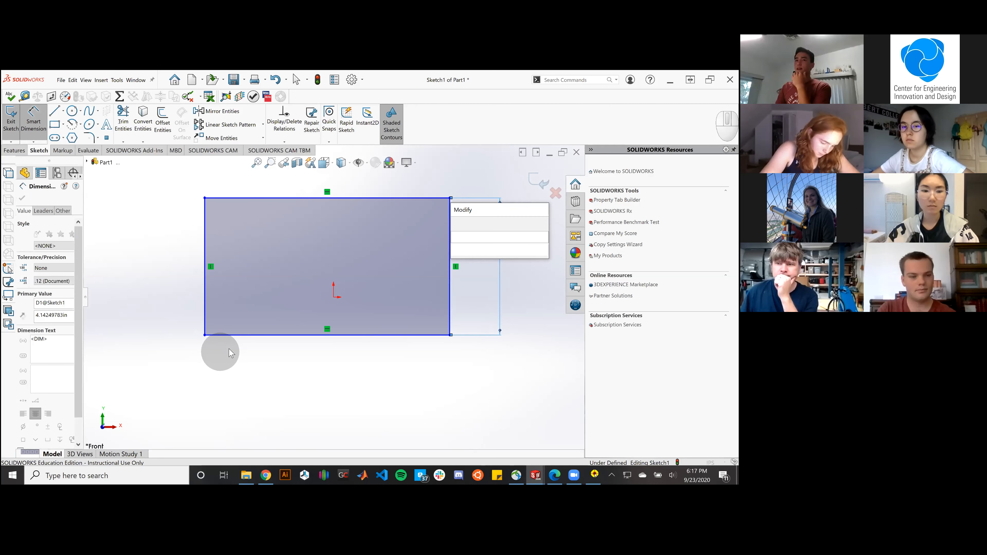
{"action": "left_click", "coordinate": [492, 224]}
{"action": "left_click", "coordinate": [508, 258]}
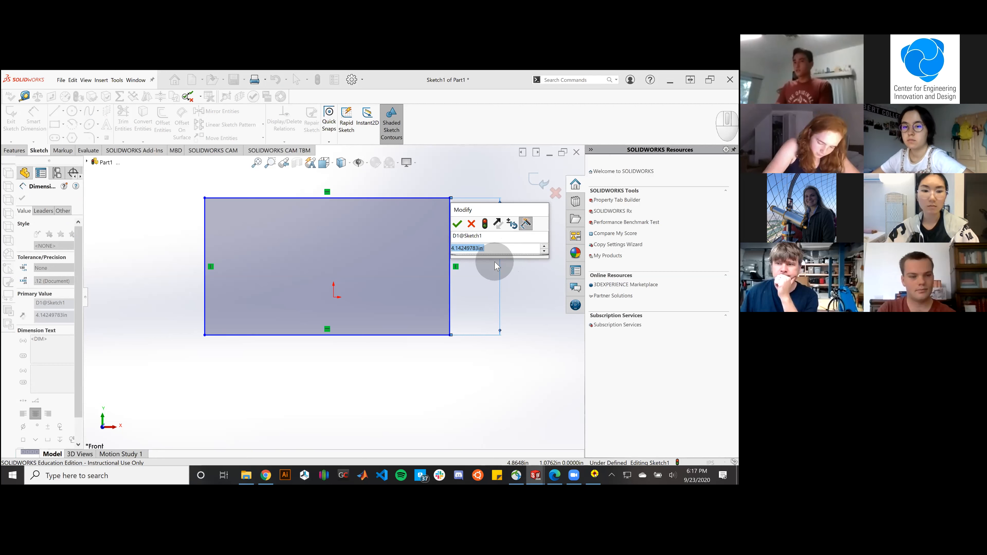
{"action": "type", "text": "6"}
{"action": "key", "text": "Return"}
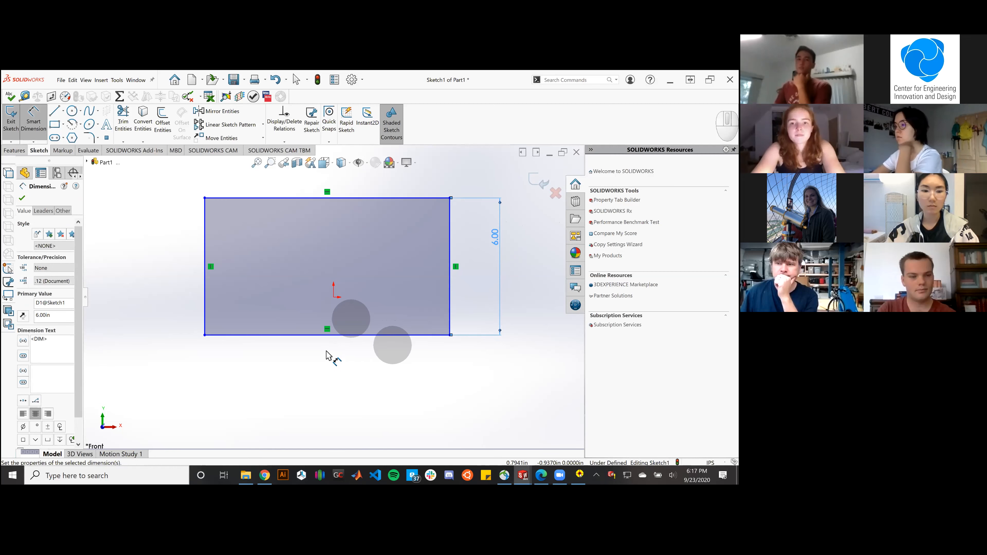
Step: Dimension the rectangle's bottom edge, set its length to 6 in, and leave the Smart Dimension tool
{"action": "left_click", "coordinate": [40, 118]}
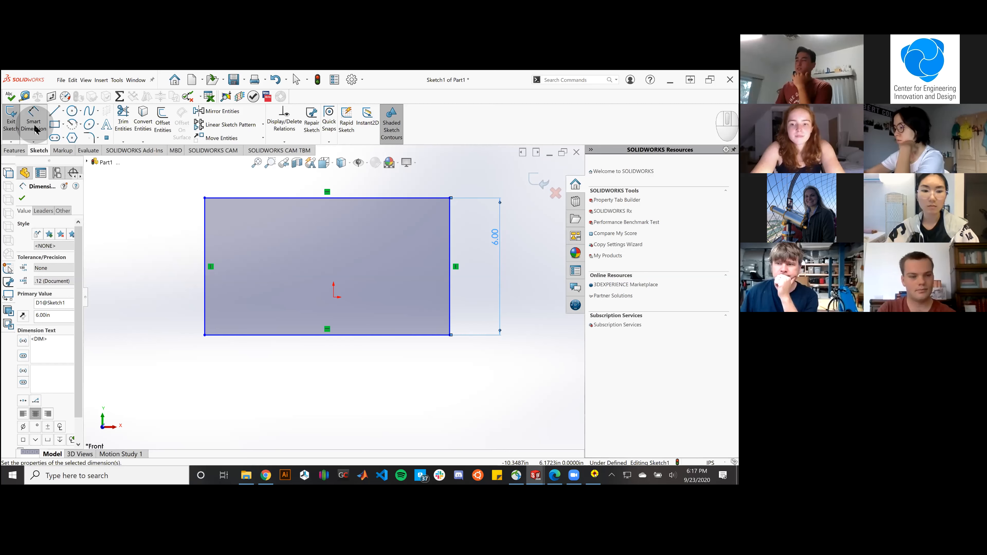
{"action": "left_click", "coordinate": [307, 338]}
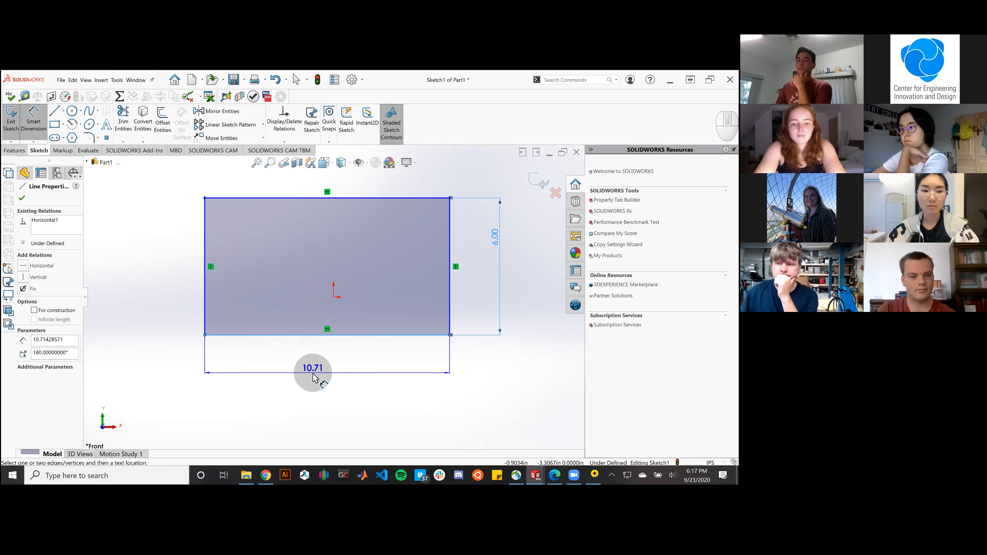
{"action": "left_click", "coordinate": [314, 379]}
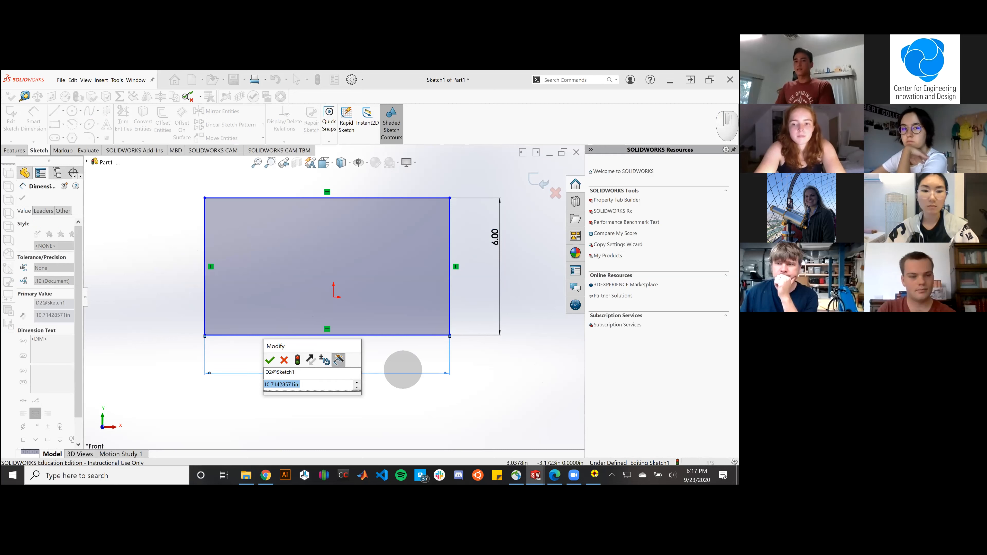
{"action": "type", "text": "6"}
{"action": "key", "text": "Escape"}
{"action": "key", "text": "Escape"}
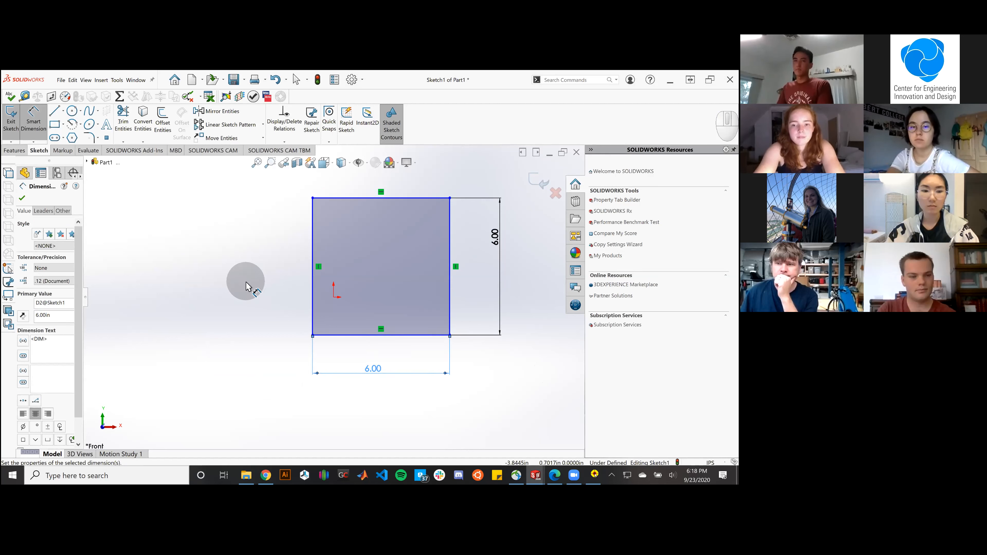
{"action": "left_click", "coordinate": [38, 123]}
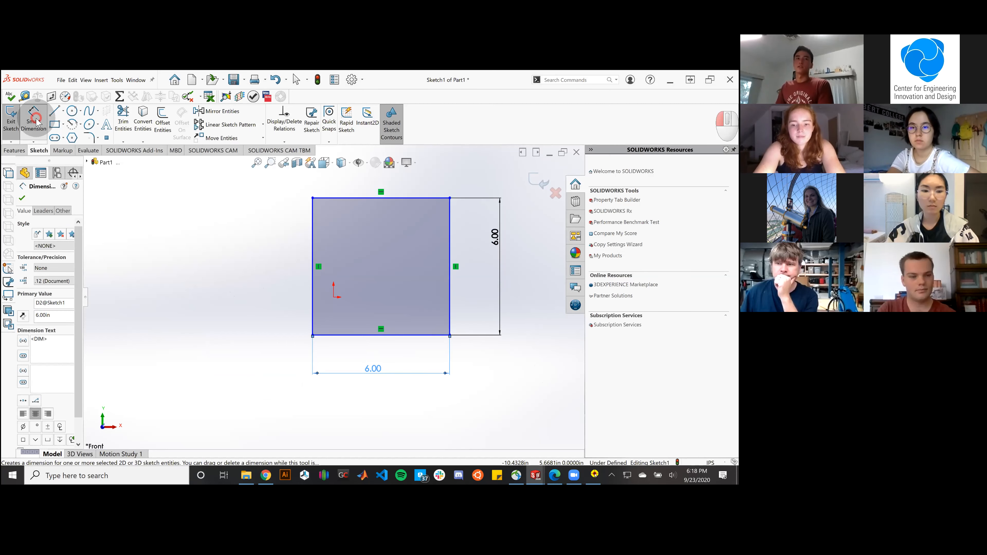
{"action": "left_click", "coordinate": [240, 249]}
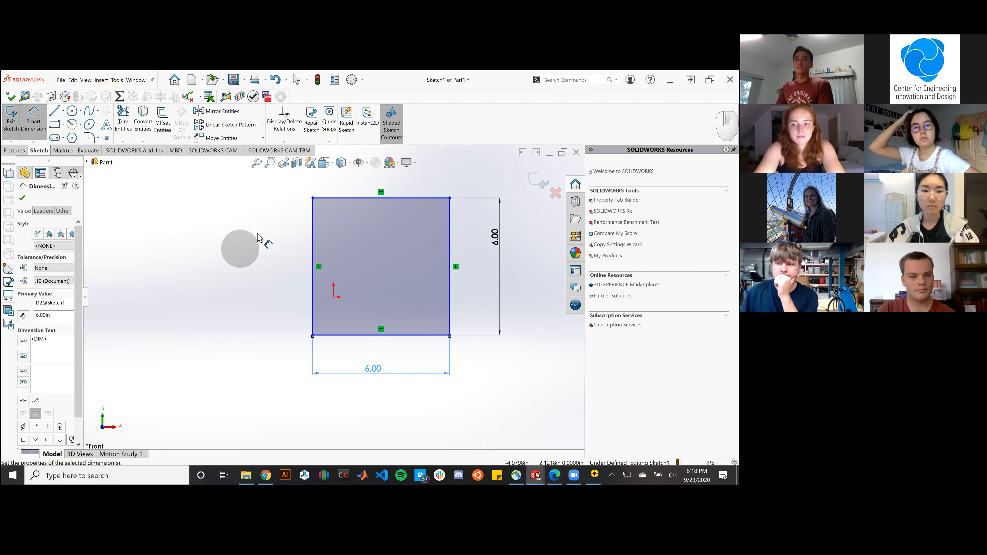
{"action": "key", "text": "Escape"}
{"action": "left_click", "coordinate": [278, 270]}
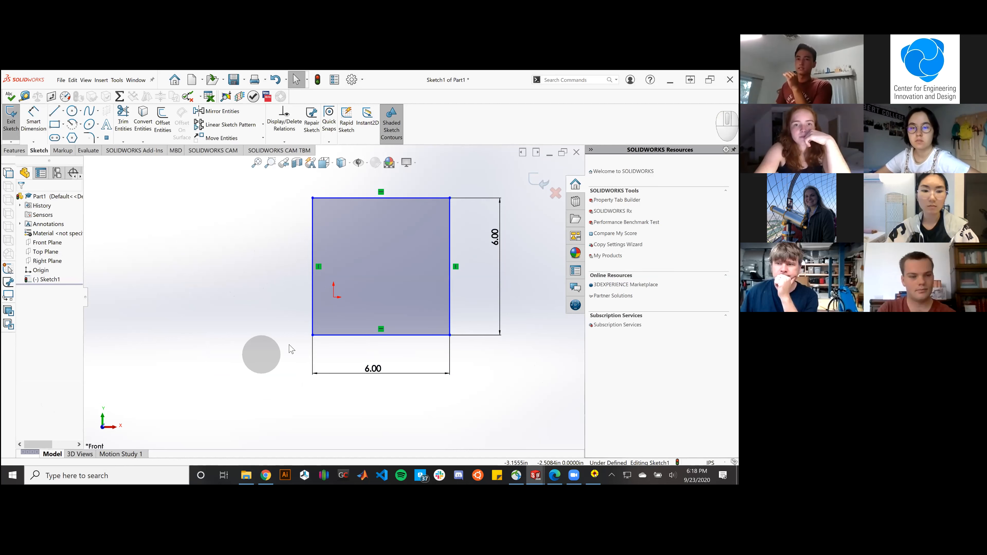
Step: Move the square by its lower-left corner and snap that corner onto the origin to fully define the sketch
{"action": "left_click_drag", "start_coordinate": [312, 335], "coordinate": [405, 341]}
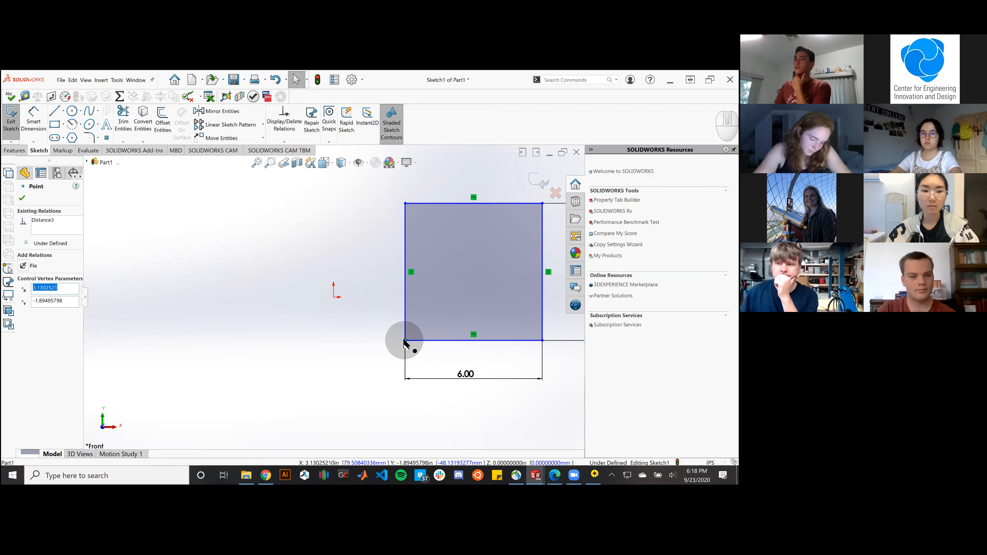
{"action": "left_click_drag", "start_coordinate": [403, 342], "coordinate": [334, 300]}
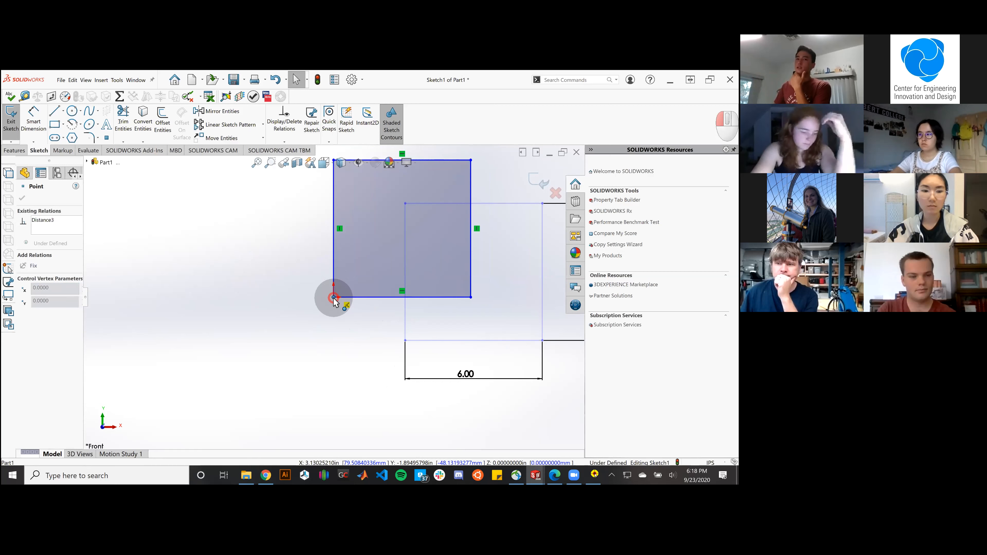
{"action": "left_click_drag", "start_coordinate": [335, 300], "coordinate": [334, 297]}
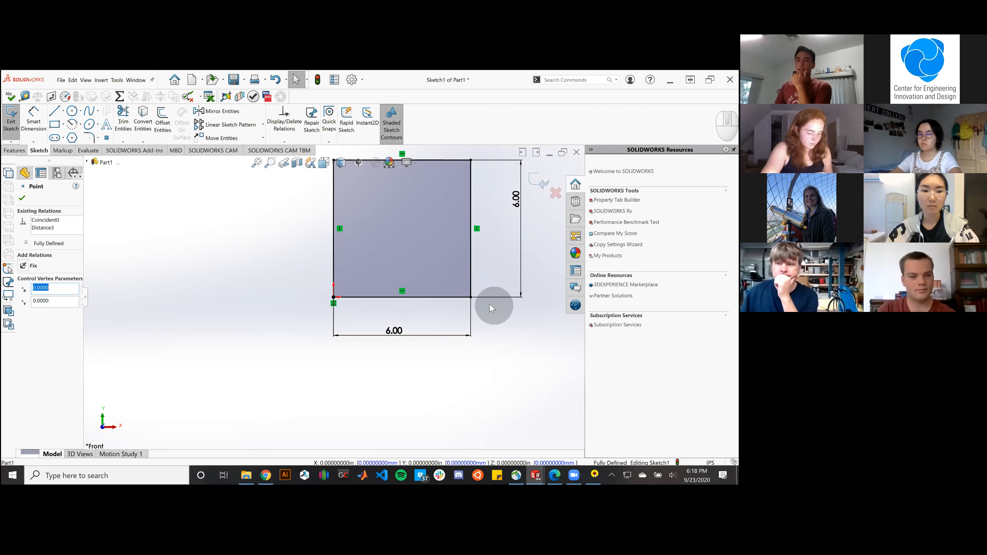
{"action": "left_click", "coordinate": [471, 298]}
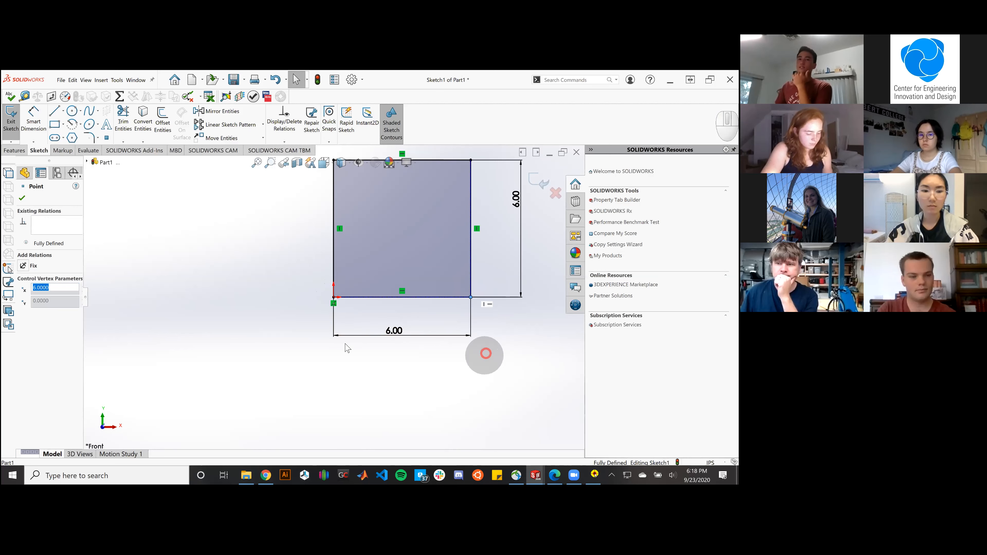
{"action": "left_click", "coordinate": [246, 291]}
{"action": "left_click", "coordinate": [276, 265]}
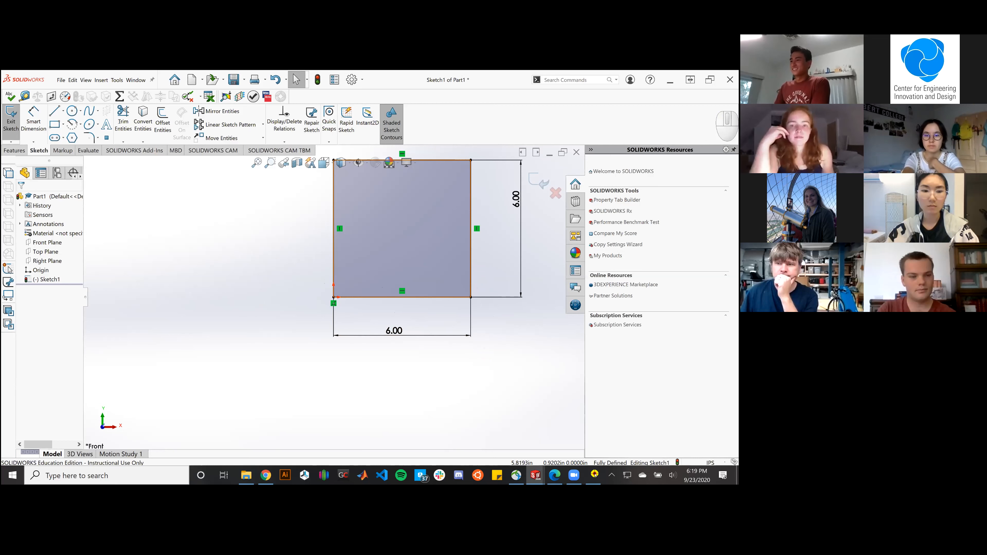
{"action": "left_click", "coordinate": [495, 334]}
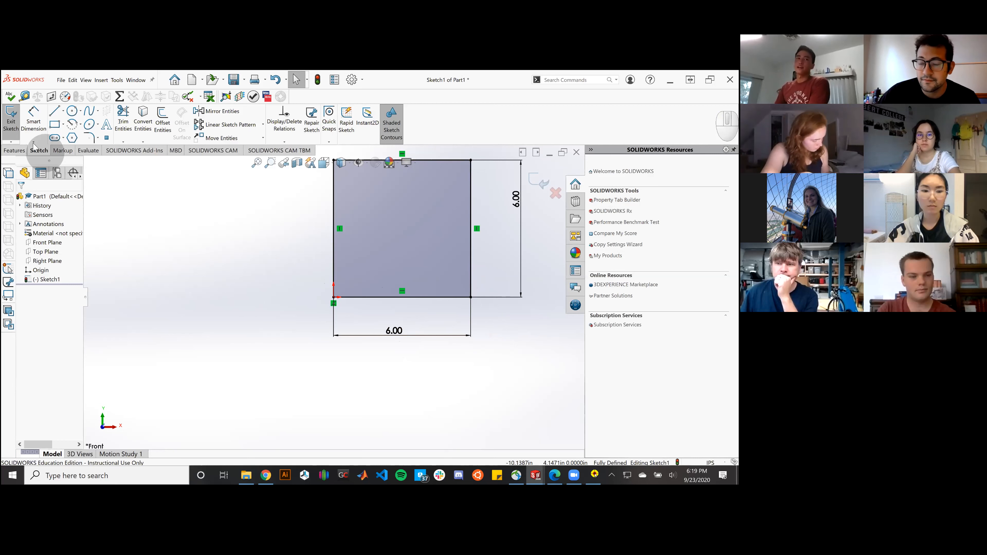
Step: Exit the square's sketch and reopen Sketch1 for editing
{"action": "left_click", "coordinate": [12, 125]}
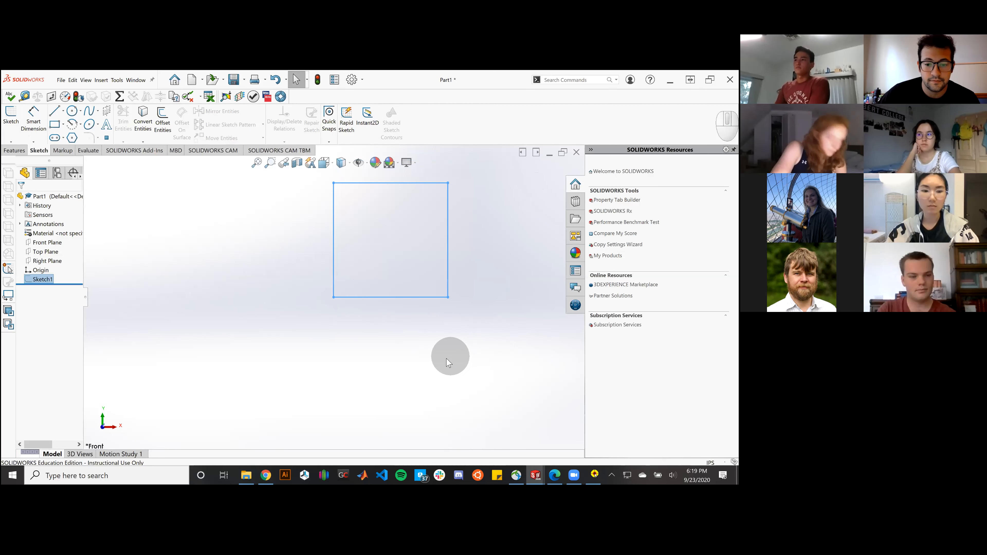
{"action": "scroll", "coordinate": [394, 186], "scroll_direction": "down", "scroll_amount": 2}
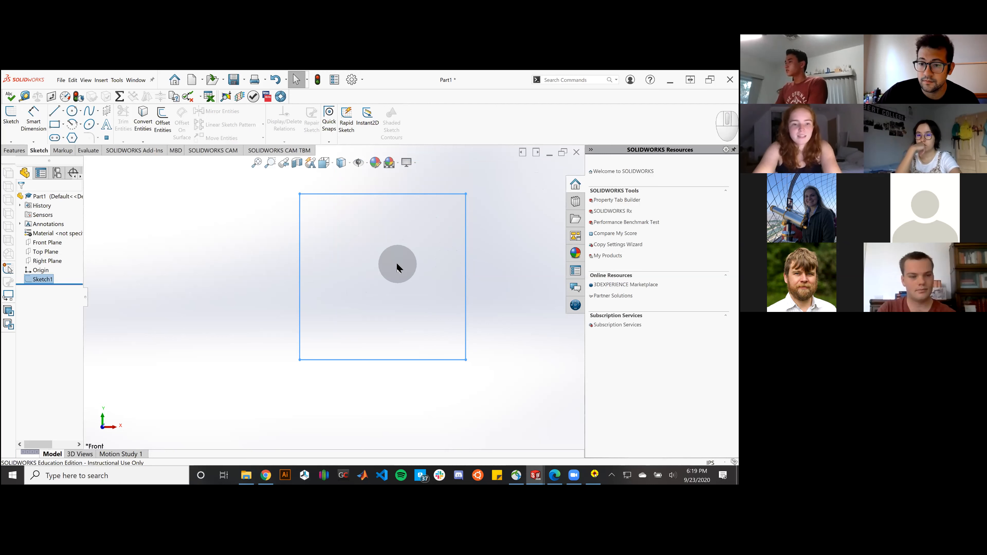
{"action": "left_click", "coordinate": [225, 278]}
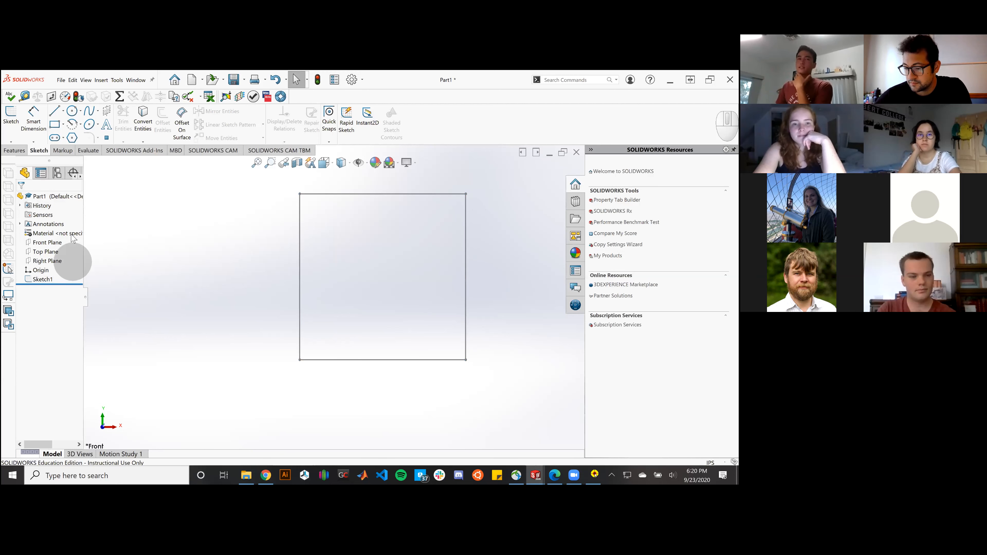
{"action": "mouse_move", "coordinate": [43, 286]}
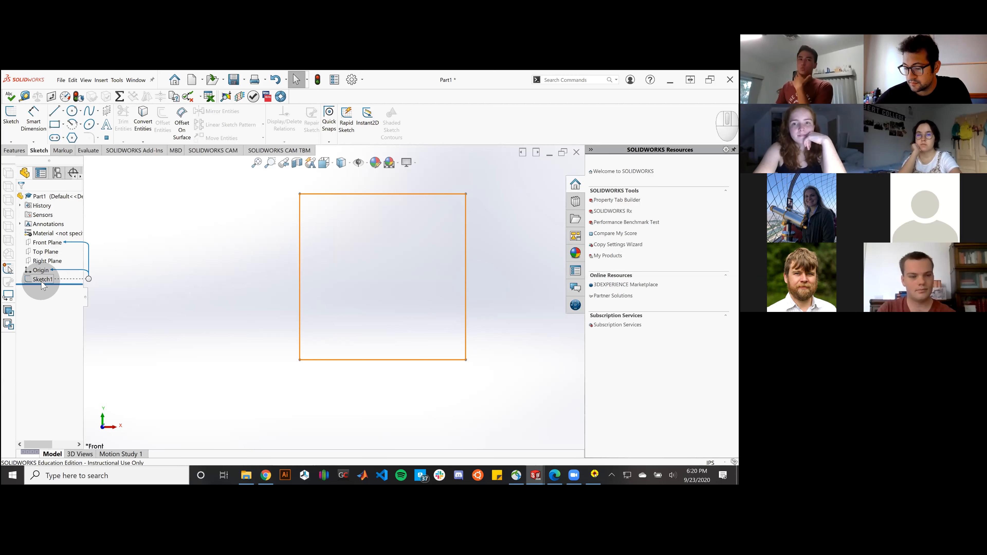
{"action": "right_click", "coordinate": [42, 284]}
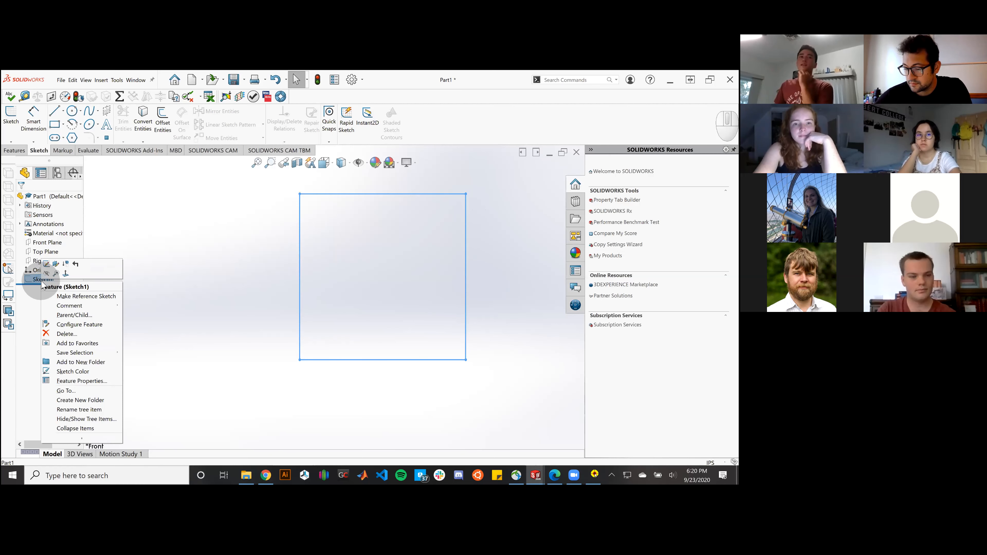
{"action": "left_click", "coordinate": [47, 265]}
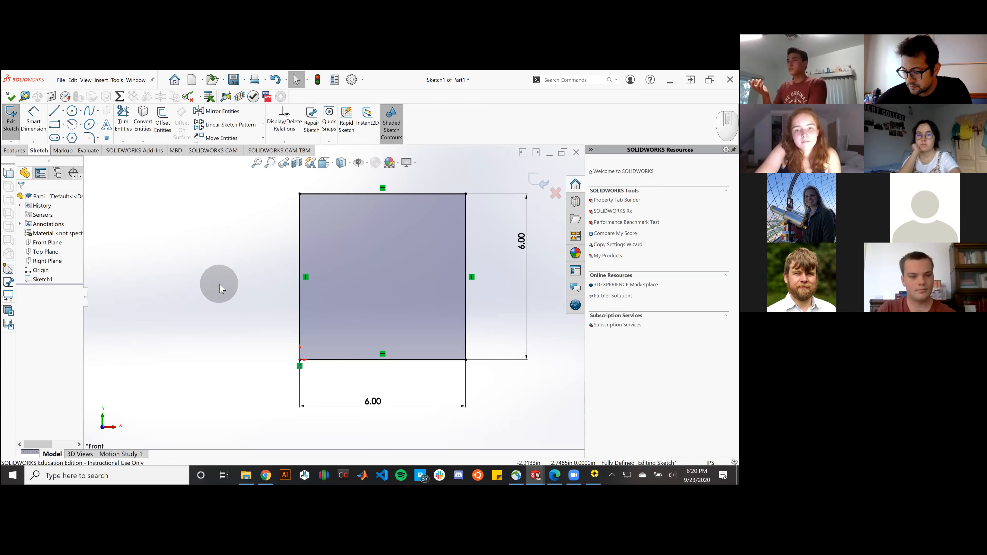
{"action": "left_click", "coordinate": [7, 123]}
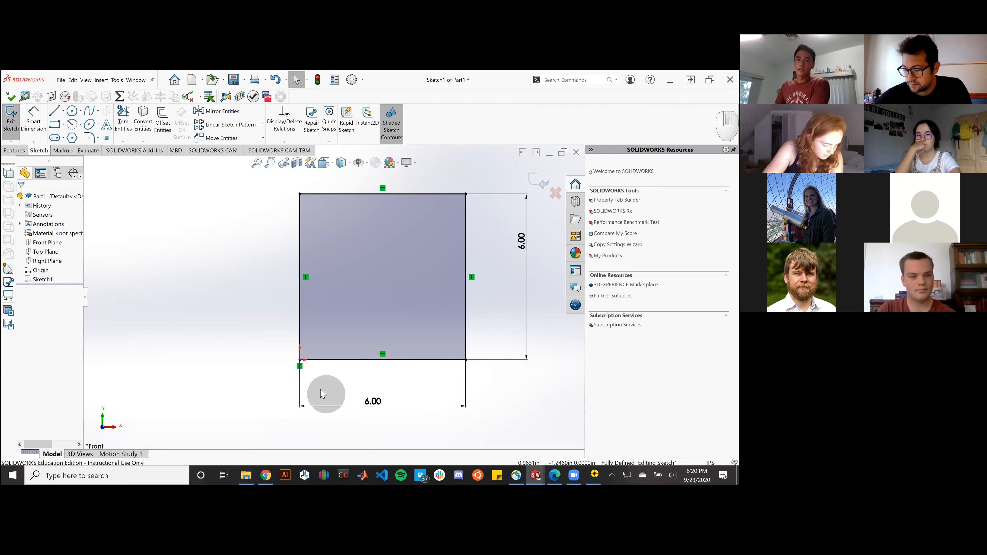
Step: Delete the coincident relation at the square's lower-left corner and reattach that corner to the origin
{"action": "scroll", "coordinate": [300, 364], "scroll_direction": "down", "scroll_amount": 1}
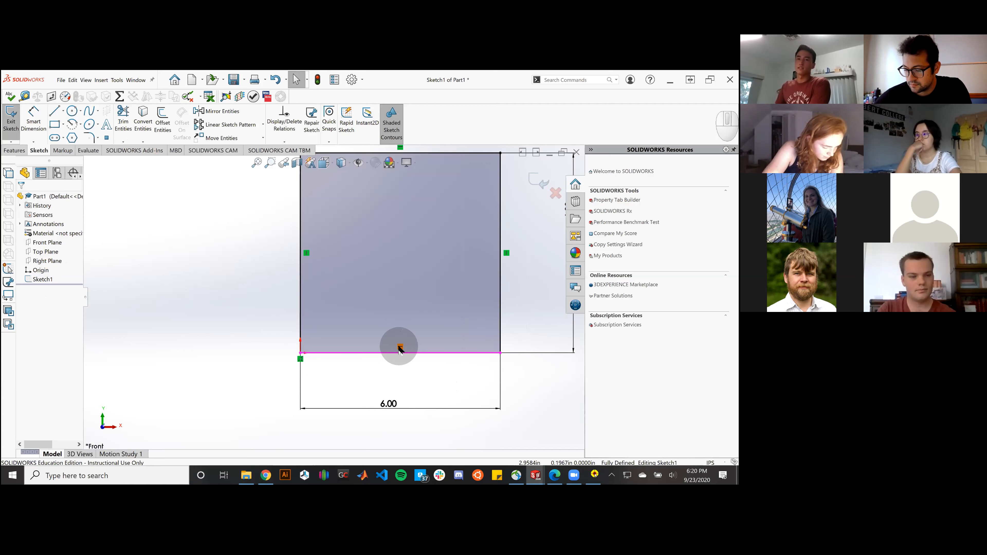
{"action": "left_click", "coordinate": [302, 361]}
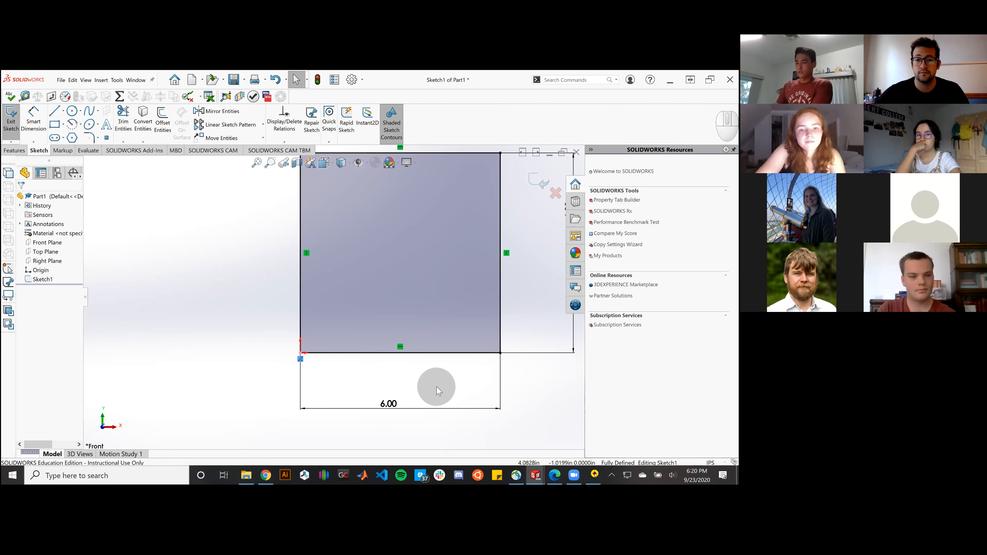
{"action": "key", "text": "Delete"}
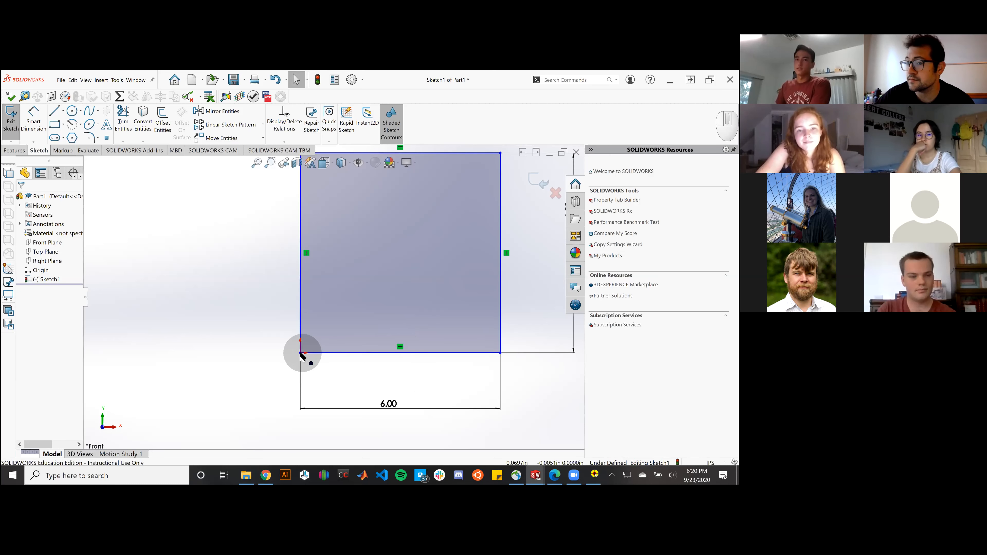
{"action": "mouse_move", "coordinate": [300, 352]}
{"action": "left_mouse_down"}
{"action": "mouse_move", "coordinate": [386, 325]}
{"action": "mouse_move", "coordinate": [300, 353]}
{"action": "left_mouse_up"}
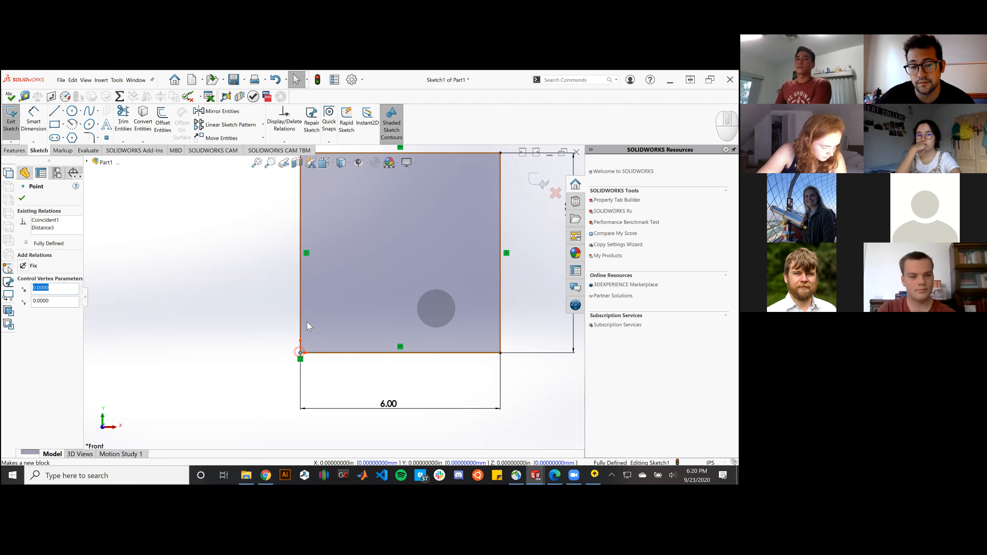
{"action": "left_click", "coordinate": [244, 322]}
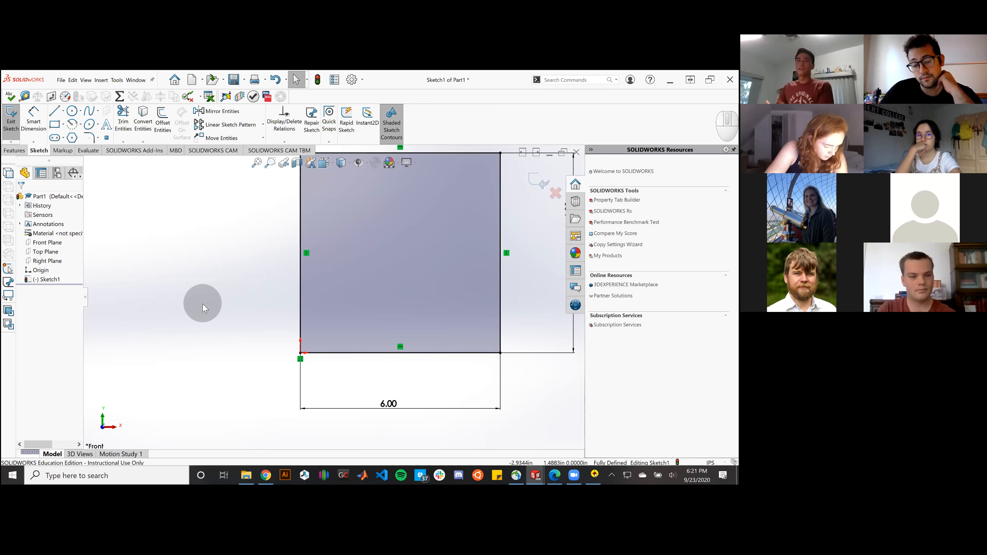
Step: Exit the fully defined sketch of the square
{"action": "left_click", "coordinate": [11, 127]}
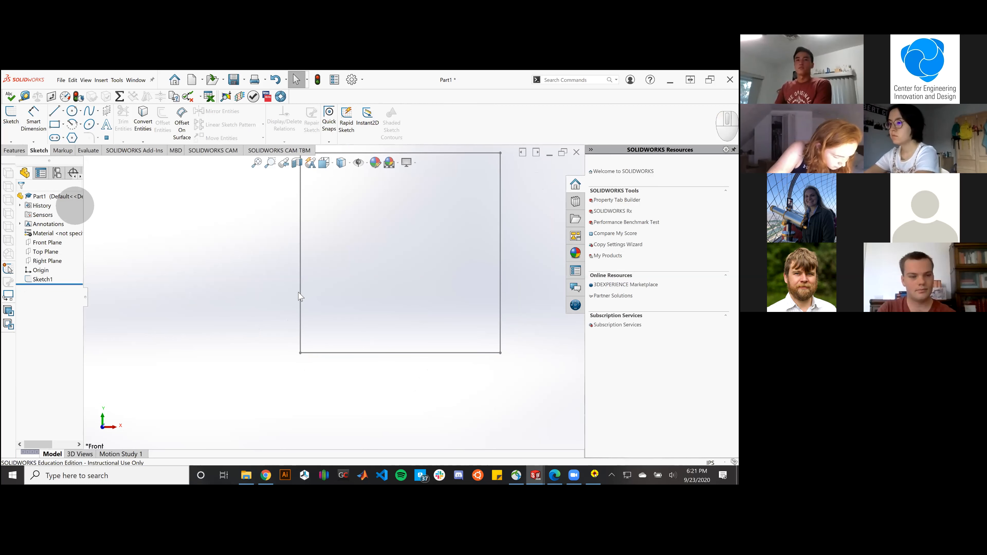
{"action": "scroll", "coordinate": [300, 295], "scroll_direction": "up", "scroll_amount": 1}
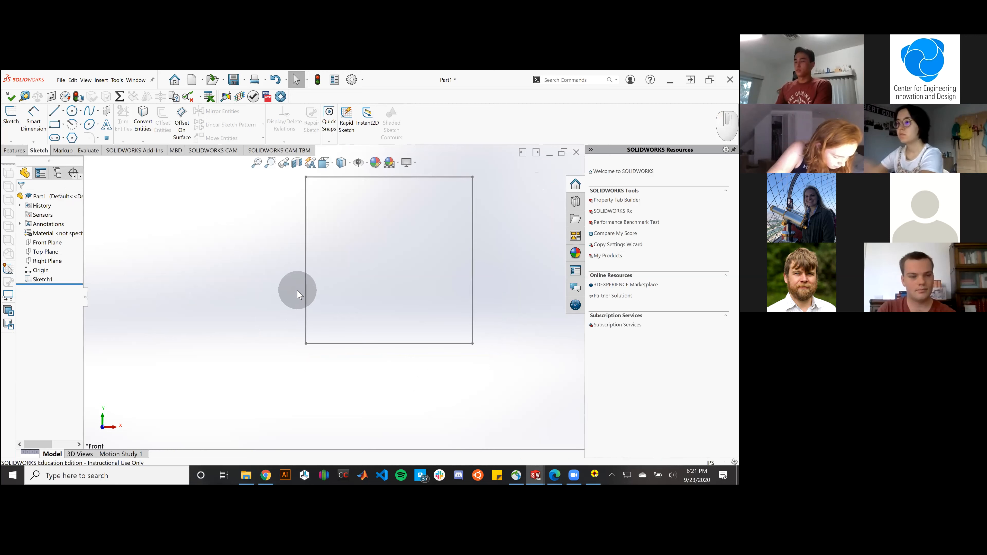
{"action": "scroll", "coordinate": [298, 295], "scroll_direction": "up", "scroll_amount": 2}
{"action": "scroll", "coordinate": [322, 289], "scroll_direction": "up", "scroll_amount": 1}
{"action": "scroll", "coordinate": [362, 279], "scroll_direction": "down", "scroll_amount": 2}
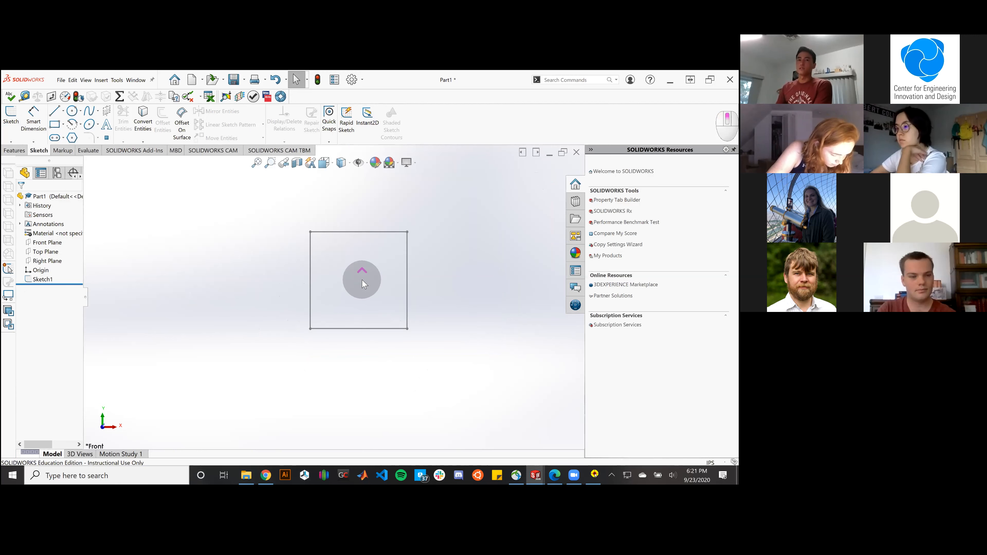
{"action": "scroll", "coordinate": [362, 284], "scroll_direction": "up", "scroll_amount": 2}
{"action": "scroll", "coordinate": [361, 284], "scroll_direction": "up", "scroll_amount": 1}
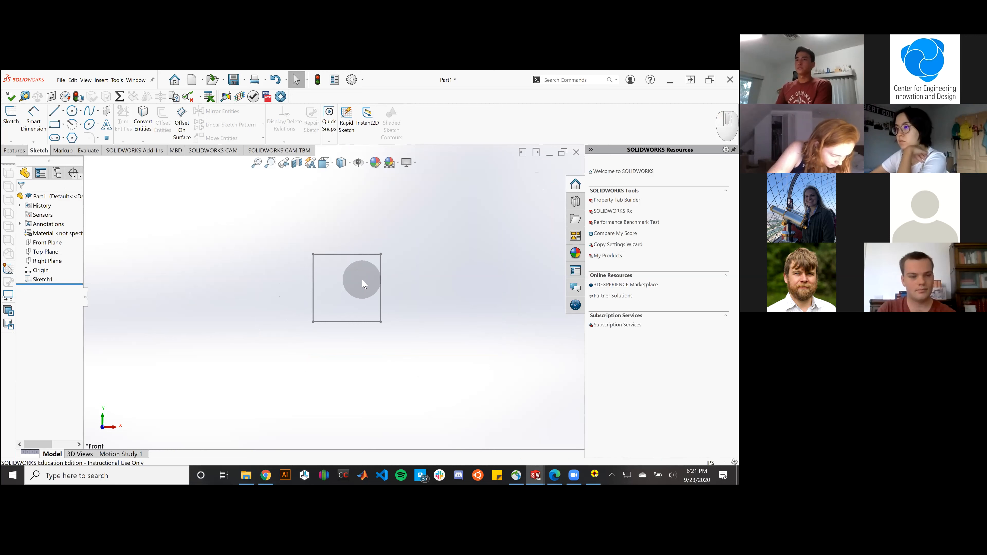
Step: Start an Extruded Boss/Base from the existing 6 in square sketch, using the square as its profile
{"action": "mouse_move", "coordinate": [362, 284]}
{"action": "middle_mouse_down"}
{"action": "mouse_move", "coordinate": [367, 265]}
{"action": "mouse_move", "coordinate": [414, 324]}
{"action": "mouse_move", "coordinate": [363, 300]}
{"action": "mouse_move", "coordinate": [368, 268]}
{"action": "mouse_move", "coordinate": [374, 251]}
{"action": "mouse_move", "coordinate": [427, 274]}
{"action": "middle_mouse_up"}
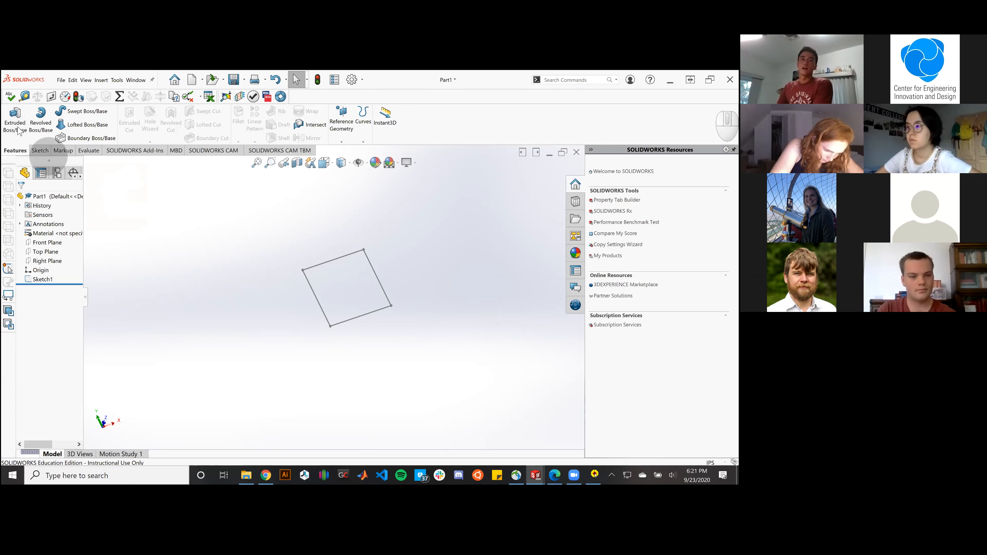
{"action": "left_click", "coordinate": [19, 130]}
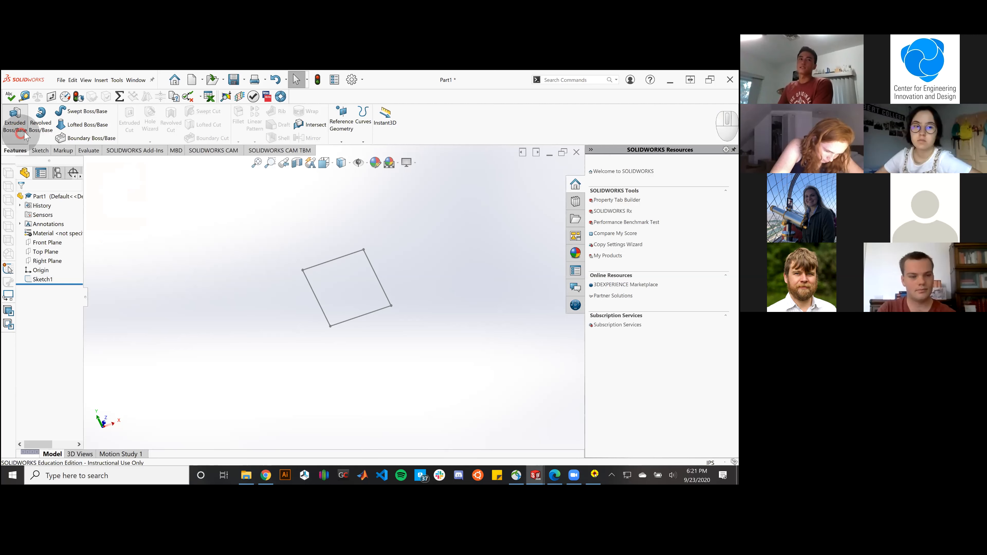
{"action": "left_click", "coordinate": [45, 215]}
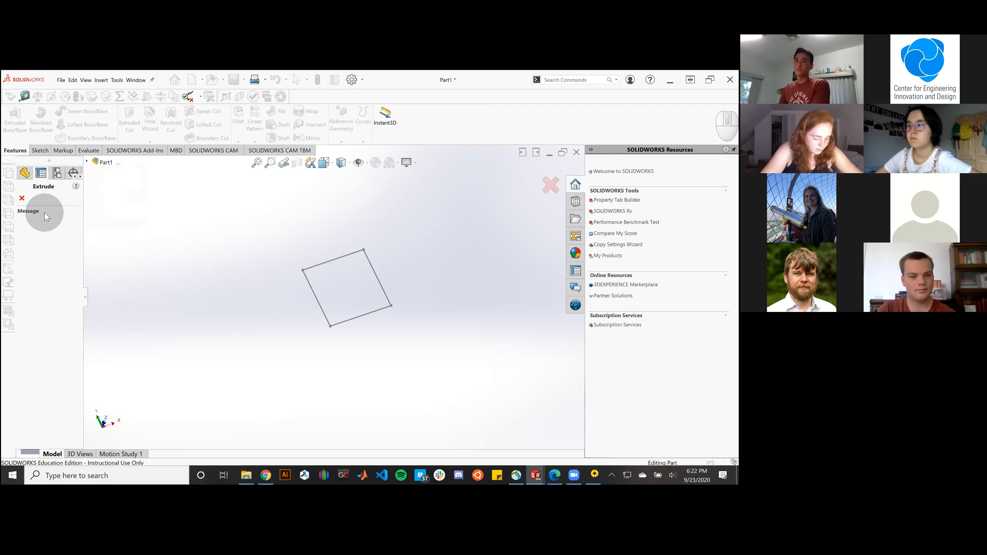
{"action": "left_click", "coordinate": [110, 213]}
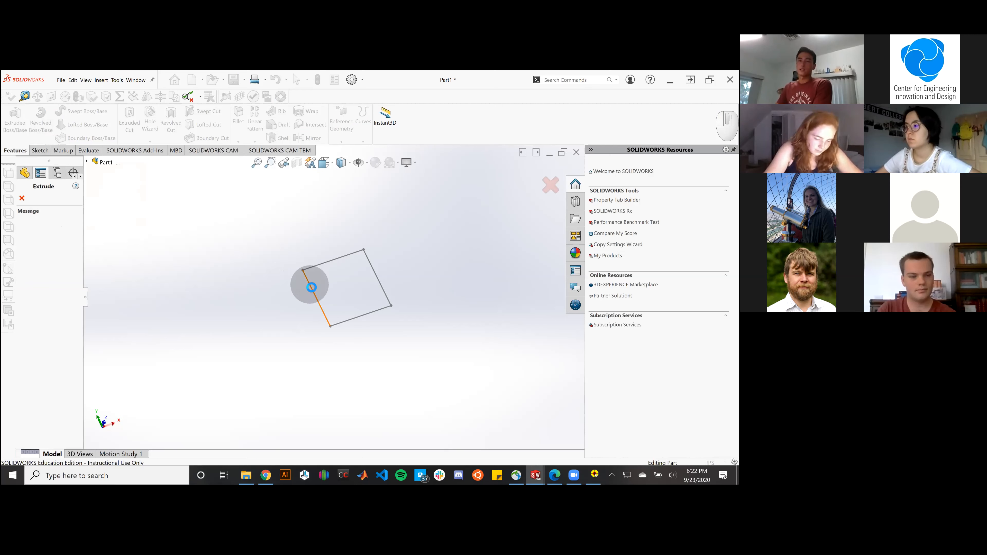
{"action": "left_click", "coordinate": [311, 287]}
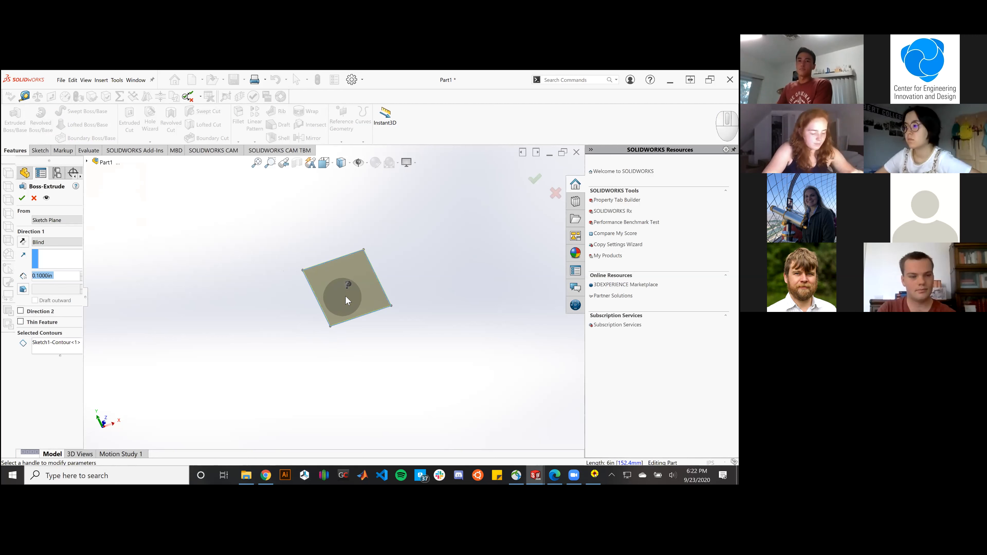
Step: Pull the square's extrusion preview out freehand to a depth of about 2.71 in
{"action": "scroll", "coordinate": [344, 294], "scroll_direction": "down", "scroll_amount": 5}
{"action": "middle_click_drag", "start_coordinate": [446, 385], "coordinate": [463, 371]}
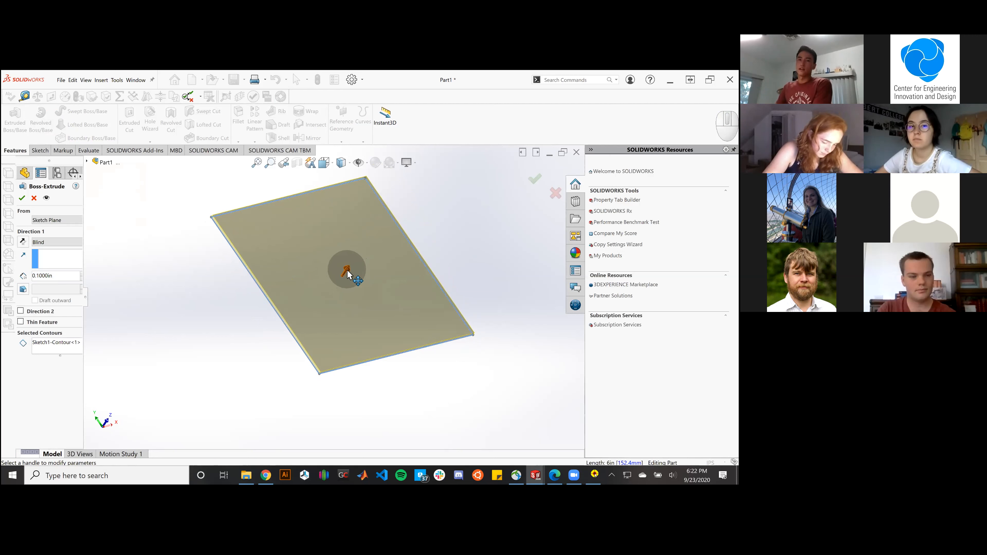
{"action": "left_click_drag", "start_coordinate": [351, 274], "coordinate": [387, 274]}
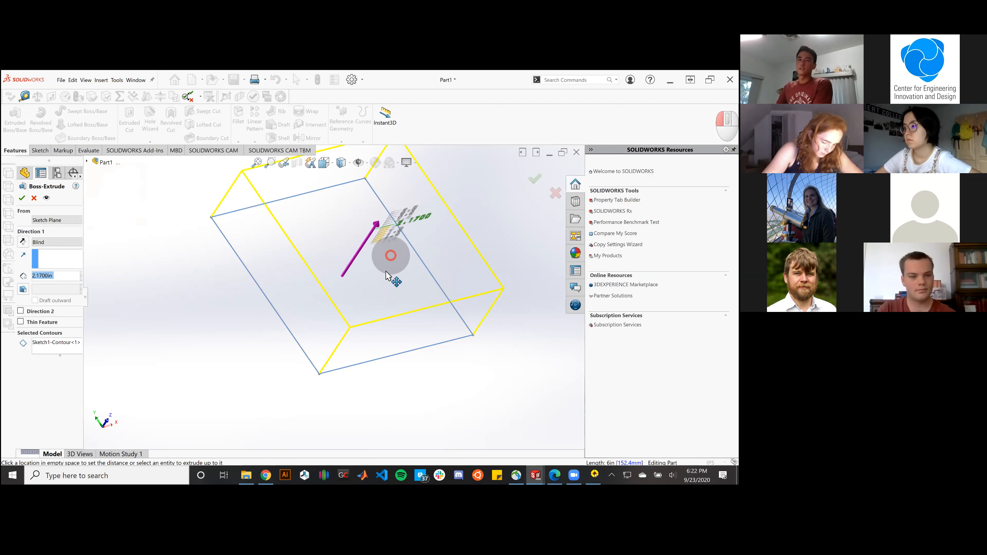
{"action": "left_click_drag", "start_coordinate": [435, 206], "coordinate": [436, 205]}
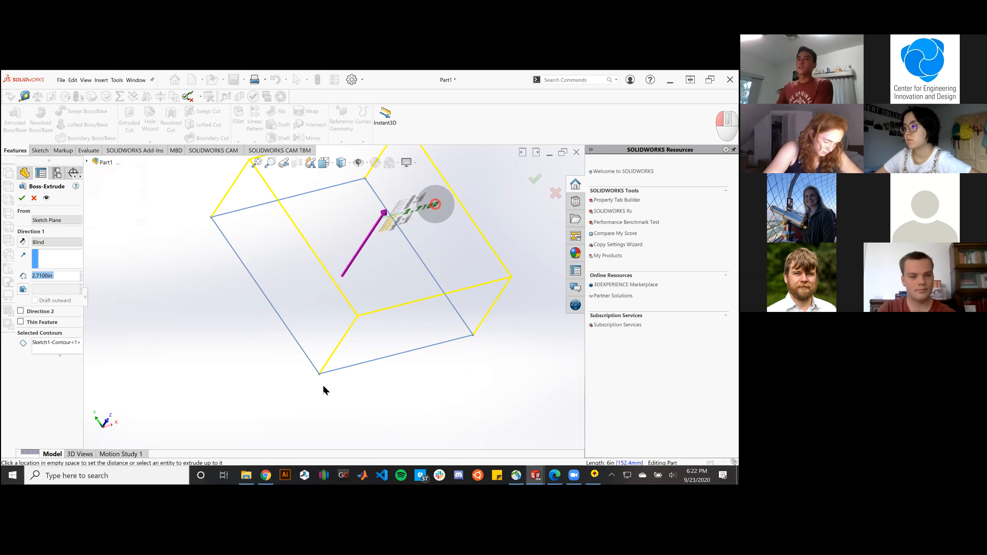
{"action": "left_click", "coordinate": [323, 389]}
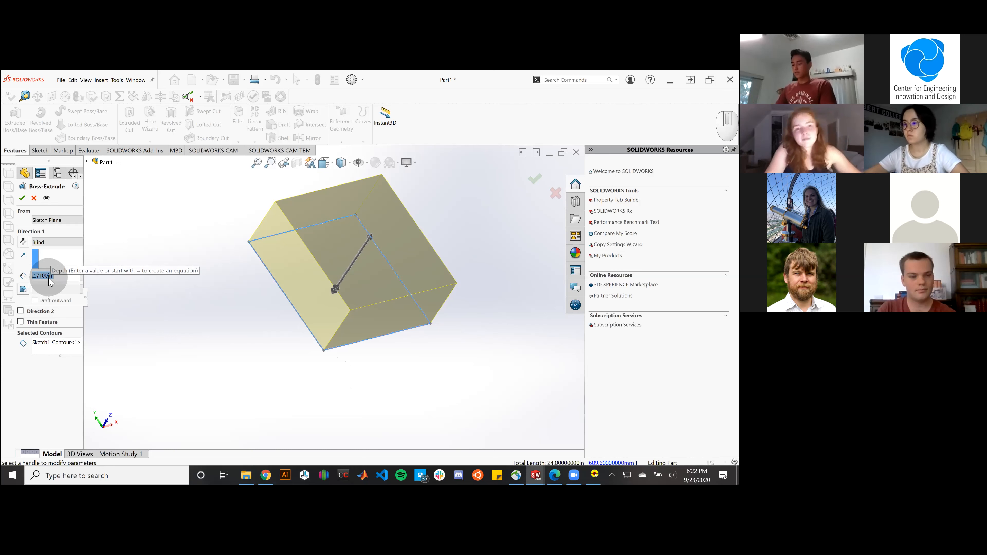
Step: Set the square's blind extrusion depth to 6 in and accept the feature to form a cube
{"action": "type", "text": "6"}
{"action": "key", "text": "Return"}
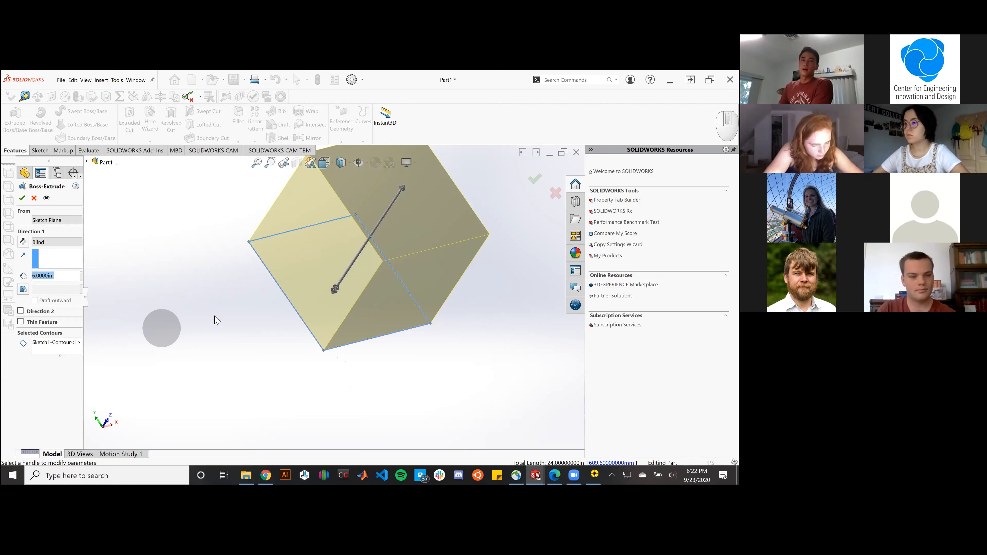
{"action": "key", "text": "f"}
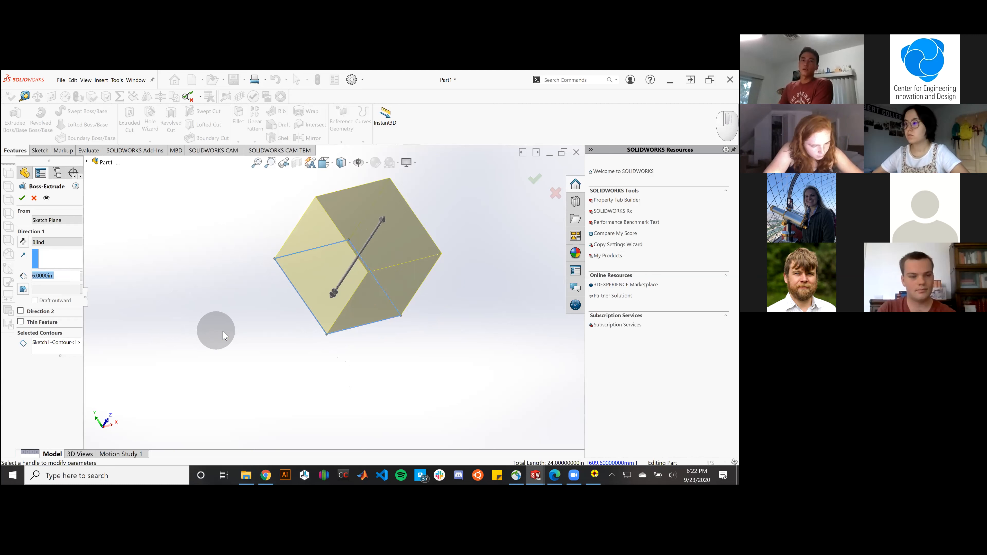
{"action": "left_click", "coordinate": [22, 199]}
{"action": "left_click", "coordinate": [227, 306]}
{"action": "mouse_move", "coordinate": [297, 345]}
{"action": "middle_mouse_down"}
{"action": "mouse_move", "coordinate": [346, 304]}
{"action": "mouse_move", "coordinate": [379, 317]}
{"action": "mouse_move", "coordinate": [374, 277]}
{"action": "mouse_move", "coordinate": [337, 256]}
{"action": "middle_mouse_up"}
{"action": "mouse_move", "coordinate": [294, 297]}
{"action": "middle_mouse_down"}
{"action": "mouse_move", "coordinate": [286, 280]}
{"action": "mouse_move", "coordinate": [342, 335]}
{"action": "mouse_move", "coordinate": [293, 311]}
{"action": "mouse_move", "coordinate": [292, 335]}
{"action": "middle_mouse_up"}
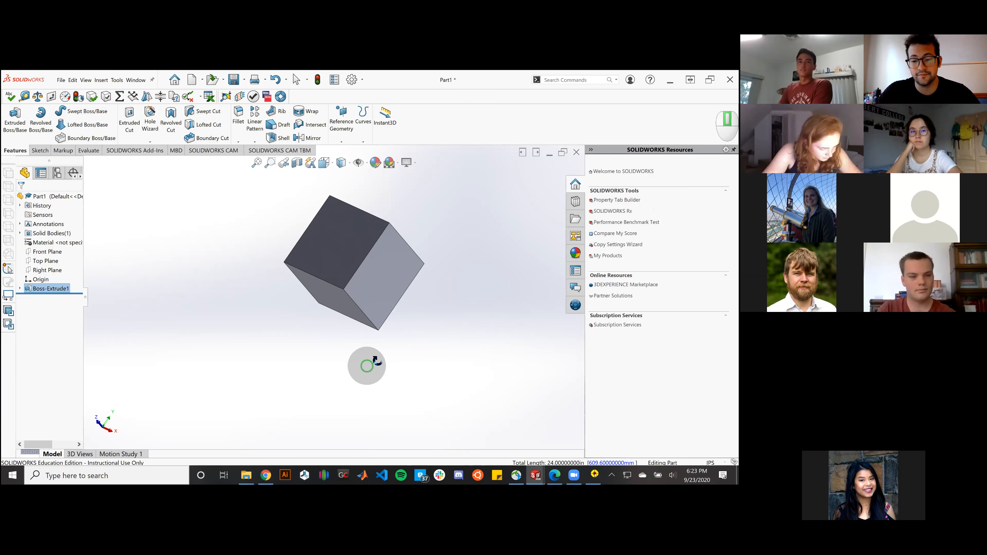
{"action": "middle_click_drag", "start_coordinate": [368, 362], "coordinate": [374, 364]}
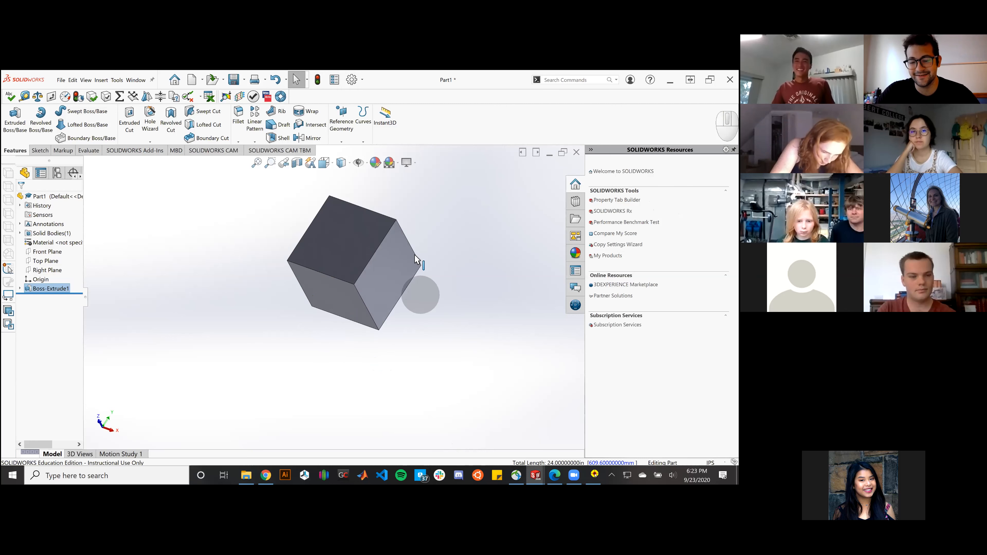
{"action": "middle_click_drag", "start_coordinate": [415, 255], "coordinate": [411, 266], "text": "ctrl"}
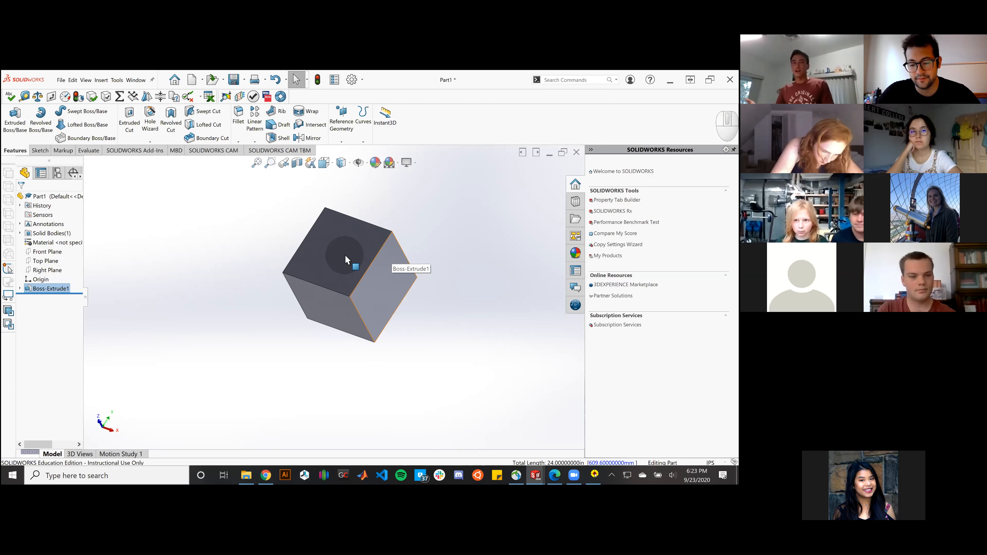
{"action": "left_click", "coordinate": [275, 204]}
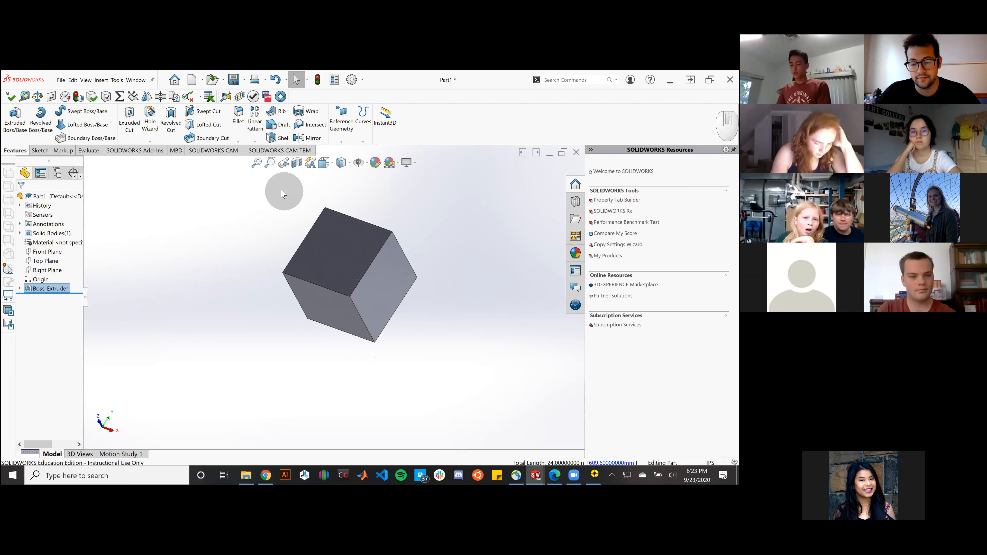
Step: Save the part to the Desktop as a SOLIDWORKS part file named cube
{"action": "left_click", "coordinate": [62, 81]}
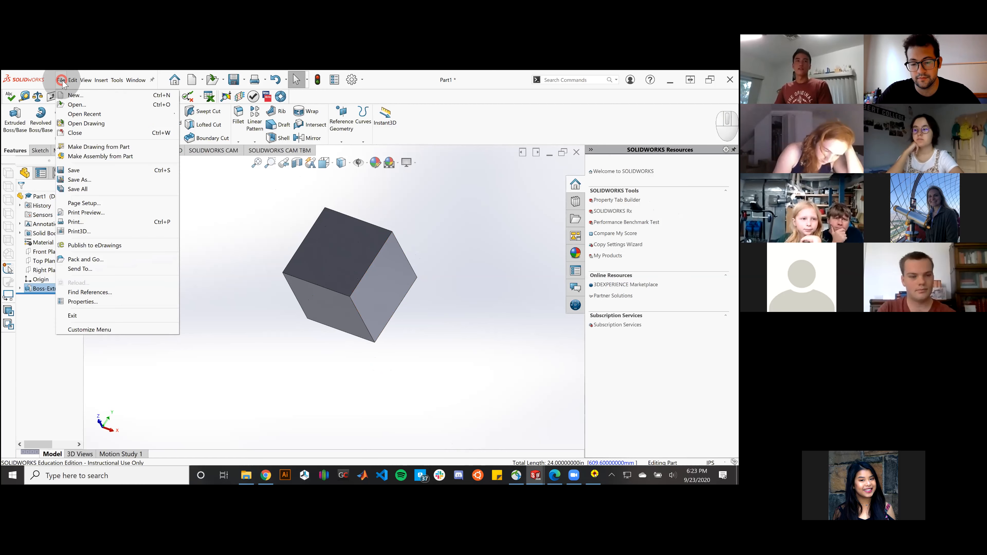
{"action": "left_click", "coordinate": [104, 171]}
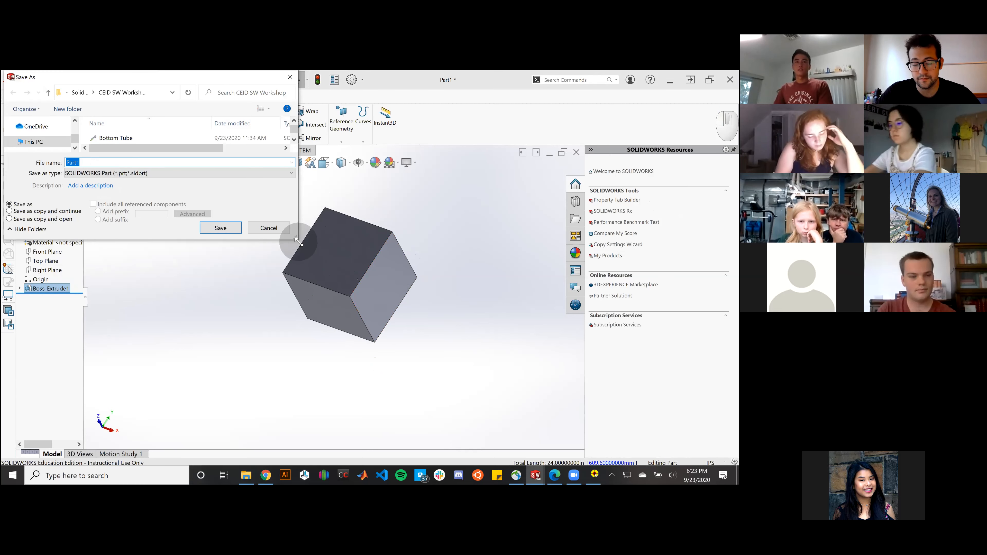
{"action": "left_click_drag", "start_coordinate": [299, 242], "coordinate": [395, 341]}
{"action": "scroll", "coordinate": [55, 138], "scroll_direction": "up", "scroll_amount": 3}
{"action": "left_click", "coordinate": [47, 141]}
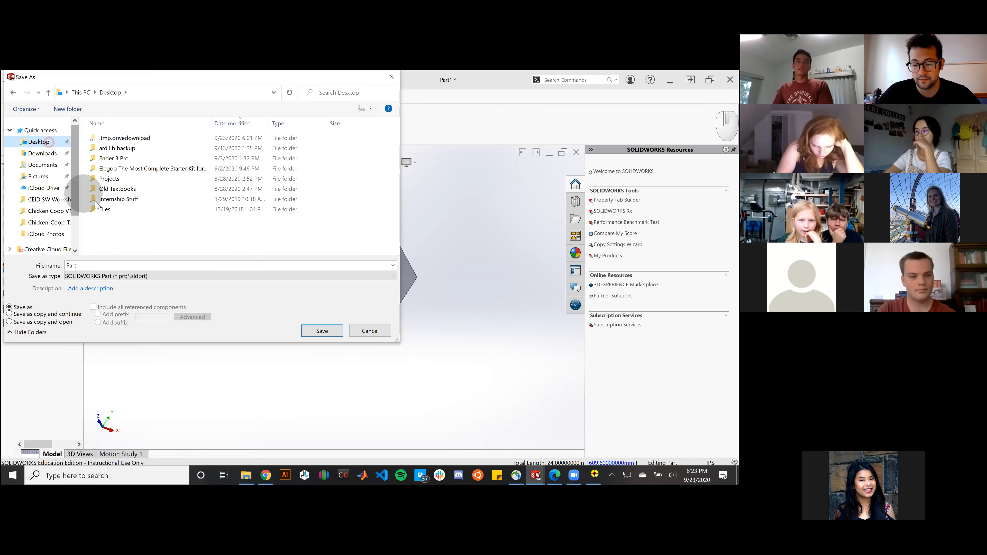
{"action": "double_click", "coordinate": [139, 265]}
{"action": "type", "text": "cube"}
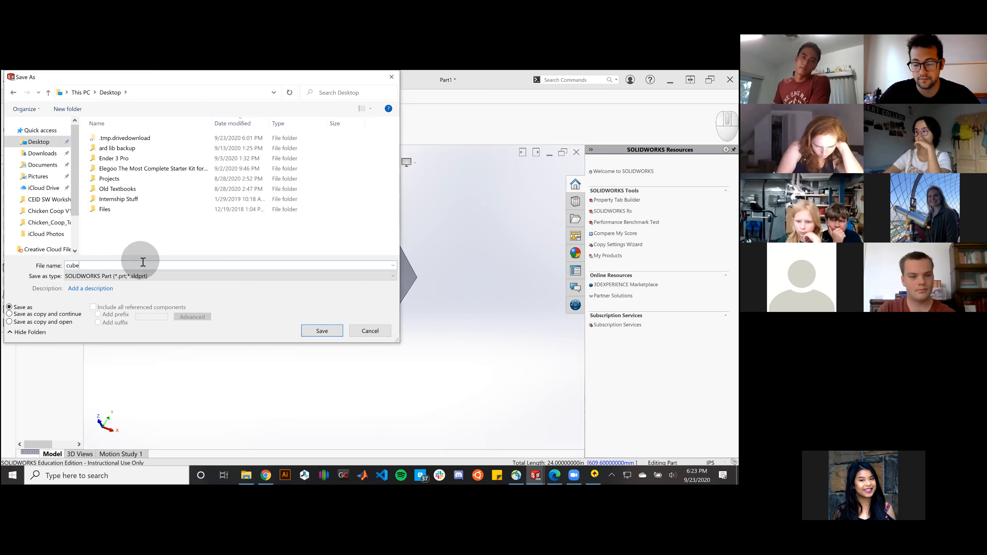
{"action": "left_click", "coordinate": [313, 331]}
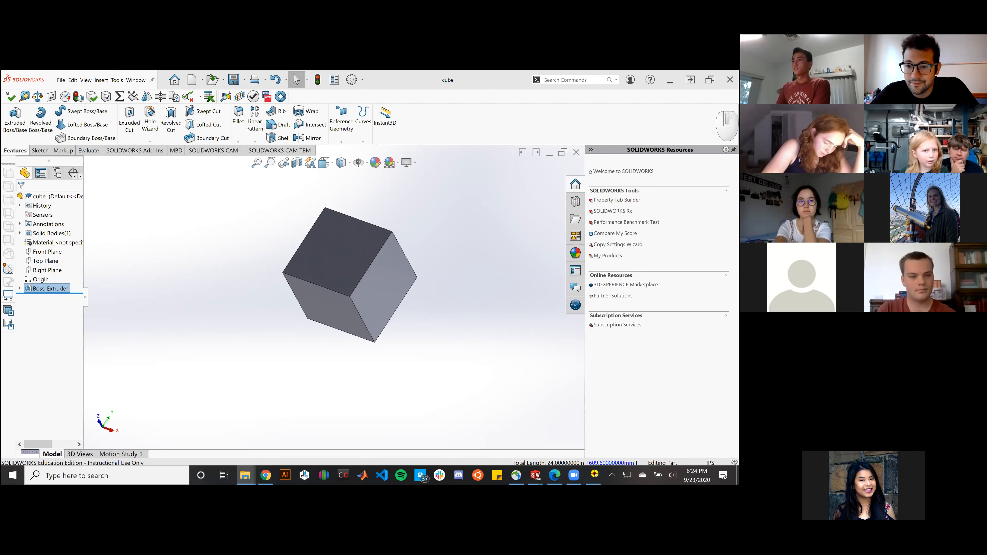
Step: Switch to Microsoft Edge, look over the Top Tube Drawing PDF down to its title block, and return to SOLIDWORKS
{"action": "left_click", "coordinate": [554, 475]}
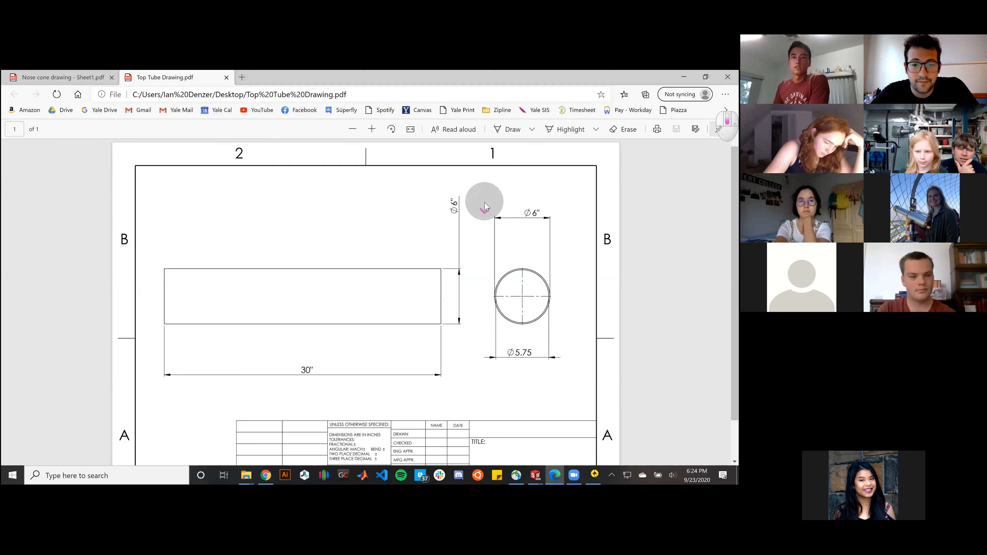
{"action": "scroll", "coordinate": [484, 201], "scroll_direction": "down", "scroll_amount": 2}
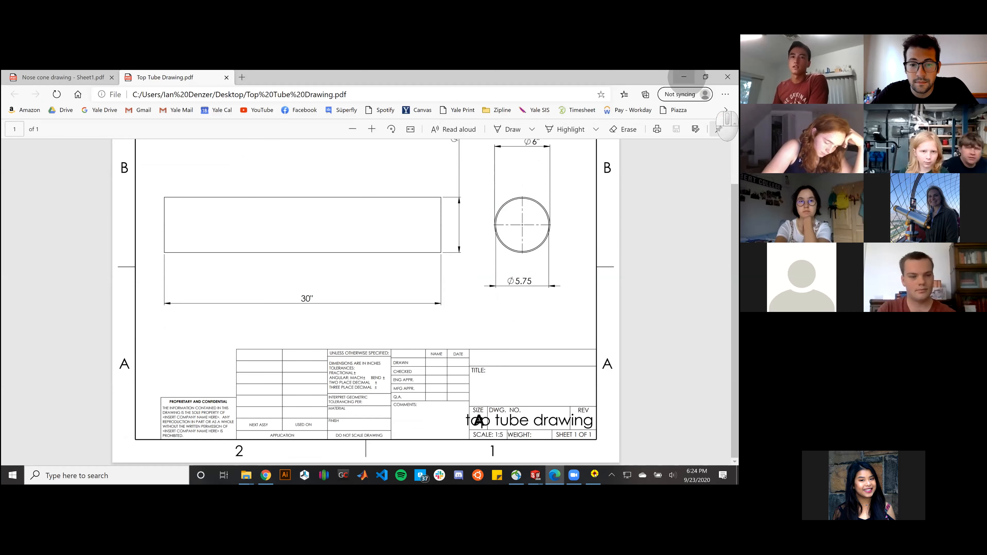
{"action": "left_click", "coordinate": [685, 77]}
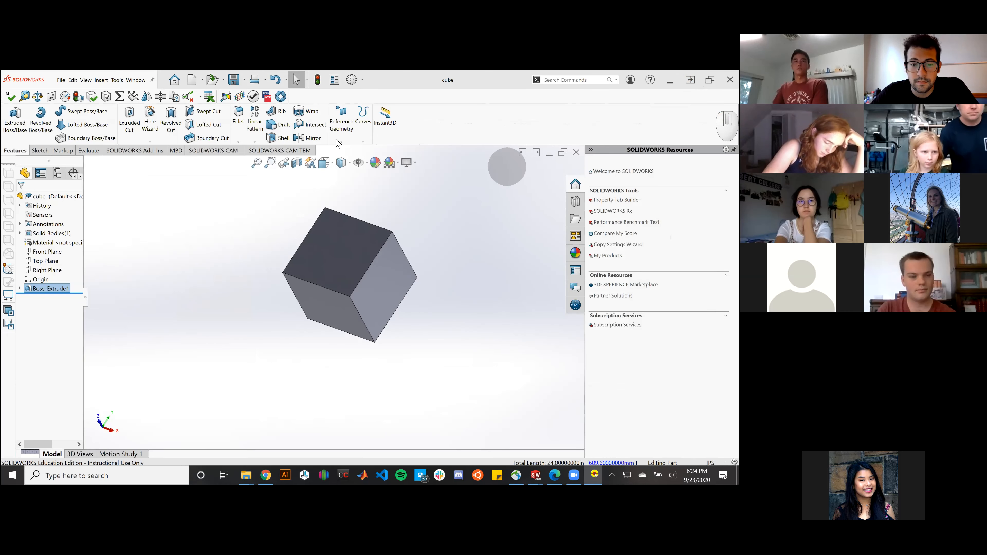
Step: Switch to the Rocket Assembly, open its blue Top Tube component as a separate part and examine the tube's hollow end
{"action": "key", "text": "ctrl"}
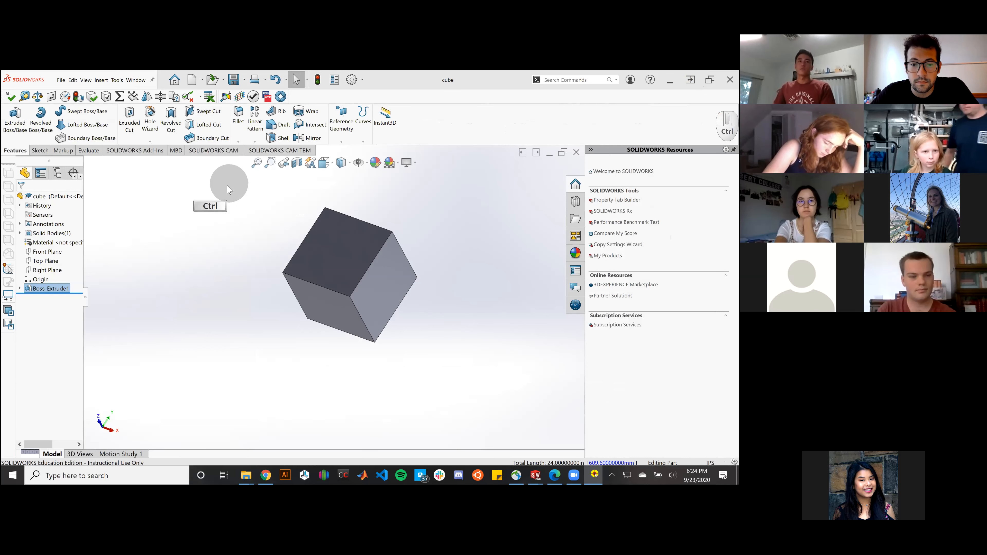
{"action": "left_click", "coordinate": [251, 216]}
{"action": "key", "text": "ctrl"}
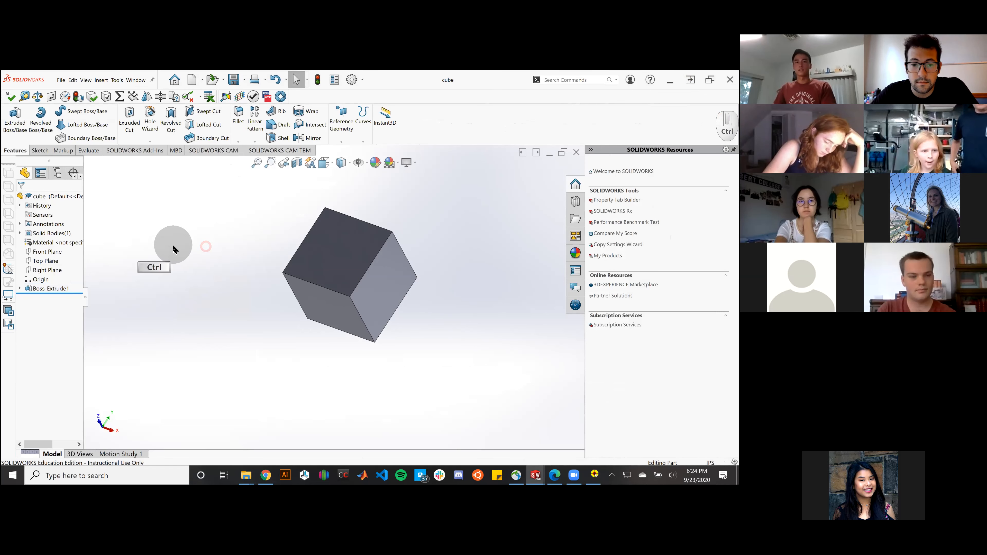
{"action": "key", "text": "ctrl+Tab"}
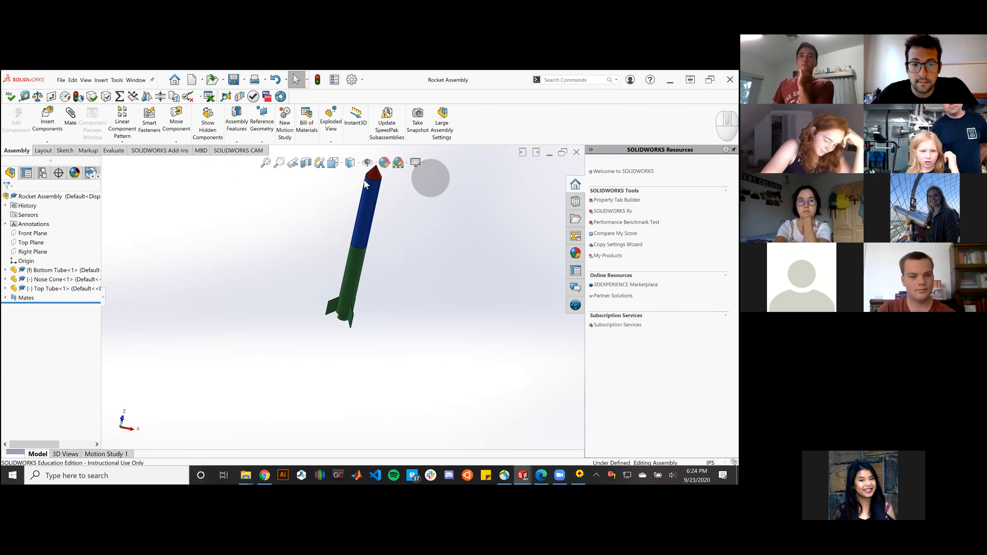
{"action": "scroll", "coordinate": [357, 177], "scroll_direction": "down", "scroll_amount": 5}
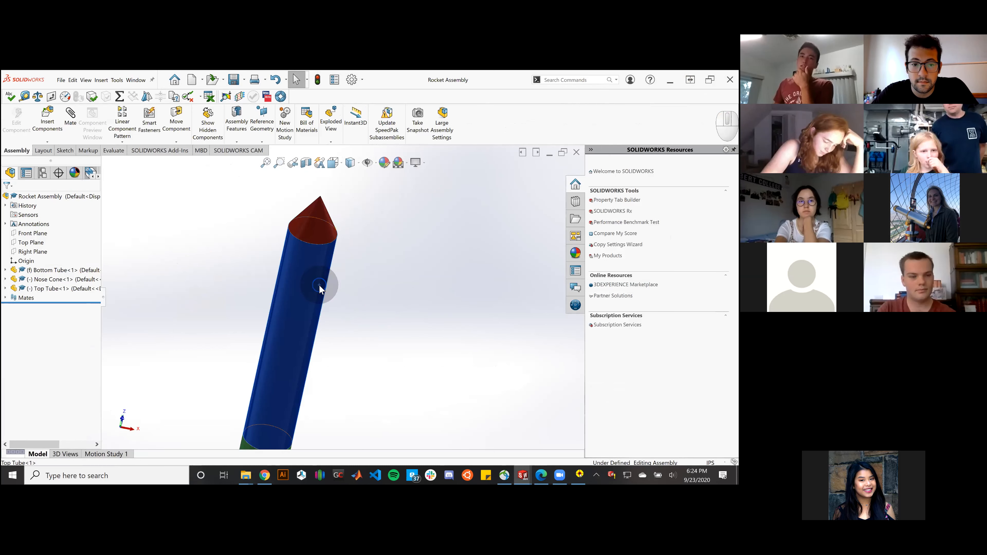
{"action": "right_click", "coordinate": [323, 189]}
{"action": "left_click", "coordinate": [391, 291]}
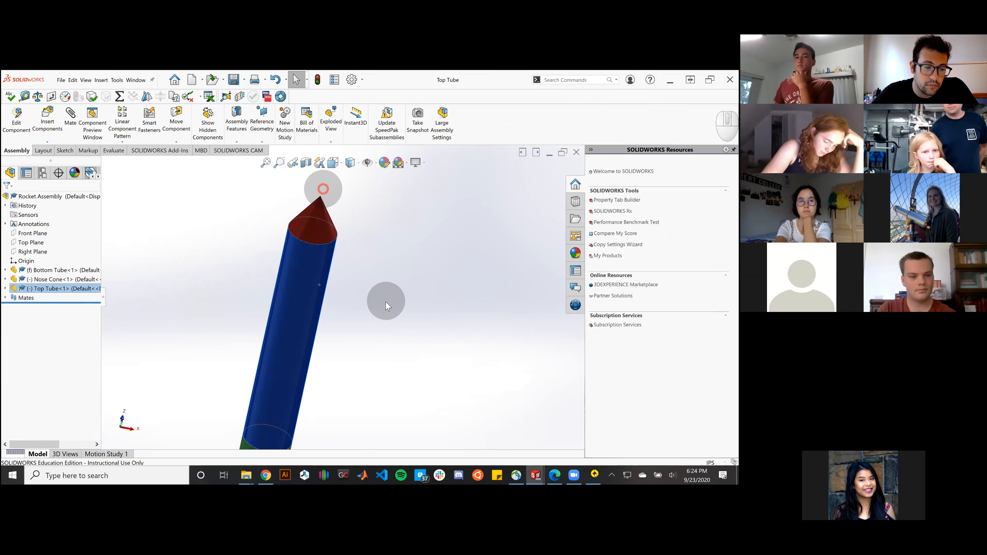
{"action": "scroll", "coordinate": [342, 320], "scroll_direction": "up", "scroll_amount": 1}
{"action": "middle_click_drag", "start_coordinate": [351, 309], "coordinate": [171, 356]}
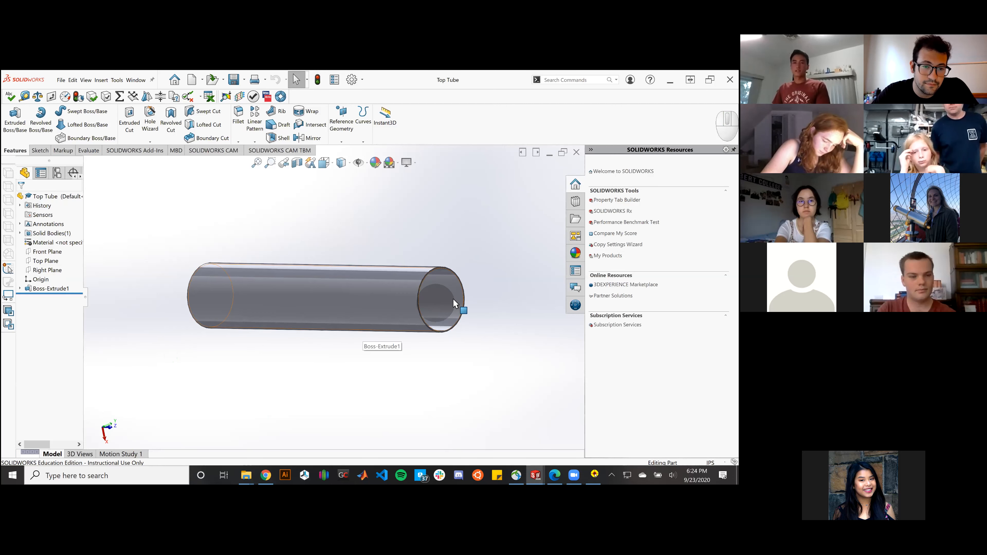
{"action": "scroll", "coordinate": [407, 290], "scroll_direction": "down", "scroll_amount": 4}
{"action": "middle_click_drag", "start_coordinate": [409, 287], "coordinate": [366, 298]}
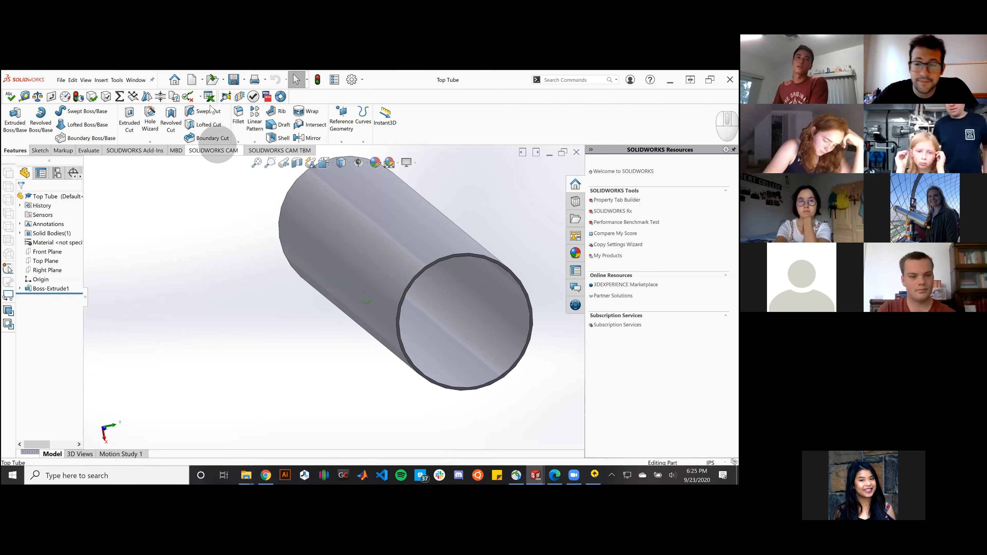
Step: Create a new blank document from the Part template
{"action": "left_click", "coordinate": [193, 81]}
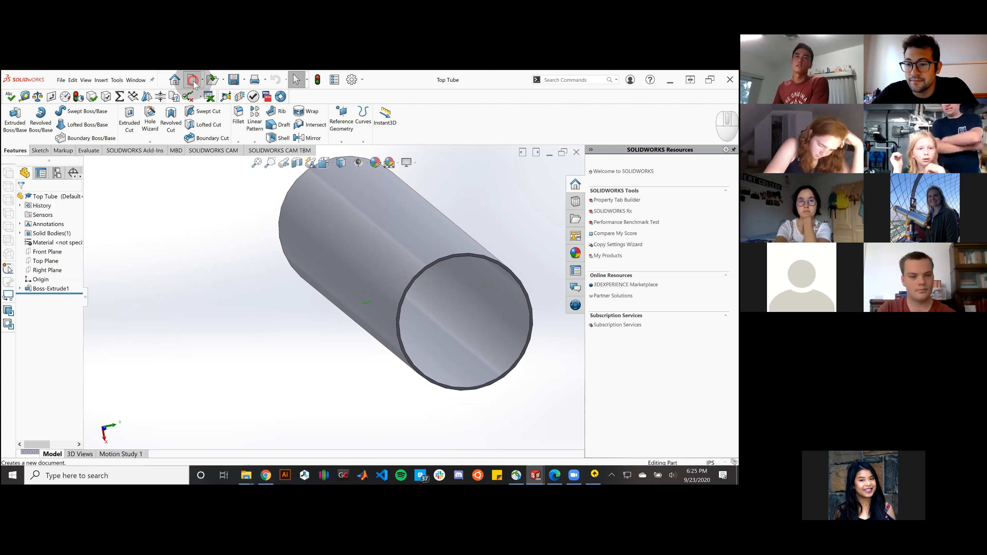
{"action": "left_click", "coordinate": [239, 211]}
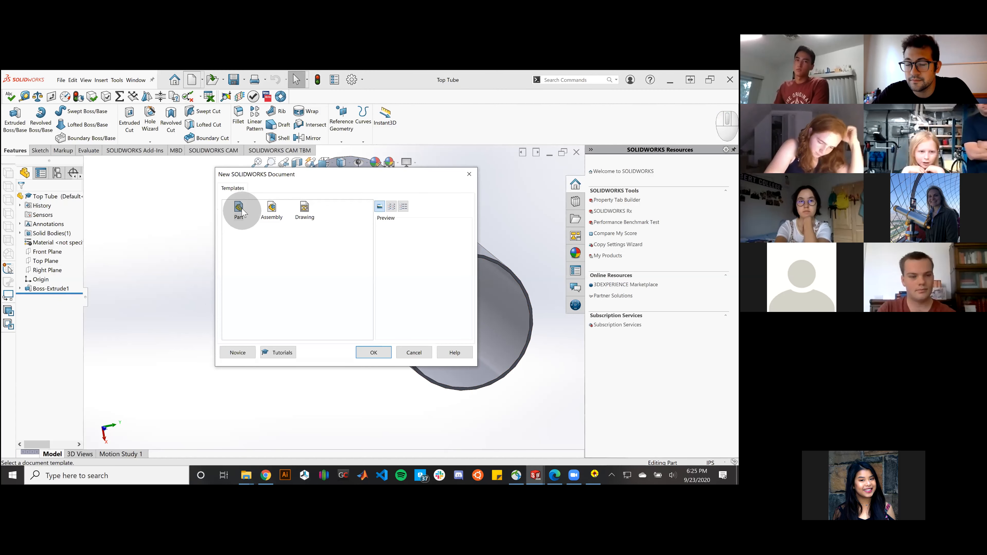
{"action": "left_click", "coordinate": [382, 353]}
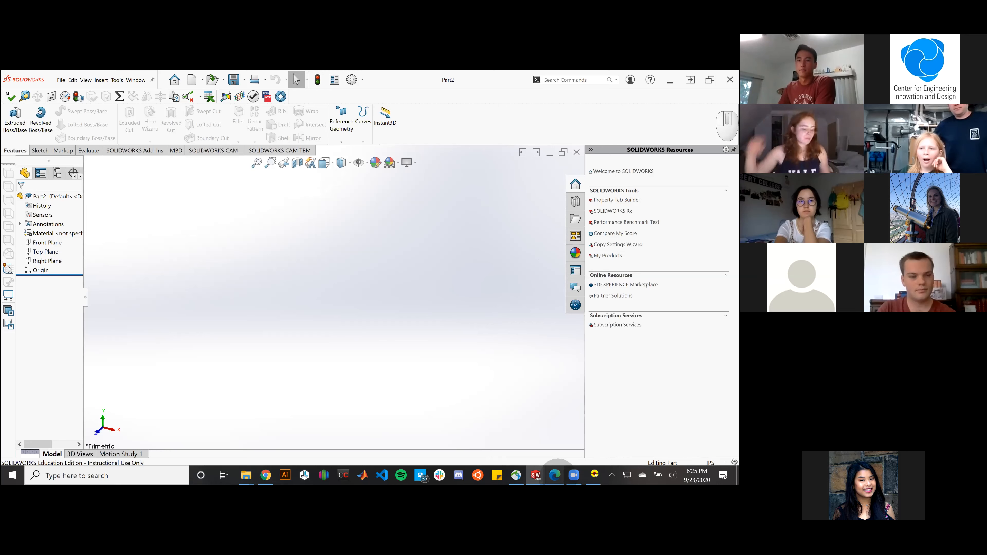
Step: Switch to Microsoft Edge and examine the length and diameter dimensions in the Top Tube Drawing PDF
{"action": "left_click", "coordinate": [555, 475]}
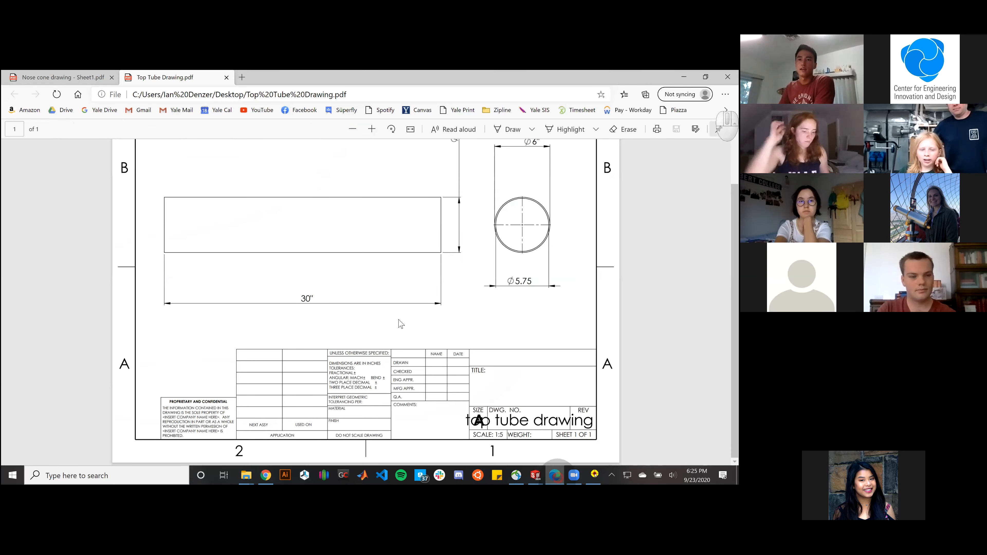
{"action": "scroll", "coordinate": [206, 243], "scroll_direction": "up", "scroll_amount": 2}
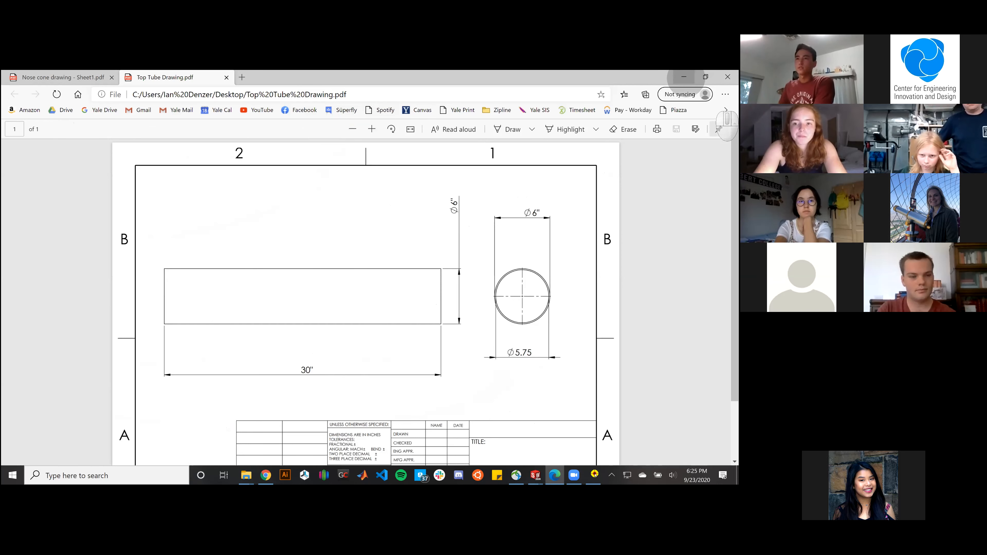
Step: Return to SOLIDWORKS and start a new sketch on the Front Plane of the blank part
{"action": "left_click", "coordinate": [685, 77]}
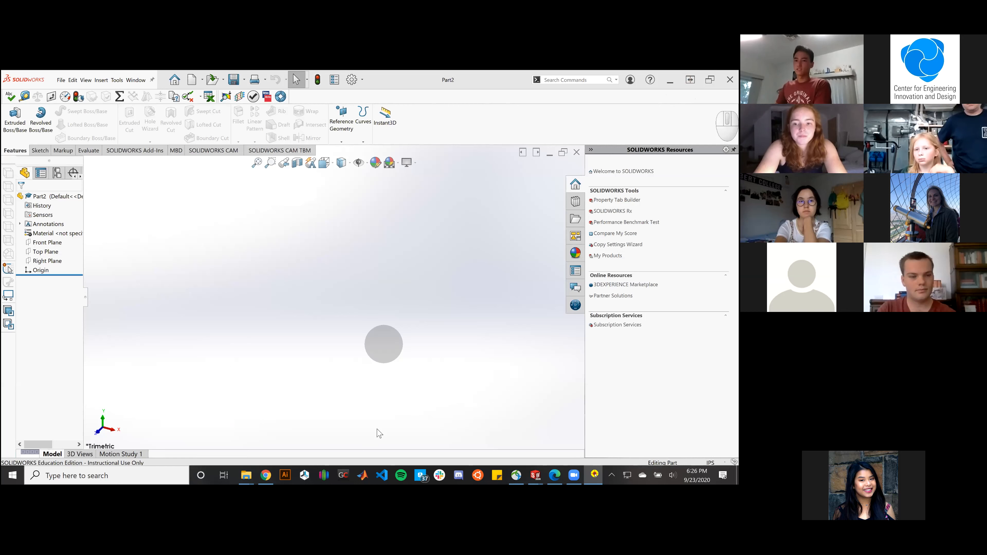
{"action": "left_click", "coordinate": [517, 378]}
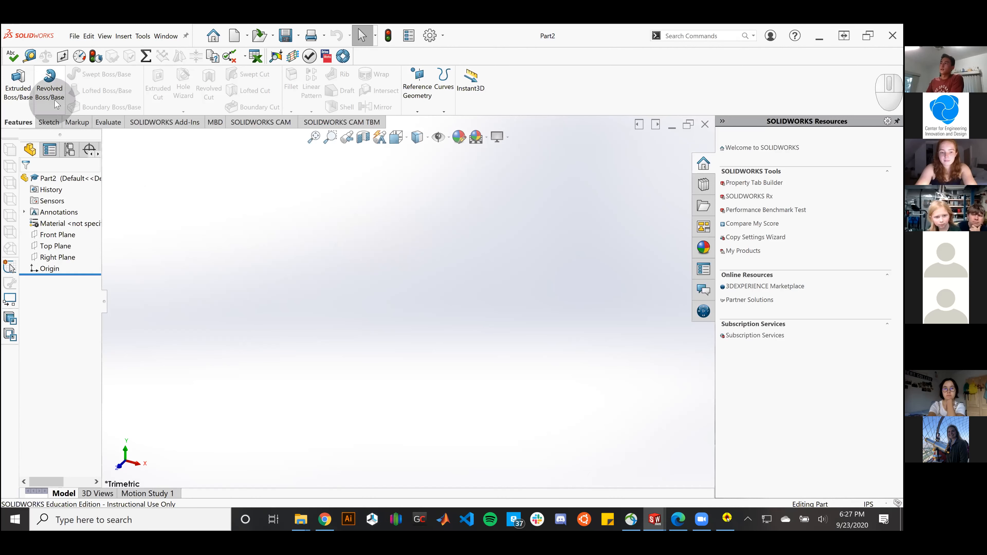
{"action": "left_click", "coordinate": [49, 122]}
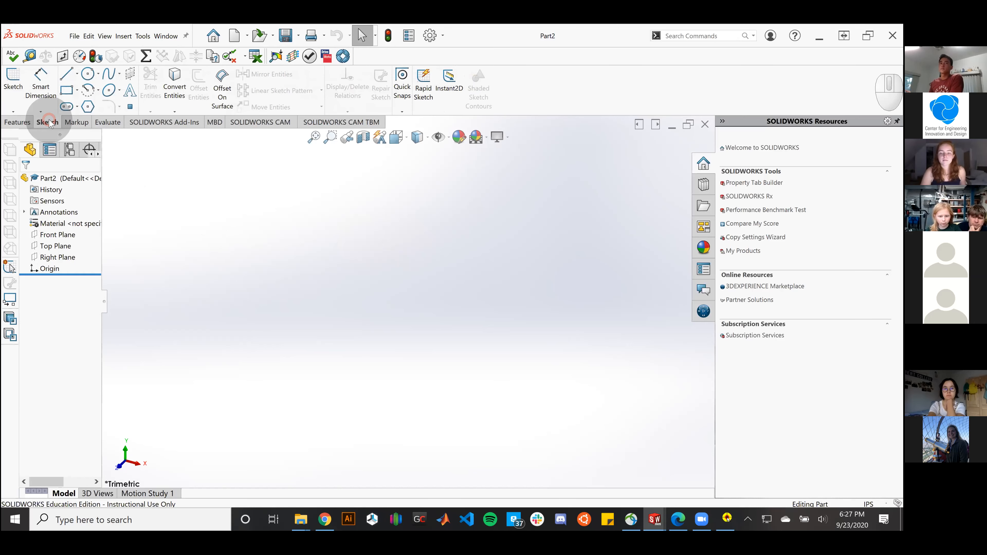
{"action": "left_click", "coordinate": [15, 89]}
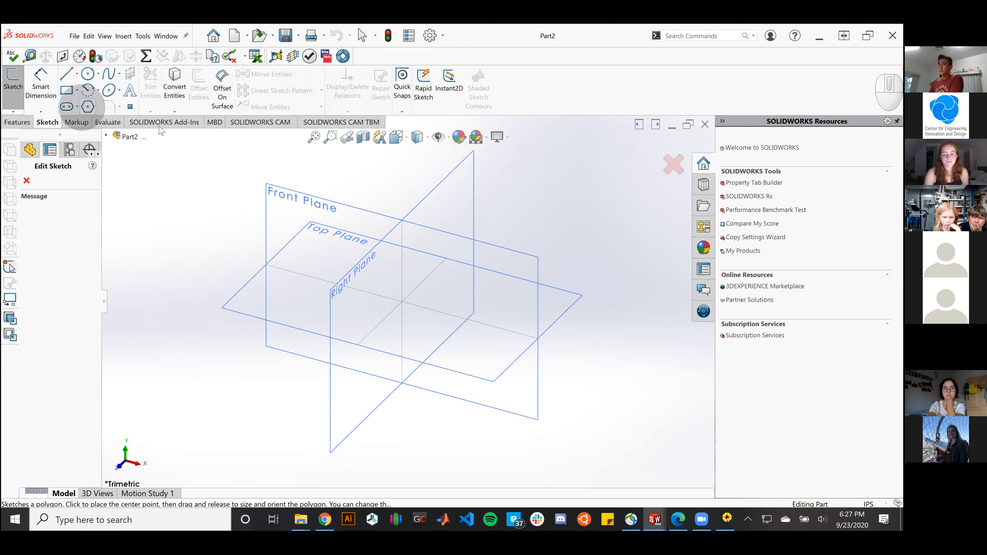
{"action": "left_click", "coordinate": [273, 195]}
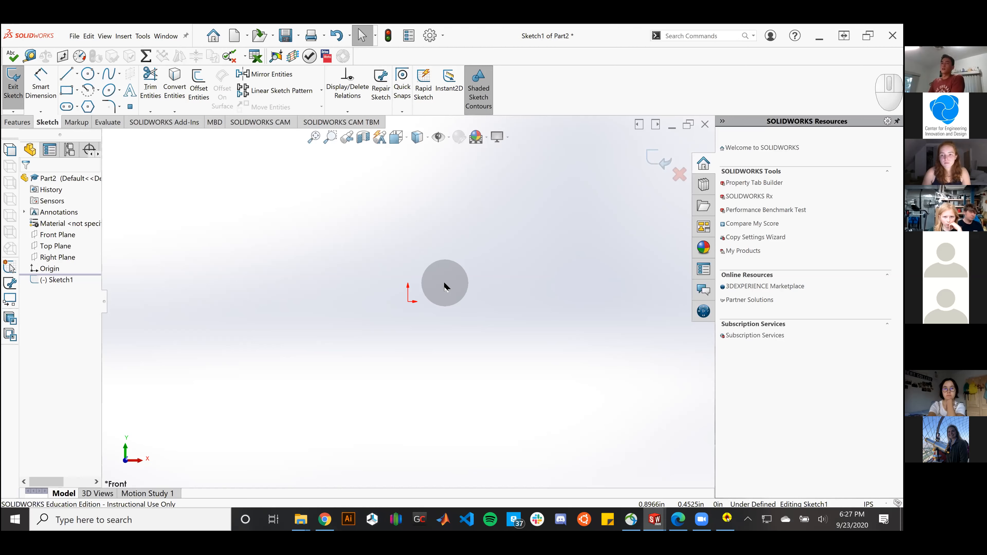
Step: Sketch a circle centred on the origin with a radius of about 3.41 in
{"action": "left_click", "coordinate": [91, 76]}
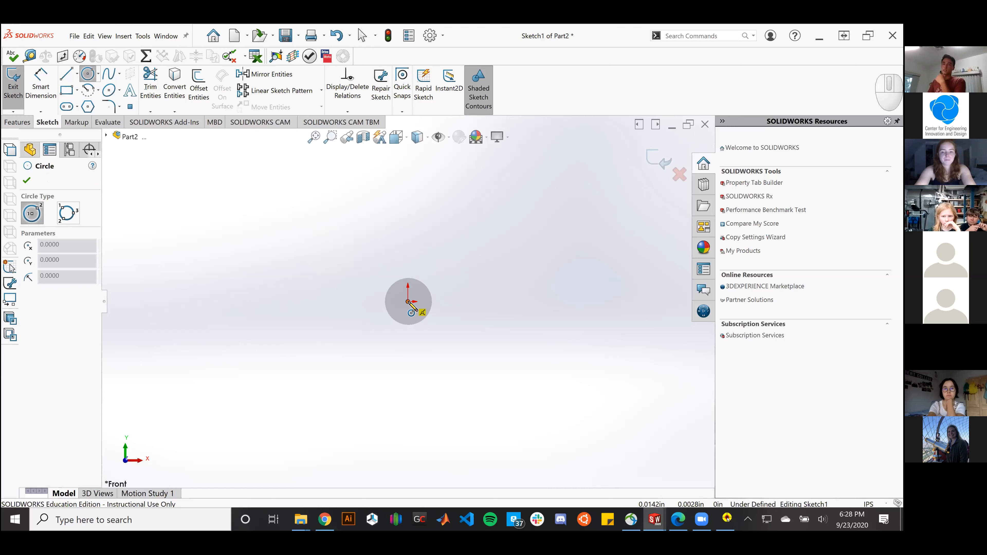
{"action": "left_click", "coordinate": [409, 302]}
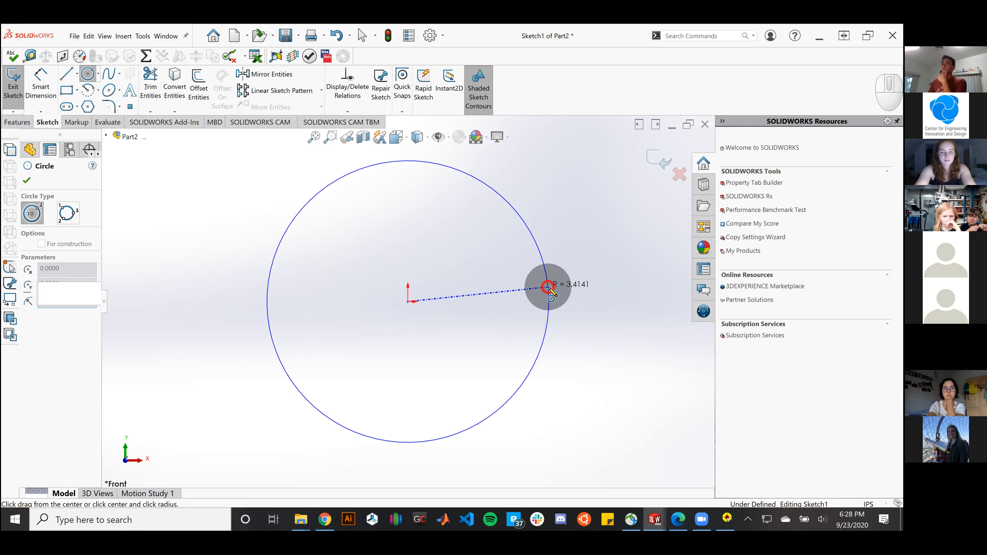
{"action": "left_click", "coordinate": [549, 287]}
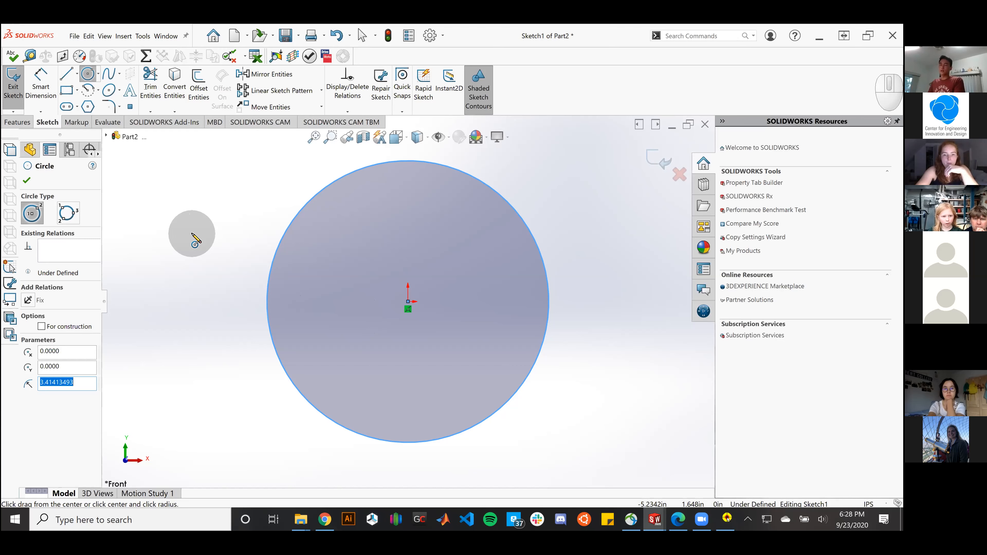
{"action": "key", "text": "Escape"}
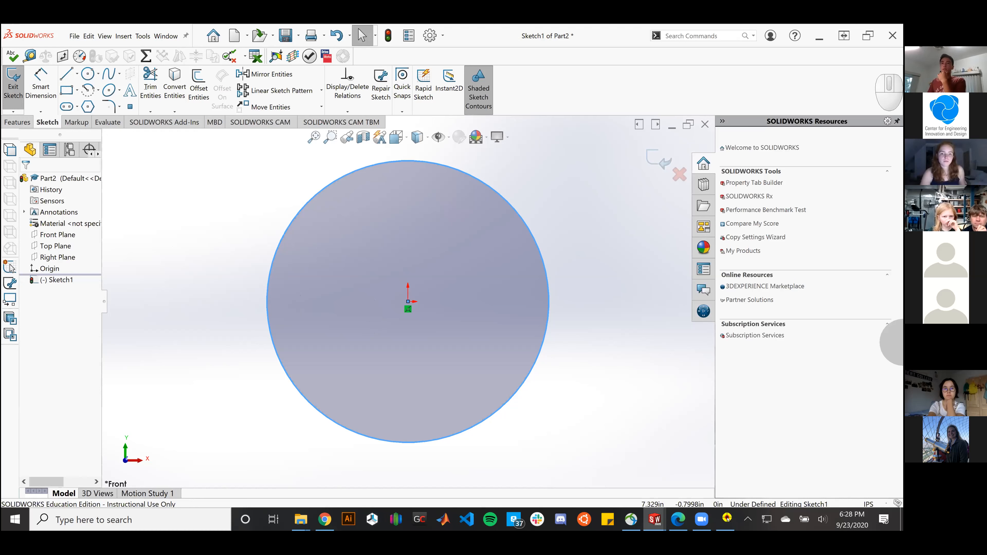
Step: Check the outside diameter in the Top Tube Drawing PDF, return to SOLIDWORKS and dimension the circle's diameter as 6 in
{"action": "key", "text": "alt+Tab"}
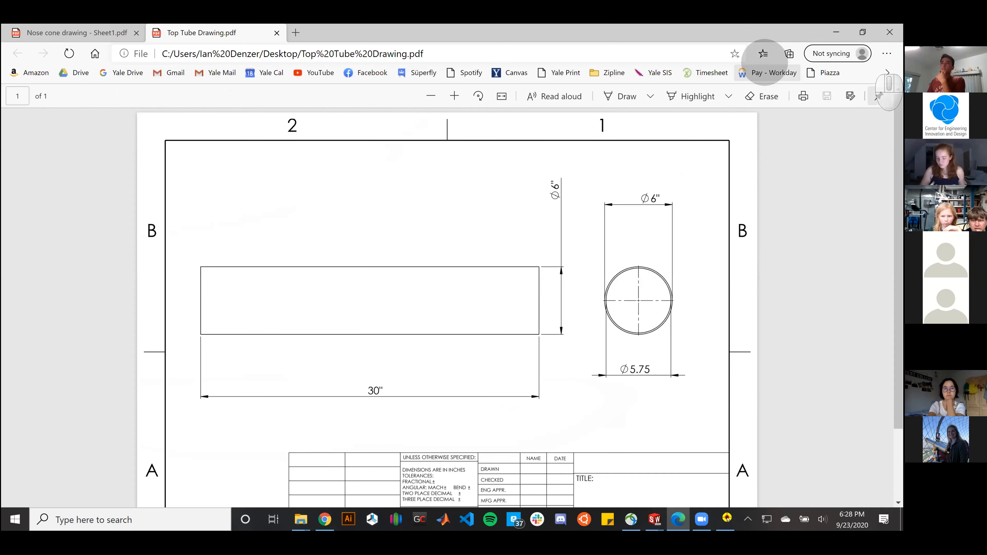
{"action": "left_click", "coordinate": [836, 32]}
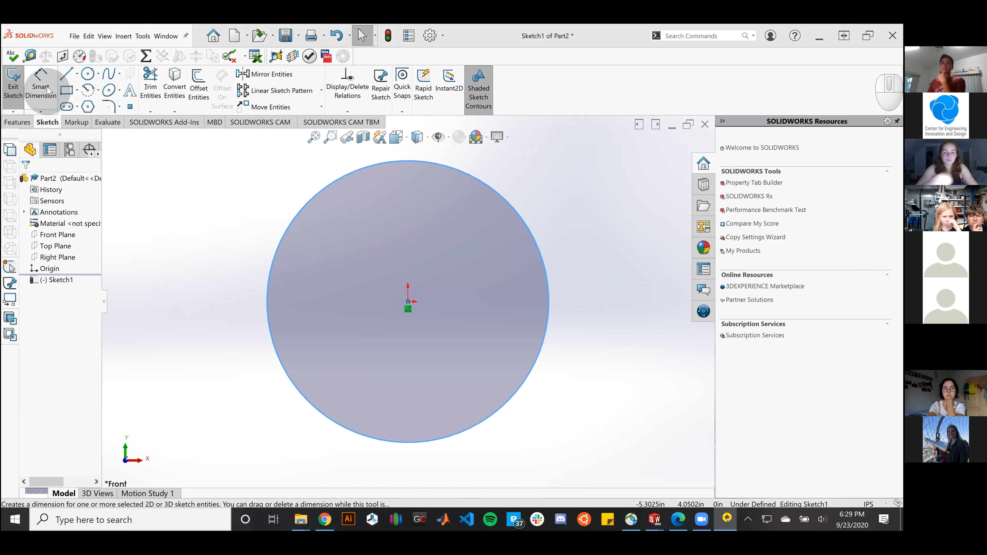
{"action": "left_click", "coordinate": [51, 93]}
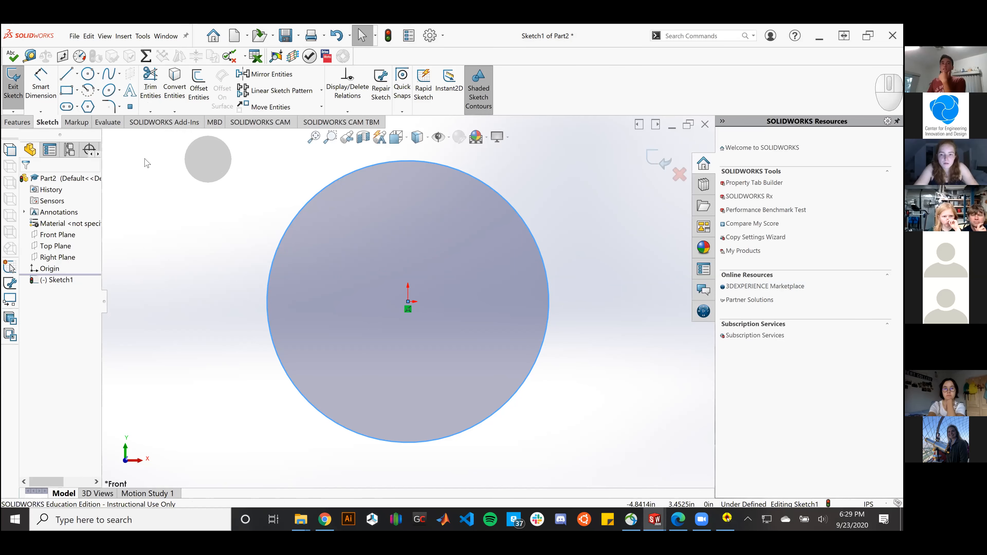
{"action": "right_click", "coordinate": [49, 93]}
{"action": "left_click", "coordinate": [270, 169]}
{"action": "left_click", "coordinate": [41, 86]}
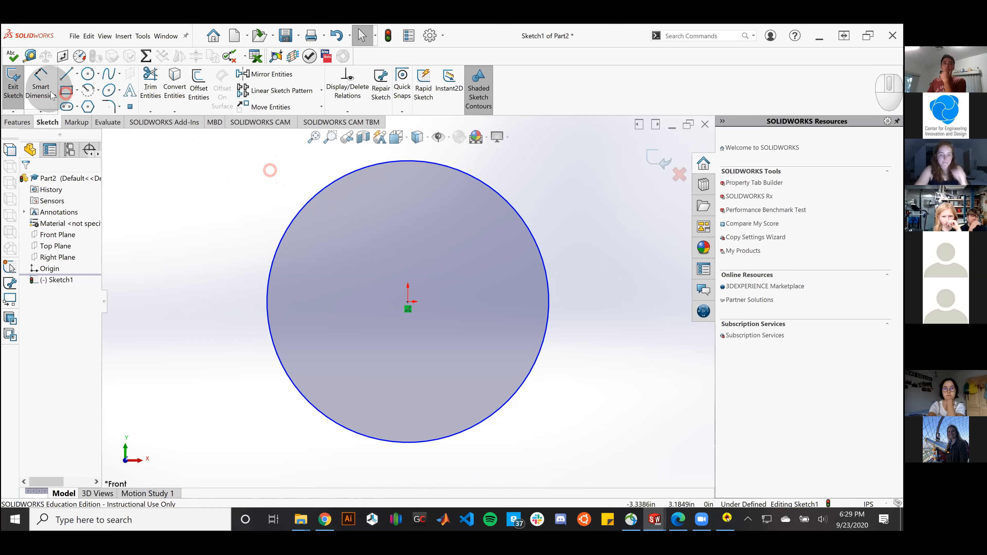
{"action": "left_click", "coordinate": [512, 207]}
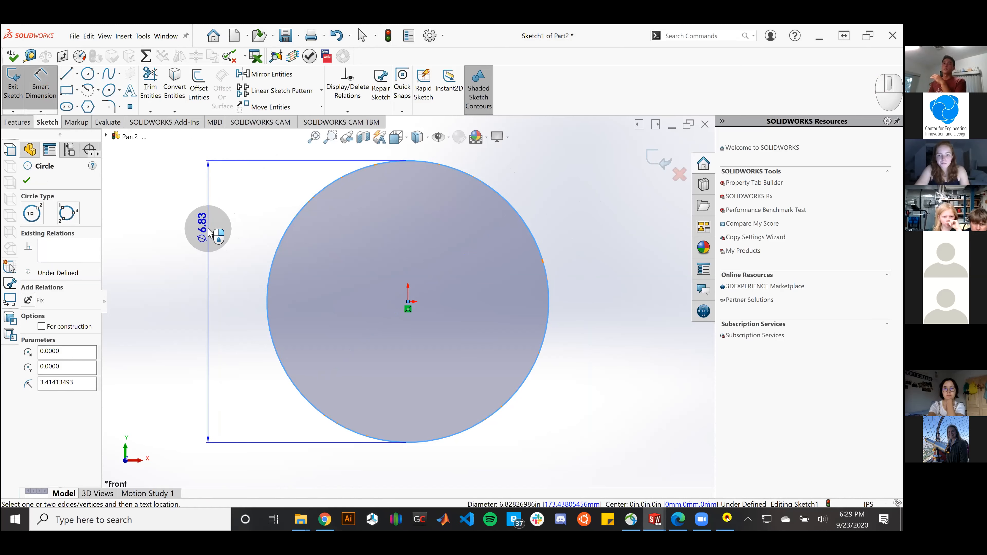
{"action": "left_click", "coordinate": [210, 233]}
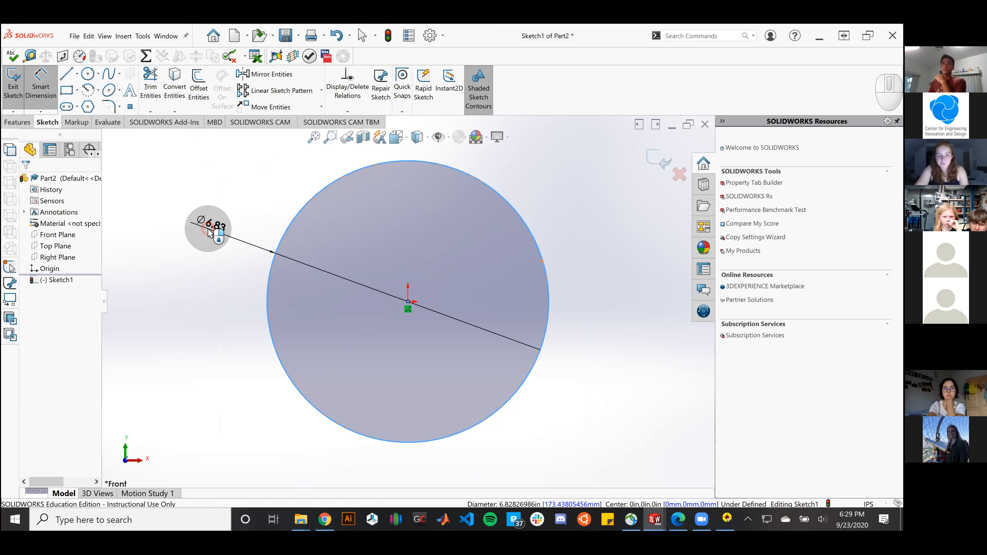
{"action": "left_click", "coordinate": [210, 232]}
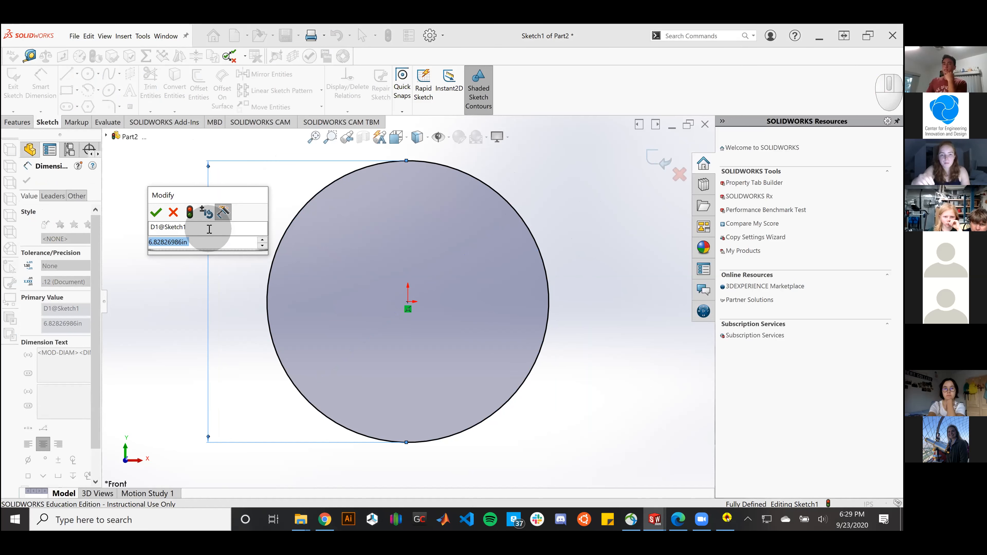
{"action": "type", "text": "6"}
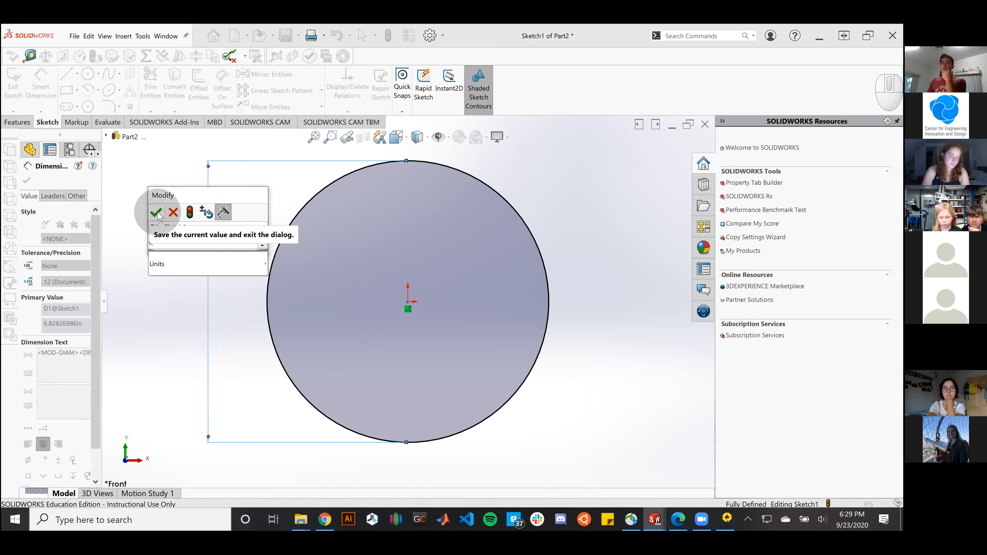
{"action": "left_click", "coordinate": [498, 345]}
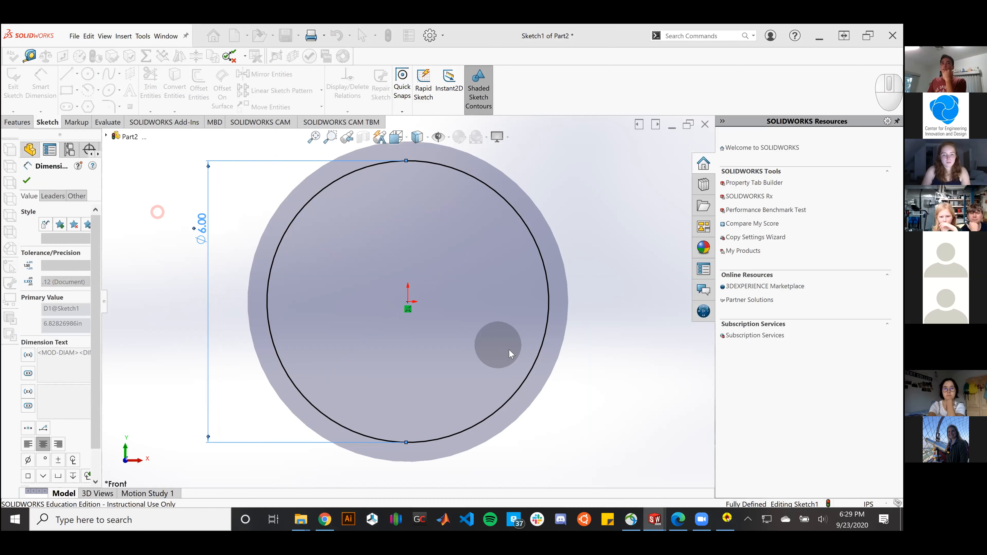
{"action": "left_click", "coordinate": [669, 357]}
{"action": "left_click", "coordinate": [560, 348]}
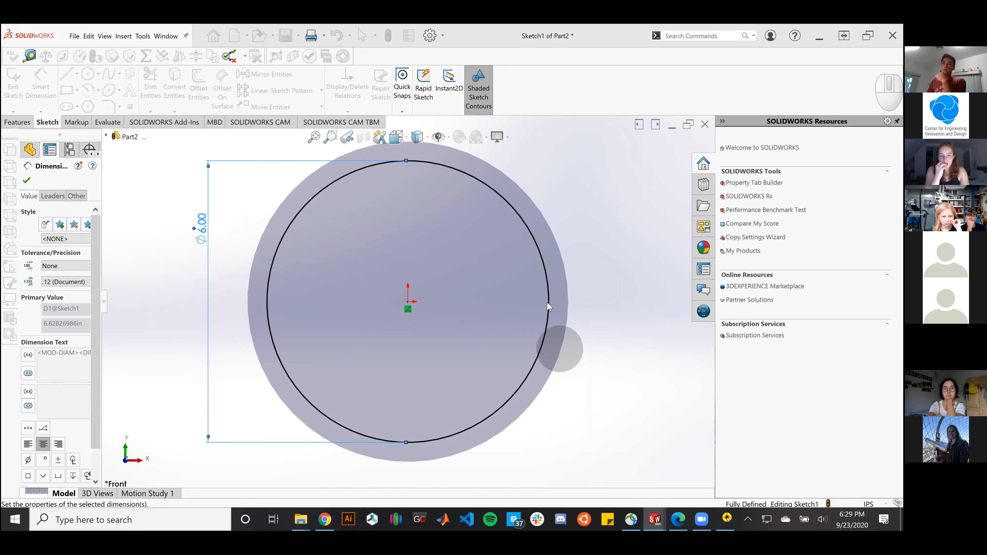
{"action": "left_click", "coordinate": [551, 304]}
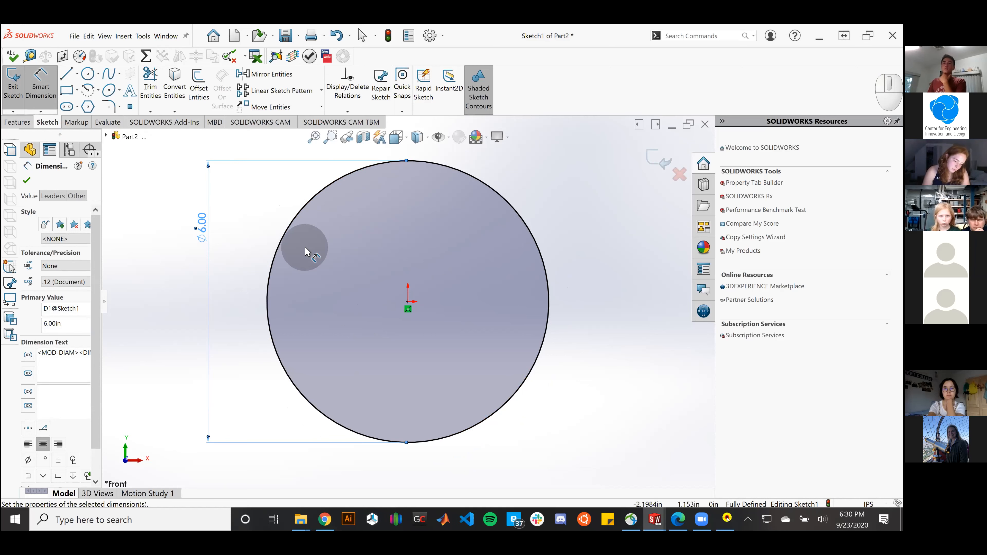
Step: Exit the dimensioned circle sketch
{"action": "left_click", "coordinate": [16, 90]}
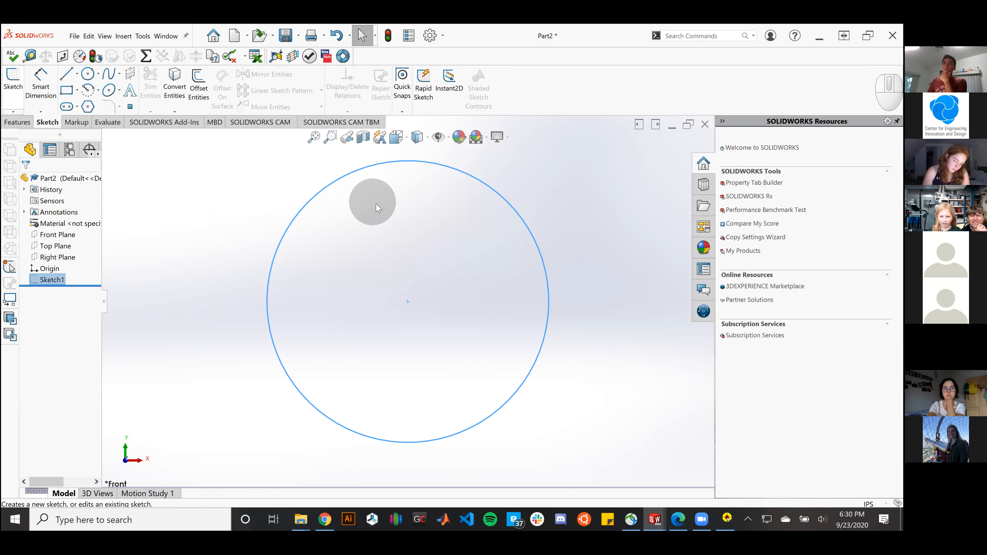
{"action": "scroll", "coordinate": [471, 251], "scroll_direction": "up", "scroll_amount": 3}
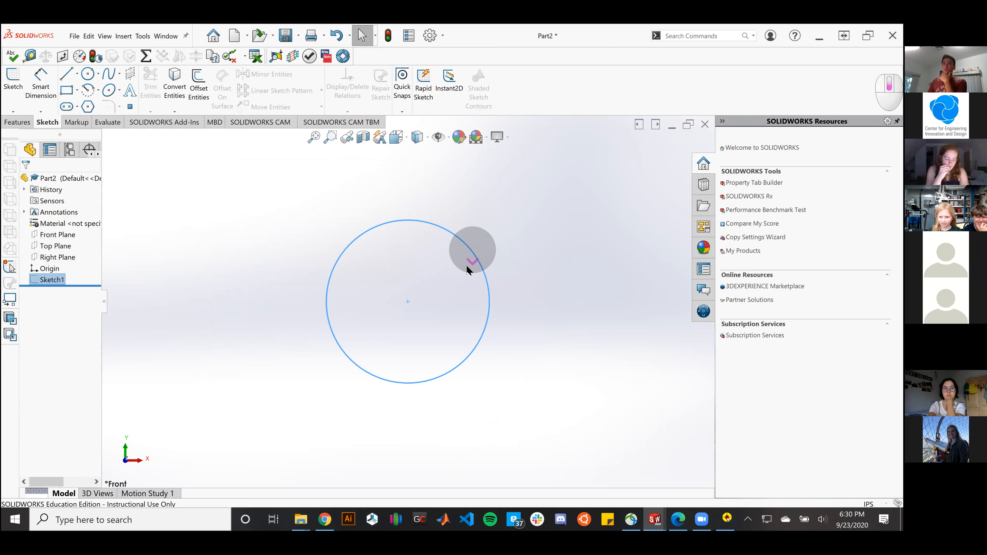
{"action": "mouse_move", "coordinate": [450, 318]}
{"action": "middle_mouse_down"}
{"action": "mouse_move", "coordinate": [432, 170]}
{"action": "mouse_move", "coordinate": [420, 159]}
{"action": "mouse_move", "coordinate": [388, 169]}
{"action": "mouse_move", "coordinate": [437, 221]}
{"action": "mouse_move", "coordinate": [498, 198]}
{"action": "mouse_move", "coordinate": [470, 223]}
{"action": "middle_mouse_up"}
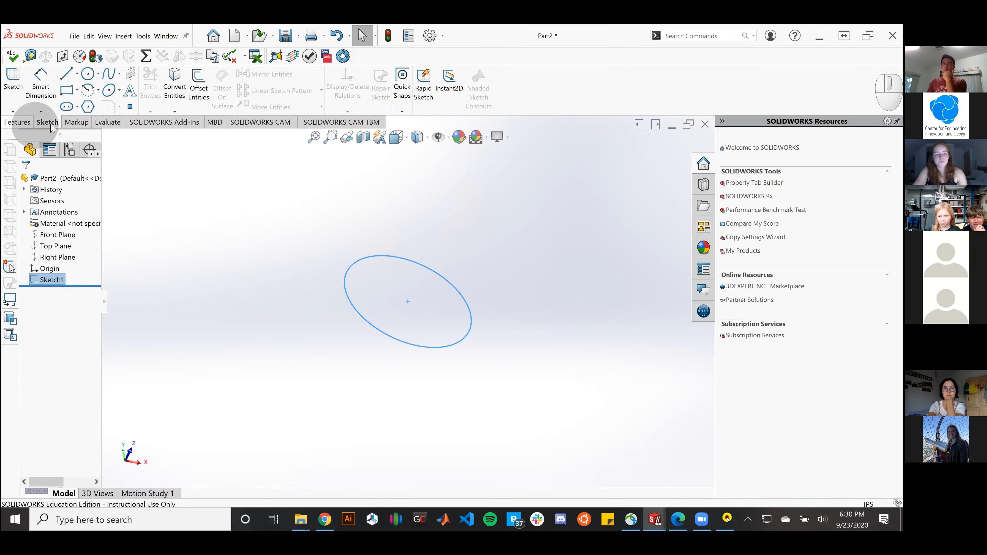
{"action": "left_click", "coordinate": [23, 123]}
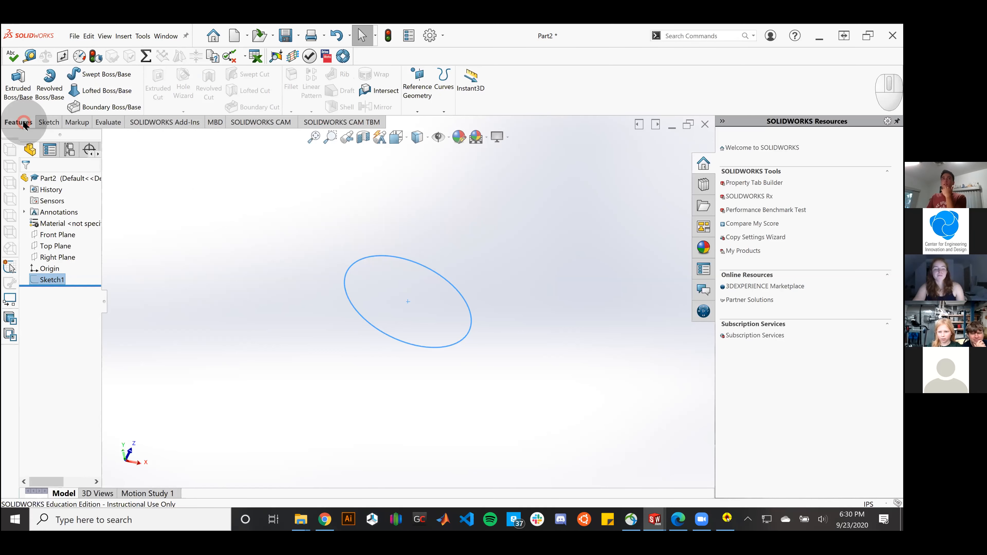
{"action": "left_click", "coordinate": [18, 83]}
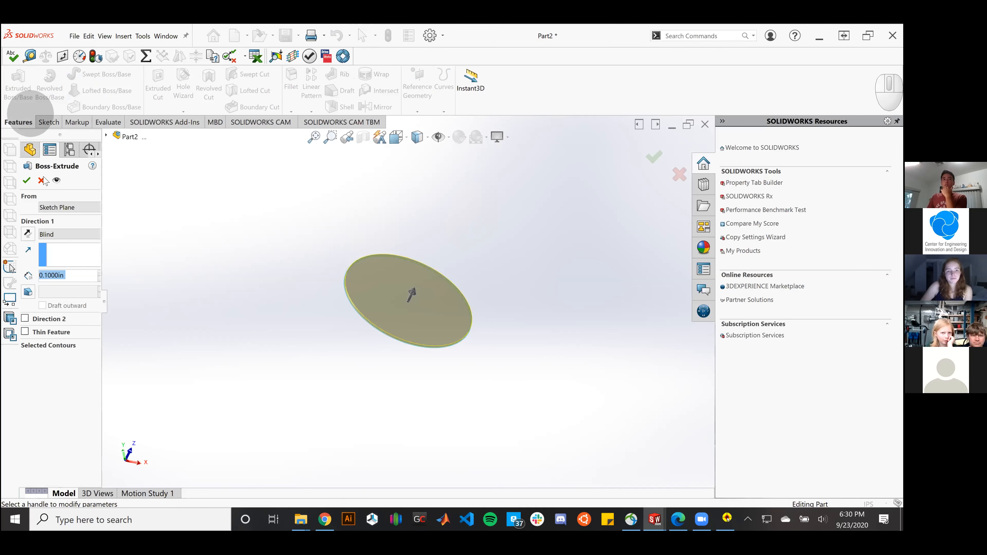
{"action": "left_click", "coordinate": [42, 181]}
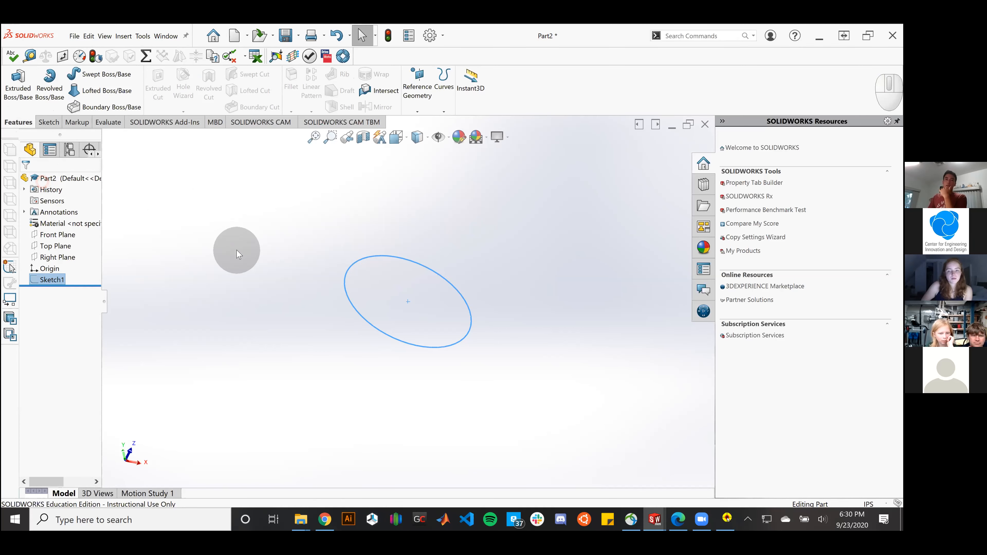
{"action": "left_click", "coordinate": [236, 250]}
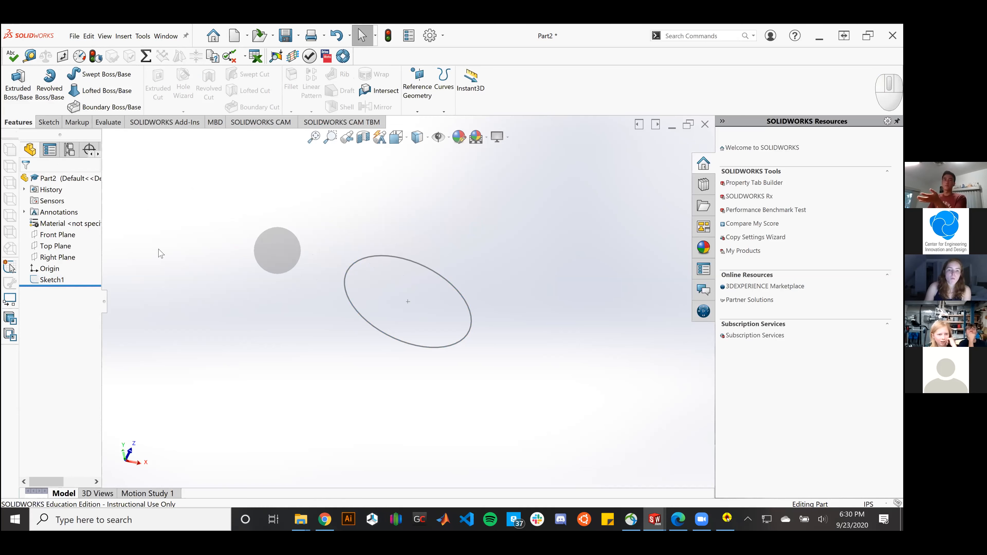
Step: Start an Extruded Boss/Base from the circle sketch, check the tube length in the Top Tube Drawing PDF and return to SOLIDWORKS
{"action": "mouse_move", "coordinate": [51, 283]}
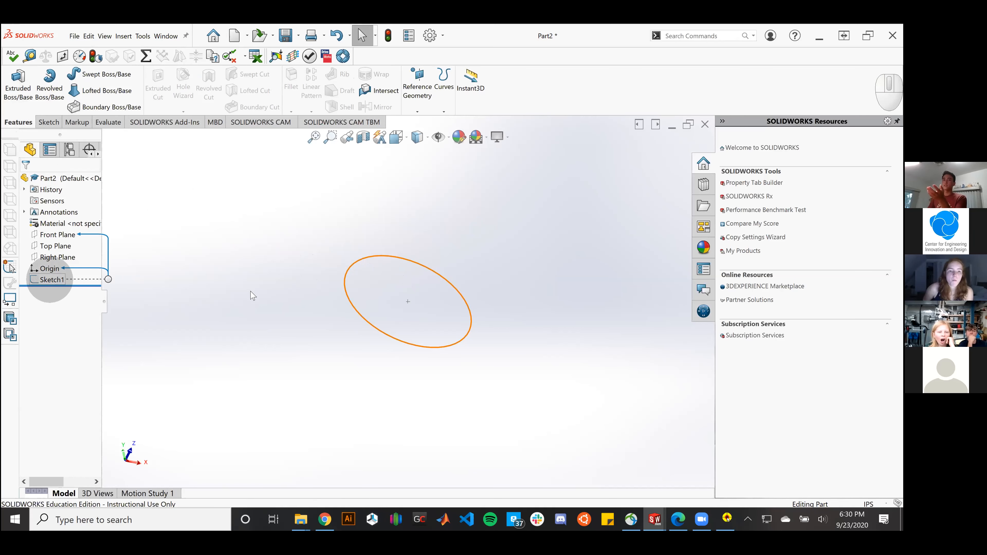
{"action": "left_click", "coordinate": [49, 279]}
{"action": "left_click", "coordinate": [492, 384]}
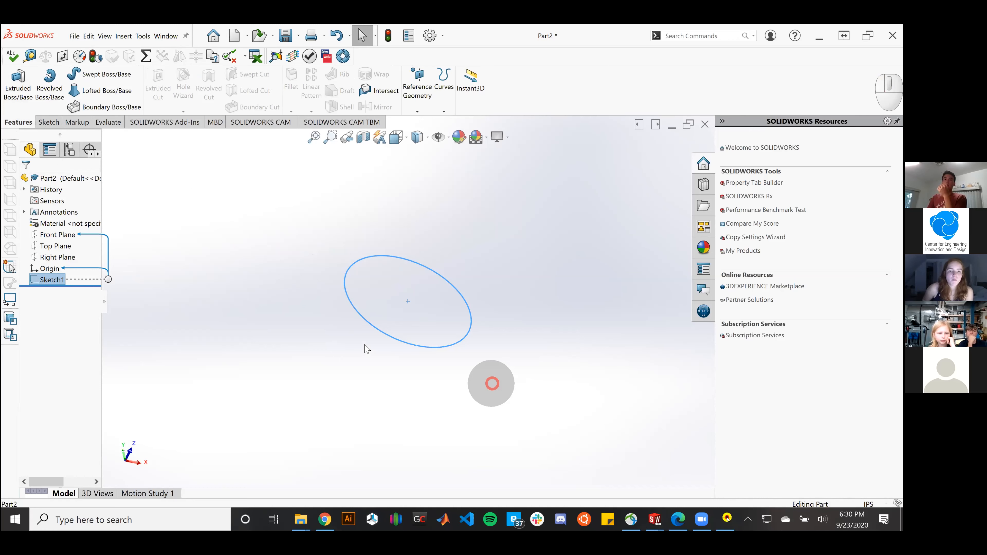
{"action": "left_click", "coordinate": [19, 92]}
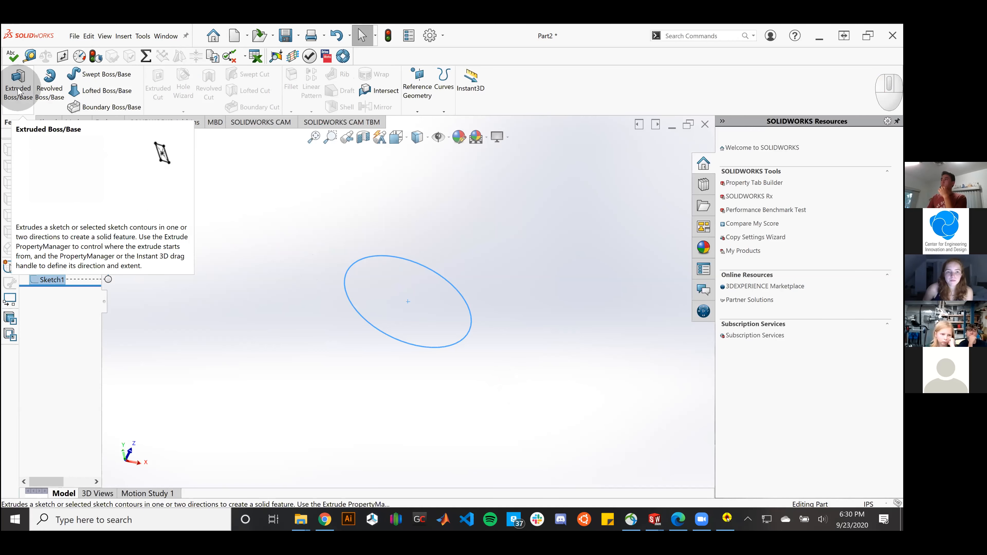
{"action": "left_click", "coordinate": [270, 232]}
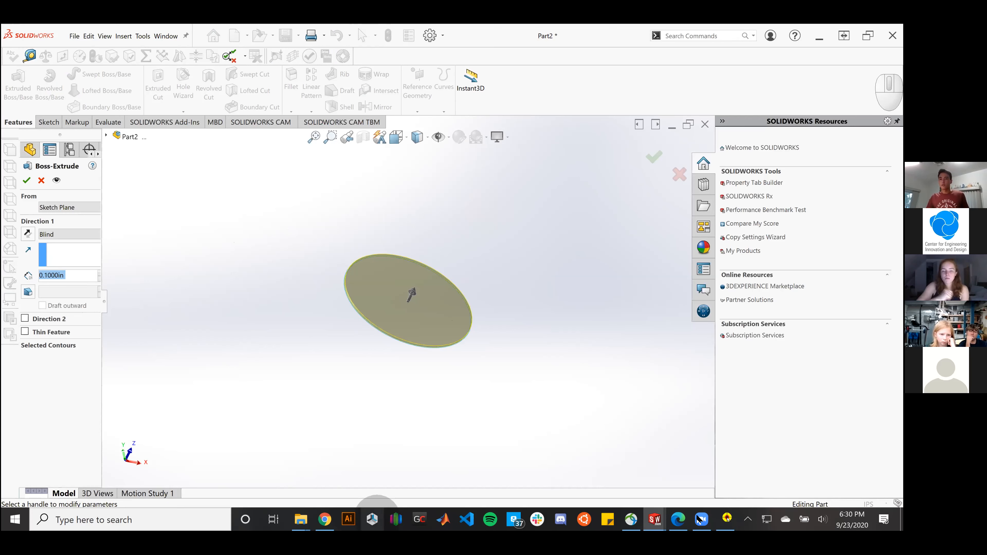
{"action": "left_click", "coordinate": [682, 514]}
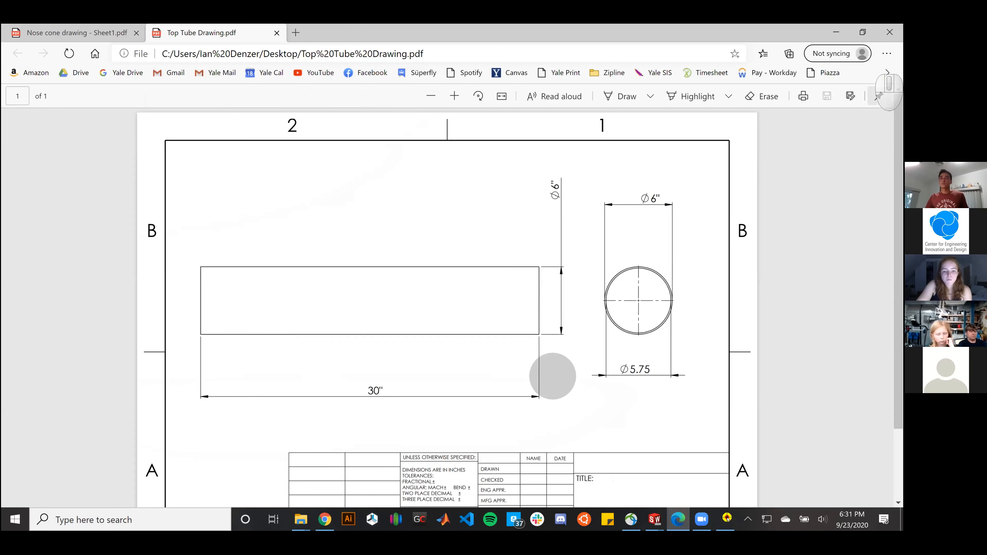
{"action": "left_click", "coordinate": [837, 32]}
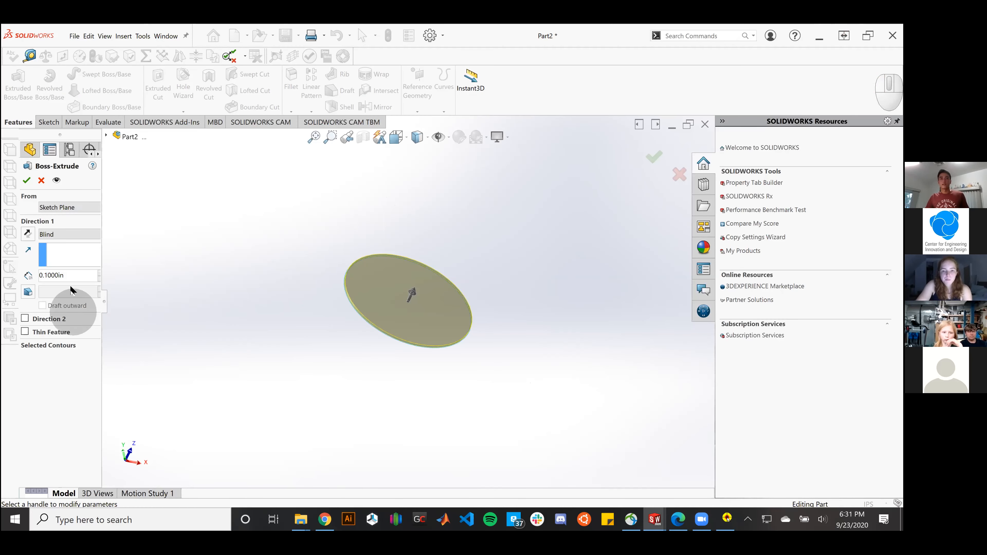
Step: Extrude the circle as a blind boss with a depth of 30 in
{"action": "left_click", "coordinate": [70, 277]}
{"action": "left_click_drag", "start_coordinate": [70, 277], "coordinate": [22, 275]}
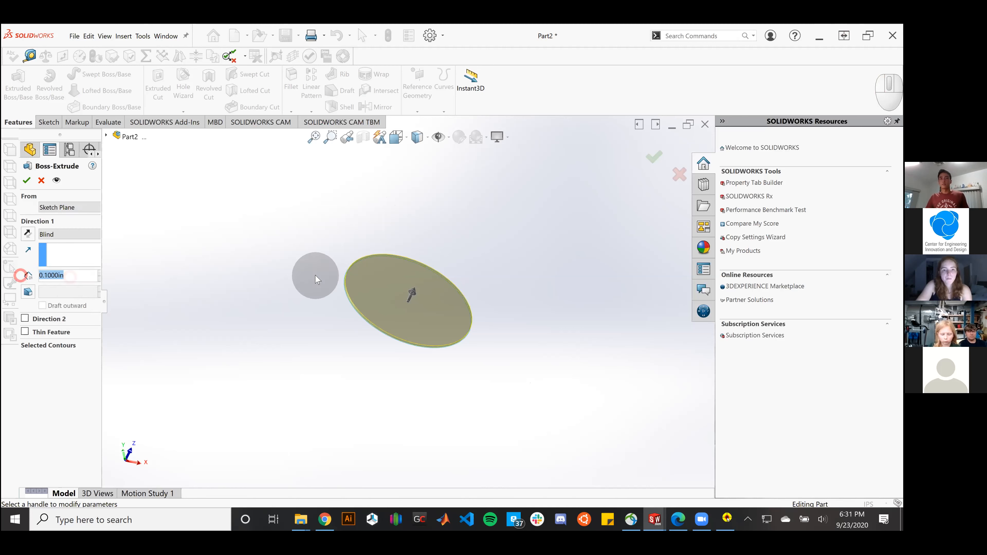
{"action": "type", "text": "30"}
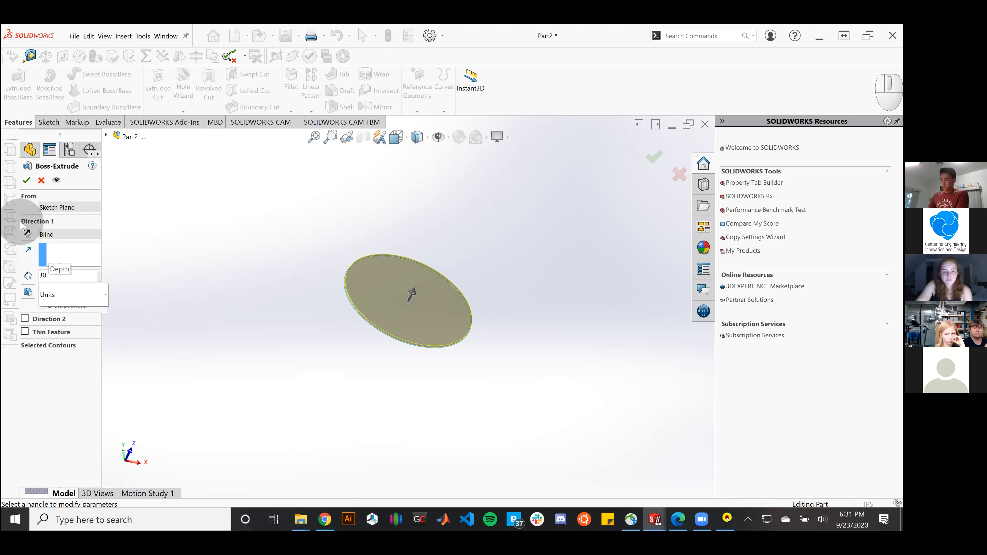
{"action": "key", "text": "Return"}
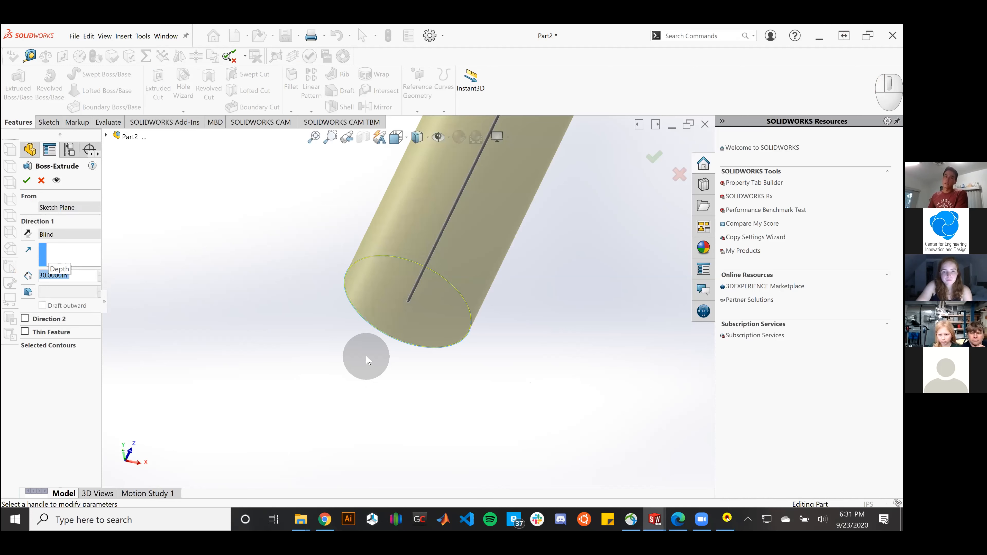
{"action": "scroll", "coordinate": [364, 348], "scroll_direction": "up", "scroll_amount": 5}
{"action": "middle_click_drag", "start_coordinate": [459, 259], "coordinate": [419, 283]}
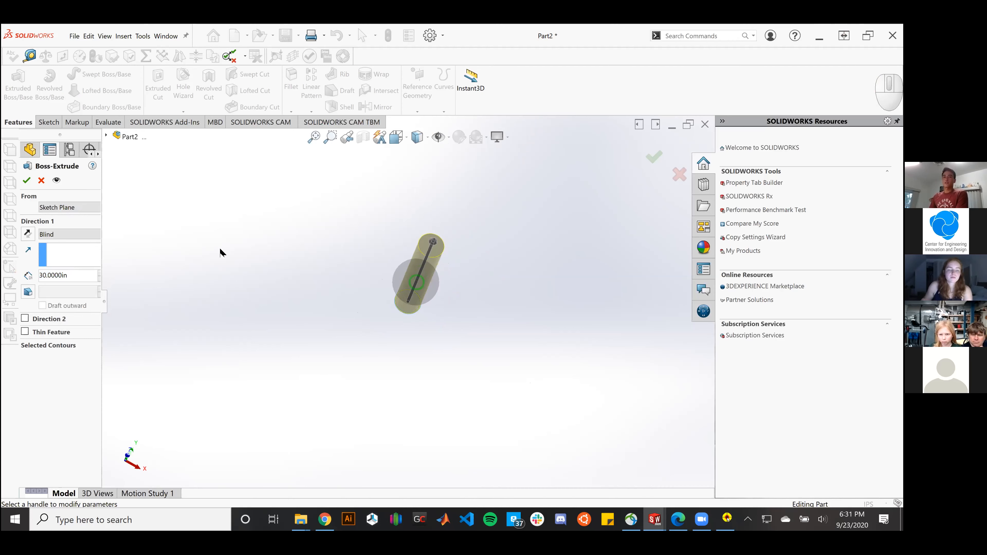
{"action": "left_click", "coordinate": [26, 180]}
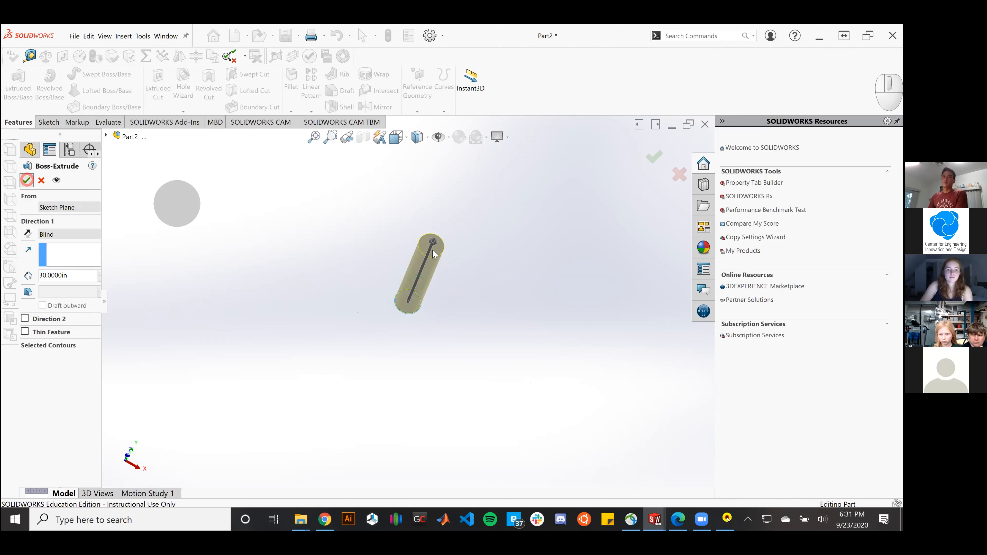
Step: Examine the extruded cylinder from several angles, including its circular end face
{"action": "scroll", "coordinate": [424, 255], "scroll_direction": "up", "scroll_amount": 1}
{"action": "middle_click_drag", "start_coordinate": [517, 278], "coordinate": [624, 231]}
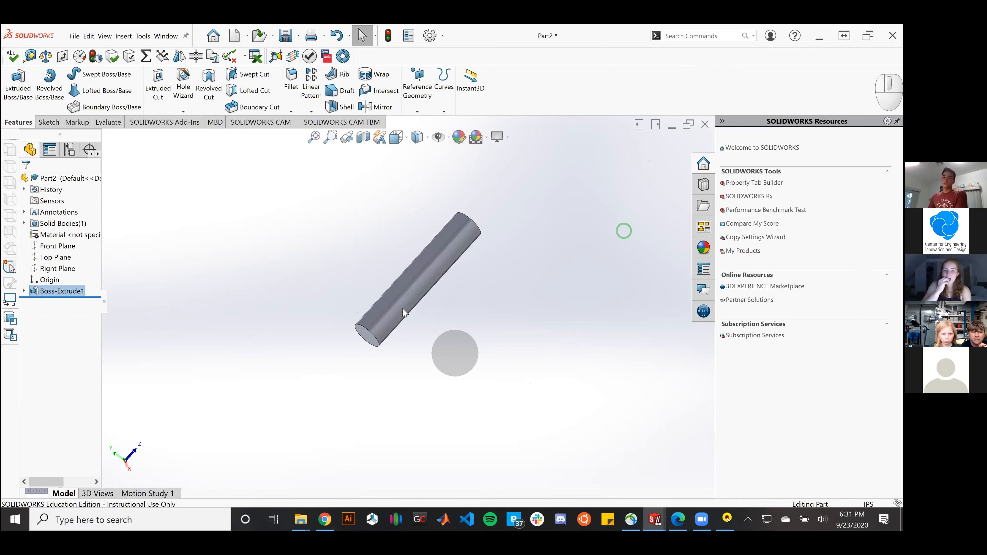
{"action": "scroll", "coordinate": [386, 310], "scroll_direction": "up", "scroll_amount": 6}
{"action": "middle_click_drag", "start_coordinate": [300, 313], "coordinate": [267, 414]}
{"action": "scroll", "coordinate": [301, 378], "scroll_direction": "down", "scroll_amount": 6}
{"action": "scroll", "coordinate": [445, 187], "scroll_direction": "up", "scroll_amount": 5}
{"action": "middle_click_drag", "start_coordinate": [456, 258], "coordinate": [415, 308]}
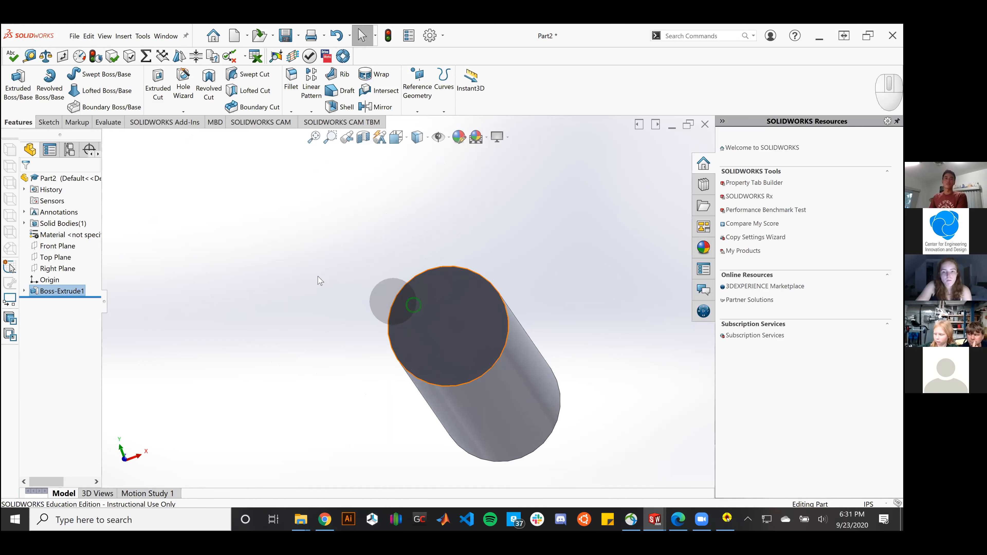
{"action": "left_click", "coordinate": [316, 274]}
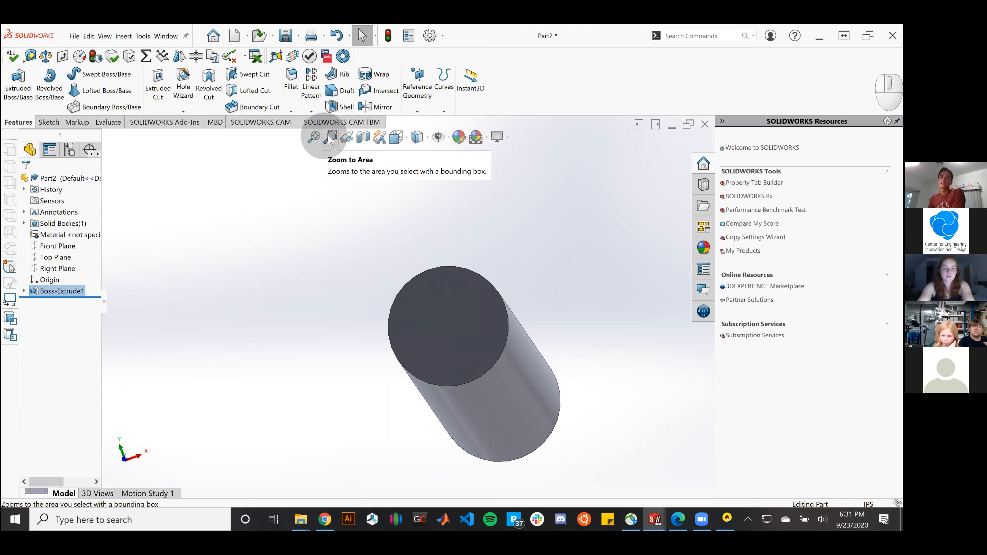
Step: Zoom far out from the cylinder and fit the whole part to the view
{"action": "left_click", "coordinate": [313, 138]}
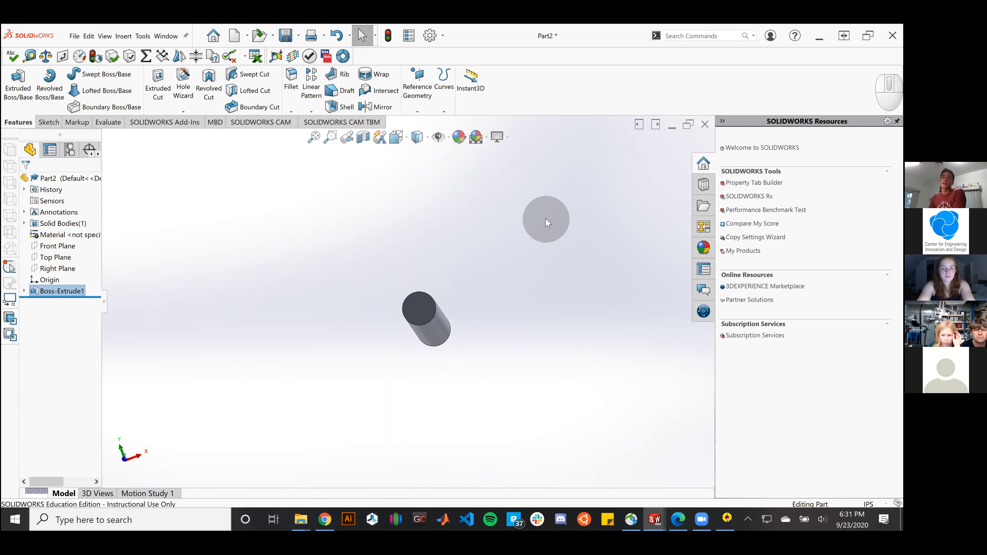
{"action": "scroll", "coordinate": [547, 221], "scroll_direction": "down", "scroll_amount": 3}
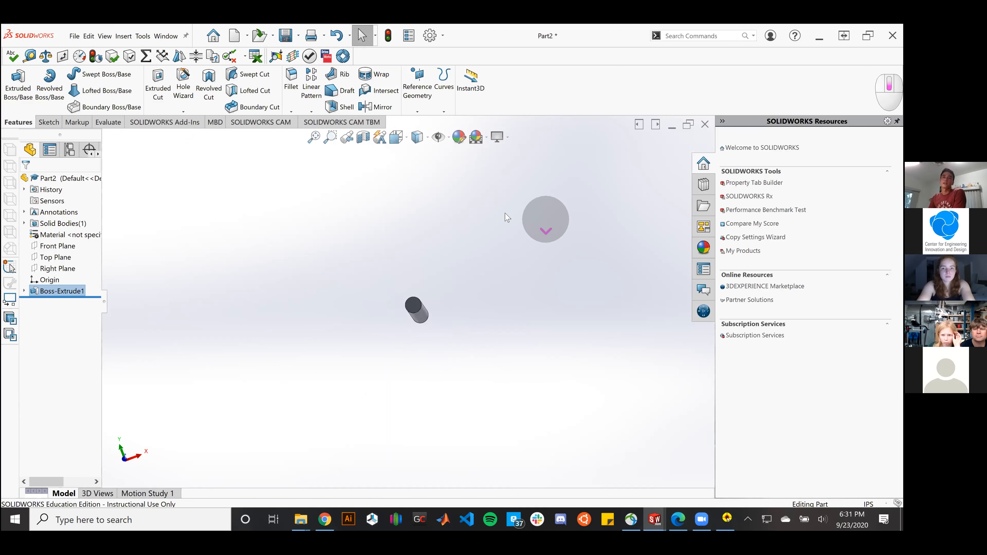
{"action": "left_click", "coordinate": [315, 138]}
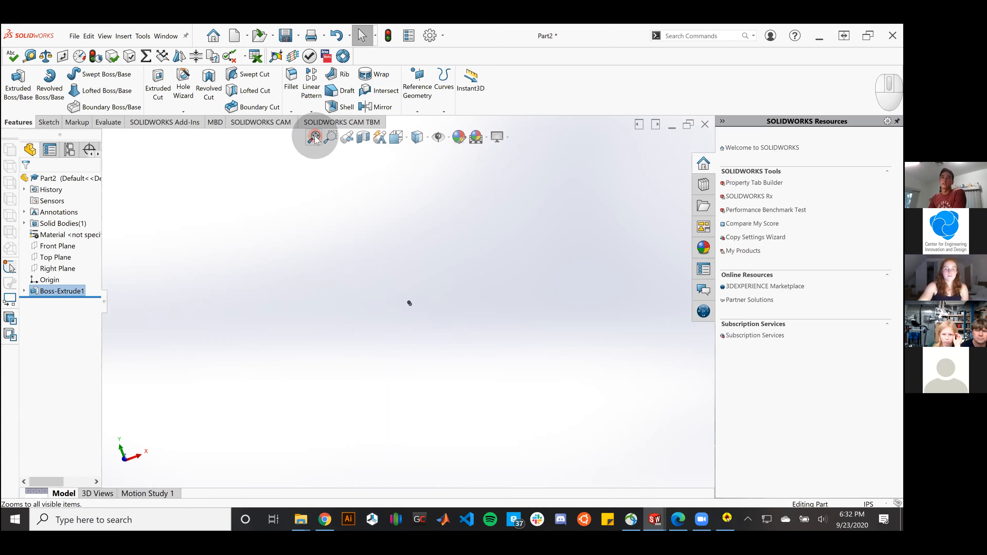
{"action": "left_click", "coordinate": [419, 302]}
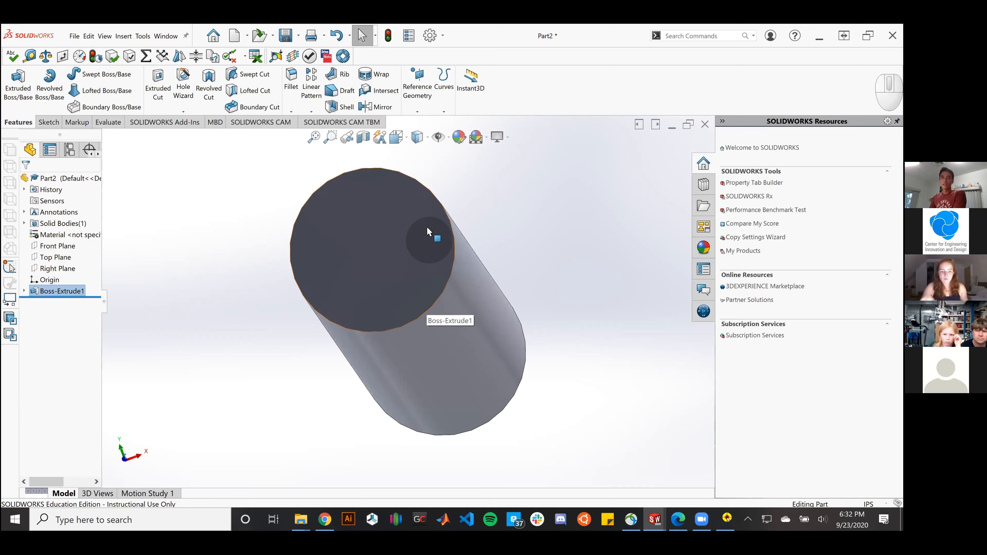
Step: Orient the part to the Front view and start a new sketch on the cylinder's circular end face
{"action": "left_click", "coordinate": [396, 137]}
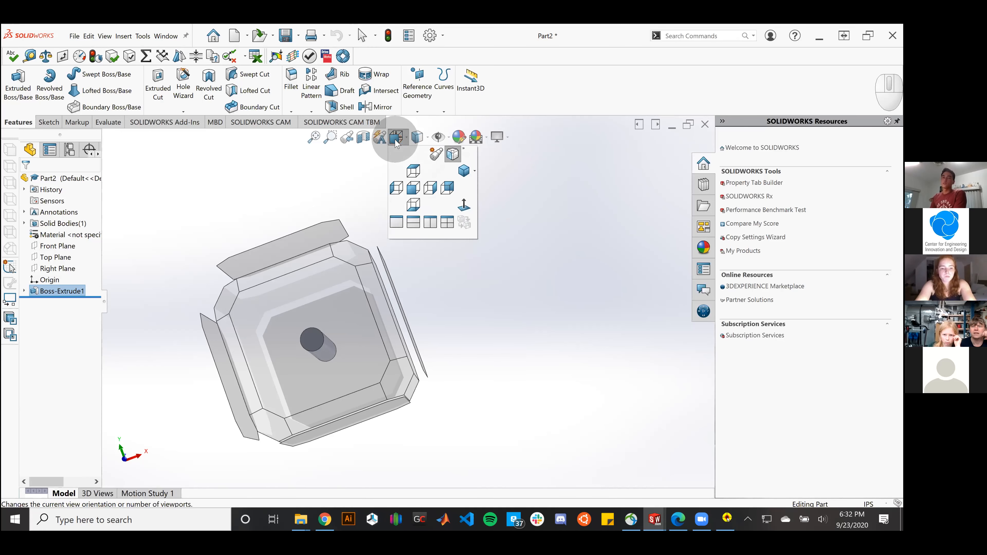
{"action": "mouse_move", "coordinate": [317, 319]}
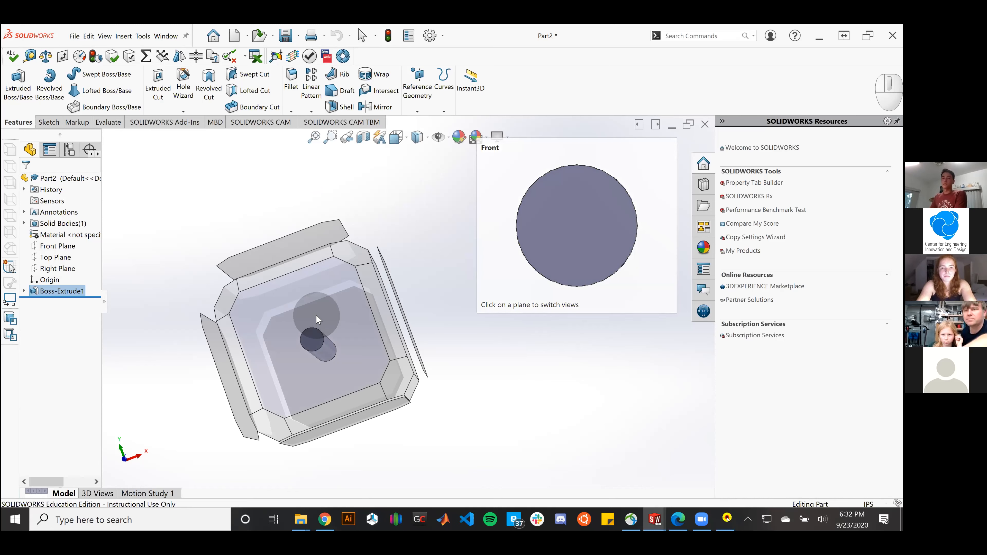
{"action": "left_click", "coordinate": [316, 320]}
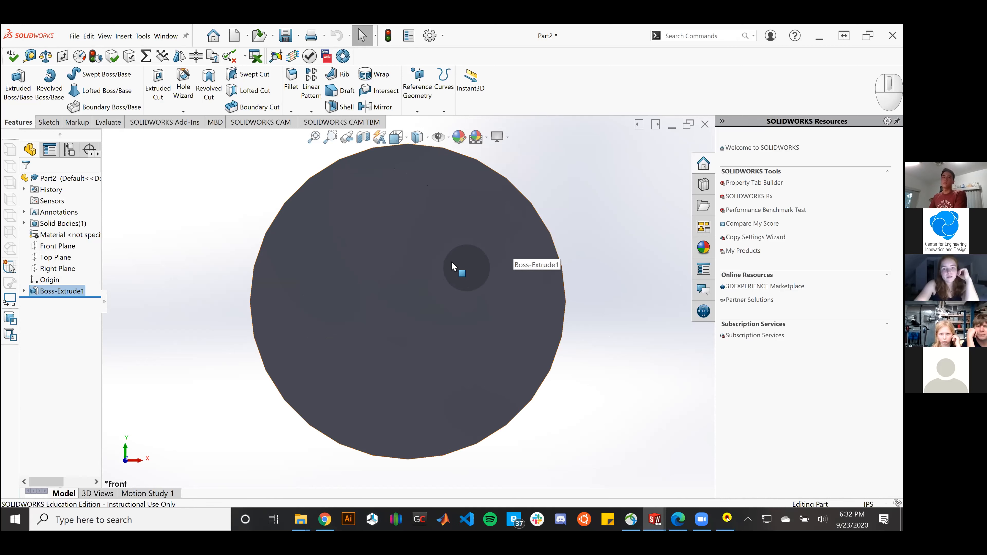
{"action": "left_click", "coordinate": [49, 122]}
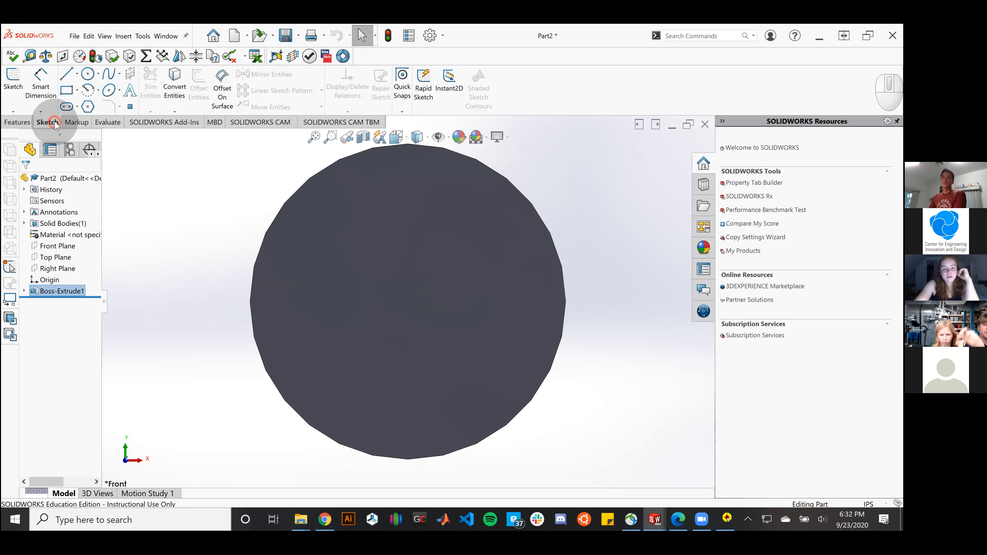
{"action": "left_click", "coordinate": [11, 77]}
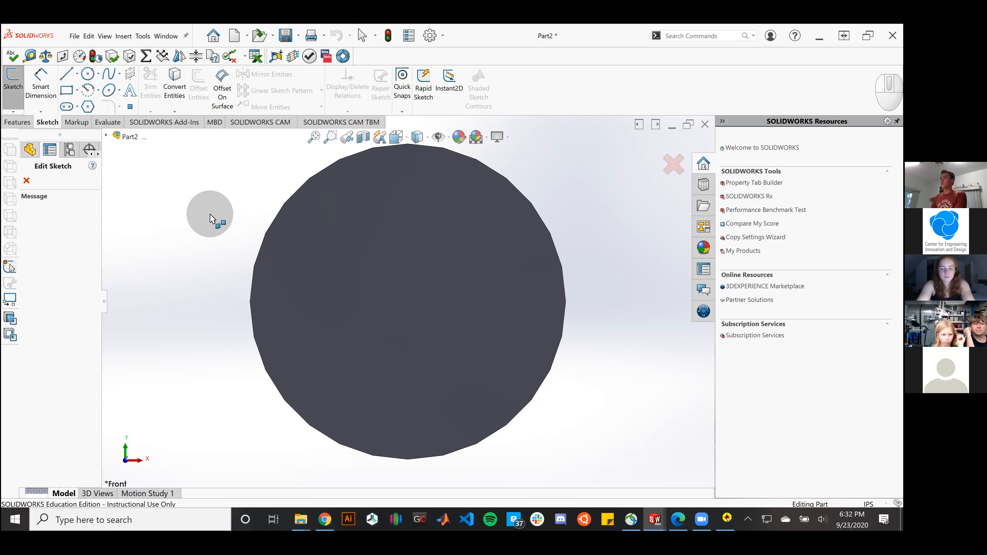
{"action": "left_click", "coordinate": [522, 308]}
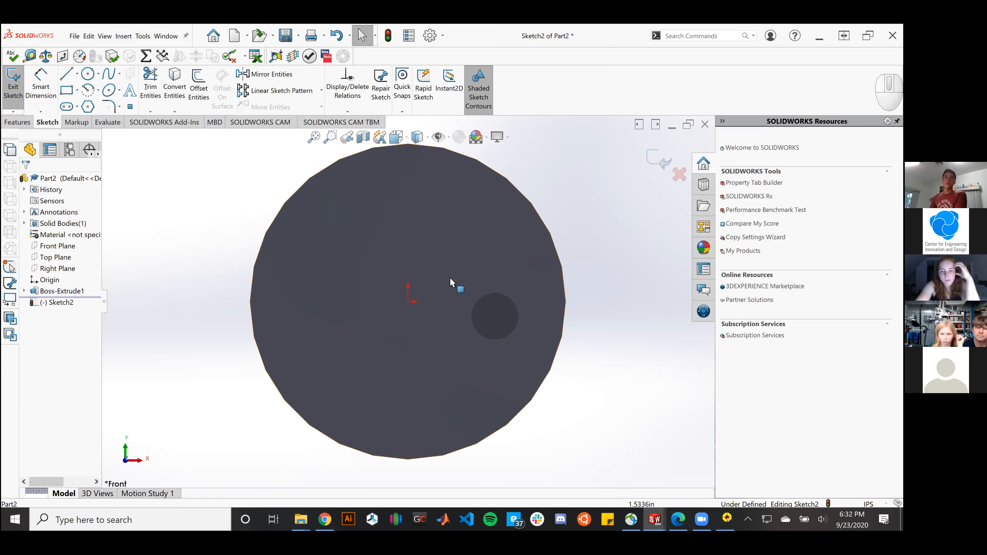
Step: Sketch an off-centre circle overlapping the end face, centred at about (-4.11, 0.76) in with a radius of about 2.12 in
{"action": "left_click", "coordinate": [88, 75]}
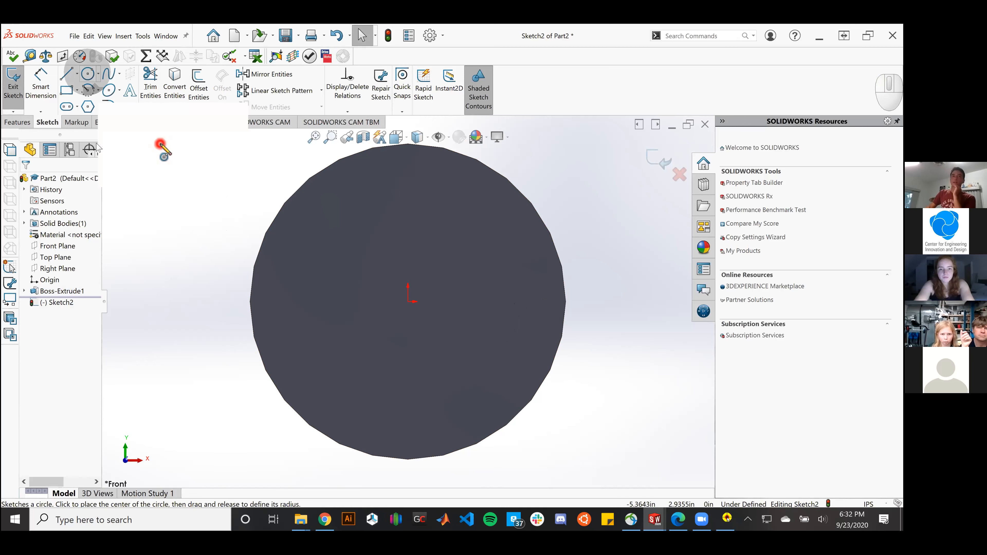
{"action": "left_click", "coordinate": [85, 75]}
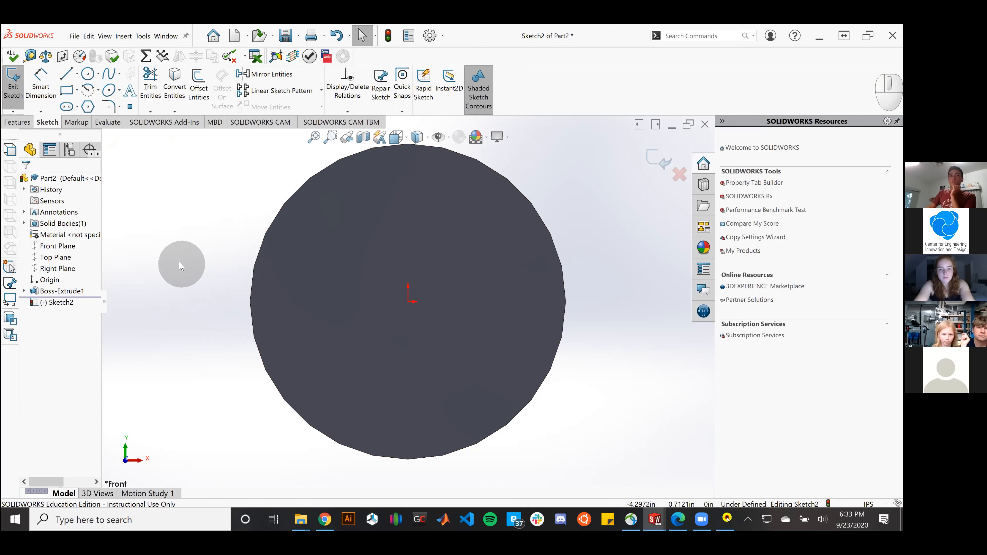
{"action": "left_click", "coordinate": [89, 74]}
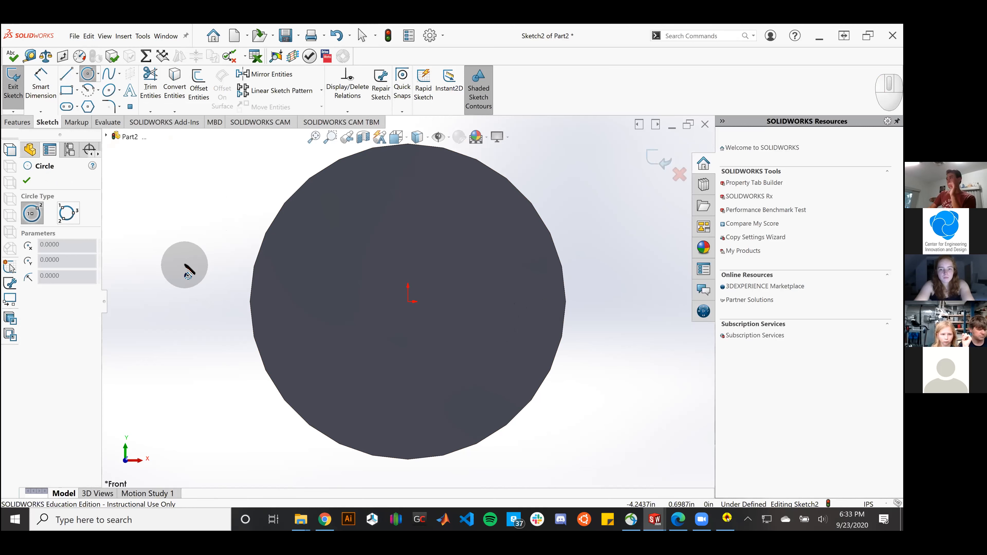
{"action": "left_click_drag", "start_coordinate": [192, 262], "coordinate": [302, 258]}
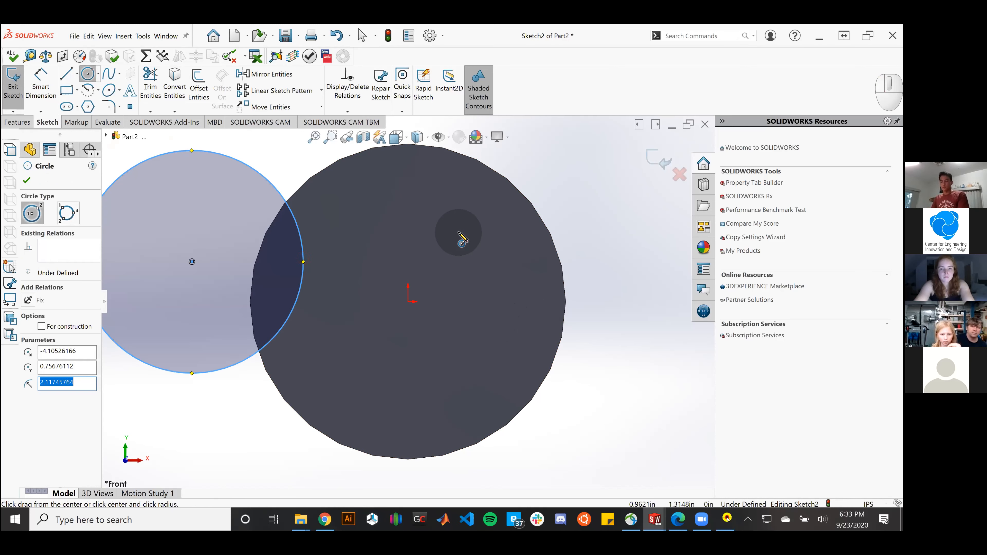
{"action": "key", "text": "Escape"}
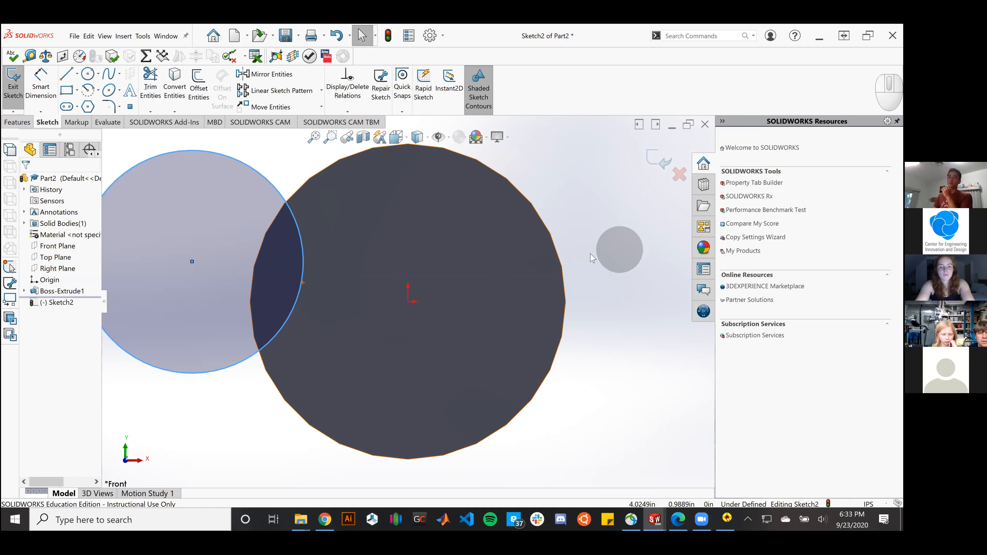
Step: Select the sketched circle together with the cylinder's outer circular edge and review the relations available for the pair
{"action": "left_click", "coordinate": [226, 157]}
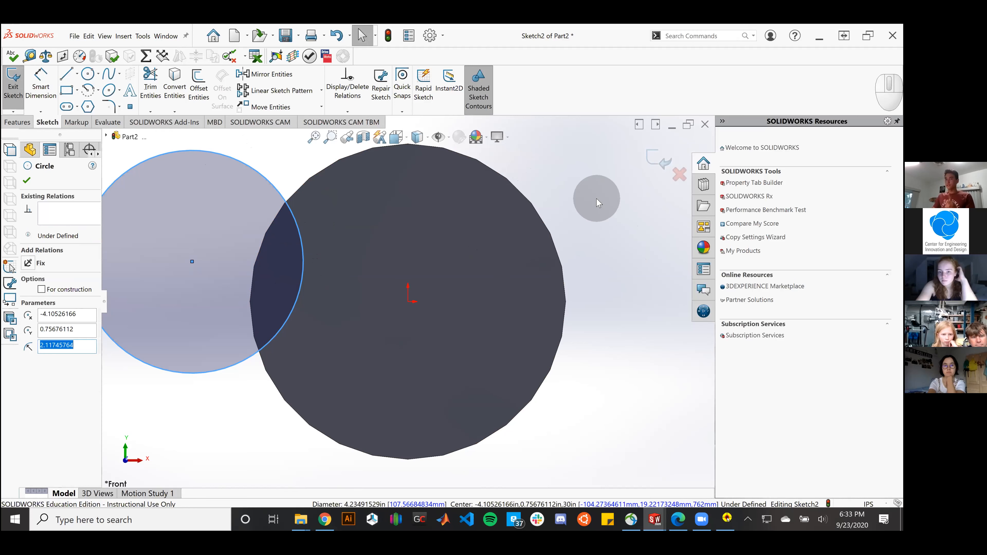
{"action": "key", "text": "shift"}
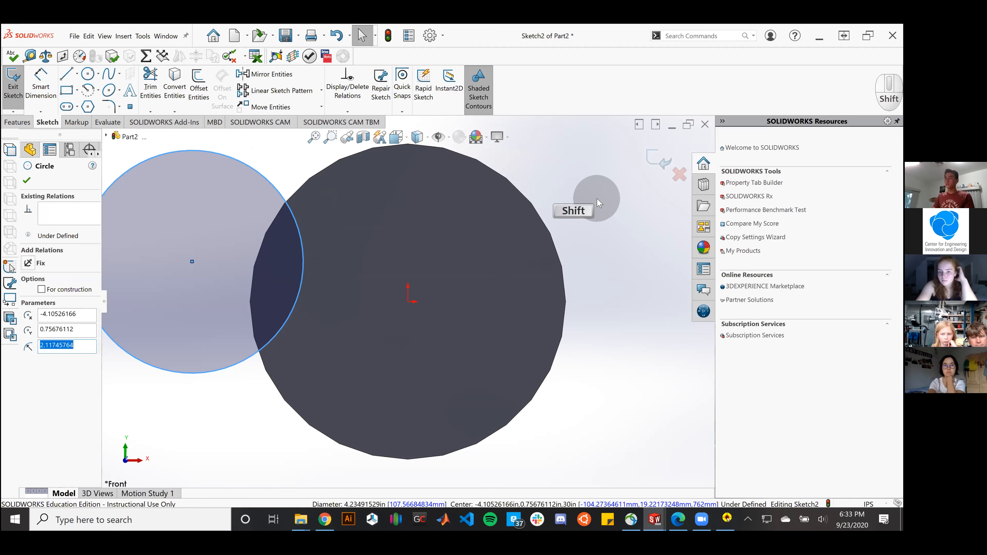
{"action": "left_click", "coordinate": [526, 197], "text": "shift"}
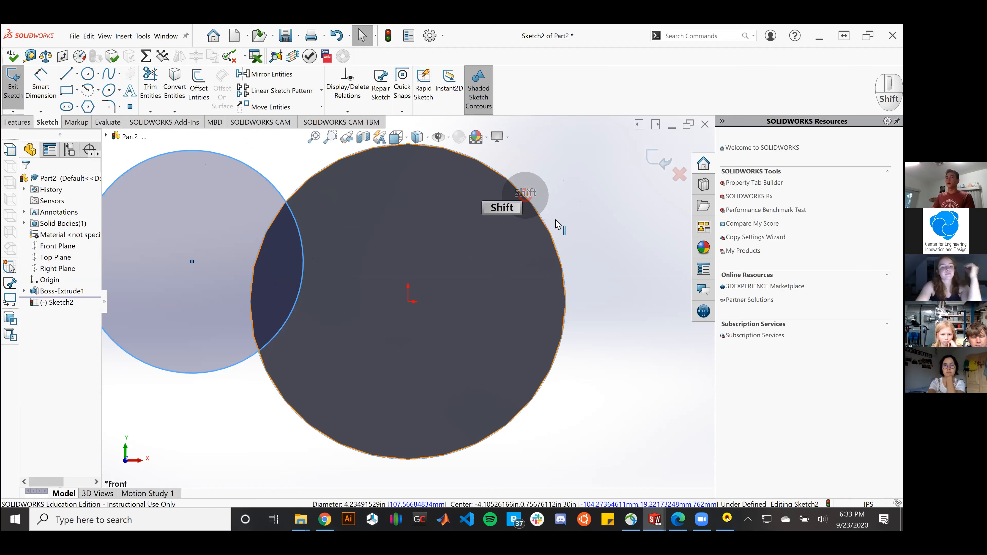
{"action": "left_click", "coordinate": [555, 220], "text": "shift"}
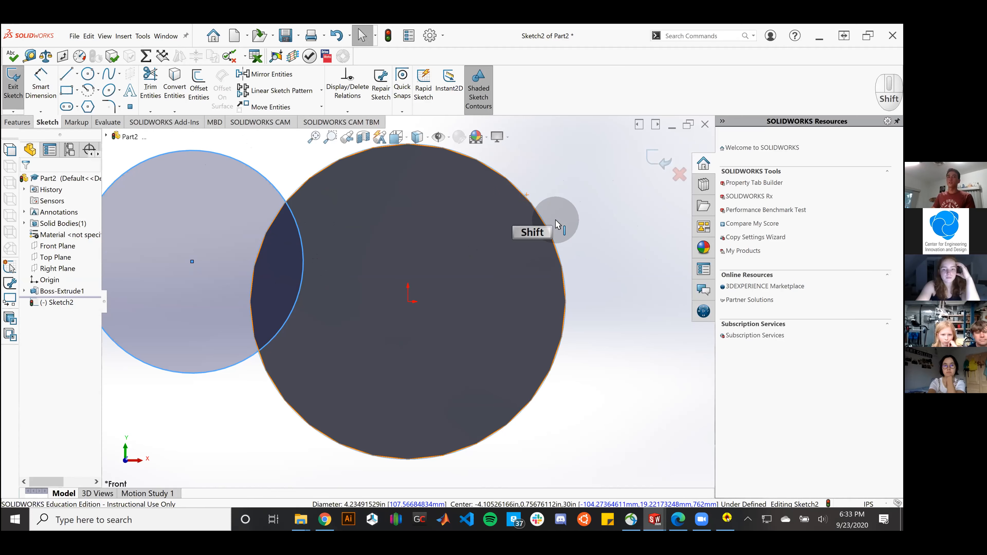
{"action": "left_click", "coordinate": [513, 225]}
{"action": "left_click", "coordinate": [298, 221], "text": "shift"}
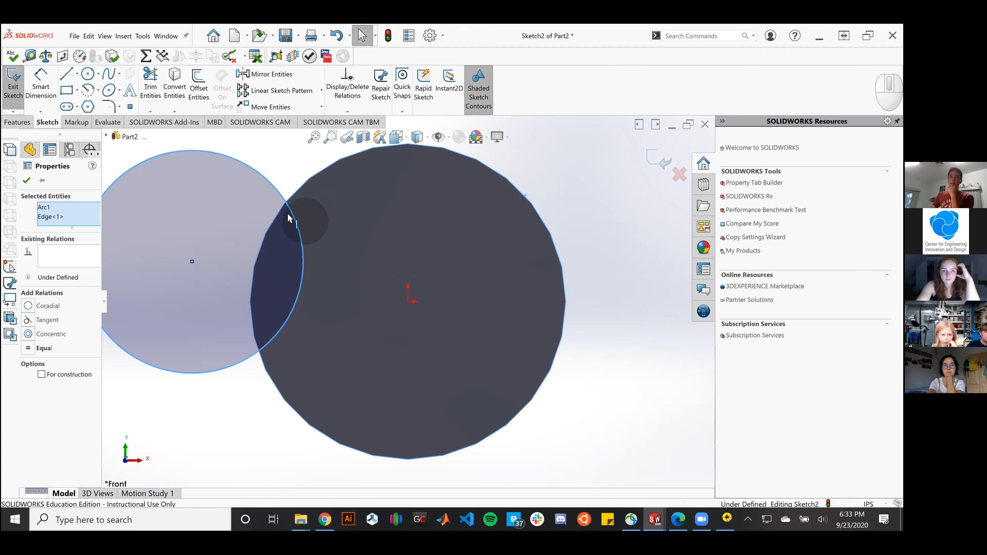
{"action": "left_click", "coordinate": [63, 222]}
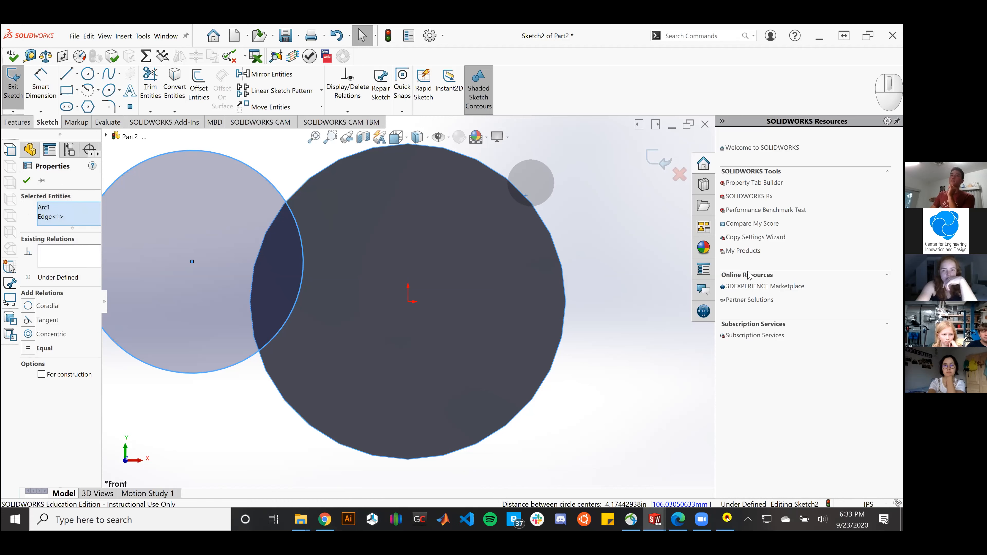
{"action": "left_click", "coordinate": [593, 260]}
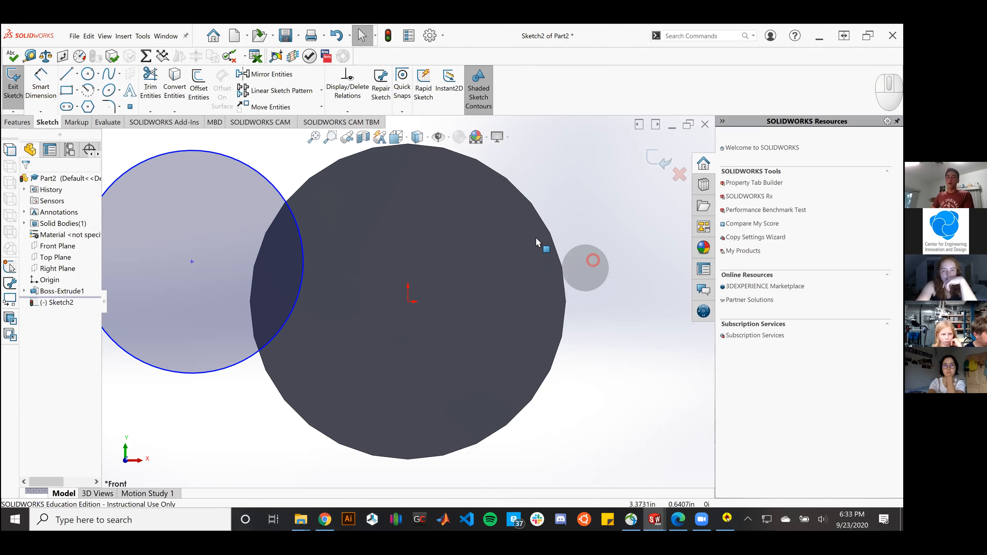
Step: Add a concentric relation between the off-centre sketched circle and the cylinder's outer edge
{"action": "left_click", "coordinate": [516, 187]}
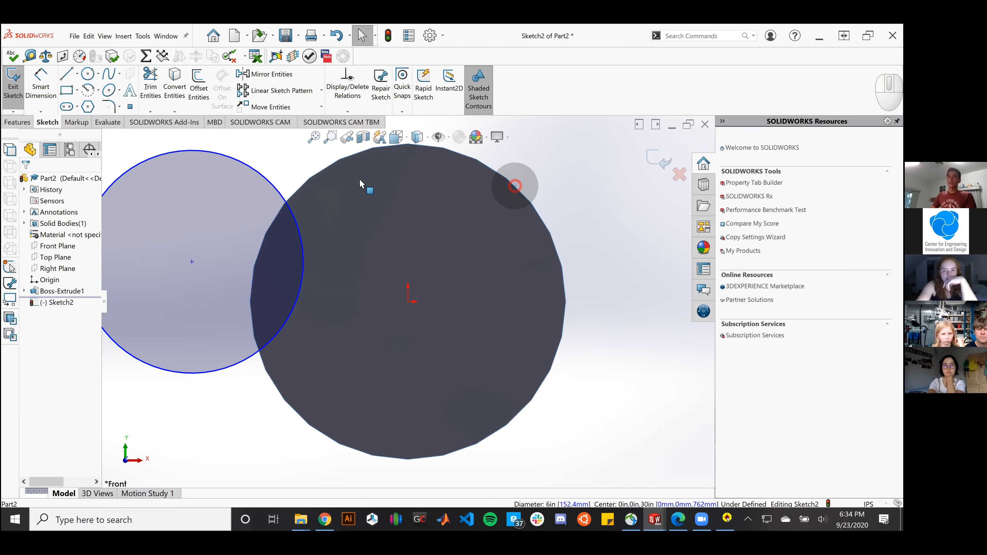
{"action": "left_click", "coordinate": [228, 157], "text": "shift"}
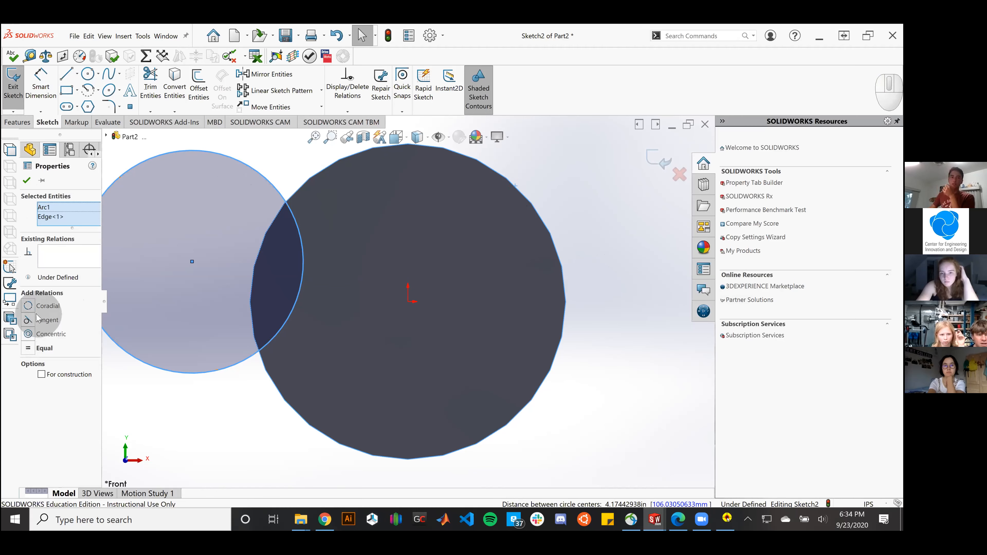
{"action": "left_click", "coordinate": [28, 335]}
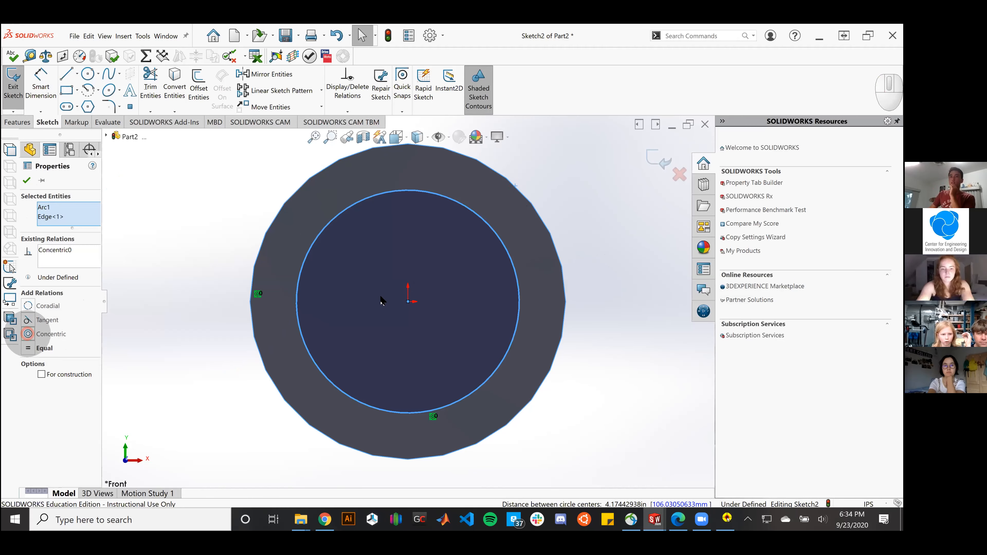
{"action": "left_click", "coordinate": [638, 260]}
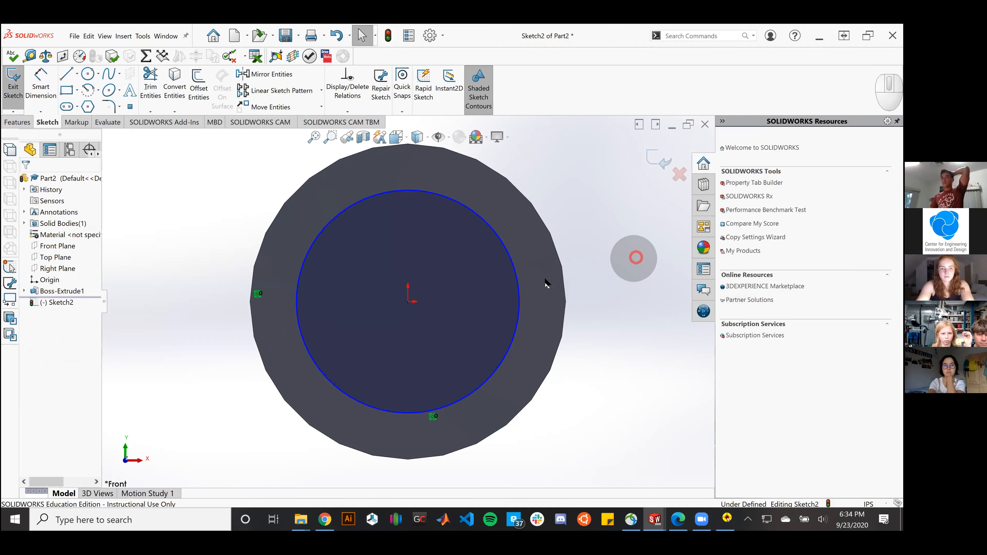
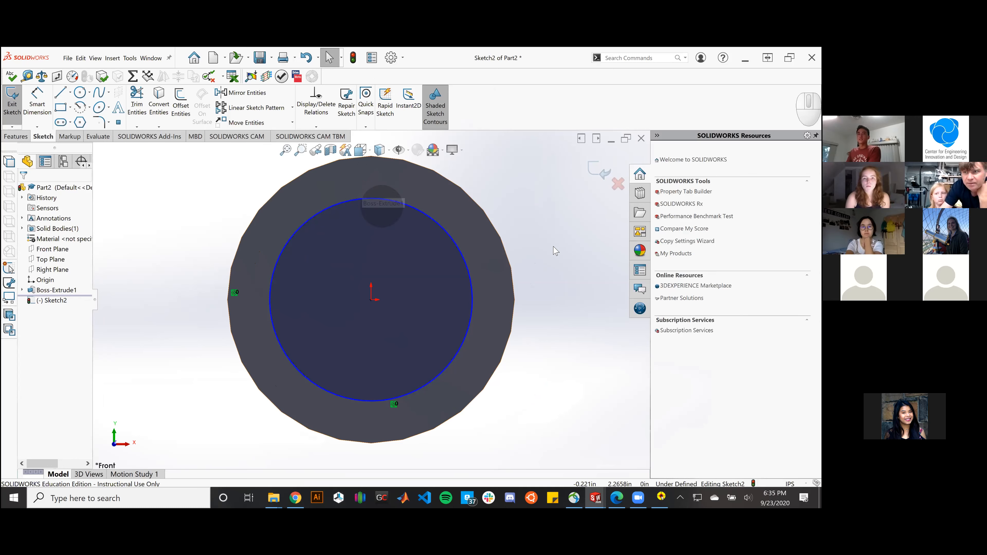
Step: Undo the concentric relation on the sketched circle and clear the selection
{"action": "key", "text": "ctrl+z"}
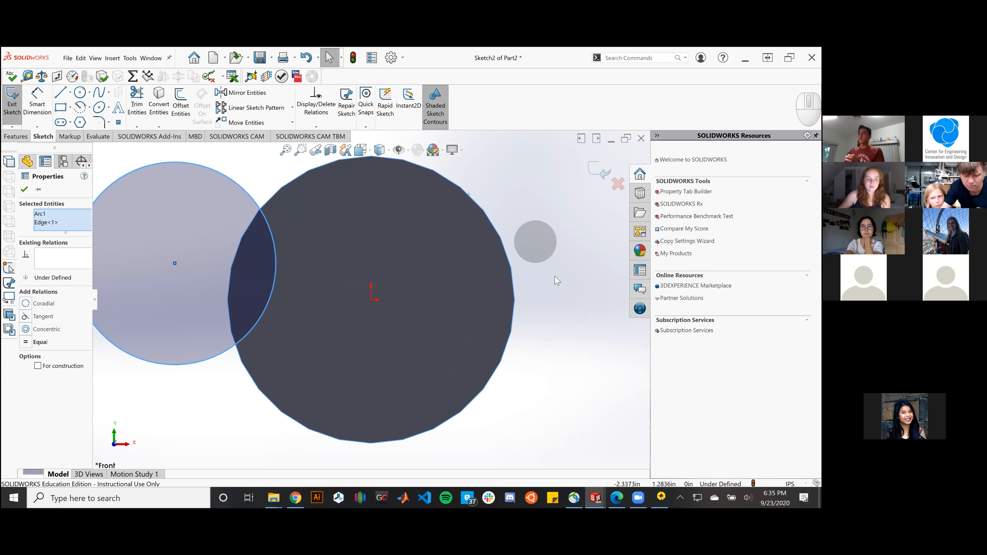
{"action": "left_click", "coordinate": [555, 276]}
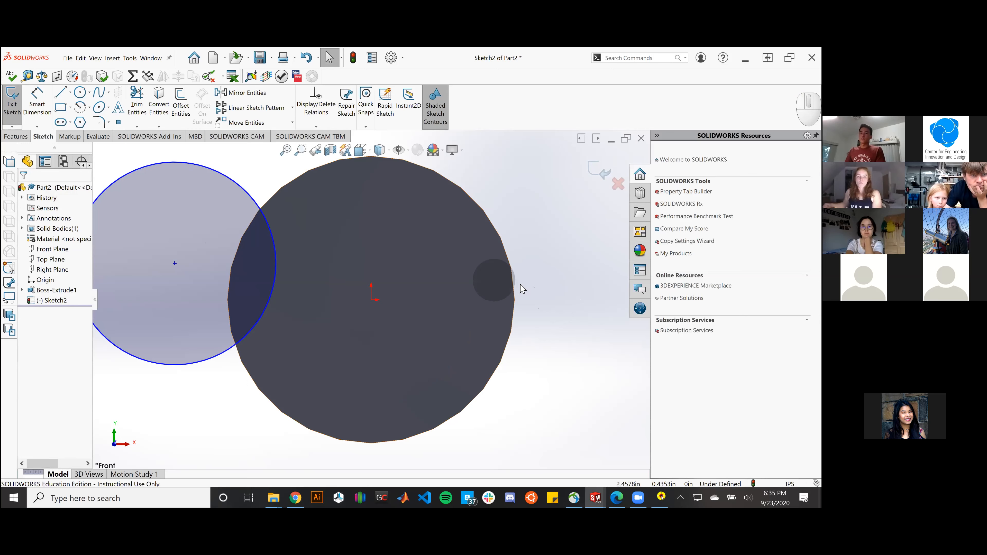
{"action": "left_click", "coordinate": [514, 286]}
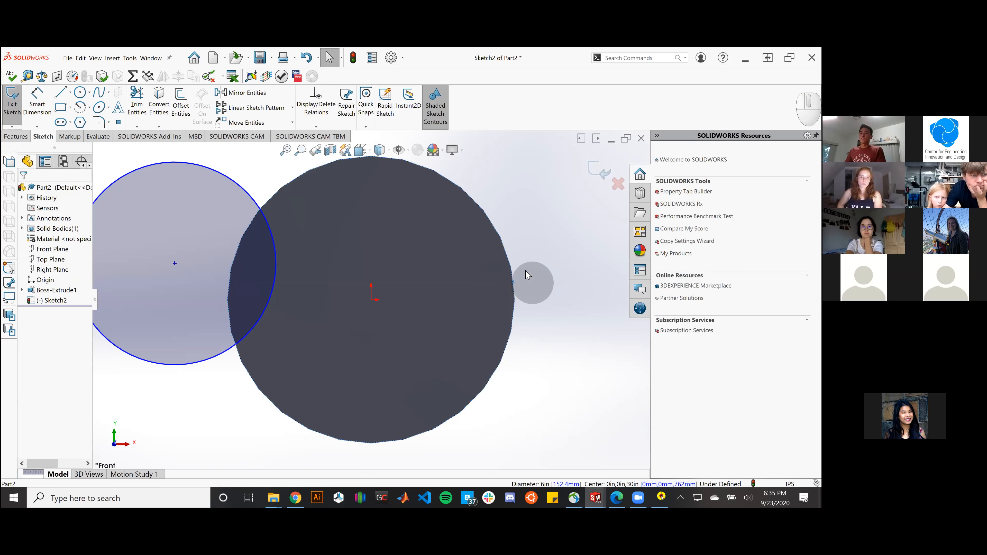
{"action": "left_click", "coordinate": [548, 220]}
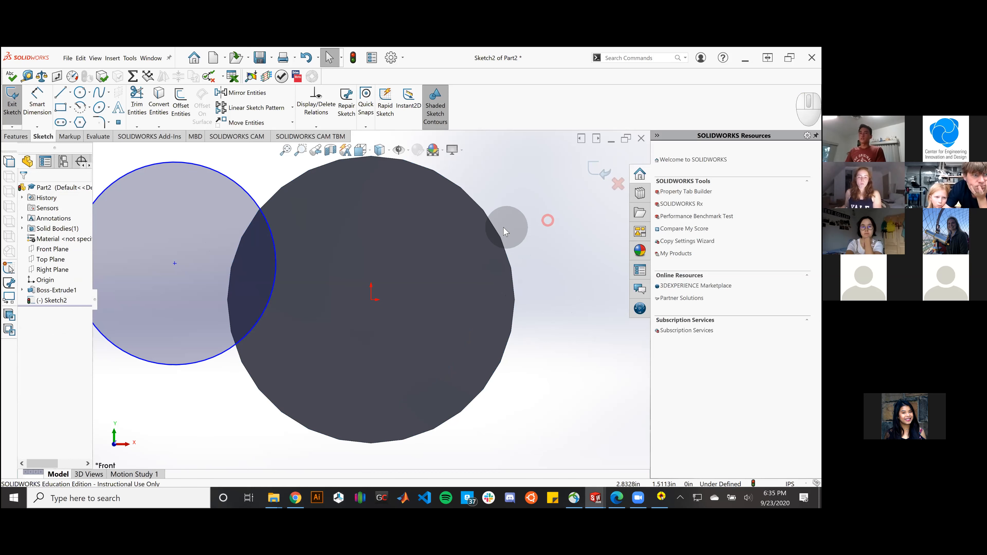
{"action": "left_click", "coordinate": [497, 230]}
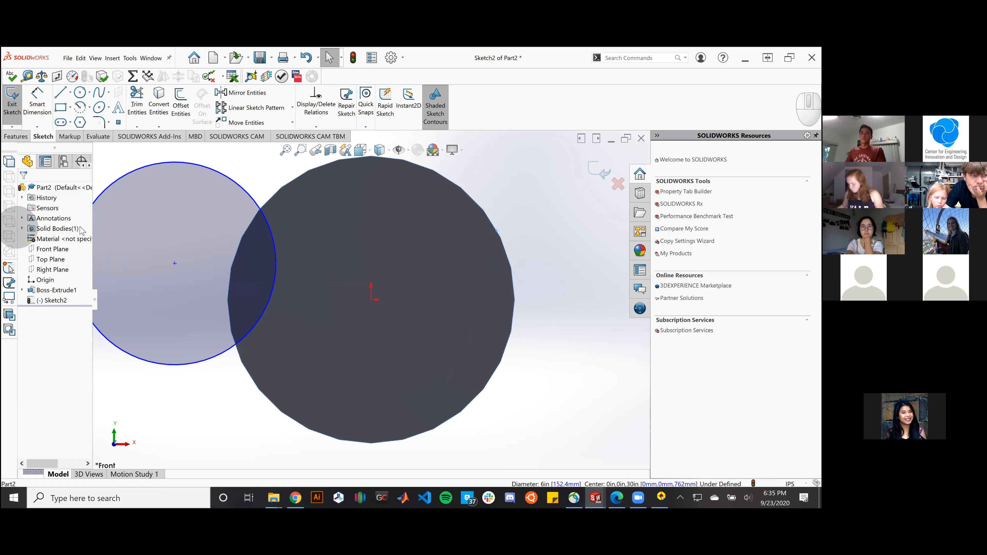
Step: Make the sketched circle concentric with the cylinder's outer edge, dismissing the mouse utility's licence reminder
{"action": "left_click", "coordinate": [232, 180]}
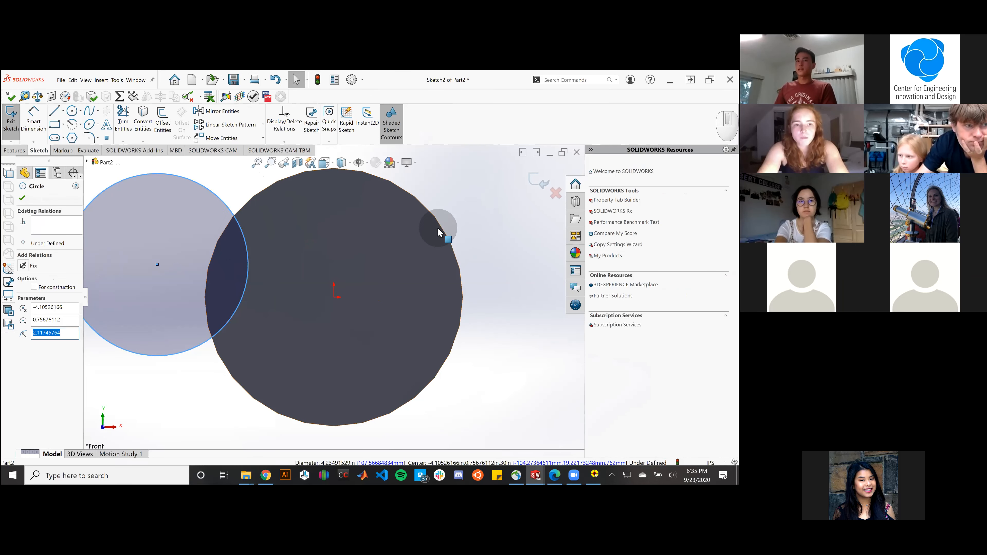
{"action": "key", "text": "shift"}
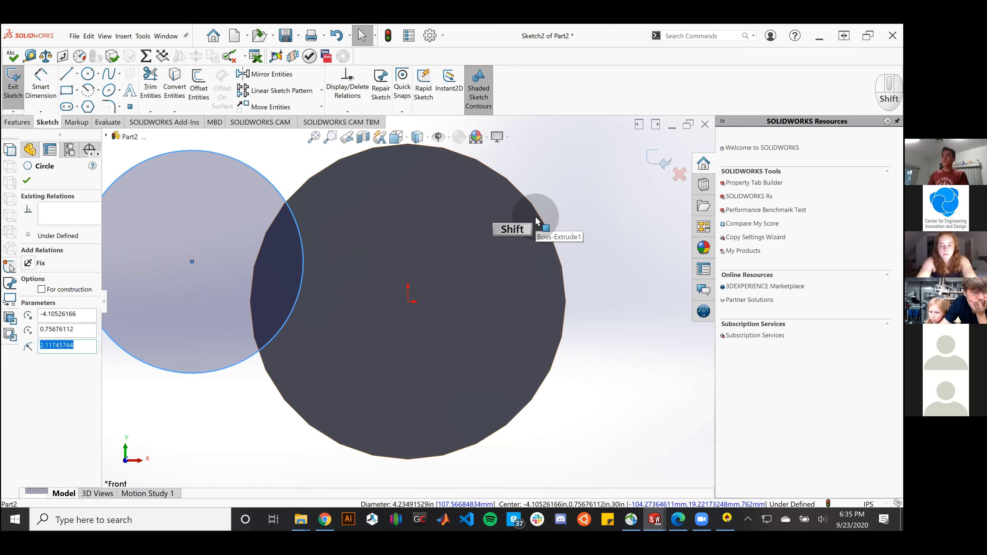
{"action": "left_click", "coordinate": [519, 191], "text": "shift"}
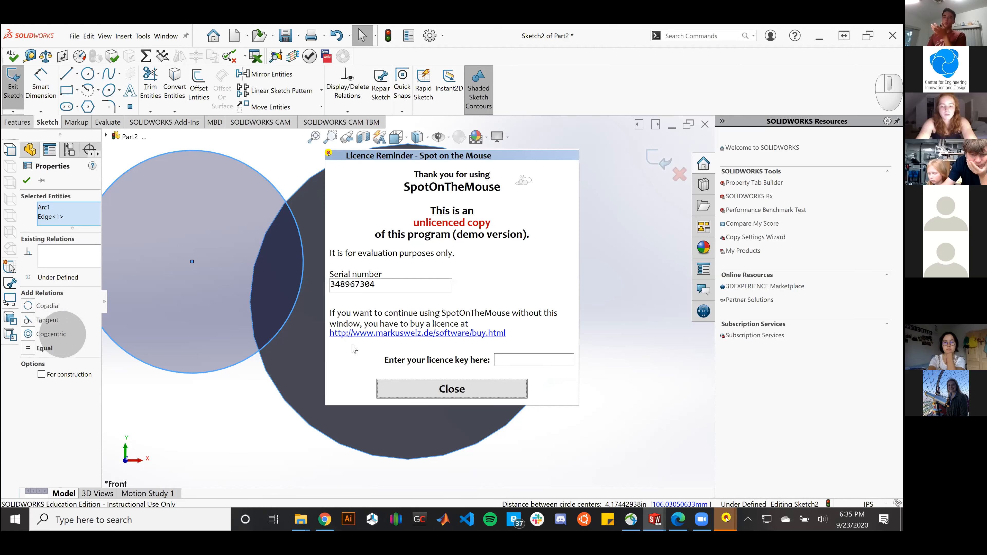
{"action": "left_click", "coordinate": [410, 387]}
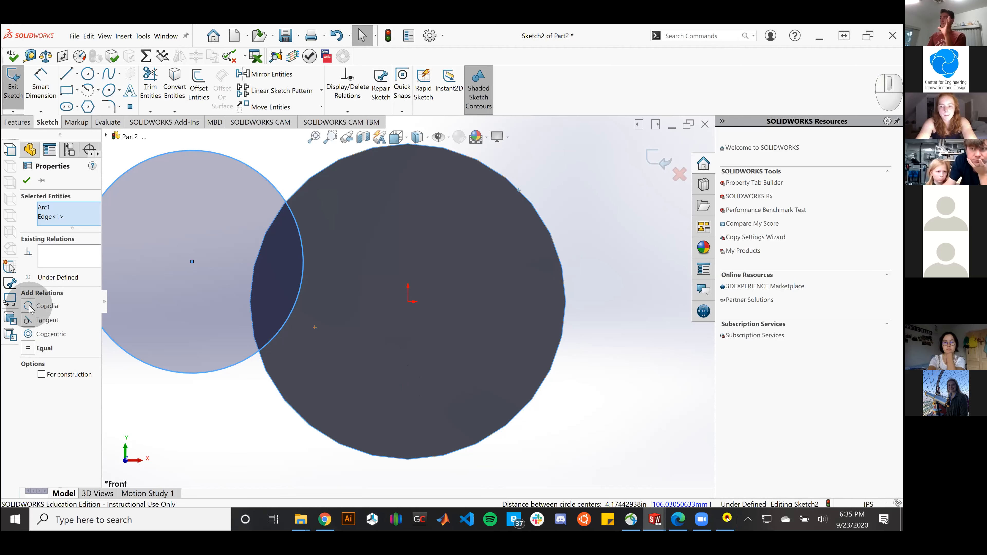
{"action": "left_click", "coordinate": [28, 335]}
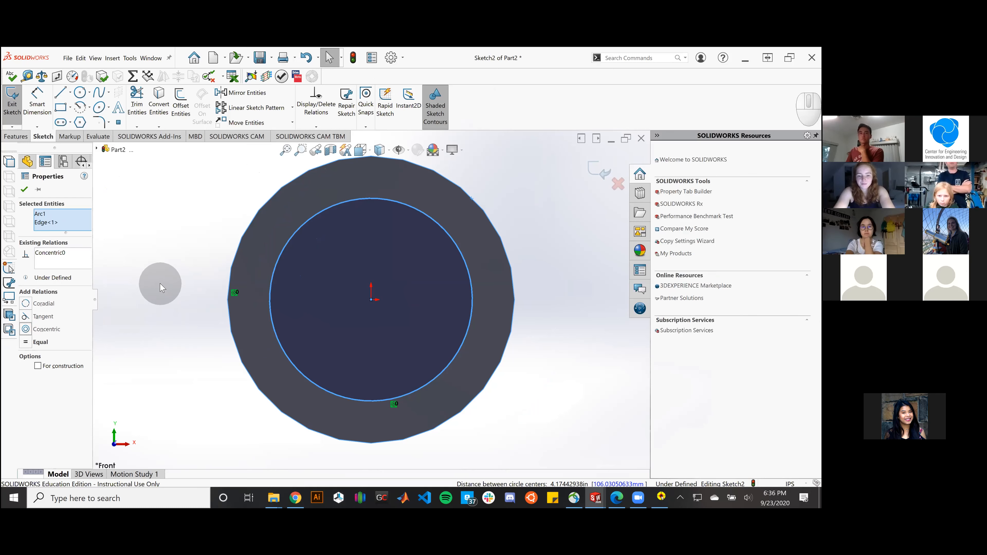
{"action": "left_click", "coordinate": [161, 286]}
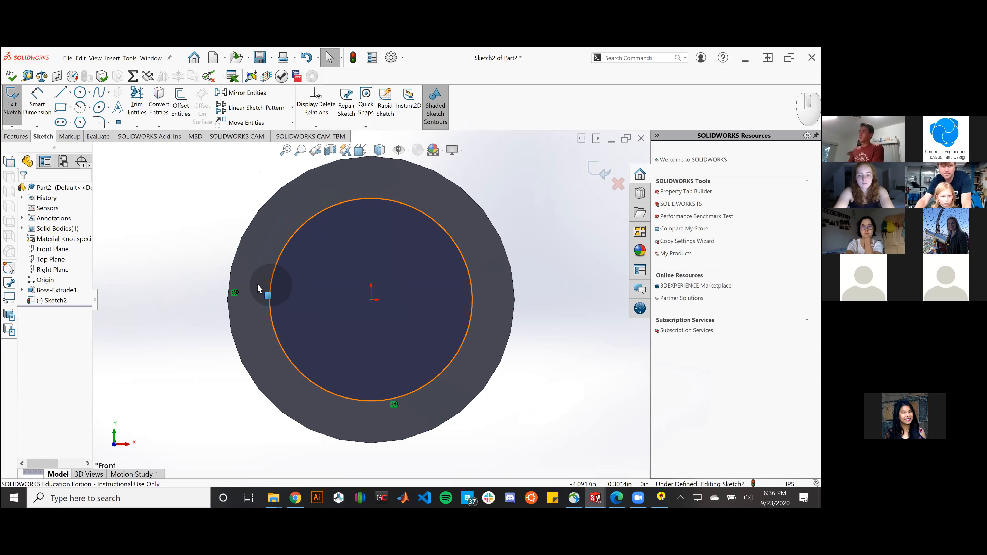
Step: Dimension the inner circle's diameter with Smart Dimension and set it to 5.75 in
{"action": "left_click", "coordinate": [472, 300]}
{"action": "left_click", "coordinate": [42, 104]}
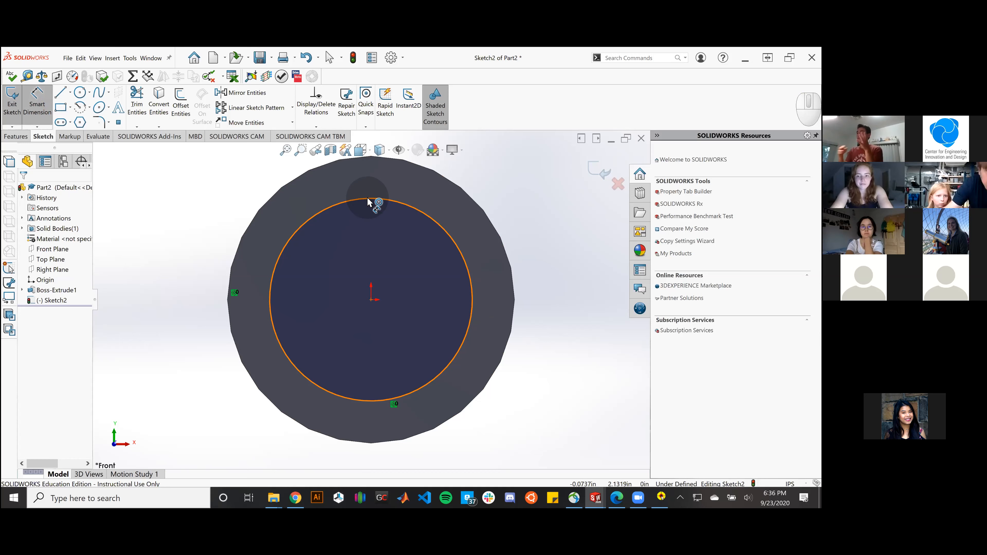
{"action": "left_click", "coordinate": [453, 238]}
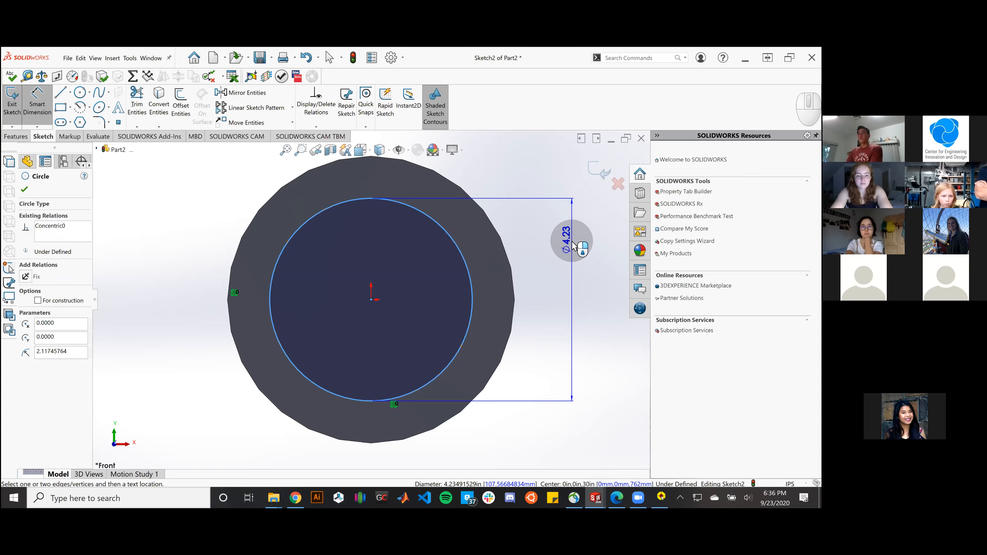
{"action": "left_click", "coordinate": [572, 242]}
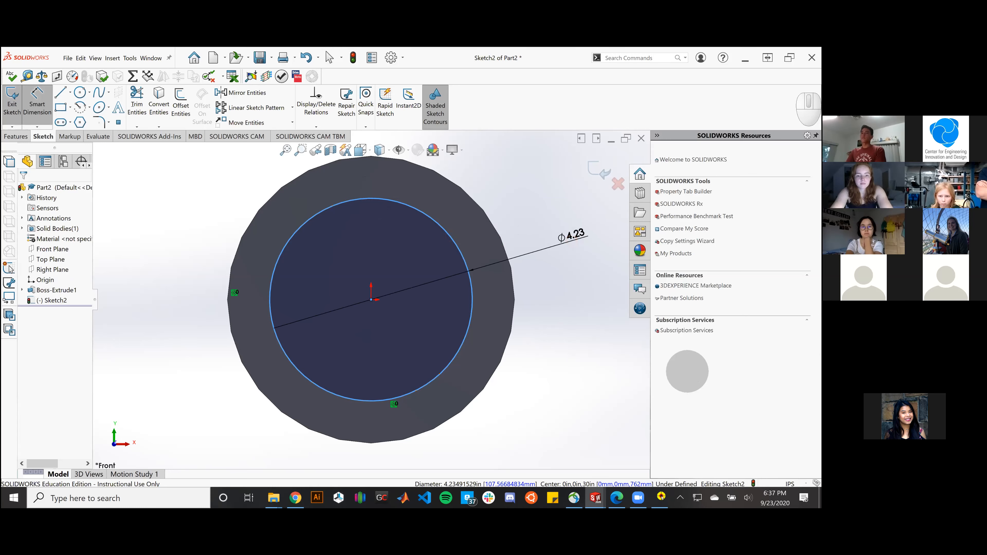
{"action": "left_click", "coordinate": [576, 242]}
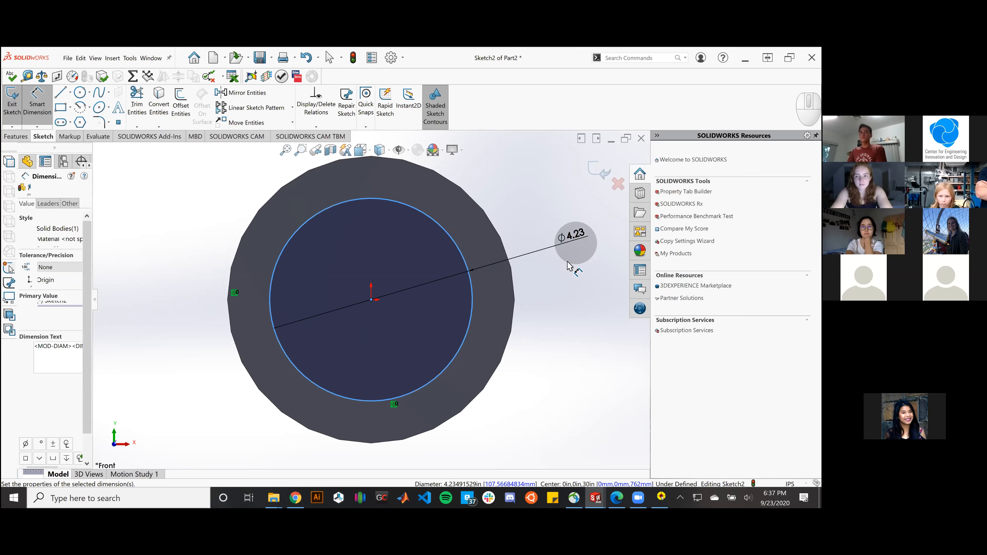
{"action": "left_click", "coordinate": [547, 272]}
{"action": "type", "text": "5."}
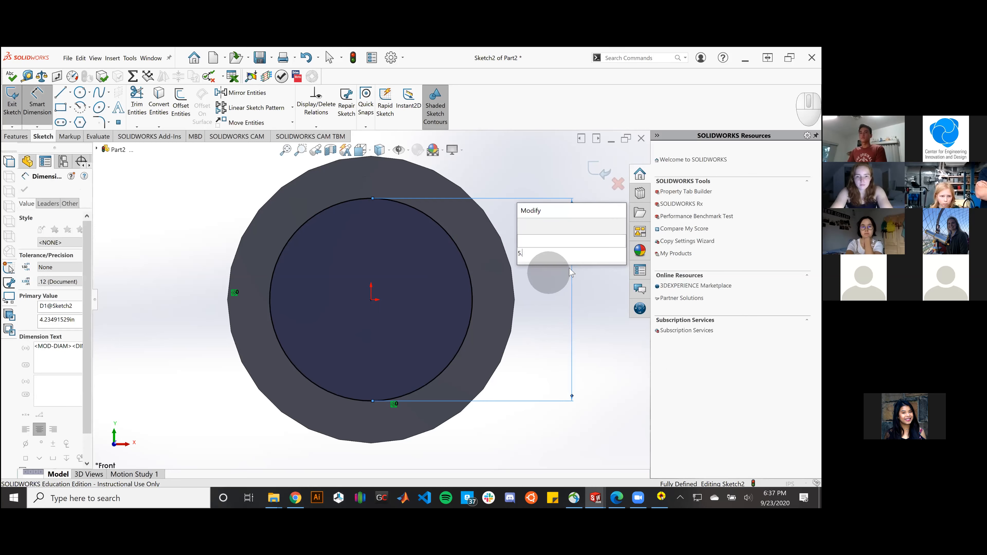
{"action": "type", "text": "75"}
{"action": "left_click", "coordinate": [524, 228]}
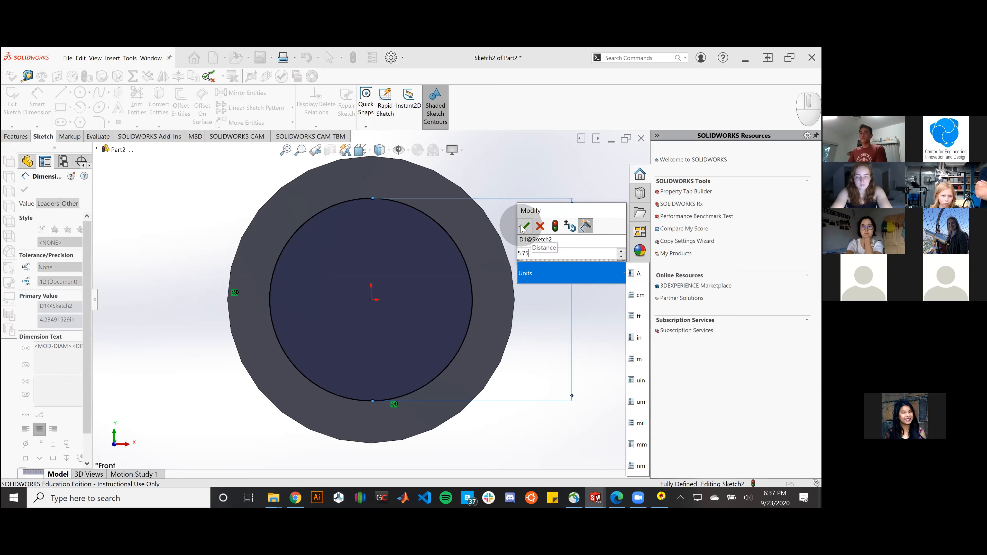
{"action": "left_click", "coordinate": [524, 227]}
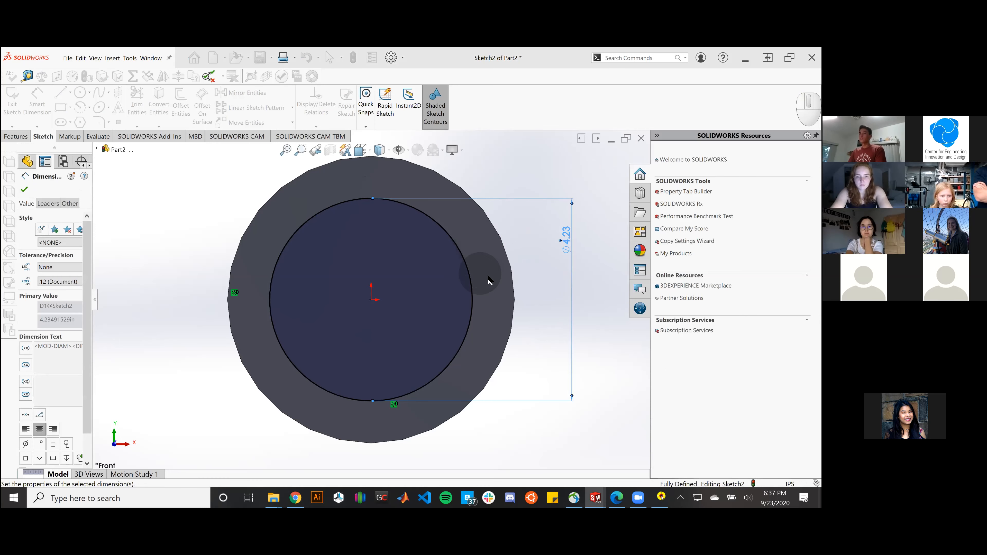
{"action": "left_click", "coordinate": [564, 221]}
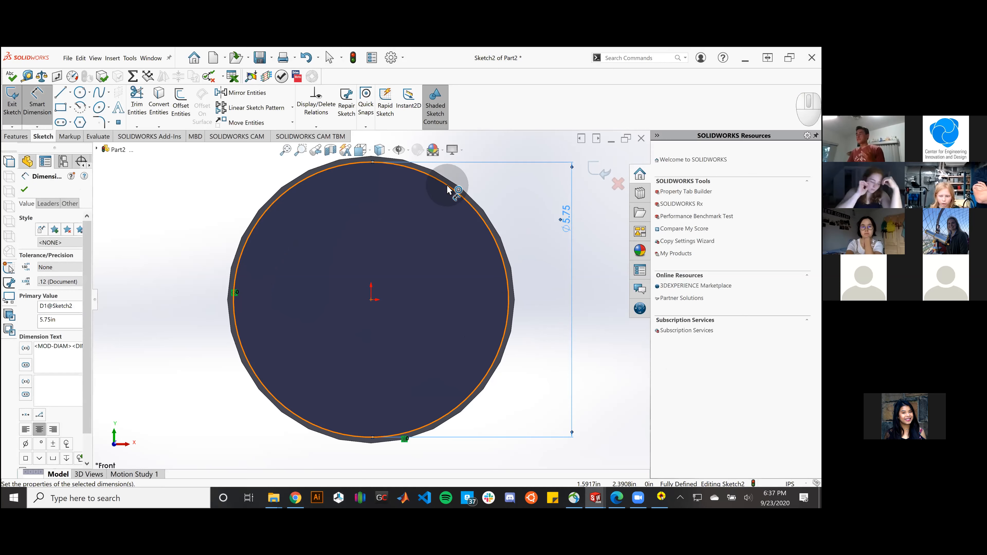
Step: Undo the last diameter change and delete the inner circle's diameter dimension
{"action": "key", "text": "ctrl"}
{"action": "key", "text": "ctrl+z"}
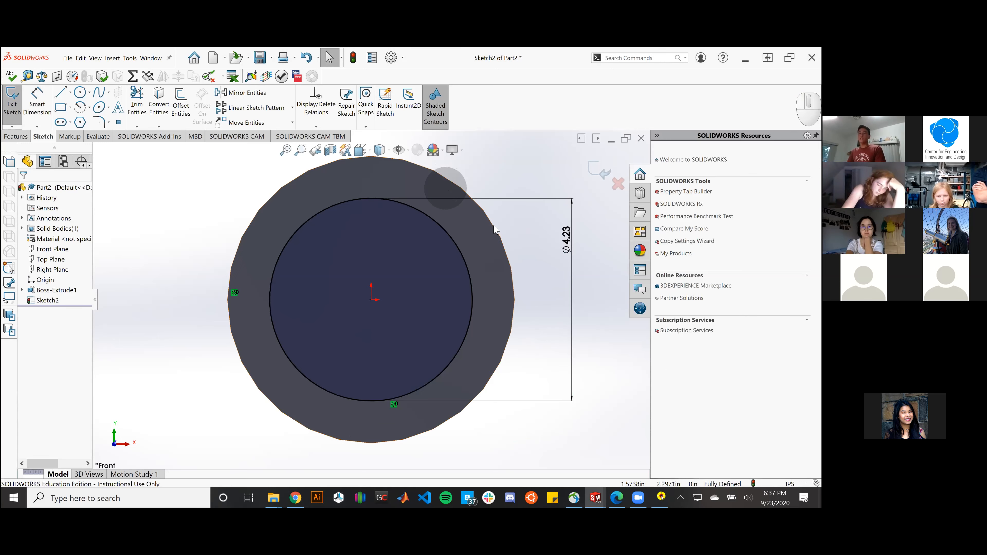
{"action": "left_click", "coordinate": [567, 242]}
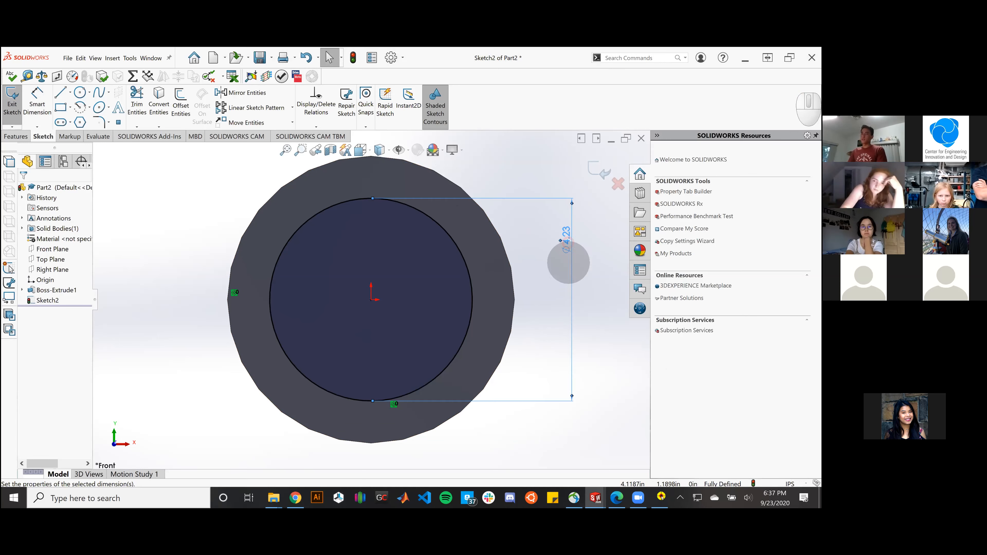
{"action": "left_click", "coordinate": [568, 267]}
{"action": "key", "text": "Delete"}
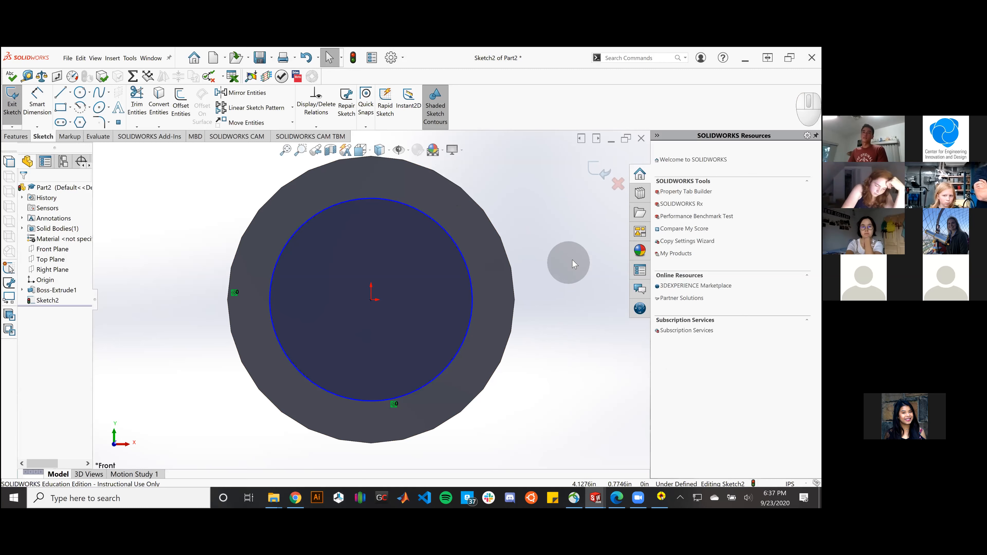
Step: Dimension the gap between the inner circle and the cylinder's outer edge with Smart Dimension and set it to 0.125 in
{"action": "left_click", "coordinate": [37, 107]}
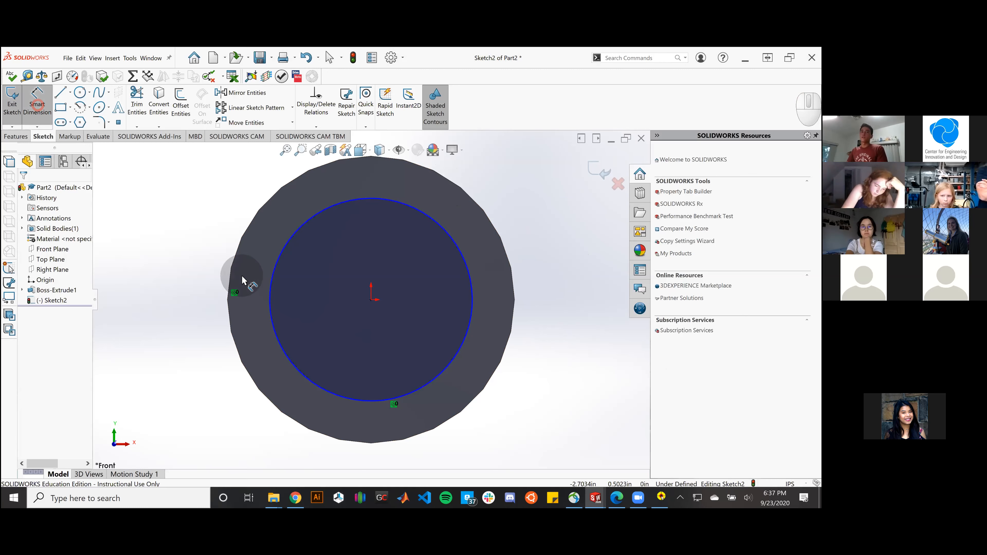
{"action": "left_click", "coordinate": [391, 199]}
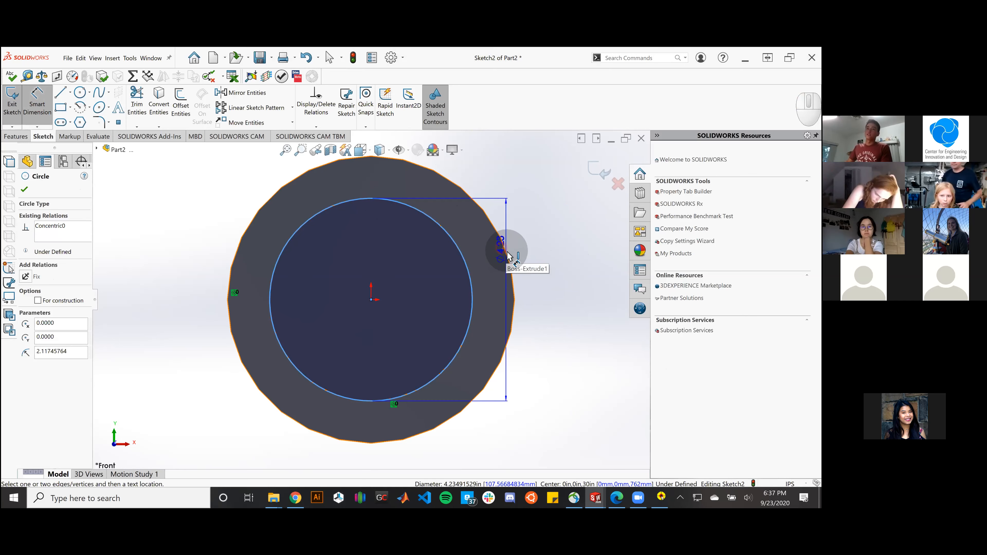
{"action": "left_click", "coordinate": [508, 262]}
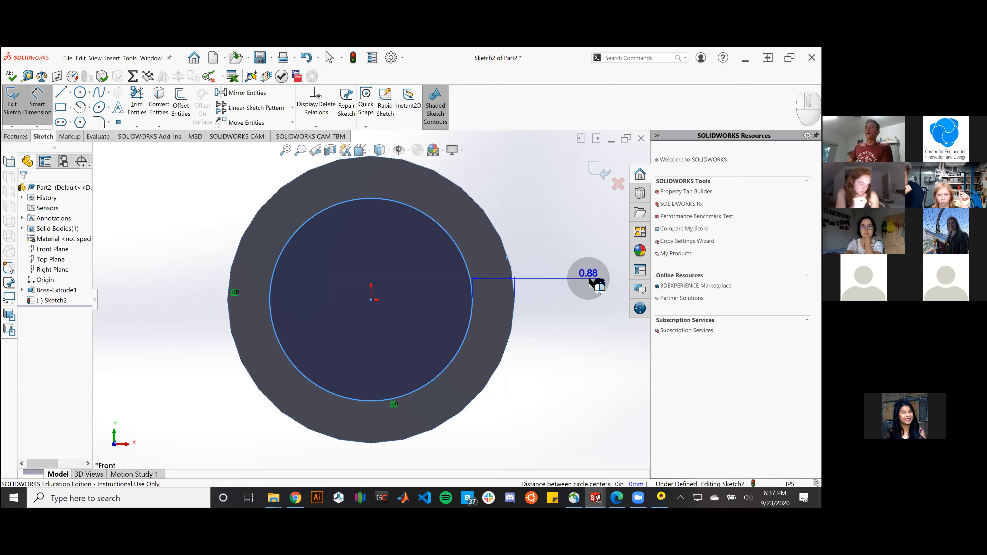
{"action": "left_click", "coordinate": [589, 279]}
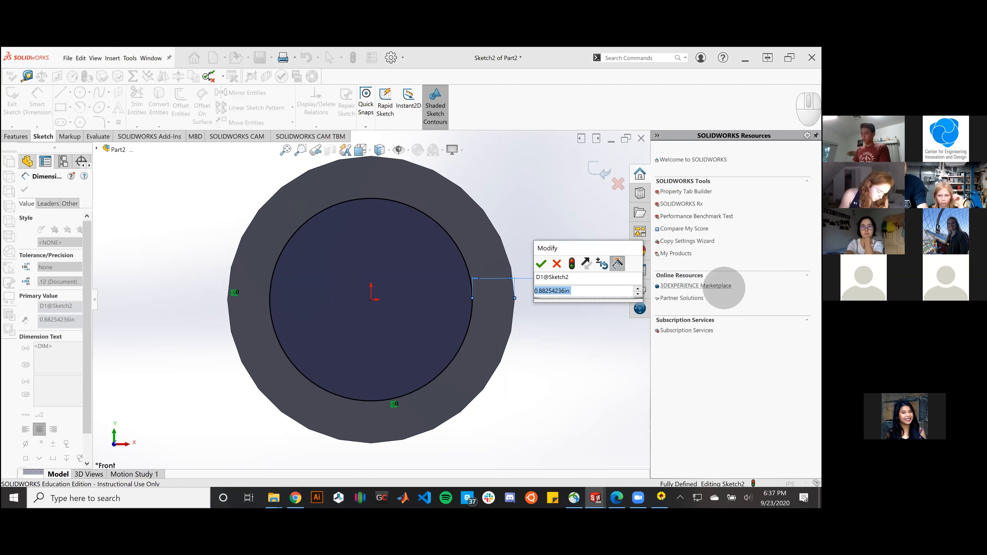
{"action": "type", "text": "0.12"}
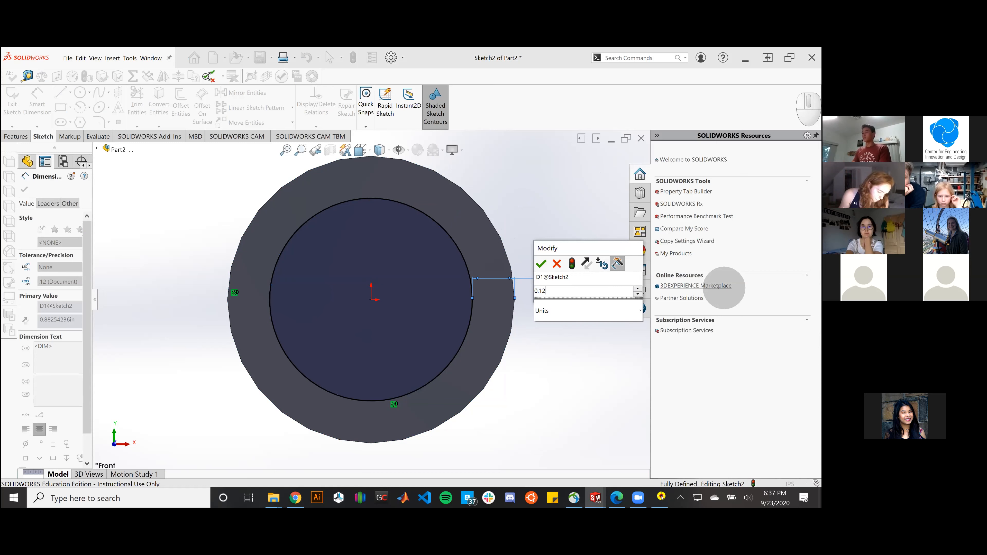
{"action": "type", "text": "5"}
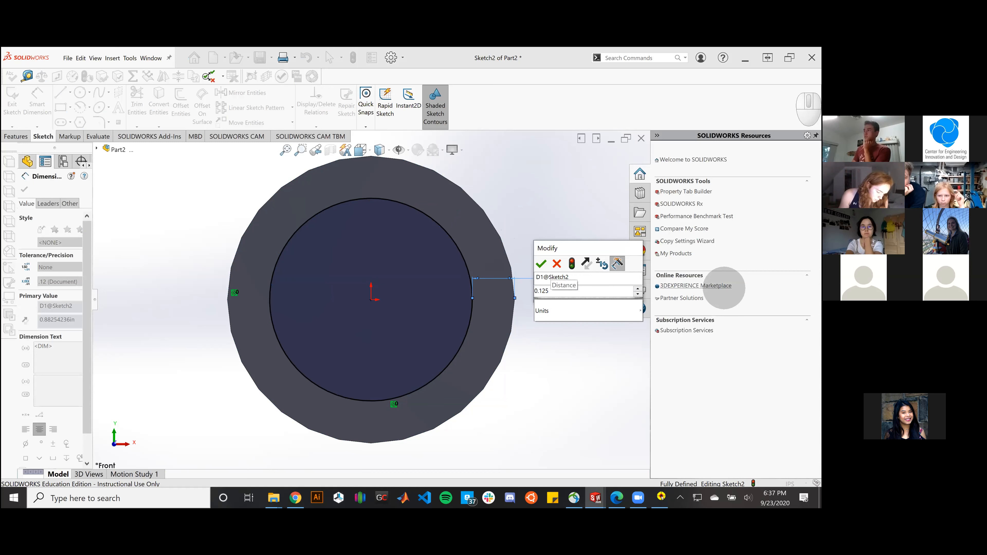
{"action": "key", "text": "Return"}
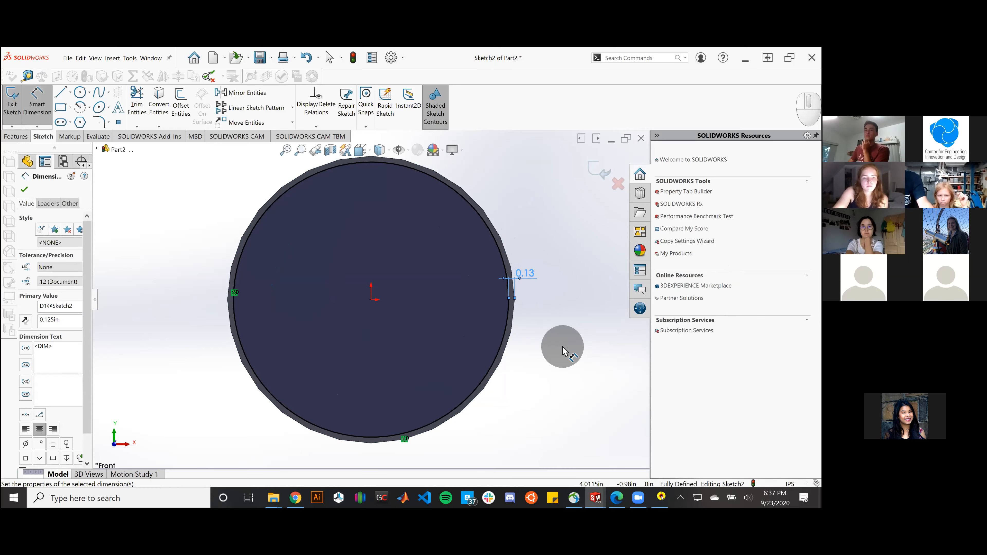
Step: Exit the inner circle's sketch on the cylinder's end face and clear the selection
{"action": "left_click", "coordinate": [13, 114]}
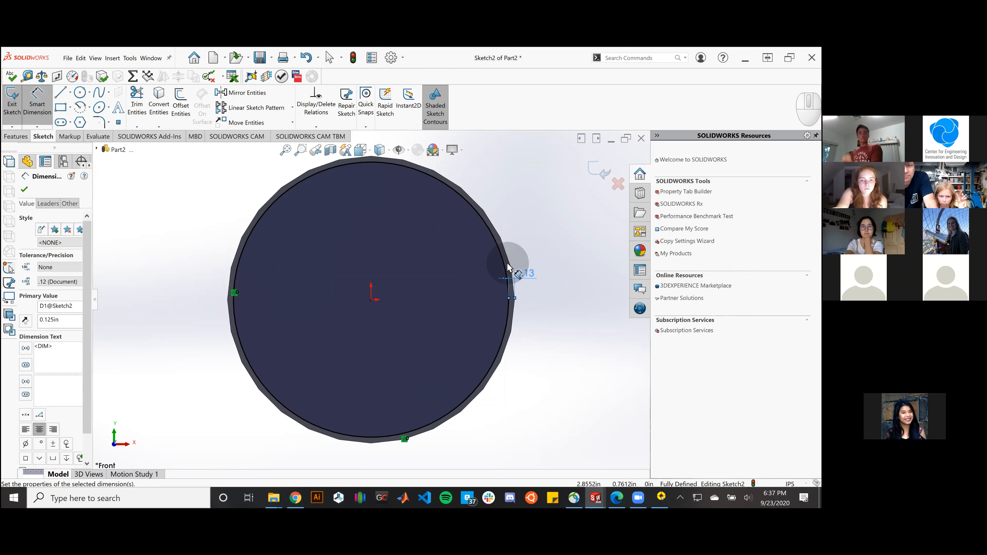
{"action": "left_click", "coordinate": [18, 109]}
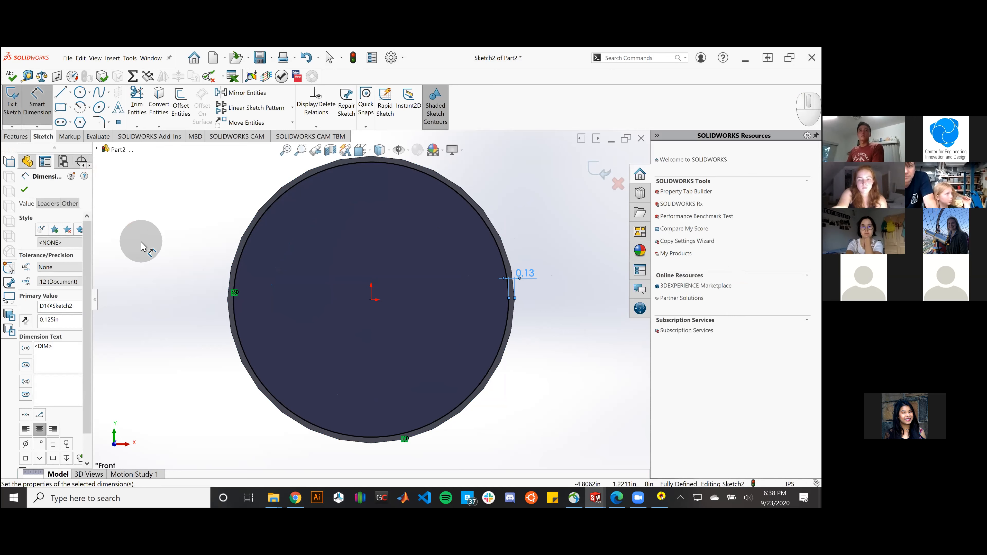
{"action": "left_click", "coordinate": [12, 98]}
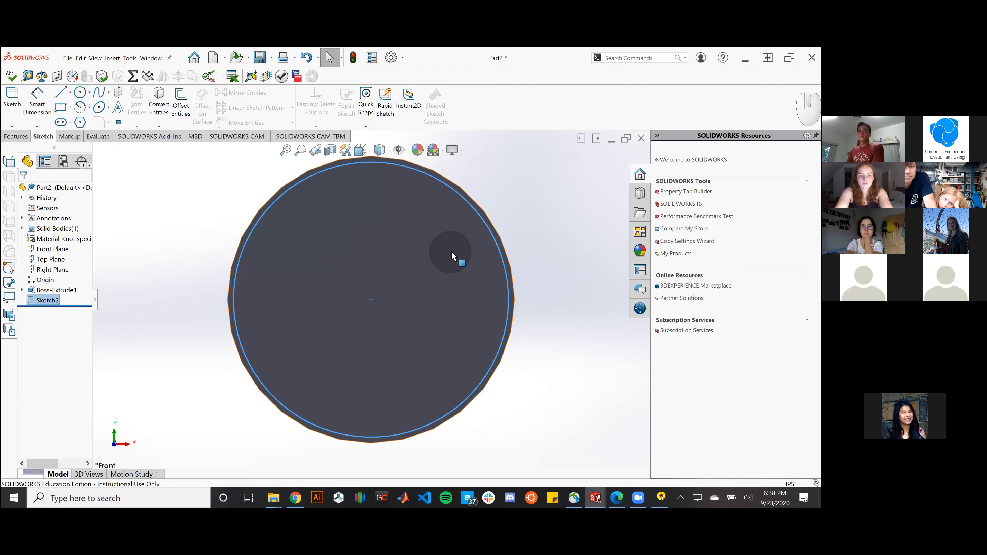
{"action": "scroll", "coordinate": [529, 300], "scroll_direction": "down", "scroll_amount": 1}
{"action": "middle_click_drag", "start_coordinate": [536, 315], "coordinate": [527, 323]}
{"action": "scroll", "coordinate": [320, 243], "scroll_direction": "down", "scroll_amount": 5}
{"action": "middle_click_drag", "start_coordinate": [322, 318], "coordinate": [299, 341]}
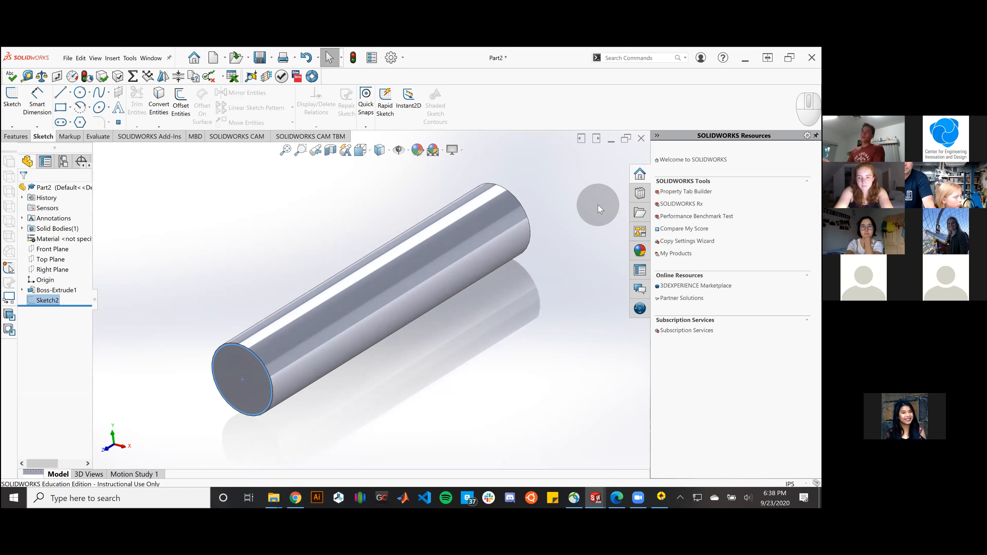
{"action": "left_click", "coordinate": [338, 216]}
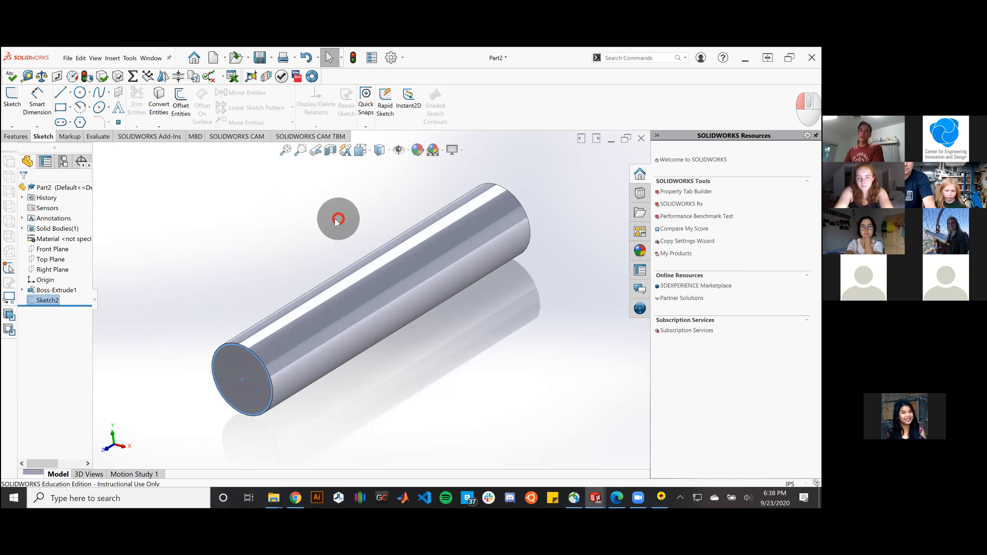
Step: Hollow out the cylinder with an Extruded Cut of the inner circle sketch, using the Through All end condition
{"action": "left_click", "coordinate": [22, 138]}
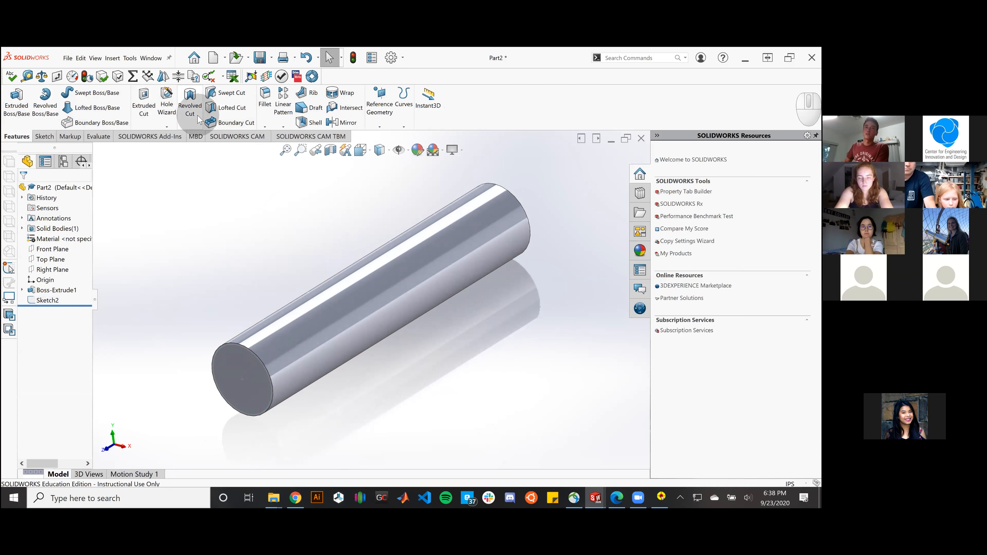
{"action": "left_click", "coordinate": [46, 301]}
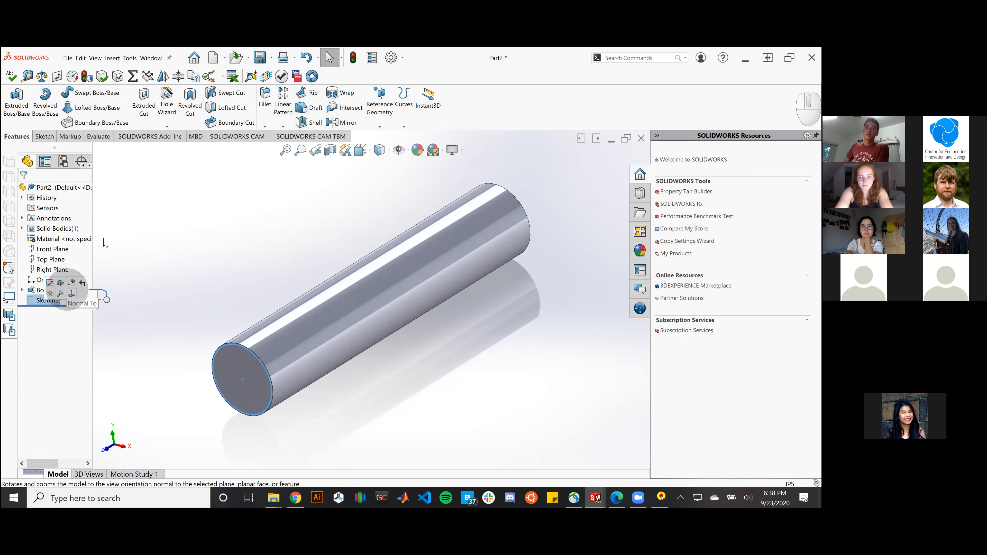
{"action": "left_click", "coordinate": [141, 106]}
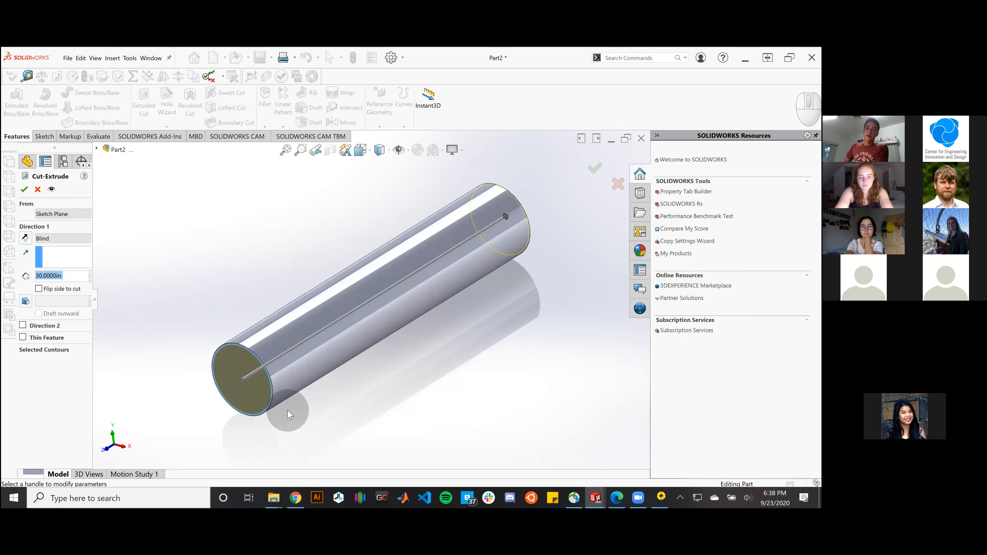
{"action": "scroll", "coordinate": [241, 392], "scroll_direction": "down", "scroll_amount": 3}
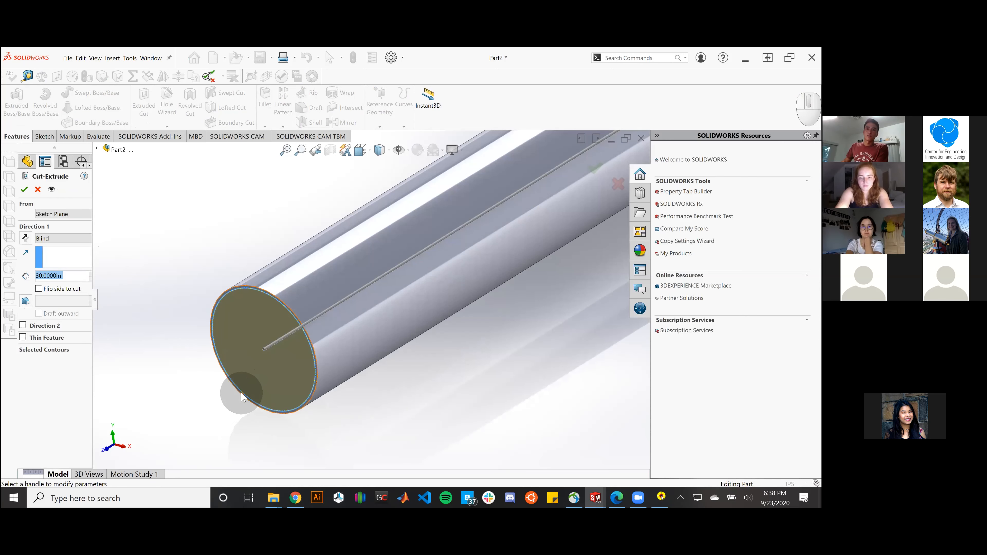
{"action": "scroll", "coordinate": [241, 397], "scroll_direction": "down", "scroll_amount": 2}
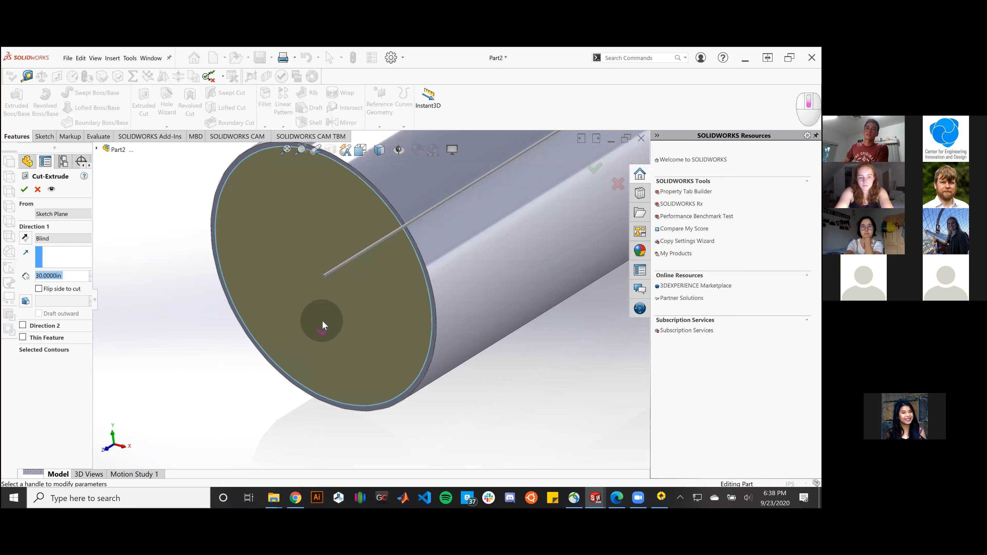
{"action": "scroll", "coordinate": [322, 321], "scroll_direction": "up", "scroll_amount": 5}
{"action": "middle_click_drag", "start_coordinate": [439, 344], "coordinate": [319, 427]}
{"action": "middle_click_drag", "start_coordinate": [389, 397], "coordinate": [90, 259]}
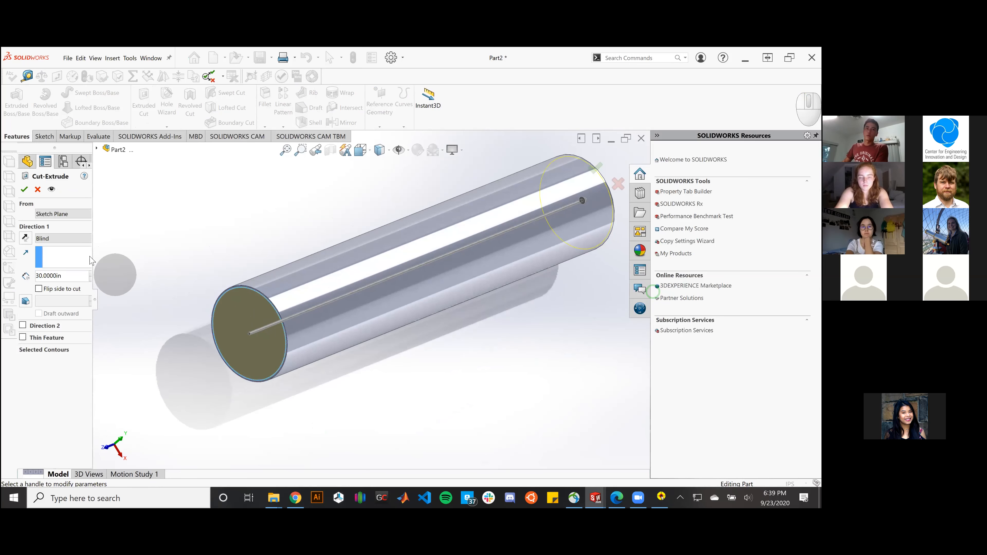
{"action": "left_click", "coordinate": [69, 243]}
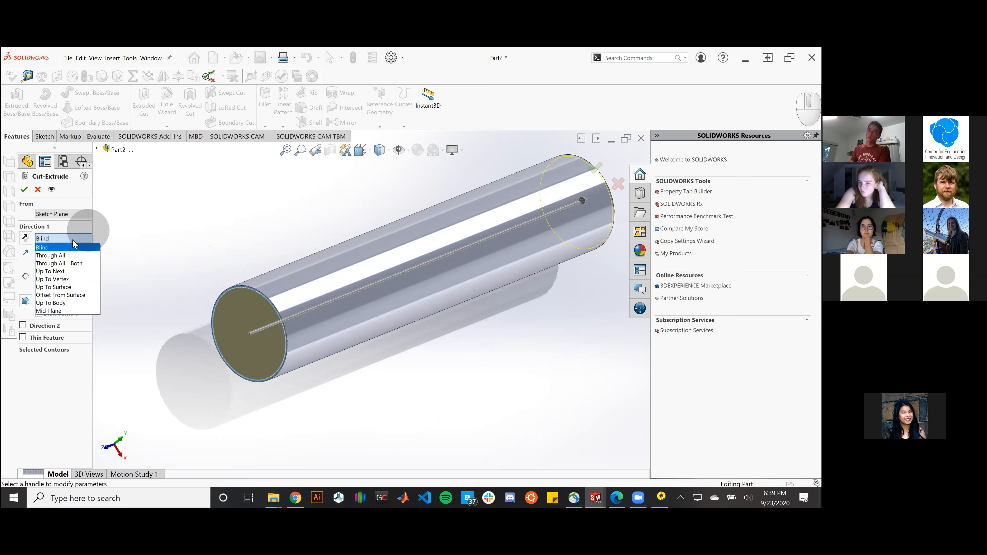
{"action": "left_click", "coordinate": [57, 225]}
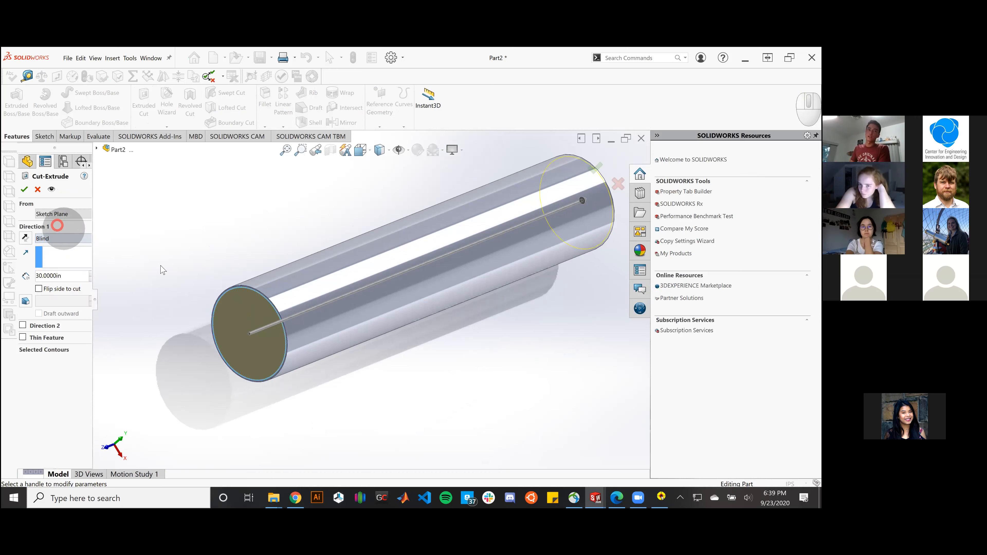
{"action": "left_click", "coordinate": [45, 240]}
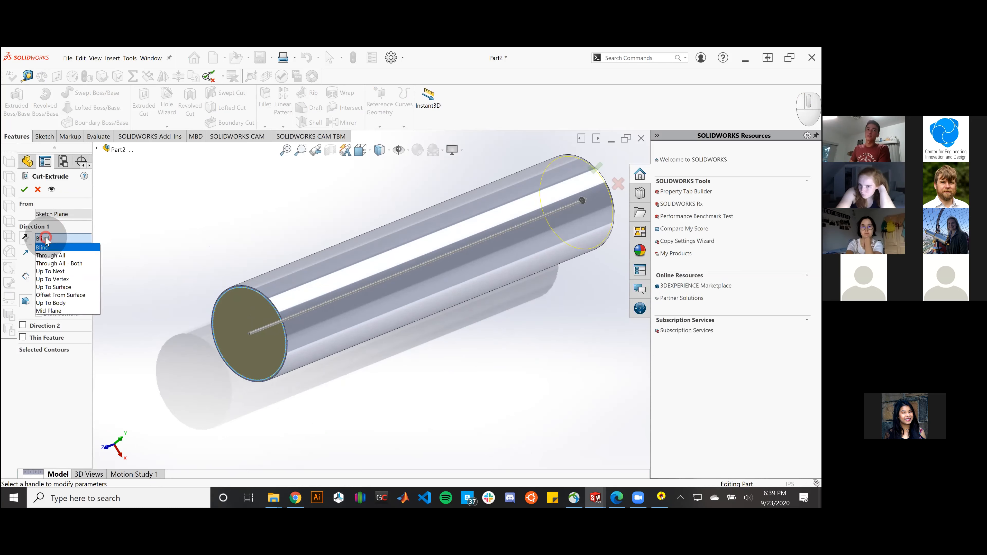
{"action": "left_click", "coordinate": [50, 256]}
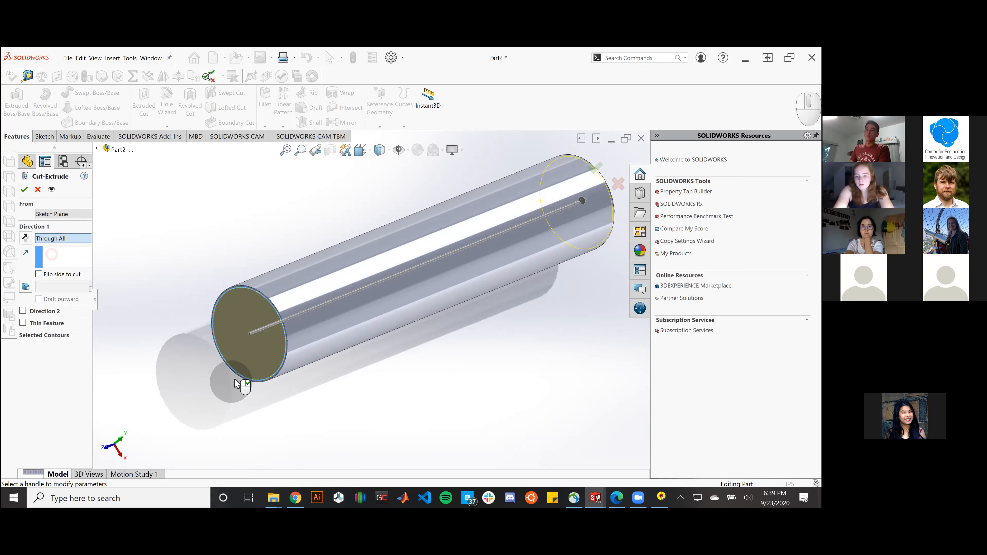
{"action": "scroll", "coordinate": [233, 385], "scroll_direction": "down", "scroll_amount": 2}
{"action": "left_click", "coordinate": [389, 284]}
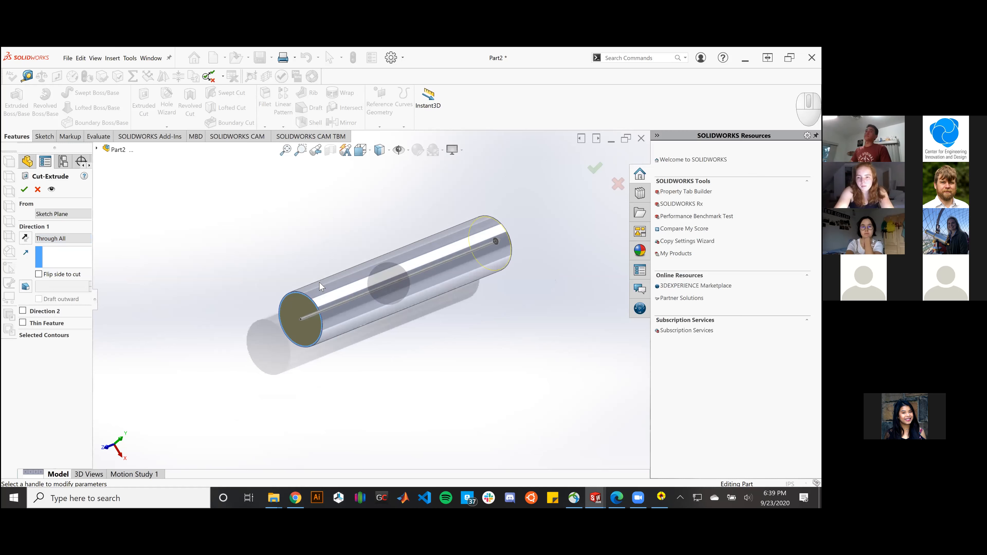
{"action": "left_click", "coordinate": [24, 189]}
{"action": "middle_click_drag", "start_coordinate": [355, 451], "coordinate": [414, 241]}
{"action": "middle_click_drag", "start_coordinate": [414, 296], "coordinate": [276, 245]}
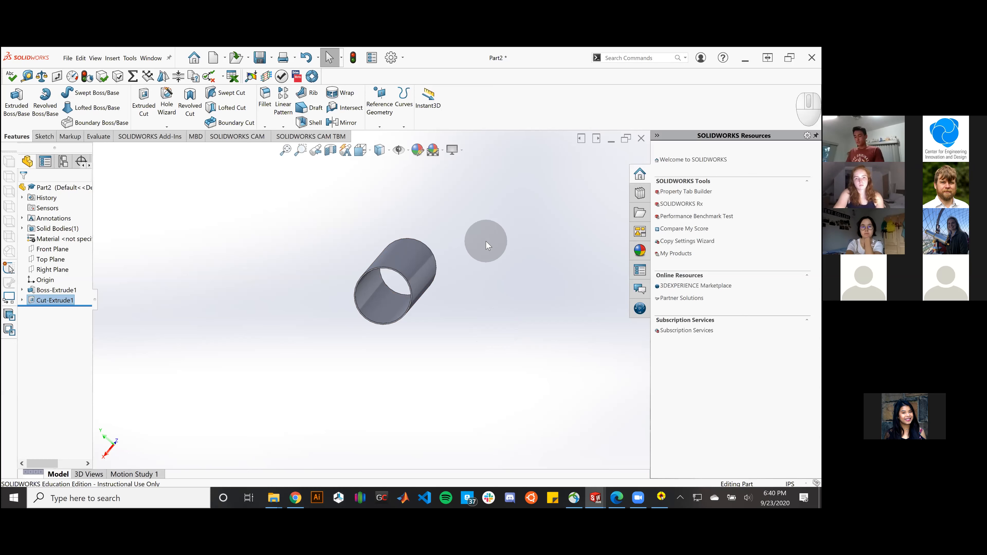
Step: Try to save the part on the Desktop under the file name Top Tube
{"action": "key", "text": "ctrl"}
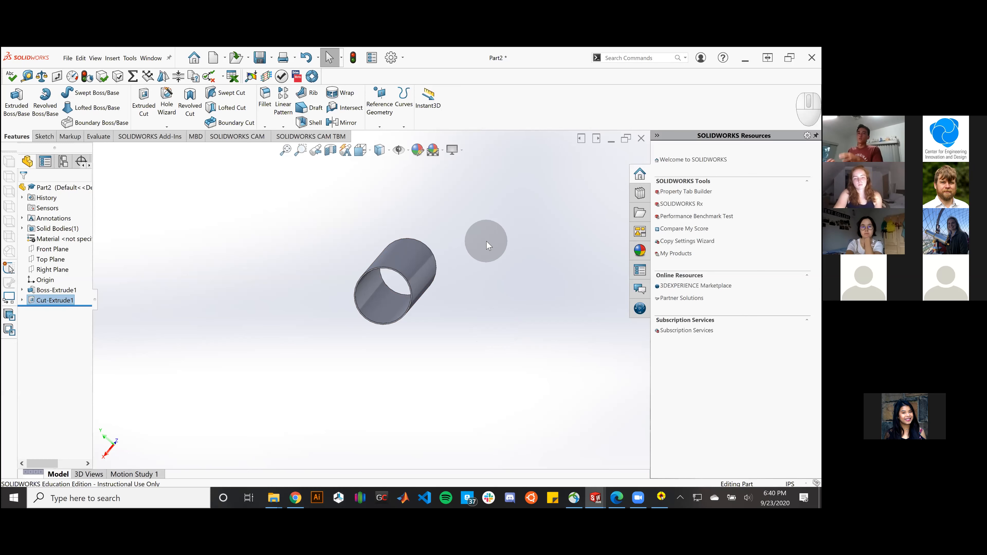
{"action": "key", "text": "ctrl+s"}
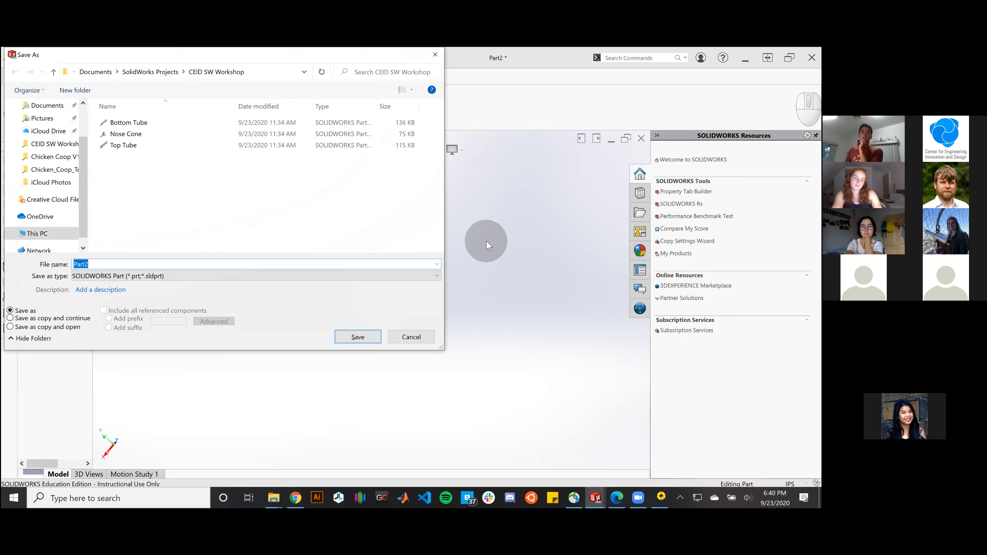
{"action": "scroll", "coordinate": [27, 152], "scroll_direction": "up", "scroll_amount": 2}
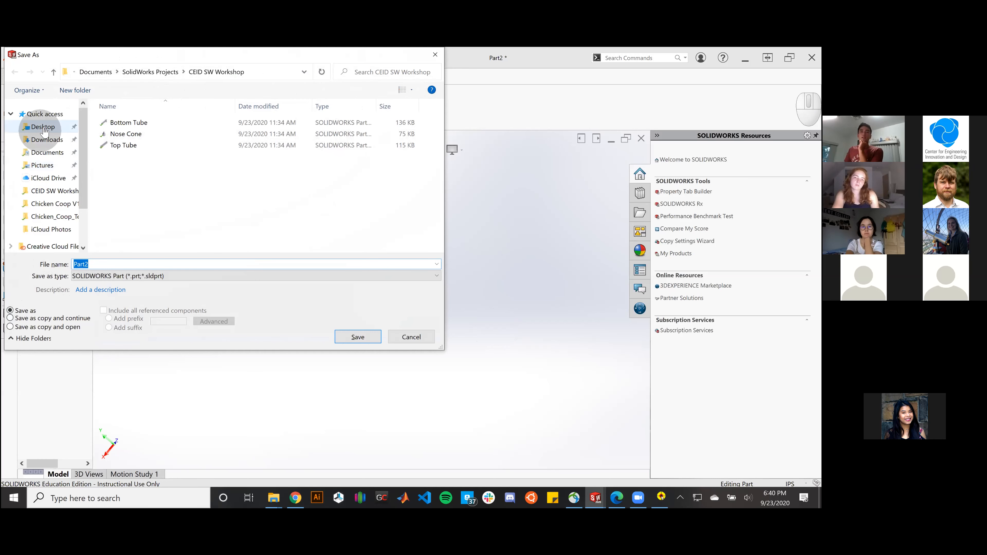
{"action": "left_click", "coordinate": [43, 127]}
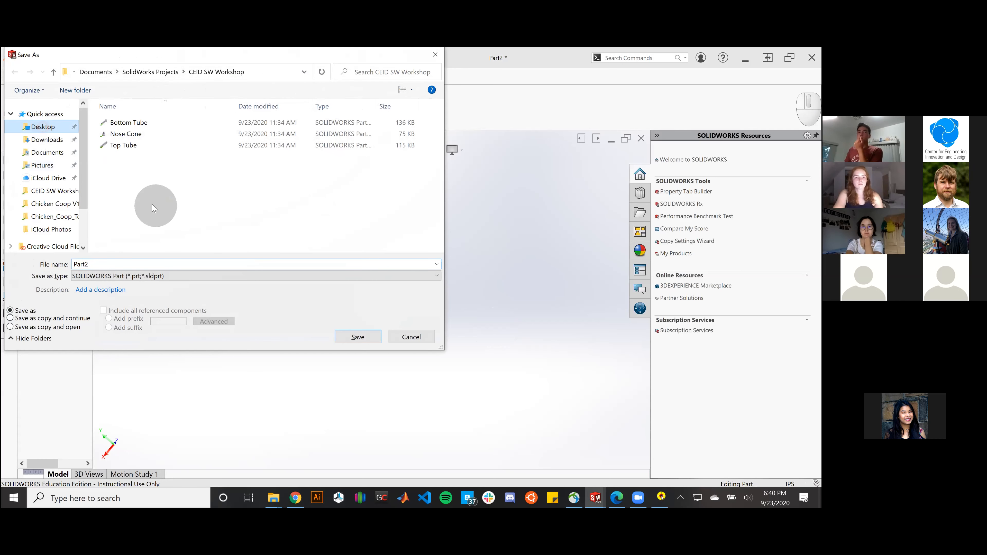
{"action": "left_click_drag", "start_coordinate": [126, 266], "coordinate": [60, 279]}
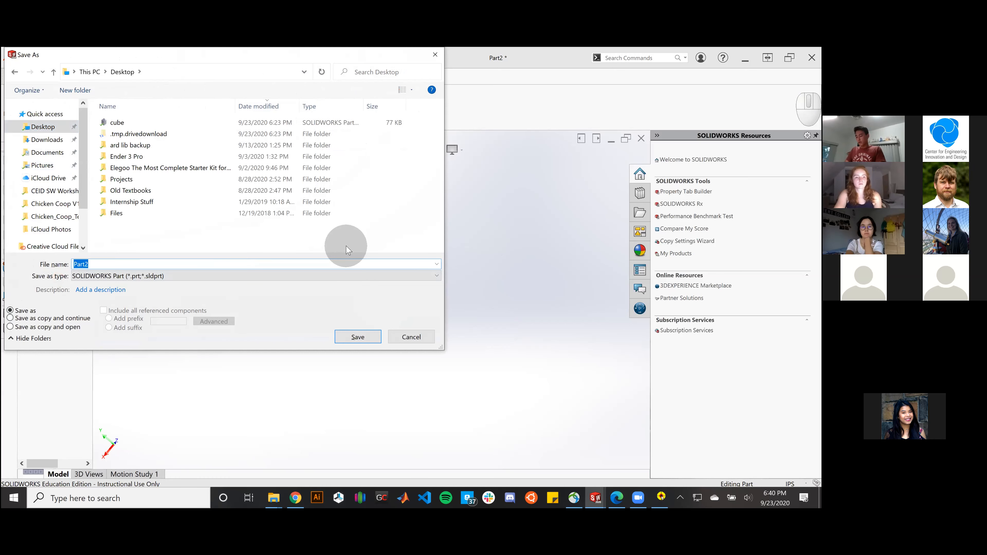
{"action": "type", "text": "Top Tube"}
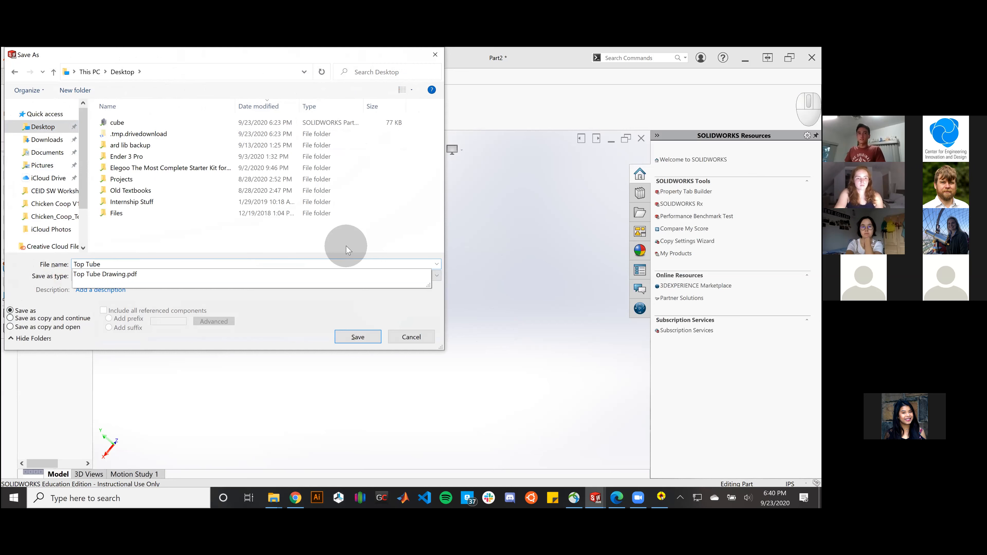
{"action": "key", "text": "Return"}
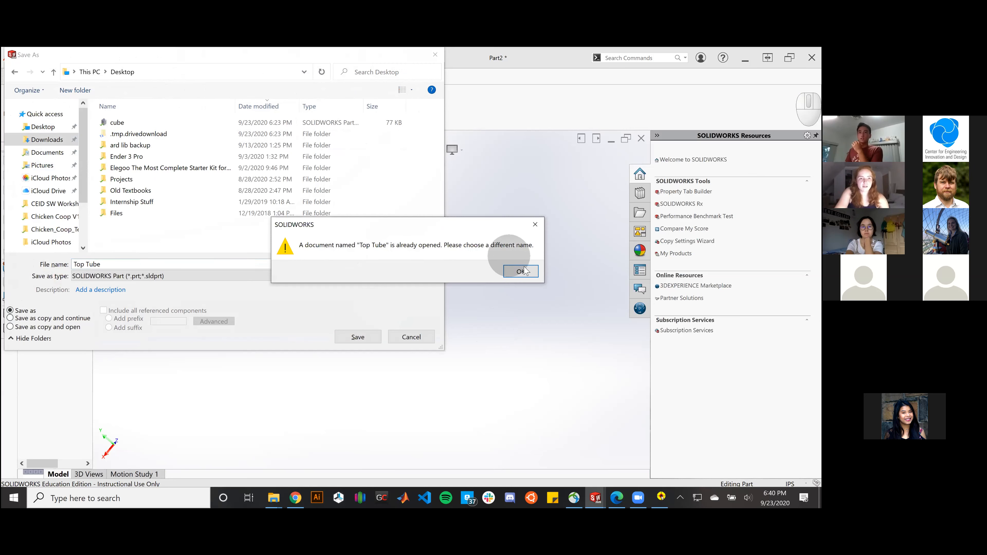
{"action": "left_click", "coordinate": [522, 271]}
Step: Change the file name to Rocket Top Tube and save the part on the Desktop
{"action": "left_click", "coordinate": [191, 268]}
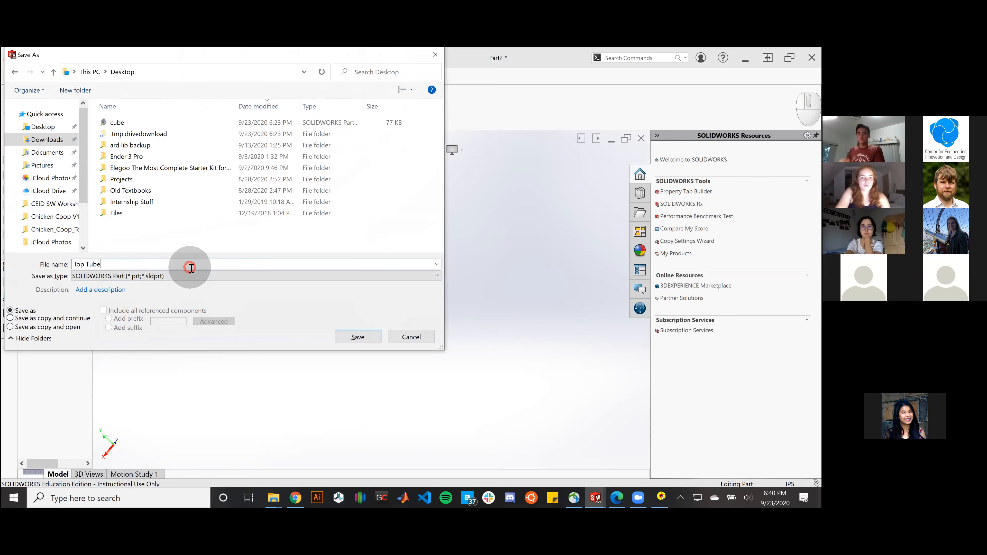
{"action": "type", "text": "Rocket"}
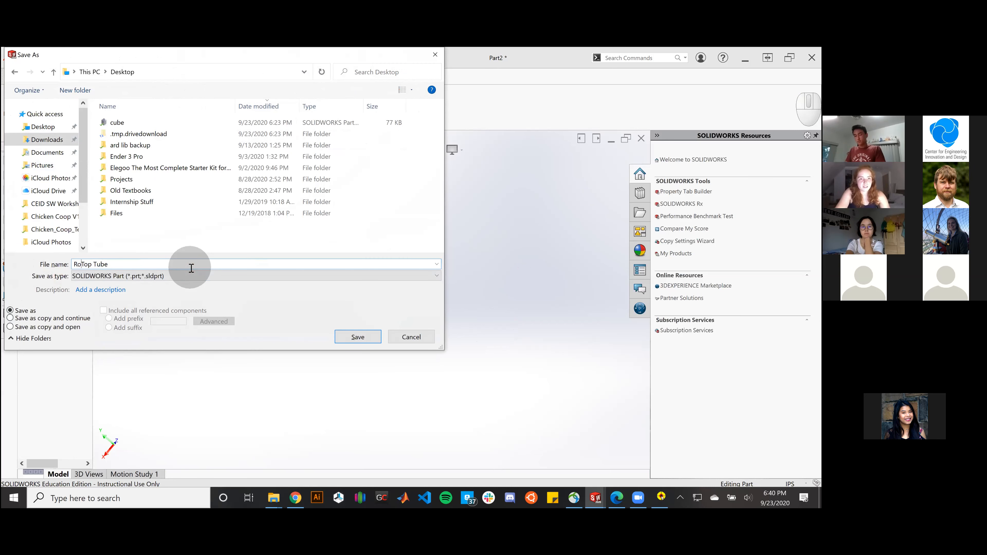
{"action": "key", "text": "Return"}
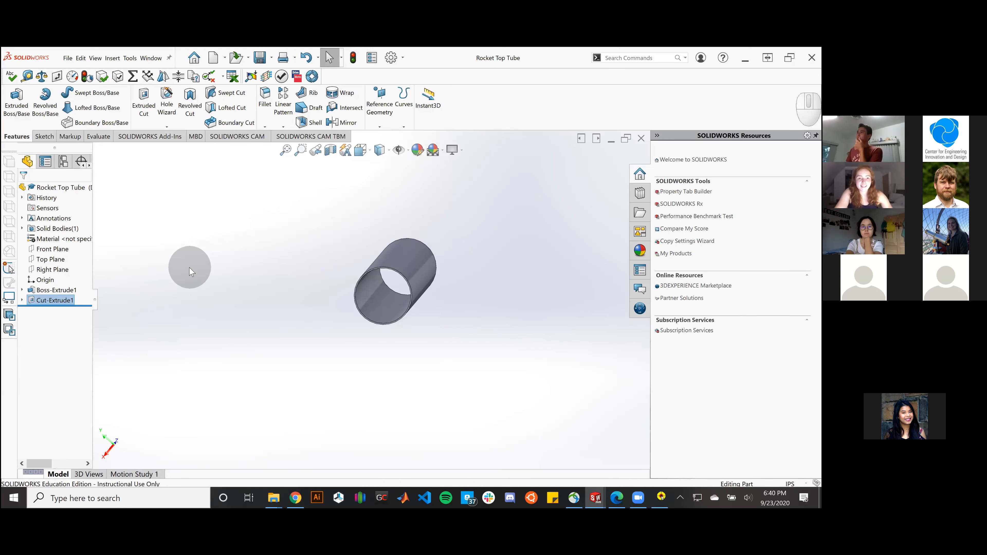
{"action": "left_click", "coordinate": [227, 268]}
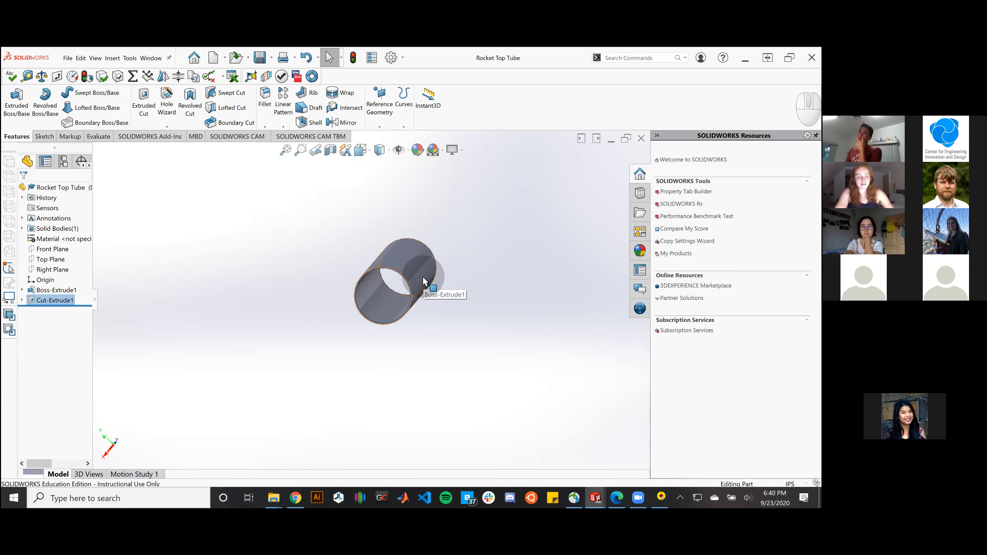
Step: Inspect the finished tube from the side, dismiss the licence reminder and clear the selection
{"action": "middle_click_drag", "start_coordinate": [461, 304], "coordinate": [337, 385]}
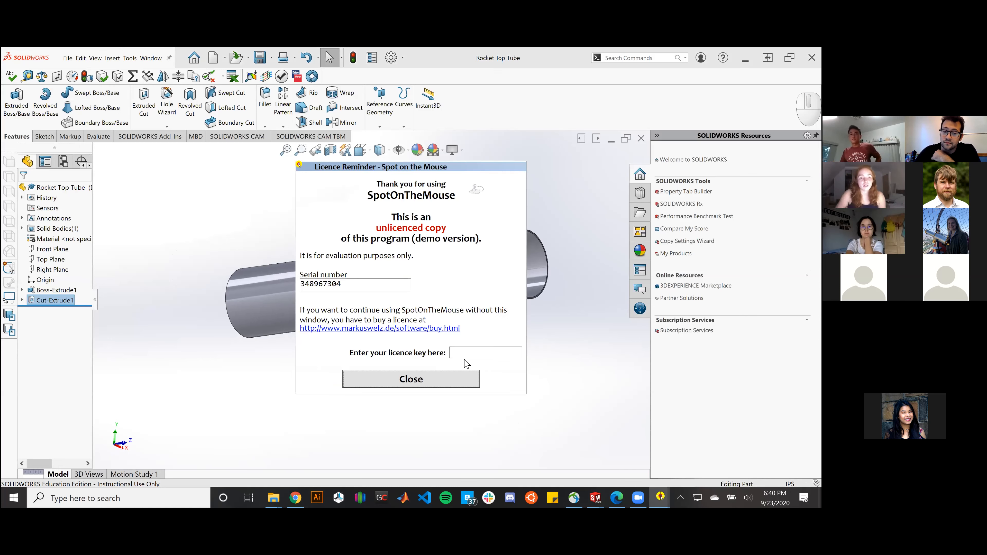
{"action": "left_click", "coordinate": [397, 382]}
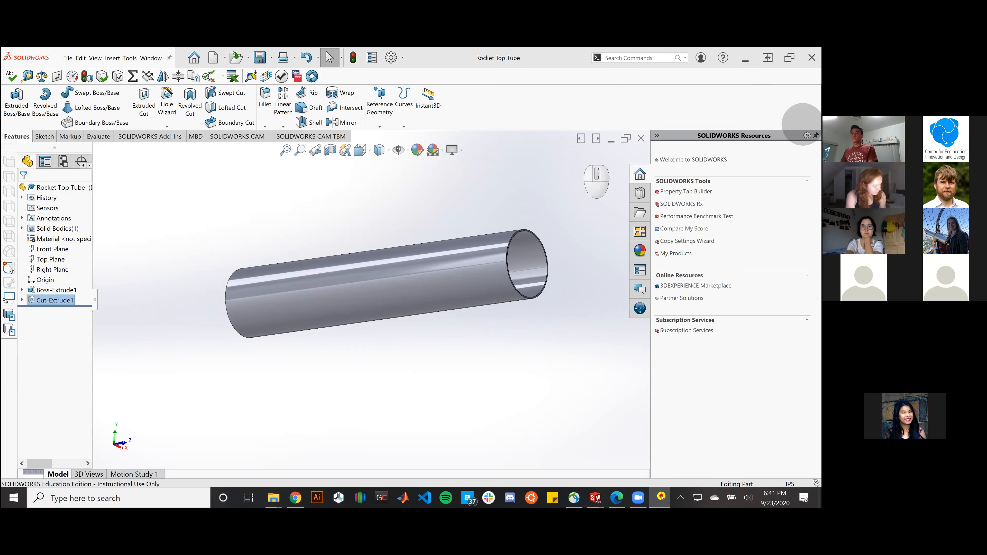
{"action": "left_click", "coordinate": [451, 363]}
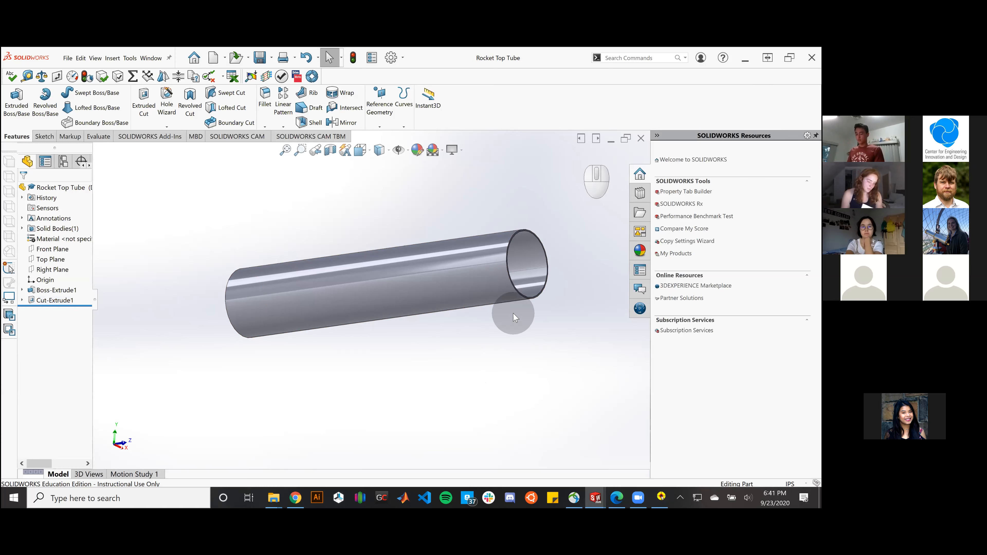
Step: Look through the open documents and switch to the Rocket Assembly model
{"action": "key", "text": "ctrl"}
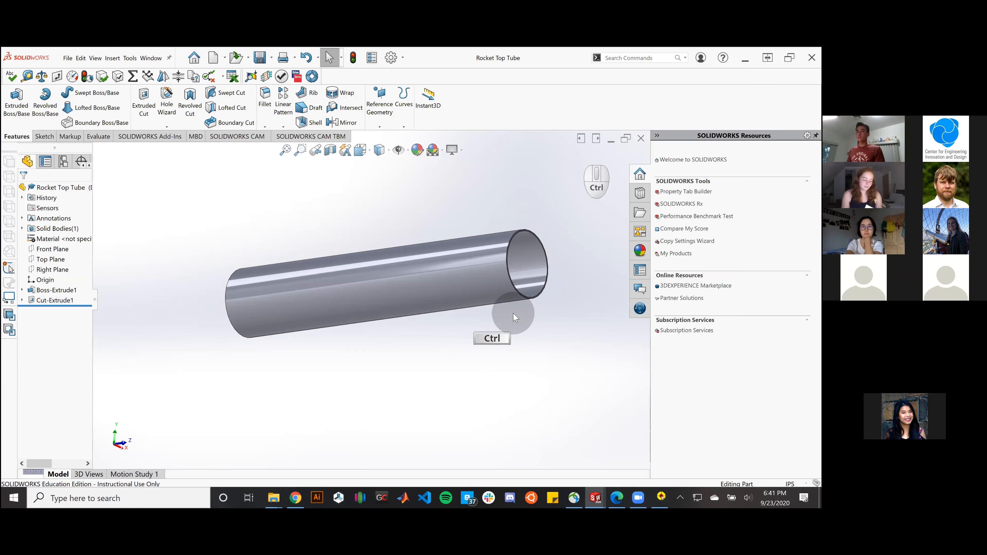
{"action": "key", "text": "ctrl+Tab"}
{"action": "key", "text": "ctrl+Tab"}
{"action": "key", "text": "ctrl+Tab"}
{"action": "key", "text": "ctrl+Tab"}
{"action": "key", "text": "ctrl+Tab"}
{"action": "key", "text": "ctrl+Tab"}
{"action": "key", "text": "ctrl+Tab"}
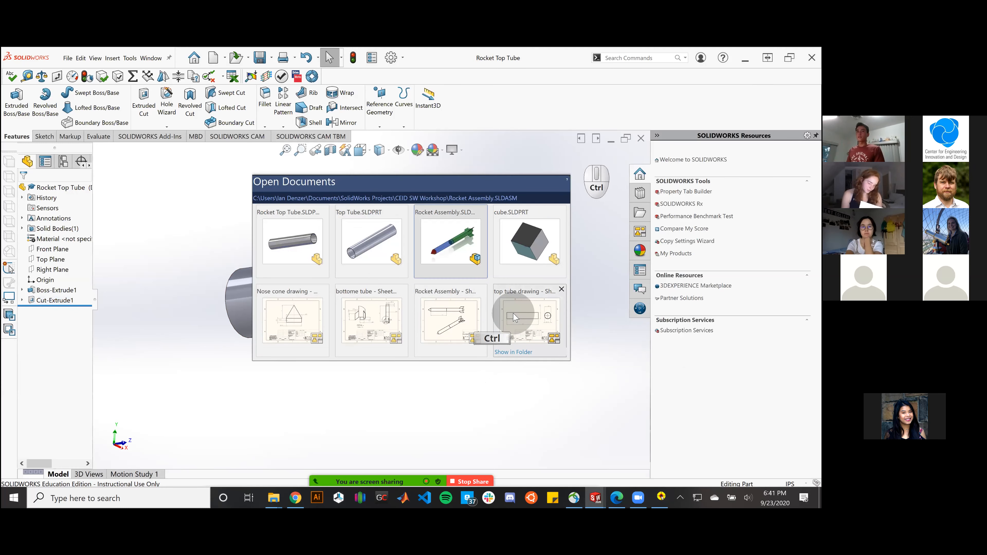
{"action": "key", "text": "ctrl+Tab"}
{"action": "key", "text": "ctrl+Tab"}
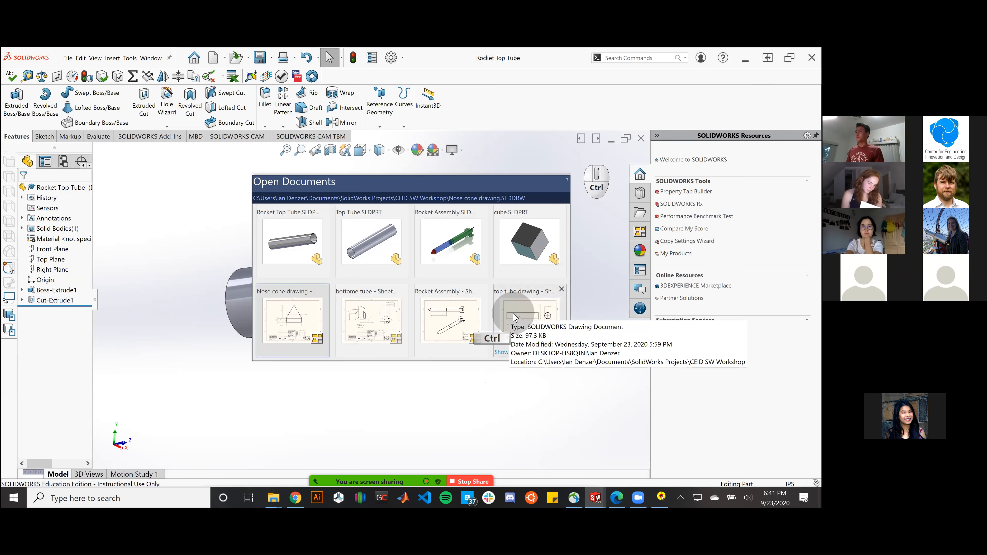
{"action": "key", "text": "ctrl+Tab"}
{"action": "key", "text": "ctrl+Tab"}
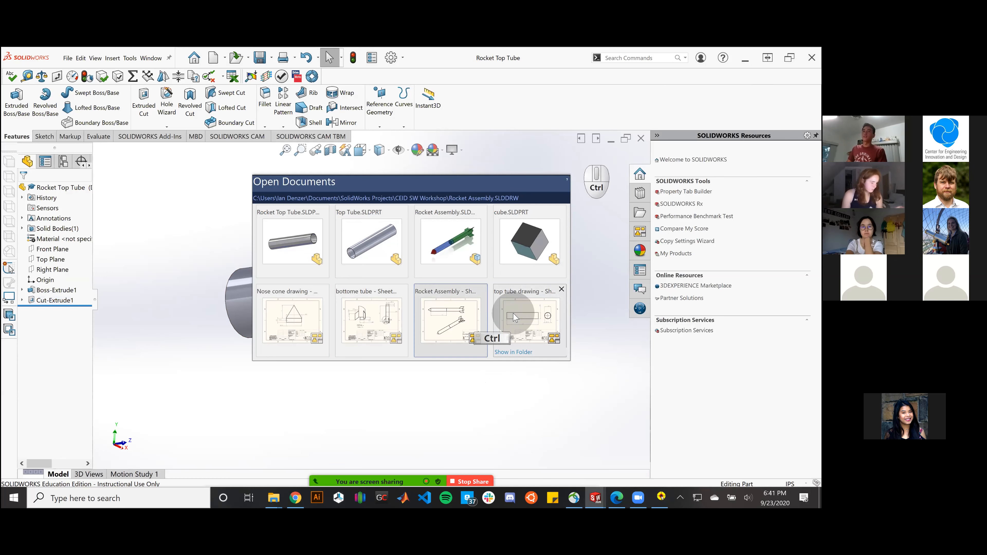
{"action": "key", "text": "ctrl+Tab"}
{"action": "key", "text": "ctrl+Tab"}
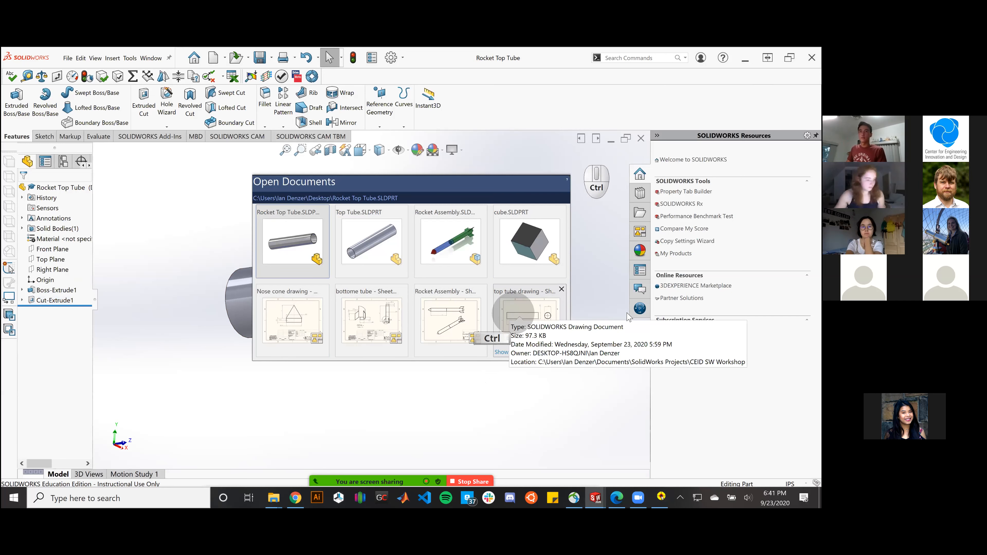
{"action": "key", "text": "ctrl+Tab"}
{"action": "key", "text": "ctrl+Tab"}
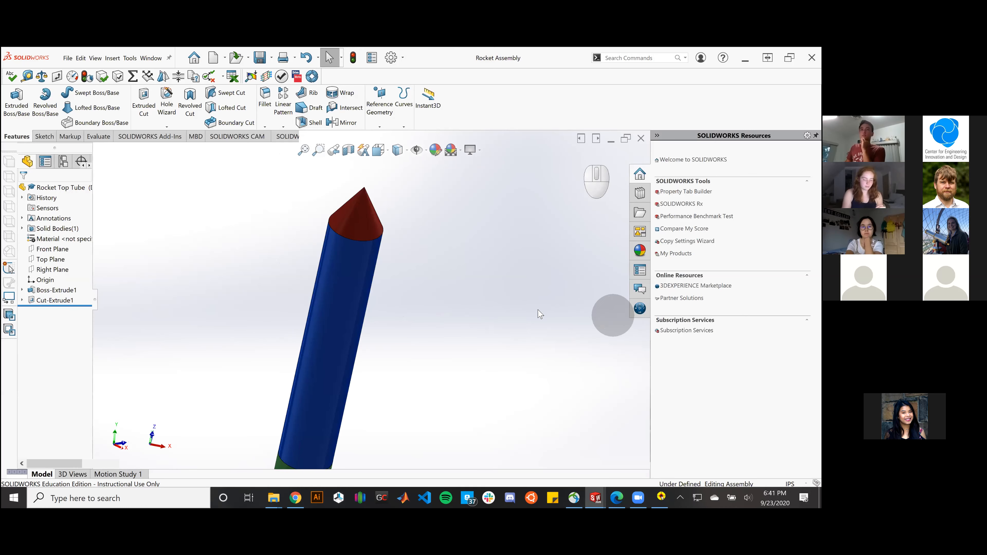
Step: Open the Nose Cone component from the assembly as its own part document
{"action": "left_click", "coordinate": [348, 200]}
{"action": "right_click", "coordinate": [347, 202]}
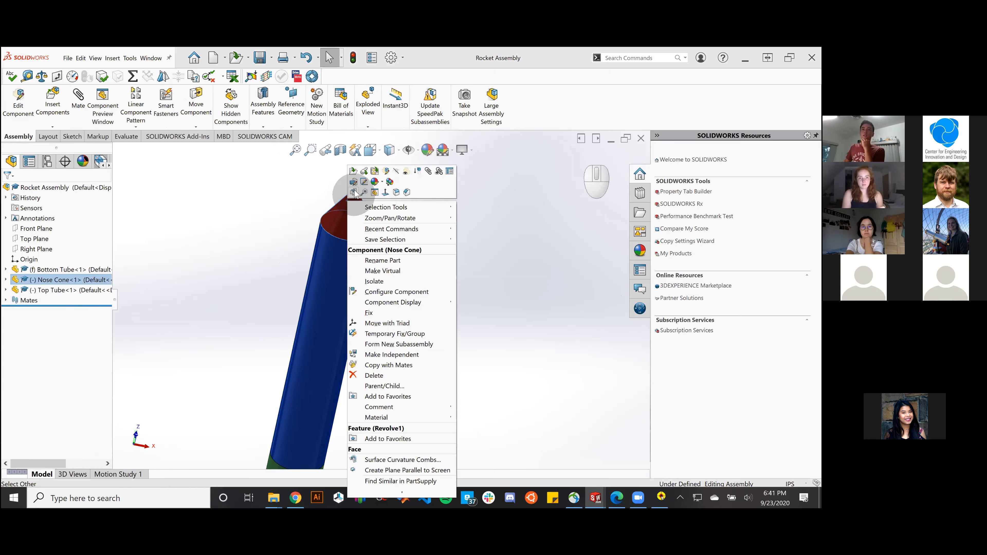
{"action": "left_click", "coordinate": [353, 172]}
{"action": "left_click", "coordinate": [426, 294]}
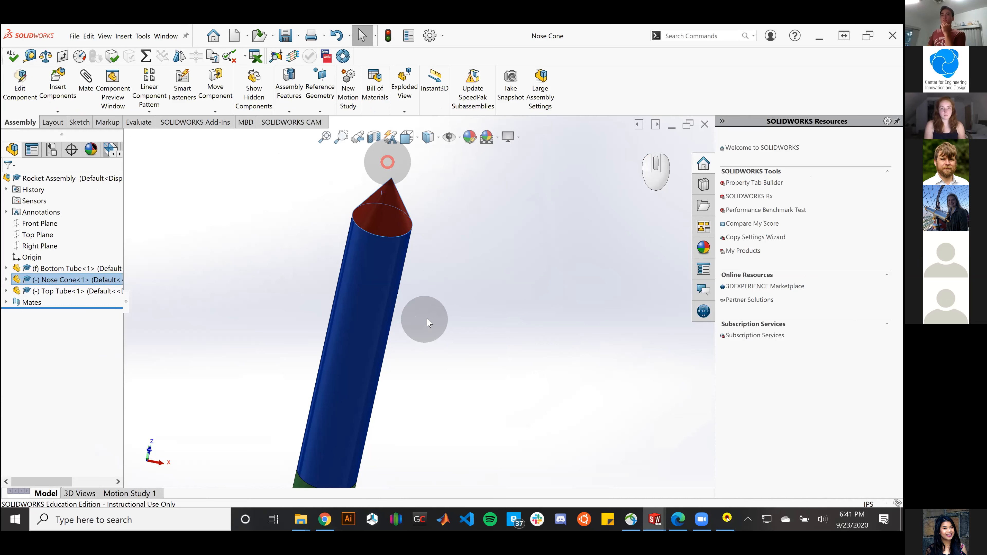
Step: Examine the nose cone's underside, the small step at its rim and its overall shape
{"action": "middle_click_drag", "start_coordinate": [642, 290], "coordinate": [482, 261]}
{"action": "scroll", "coordinate": [475, 268], "scroll_direction": "up", "scroll_amount": 5}
{"action": "scroll", "coordinate": [423, 265], "scroll_direction": "up", "scroll_amount": 1}
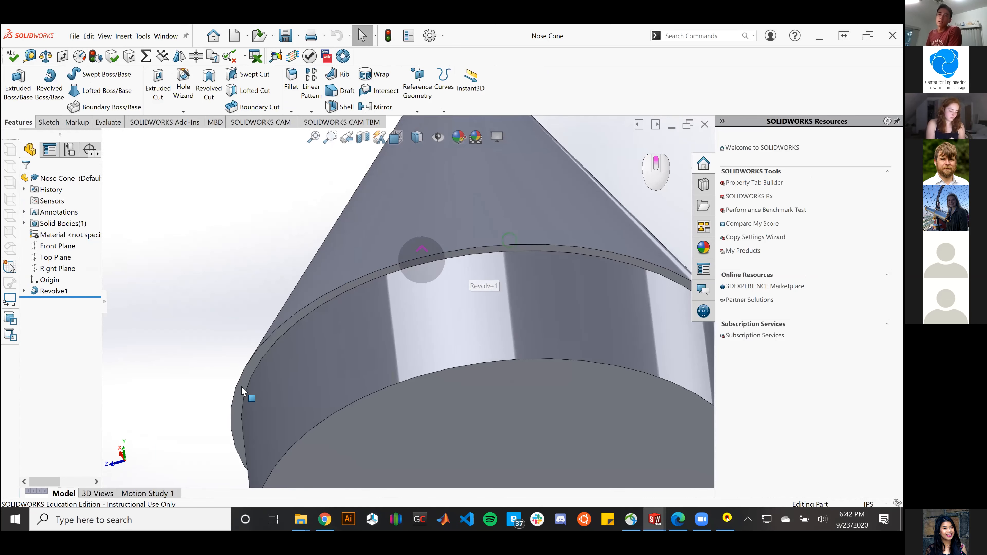
{"action": "left_click", "coordinate": [245, 402]}
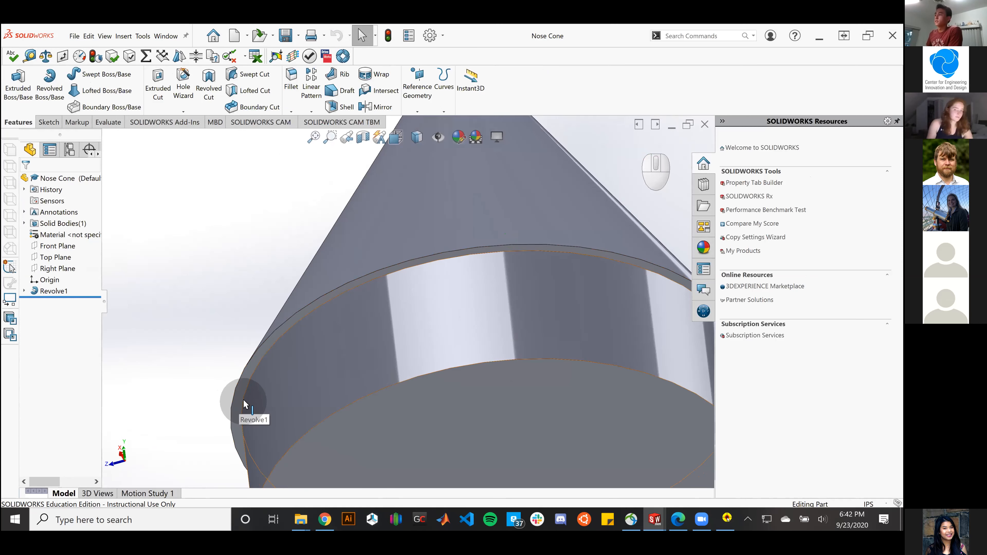
{"action": "scroll", "coordinate": [243, 391], "scroll_direction": "down", "scroll_amount": 6}
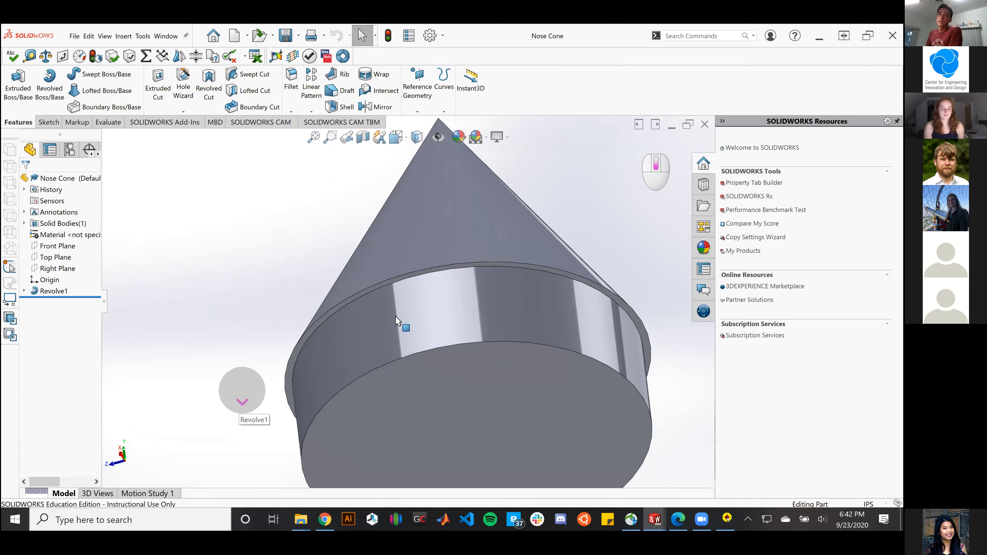
{"action": "middle_click_drag", "start_coordinate": [392, 316], "coordinate": [450, 419]}
{"action": "scroll", "coordinate": [556, 407], "scroll_direction": "down", "scroll_amount": 3}
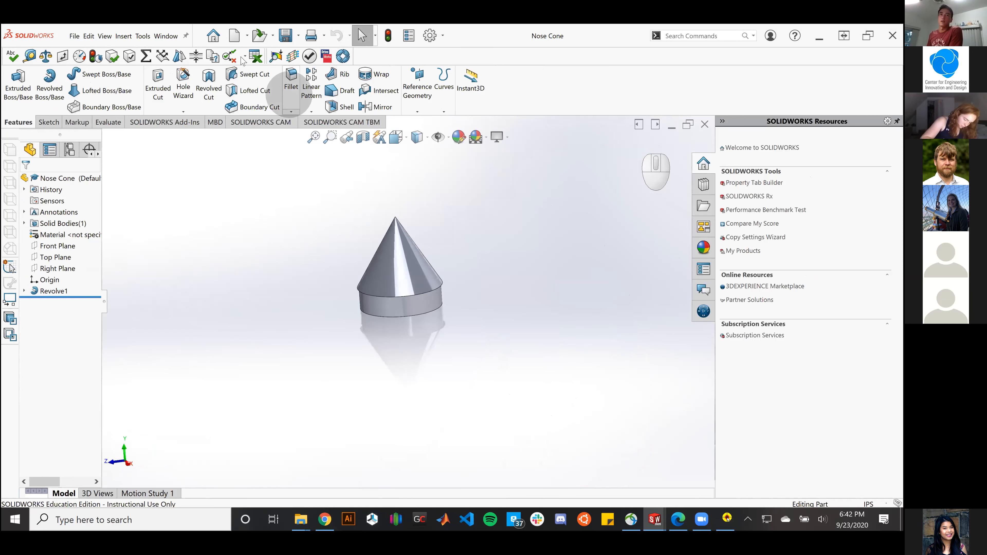
Step: Create a new part document and start a sketch on the Front Plane
{"action": "left_click", "coordinate": [235, 38]}
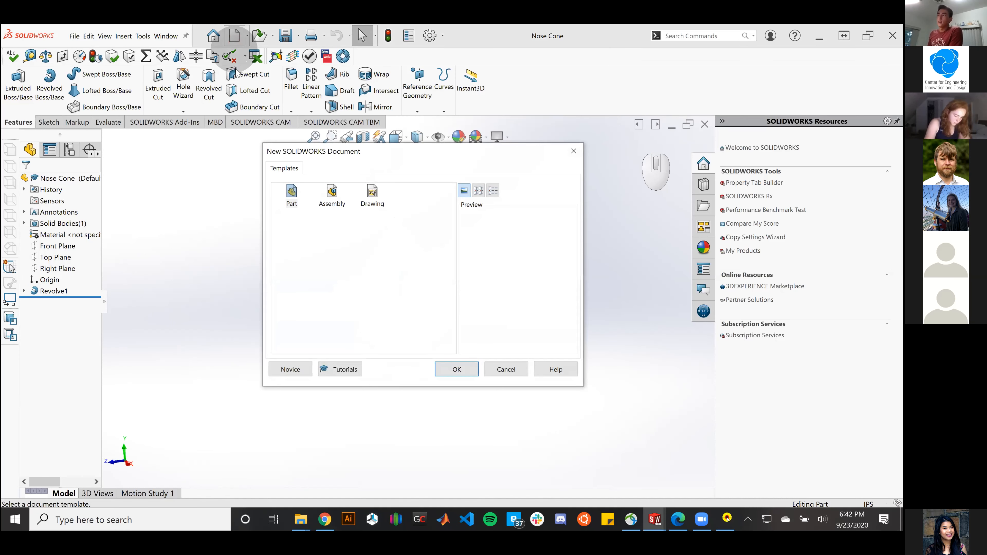
{"action": "left_click", "coordinate": [288, 193]}
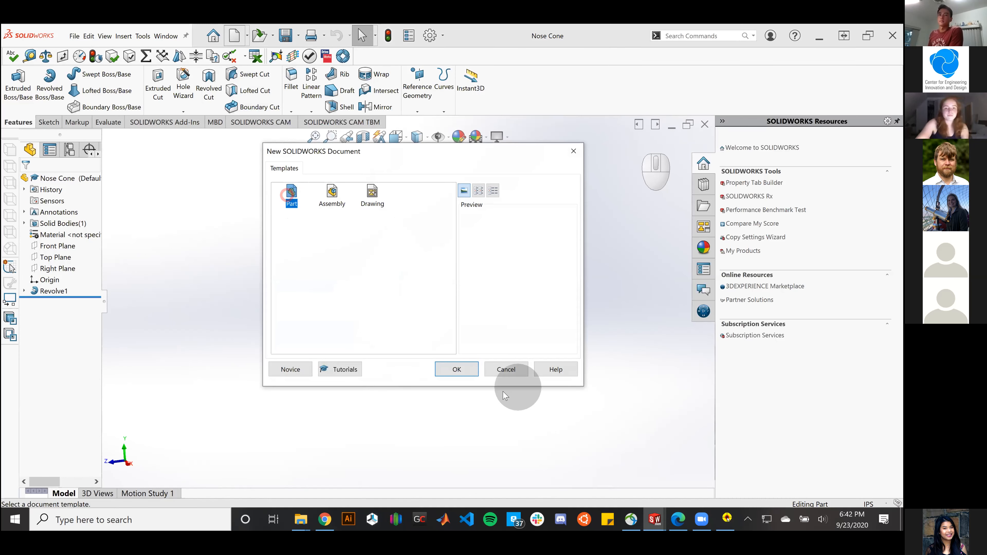
{"action": "left_click", "coordinate": [453, 368]}
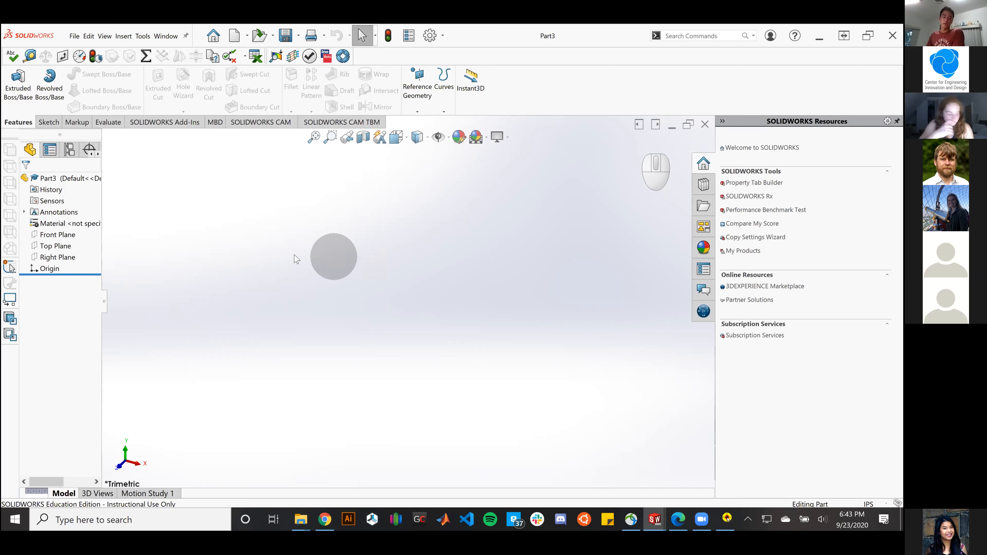
{"action": "left_click", "coordinate": [48, 123]}
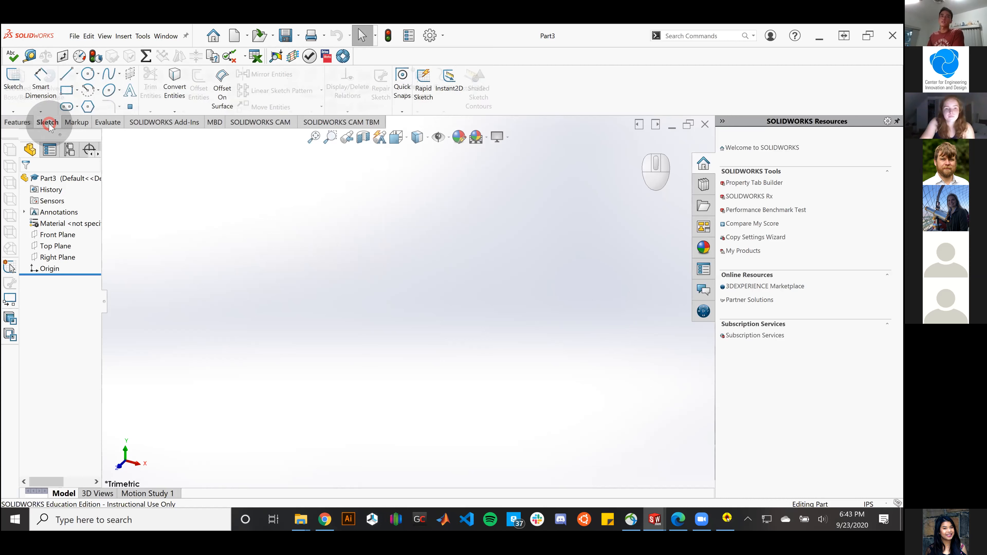
{"action": "left_click", "coordinate": [14, 94]}
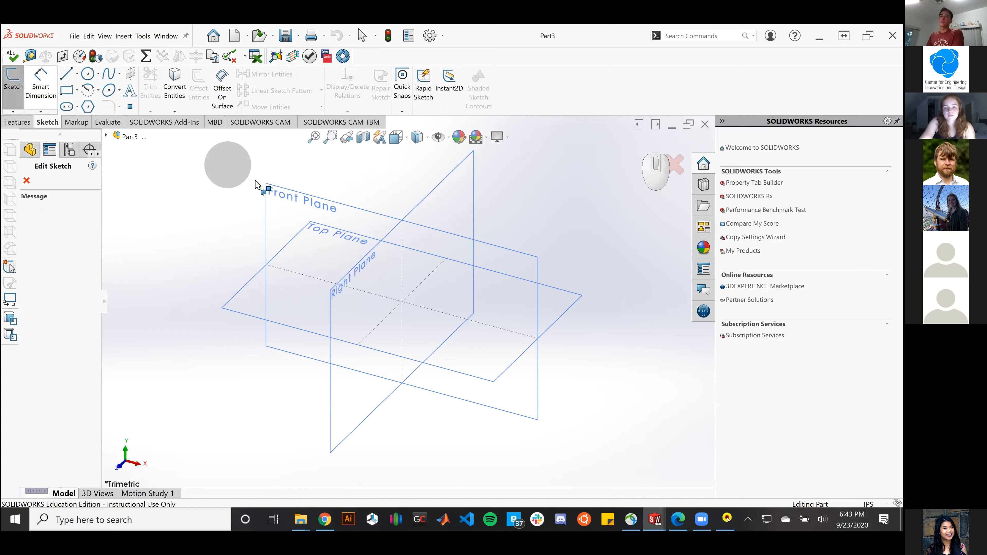
{"action": "left_click", "coordinate": [278, 194]}
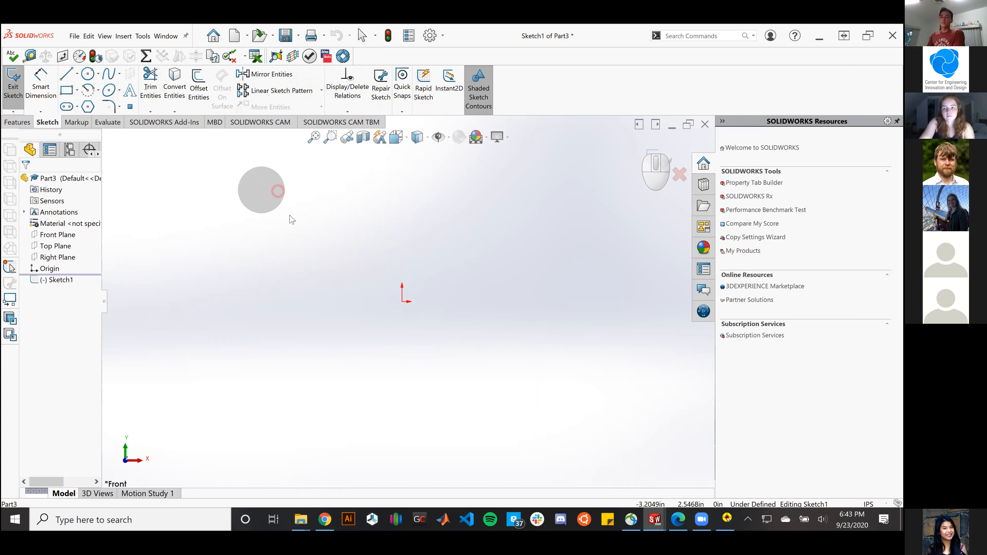
Step: Switch to the Edge browser to examine the nose cone drawing's dimensions, and return to the SOLIDWORKS sketch
{"action": "left_click", "coordinate": [680, 519]}
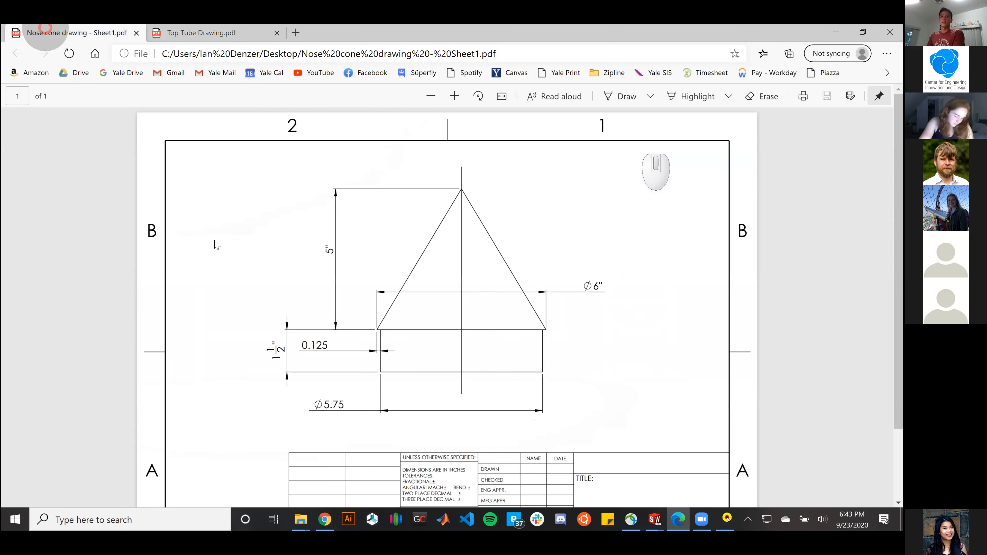
{"action": "scroll", "coordinate": [417, 311], "scroll_direction": "up", "scroll_amount": 1}
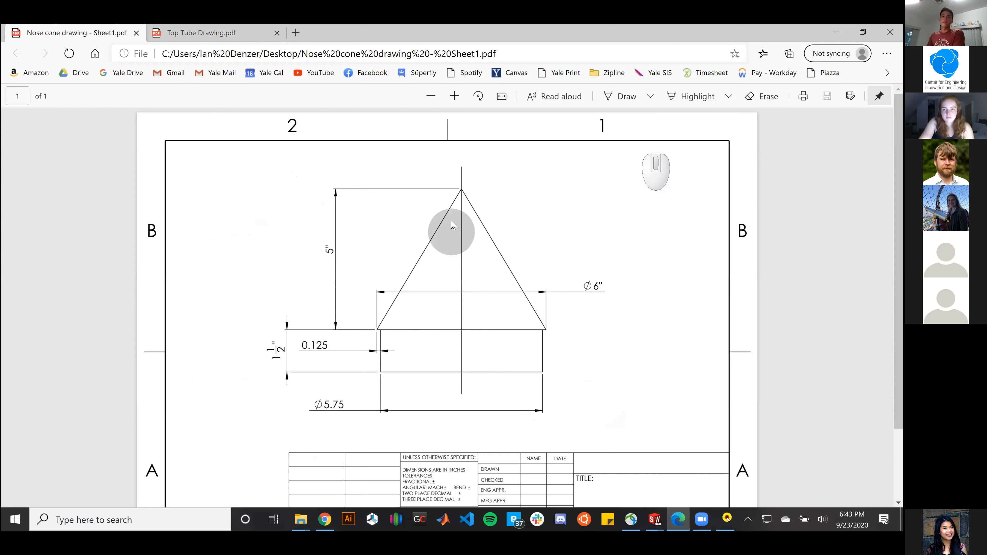
{"action": "left_click", "coordinate": [387, 227]}
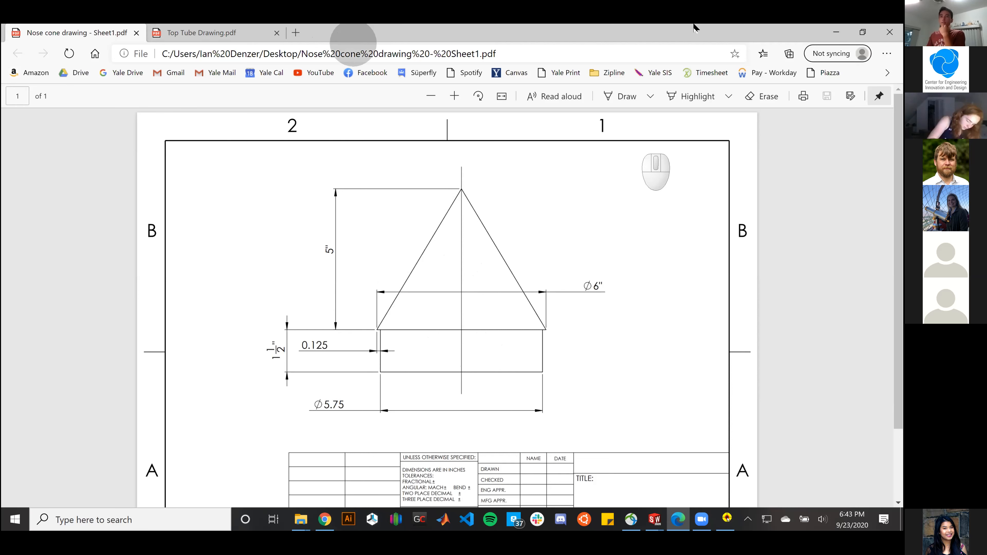
{"action": "left_click", "coordinate": [837, 30]}
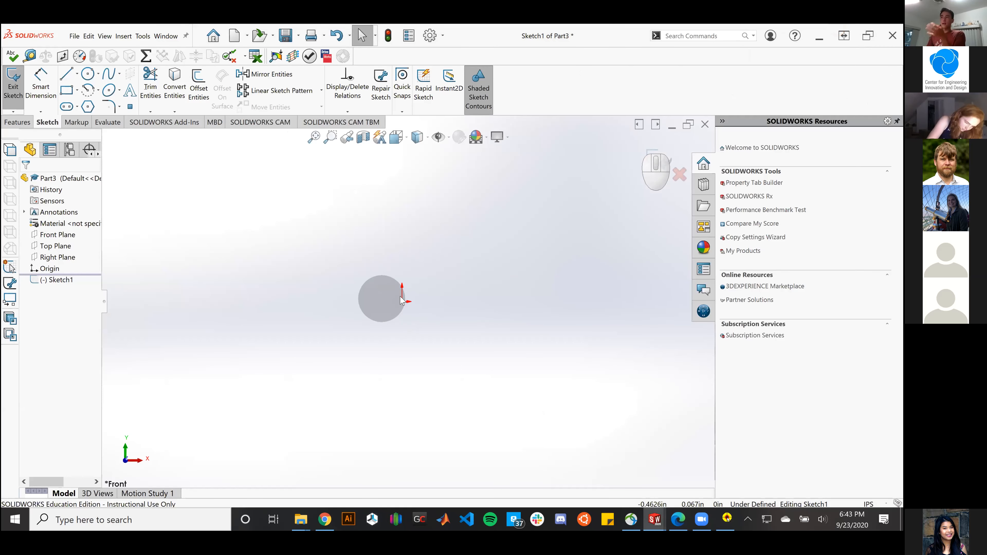
Step: Sketch a line starting at the origin with the Line tool
{"action": "left_click", "coordinate": [66, 74]}
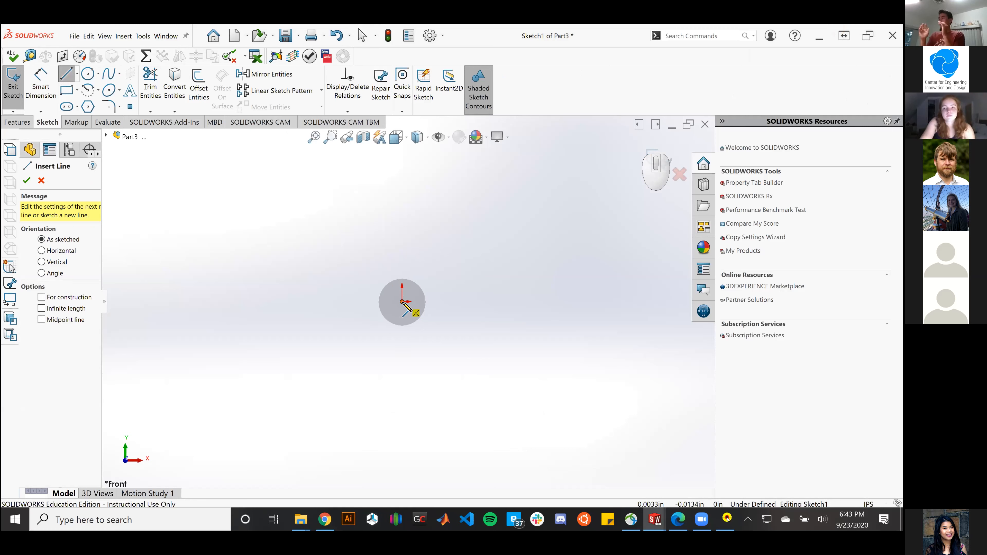
{"action": "left_click", "coordinate": [402, 302]}
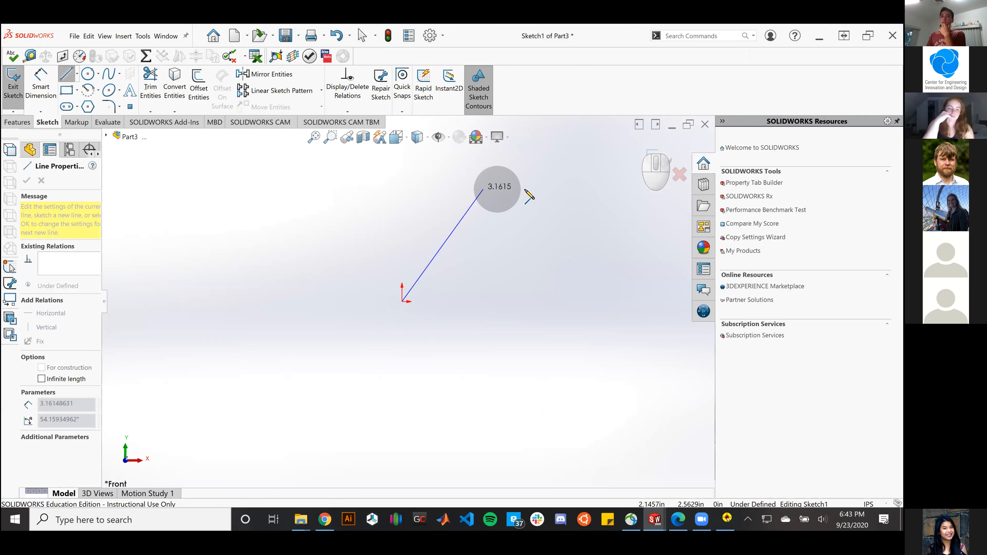
{"action": "left_click", "coordinate": [560, 190]}
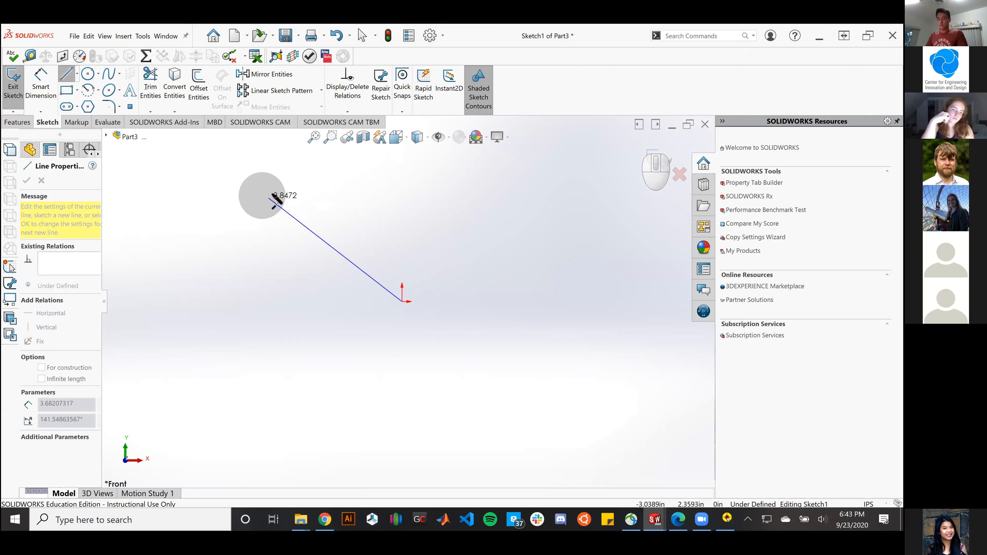
Step: Discard the unfinished line and sketch a vertical line about 2.95 in long straight up from the origin
{"action": "key", "text": "Escape"}
{"action": "key", "text": "Escape"}
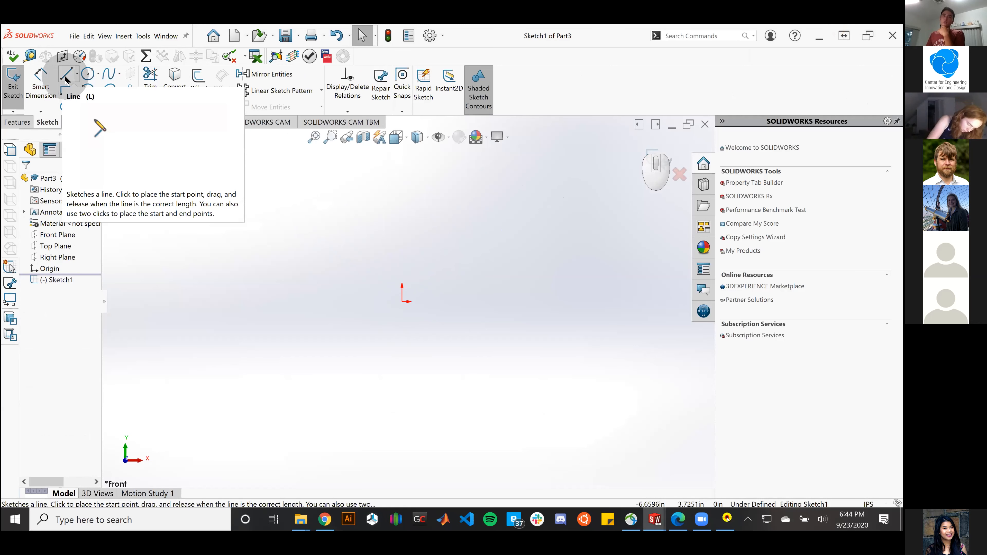
{"action": "left_click", "coordinate": [65, 80]}
{"action": "left_click", "coordinate": [254, 283]}
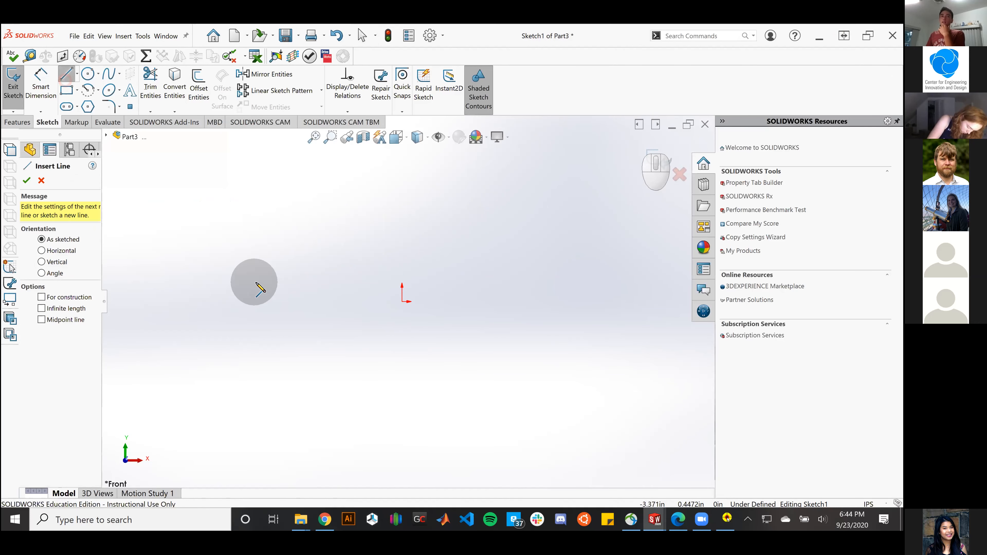
{"action": "left_click", "coordinate": [402, 301]}
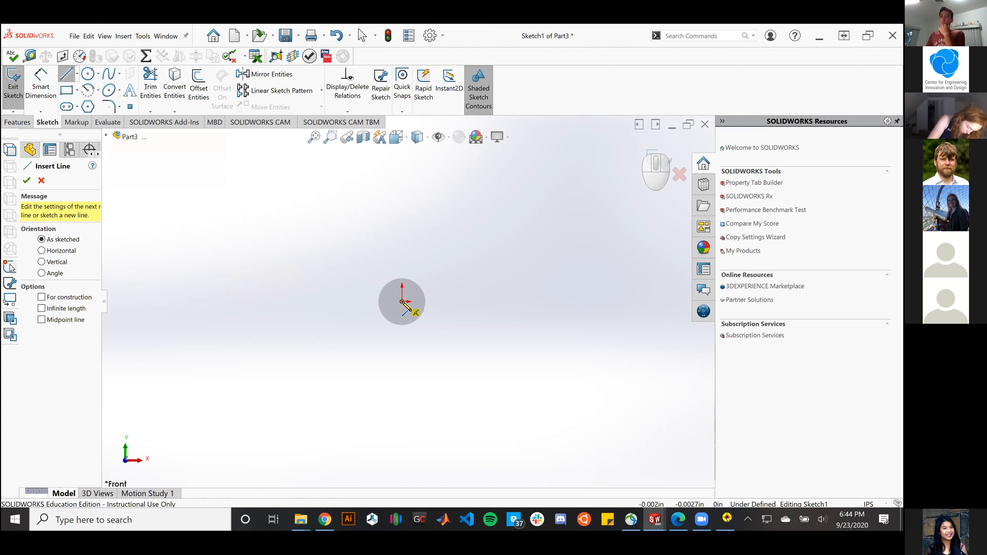
{"action": "left_click_drag", "start_coordinate": [402, 304], "coordinate": [612, 302]}
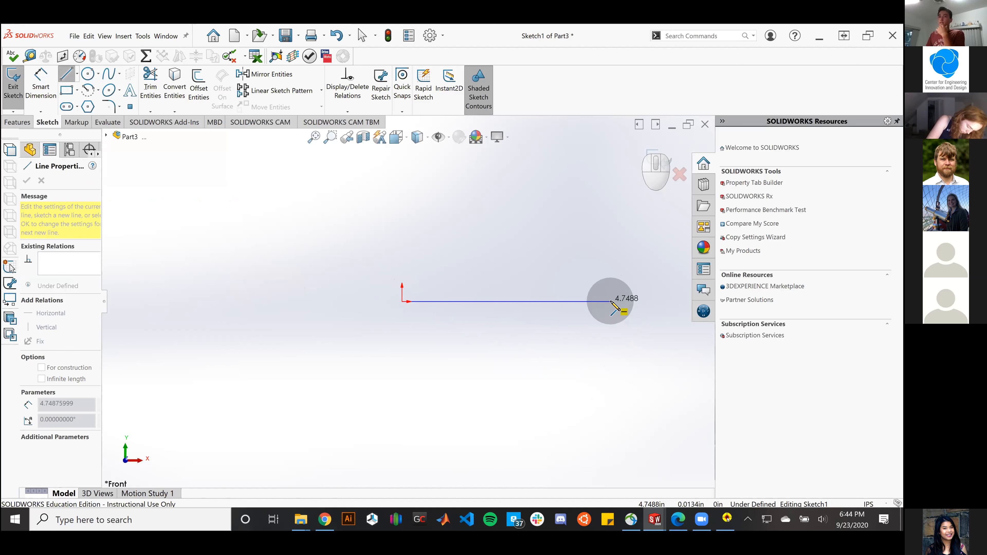
{"action": "left_click_drag", "start_coordinate": [612, 301], "coordinate": [402, 171]}
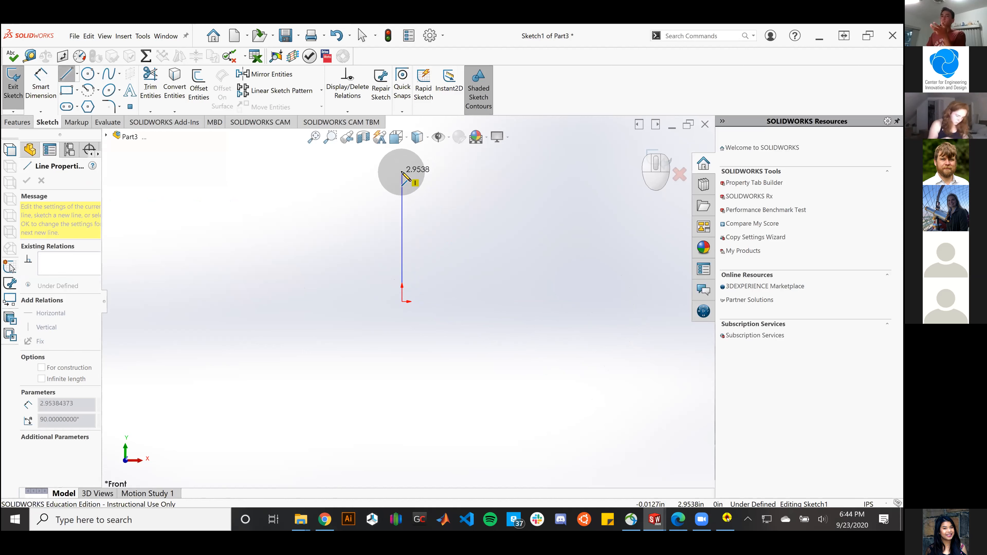
{"action": "left_click", "coordinate": [402, 172]}
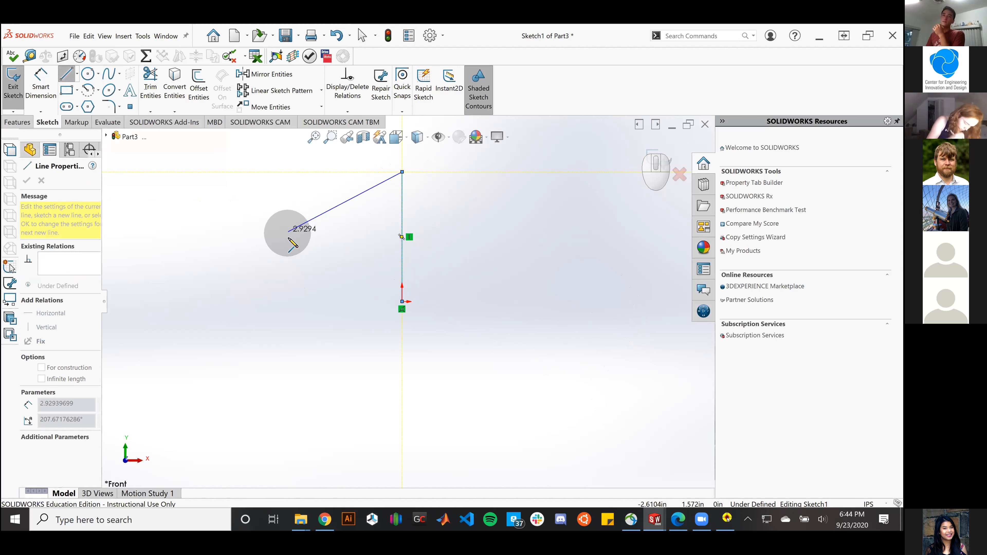
Step: Close the profile with a line sloping down and outward, a horizontal line about 1 in inward, a vertical line down and a line to the origin
{"action": "left_click", "coordinate": [269, 269]}
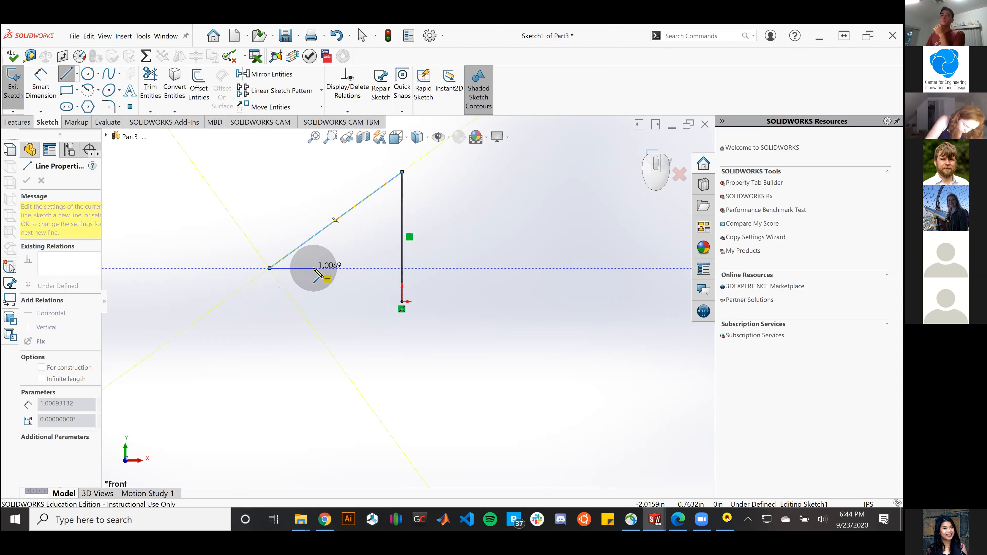
{"action": "left_click", "coordinate": [314, 268]}
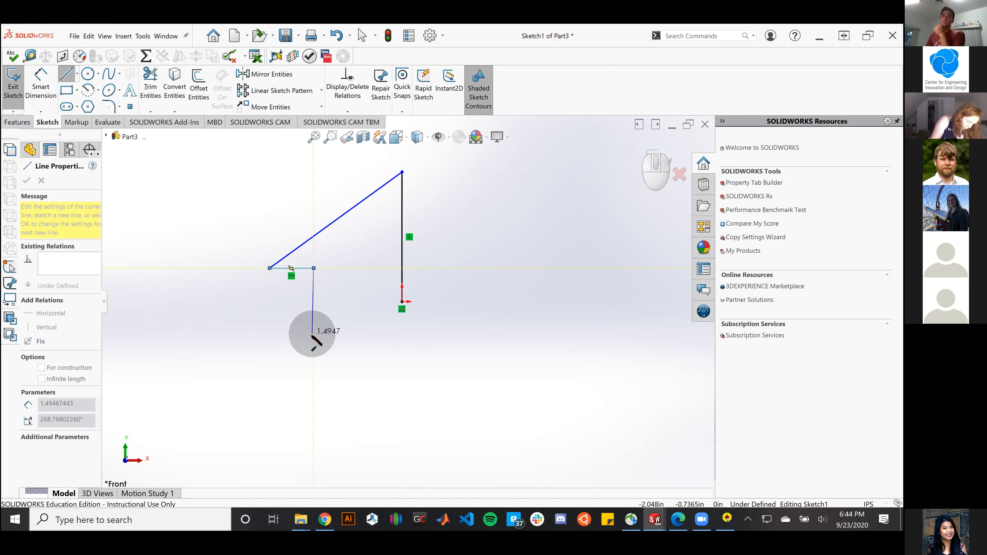
{"action": "left_click", "coordinate": [314, 337]}
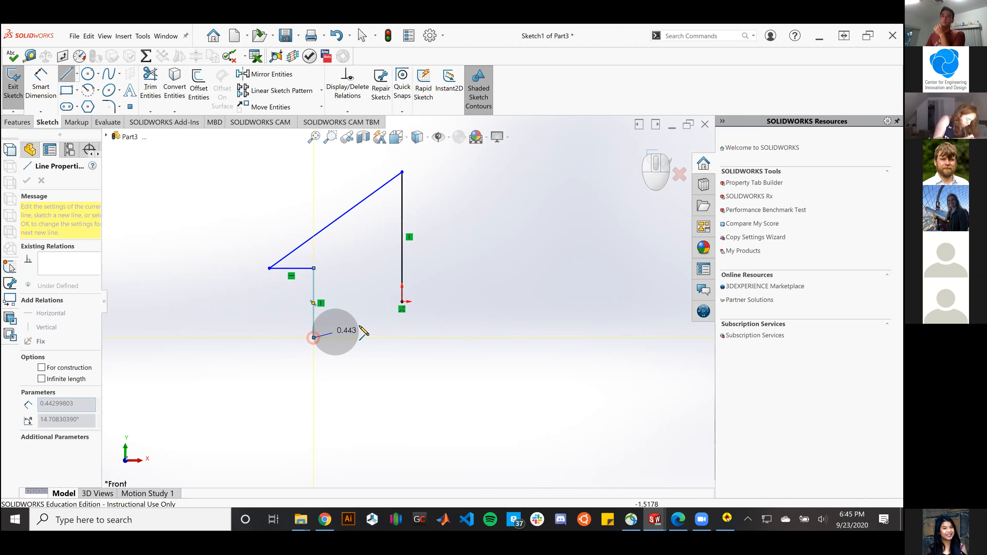
{"action": "left_click", "coordinate": [403, 302]}
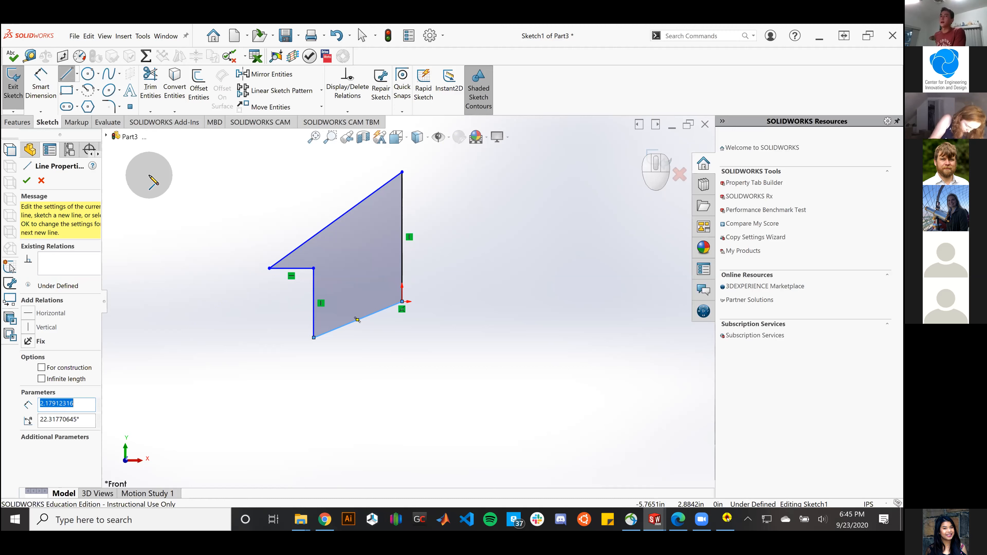
{"action": "left_click", "coordinate": [62, 76]}
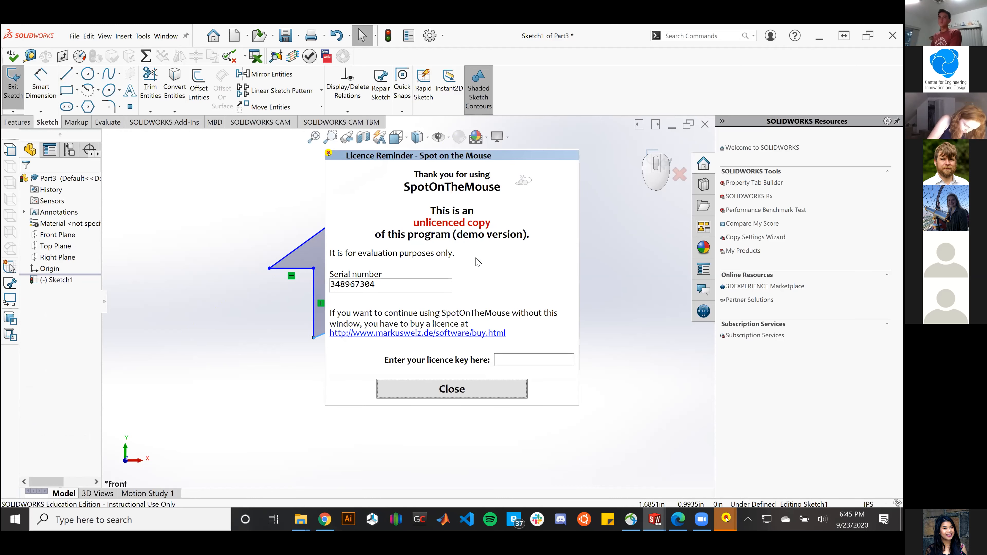
Step: Dismiss the licence reminder and add a Horizontal relation to the slanted line that ends at the origin
{"action": "left_click", "coordinate": [477, 384]}
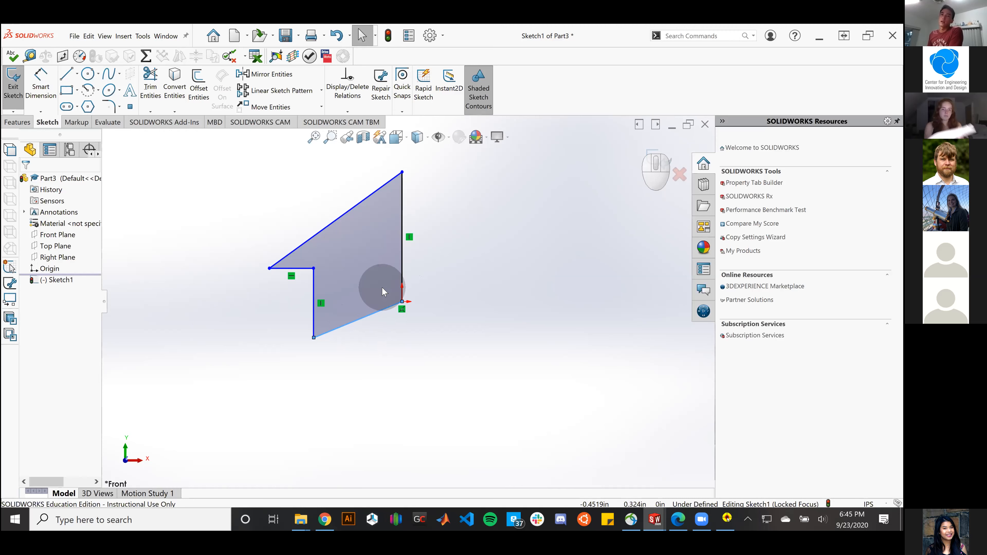
{"action": "left_click", "coordinate": [365, 320]}
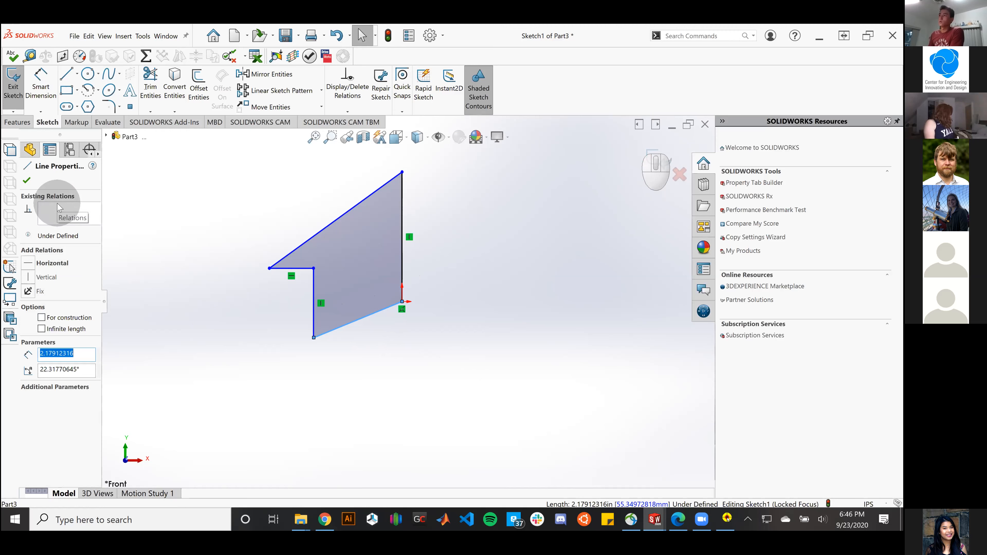
{"action": "left_click", "coordinate": [30, 264]}
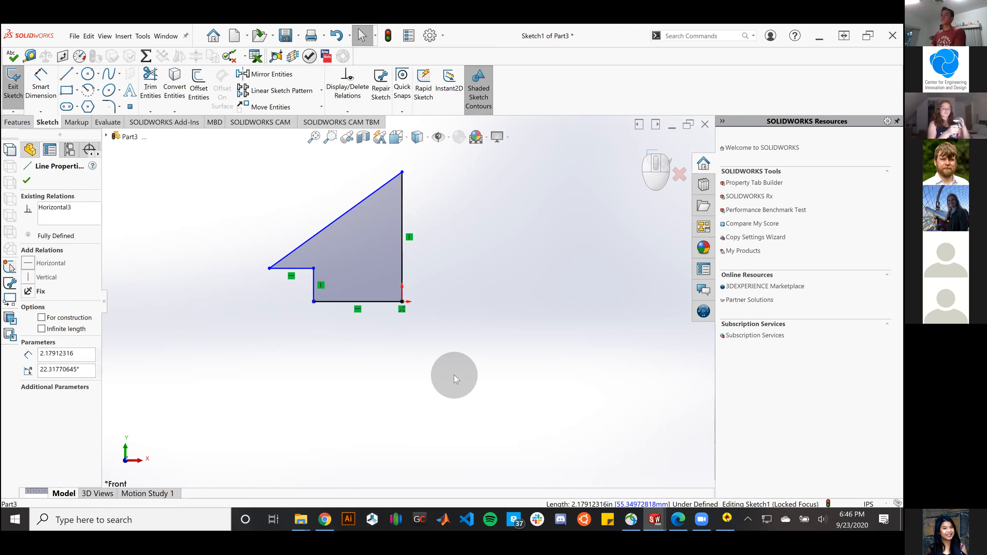
{"action": "key", "text": "ctrl"}
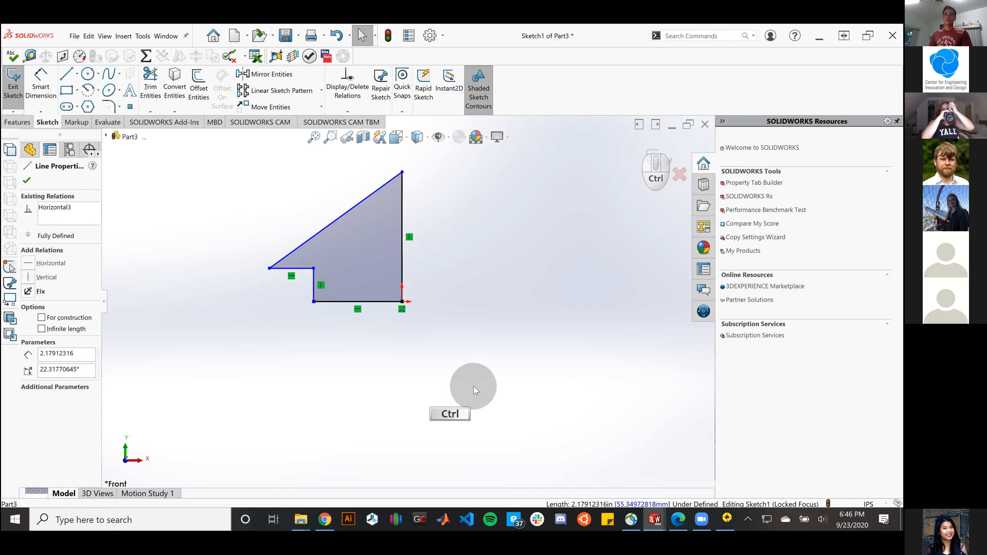
Step: Check the nose cone's heights and diameters in the PDF drawing open in the browser, and return to the sketch
{"action": "left_click", "coordinate": [685, 520]}
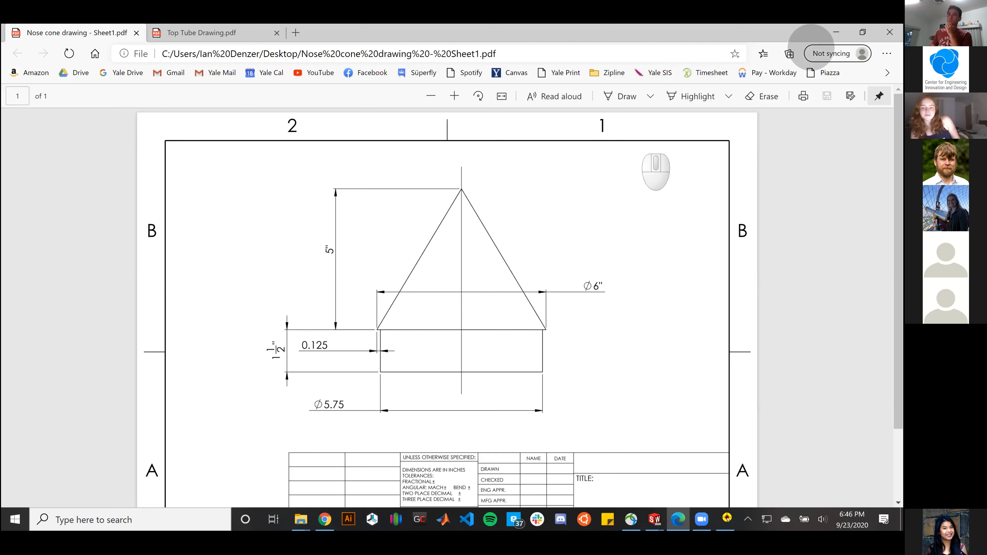
{"action": "left_click", "coordinate": [836, 32]}
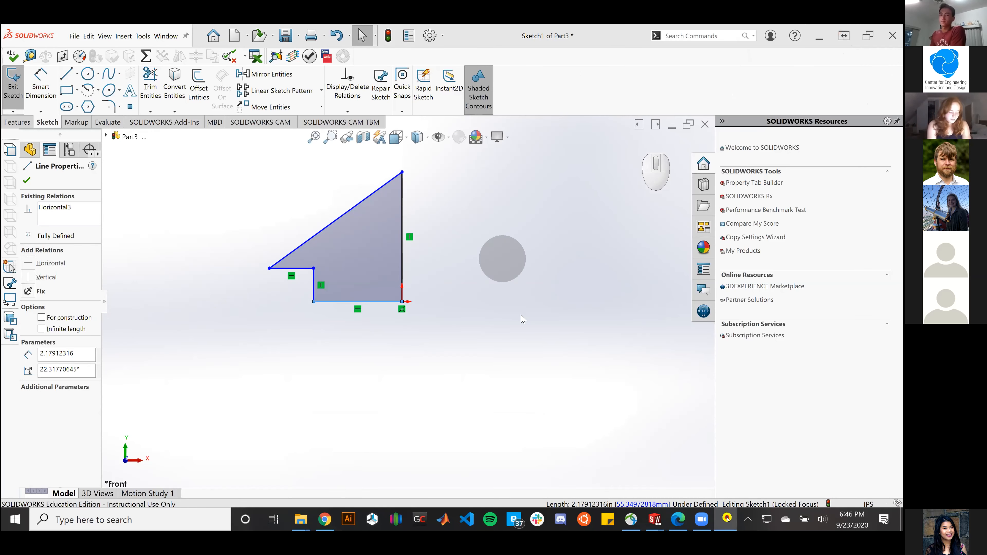
{"action": "left_click", "coordinate": [679, 520]}
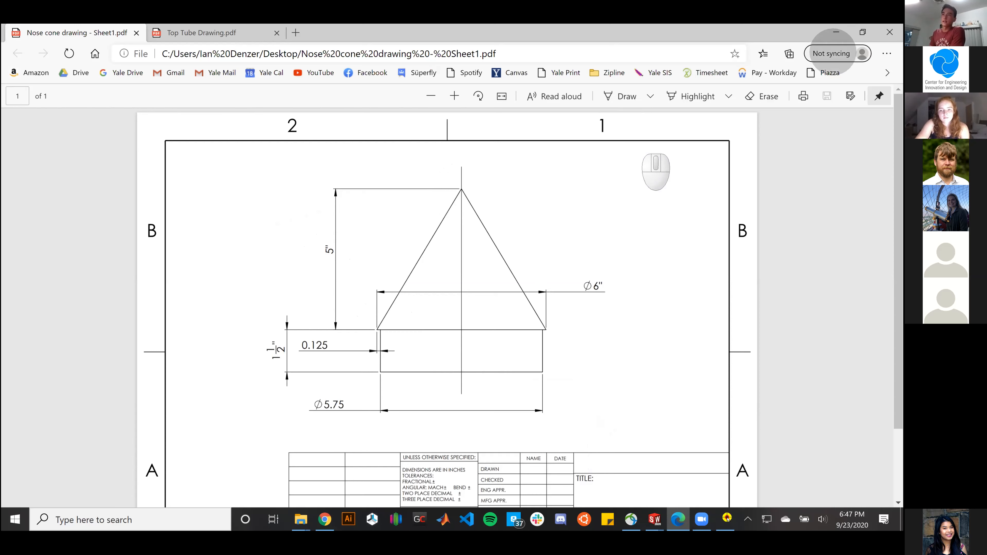
{"action": "left_click", "coordinate": [836, 32]}
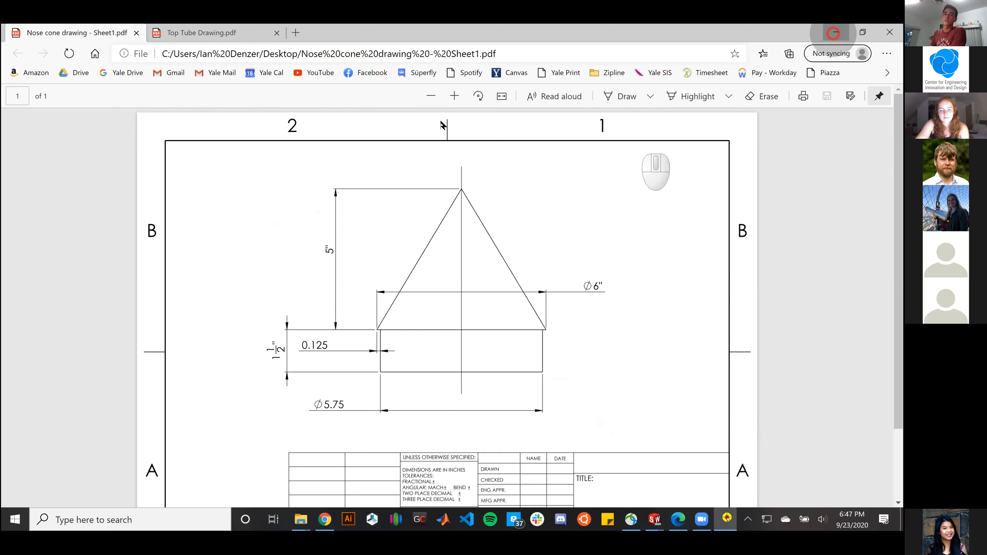
Step: Dimension the vertical distance from the short horizontal ledge to the apex of the profile as 5 in
{"action": "left_click", "coordinate": [44, 93]}
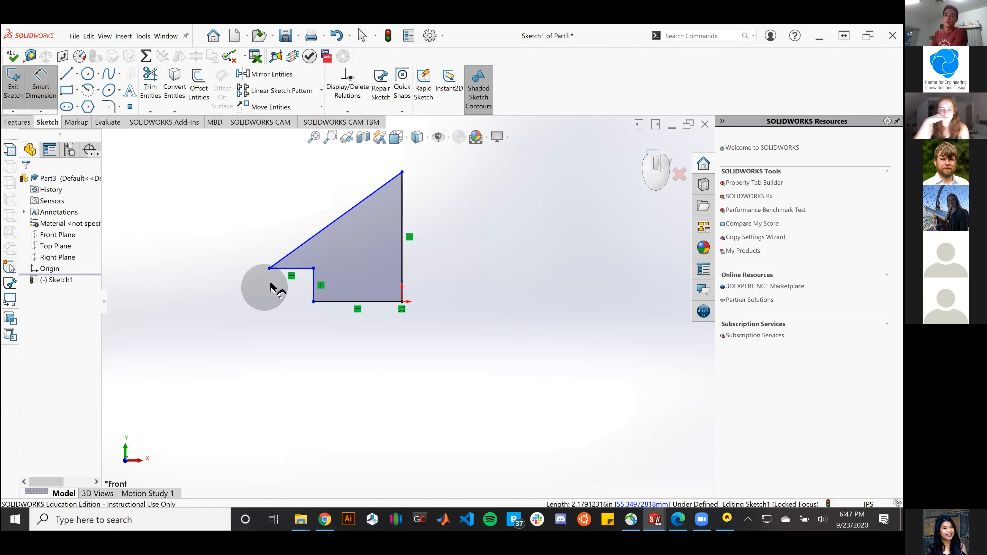
{"action": "left_click", "coordinate": [299, 269]}
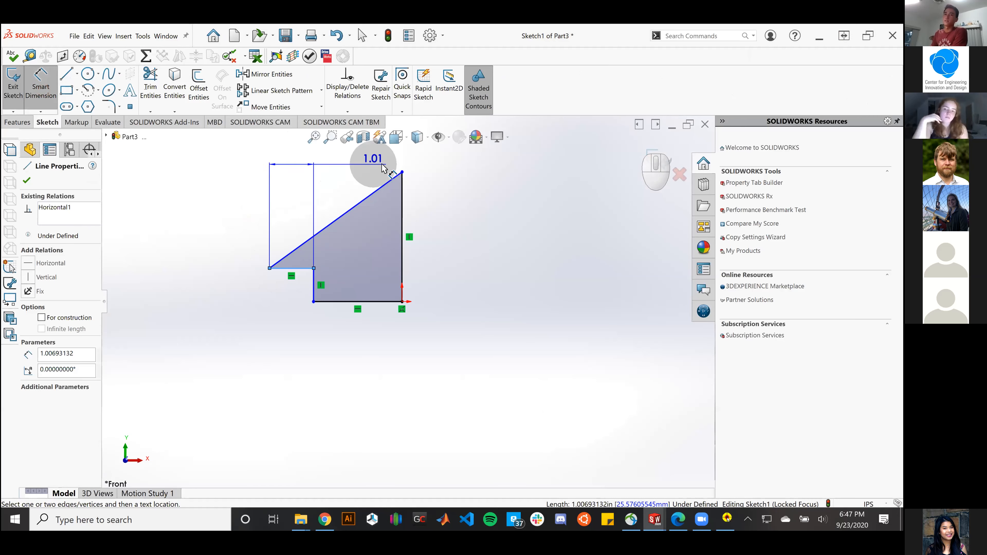
{"action": "left_click", "coordinate": [402, 171]}
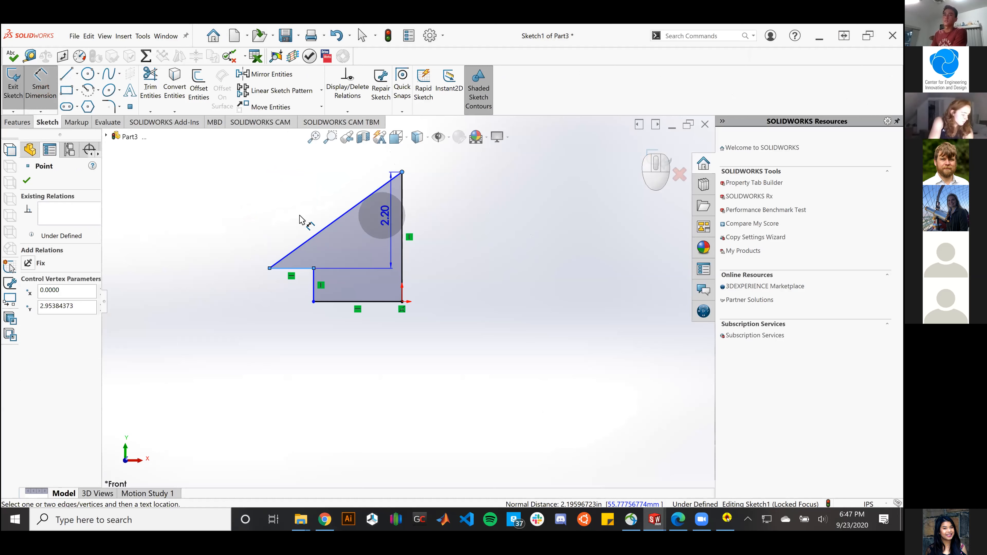
{"action": "left_click", "coordinate": [237, 220]}
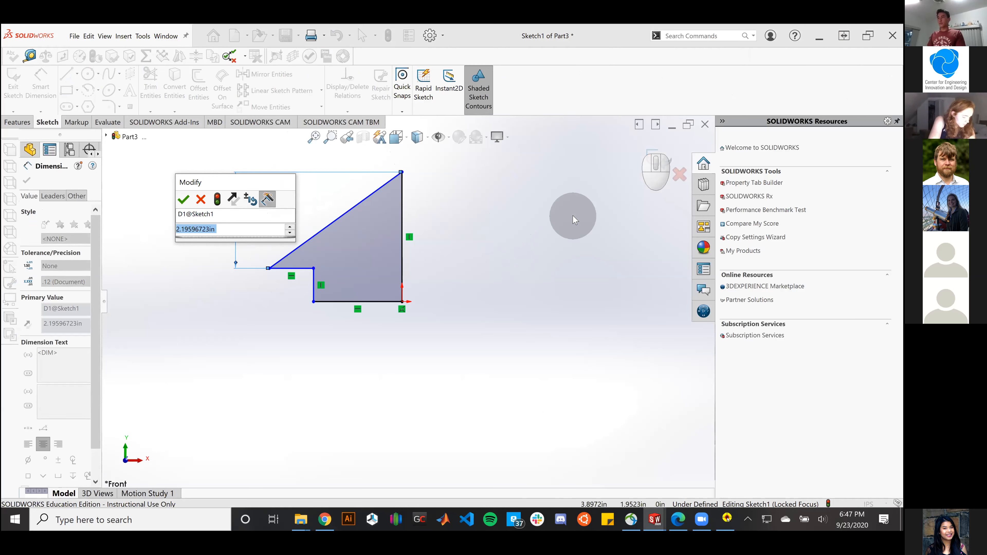
{"action": "type", "text": "5"}
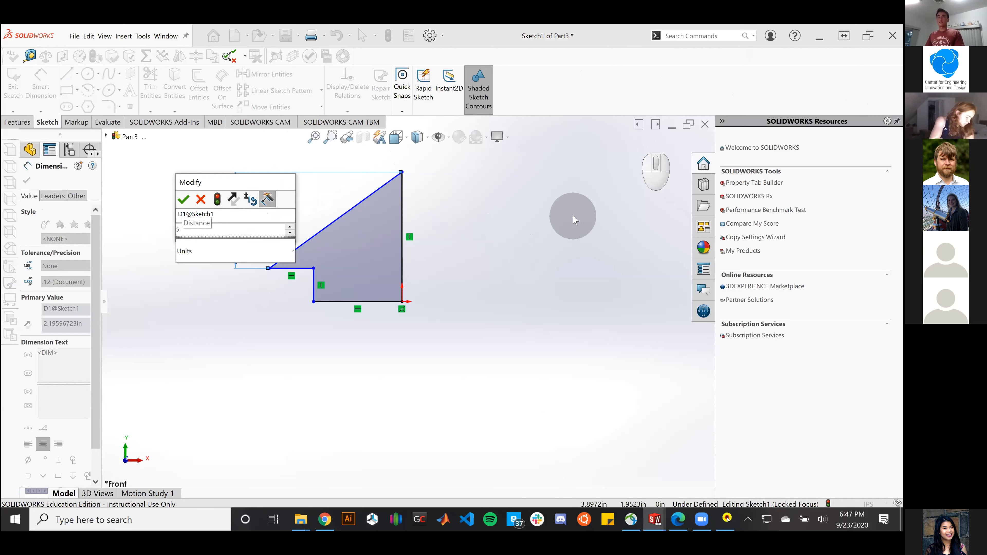
{"action": "key", "text": "Return"}
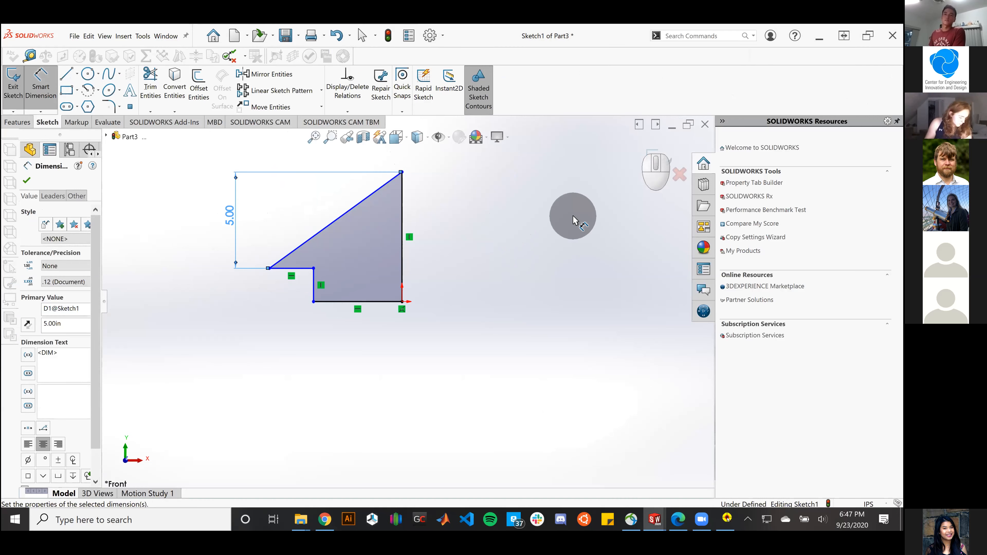
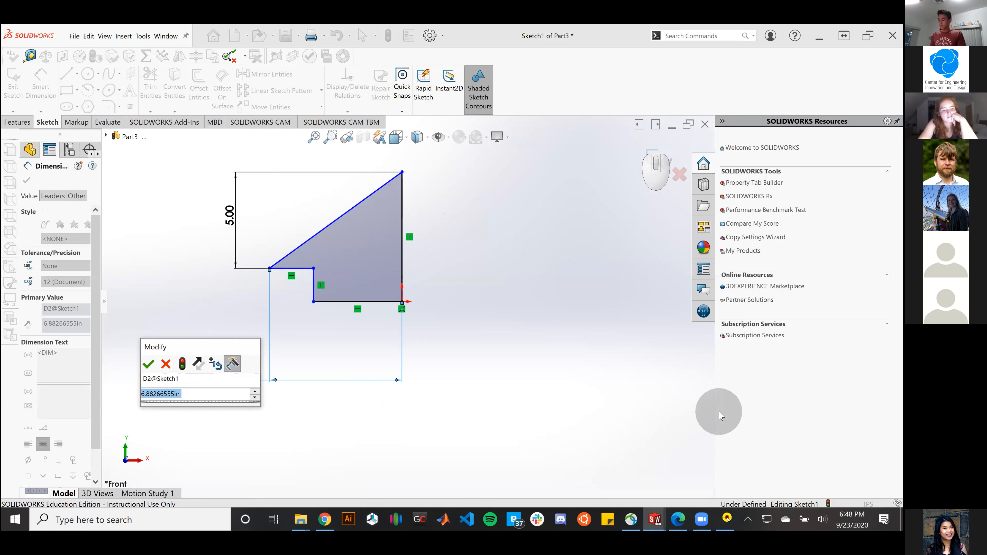
Step: Set the horizontal dimension between the cone's outer corner and the origin with the equation =6/2
{"action": "type", "text": "="}
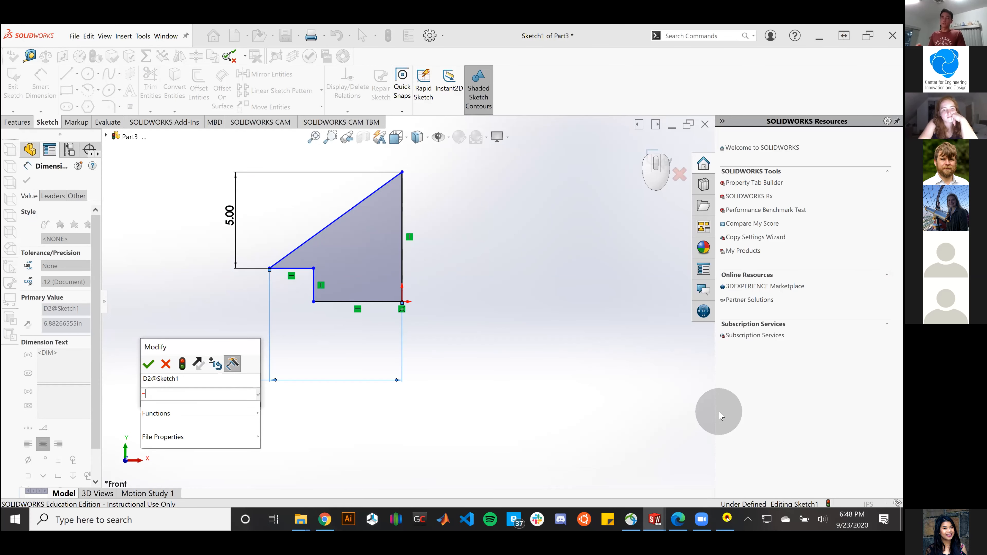
{"action": "type", "text": "6/"}
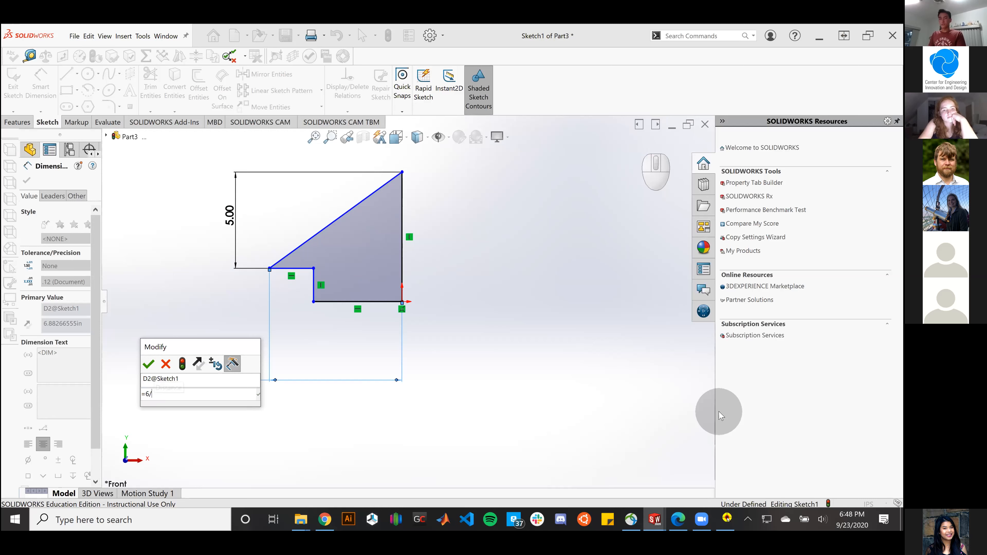
{"action": "type", "text": "2"}
{"action": "key", "text": "Return"}
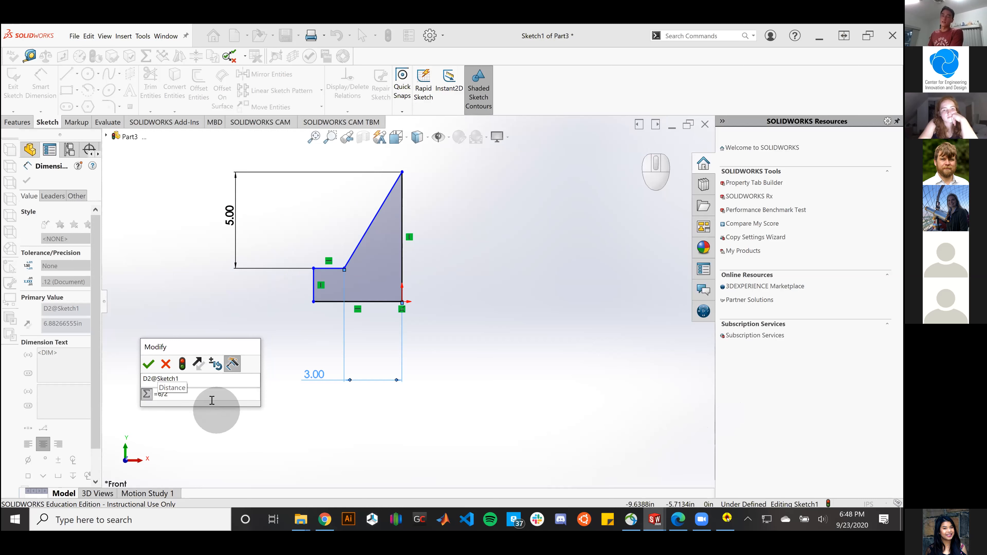
Step: Change the equation of the horizontal radius dimension to =7.89675/2
{"action": "left_click", "coordinate": [184, 398]}
{"action": "key", "text": "Left"}
{"action": "key", "text": "Left"}
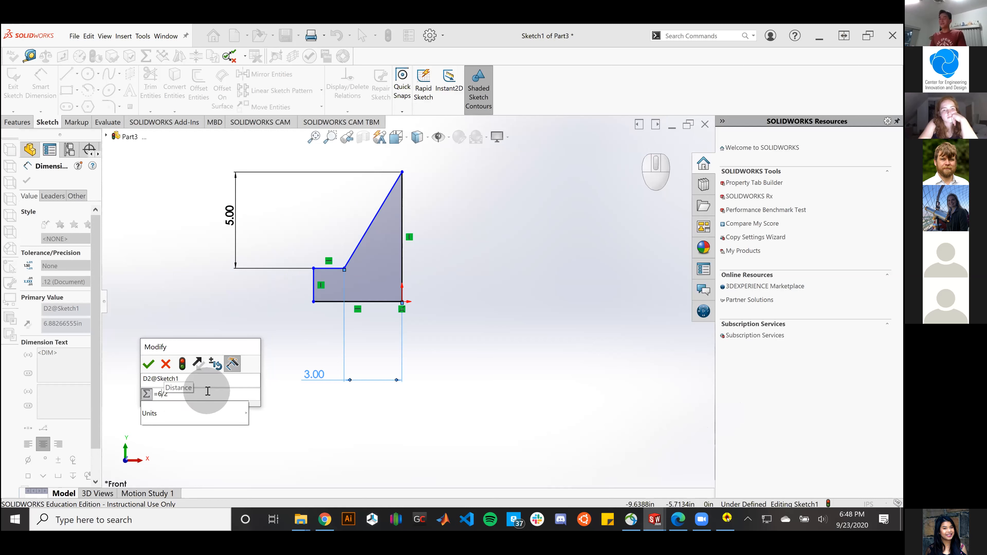
{"action": "key", "text": "BackSpace"}
{"action": "type", "text": "7.8967"}
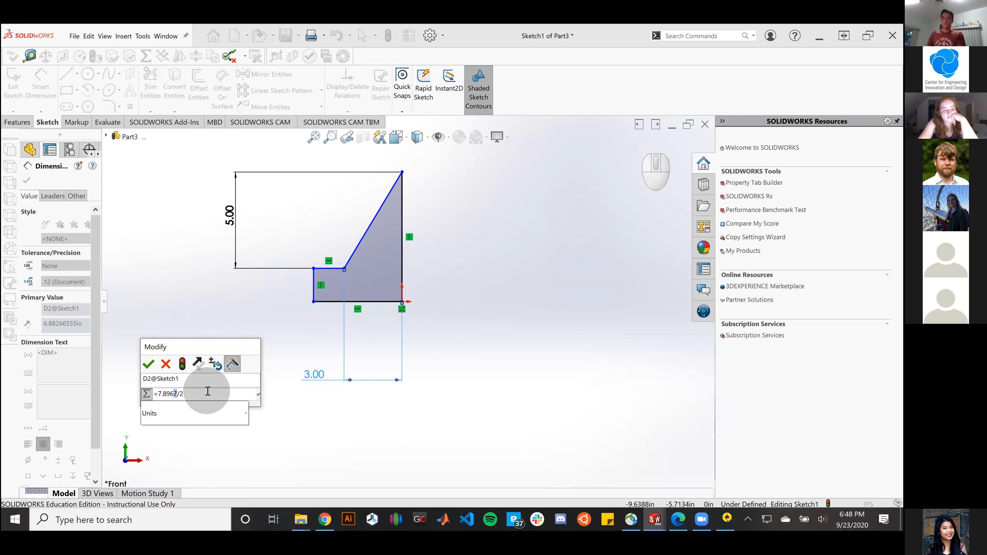
{"action": "type", "text": "5"}
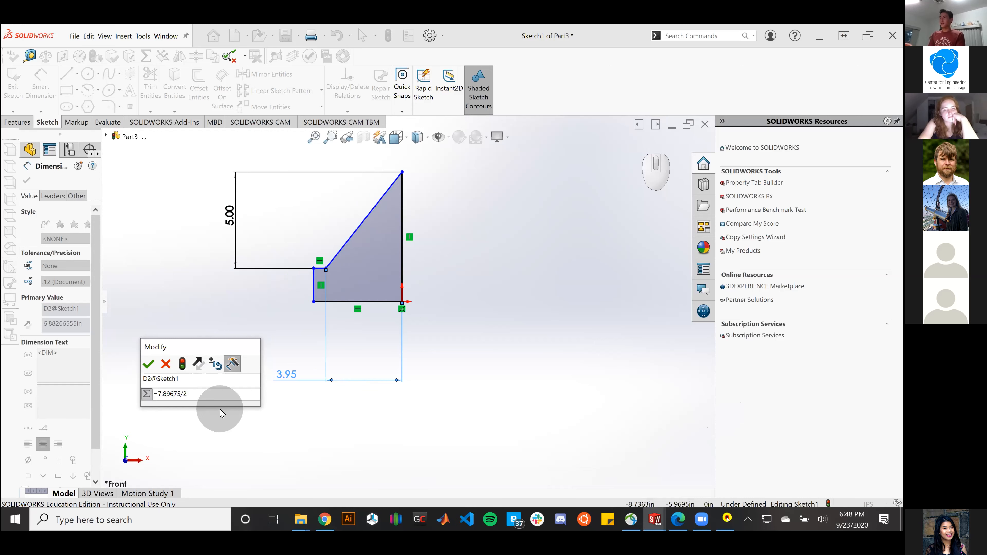
Step: Change the equation of the horizontal radius dimension between the cone's outer corner and the origin to =6/2
{"action": "key", "text": "BackSpace"}
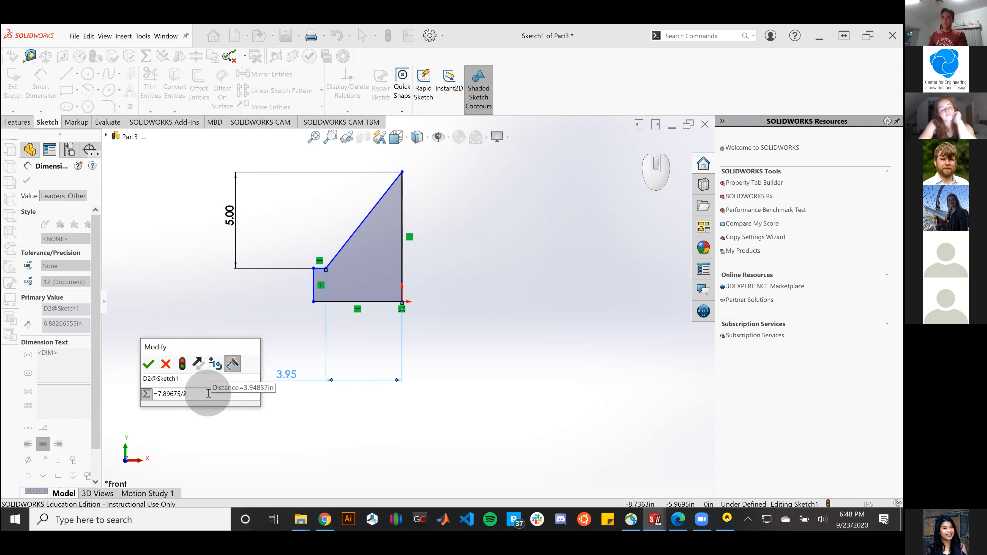
{"action": "key", "text": "BackSpace"}
{"action": "key", "text": "BackSpace"}
{"action": "key", "text": "BackSpace"}
{"action": "key", "text": "BackSpace"}
{"action": "key", "text": "BackSpace"}
{"action": "key", "text": "BackSpace"}
{"action": "key", "text": "BackSpace"}
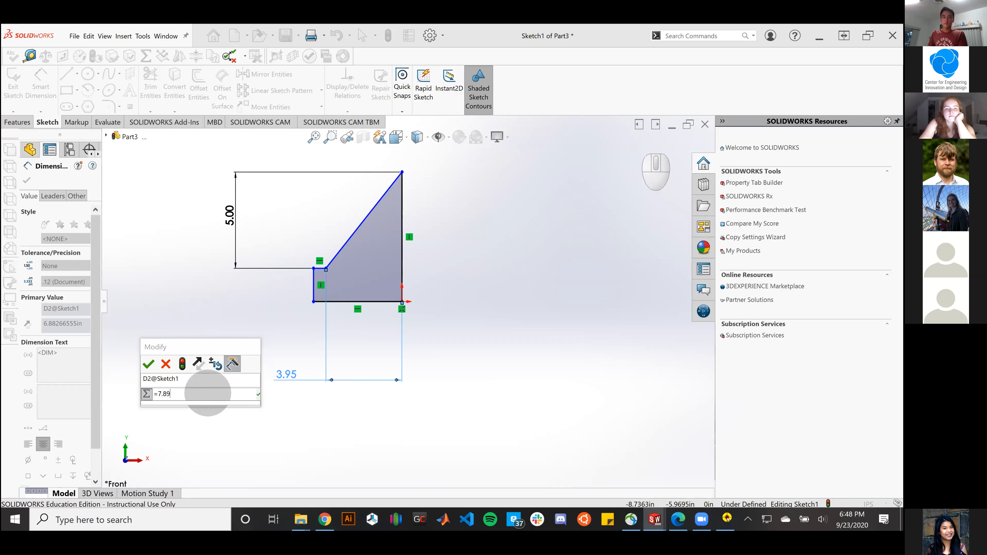
{"action": "key", "text": "BackSpace"}
{"action": "key", "text": "BackSpace"}
{"action": "type", "text": "6/3"}
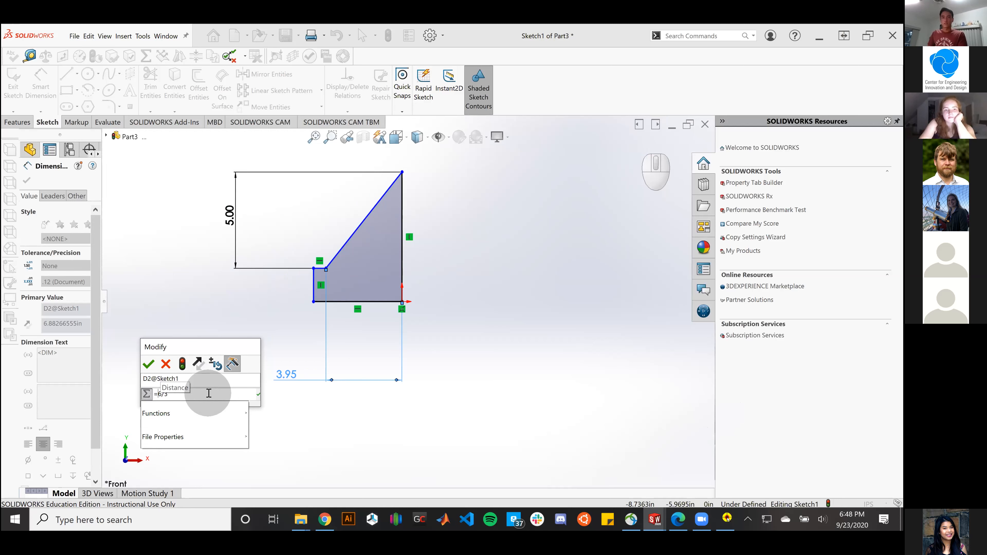
{"action": "key", "text": "End"}
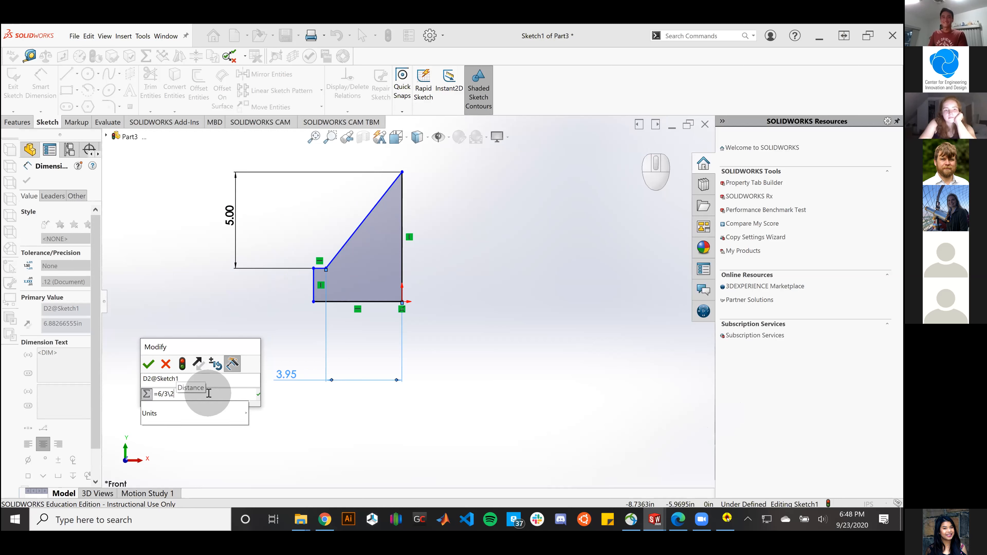
{"action": "type", "text": "\\2"}
{"action": "key", "text": "BackSpace"}
{"action": "key", "text": "BackSpace"}
{"action": "key", "text": "BackSpace"}
{"action": "type", "text": "2"}
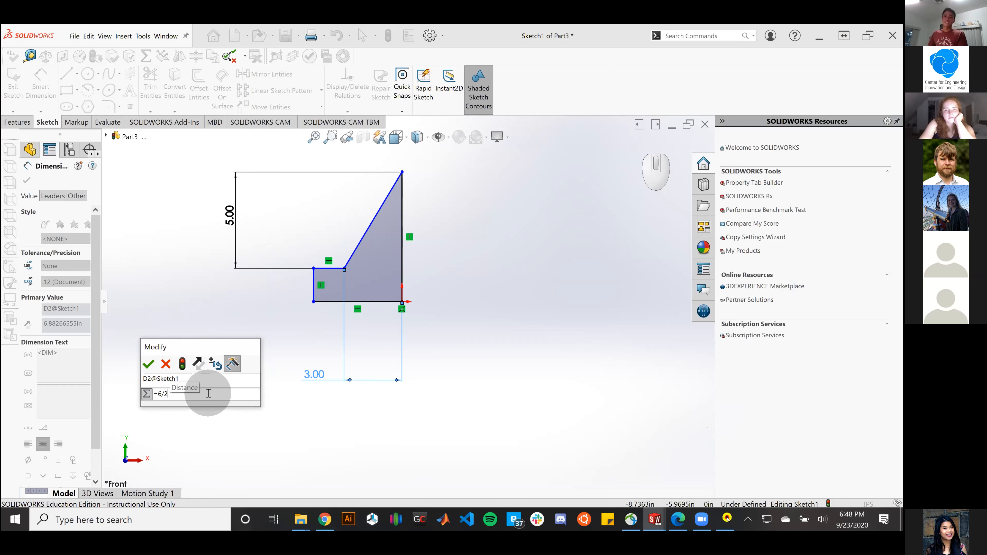
{"action": "left_click", "coordinate": [148, 361]}
Step: Move the outer bottom corner of the base inward past the cone's outer corner, to about 2.14 in from the origin
{"action": "scroll", "coordinate": [366, 293], "scroll_direction": "up", "scroll_amount": 1}
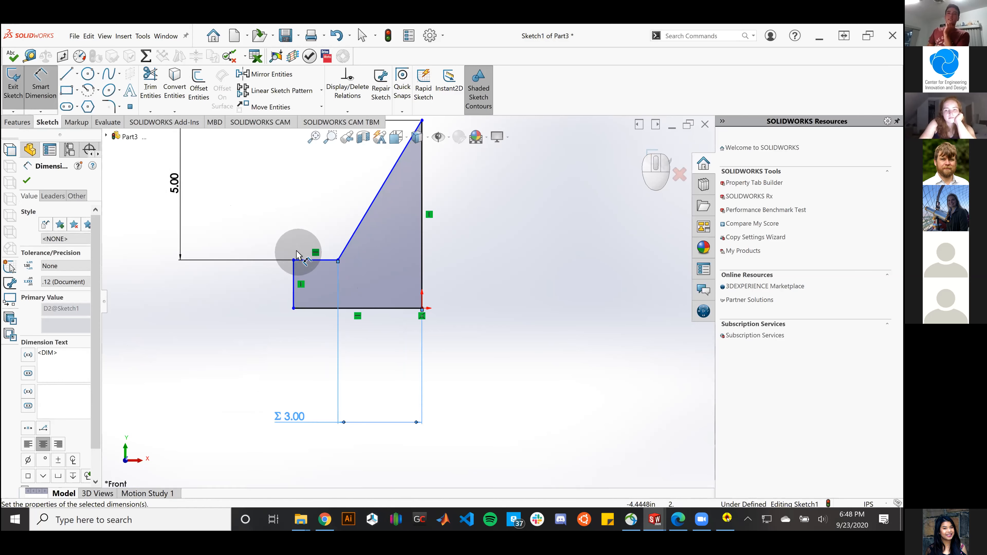
{"action": "left_click", "coordinate": [47, 88]}
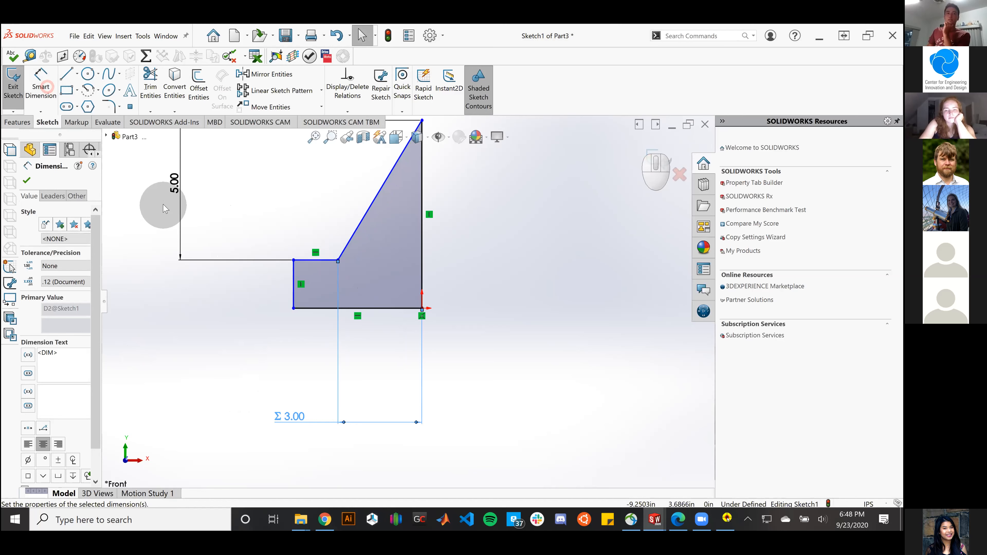
{"action": "left_click", "coordinate": [293, 308]}
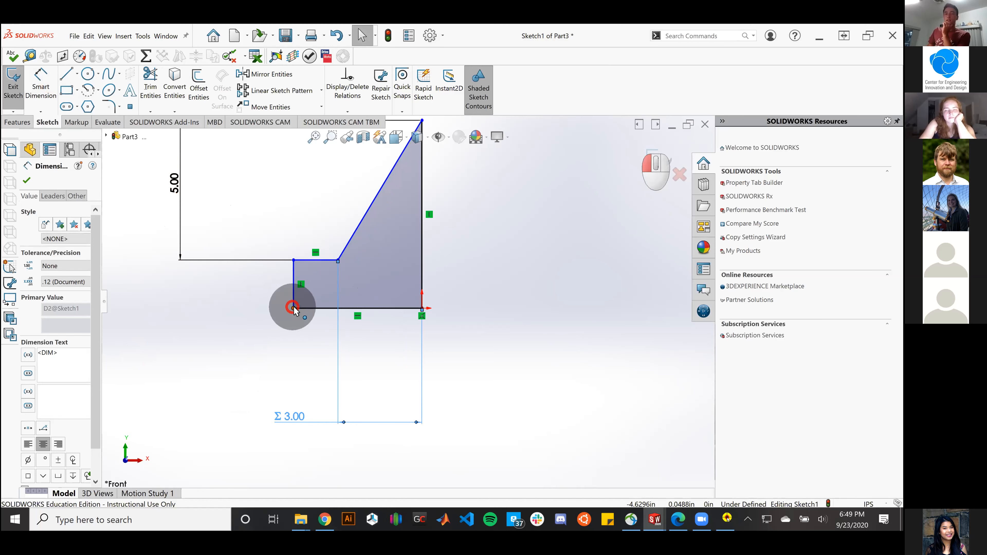
{"action": "left_click_drag", "start_coordinate": [302, 307], "coordinate": [361, 321]}
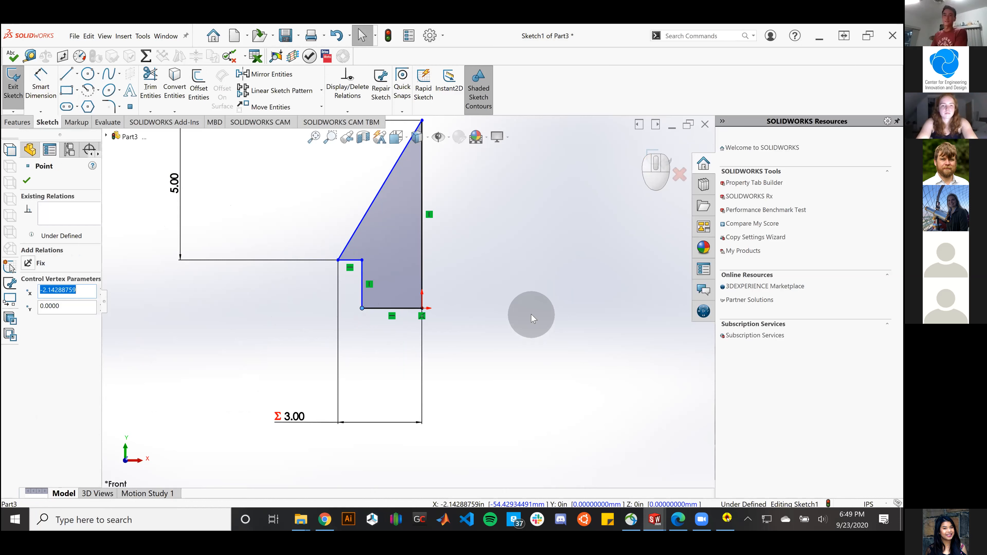
Step: Consult the nose cone PDF drawing in the browser and dimension the base's short vertical edge in the sketch as 1.5 in
{"action": "scroll", "coordinate": [540, 343], "scroll_direction": "down", "scroll_amount": 1}
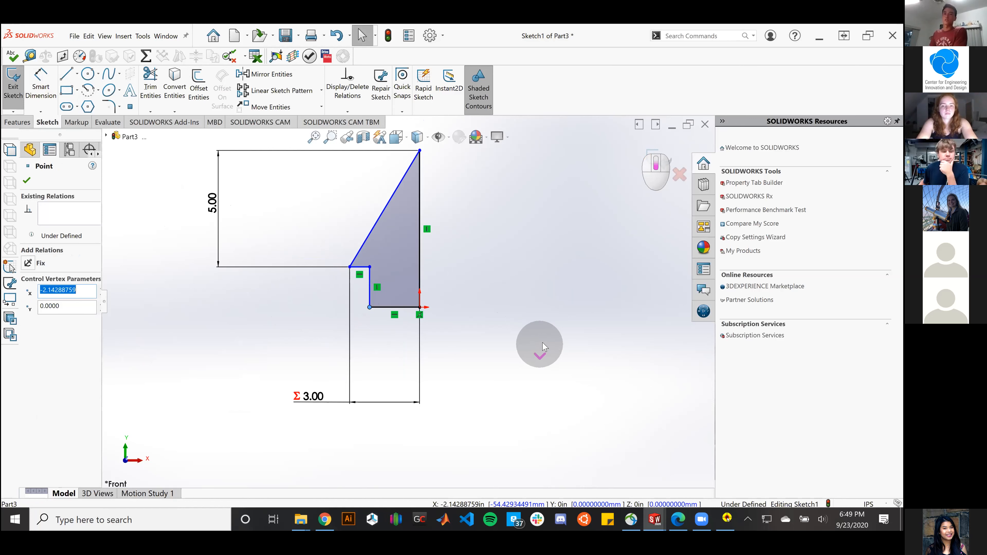
{"action": "scroll", "coordinate": [543, 346], "scroll_direction": "down", "scroll_amount": 1}
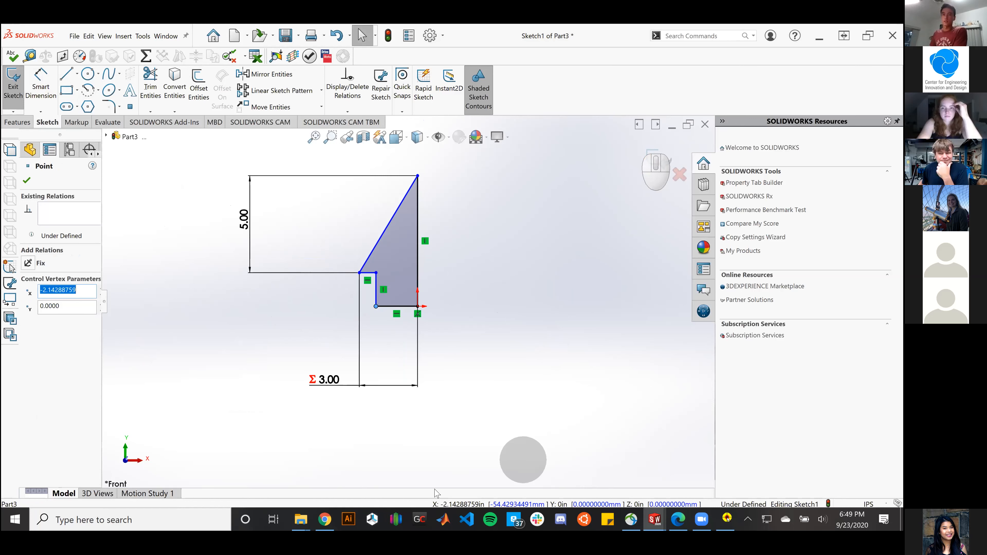
{"action": "key", "text": "alt+Tab"}
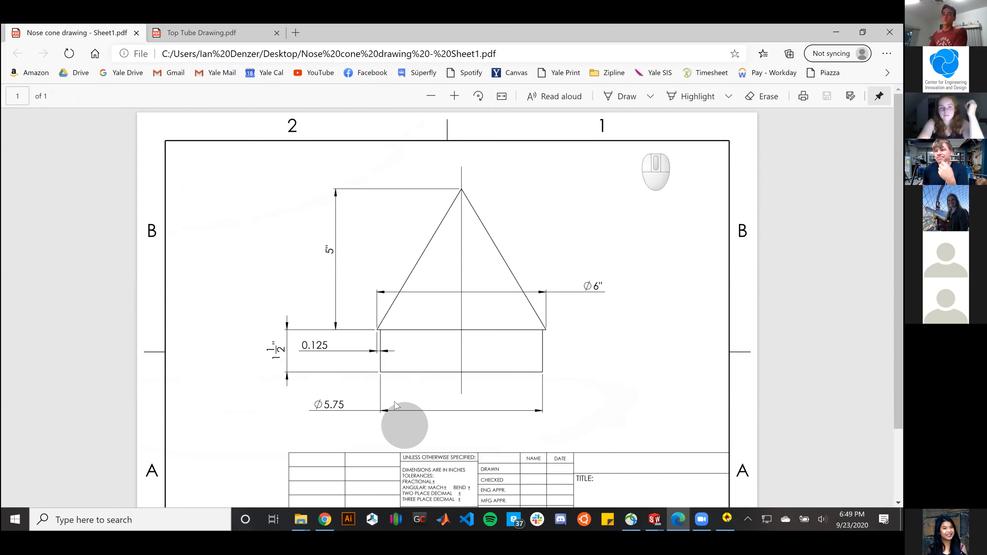
{"action": "key", "text": "alt+Tab"}
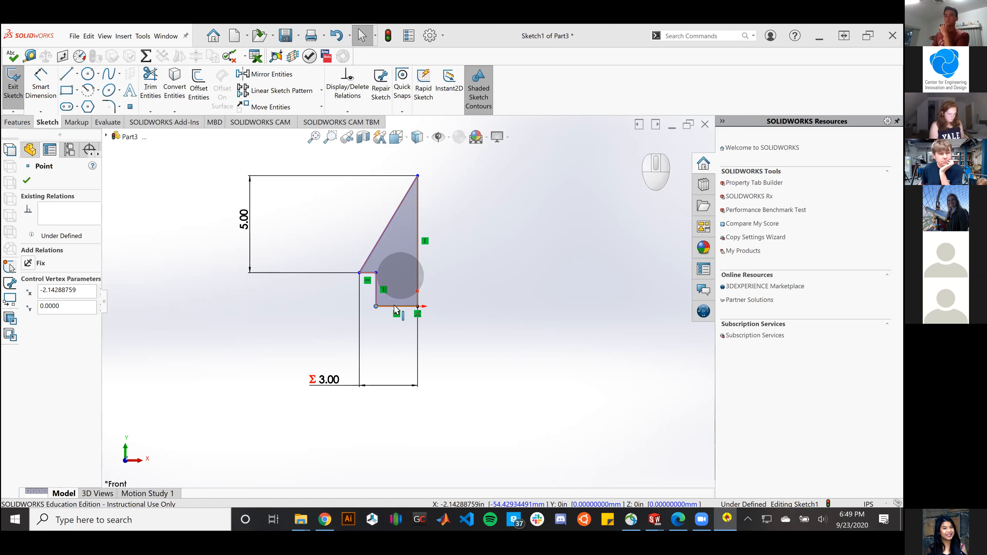
{"action": "scroll", "coordinate": [381, 221], "scroll_direction": "down", "scroll_amount": 1}
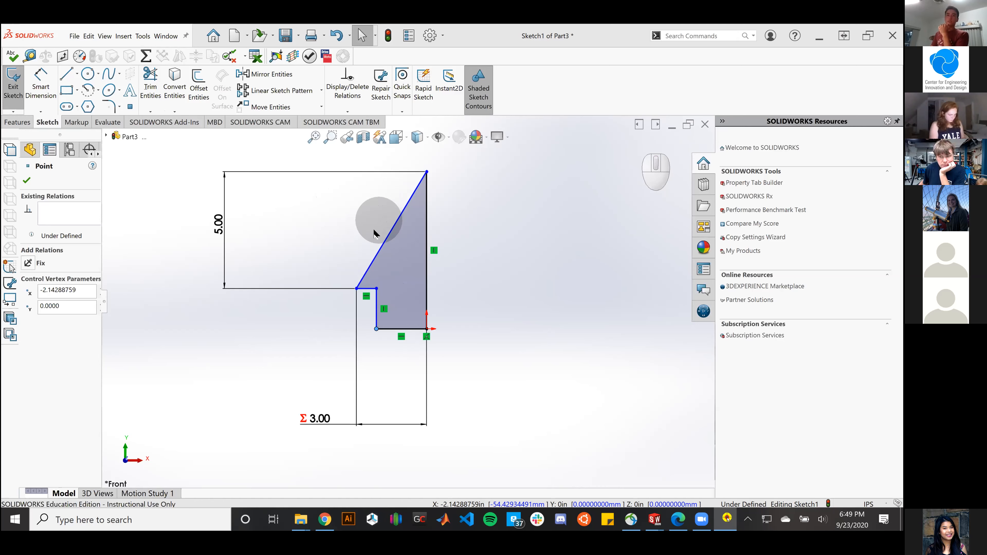
{"action": "left_click", "coordinate": [43, 88]}
{"action": "key", "text": "Escape"}
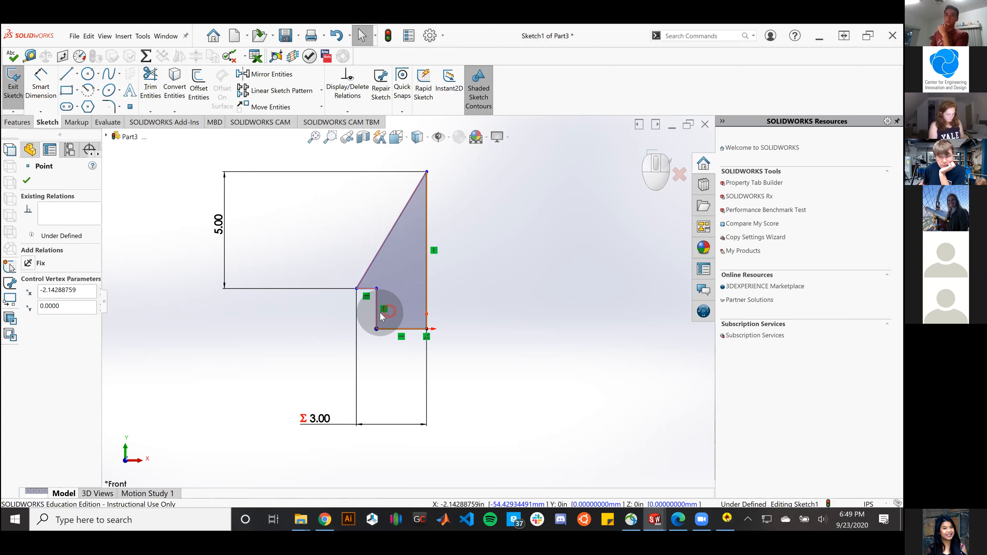
{"action": "scroll", "coordinate": [381, 317], "scroll_direction": "down", "scroll_amount": 5}
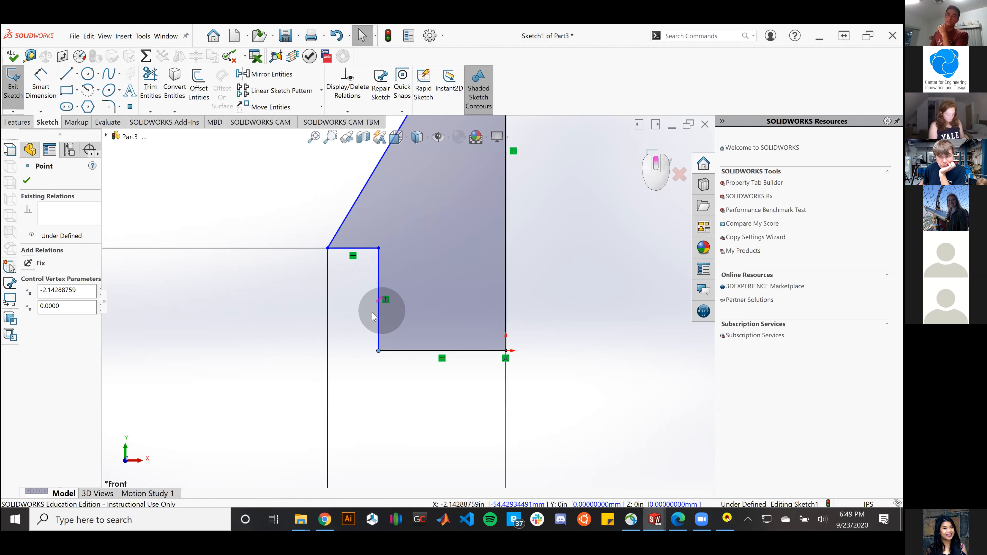
{"action": "left_click", "coordinate": [379, 315]}
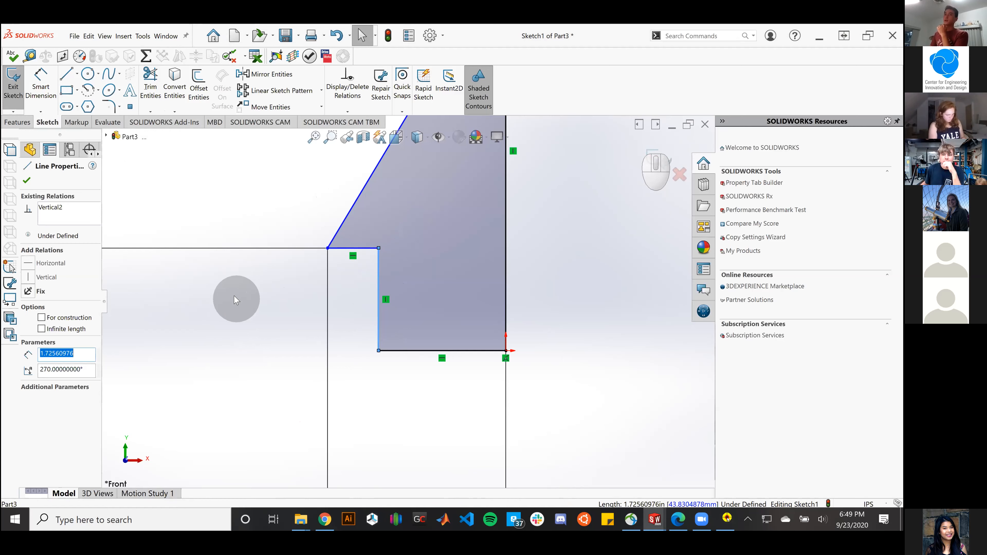
{"action": "scroll", "coordinate": [234, 298], "scroll_direction": "up", "scroll_amount": 3}
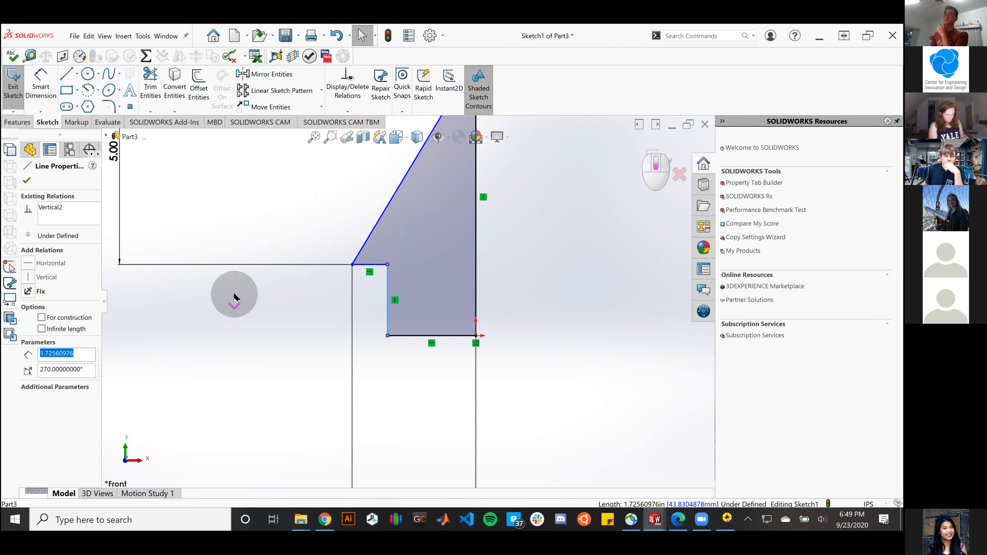
{"action": "left_click", "coordinate": [42, 90]}
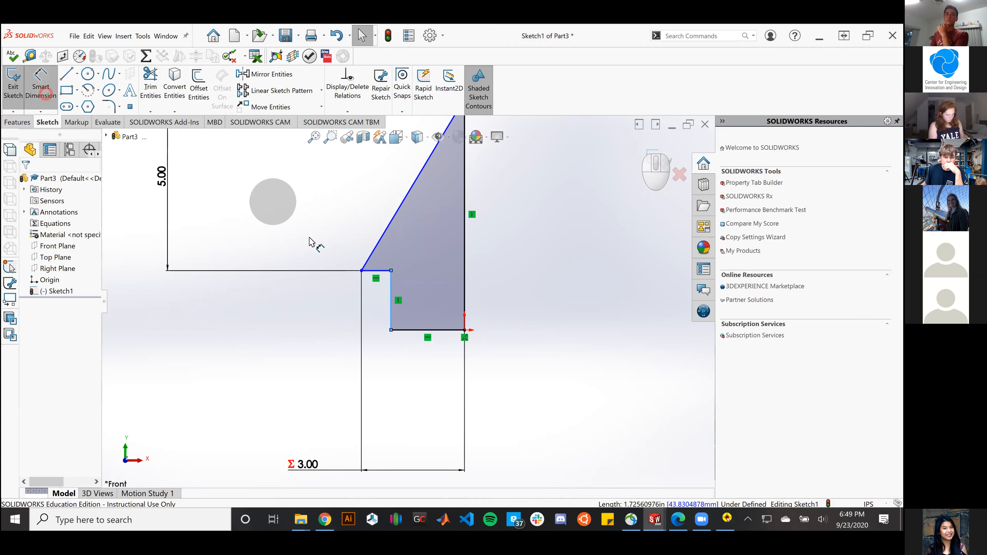
{"action": "left_click", "coordinate": [390, 312]}
{"action": "left_click", "coordinate": [299, 311]}
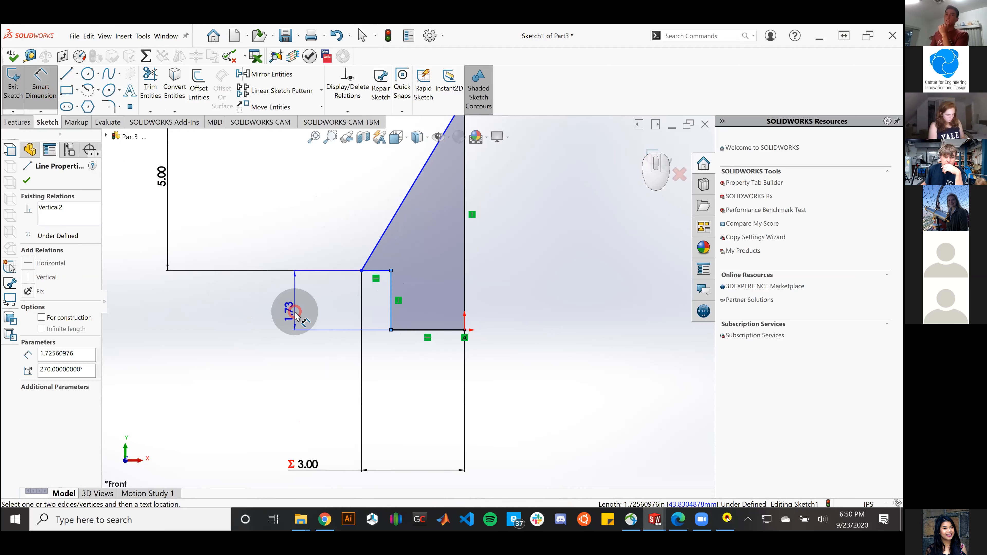
{"action": "left_click", "coordinate": [689, 344]}
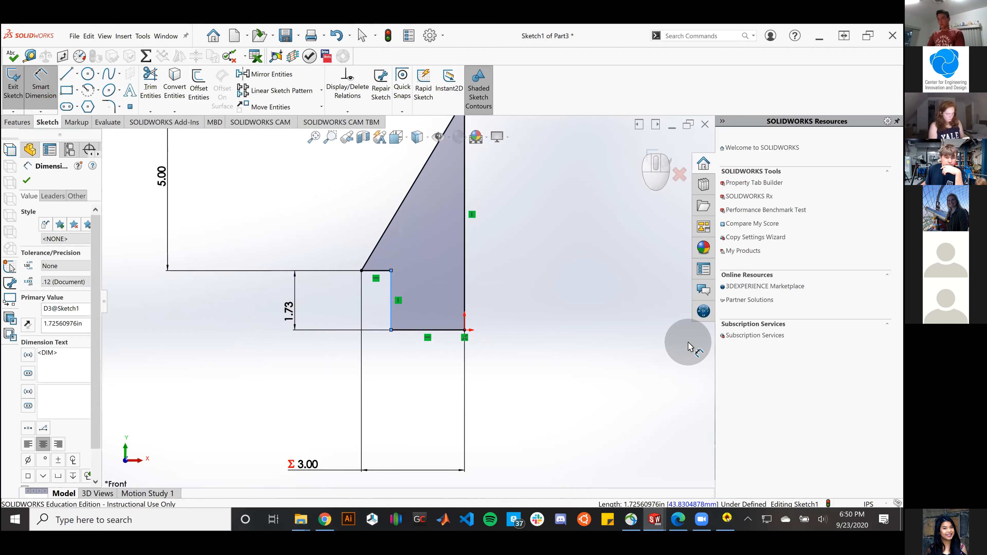
{"action": "type", "text": "1.5"}
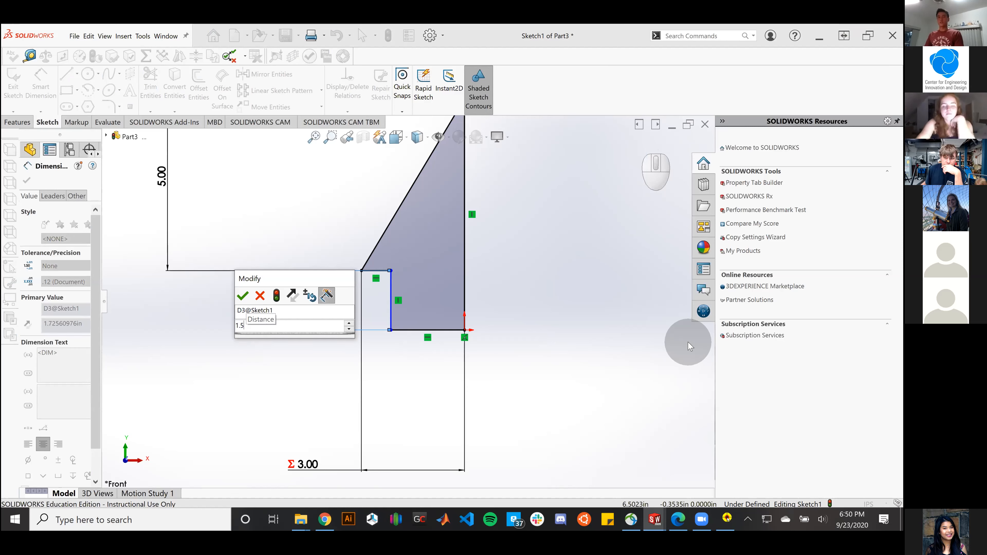
{"action": "key", "text": "Return"}
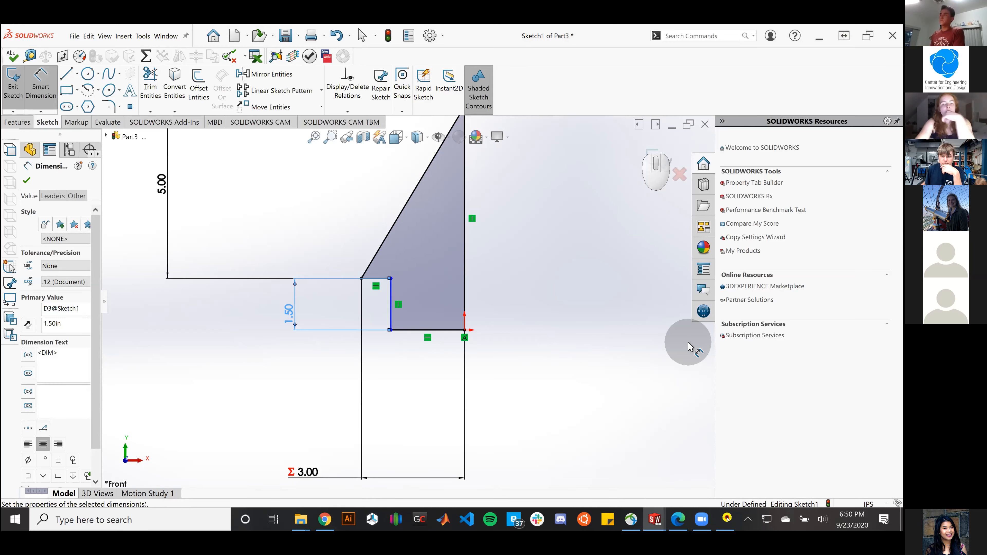
Step: Move the base's short vertical edge sideways so the horizontal ledge under the cone is about 1.09 in wide
{"action": "left_click", "coordinate": [41, 84]}
{"action": "left_click", "coordinate": [393, 302]}
{"action": "left_click", "coordinate": [429, 323]}
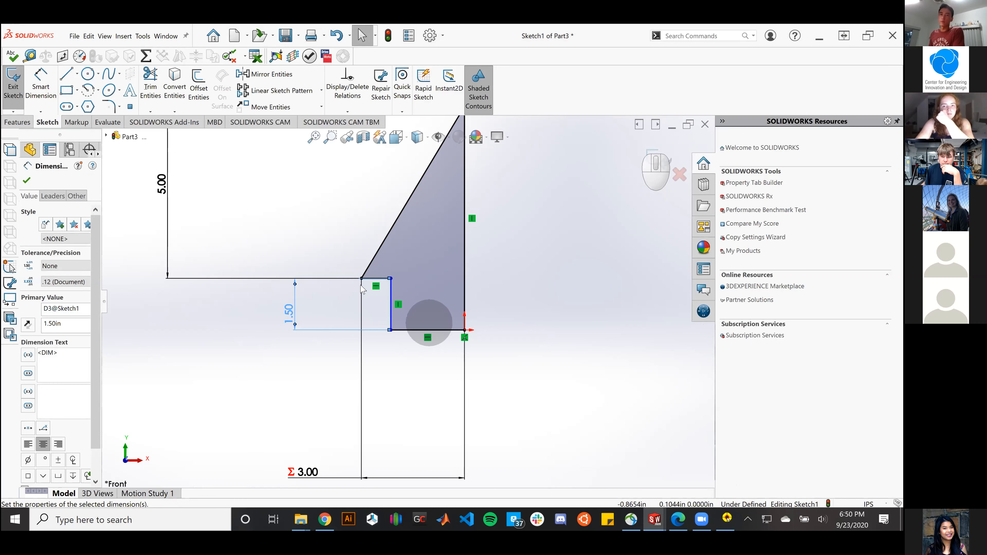
{"action": "left_click", "coordinate": [386, 291]}
{"action": "left_click", "coordinate": [390, 295]}
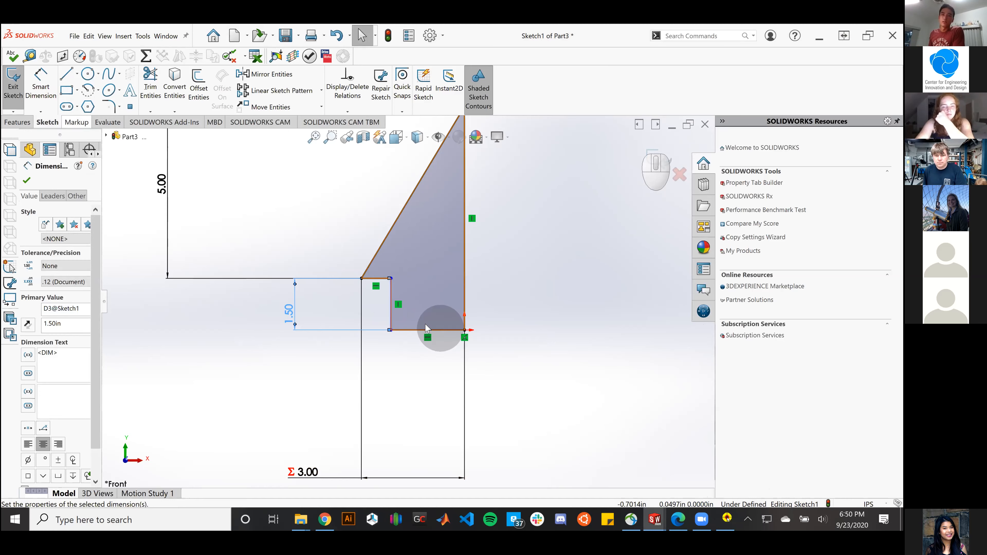
{"action": "scroll", "coordinate": [376, 284], "scroll_direction": "down", "scroll_amount": 3}
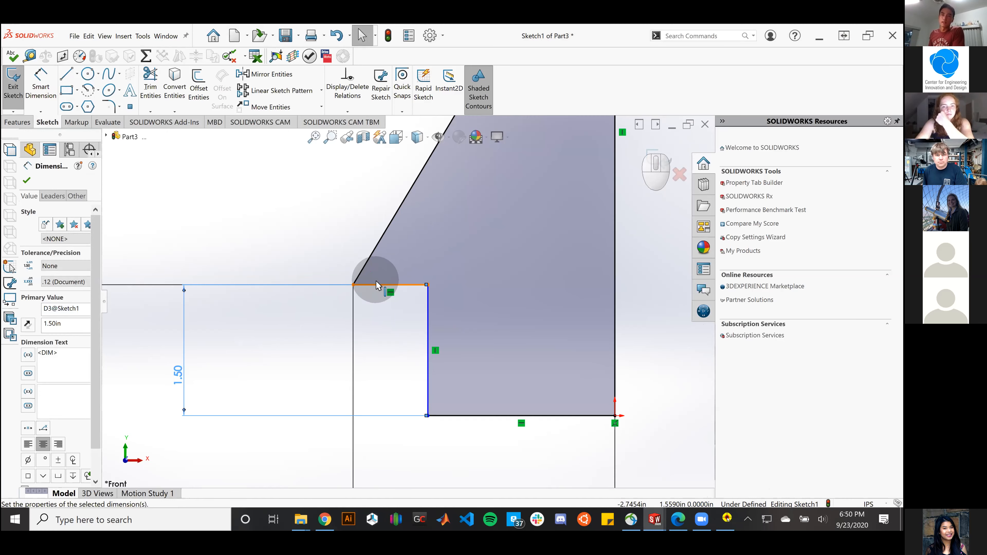
{"action": "left_click", "coordinate": [429, 310]}
{"action": "left_click_drag", "start_coordinate": [429, 310], "coordinate": [449, 294]}
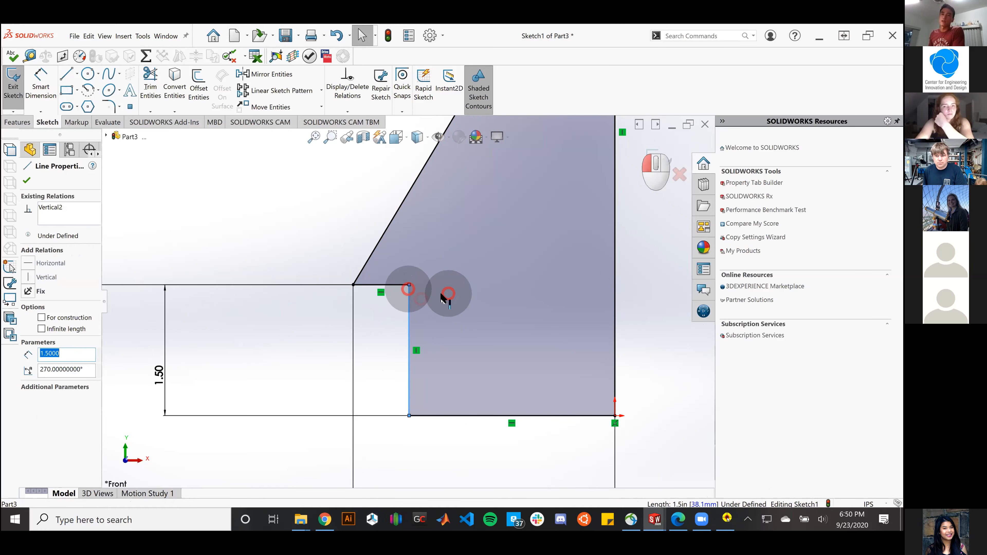
{"action": "left_click", "coordinate": [242, 230]}
Step: Dimension the horizontal ledge between the cone's outer corner and the base's short vertical edge as 1/8 in with Smart Dimension
{"action": "scroll", "coordinate": [464, 437], "scroll_direction": "up", "scroll_amount": 2}
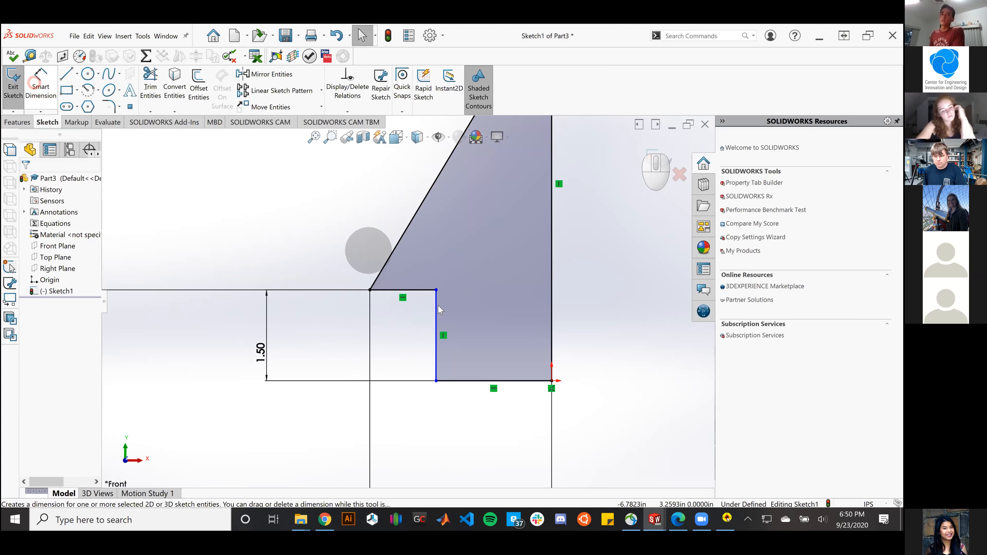
{"action": "left_click", "coordinate": [404, 269]}
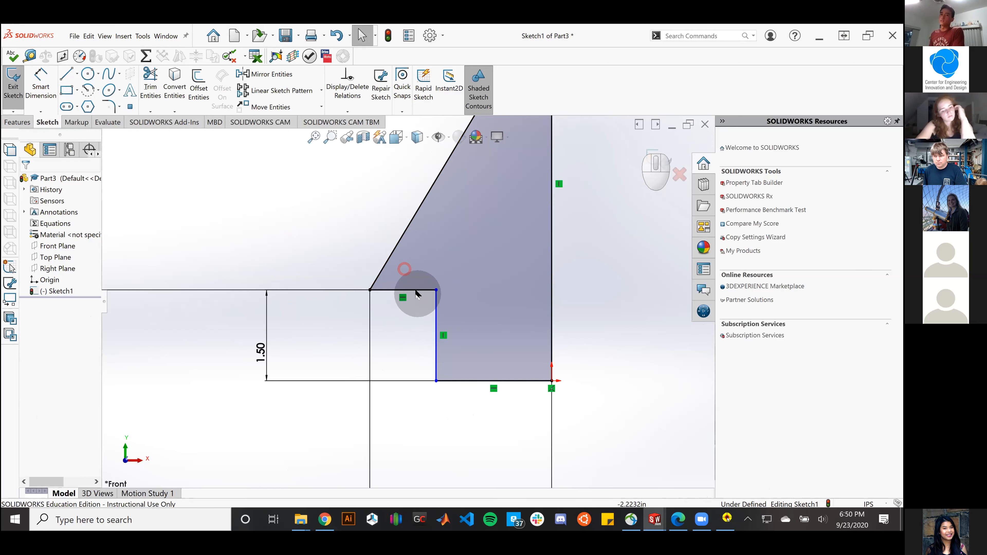
{"action": "left_click", "coordinate": [45, 88]}
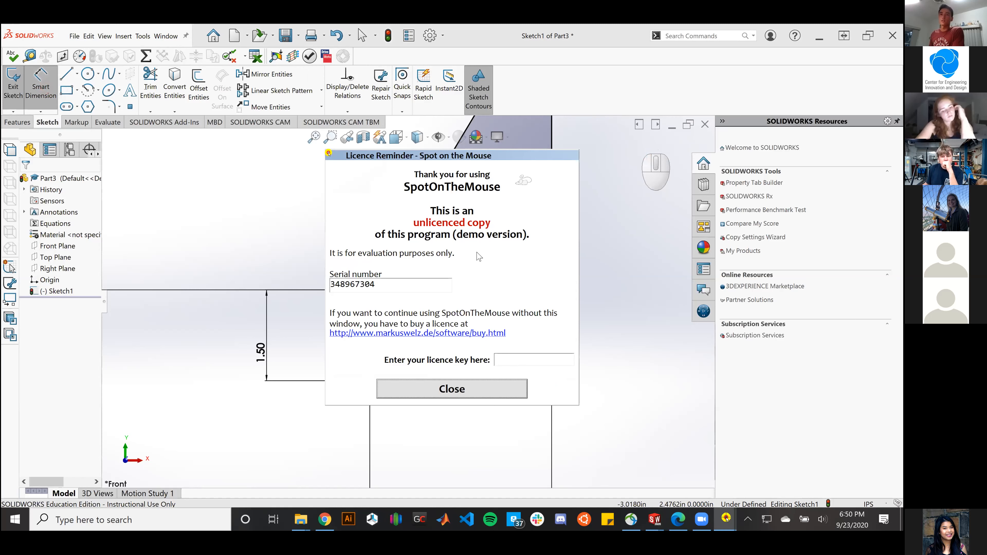
{"action": "left_click", "coordinate": [439, 387]}
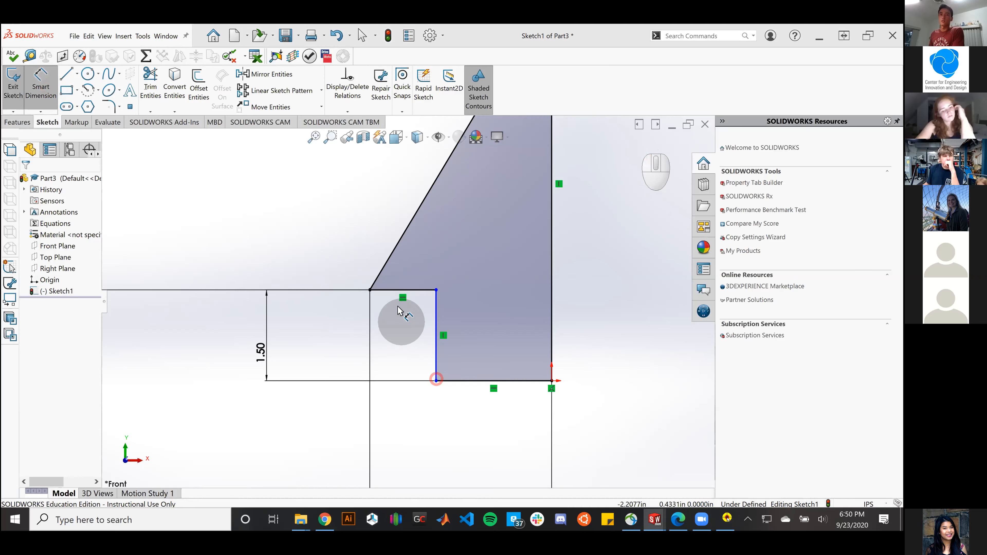
{"action": "left_click", "coordinate": [403, 291]}
{"action": "left_click", "coordinate": [417, 368]}
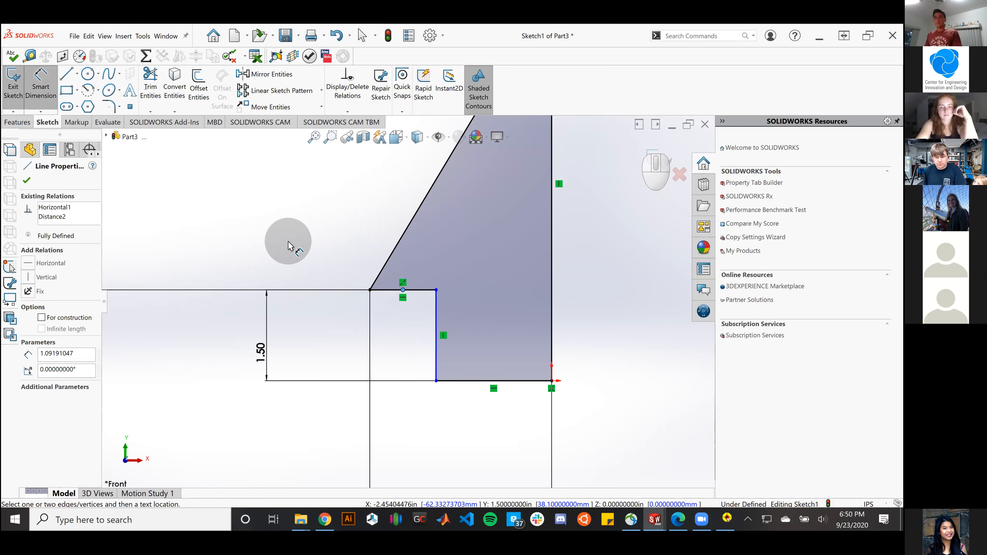
{"action": "key", "text": "Escape"}
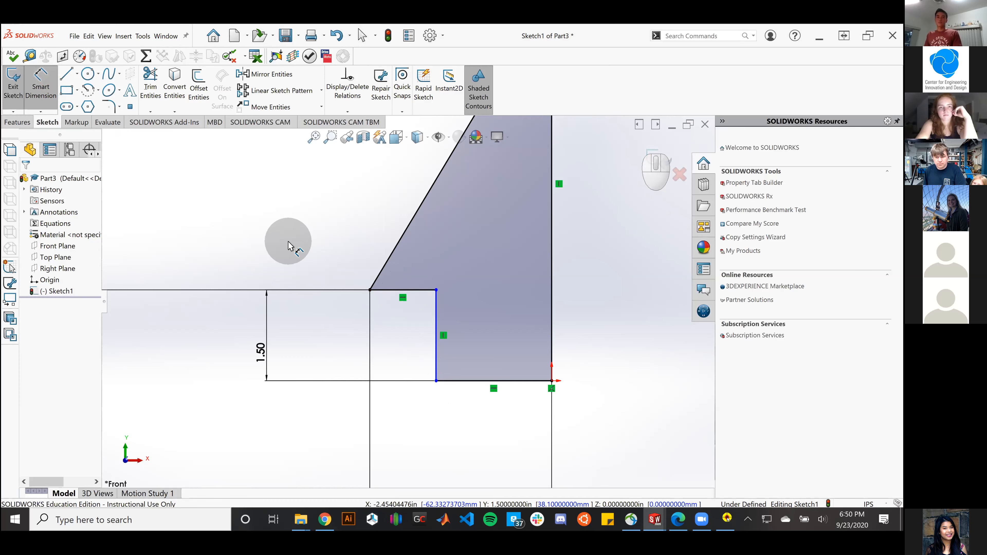
{"action": "left_click", "coordinate": [419, 290]}
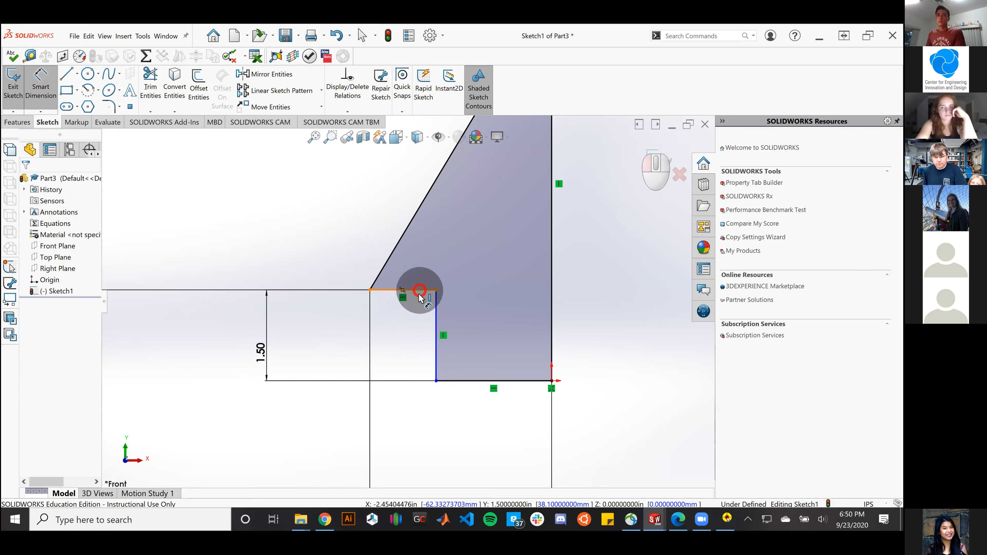
{"action": "left_click", "coordinate": [425, 409]}
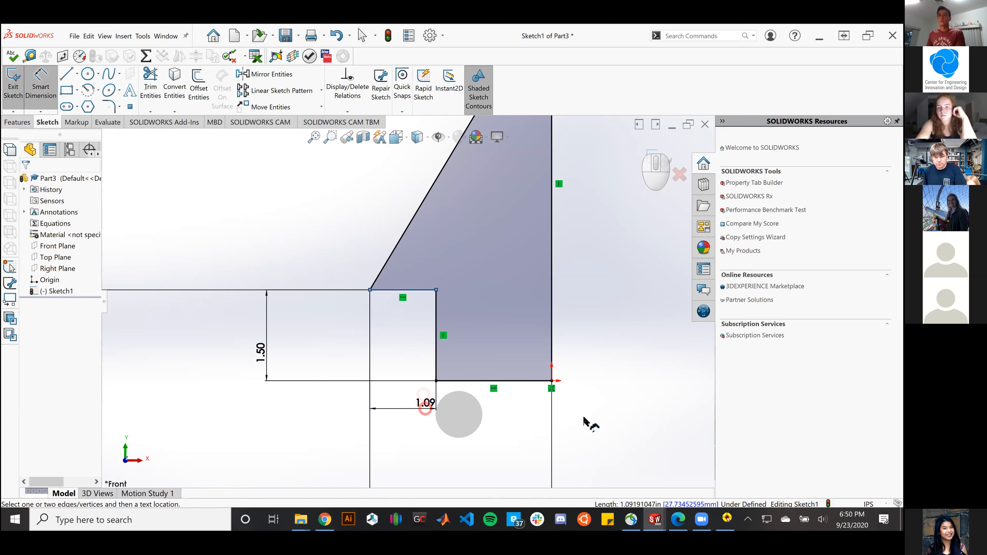
{"action": "left_click", "coordinate": [635, 421]}
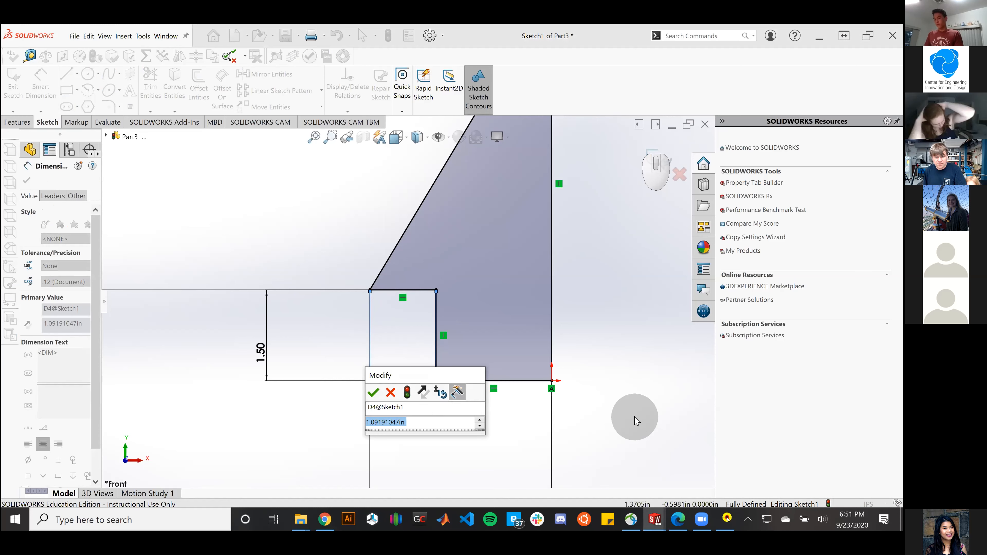
{"action": "type", "text": "1/8"}
{"action": "key", "text": "Left"}
{"action": "key", "text": "Left"}
{"action": "key", "text": "Left"}
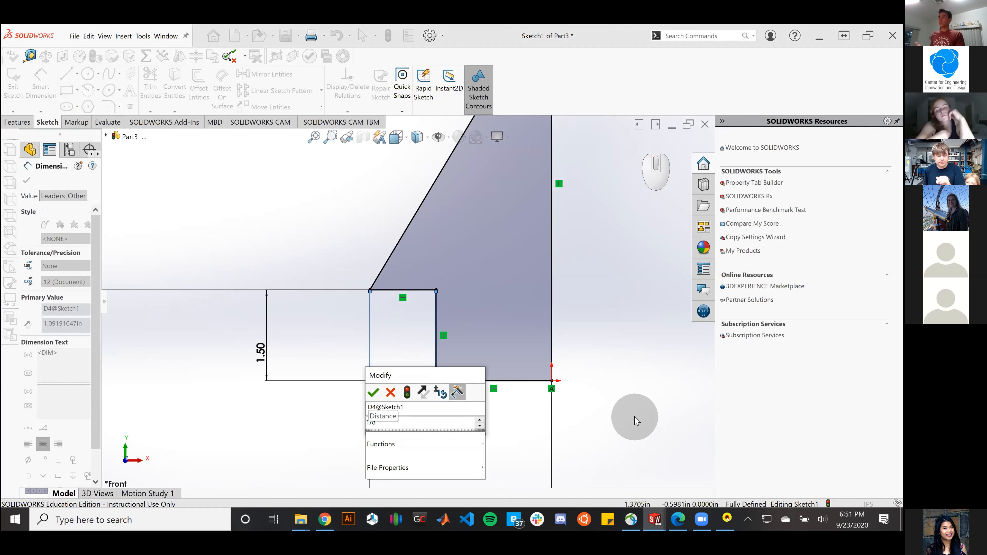
{"action": "key", "text": "Escape"}
{"action": "key", "text": "Escape"}
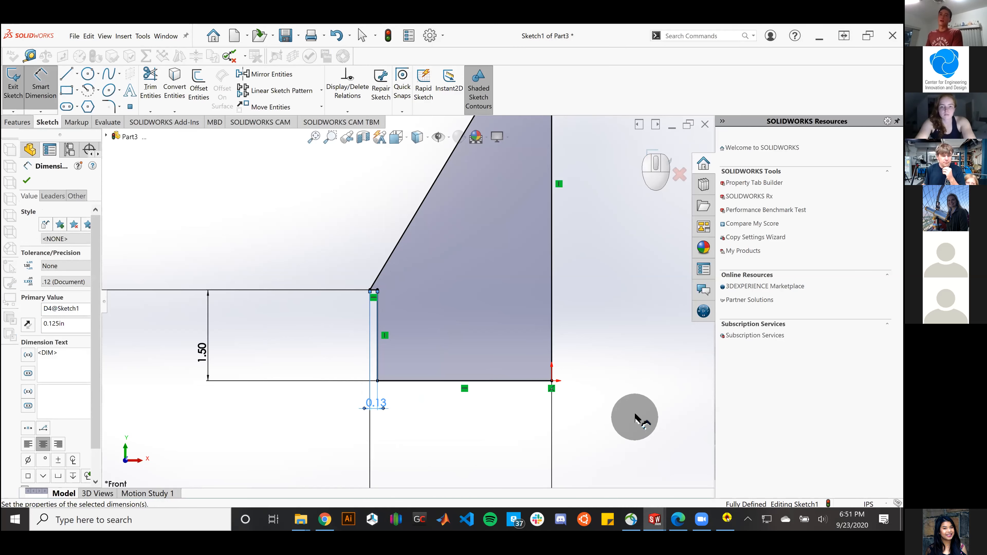
Step: Space out the two vertical dimensions beside the profile, place the ledge width dimension below the base, and exit the sketch
{"action": "scroll", "coordinate": [582, 383], "scroll_direction": "up", "scroll_amount": 4}
{"action": "scroll", "coordinate": [581, 385], "scroll_direction": "up", "scroll_amount": 1}
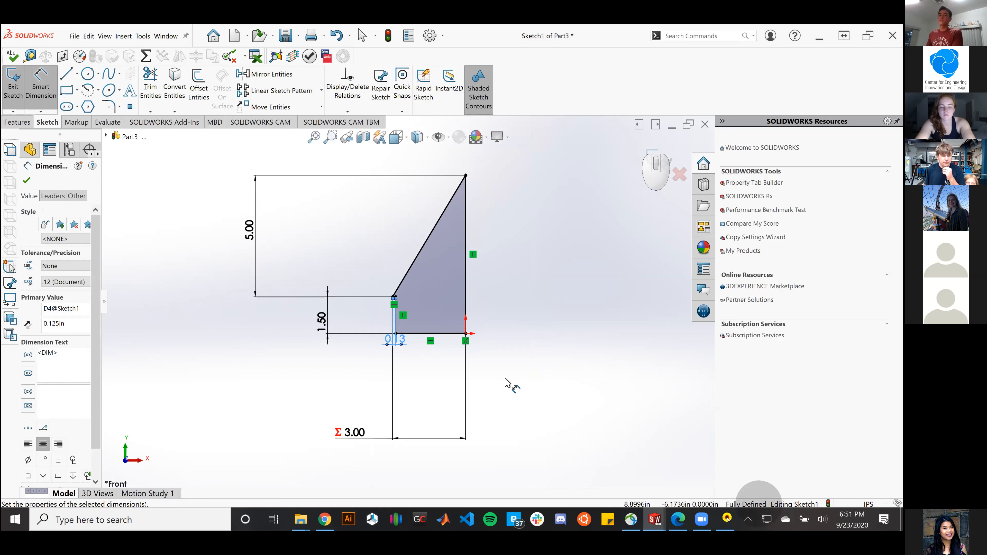
{"action": "left_click_drag", "start_coordinate": [395, 339], "coordinate": [380, 211]}
{"action": "left_click_drag", "start_coordinate": [311, 222], "coordinate": [337, 263]}
{"action": "left_click_drag", "start_coordinate": [321, 329], "coordinate": [276, 324]}
{"action": "left_click", "coordinate": [245, 318]}
{"action": "left_click", "coordinate": [218, 332]}
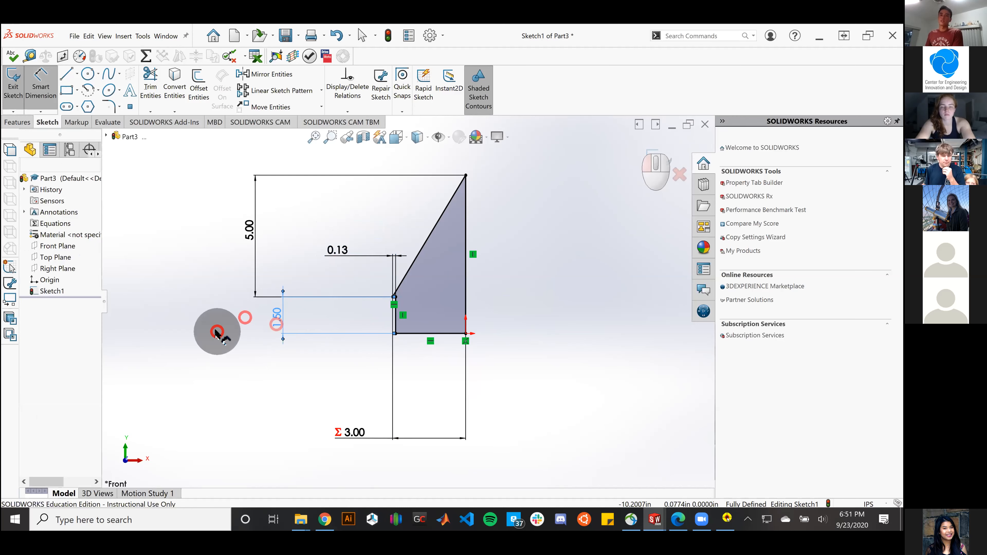
{"action": "mouse_move", "coordinate": [249, 229]}
{"action": "left_mouse_down"}
{"action": "mouse_move", "coordinate": [267, 227]}
{"action": "mouse_move", "coordinate": [379, 290]}
{"action": "mouse_move", "coordinate": [311, 234]}
{"action": "mouse_move", "coordinate": [295, 234]}
{"action": "mouse_move", "coordinate": [364, 384]}
{"action": "mouse_move", "coordinate": [335, 366]}
{"action": "left_mouse_up"}
{"action": "left_click", "coordinate": [339, 251]}
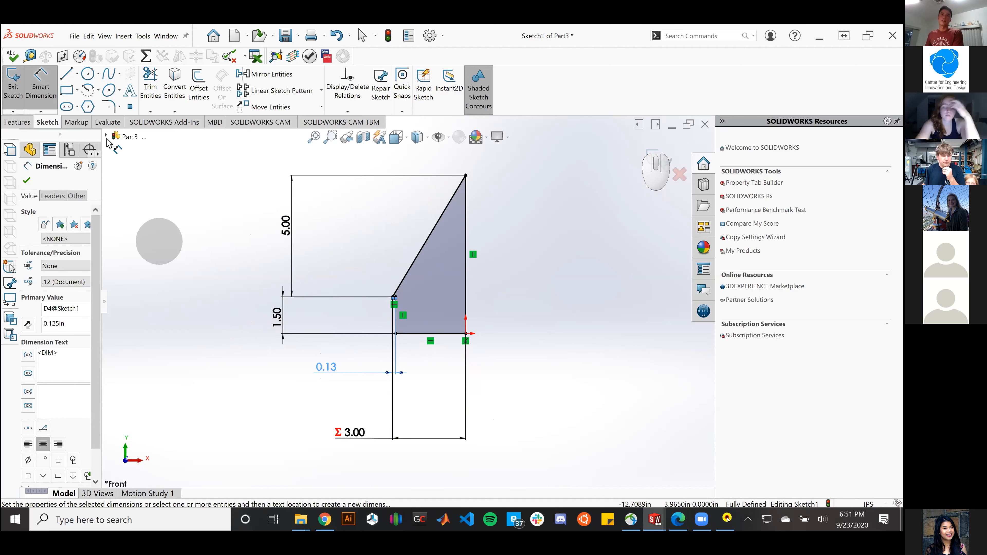
{"action": "left_click", "coordinate": [13, 93]}
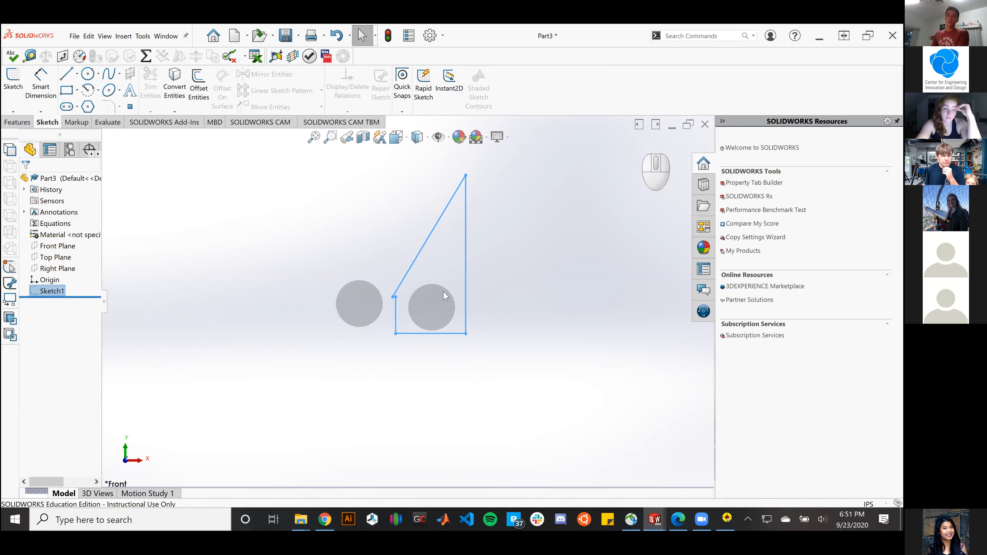
Step: Start a Revolved Boss/Base from the nose cone profile sketch, using its long vertical edge as the axis of revolution
{"action": "mouse_move", "coordinate": [461, 293]}
{"action": "middle_mouse_down"}
{"action": "mouse_move", "coordinate": [482, 312]}
{"action": "mouse_move", "coordinate": [507, 274]}
{"action": "mouse_move", "coordinate": [479, 274]}
{"action": "mouse_move", "coordinate": [468, 313]}
{"action": "mouse_move", "coordinate": [416, 320]}
{"action": "mouse_move", "coordinate": [419, 309]}
{"action": "middle_mouse_up"}
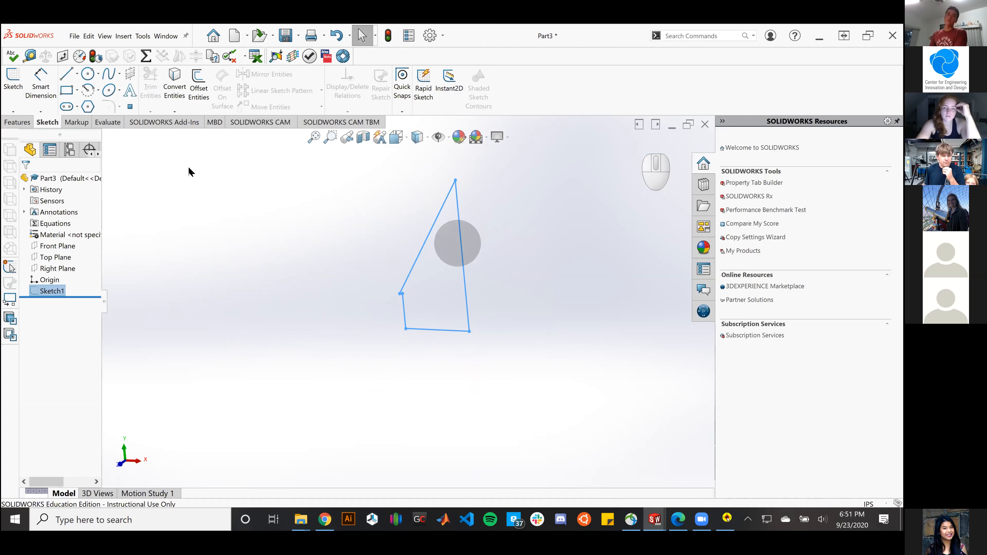
{"action": "left_click", "coordinate": [16, 125]}
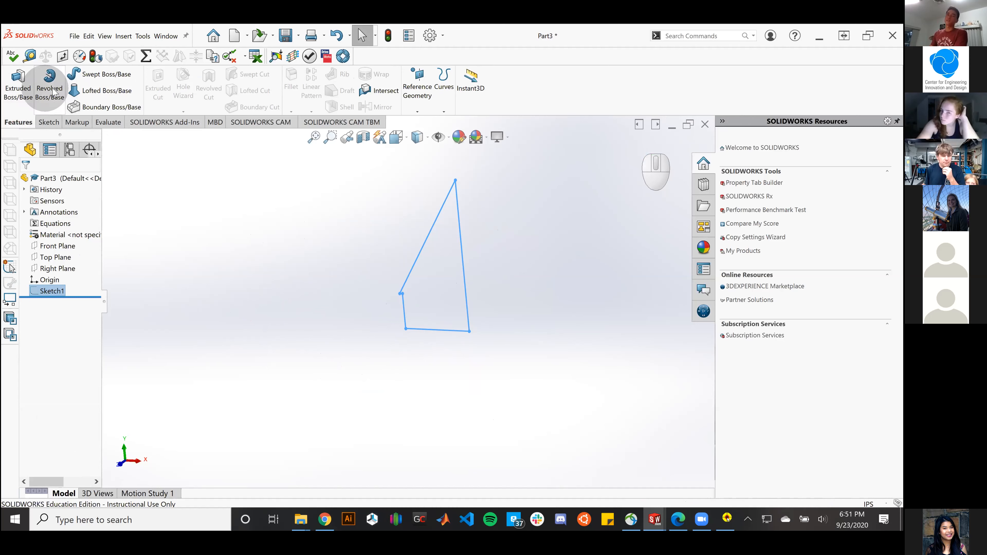
{"action": "left_click", "coordinate": [315, 189]}
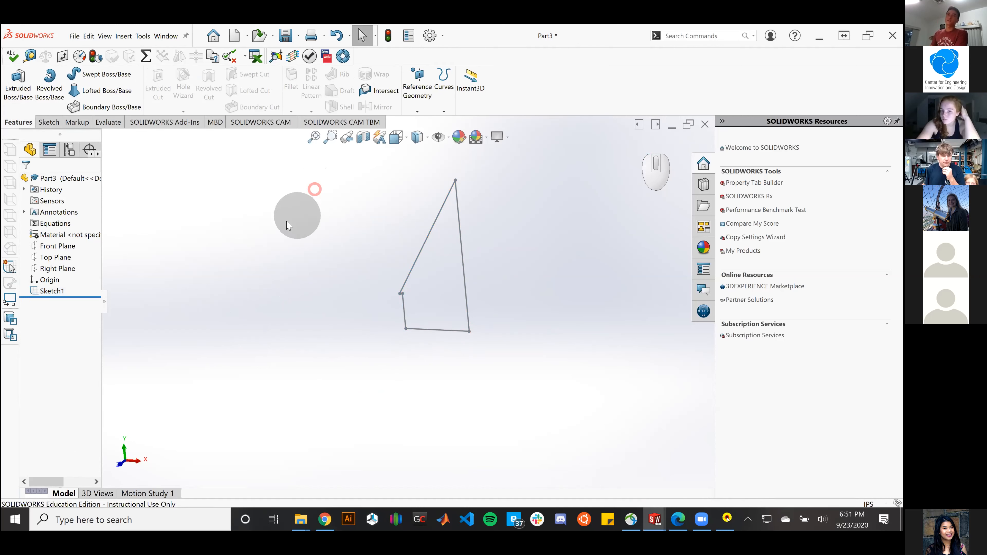
{"action": "left_click", "coordinate": [45, 291]}
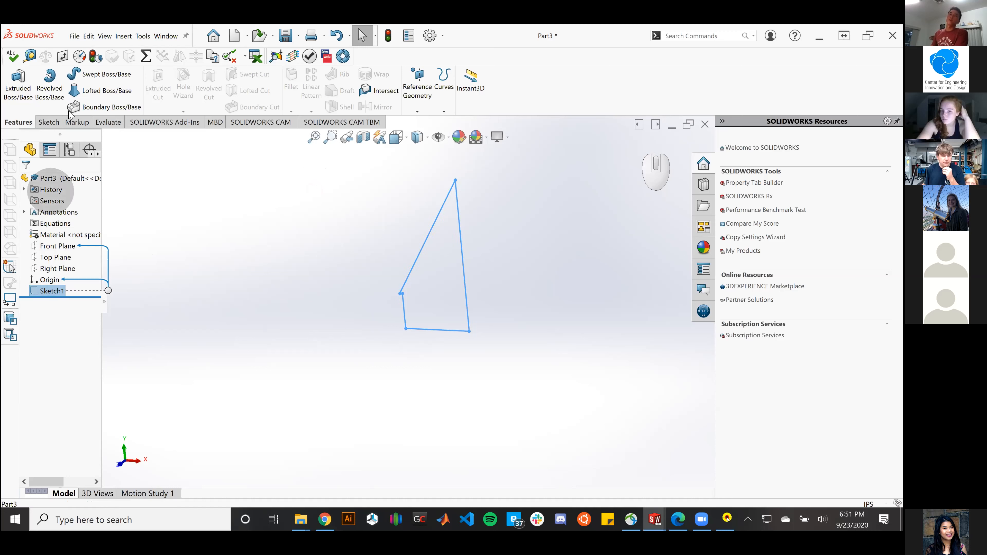
{"action": "left_click", "coordinate": [51, 93]}
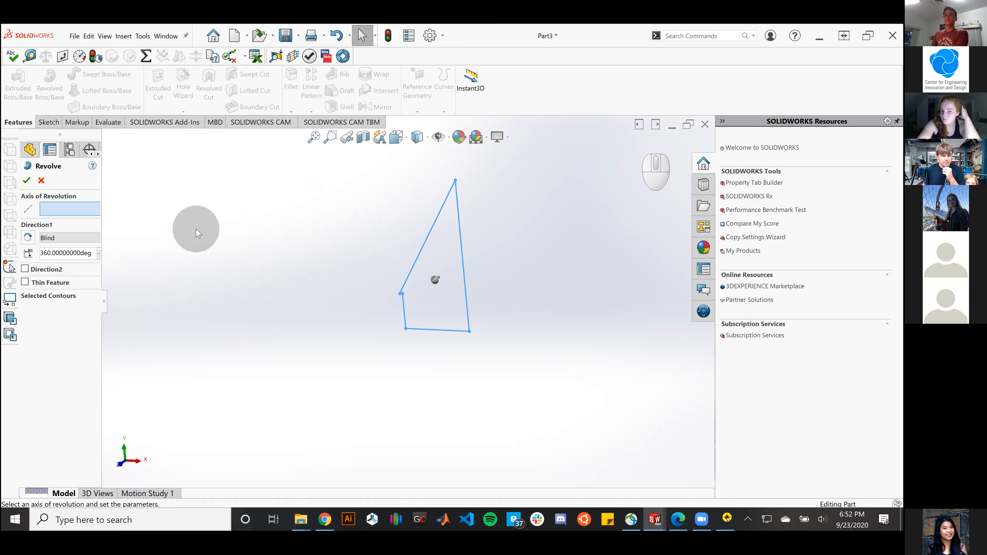
{"action": "scroll", "coordinate": [428, 249], "scroll_direction": "down", "scroll_amount": 3}
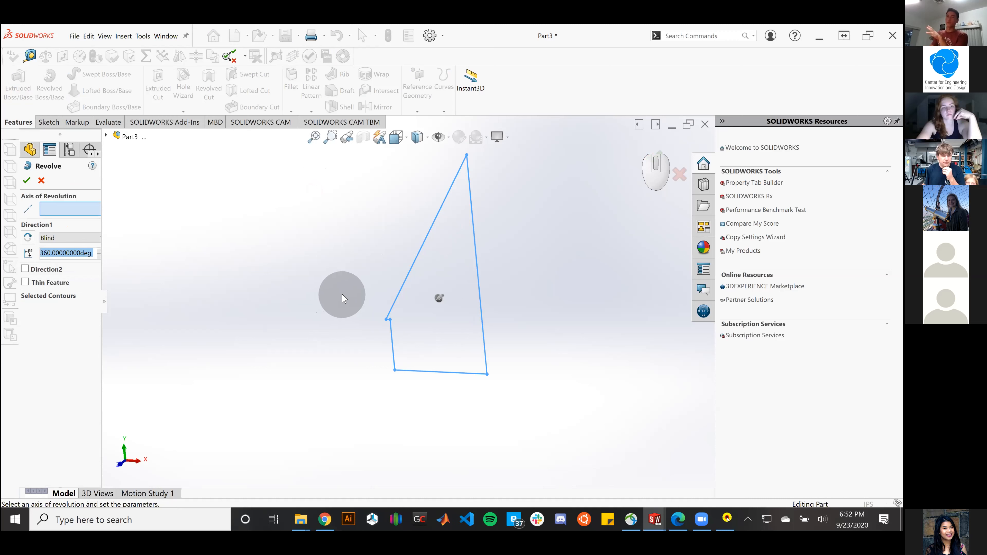
{"action": "left_click", "coordinate": [474, 226]}
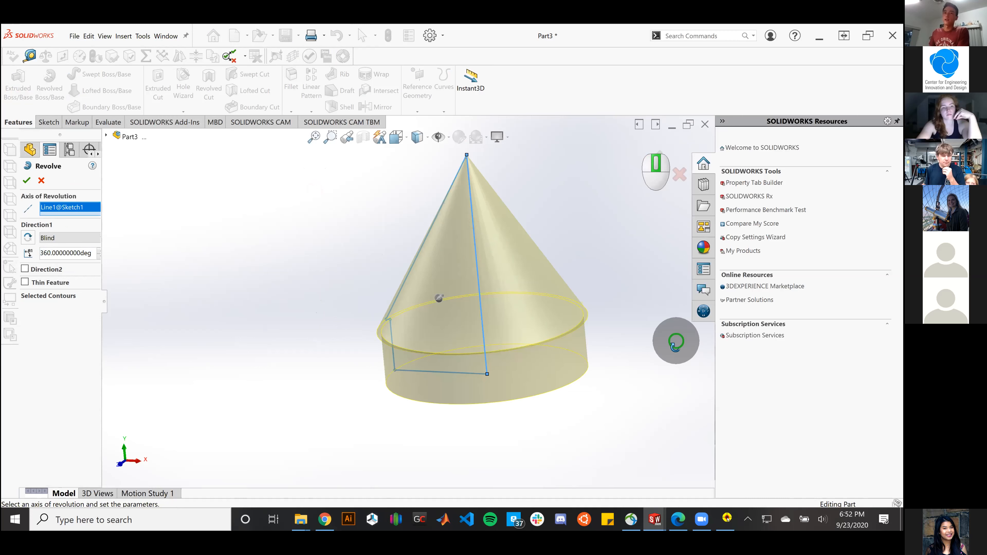
{"action": "middle_click_drag", "start_coordinate": [632, 341], "coordinate": [592, 307]}
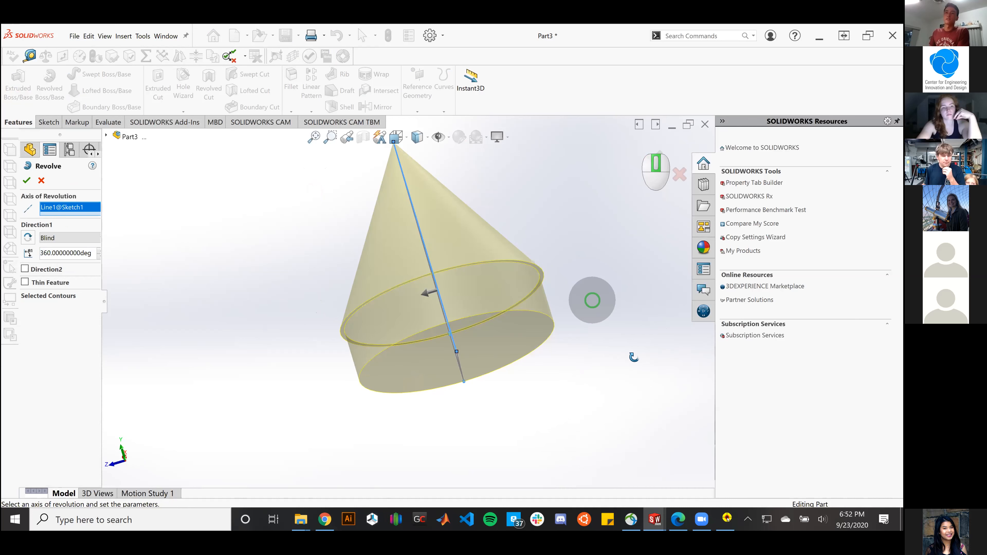
{"action": "middle_click_drag", "start_coordinate": [654, 366], "coordinate": [649, 365]}
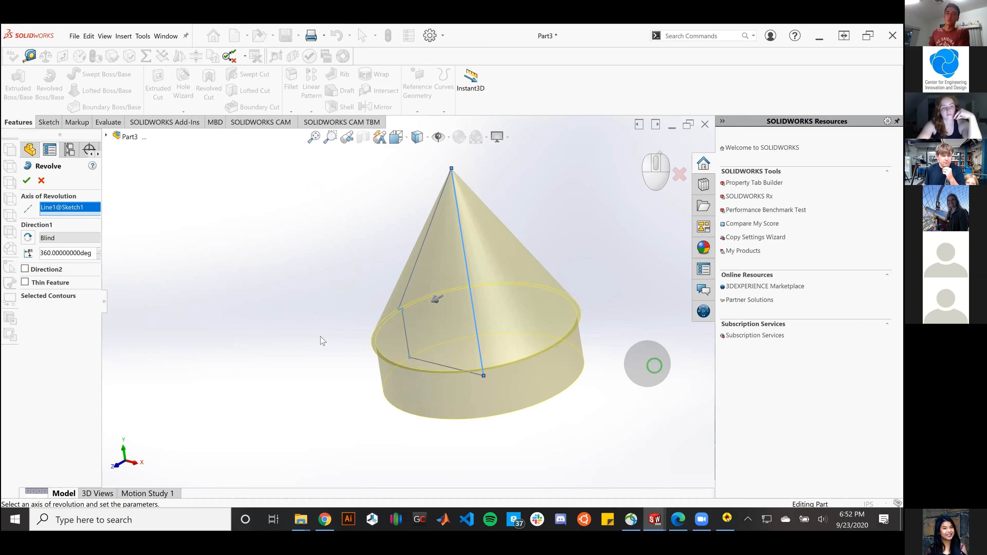
Step: Try a revolve angle of 180 degrees for the nose cone and inspect the preview
{"action": "left_click", "coordinate": [114, 280]}
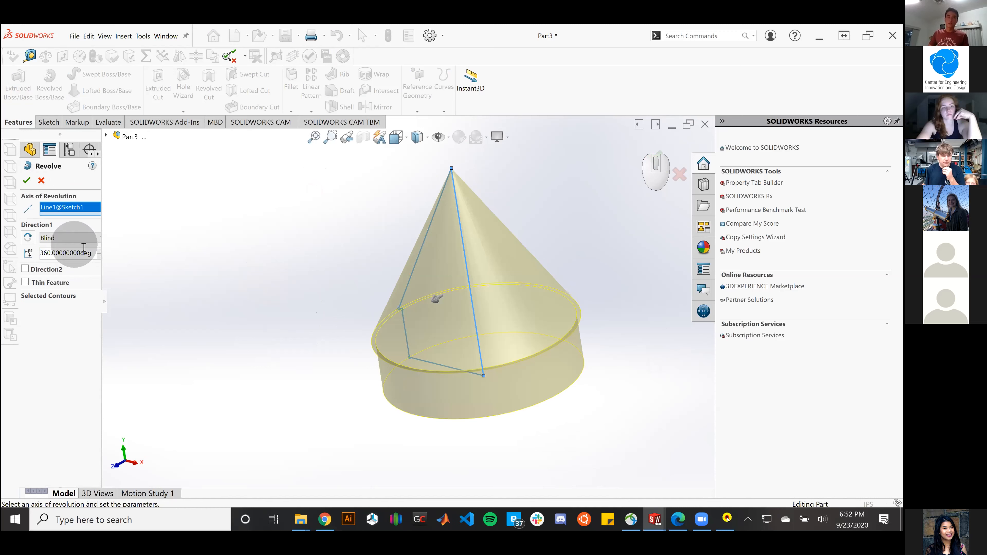
{"action": "left_click", "coordinate": [89, 253]}
{"action": "left_click_drag", "start_coordinate": [26, 256], "coordinate": [25, 256]}
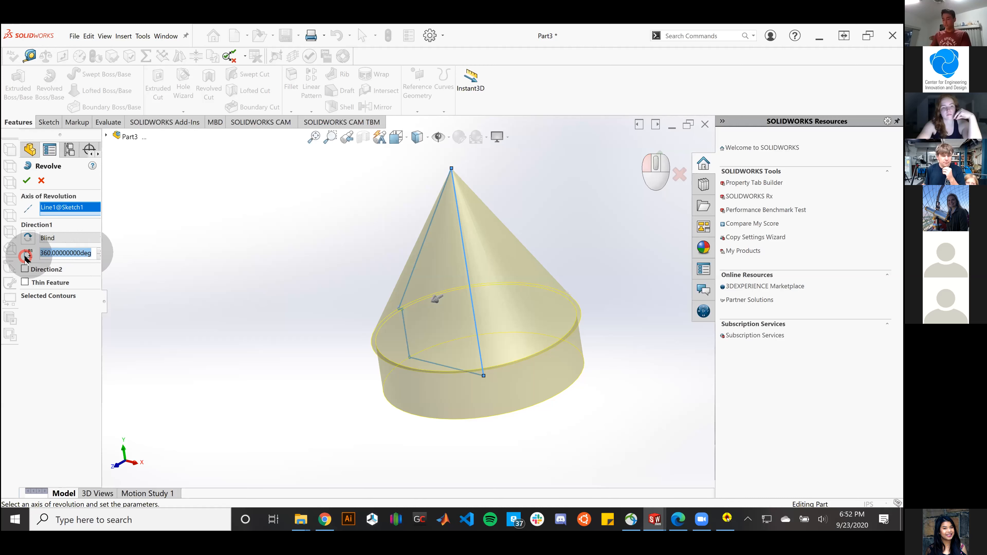
{"action": "type", "text": "180"}
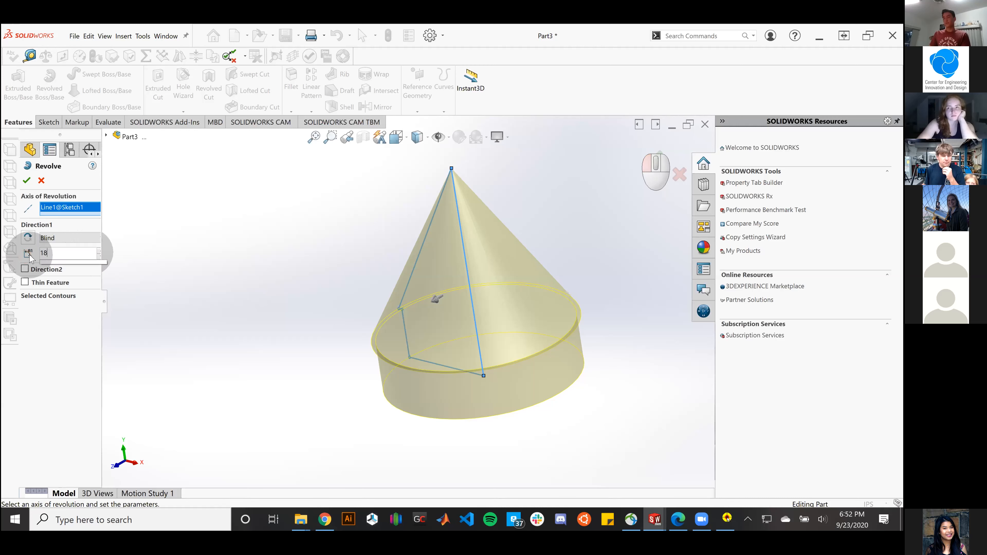
{"action": "key", "text": "Return"}
{"action": "left_click", "coordinate": [540, 284]}
{"action": "middle_click_drag", "start_coordinate": [482, 302], "coordinate": [477, 315]}
Step: Set the revolve angle to 360 degrees and complete the solid nose cone
{"action": "left_click", "coordinate": [86, 253]}
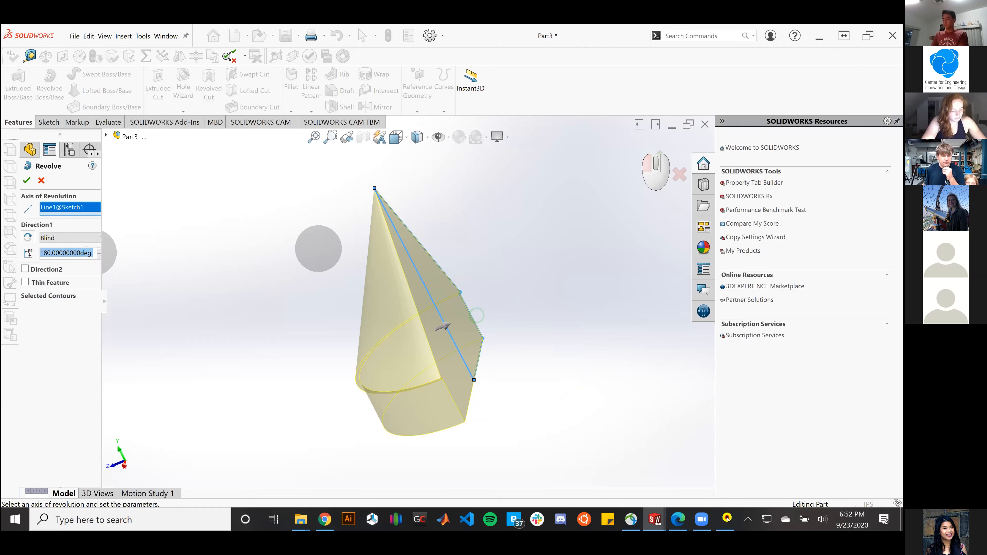
{"action": "type", "text": "360"}
{"action": "key", "text": "Return"}
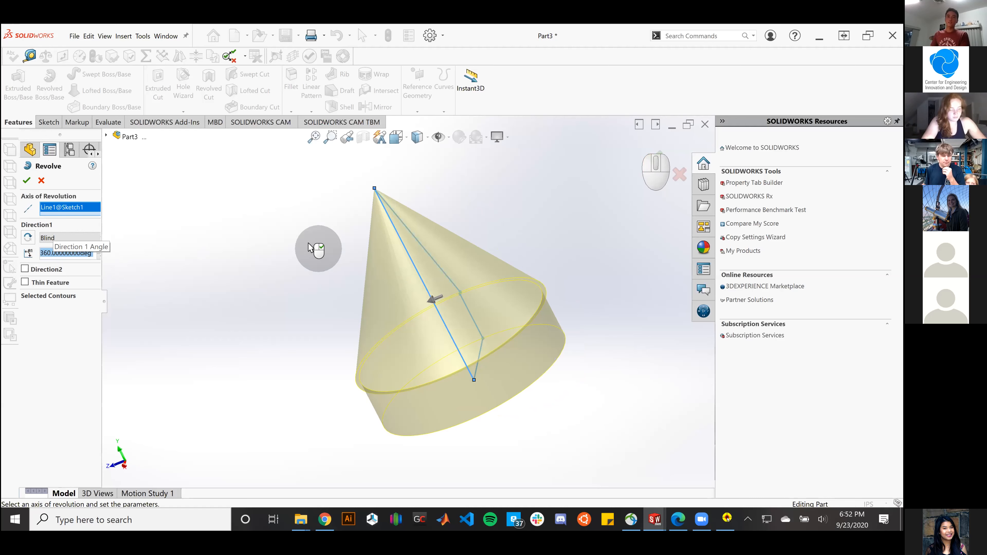
{"action": "left_click", "coordinate": [26, 181]}
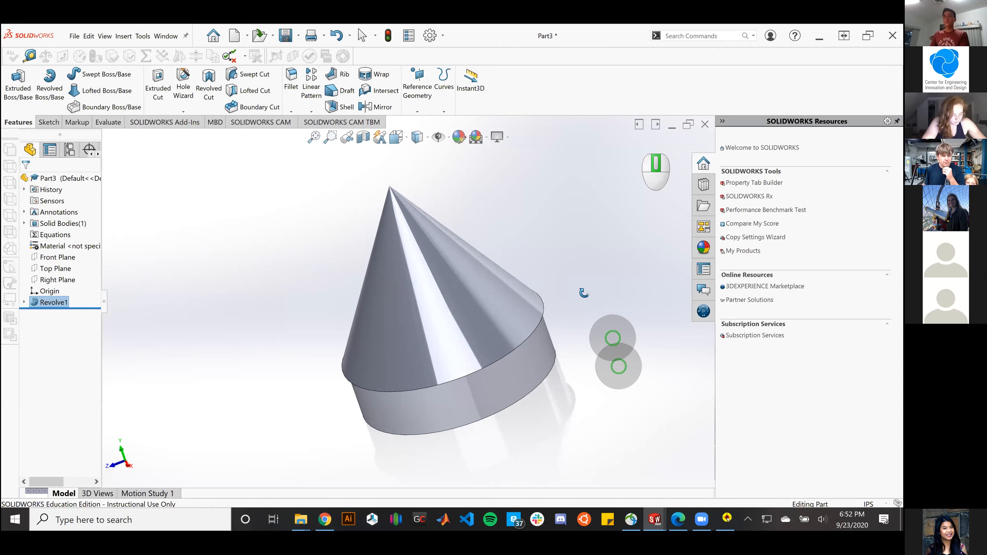
{"action": "middle_click_drag", "start_coordinate": [586, 382], "coordinate": [335, 328]}
{"action": "middle_click_drag", "start_coordinate": [384, 245], "coordinate": [491, 331]}
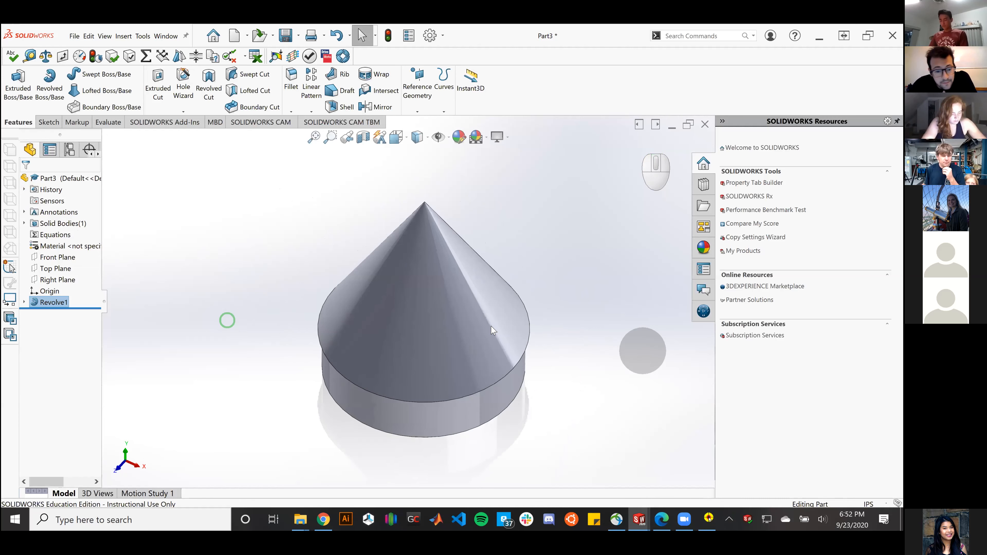
Step: Save the nose cone part to the Desktop under the file name Rocket Nose Cone
{"action": "key", "text": "ctrl"}
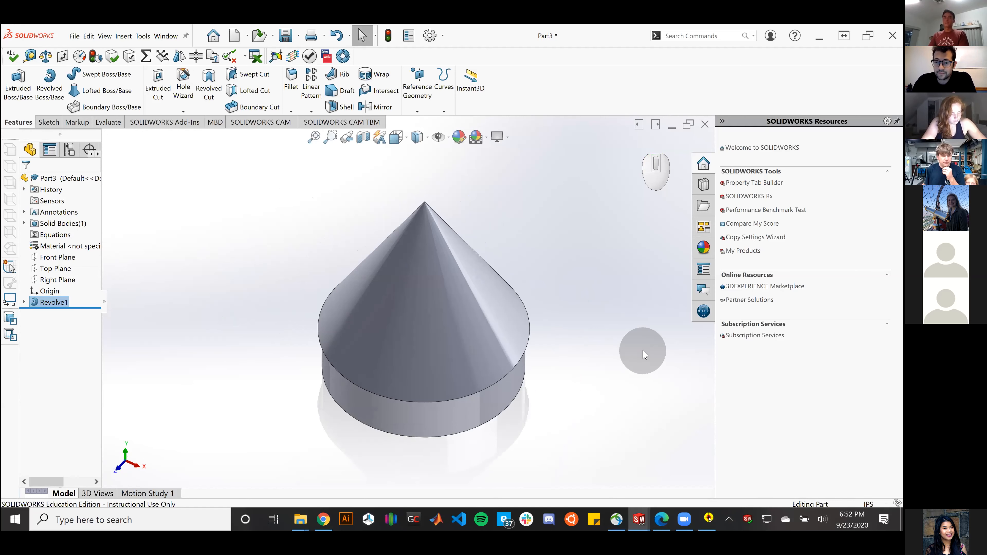
{"action": "key", "text": "ctrl+s"}
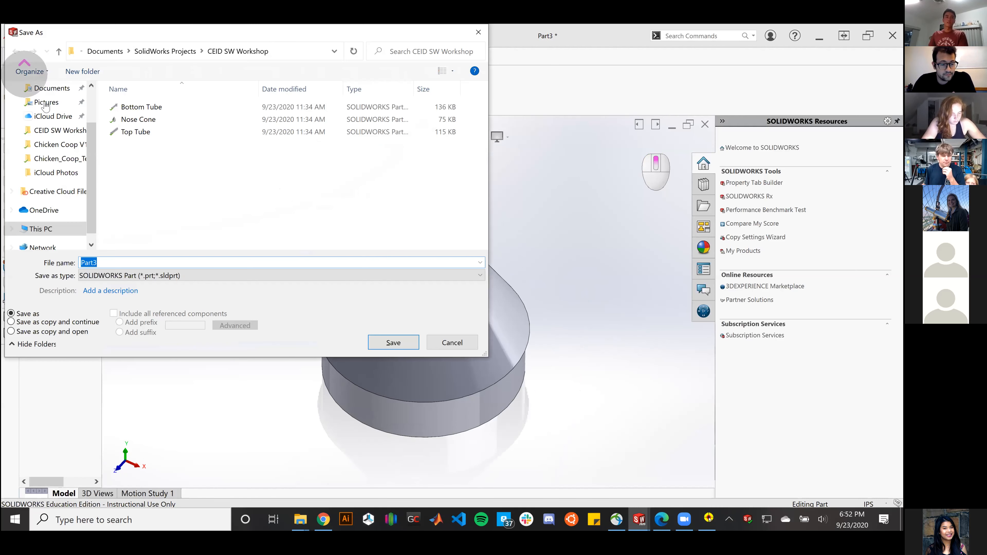
{"action": "scroll", "coordinate": [46, 105], "scroll_direction": "up", "scroll_amount": 2}
{"action": "left_click", "coordinate": [46, 111]}
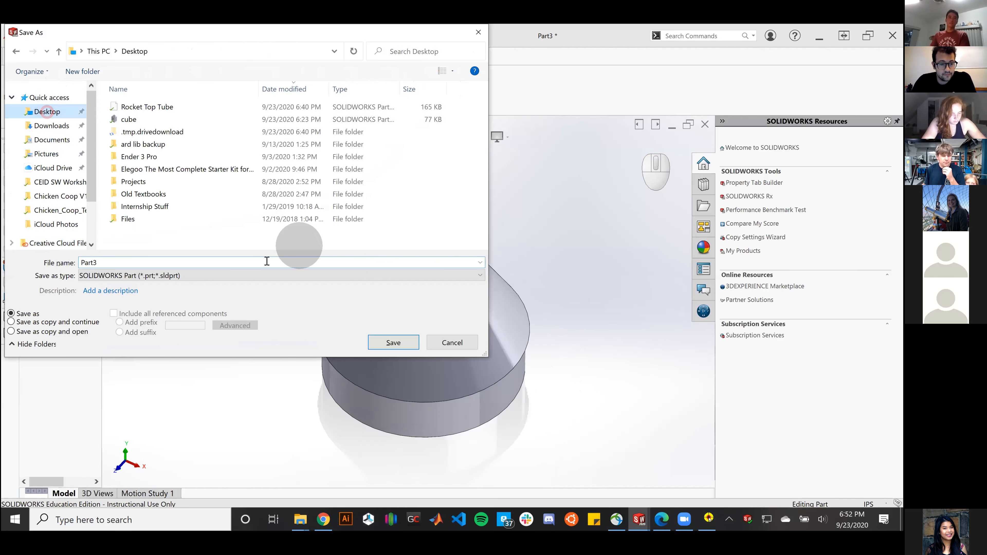
{"action": "double_click", "coordinate": [224, 259]}
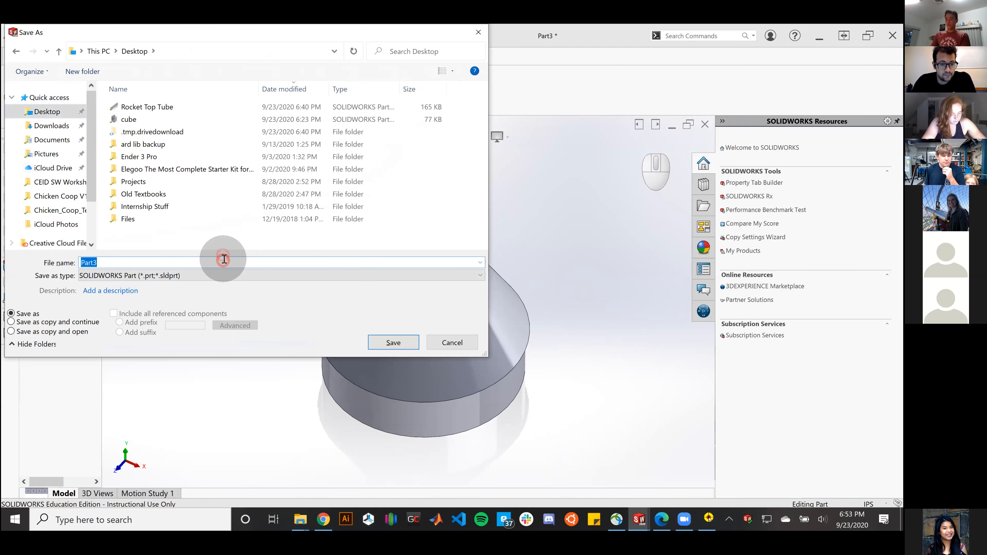
{"action": "type", "text": "Rocket Nose Cone"}
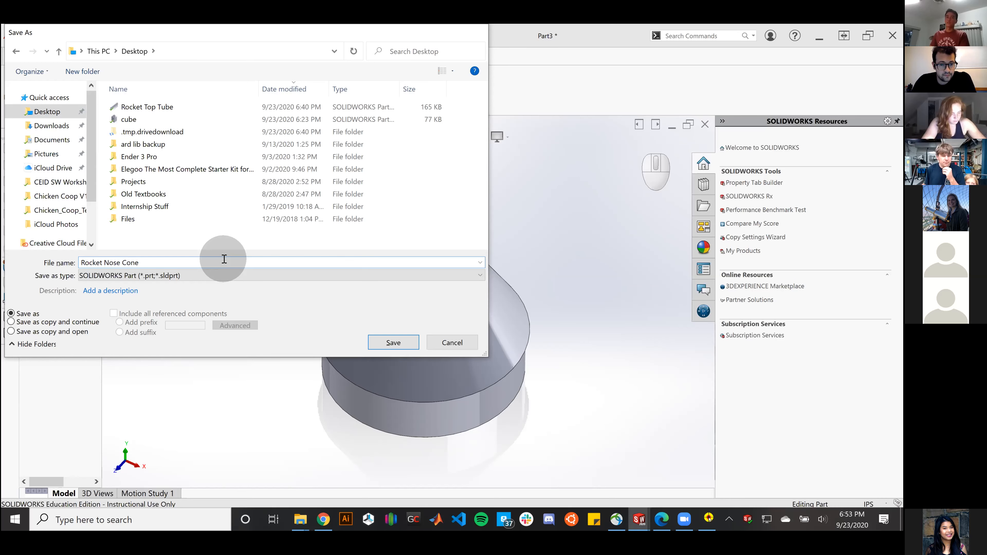
{"action": "key", "text": "Return"}
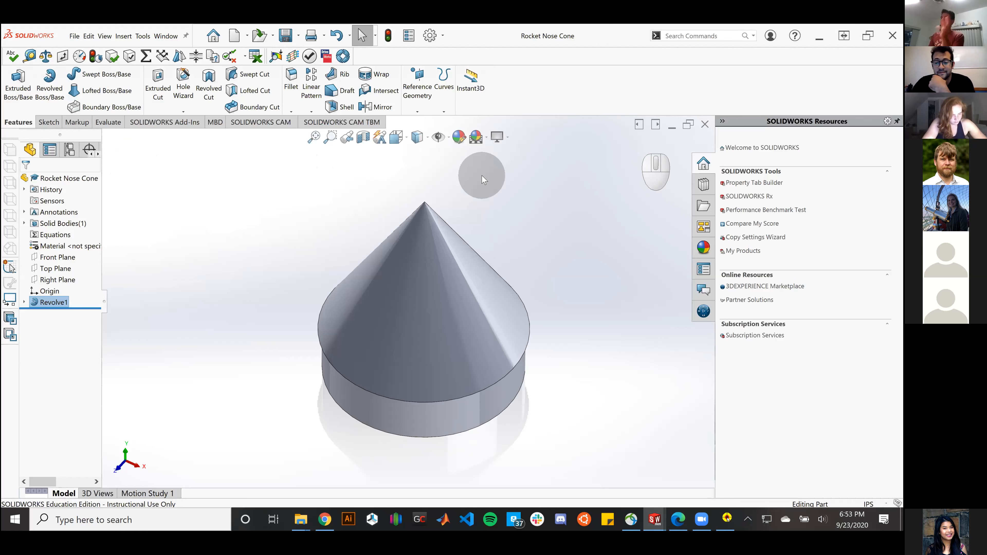
Step: Switch to the Rocket Assembly document, look over the rocket, and open the green Bottom Tube component as its own part
{"action": "key", "text": "ctrl"}
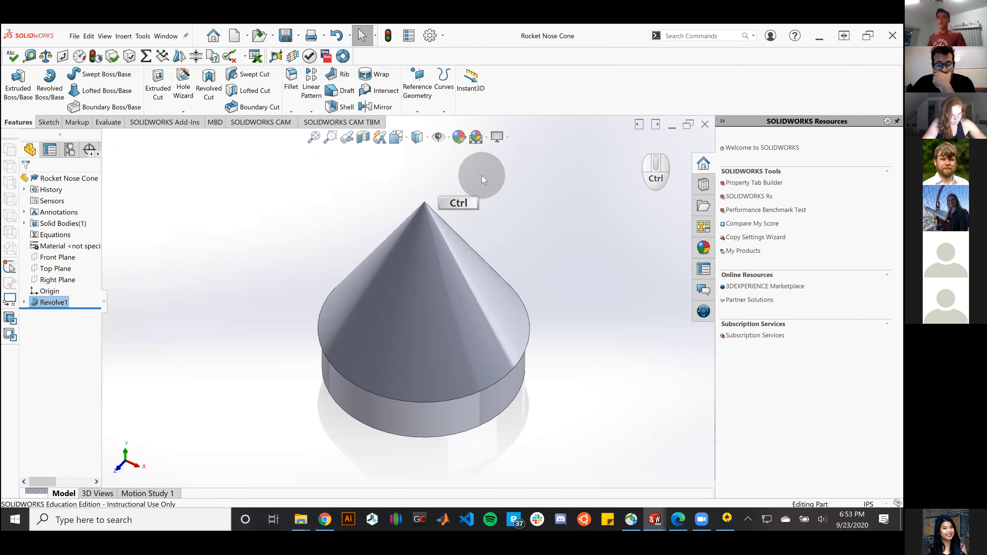
{"action": "key", "text": "ctrl+Tab"}
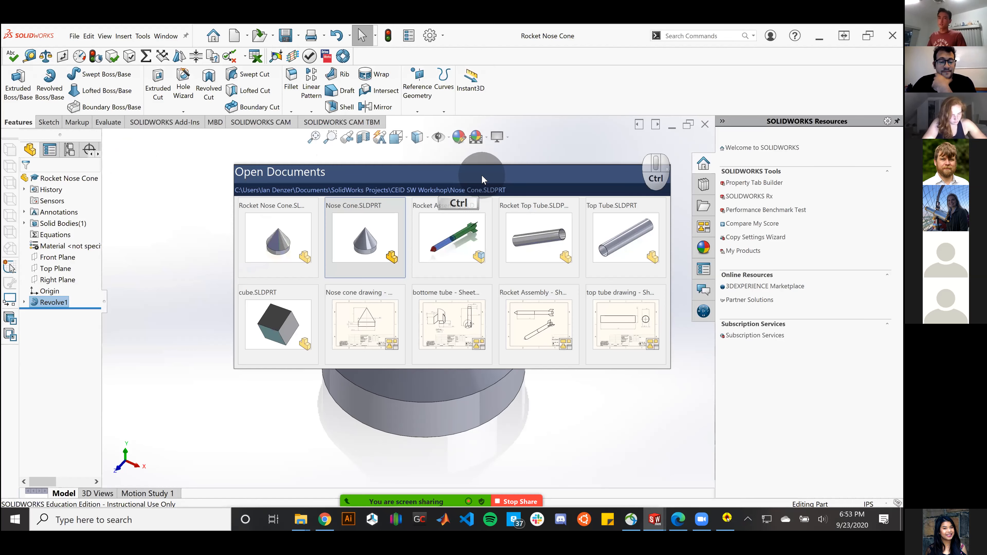
{"action": "key", "text": "ctrl+Tab"}
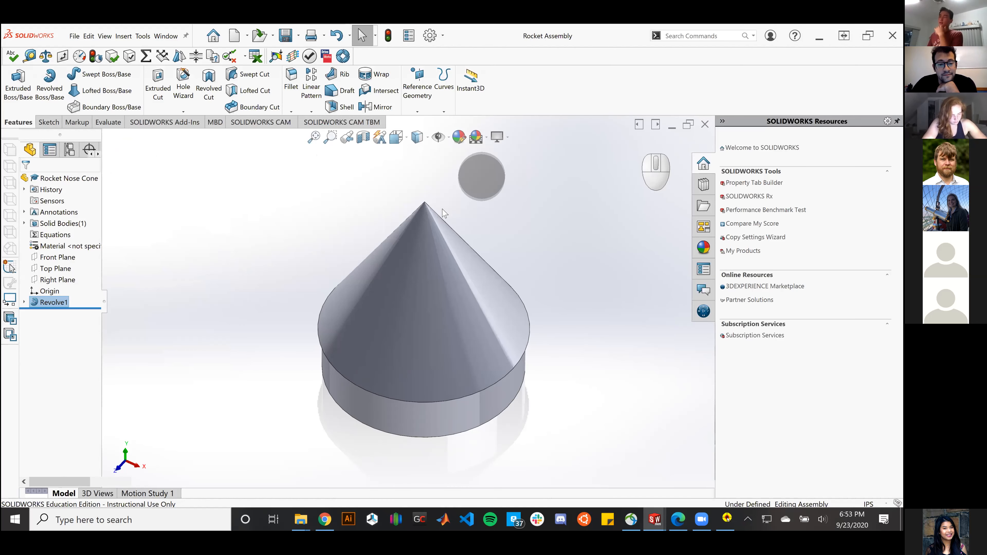
{"action": "left_click", "coordinate": [436, 209]}
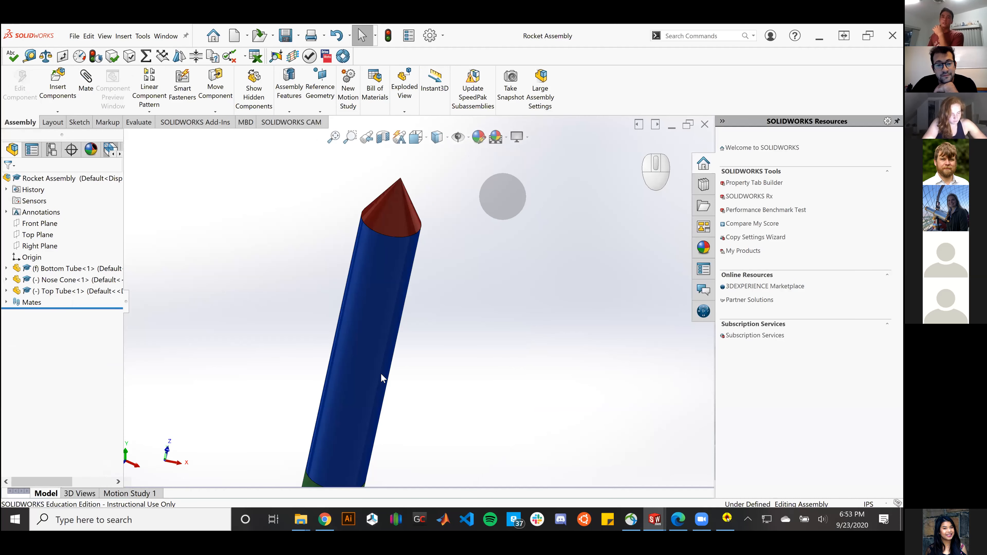
{"action": "scroll", "coordinate": [381, 374], "scroll_direction": "down", "scroll_amount": 5}
{"action": "scroll", "coordinate": [425, 302], "scroll_direction": "up", "scroll_amount": 8}
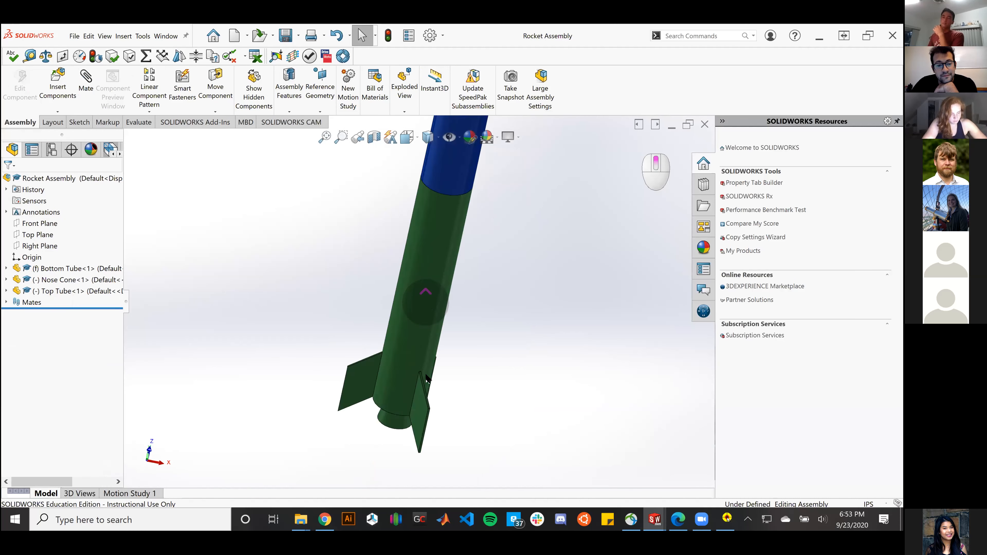
{"action": "left_click", "coordinate": [443, 268]}
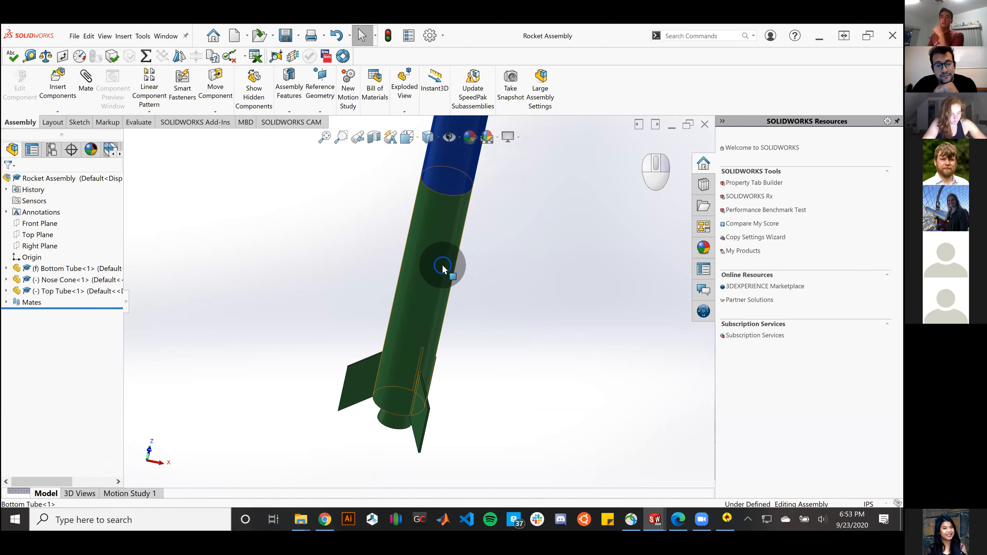
{"action": "right_click", "coordinate": [443, 194]}
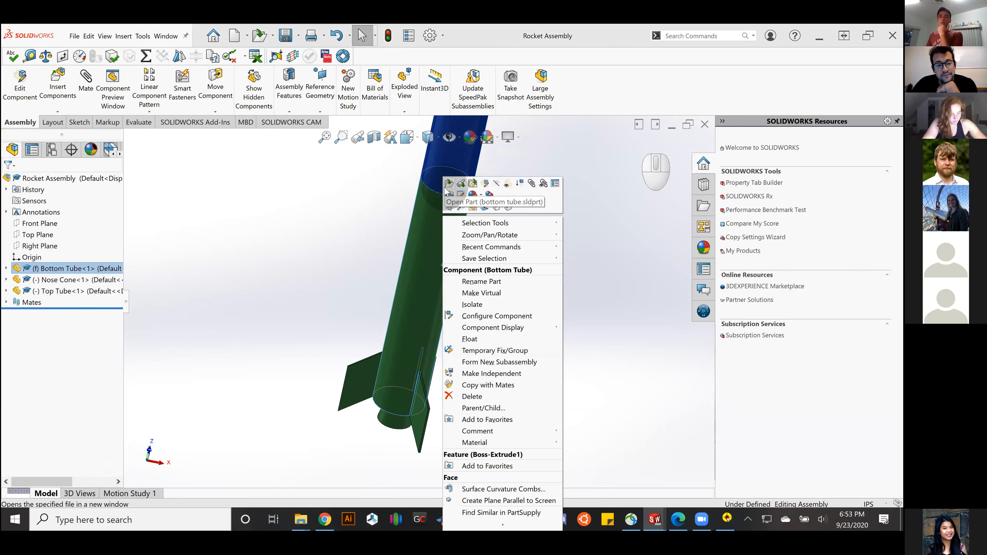
{"action": "left_click", "coordinate": [444, 191]}
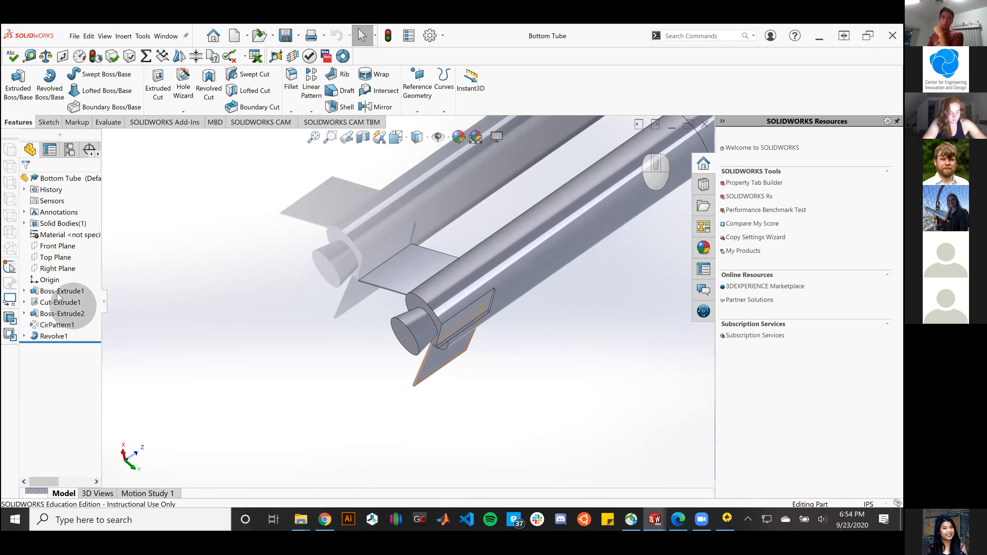
Step: Roll the Bottom Tube feature history back to just after Boss-Extrude1 and inspect the base cylinder
{"action": "left_click", "coordinate": [61, 313]}
{"action": "left_click", "coordinate": [55, 303]}
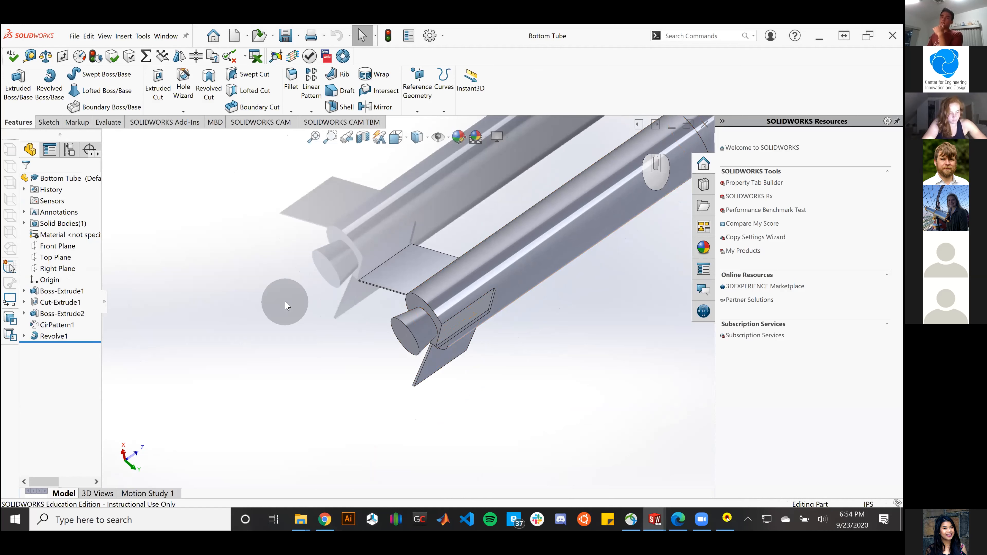
{"action": "scroll", "coordinate": [285, 303], "scroll_direction": "up", "scroll_amount": 3}
{"action": "middle_click_drag", "start_coordinate": [573, 267], "coordinate": [555, 289]}
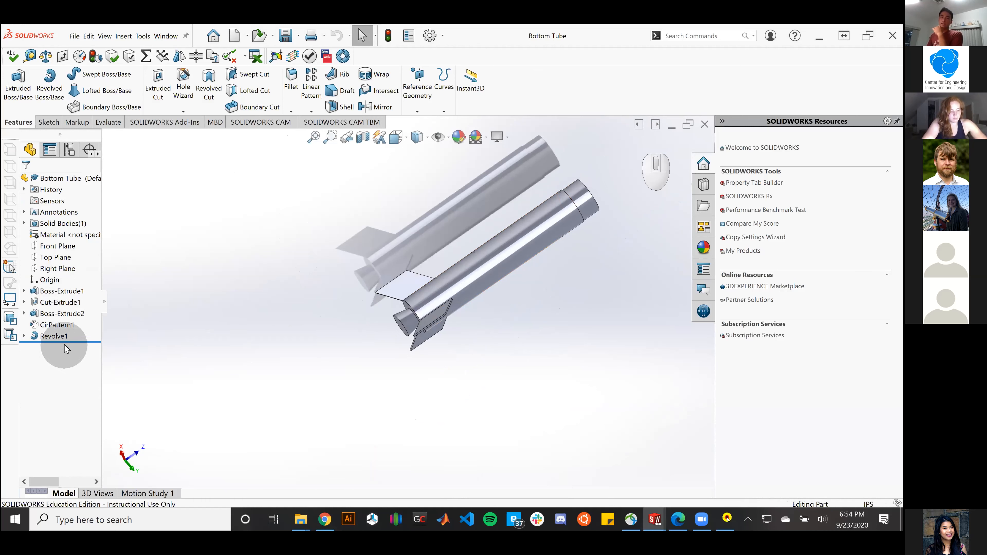
{"action": "left_click_drag", "start_coordinate": [69, 342], "coordinate": [80, 297]}
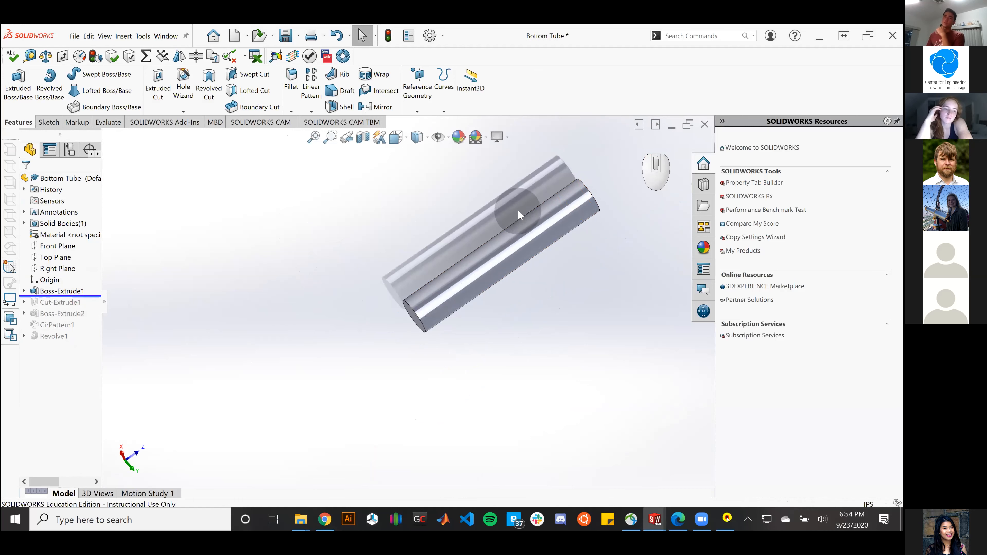
{"action": "scroll", "coordinate": [536, 228], "scroll_direction": "down", "scroll_amount": 3}
{"action": "middle_click_drag", "start_coordinate": [542, 230], "coordinate": [491, 322]}
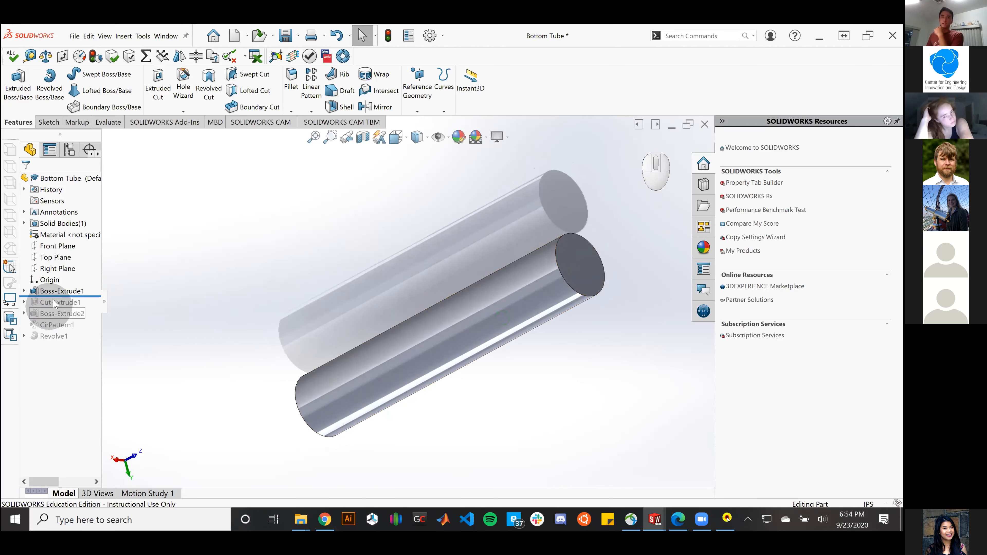
Step: Roll the history forward to include Cut-Extrude1 and examine the stepped end of the tube from several angles
{"action": "left_click_drag", "start_coordinate": [58, 302], "coordinate": [61, 307]}
{"action": "scroll", "coordinate": [577, 248], "scroll_direction": "up", "scroll_amount": 7}
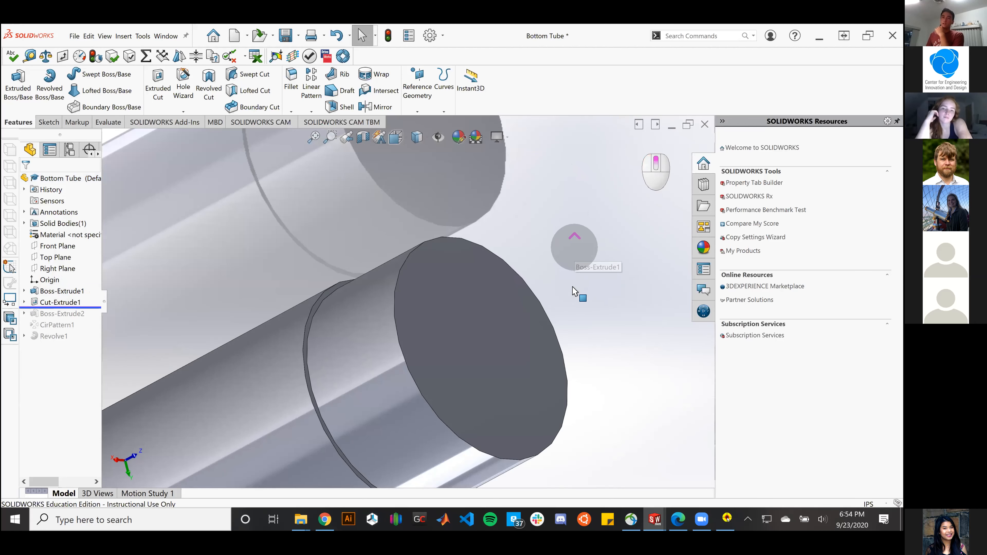
{"action": "scroll", "coordinate": [577, 299], "scroll_direction": "down", "scroll_amount": 3}
{"action": "middle_click_drag", "start_coordinate": [570, 371], "coordinate": [610, 342]}
{"action": "middle_click_drag", "start_coordinate": [605, 301], "coordinate": [579, 356]}
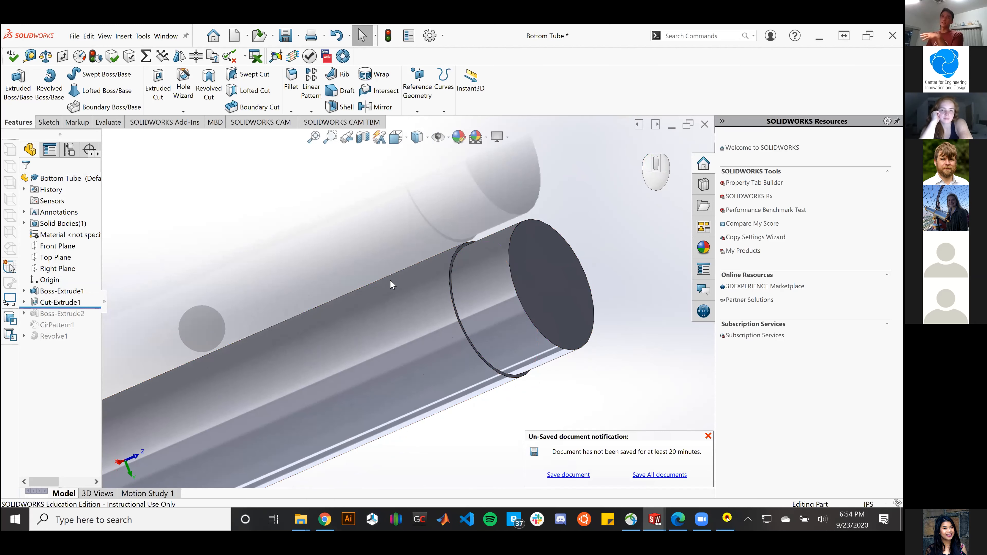
{"action": "scroll", "coordinate": [550, 240], "scroll_direction": "up", "scroll_amount": 5}
{"action": "middle_click_drag", "start_coordinate": [415, 387], "coordinate": [443, 382]}
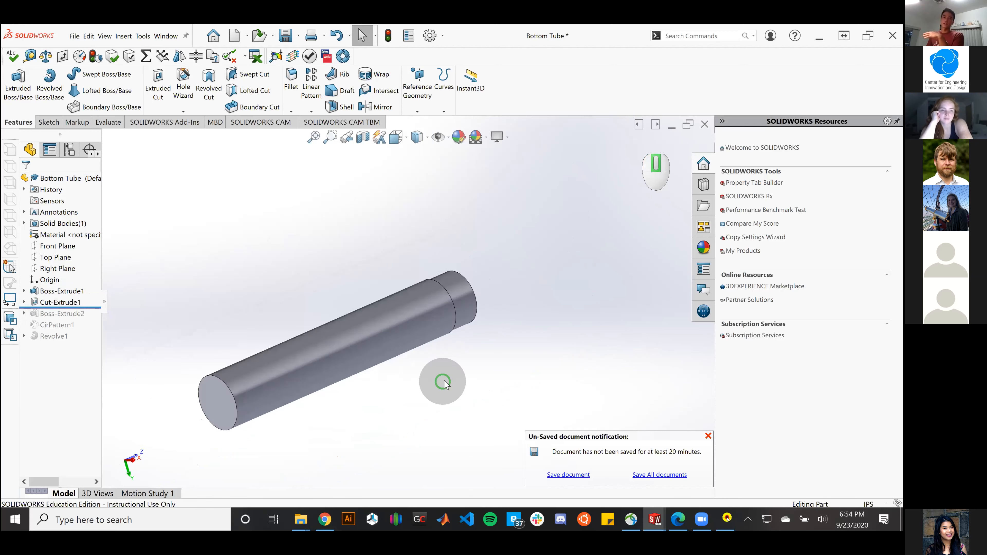
{"action": "scroll", "coordinate": [443, 382], "scroll_direction": "down", "scroll_amount": 2}
Step: Roll the history forward to include Boss-Extrude2 and inspect the single fin at the tube's end
{"action": "left_click_drag", "start_coordinate": [72, 306], "coordinate": [70, 320]}
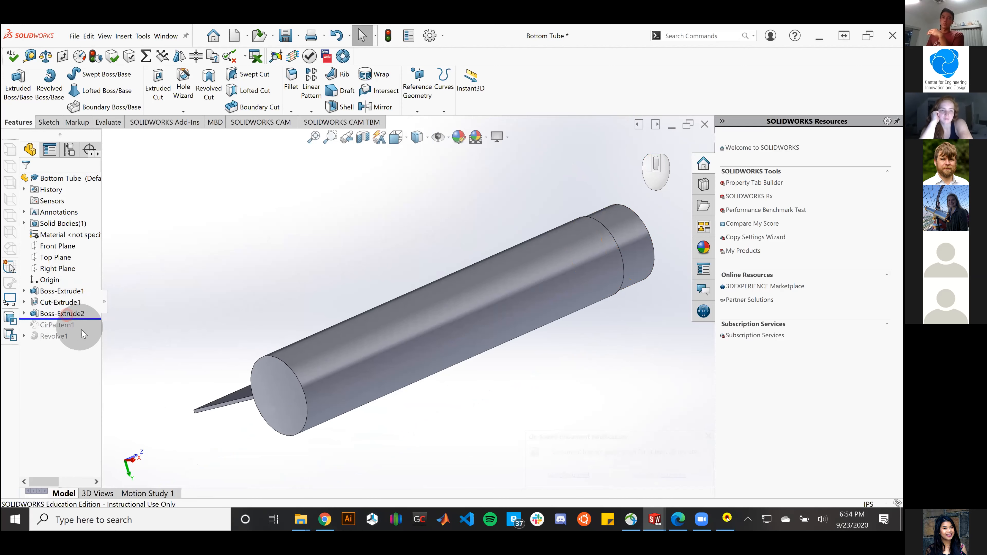
{"action": "middle_click_drag", "start_coordinate": [419, 403], "coordinate": [517, 413]}
{"action": "scroll", "coordinate": [371, 394], "scroll_direction": "down", "scroll_amount": 5}
{"action": "scroll", "coordinate": [370, 393], "scroll_direction": "up", "scroll_amount": 5}
{"action": "middle_click_drag", "start_coordinate": [369, 393], "coordinate": [308, 364]}
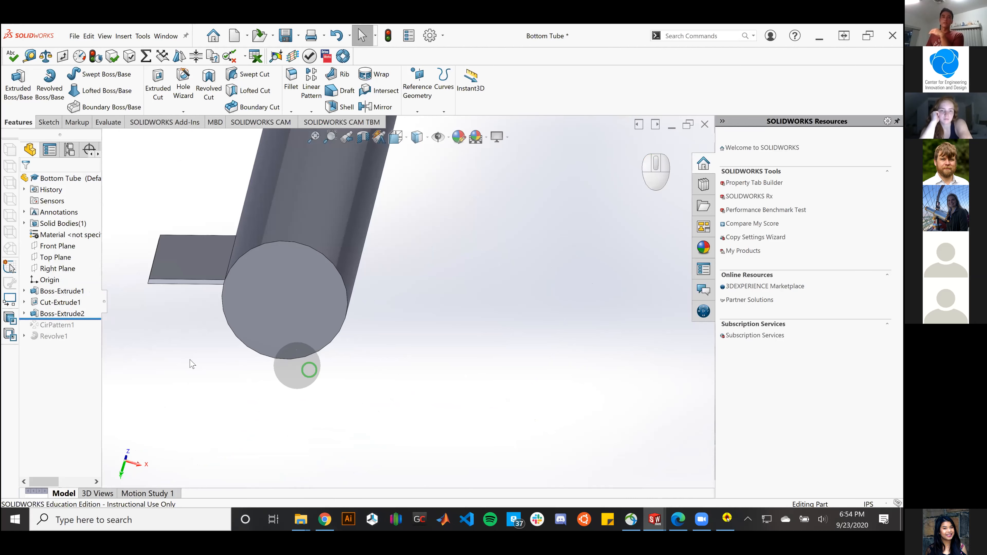
Step: Roll the history forward to include CirPattern1 and inspect the patterned fins around the tube
{"action": "left_click_drag", "start_coordinate": [72, 319], "coordinate": [69, 329]}
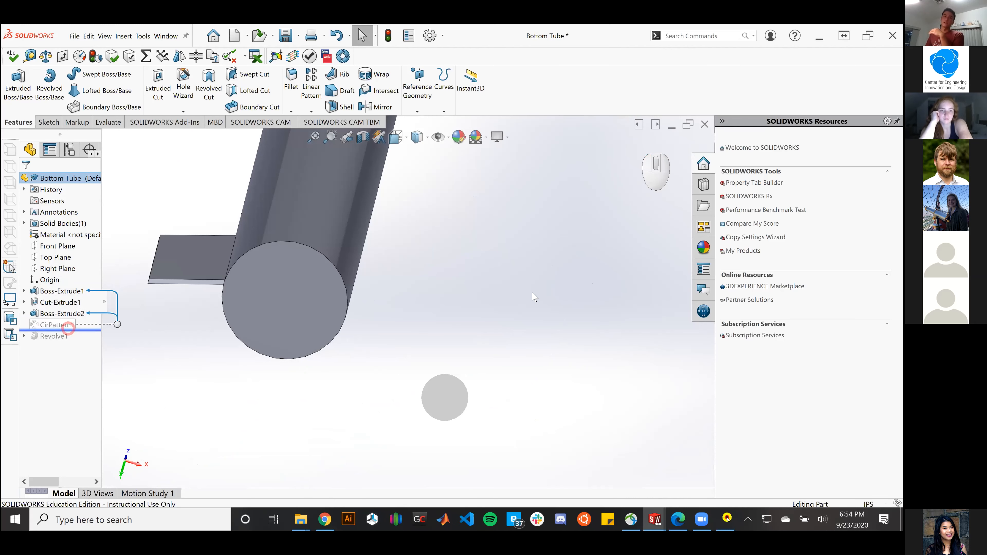
{"action": "middle_click_drag", "start_coordinate": [532, 293], "coordinate": [552, 325]}
{"action": "middle_click_drag", "start_coordinate": [551, 344], "coordinate": [481, 340]}
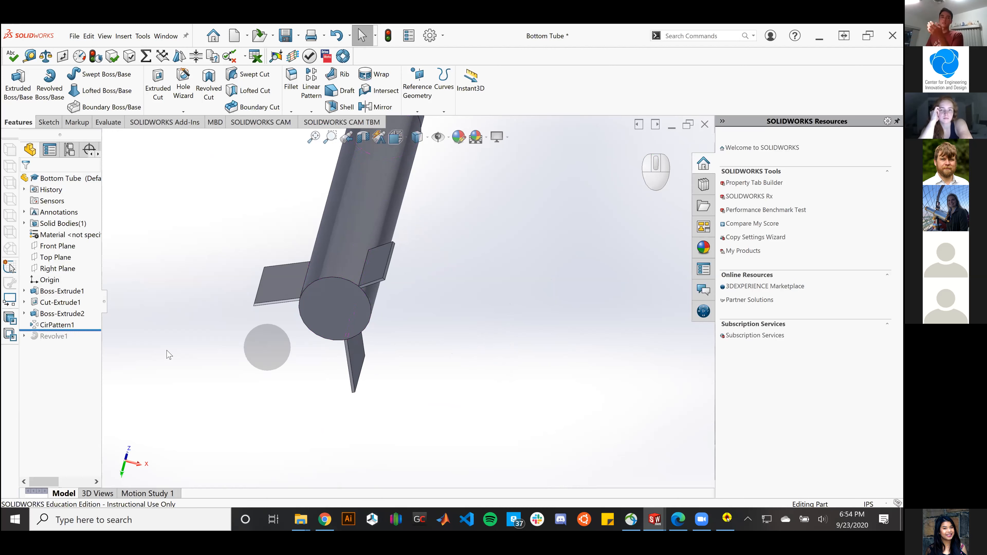
Step: Roll the history forward past Revolve1 to restore the nozzle, inspect it, and save the Bottom Tube part
{"action": "left_click_drag", "start_coordinate": [78, 331], "coordinate": [75, 340]}
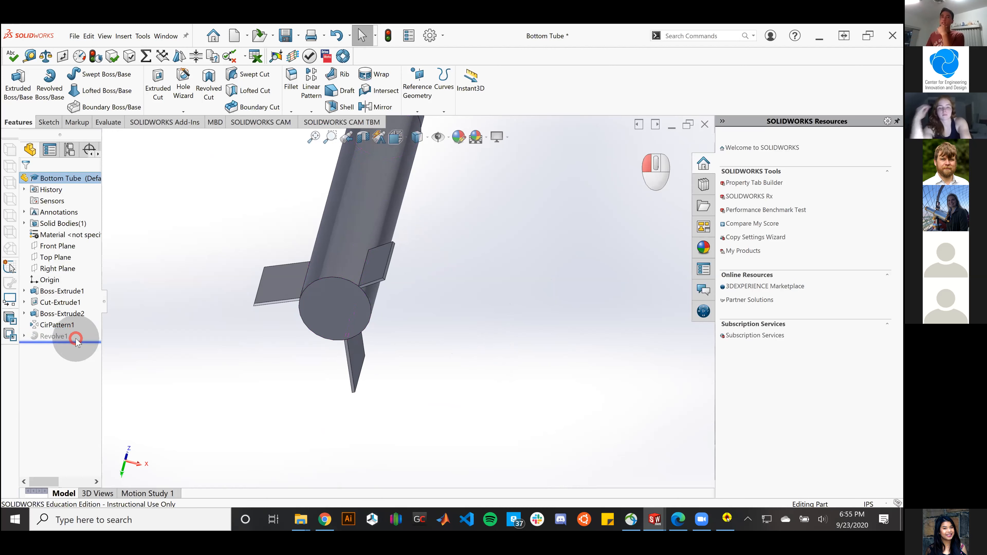
{"action": "middle_click_drag", "start_coordinate": [478, 364], "coordinate": [449, 430]}
{"action": "key", "text": "ctrl+s"}
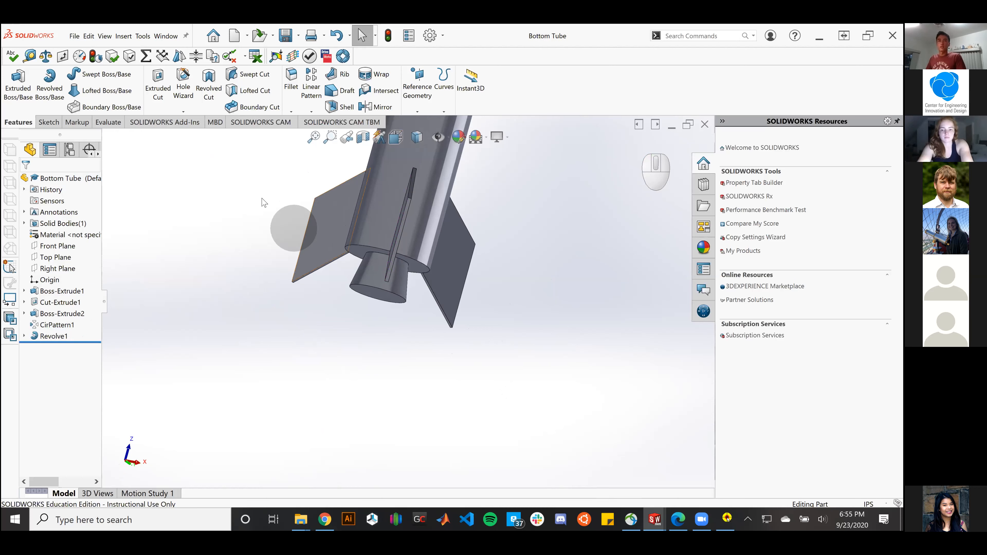
Step: Create a new part document and close the licence reminder covering the nose cone drawing PDF
{"action": "left_click", "coordinate": [236, 37]}
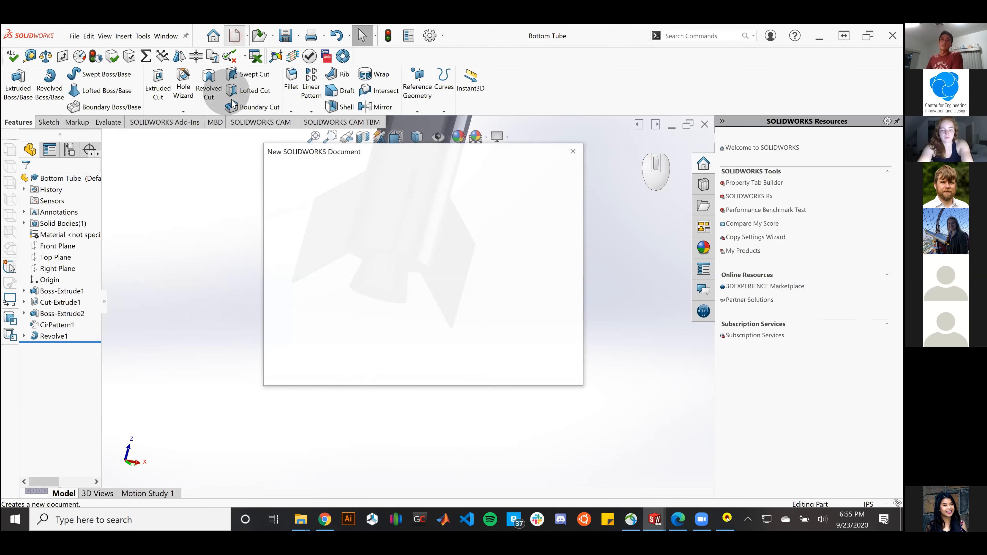
{"action": "left_click", "coordinate": [293, 198]}
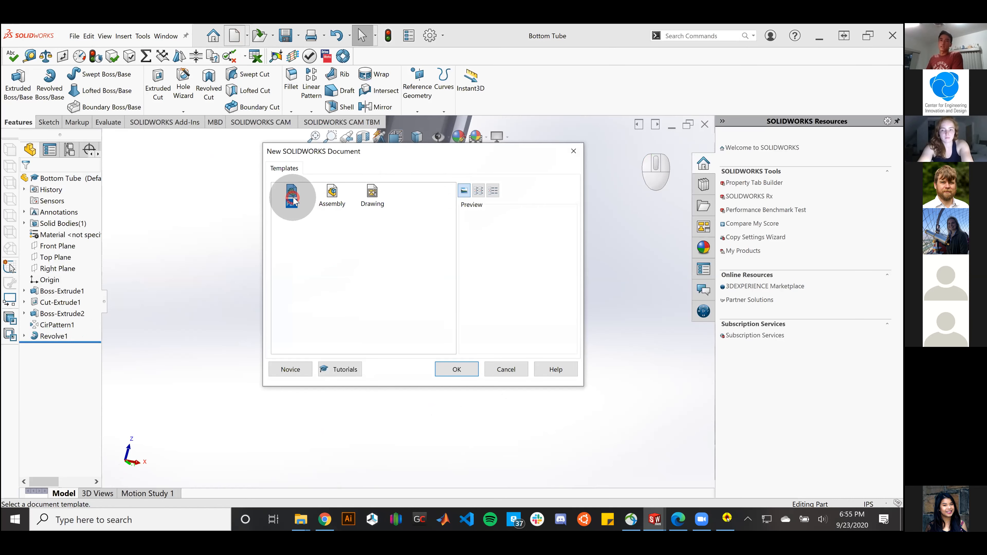
{"action": "left_click", "coordinate": [443, 362]}
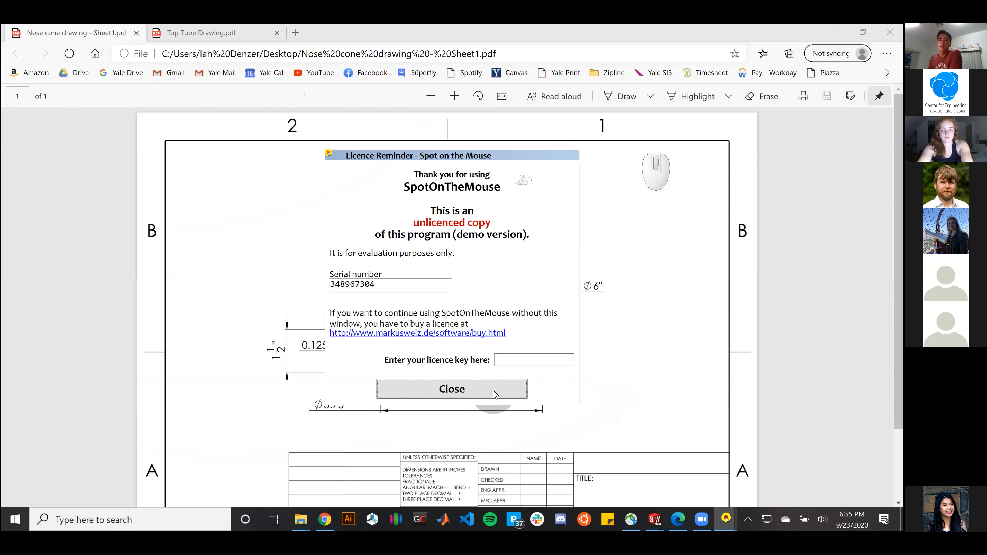
{"action": "left_click", "coordinate": [493, 391]}
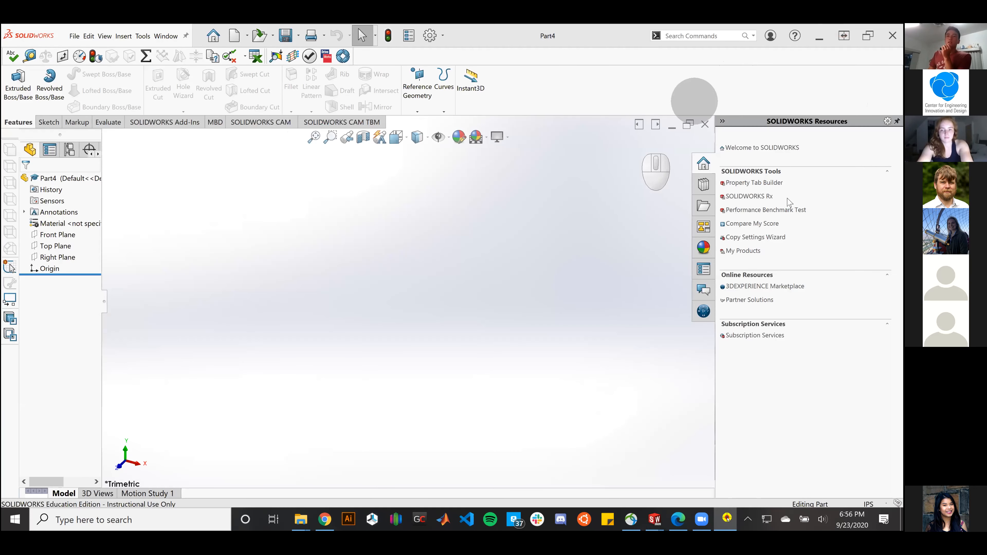
Step: Start a sketch on the Front Plane and draw a circle centred on the origin, about 2.03 in in radius
{"action": "left_click", "coordinate": [48, 122]}
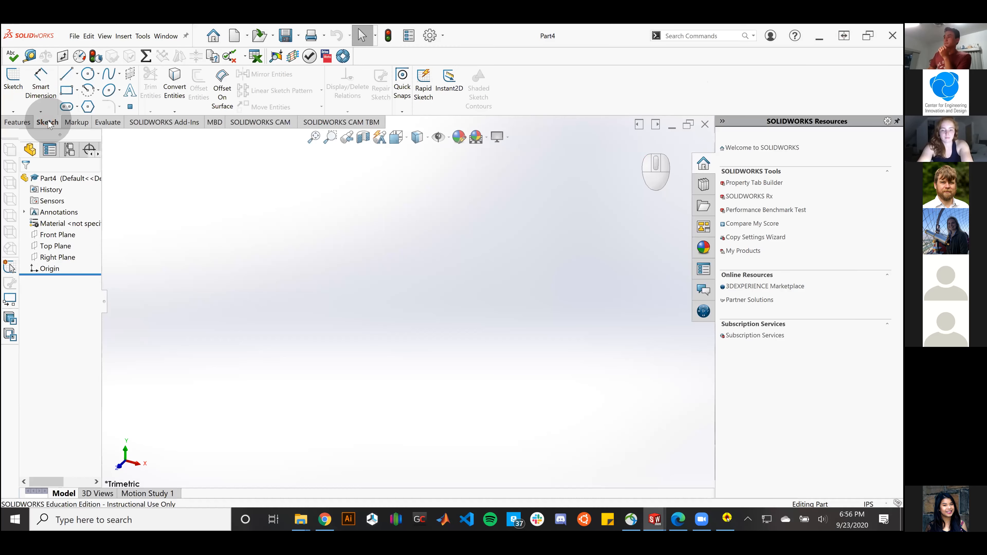
{"action": "left_click", "coordinate": [13, 87]}
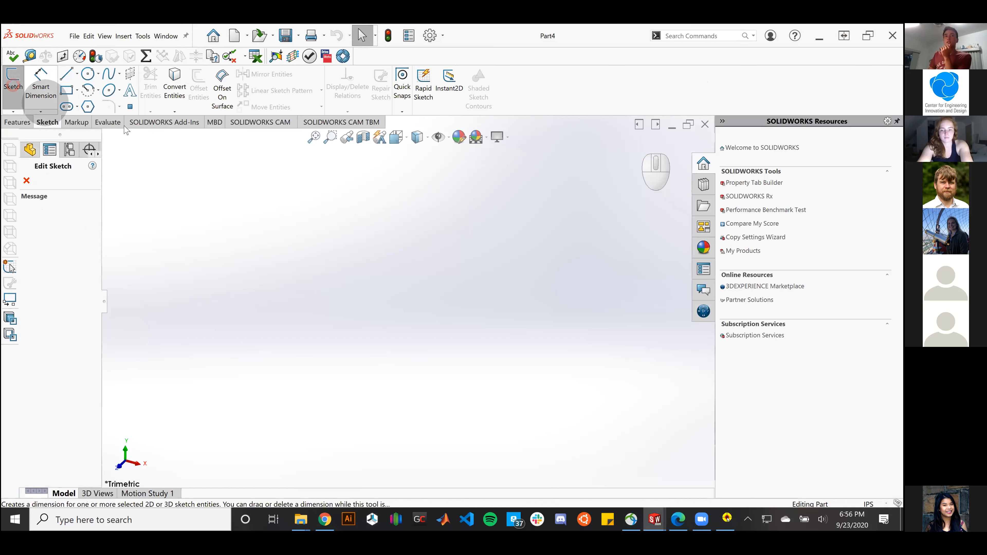
{"action": "left_click", "coordinate": [294, 201]}
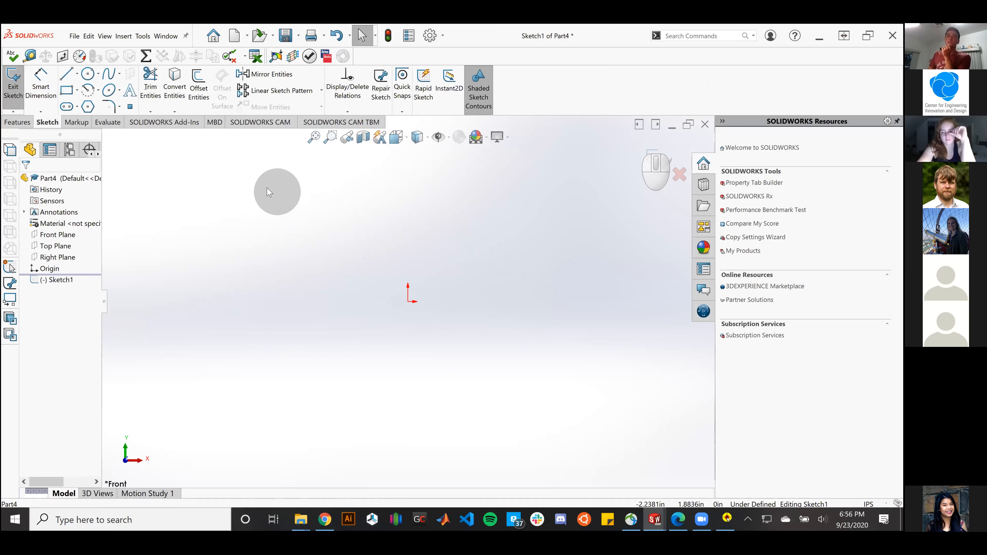
{"action": "left_click", "coordinate": [88, 73]}
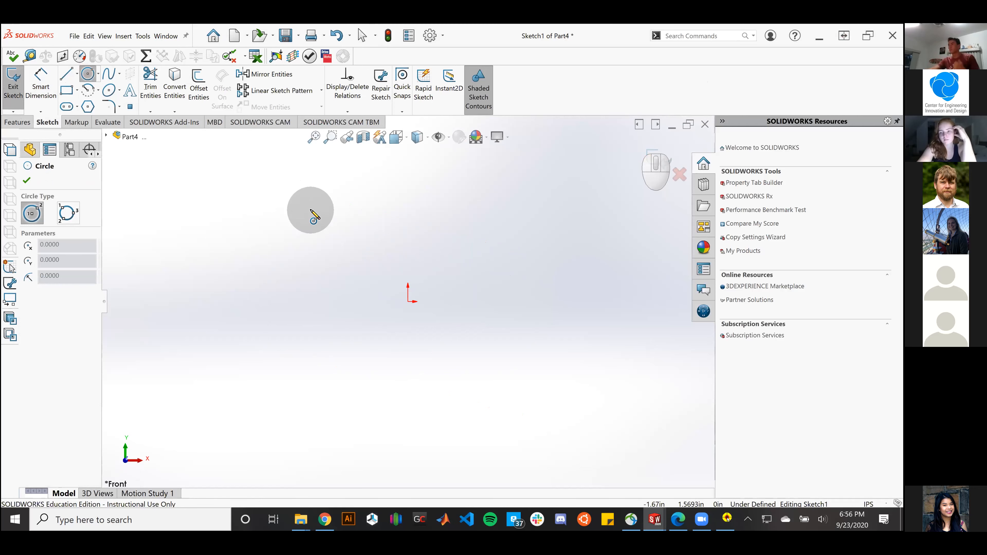
{"action": "left_click", "coordinate": [408, 301]}
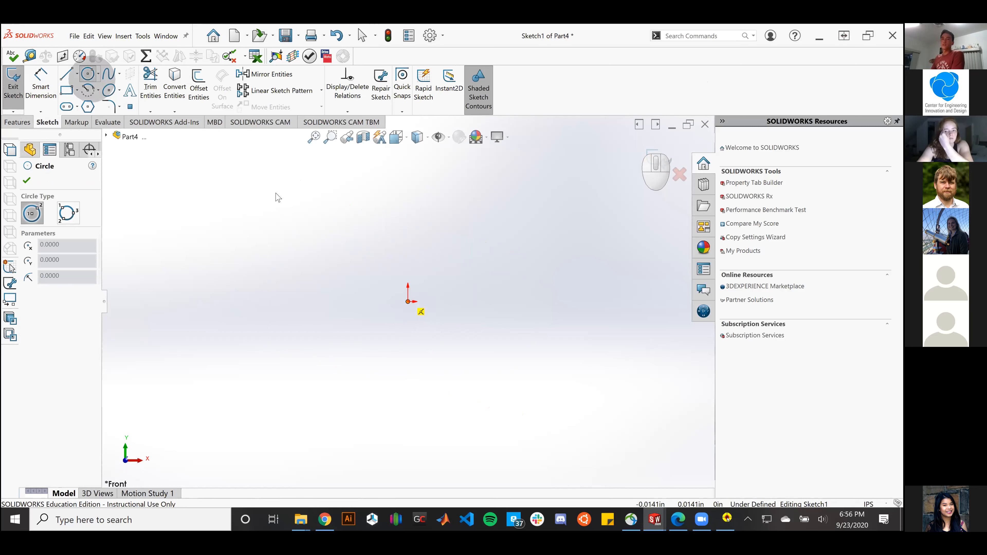
{"action": "left_click", "coordinate": [408, 302]}
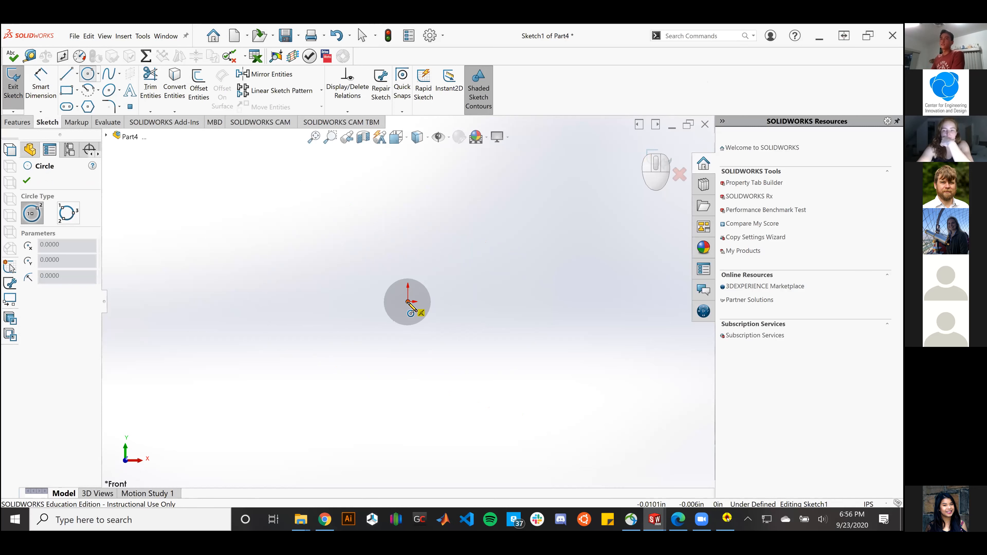
{"action": "left_click", "coordinate": [408, 301]}
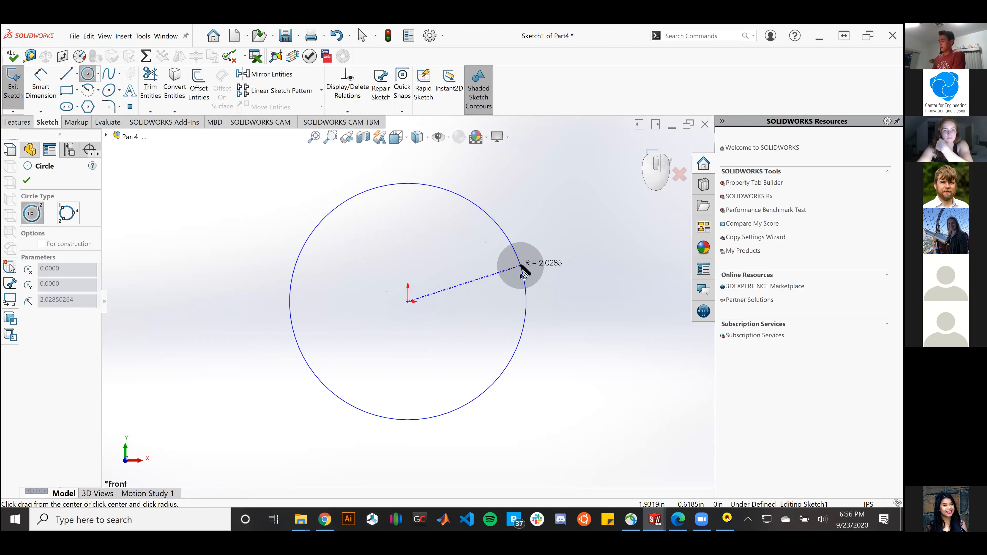
{"action": "left_click", "coordinate": [521, 266]}
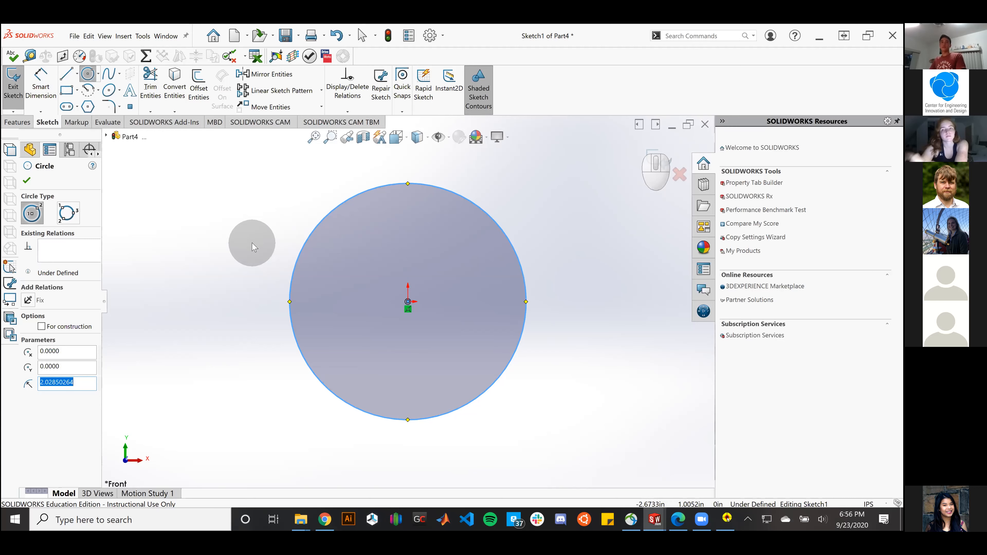
{"action": "key", "text": "Escape"}
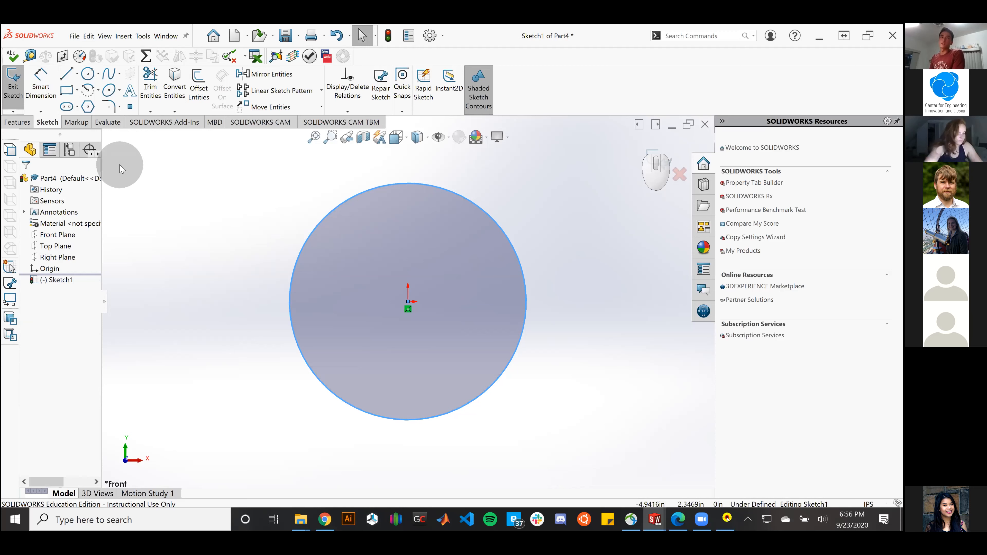
Step: Dimension the circle's diameter as 6 in and exit the sketch
{"action": "left_click", "coordinate": [41, 89]}
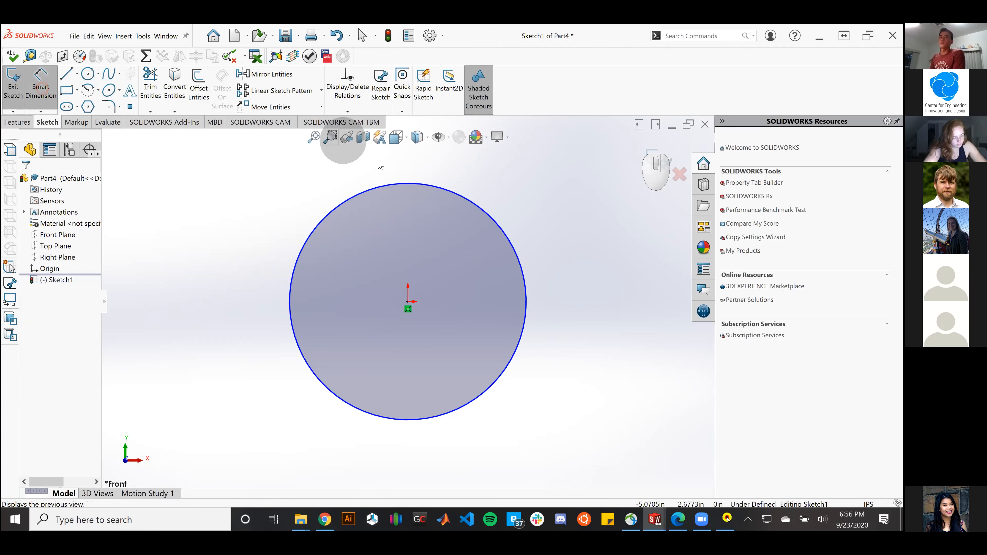
{"action": "left_click", "coordinate": [402, 183]}
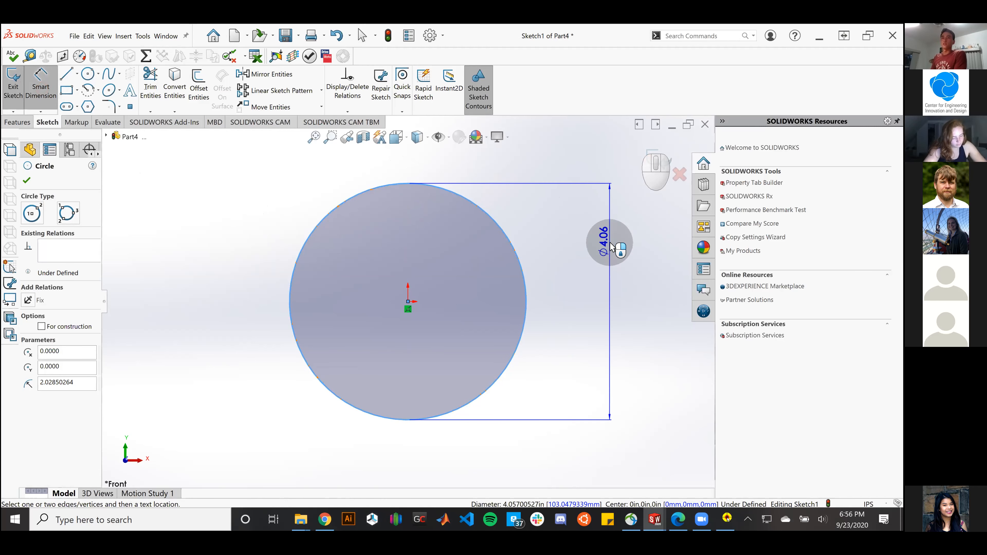
{"action": "left_click", "coordinate": [611, 247]}
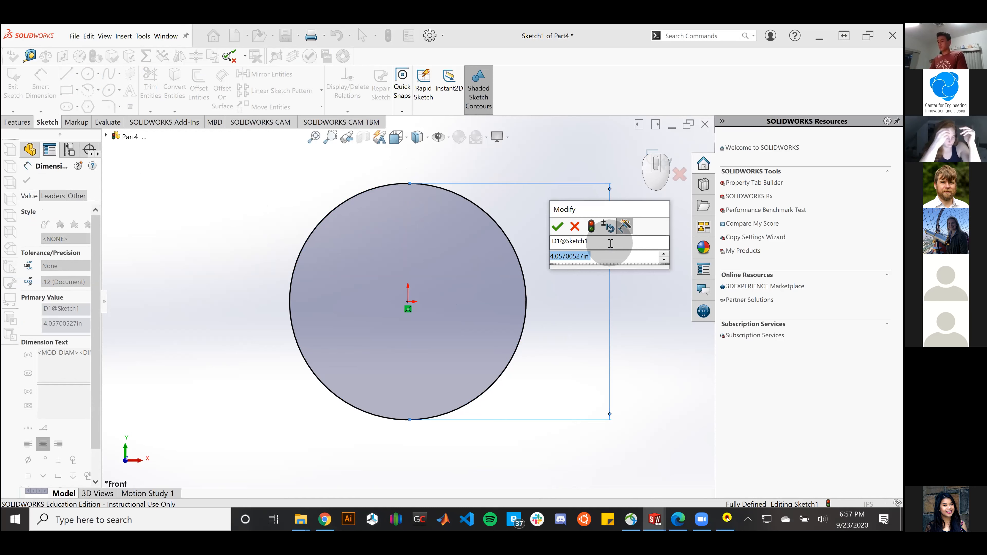
{"action": "type", "text": "6"}
{"action": "key", "text": "Return"}
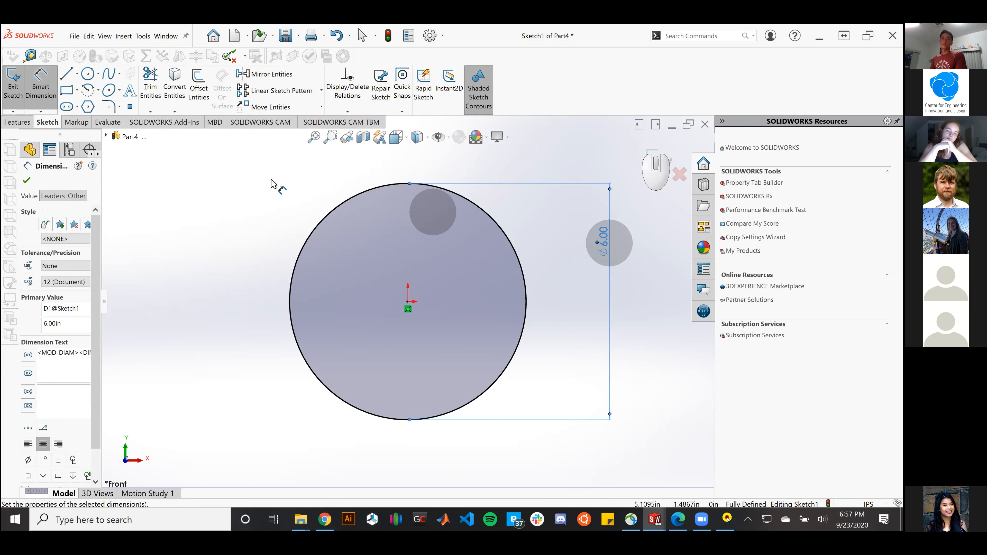
{"action": "left_click", "coordinate": [18, 87]}
{"action": "left_click", "coordinate": [17, 88]}
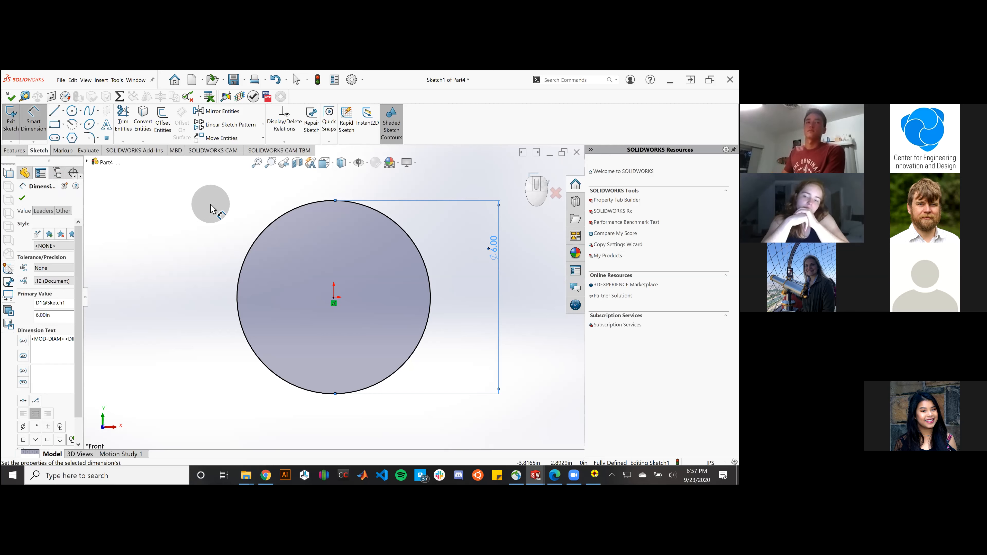
{"action": "left_click", "coordinate": [11, 123]}
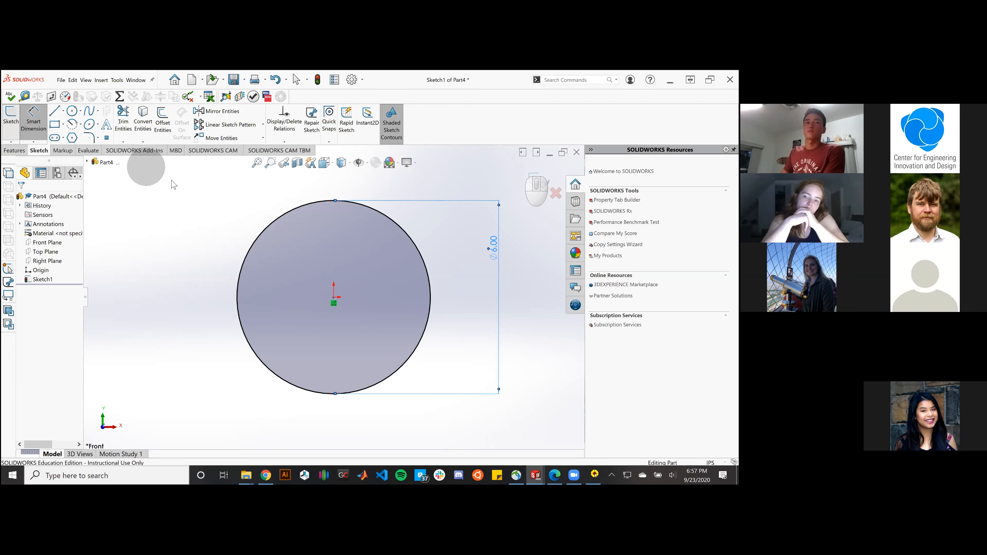
Step: Extrude the circle sketch to a blind depth of 30 in, consulting the Bottom Tube Drawing PDF for the tube length
{"action": "left_click", "coordinate": [278, 215]}
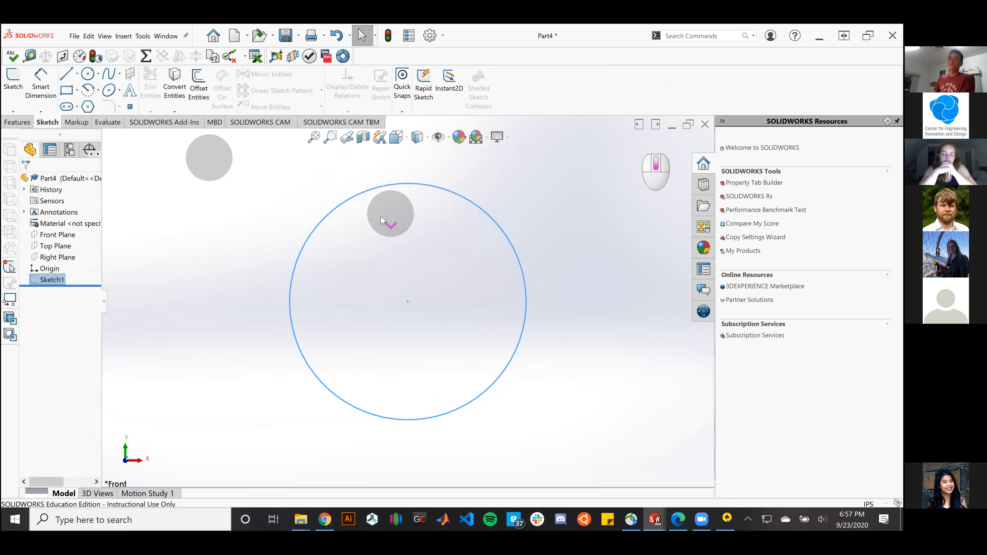
{"action": "scroll", "coordinate": [381, 217], "scroll_direction": "down", "scroll_amount": 1}
{"action": "middle_click_drag", "start_coordinate": [506, 255], "coordinate": [191, 209]}
{"action": "left_click", "coordinate": [24, 123]}
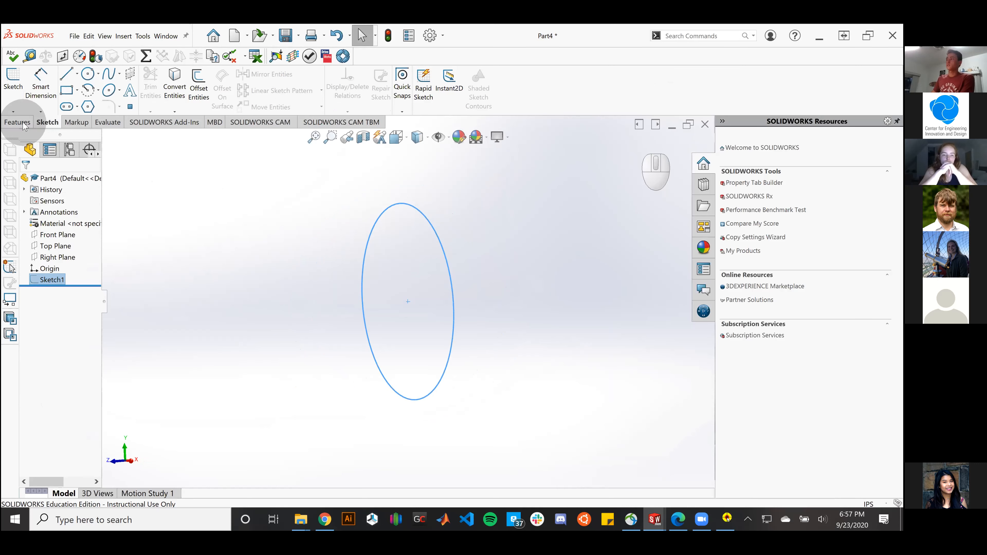
{"action": "left_click", "coordinate": [24, 123]}
{"action": "left_click", "coordinate": [19, 93]}
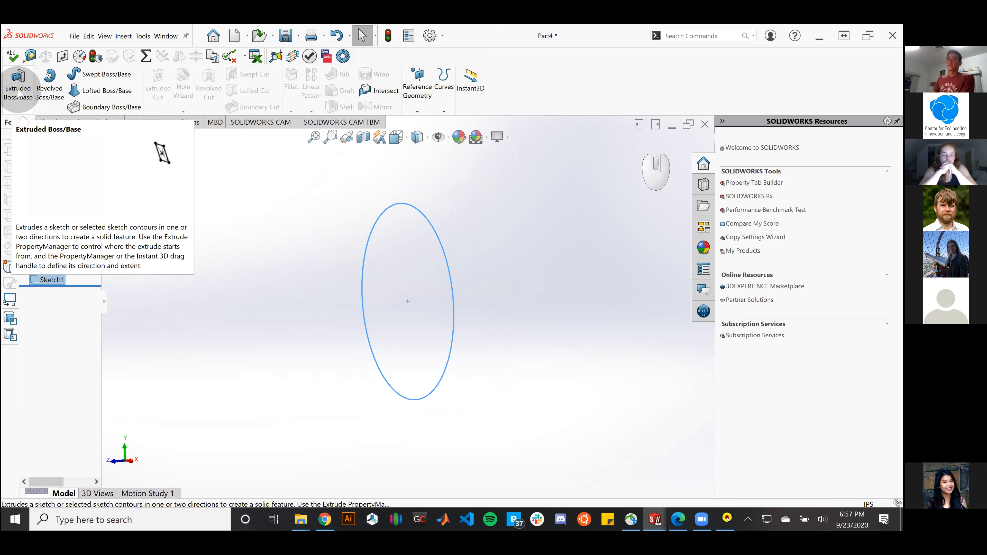
{"action": "left_click", "coordinate": [19, 93]}
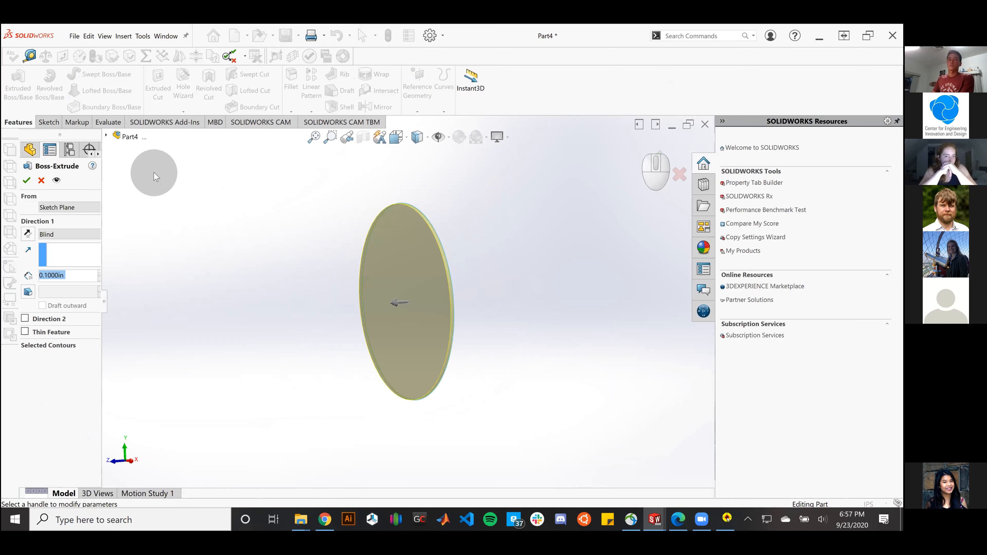
{"action": "left_click", "coordinate": [638, 192]}
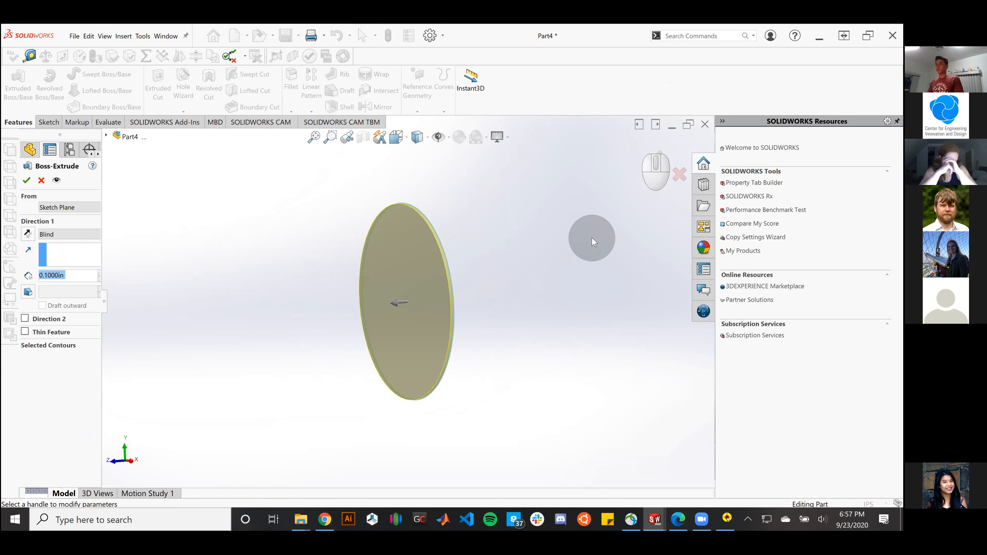
{"action": "left_click", "coordinate": [679, 519]}
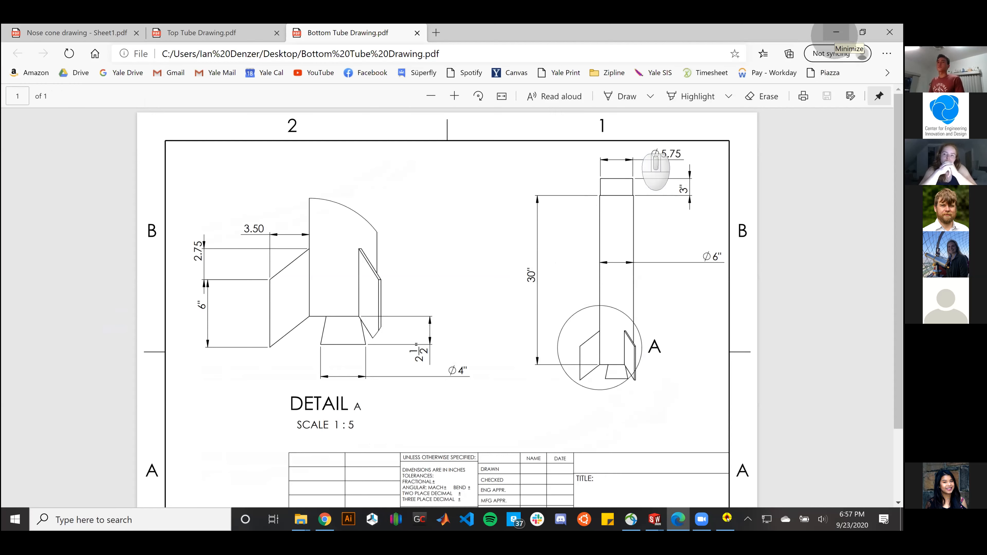
{"action": "left_click", "coordinate": [834, 35]}
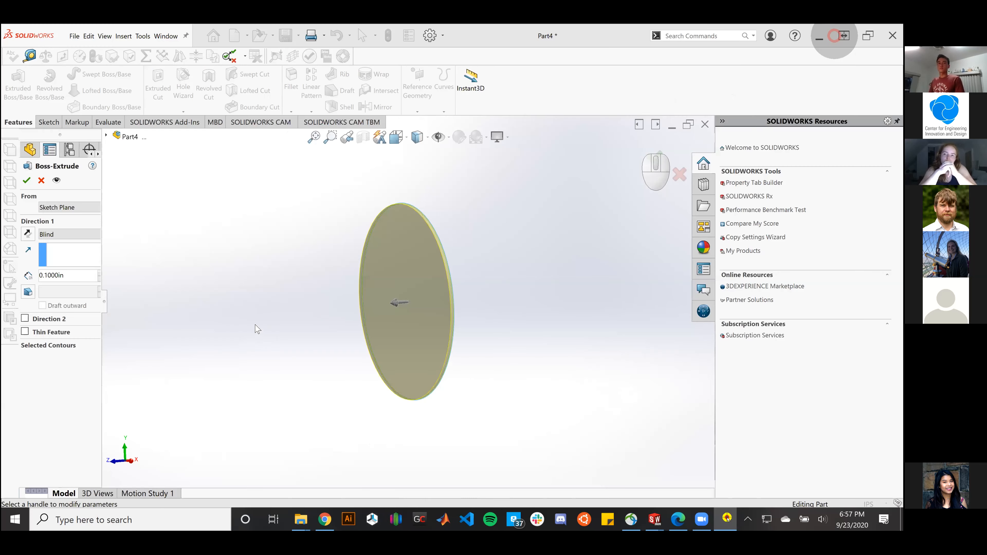
{"action": "left_click", "coordinate": [72, 277]}
{"action": "left_click", "coordinate": [71, 278]}
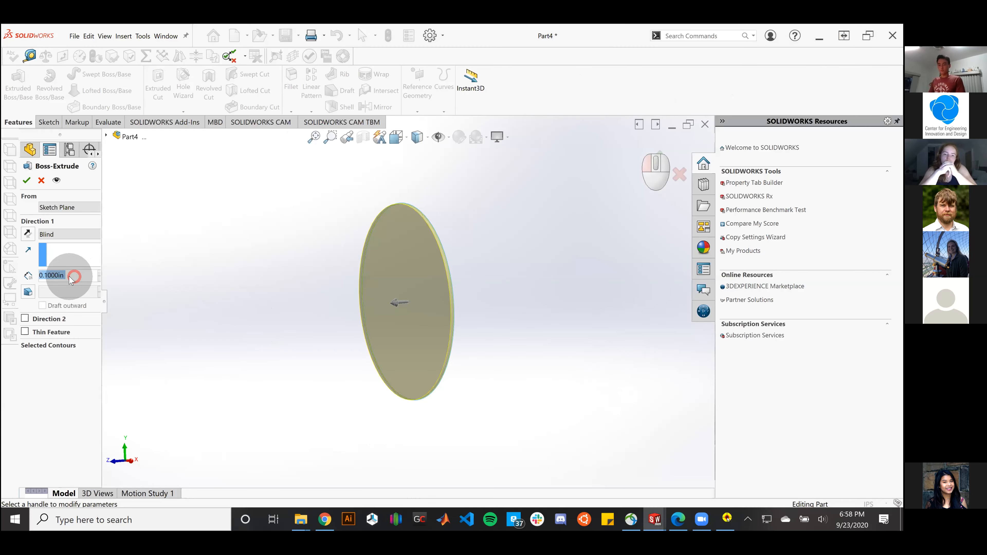
{"action": "type", "text": "30"}
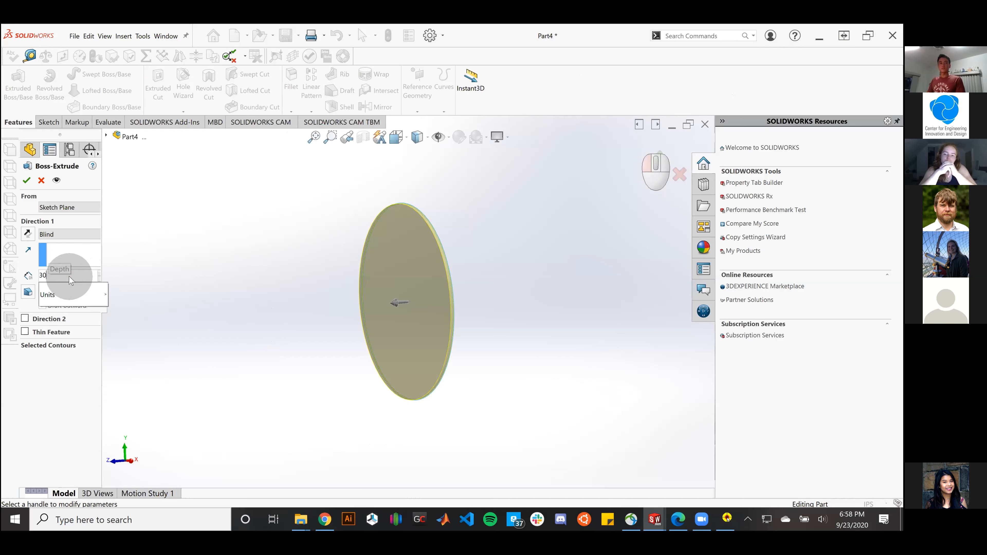
{"action": "key", "text": "Return"}
{"action": "left_click", "coordinate": [27, 180]}
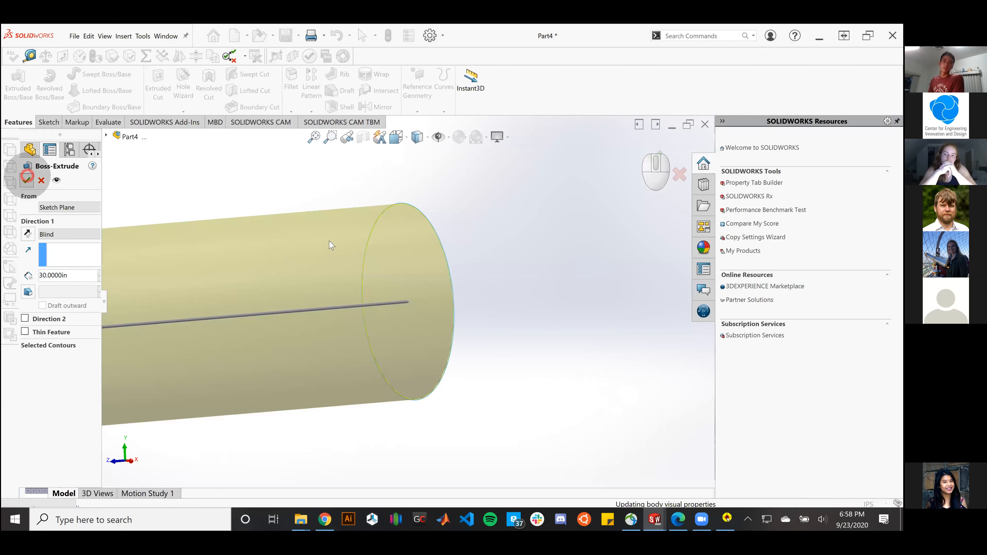
Step: Examine the whole extruded cylinder and its end face from an angled view
{"action": "left_click", "coordinate": [605, 246]}
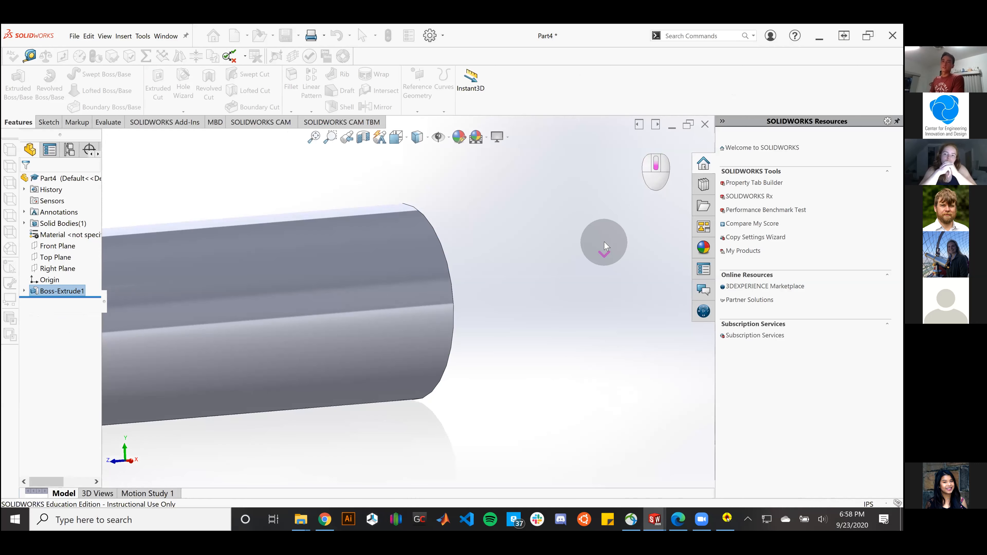
{"action": "scroll", "coordinate": [583, 274], "scroll_direction": "down", "scroll_amount": 2}
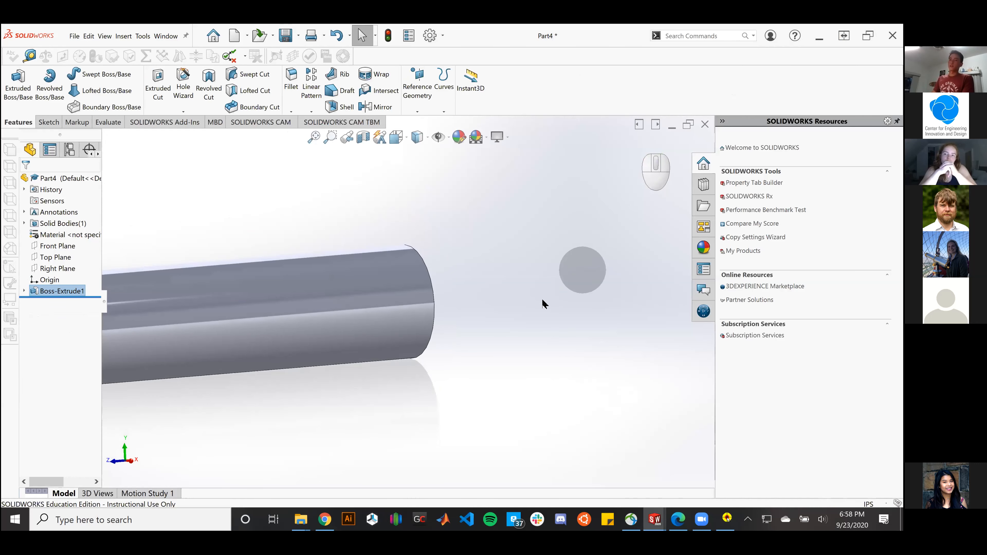
{"action": "left_click", "coordinate": [588, 325]}
{"action": "left_click", "coordinate": [441, 337]}
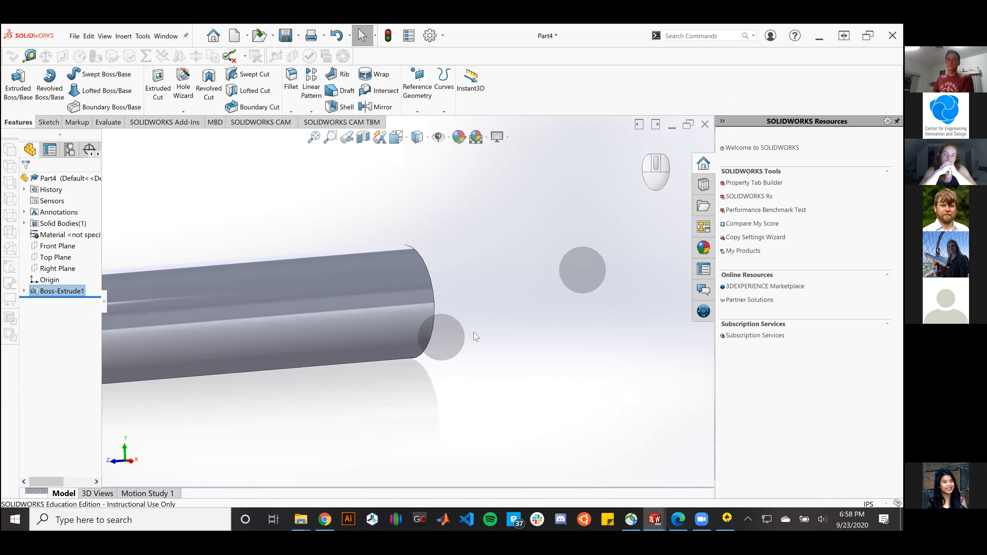
{"action": "scroll", "coordinate": [559, 347], "scroll_direction": "down", "scroll_amount": 1}
{"action": "middle_click_drag", "start_coordinate": [337, 328], "coordinate": [322, 257]}
{"action": "scroll", "coordinate": [334, 245], "scroll_direction": "up", "scroll_amount": 1}
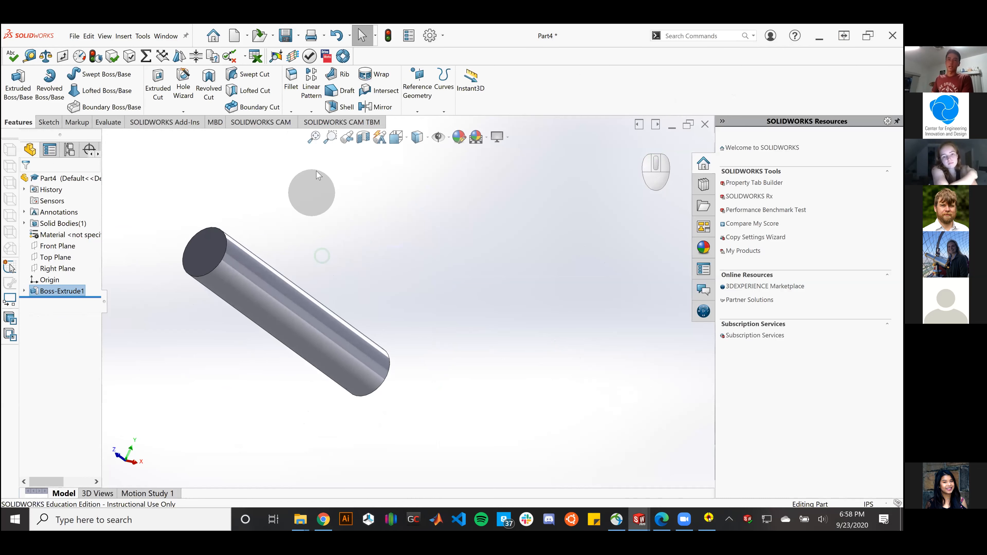
{"action": "left_click", "coordinate": [314, 136]}
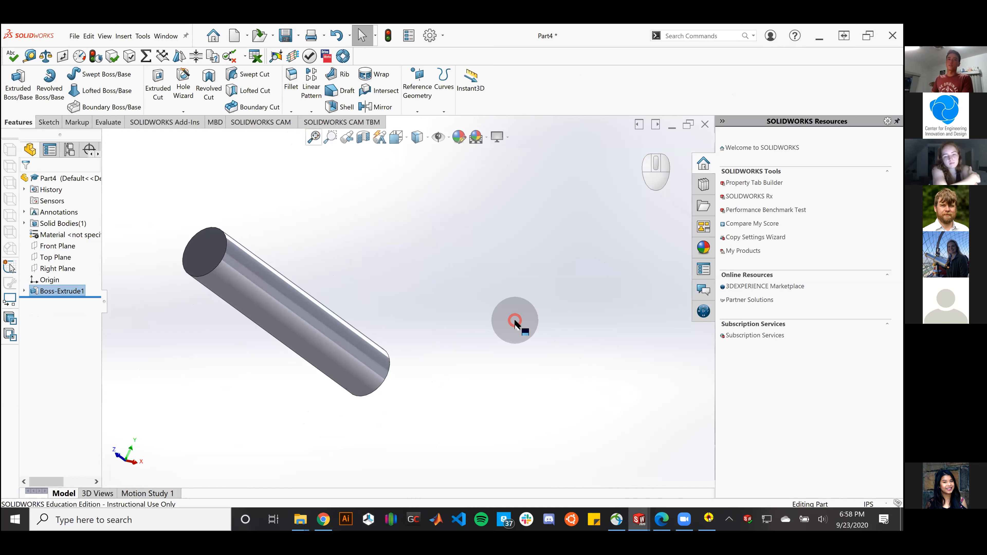
{"action": "middle_click_drag", "start_coordinate": [493, 438], "coordinate": [544, 417]}
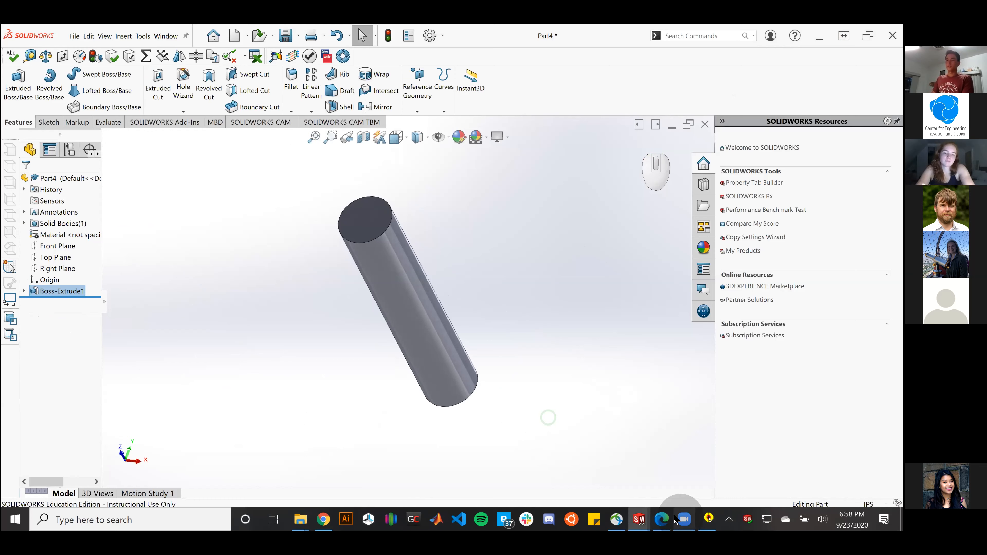
Step: Consult the Bottom Tube Drawing PDF for the upper section, and start a sketch on the cylinder's end face in the Front view
{"action": "left_click", "coordinate": [658, 509]}
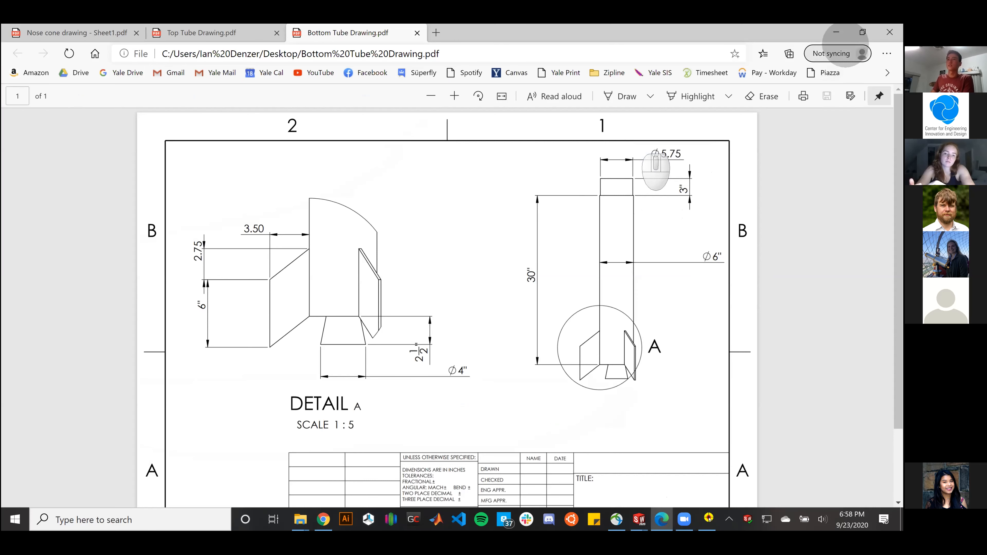
{"action": "left_click", "coordinate": [837, 33]}
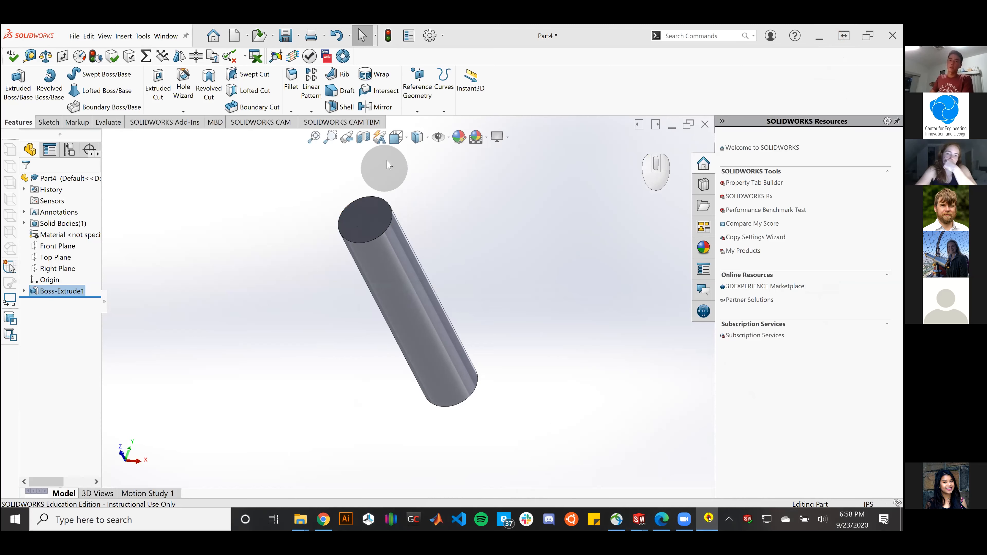
{"action": "left_click", "coordinate": [396, 143]}
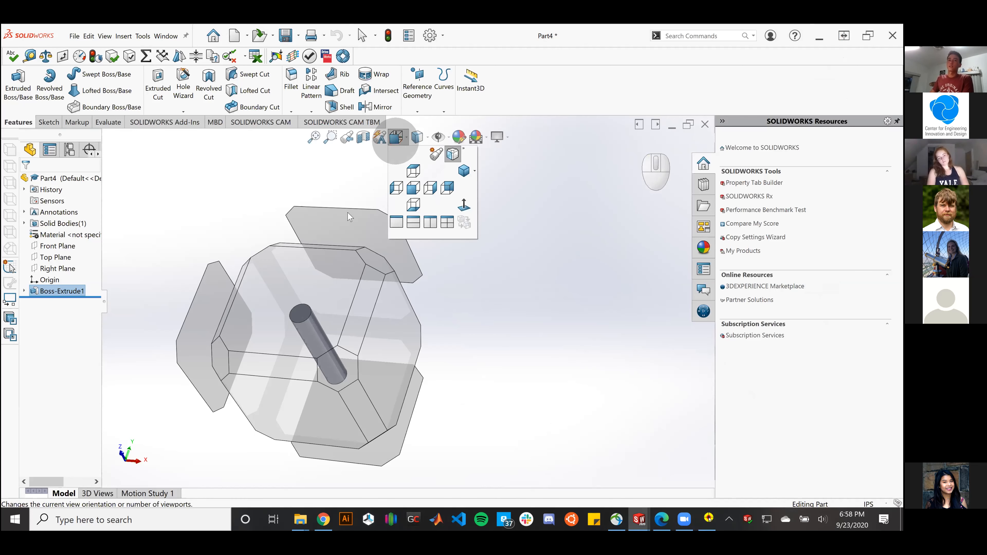
{"action": "left_click", "coordinate": [317, 303]}
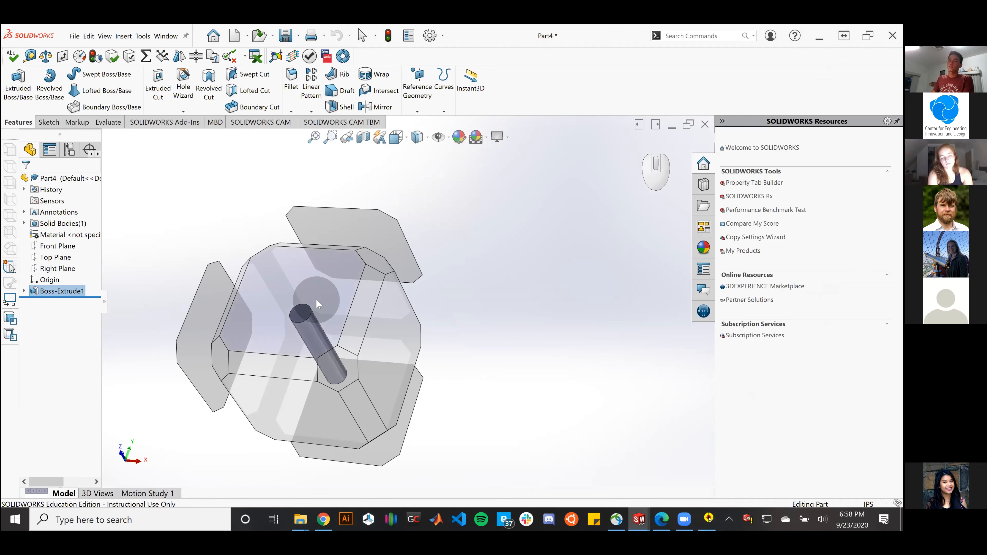
{"action": "mouse_move", "coordinate": [317, 304]}
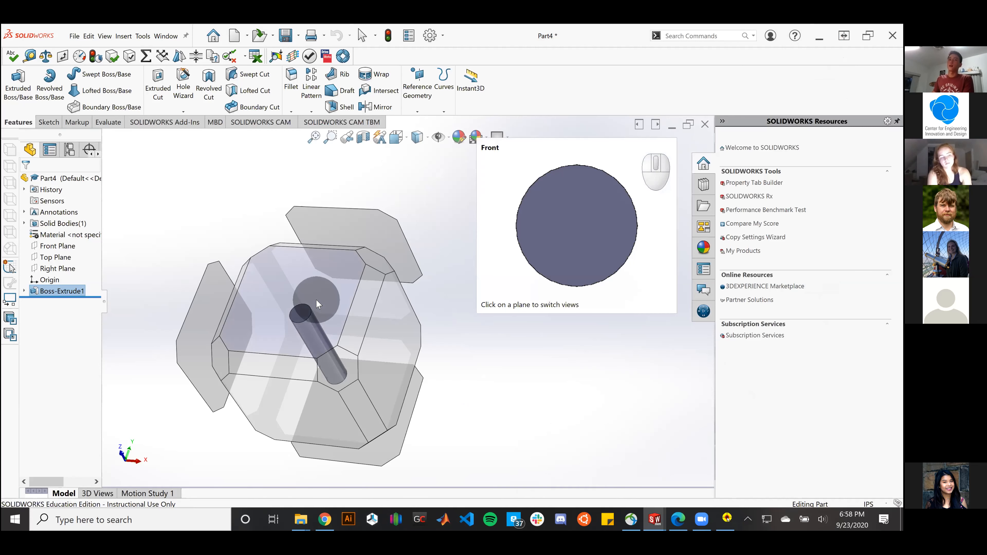
{"action": "left_click", "coordinate": [317, 300]}
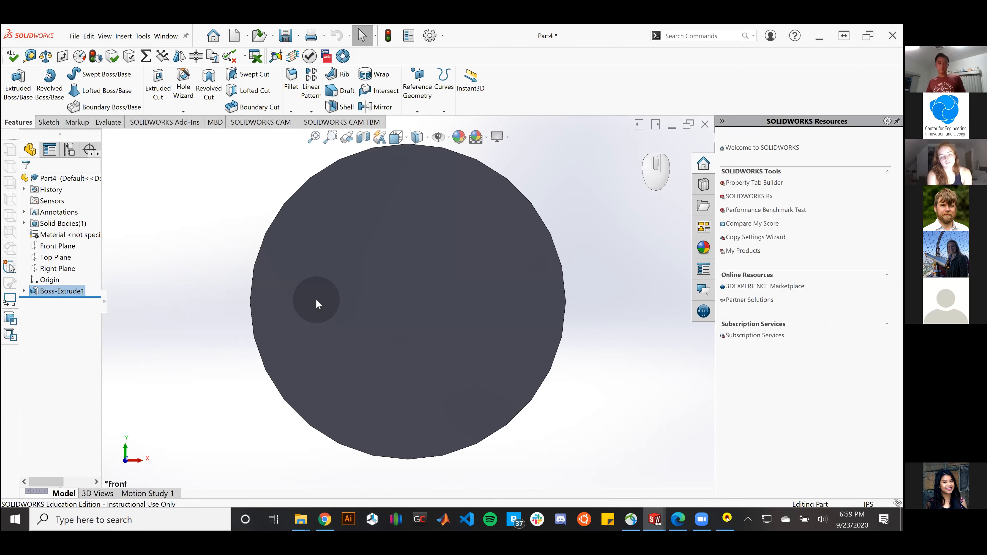
{"action": "left_click", "coordinate": [50, 122]}
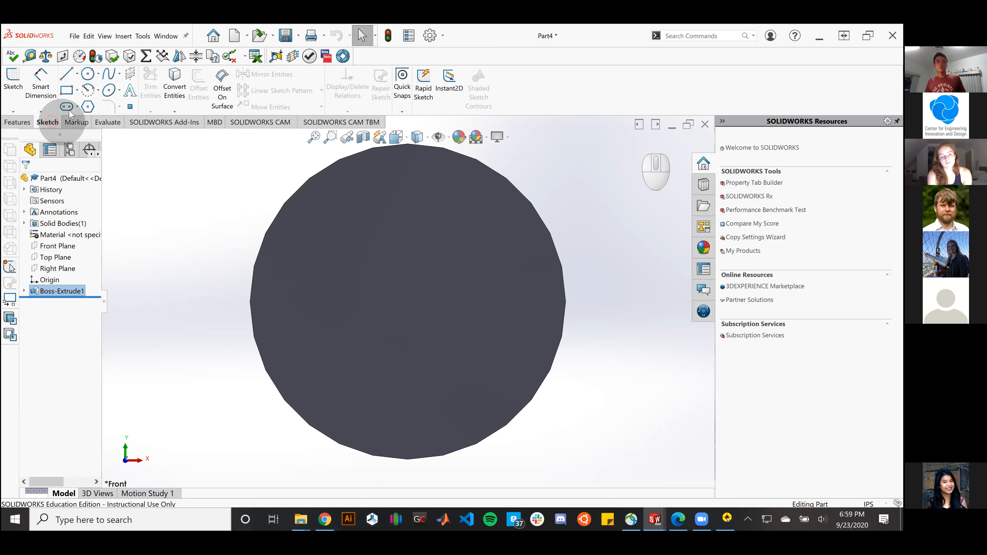
{"action": "left_click", "coordinate": [17, 87]}
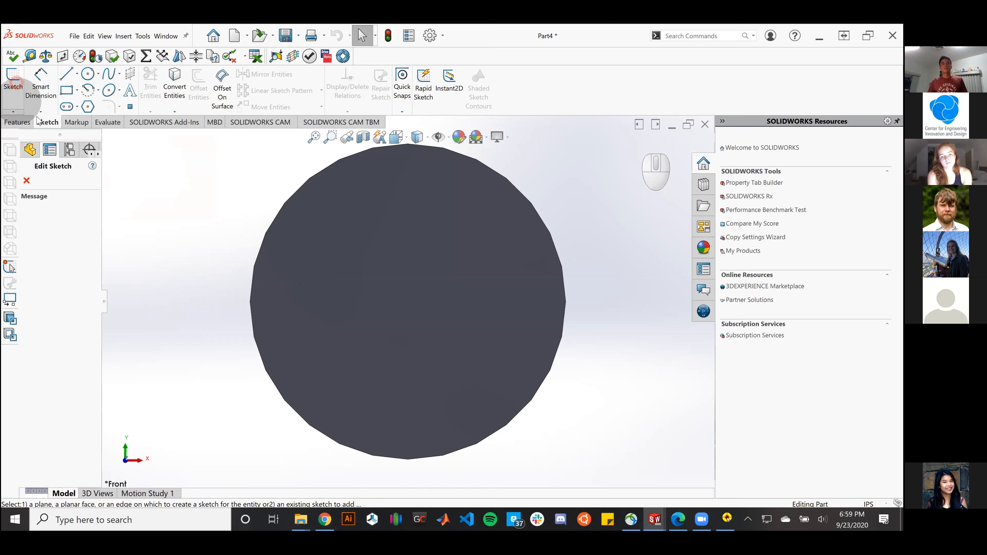
{"action": "left_click", "coordinate": [109, 200]}
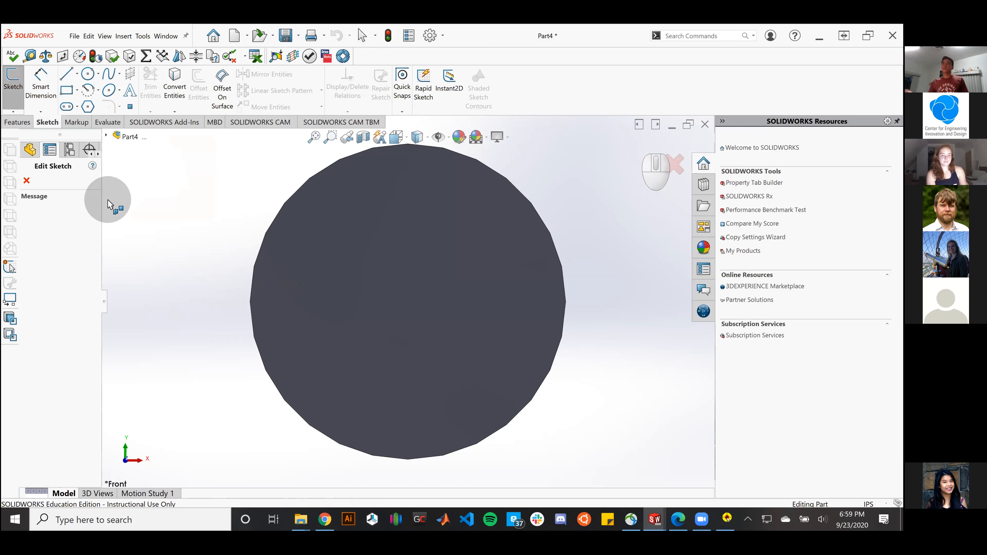
{"action": "left_click", "coordinate": [349, 249]}
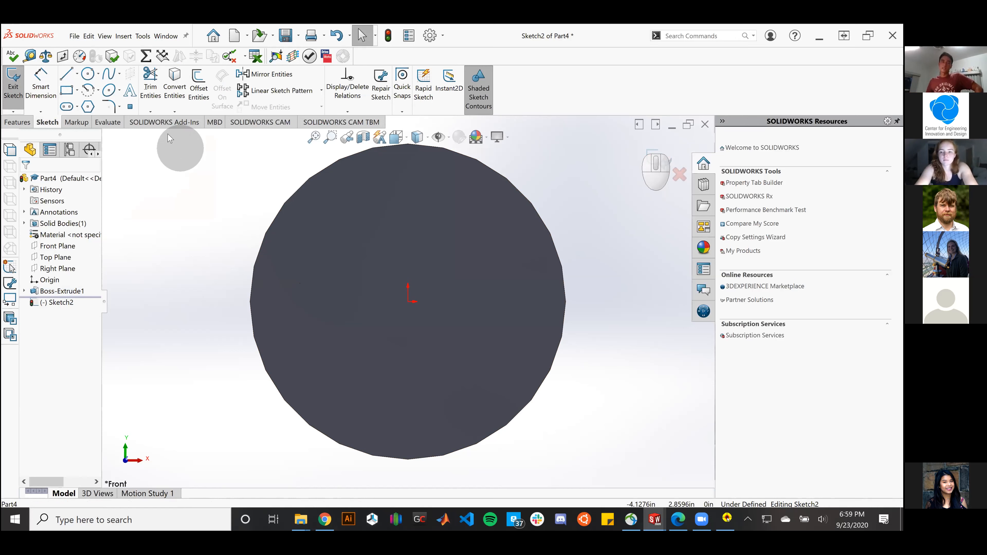
Step: Sketch a circle about 1.74 in in radius, centred outside the cylinder's end face
{"action": "left_click", "coordinate": [87, 74]}
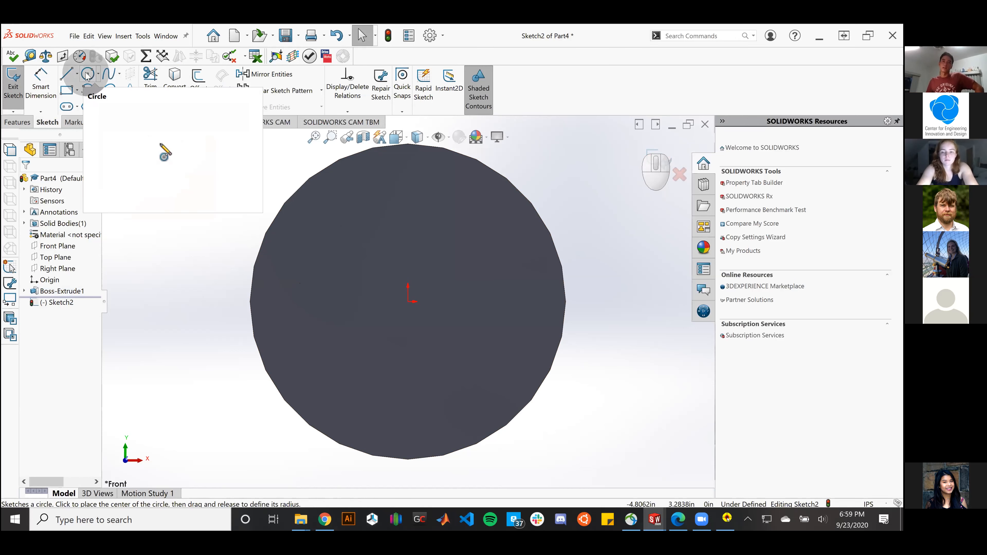
{"action": "key", "text": "Escape"}
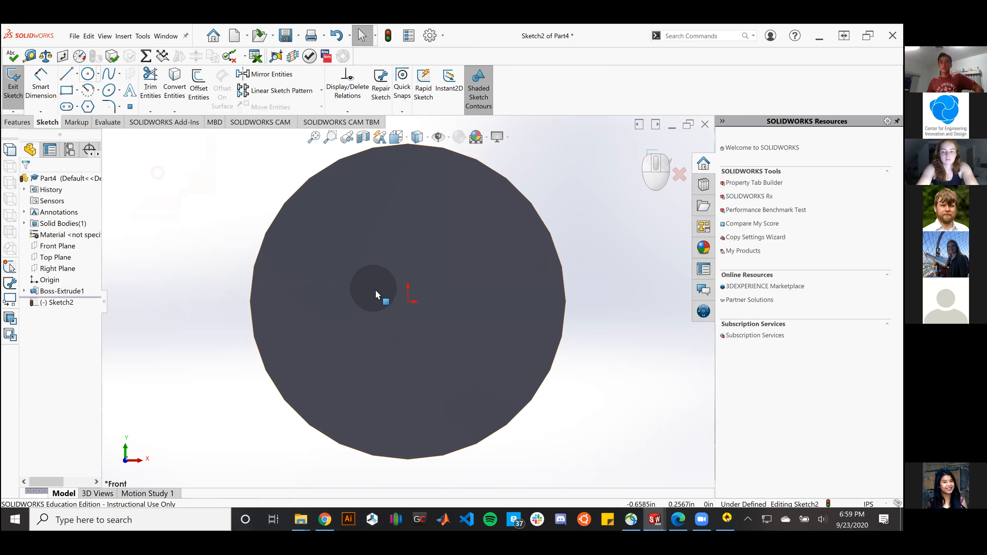
{"action": "left_click", "coordinate": [89, 75]}
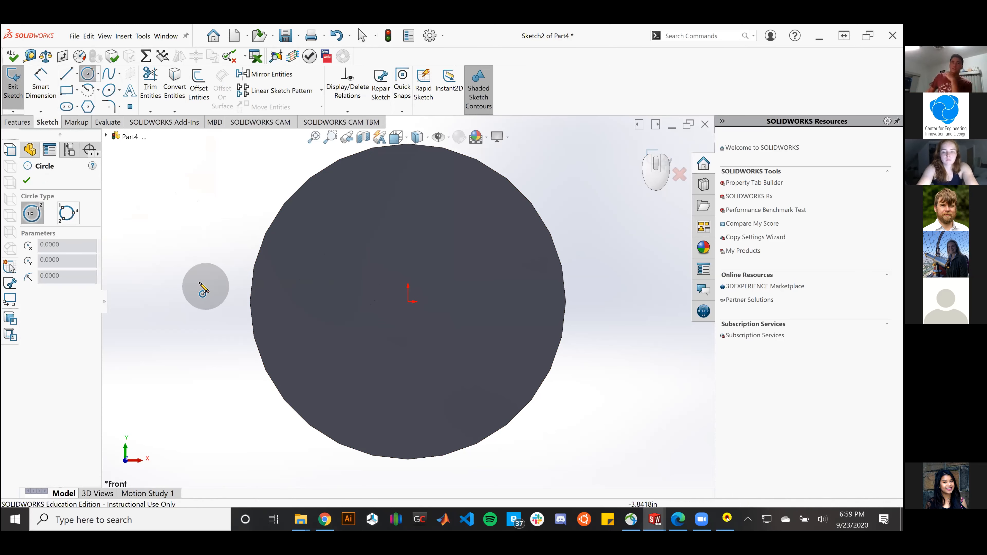
{"action": "left_click", "coordinate": [181, 243]}
{"action": "left_click", "coordinate": [272, 255]}
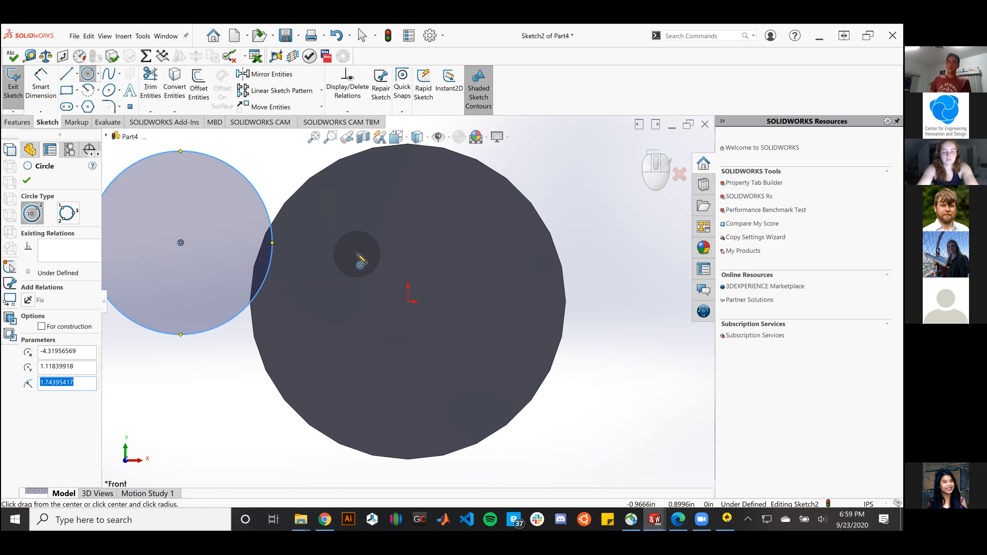
{"action": "key", "text": "Escape"}
Step: Make the sketched circle concentric with the cylinder's circular outer edge
{"action": "left_click", "coordinate": [240, 174]}
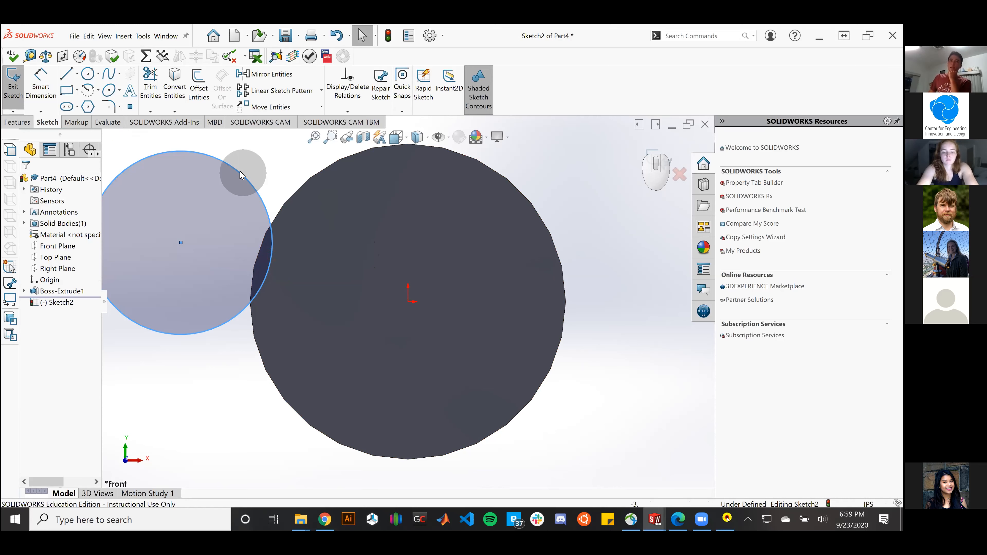
{"action": "left_click", "coordinate": [505, 176]}
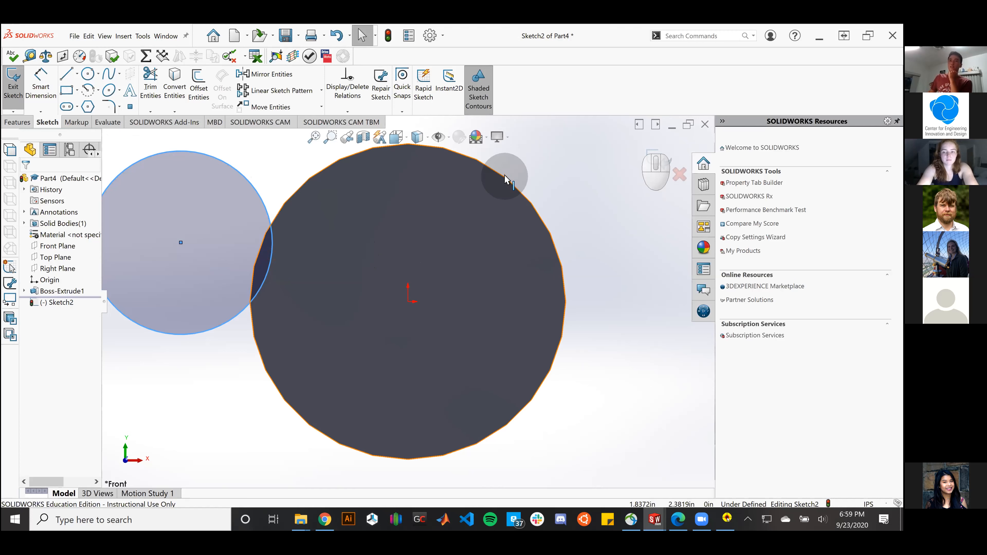
{"action": "left_click", "coordinate": [244, 176]}
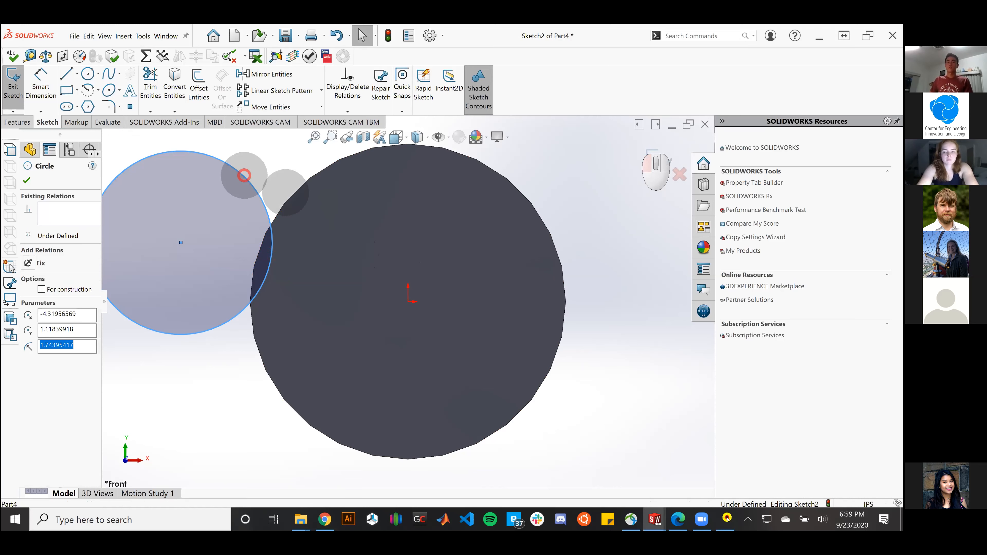
{"action": "key", "text": "shift"}
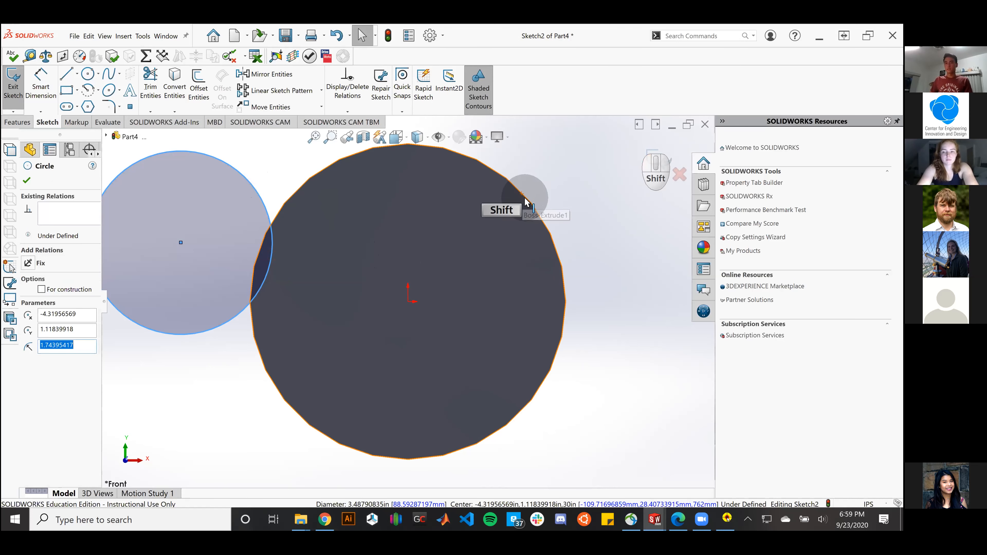
{"action": "left_click", "coordinate": [525, 196], "text": "shift"}
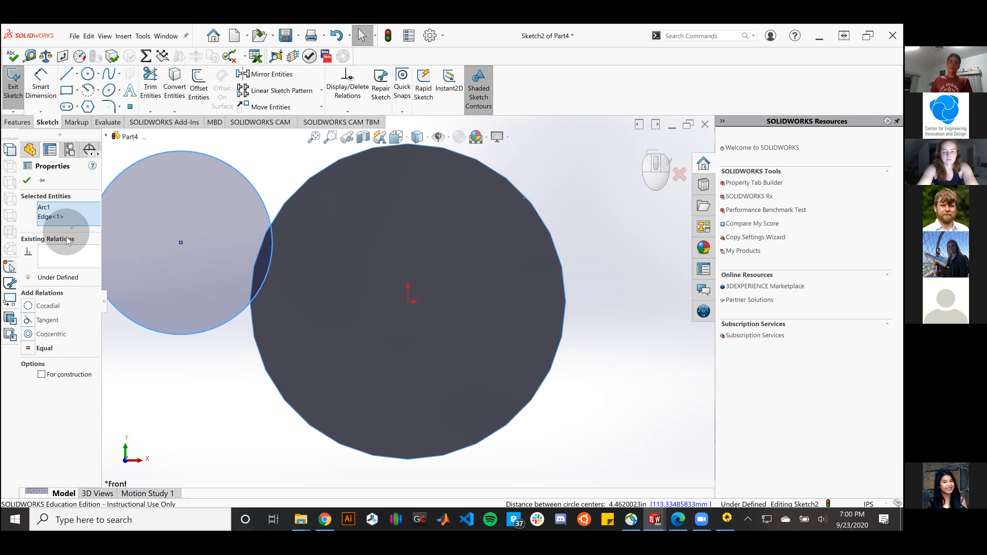
{"action": "left_click", "coordinate": [28, 335]}
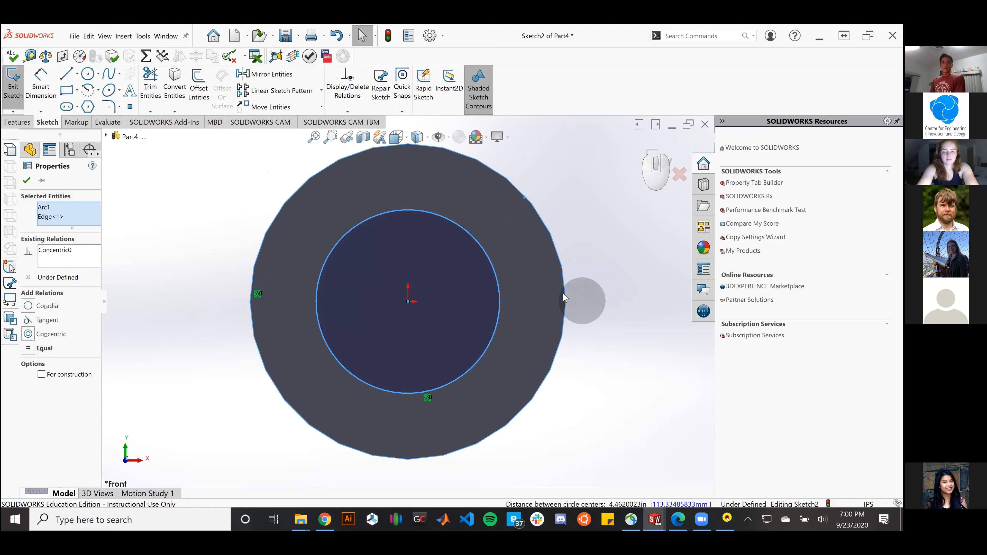
{"action": "left_click", "coordinate": [221, 196]}
{"action": "left_click", "coordinate": [496, 205]}
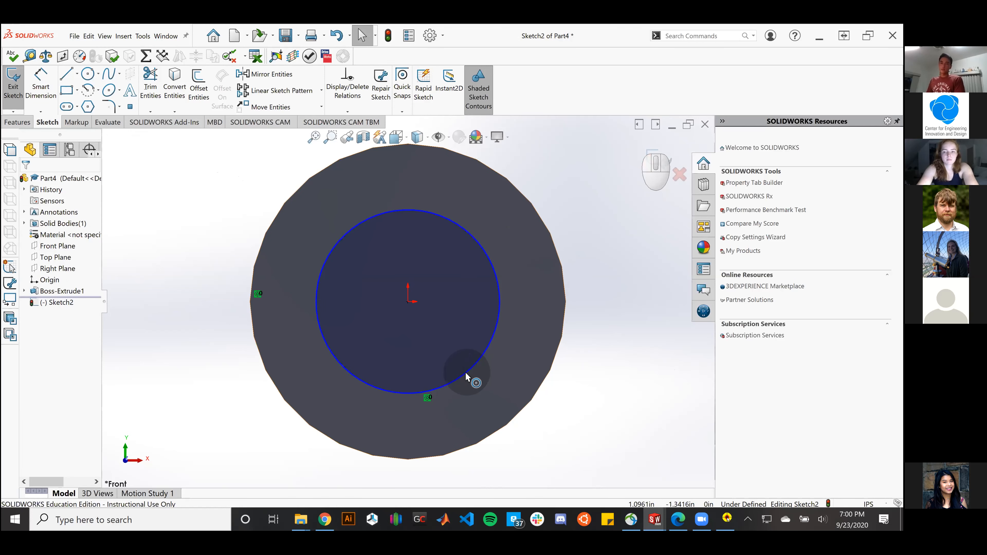
Step: Resize the concentric circle freehand to a radius of about 2.08 in
{"action": "mouse_move", "coordinate": [467, 374]}
{"action": "left_mouse_down"}
{"action": "mouse_move", "coordinate": [562, 424]}
{"action": "mouse_move", "coordinate": [494, 372]}
{"action": "mouse_move", "coordinate": [531, 398]}
{"action": "left_mouse_up"}
{"action": "left_click_drag", "start_coordinate": [579, 425], "coordinate": [503, 355]}
{"action": "left_click", "coordinate": [601, 343]}
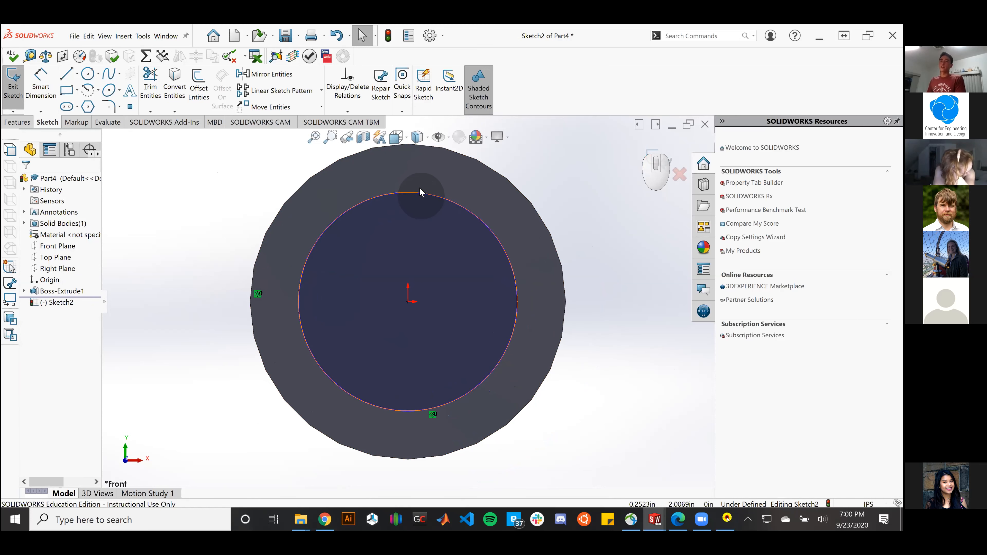
Step: Dimension the gap between the sketched circle and the cylinder's outer edge as 1/8 in and exit the sketch
{"action": "left_click", "coordinate": [37, 97]}
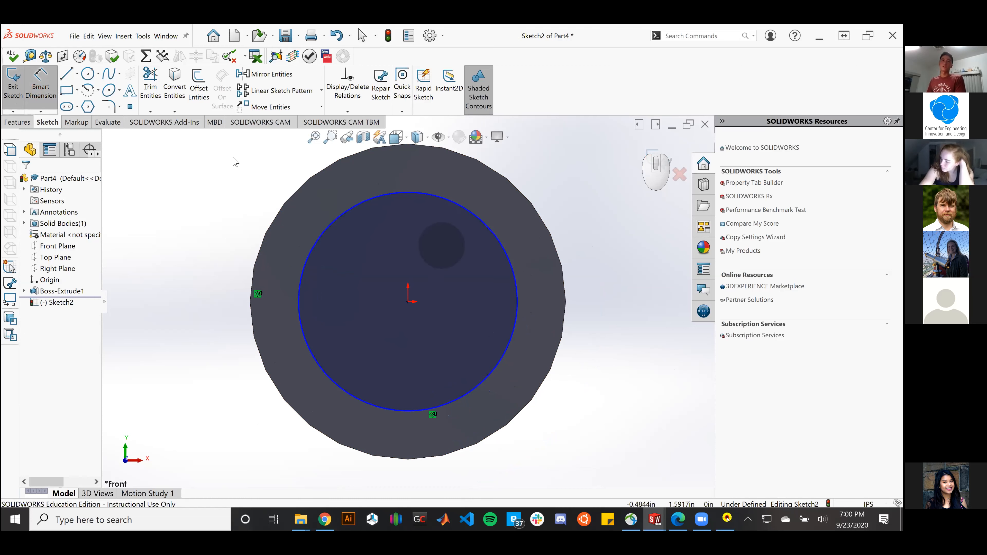
{"action": "left_click", "coordinate": [517, 291]}
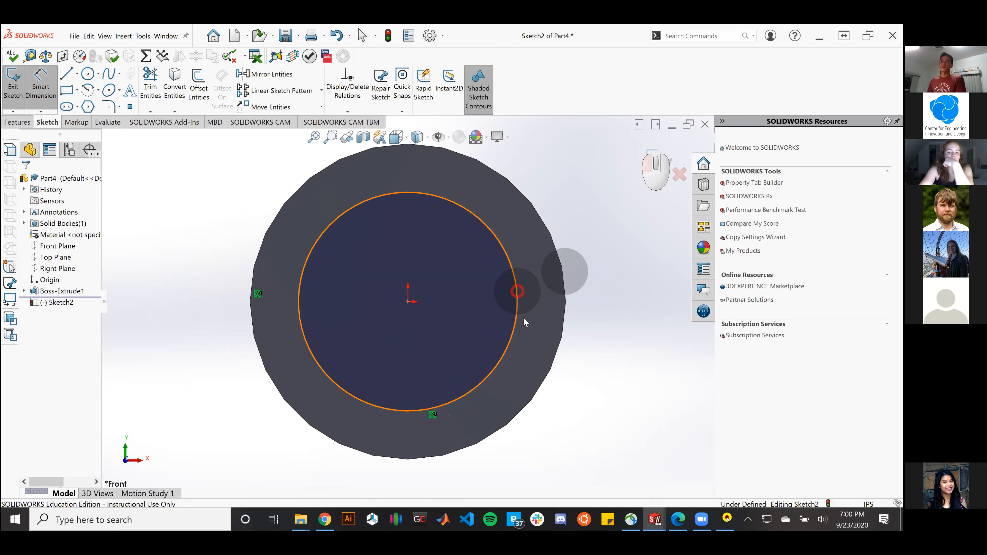
{"action": "left_click", "coordinate": [484, 393]}
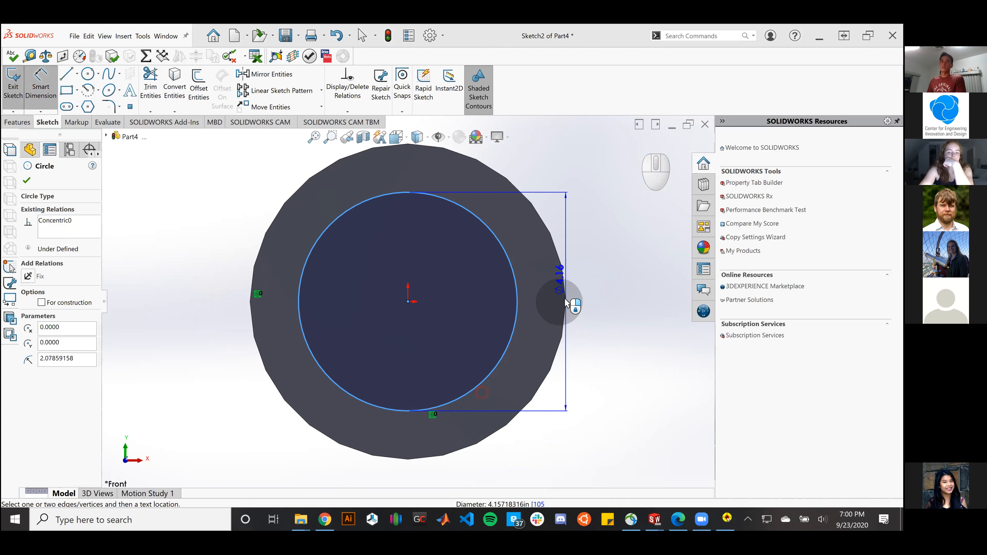
{"action": "left_click", "coordinate": [565, 299]}
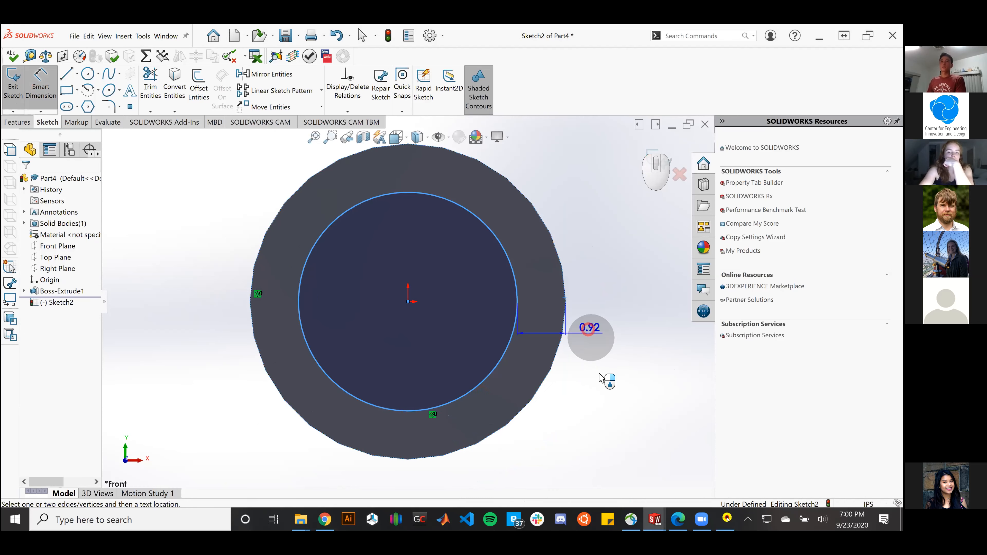
{"action": "left_click", "coordinate": [605, 360]}
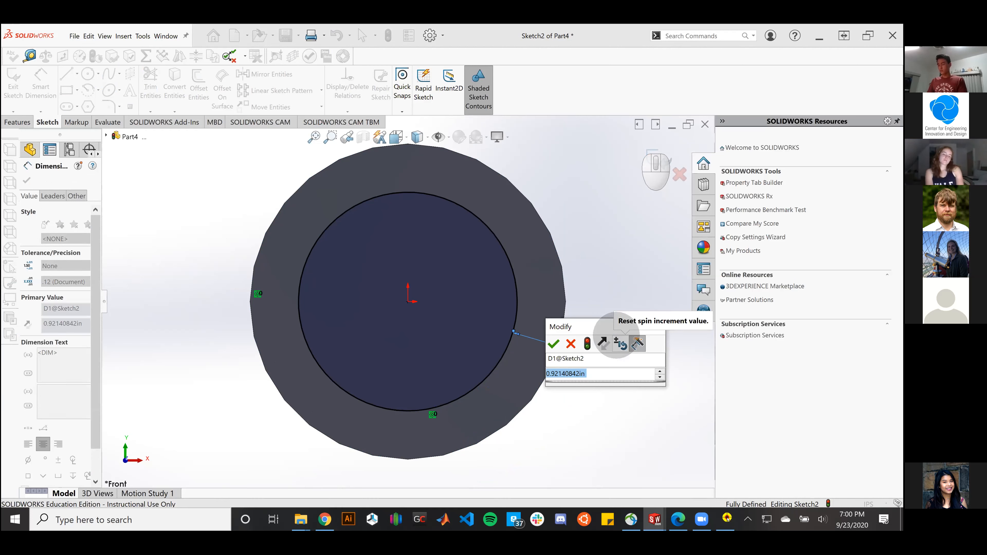
{"action": "type", "text": "1/"}
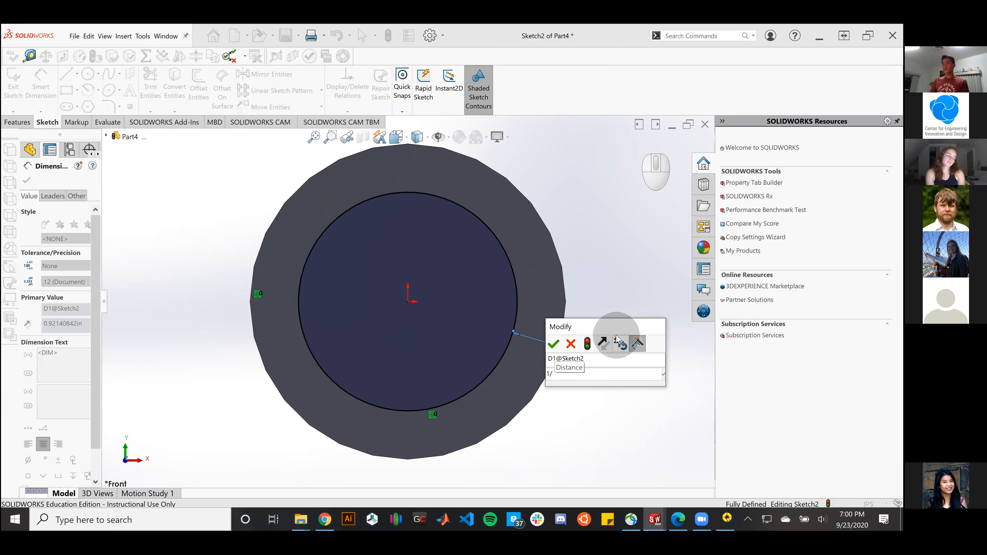
{"action": "type", "text": "8"}
{"action": "key", "text": "Return"}
{"action": "key", "text": "Return"}
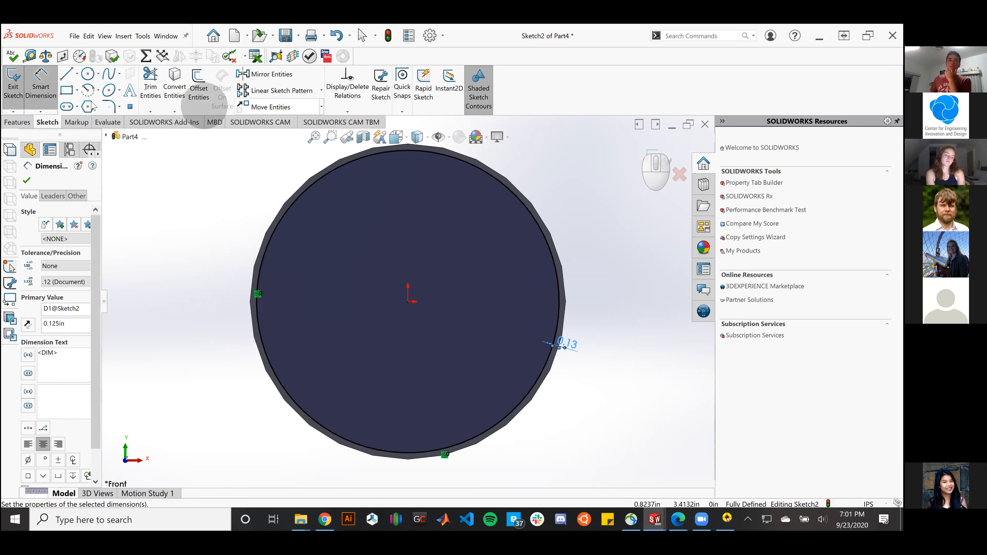
{"action": "left_click", "coordinate": [14, 93]}
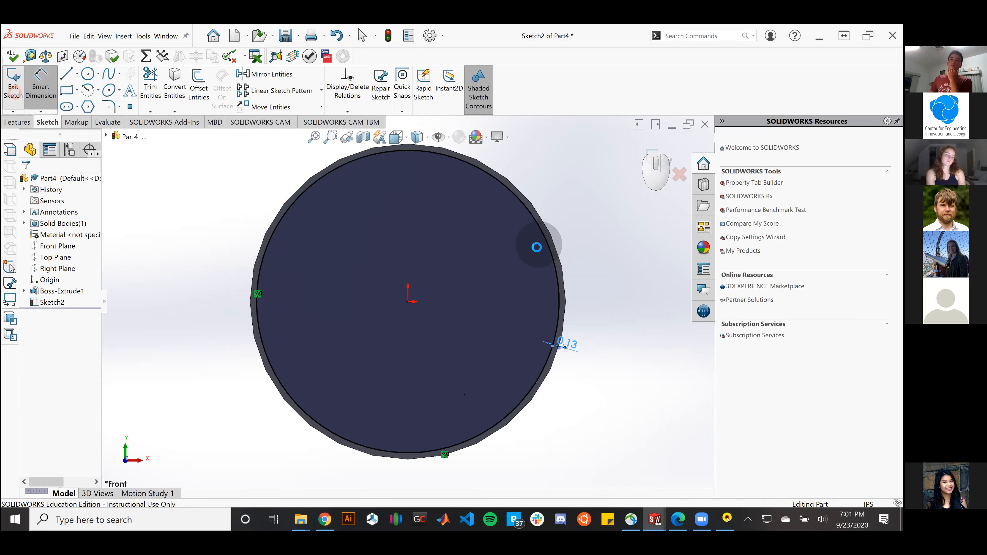
Step: Extrude the concentric circle 3 in outward from the cylinder's end face, merged with the existing body
{"action": "scroll", "coordinate": [536, 248], "scroll_direction": "down", "scroll_amount": 1}
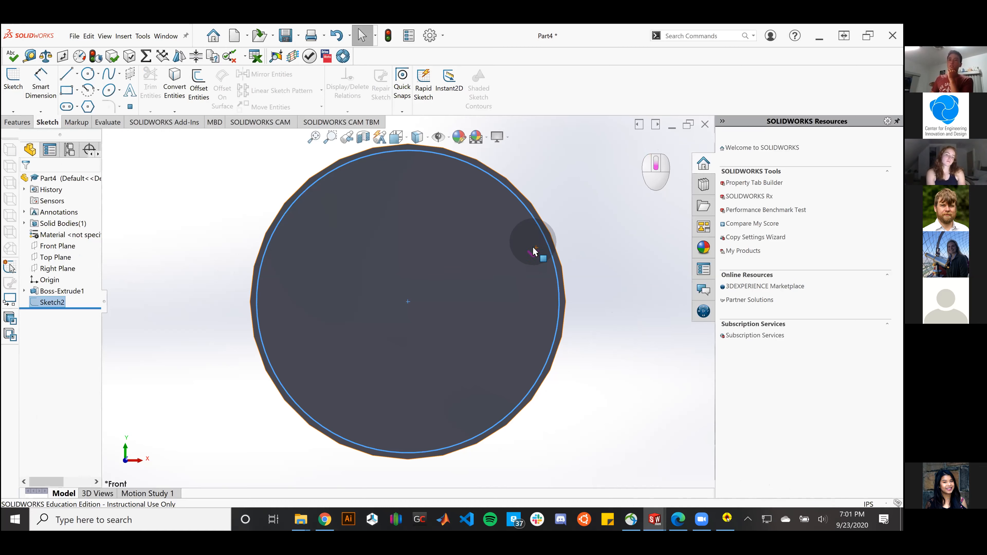
{"action": "middle_click_drag", "start_coordinate": [540, 257], "coordinate": [528, 278]}
{"action": "scroll", "coordinate": [348, 297], "scroll_direction": "down", "scroll_amount": 2}
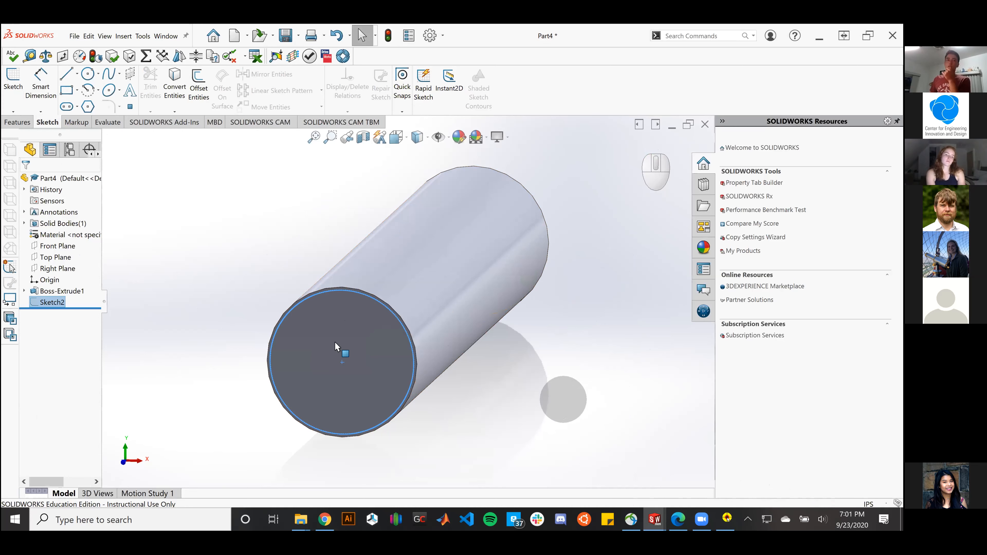
{"action": "left_click", "coordinate": [16, 122]}
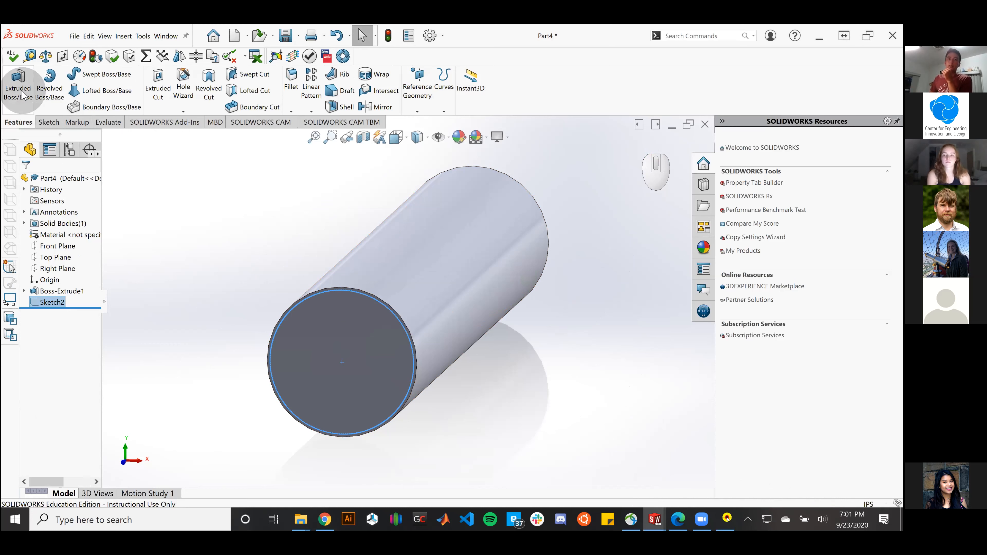
{"action": "left_click", "coordinate": [223, 179]}
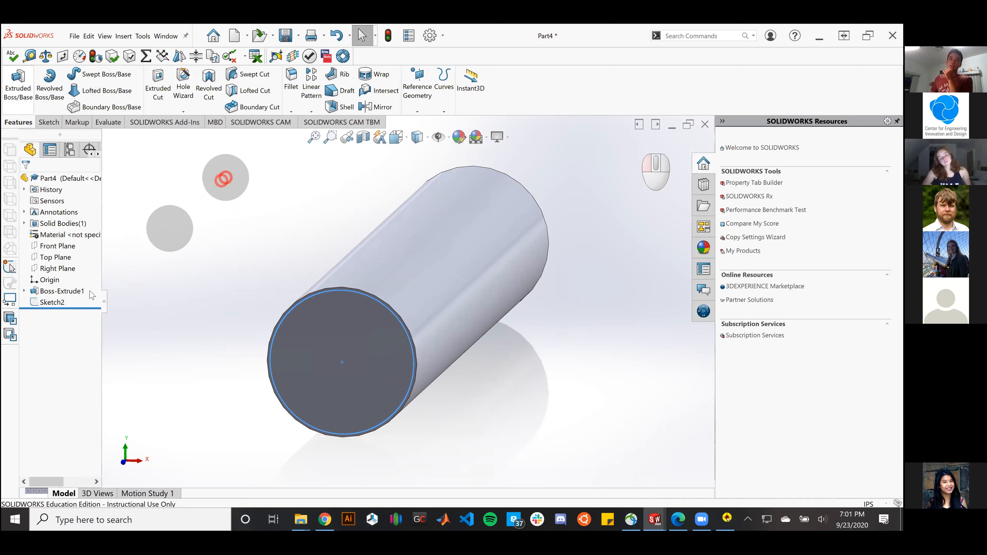
{"action": "left_click", "coordinate": [55, 303]}
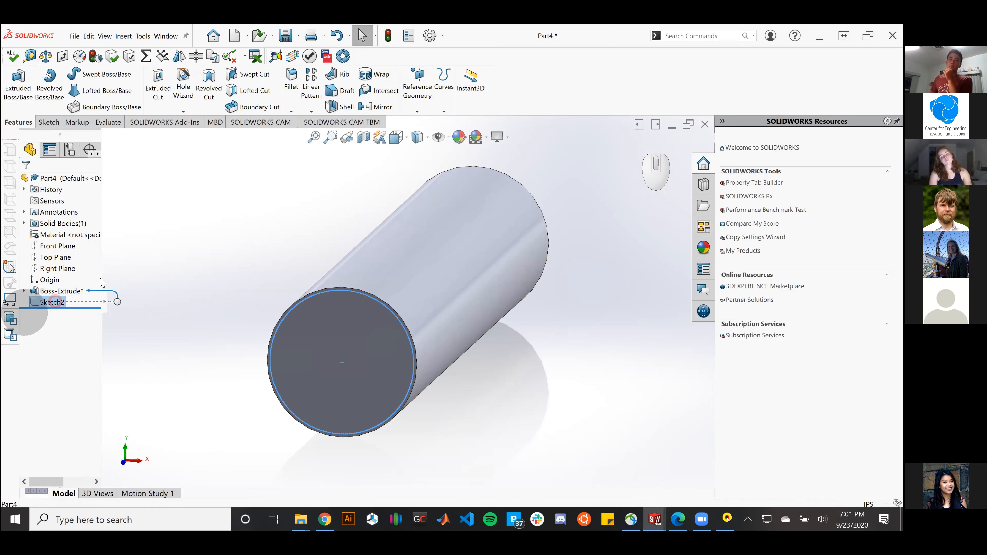
{"action": "left_click", "coordinate": [20, 84]}
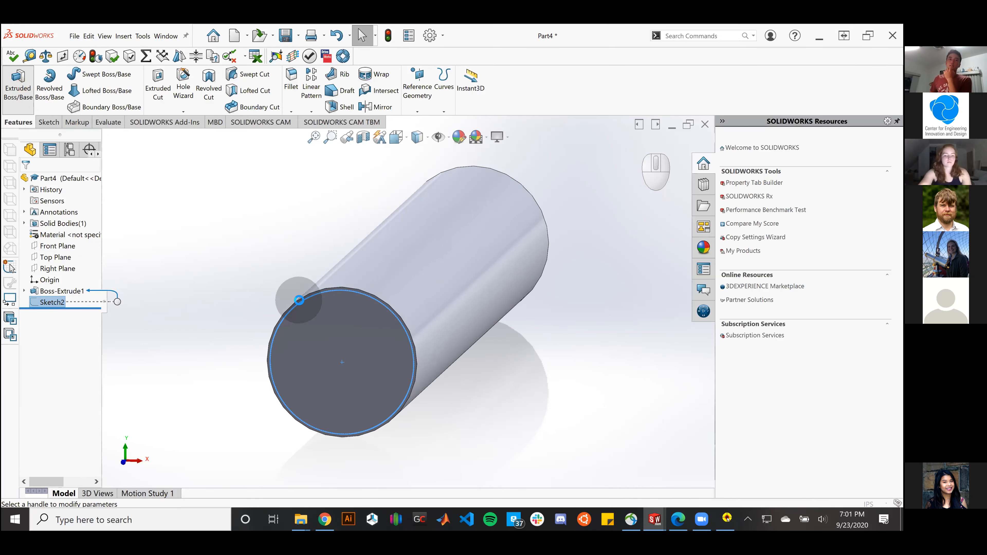
{"action": "left_click", "coordinate": [300, 301]}
{"action": "left_click", "coordinate": [552, 381]}
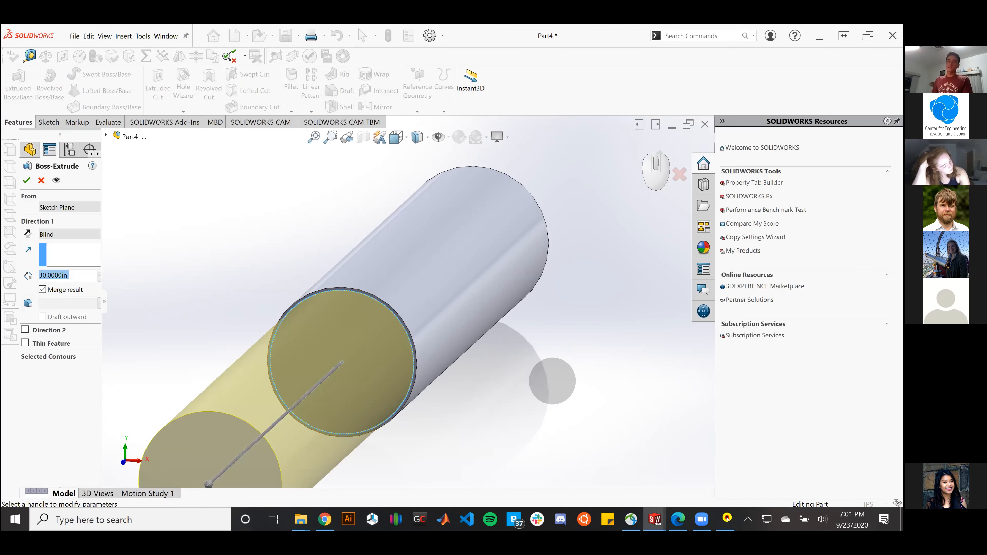
{"action": "type", "text": "3"}
{"action": "key", "text": "Return"}
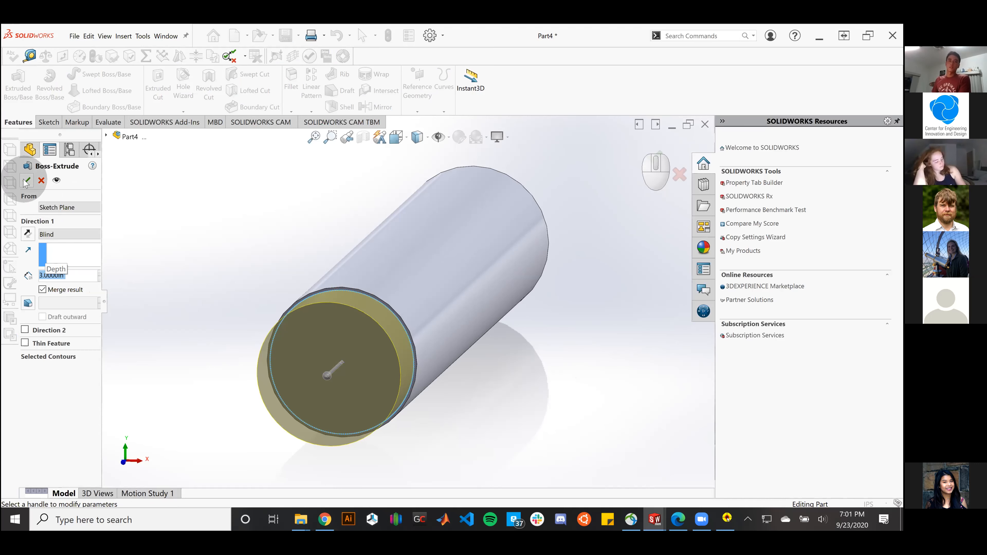
{"action": "left_click", "coordinate": [610, 331]}
{"action": "left_click", "coordinate": [607, 341]}
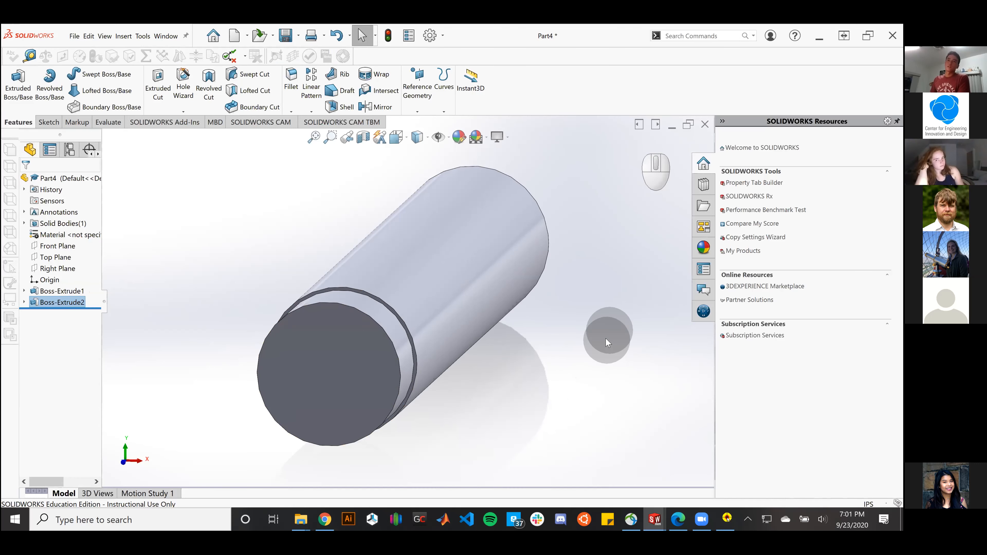
{"action": "middle_click_drag", "start_coordinate": [591, 316], "coordinate": [576, 395]}
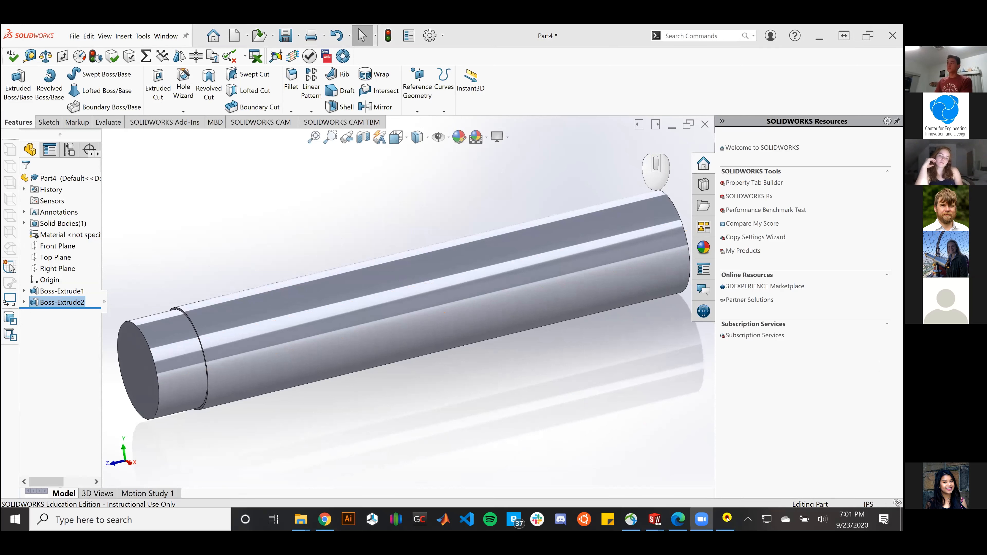
{"action": "left_click", "coordinate": [554, 368]}
{"action": "left_click", "coordinate": [528, 438]}
{"action": "left_click", "coordinate": [466, 391]}
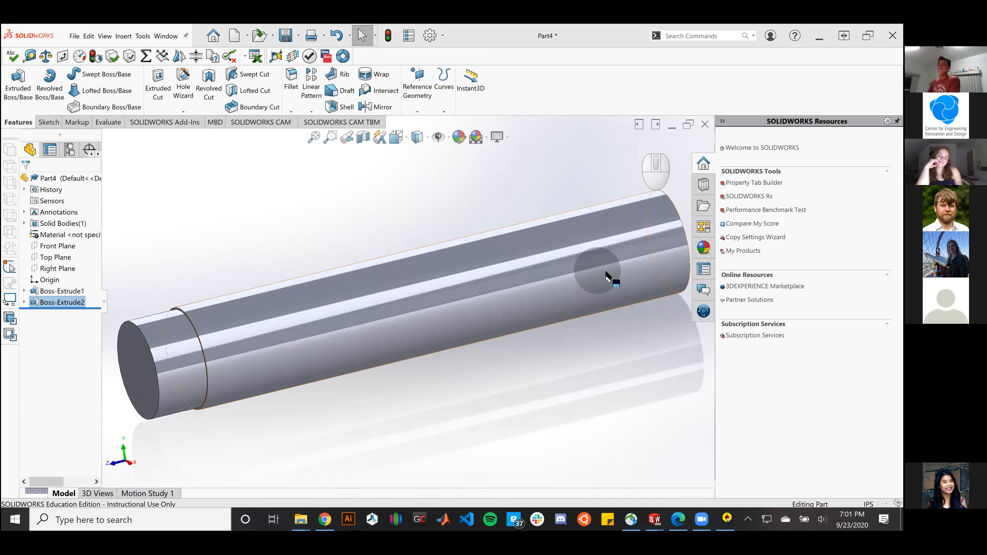
{"action": "middle_click_drag", "start_coordinate": [580, 391], "coordinate": [531, 441]}
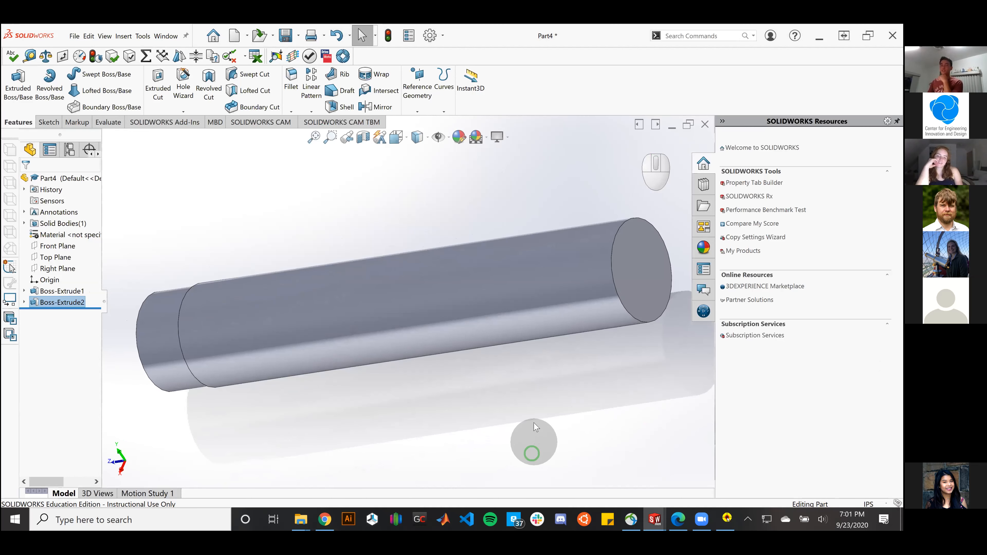
Step: Show the Top Plane and enlarge its displayed boundary well beyond the tube on all sides
{"action": "scroll", "coordinate": [557, 410], "scroll_direction": "down", "scroll_amount": 3}
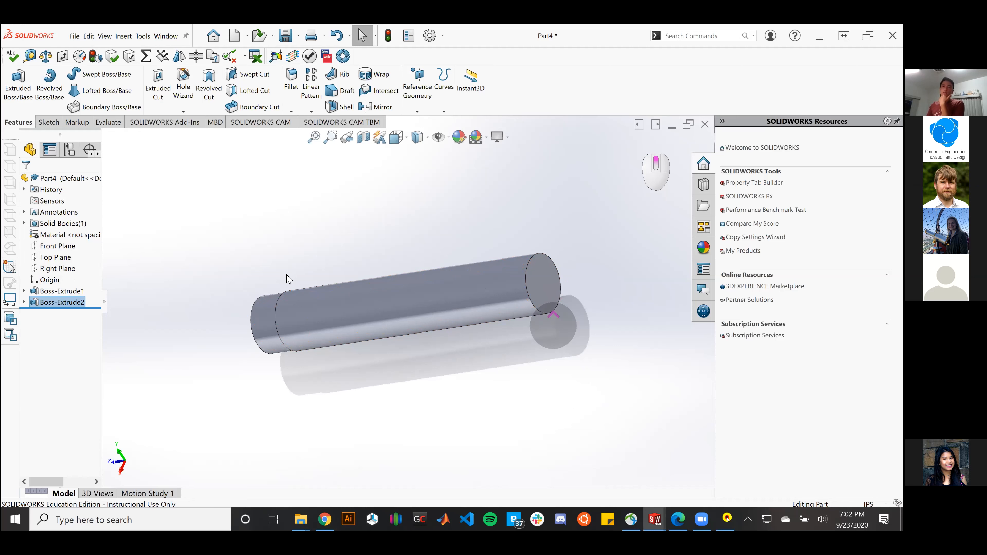
{"action": "middle_click_drag", "start_coordinate": [288, 278], "coordinate": [156, 277]}
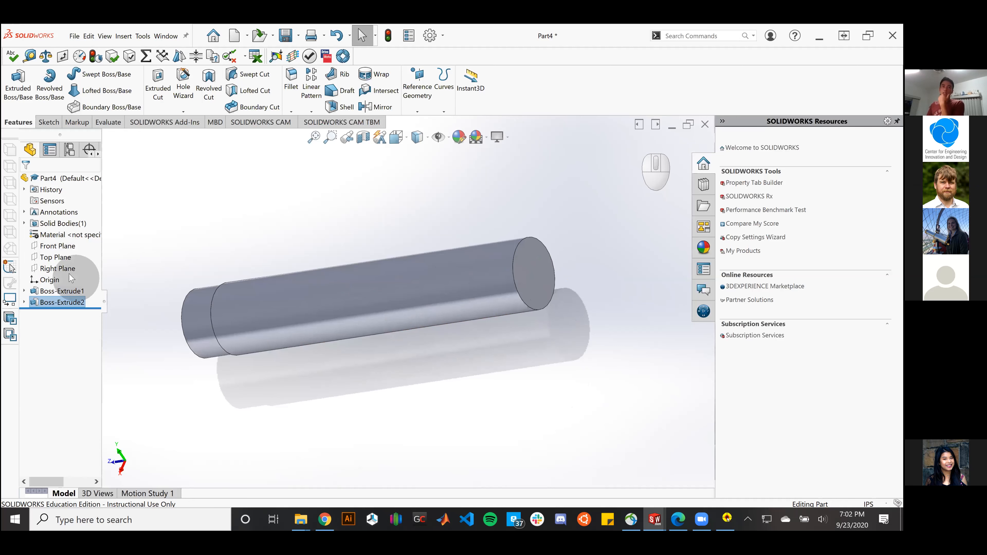
{"action": "right_click", "coordinate": [56, 259]}
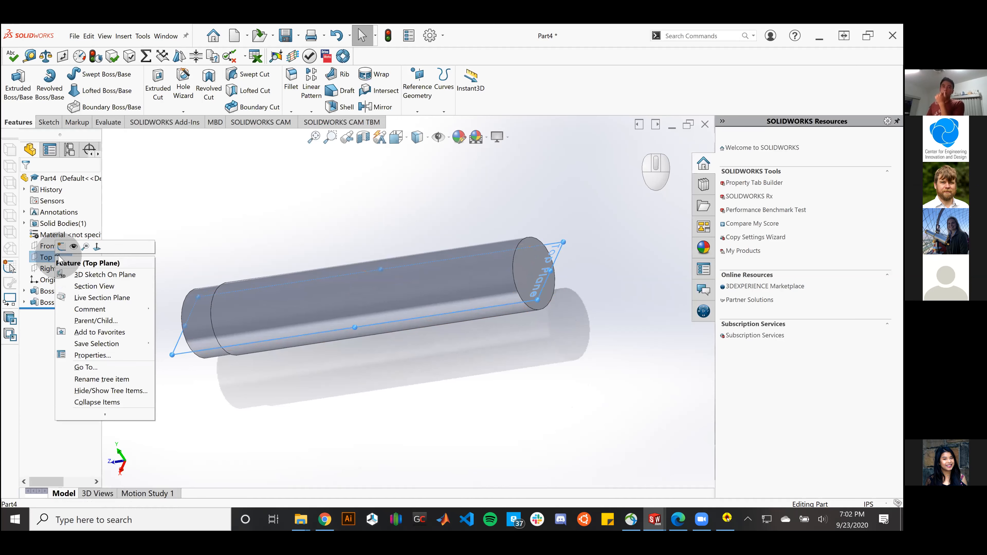
{"action": "left_click", "coordinate": [73, 249]}
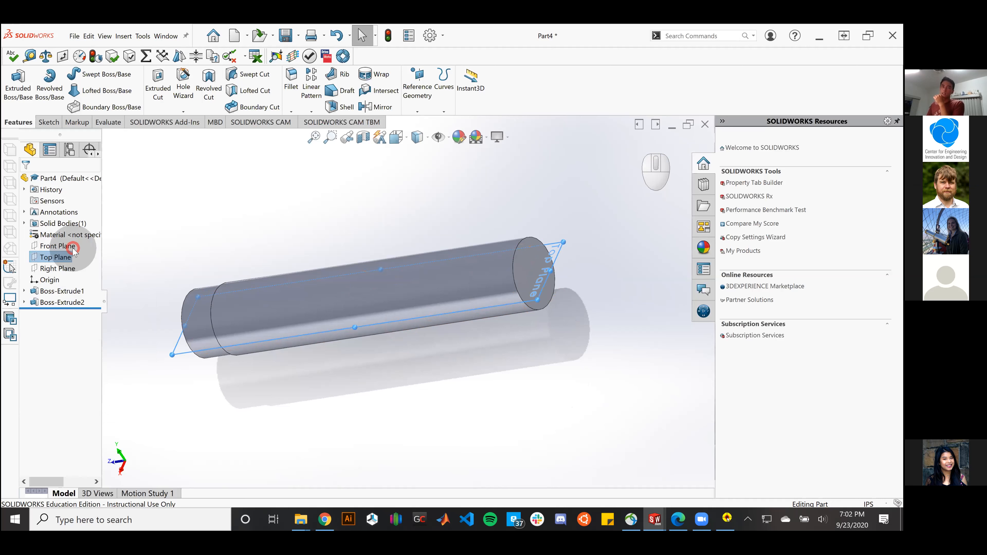
{"action": "middle_click_drag", "start_coordinate": [478, 391], "coordinate": [492, 469]}
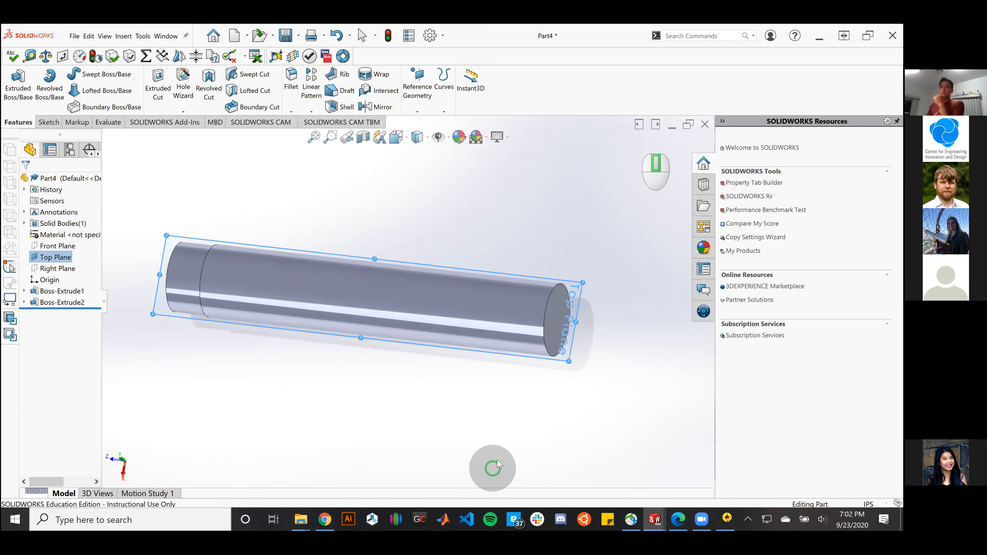
{"action": "left_click_drag", "start_coordinate": [583, 286], "coordinate": [617, 459]}
{"action": "scroll", "coordinate": [568, 252], "scroll_direction": "down", "scroll_amount": 4}
{"action": "middle_click_drag", "start_coordinate": [577, 328], "coordinate": [552, 295]}
{"action": "scroll", "coordinate": [531, 305], "scroll_direction": "up", "scroll_amount": 3}
{"action": "scroll", "coordinate": [570, 312], "scroll_direction": "down", "scroll_amount": 3}
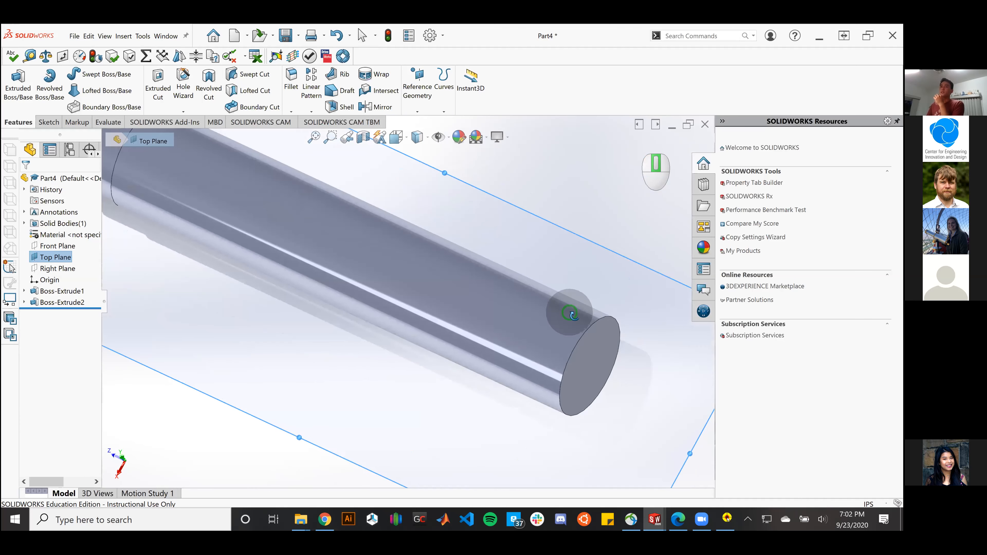
{"action": "scroll", "coordinate": [589, 302], "scroll_direction": "up", "scroll_amount": 4}
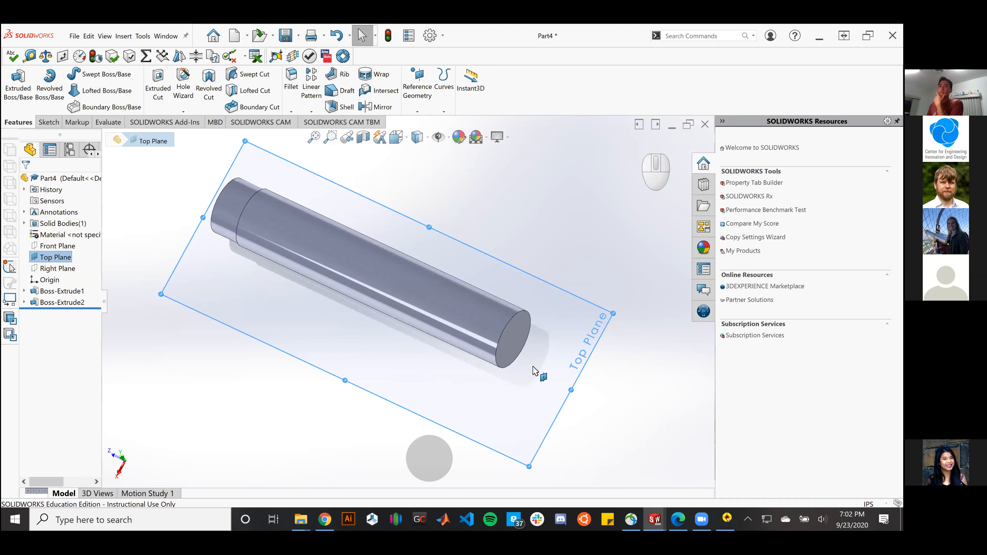
Step: Switch to the Bottom Tube Drawing PDF in the browser, examine the fin dimensions in Detail A and return to SOLIDWORKS
{"action": "left_click", "coordinate": [679, 519]}
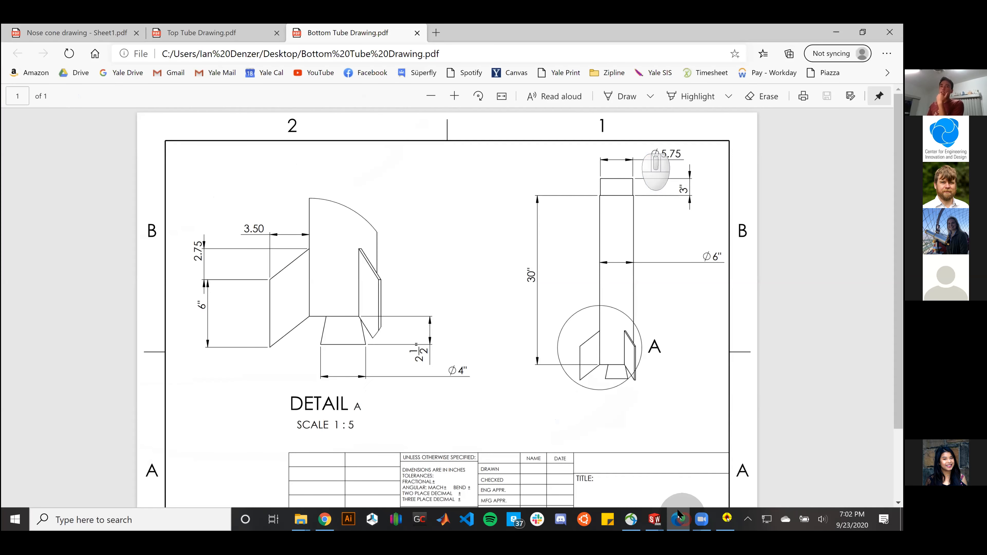
{"action": "left_click", "coordinate": [264, 305]}
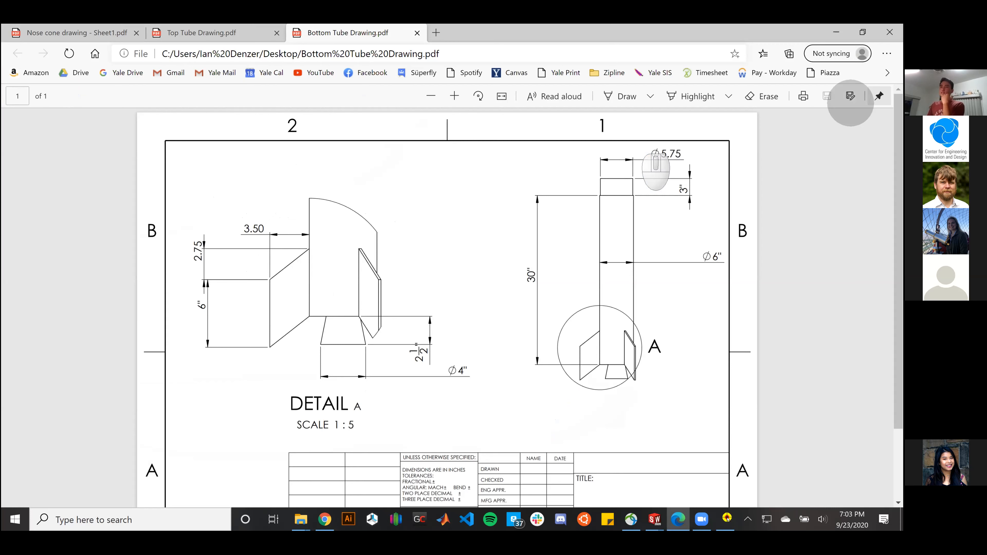
{"action": "left_click", "coordinate": [837, 32]}
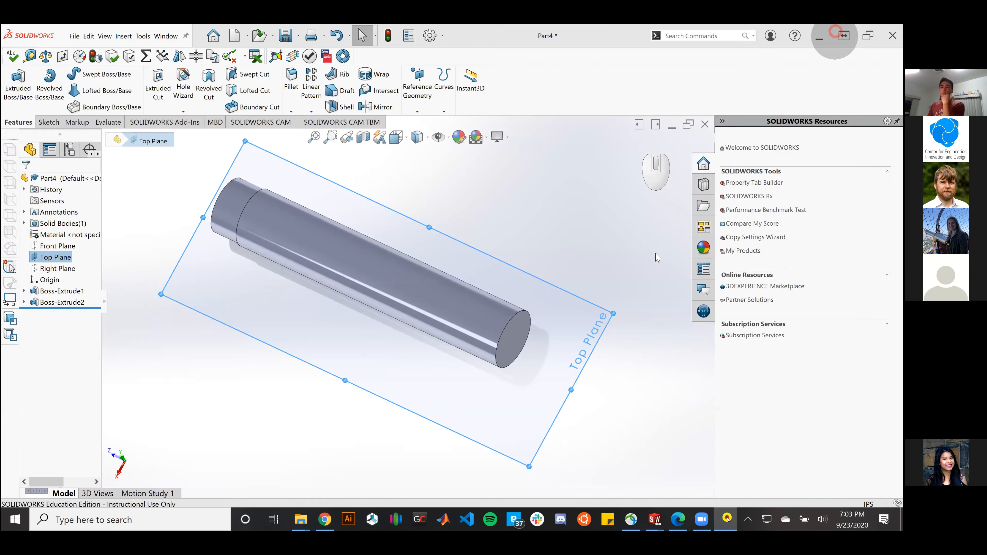
Step: Start a new sketch on the Top Plane and view it face-on at the wide end of the tube
{"action": "left_click", "coordinate": [50, 121]}
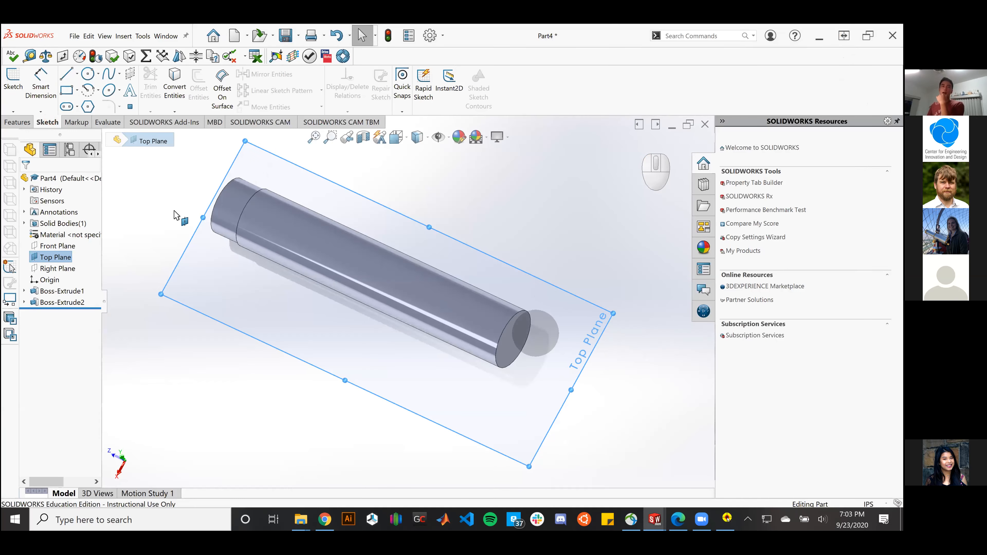
{"action": "left_click", "coordinate": [11, 89]}
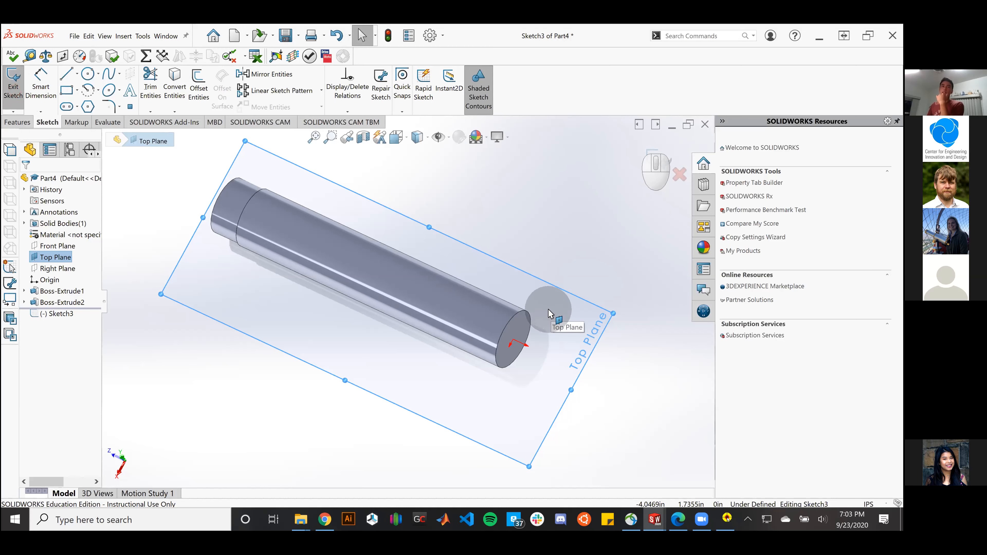
{"action": "scroll", "coordinate": [510, 326], "scroll_direction": "down", "scroll_amount": 3}
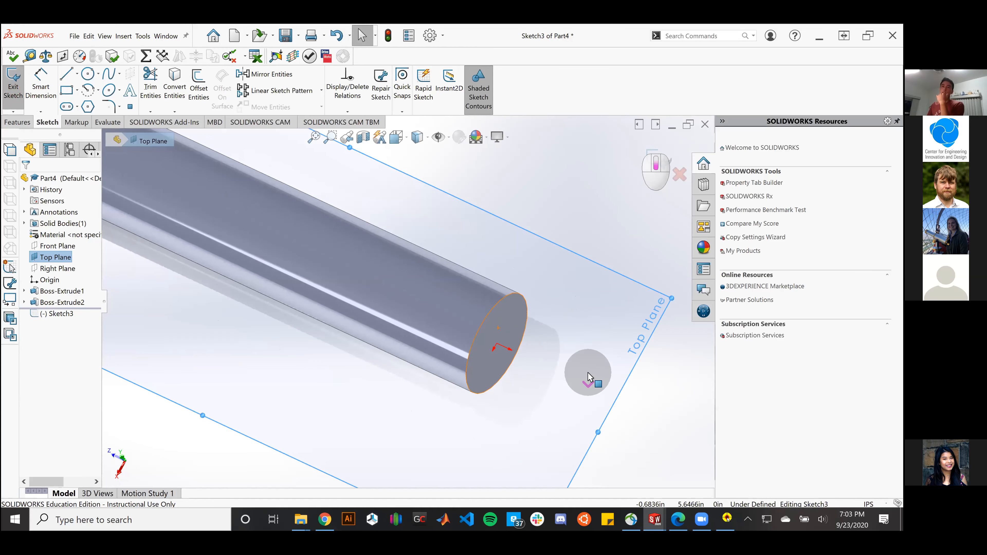
{"action": "scroll", "coordinate": [608, 404], "scroll_direction": "up", "scroll_amount": 4}
{"action": "middle_click_drag", "start_coordinate": [593, 399], "coordinate": [602, 451]}
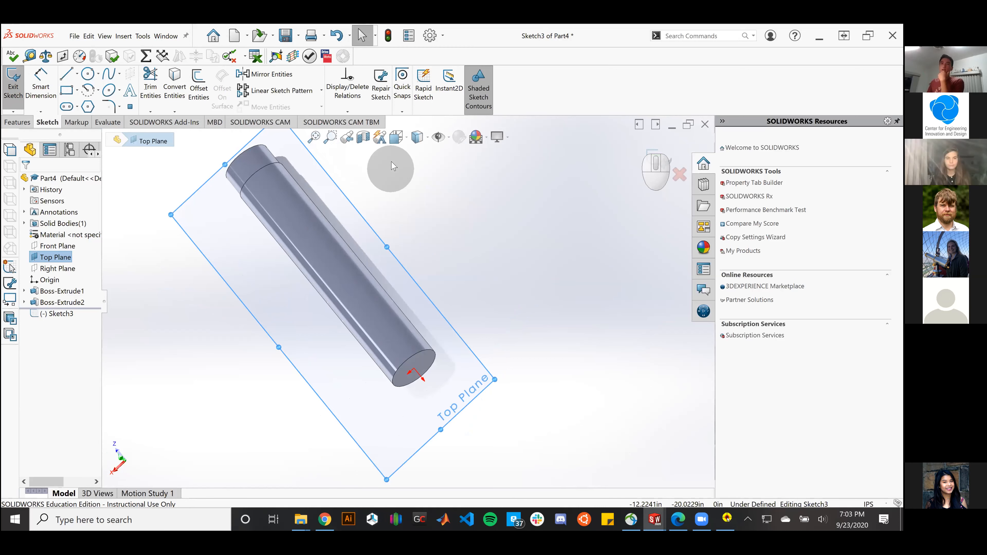
{"action": "left_click", "coordinate": [397, 140]}
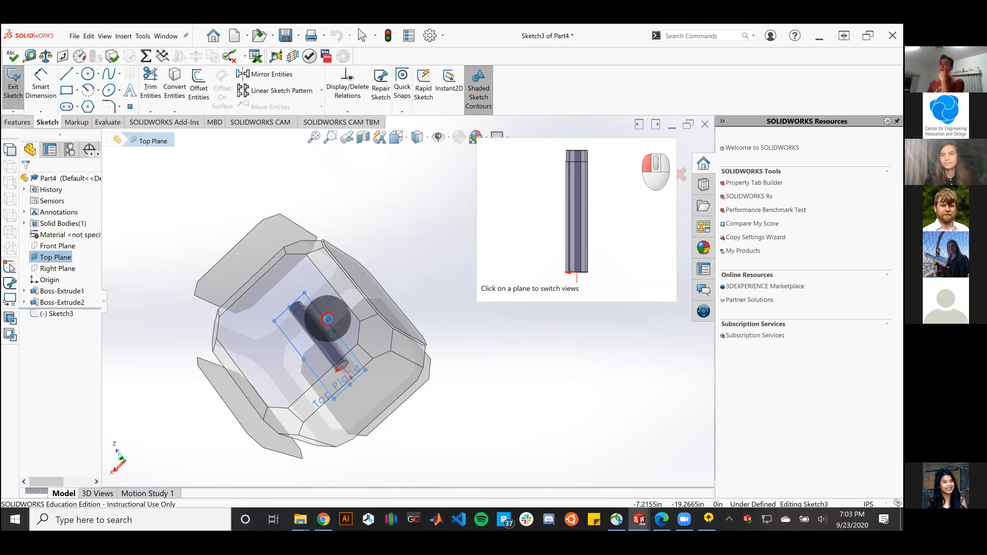
{"action": "left_click", "coordinate": [328, 319]}
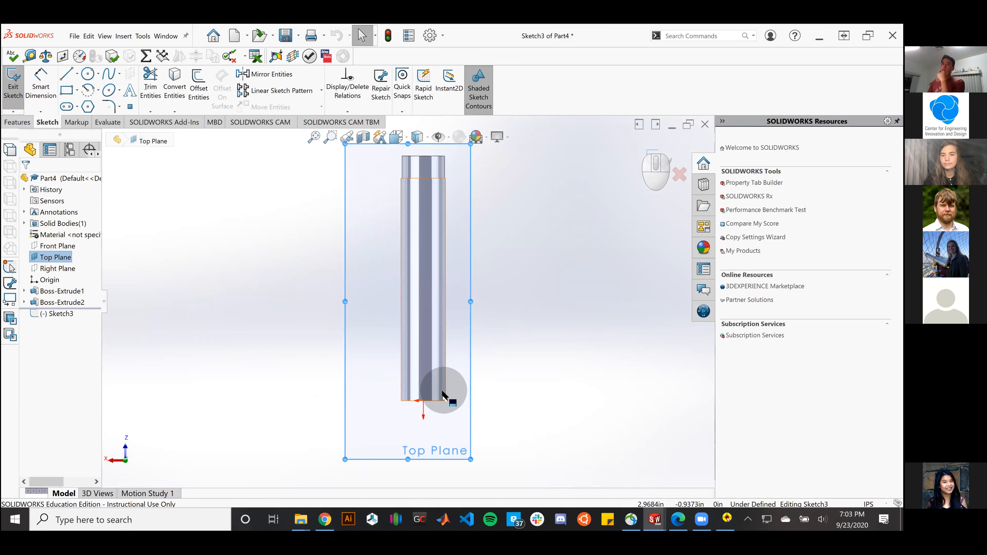
{"action": "scroll", "coordinate": [443, 391], "scroll_direction": "down", "scroll_amount": 5}
{"action": "scroll", "coordinate": [436, 377], "scroll_direction": "down", "scroll_amount": 3}
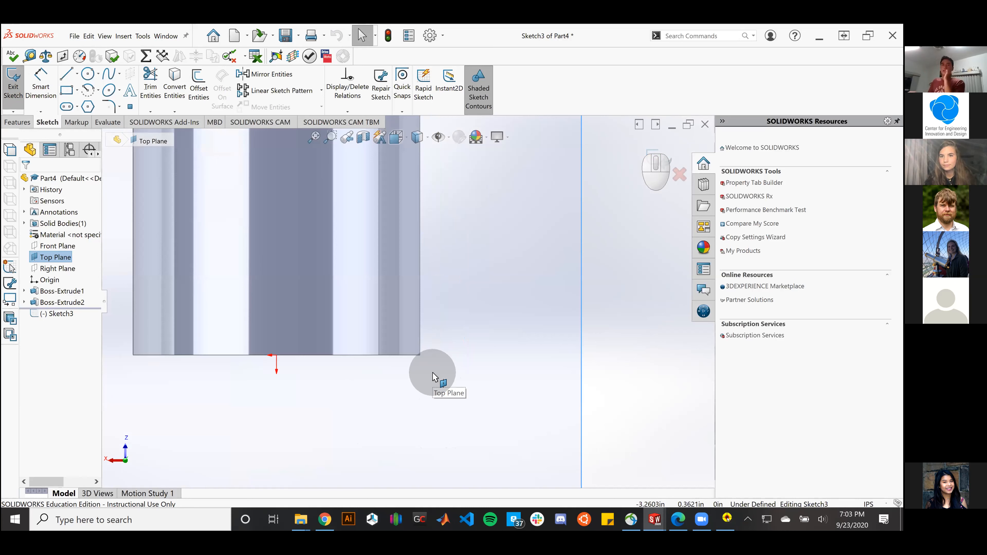
Step: Sketch a corner rectangle about 4.86 in wide and 2.60 in high, starting at the tube's lower outer corner and extending outward
{"action": "left_click", "coordinate": [67, 89]}
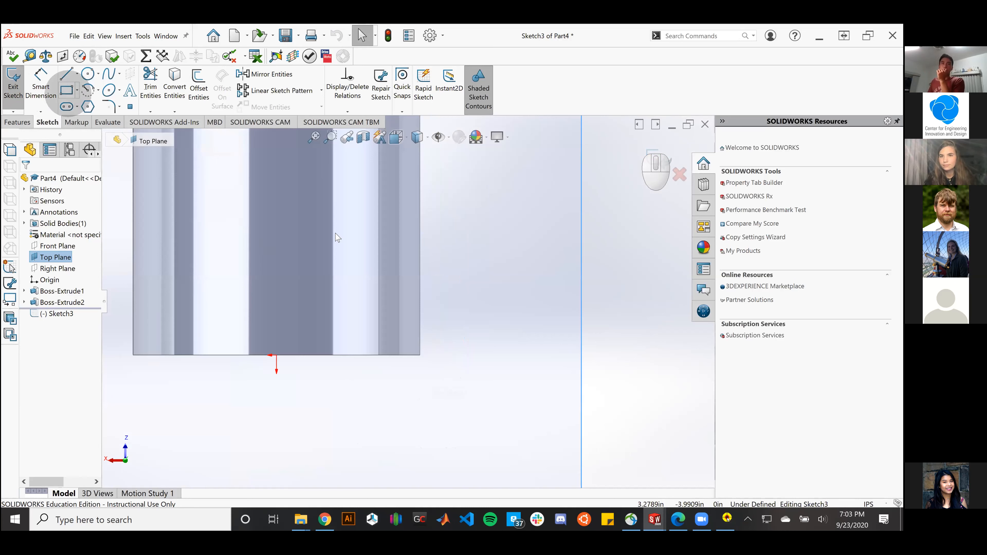
{"action": "left_click", "coordinate": [420, 354]}
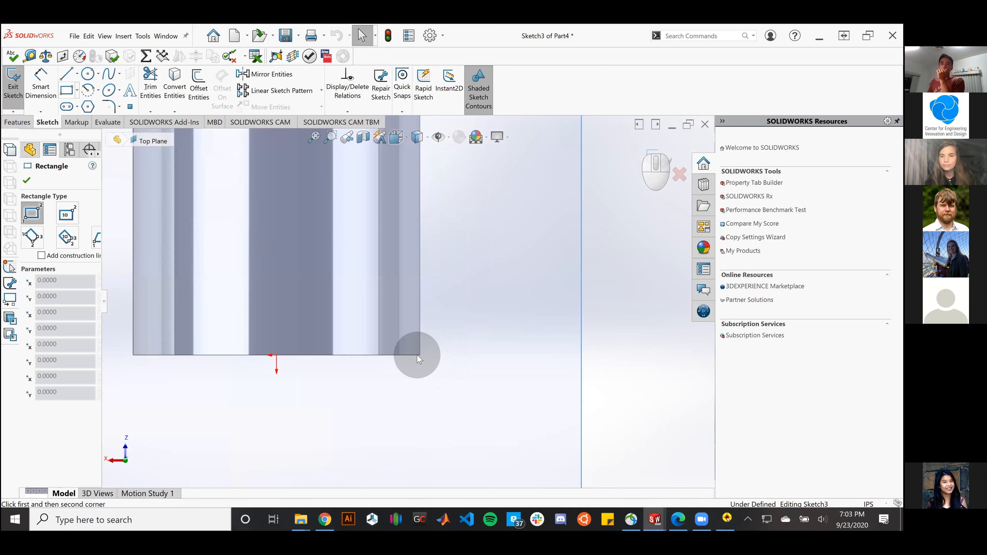
{"action": "left_click", "coordinate": [625, 248]}
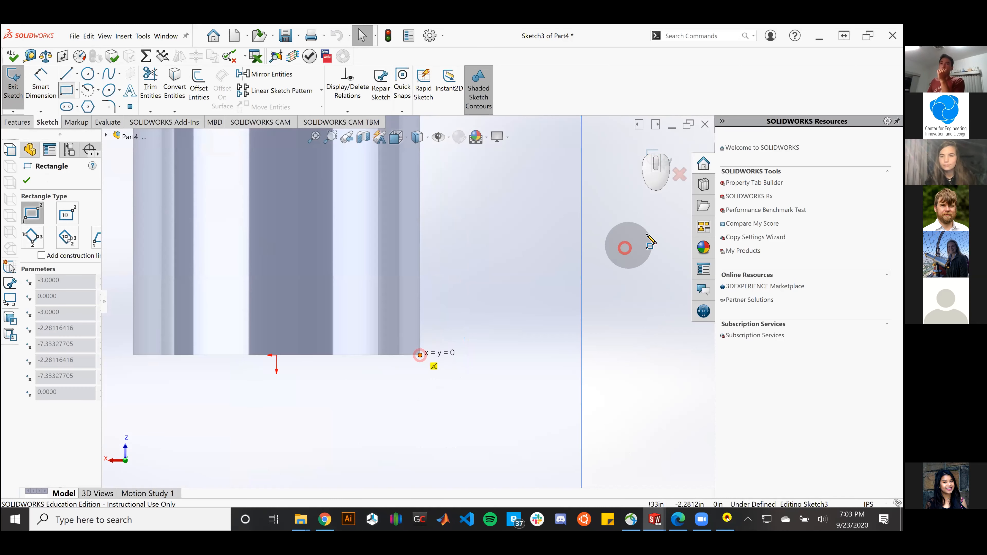
{"action": "left_click", "coordinate": [653, 231]}
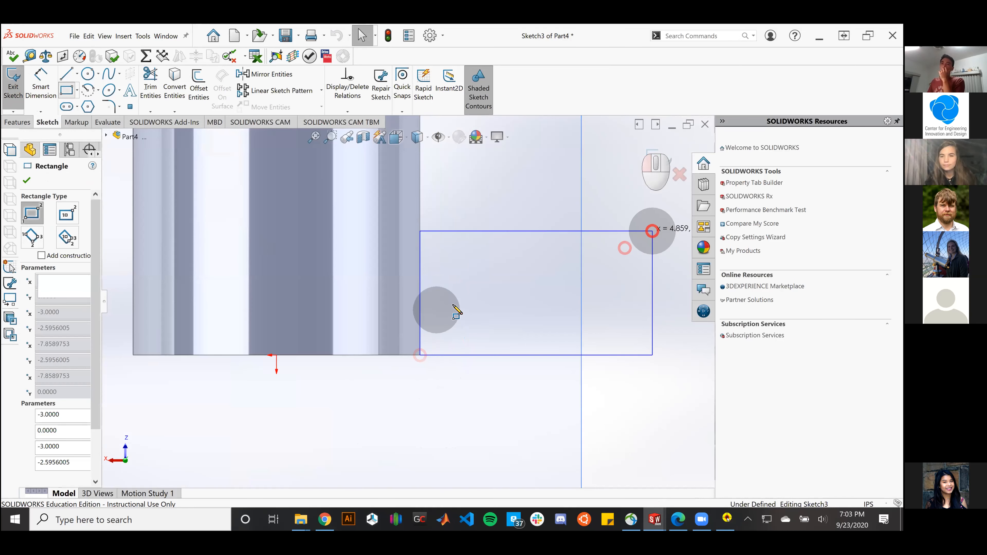
{"action": "scroll", "coordinate": [452, 305], "scroll_direction": "up", "scroll_amount": 1}
{"action": "middle_click_drag", "start_coordinate": [433, 381], "coordinate": [432, 298]}
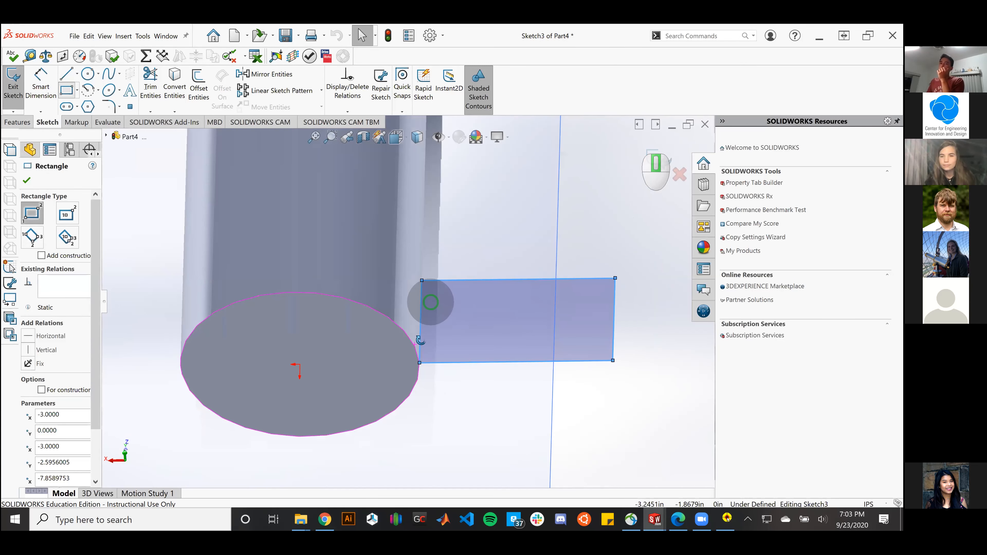
{"action": "scroll", "coordinate": [421, 360], "scroll_direction": "down", "scroll_amount": 3}
{"action": "scroll", "coordinate": [433, 349], "scroll_direction": "down", "scroll_amount": 2}
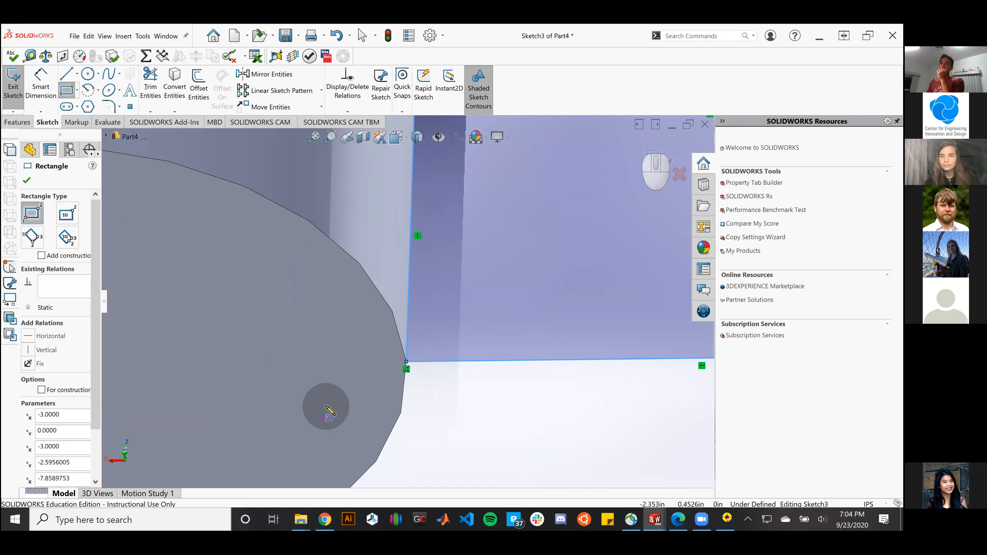
Step: Delete the whole rectangle sketched at the tube's lower outer corner
{"action": "scroll", "coordinate": [329, 412], "scroll_direction": "up", "scroll_amount": 4}
{"action": "middle_click_drag", "start_coordinate": [451, 459], "coordinate": [452, 455]}
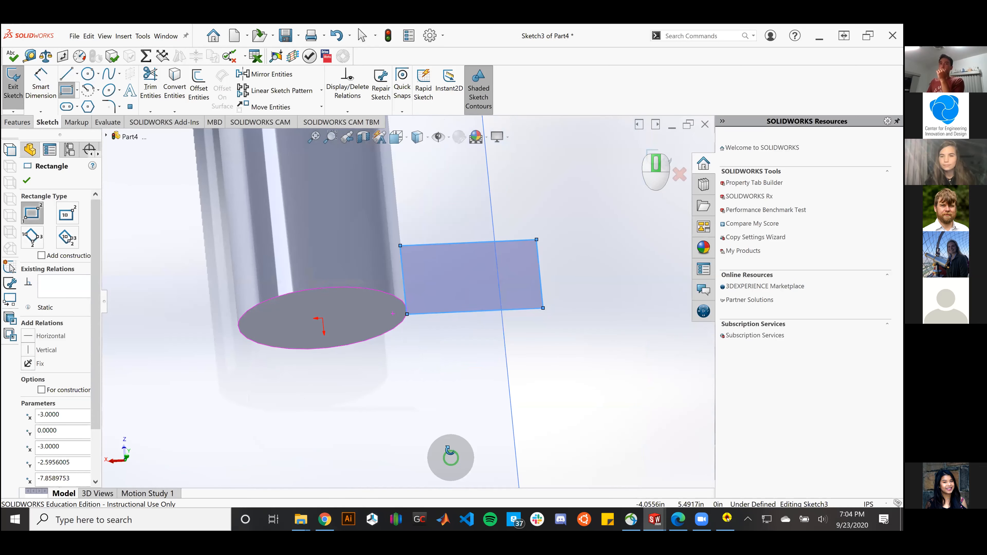
{"action": "left_click", "coordinate": [397, 137]}
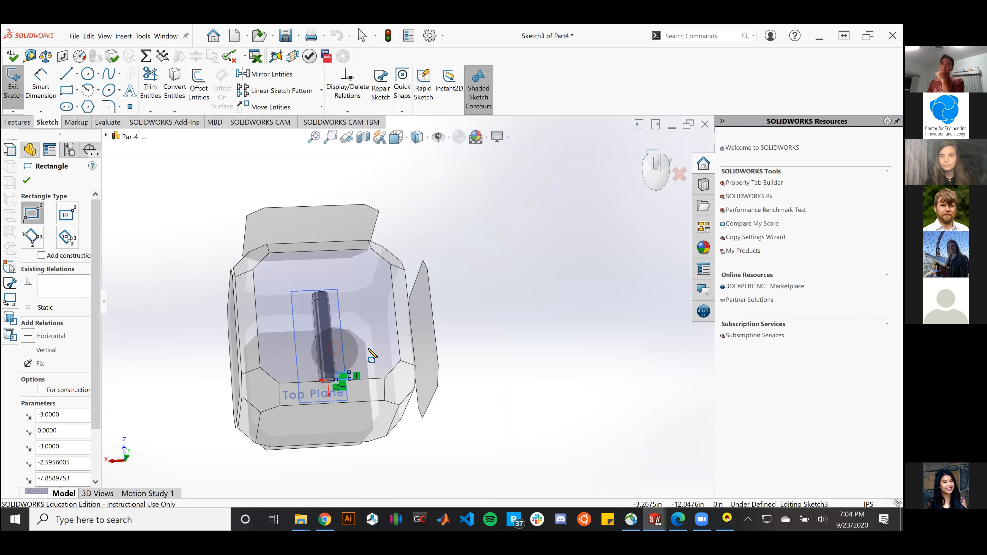
{"action": "left_click", "coordinate": [367, 349]}
{"action": "scroll", "coordinate": [456, 383], "scroll_direction": "up", "scroll_amount": 1}
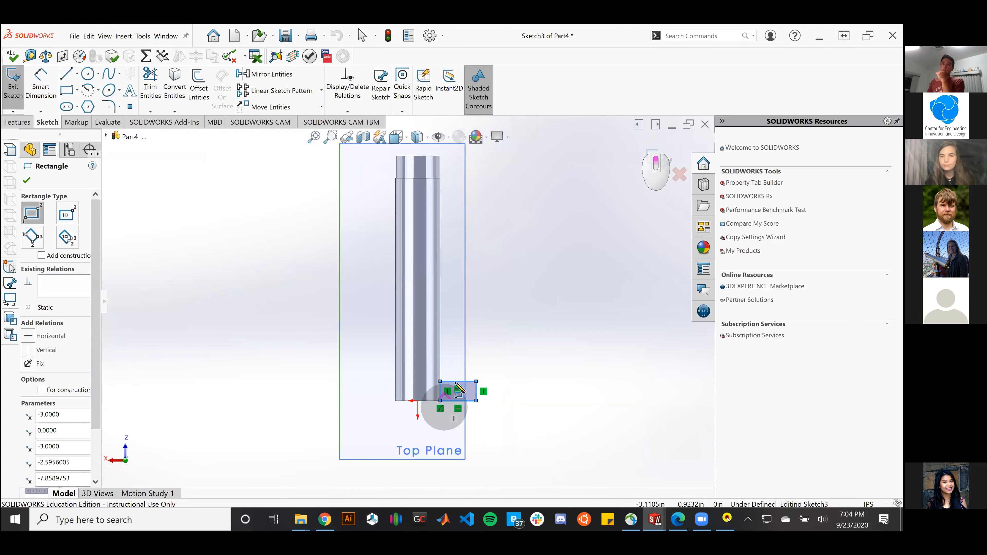
{"action": "scroll", "coordinate": [455, 384], "scroll_direction": "up", "scroll_amount": 2}
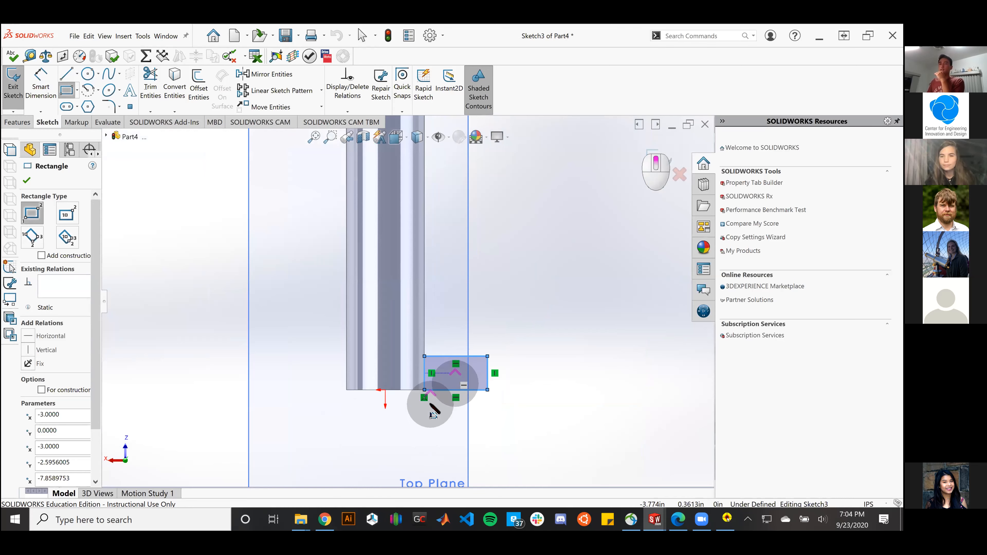
{"action": "scroll", "coordinate": [431, 413], "scroll_direction": "up", "scroll_amount": 5}
{"action": "scroll", "coordinate": [430, 403], "scroll_direction": "down", "scroll_amount": 2}
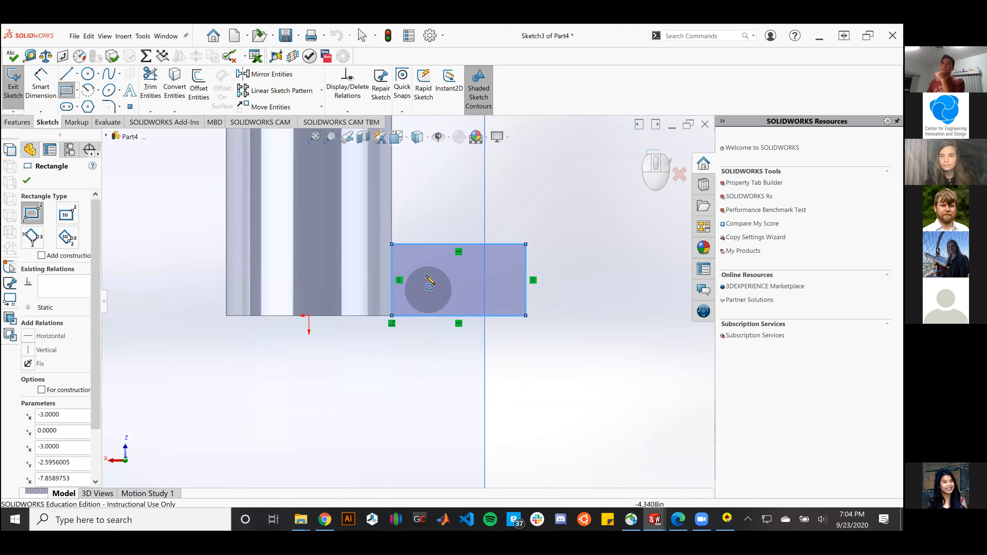
{"action": "left_click", "coordinate": [66, 92]}
{"action": "left_click_drag", "start_coordinate": [585, 364], "coordinate": [335, 213]}
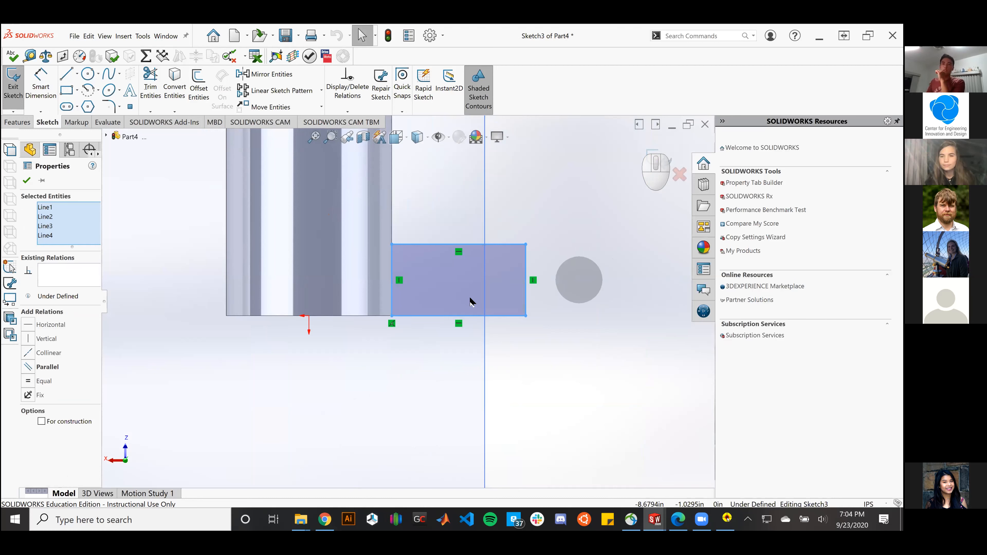
{"action": "left_click", "coordinate": [547, 337]}
{"action": "left_click_drag", "start_coordinate": [547, 337], "coordinate": [374, 238]}
{"action": "key", "text": "Delete"}
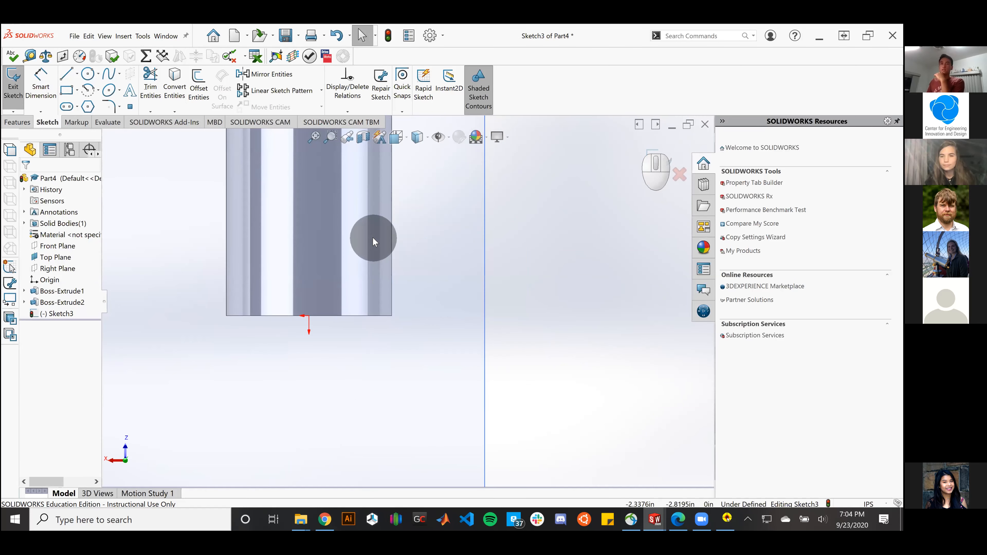
Step: Sketch the fin's outer edges: a line slanting down and outward from the tube's lower corner, a vertical line, and one slanting to the tube's side edge
{"action": "left_click", "coordinate": [67, 74]}
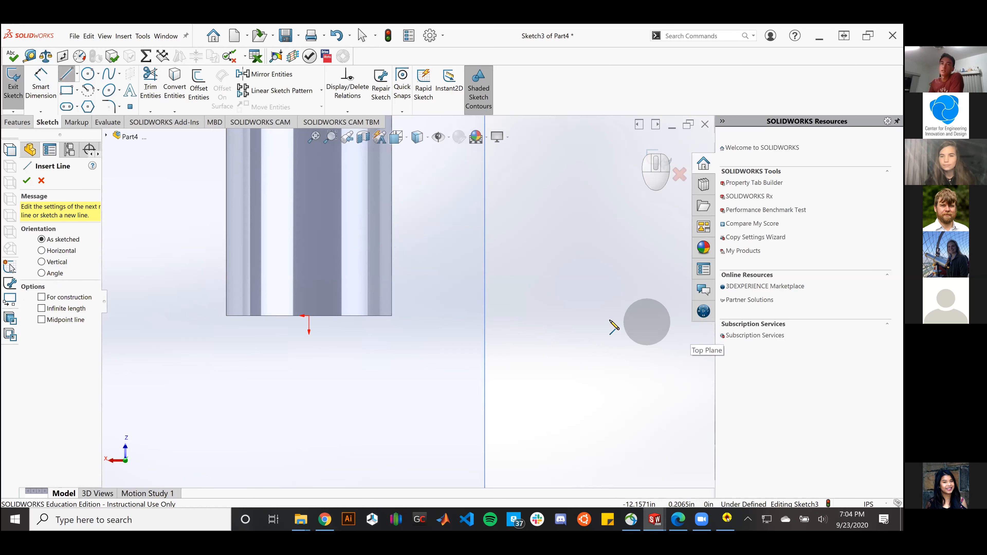
{"action": "left_click", "coordinate": [392, 316]}
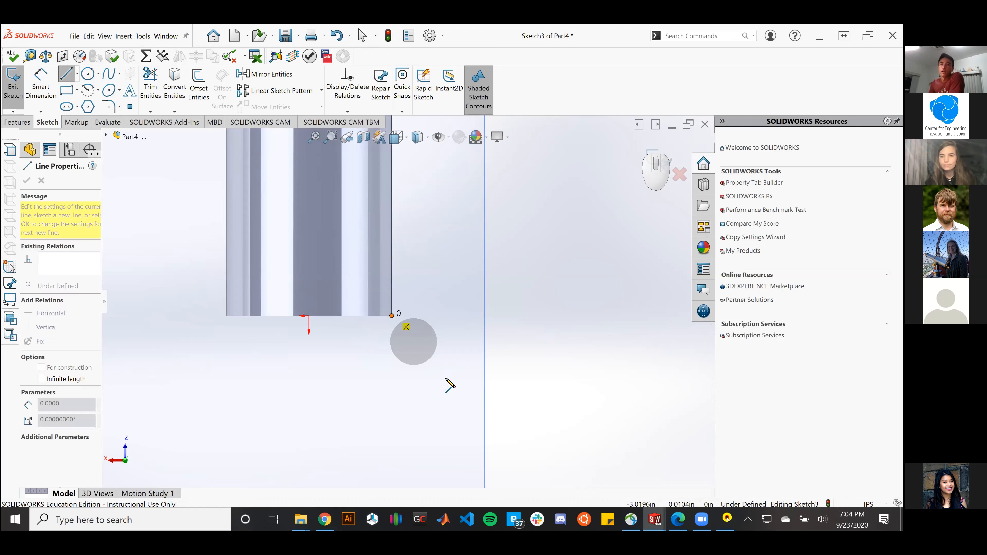
{"action": "left_click", "coordinate": [537, 433]}
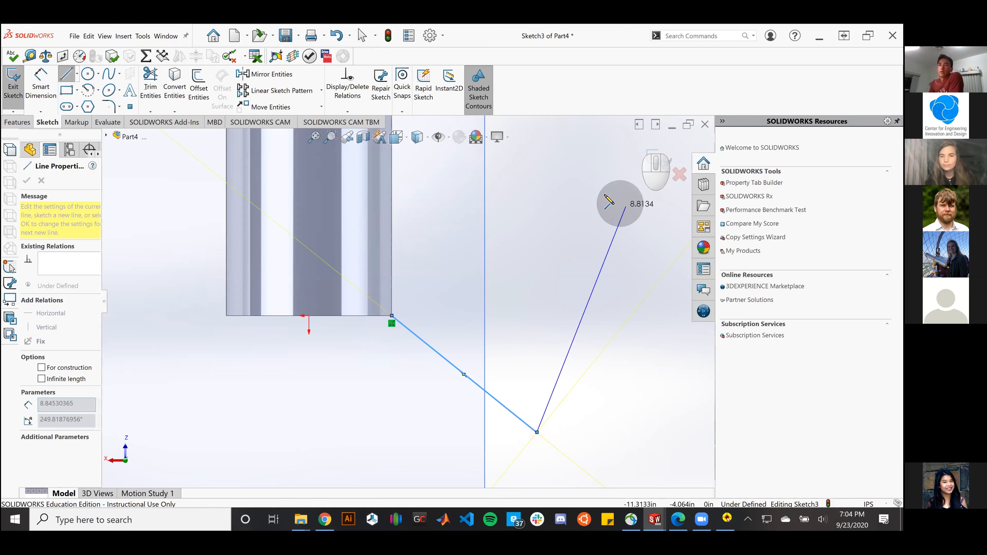
{"action": "left_click", "coordinate": [537, 180]}
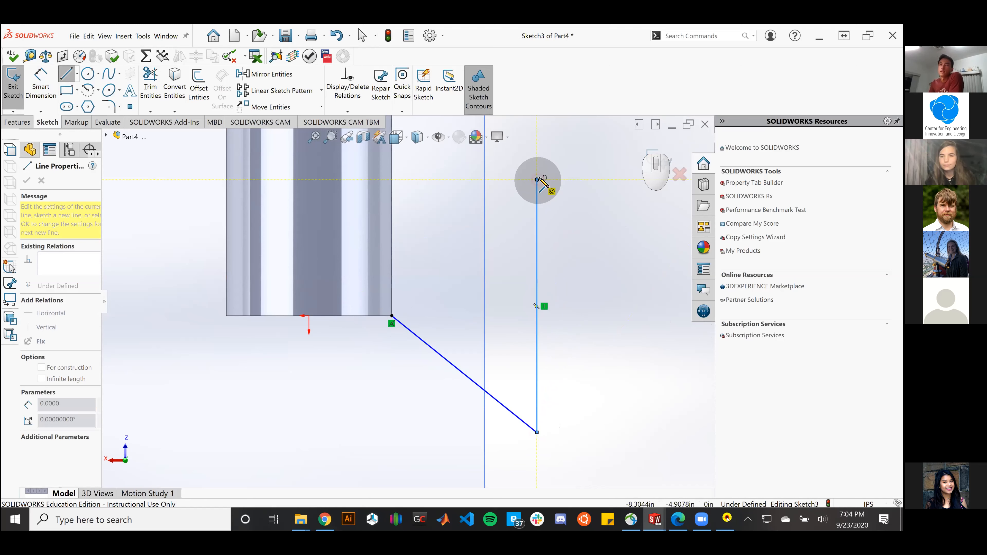
{"action": "scroll", "coordinate": [535, 181], "scroll_direction": "up", "scroll_amount": 3}
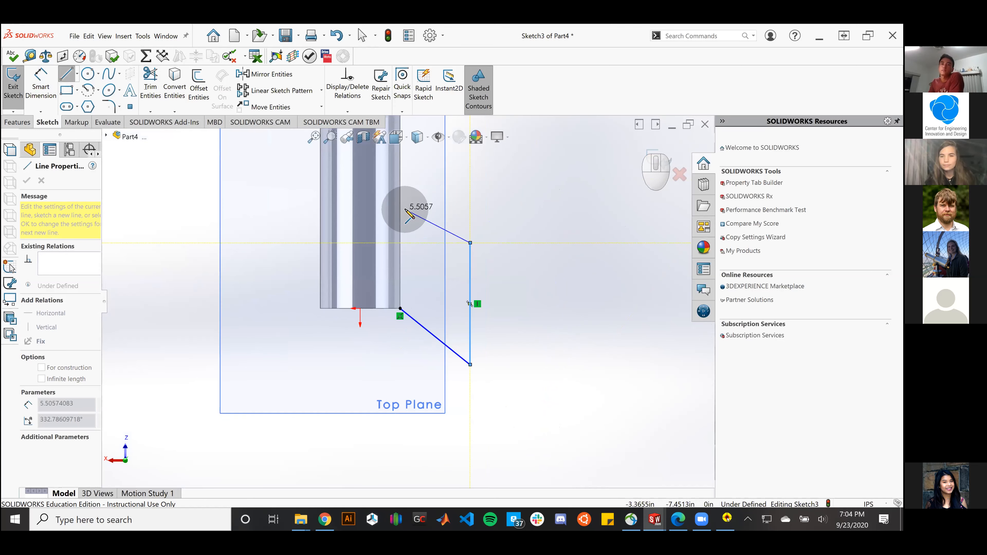
{"action": "scroll", "coordinate": [408, 194], "scroll_direction": "down", "scroll_amount": 3}
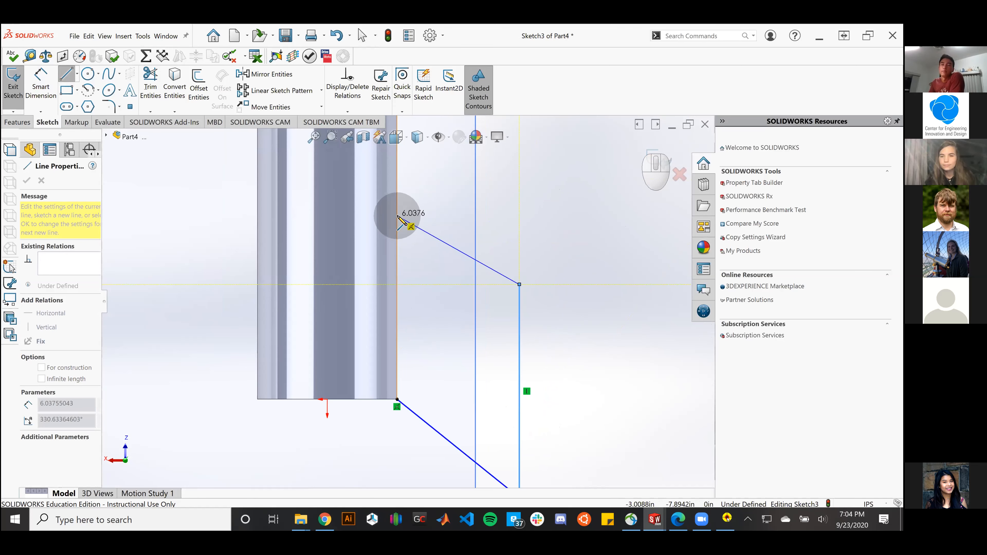
{"action": "left_click", "coordinate": [397, 230]}
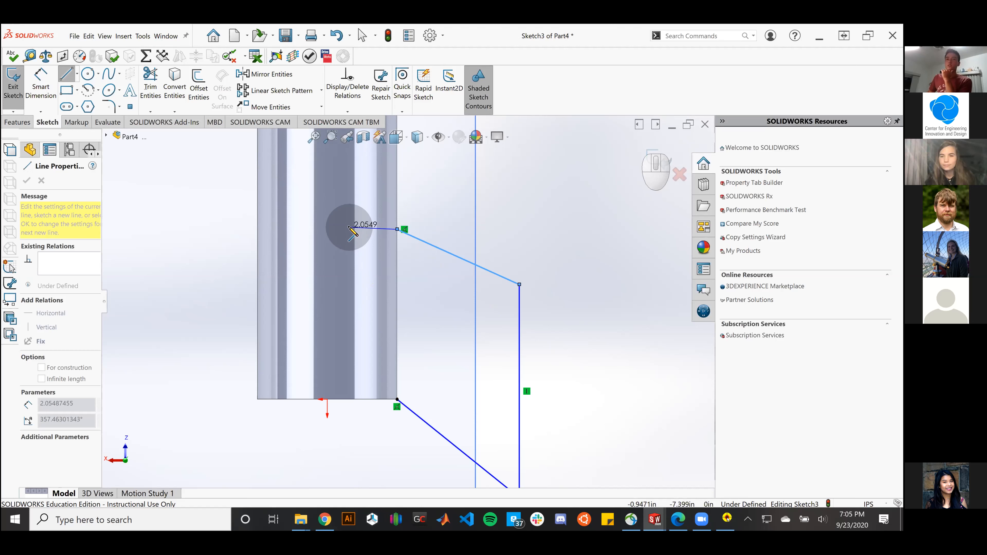
Step: Close the fin outline inside the tube with a horizontal line about 2.44 in long, a vertical line down to the base, and a line back to the corner
{"action": "left_click", "coordinate": [341, 230]}
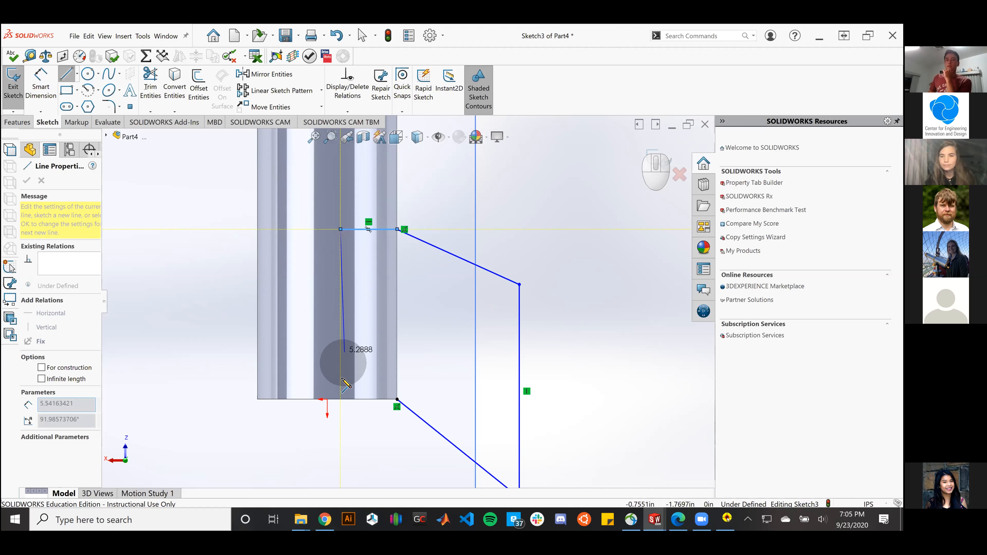
{"action": "left_click", "coordinate": [340, 399]}
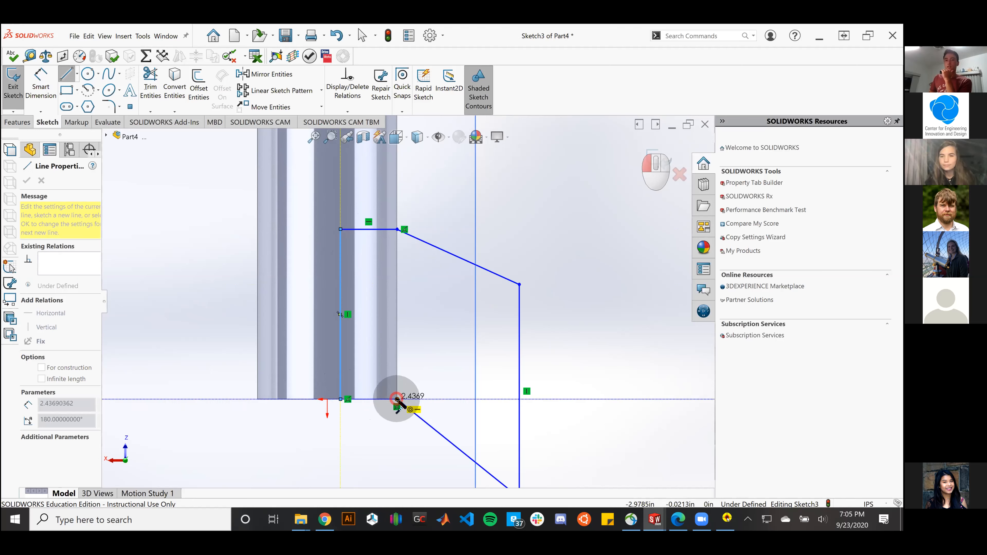
{"action": "left_click", "coordinate": [397, 400]}
{"action": "left_click", "coordinate": [483, 90]}
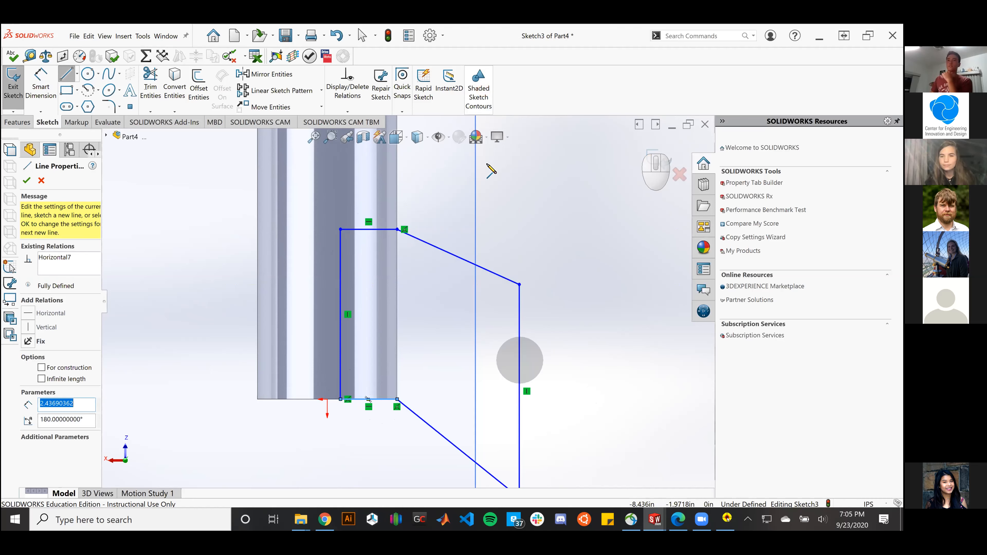
{"action": "left_click", "coordinate": [479, 90]}
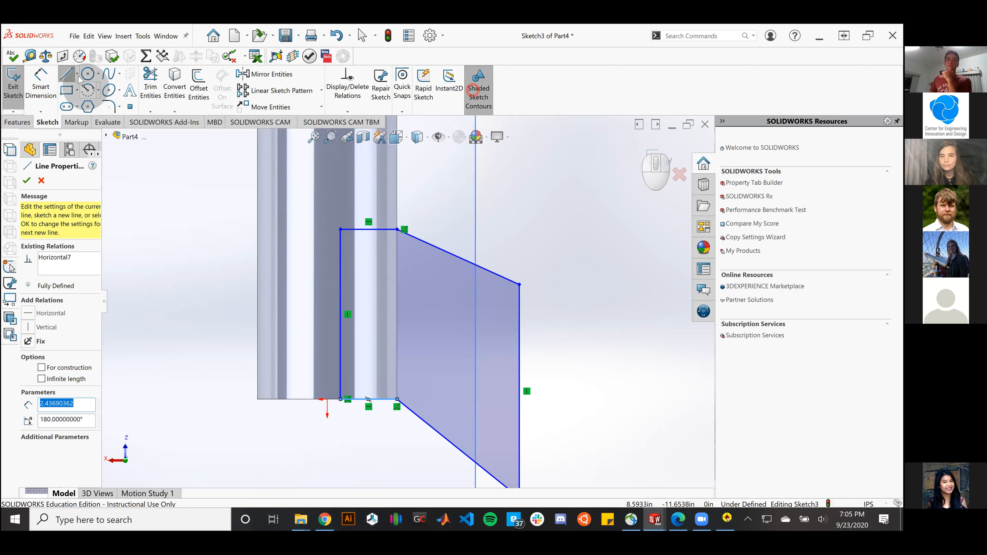
{"action": "left_click", "coordinate": [68, 75]}
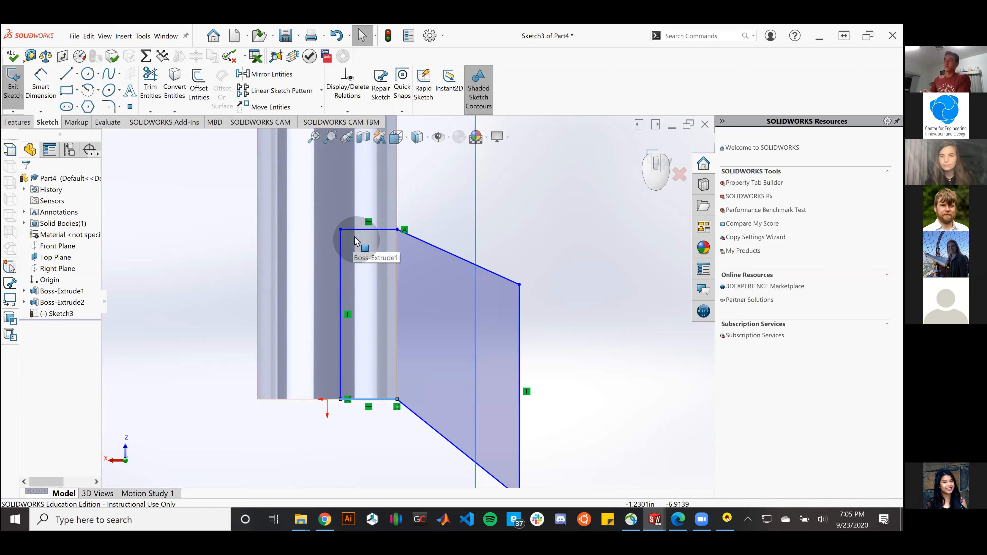
Step: Dismiss the licence reminder and add a Parallel relation between the fin's upper and lower slanted edges
{"action": "scroll", "coordinate": [576, 393], "scroll_direction": "down", "scroll_amount": 2}
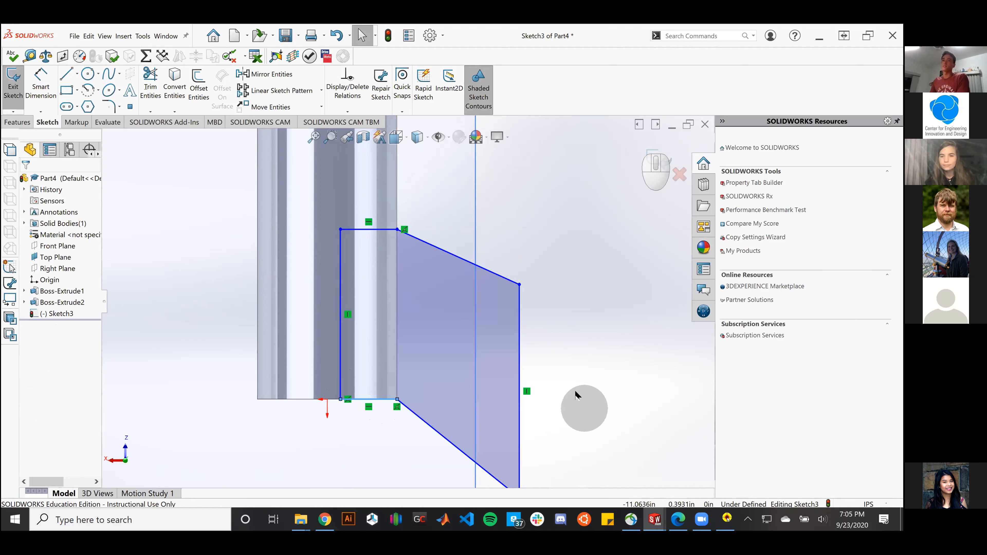
{"action": "scroll", "coordinate": [522, 451], "scroll_direction": "up", "scroll_amount": 3}
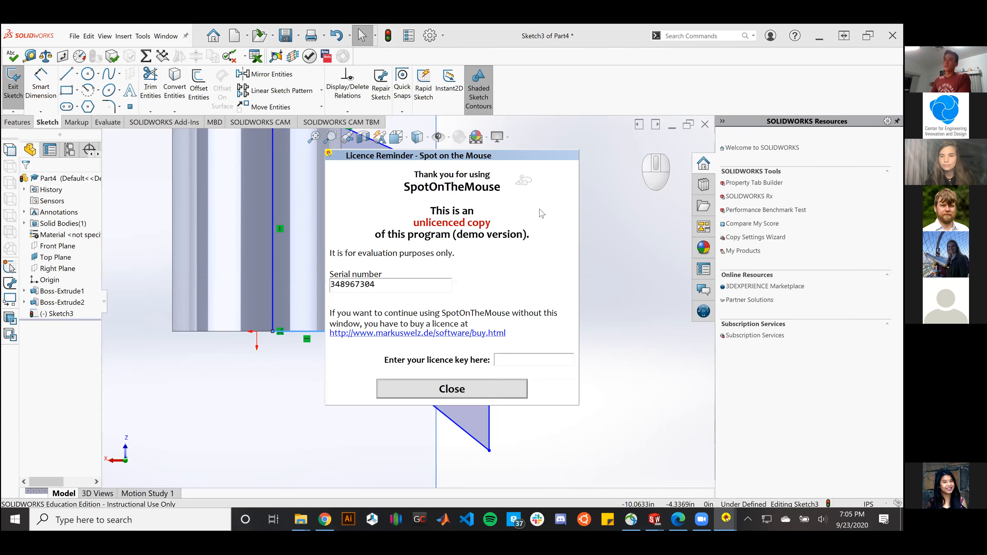
{"action": "left_click", "coordinate": [455, 388]}
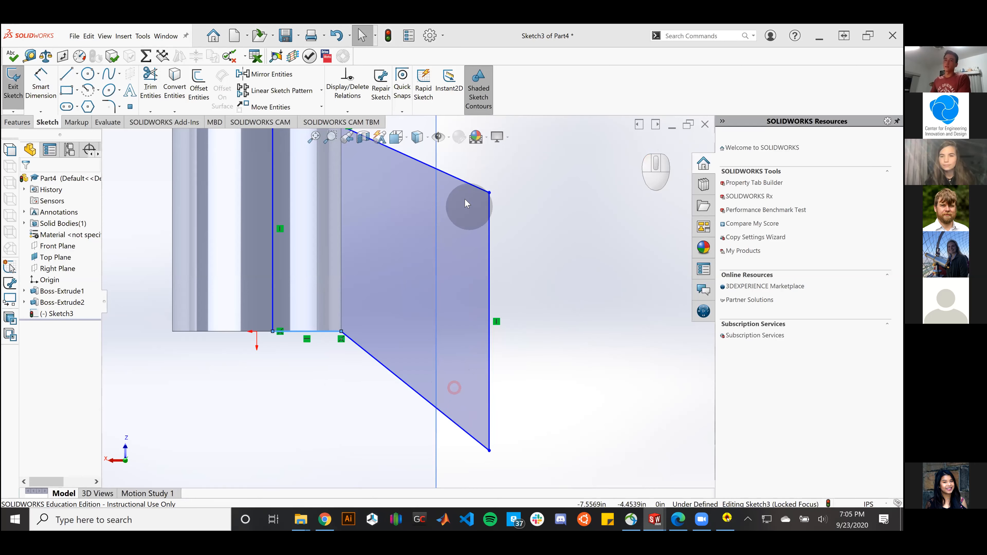
{"action": "left_click", "coordinate": [453, 178]}
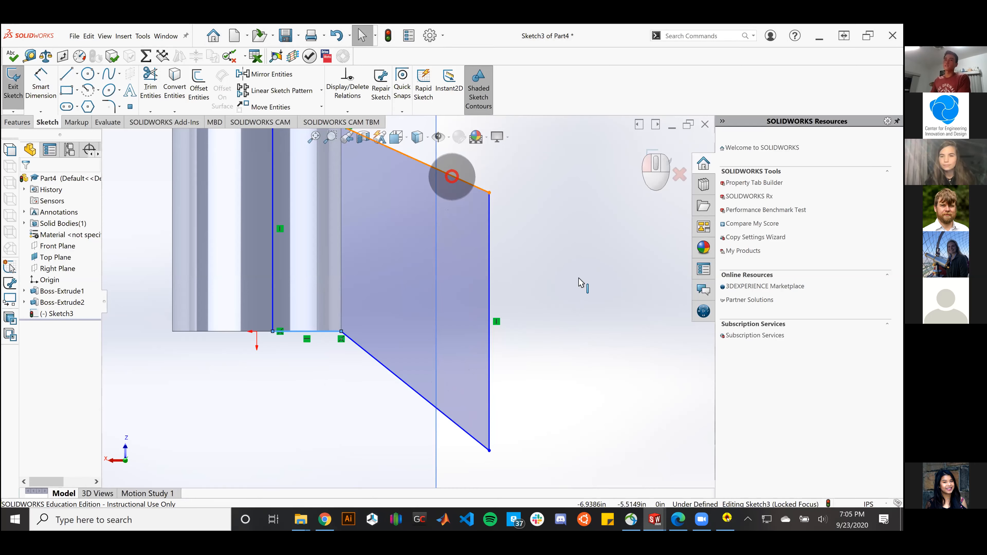
{"action": "left_click", "coordinate": [420, 394], "text": "shift"}
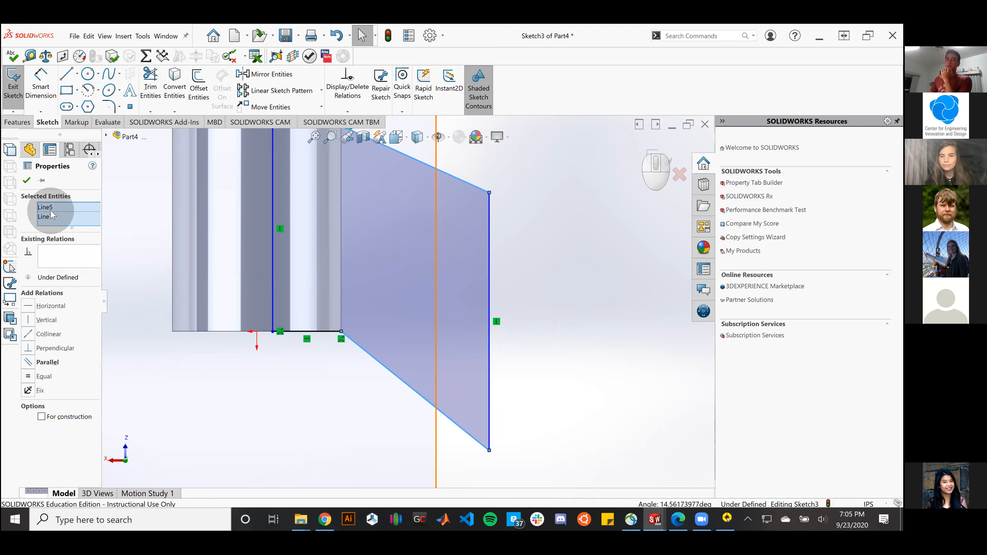
{"action": "left_click", "coordinate": [31, 362]}
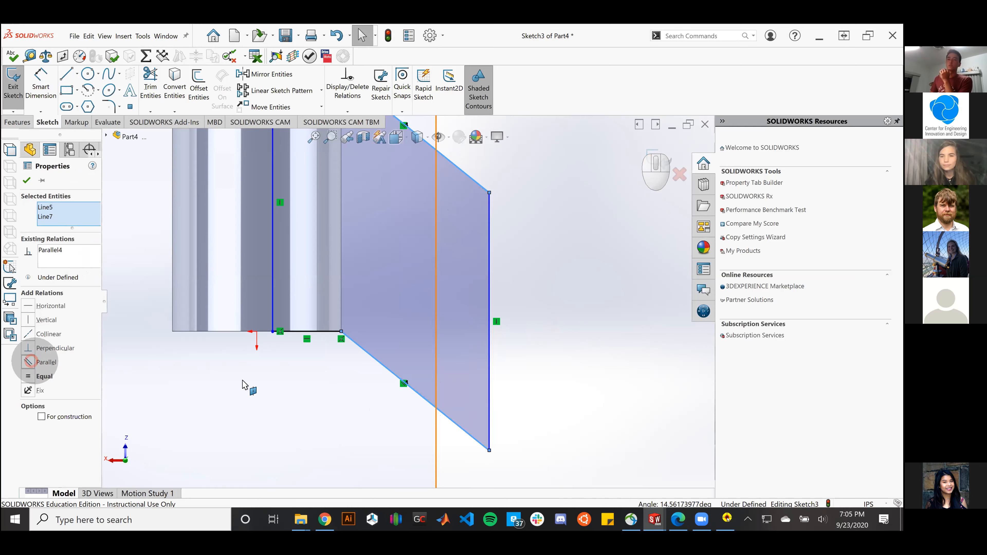
{"action": "key", "text": "z"}
{"action": "scroll", "coordinate": [541, 443], "scroll_direction": "down", "scroll_amount": 2}
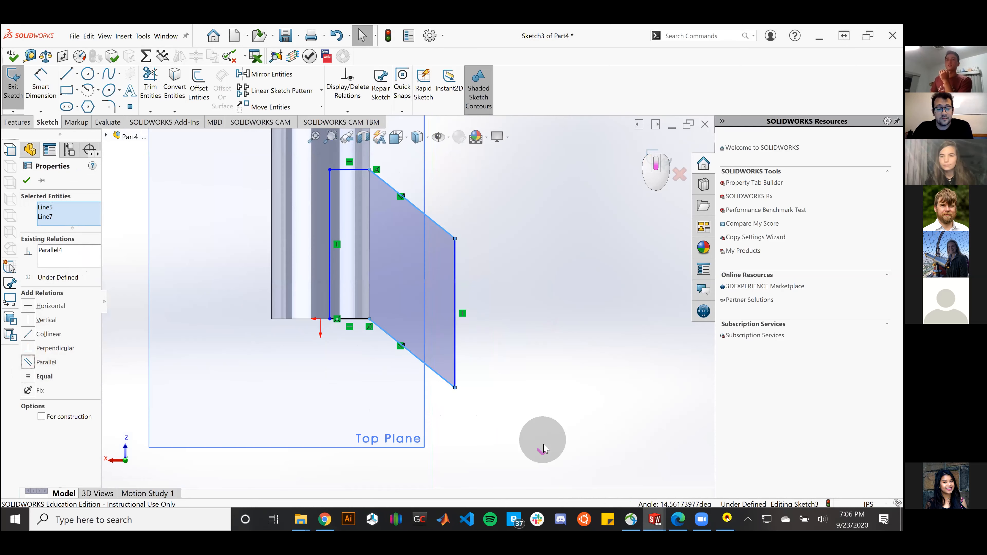
Step: Switch to the Bottom Tube Drawing PDF in the browser, check the fin dimensions in Detail A and return to SOLIDWORKS
{"action": "scroll", "coordinate": [575, 305], "scroll_direction": "down", "scroll_amount": 2}
{"action": "scroll", "coordinate": [379, 172], "scroll_direction": "up", "scroll_amount": 2}
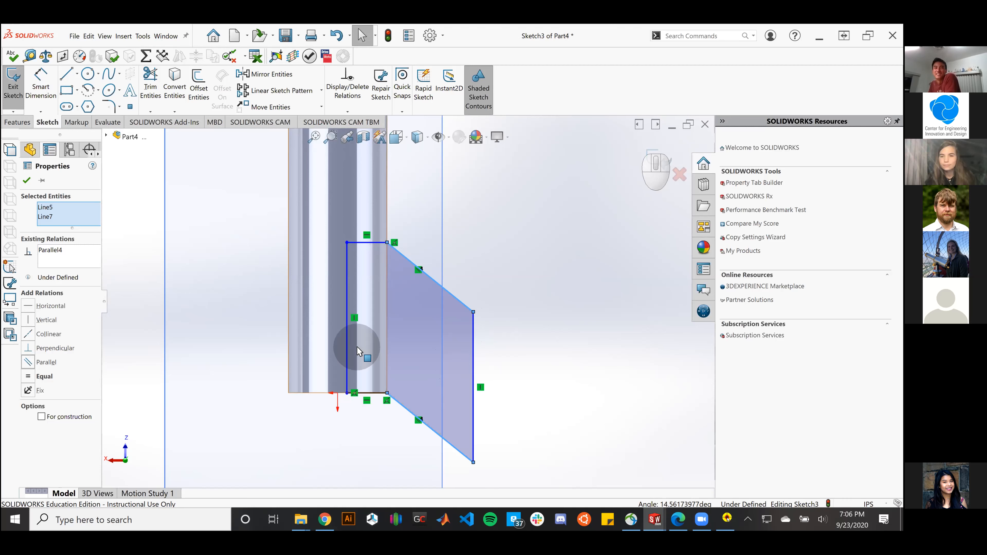
{"action": "scroll", "coordinate": [466, 454], "scroll_direction": "down", "scroll_amount": 2}
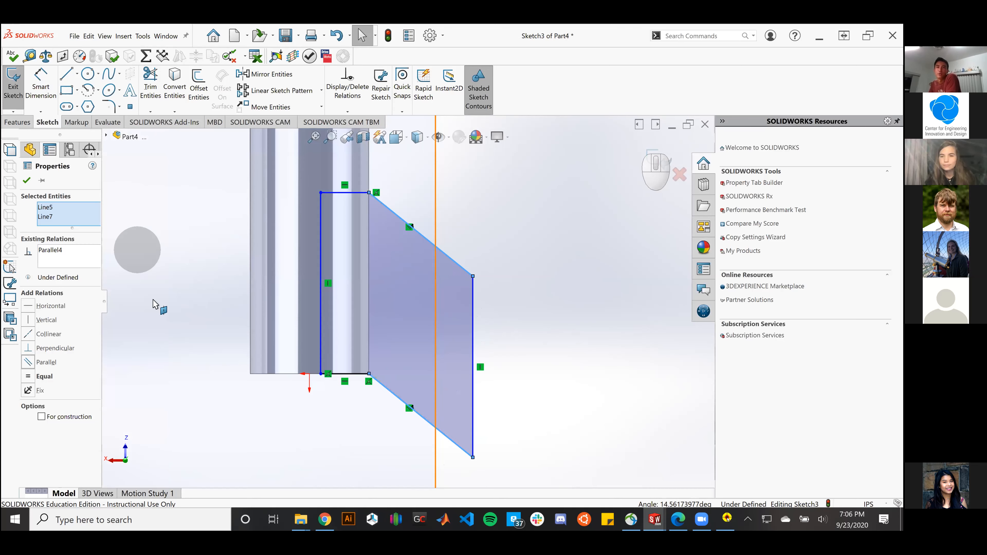
{"action": "left_click", "coordinate": [475, 113]}
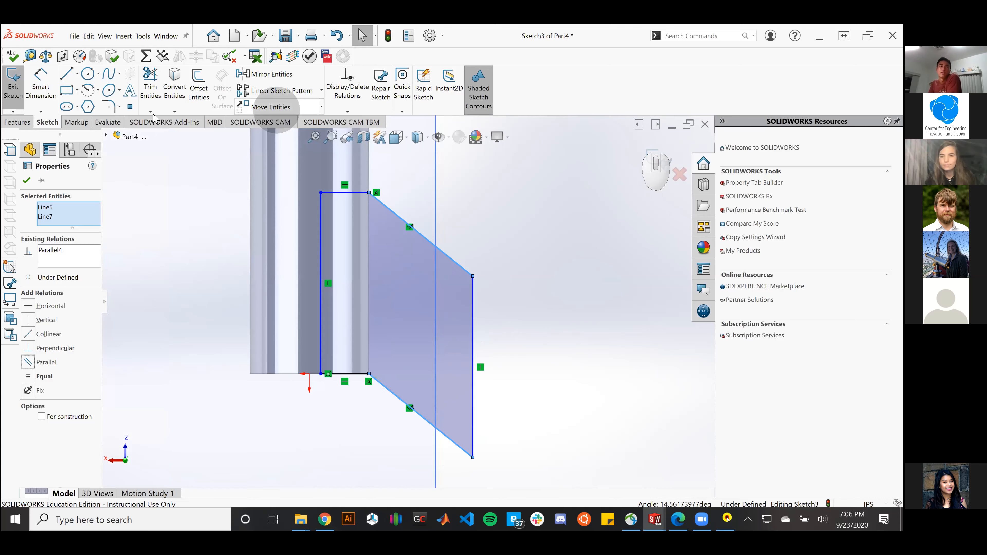
{"action": "left_click", "coordinate": [46, 92]}
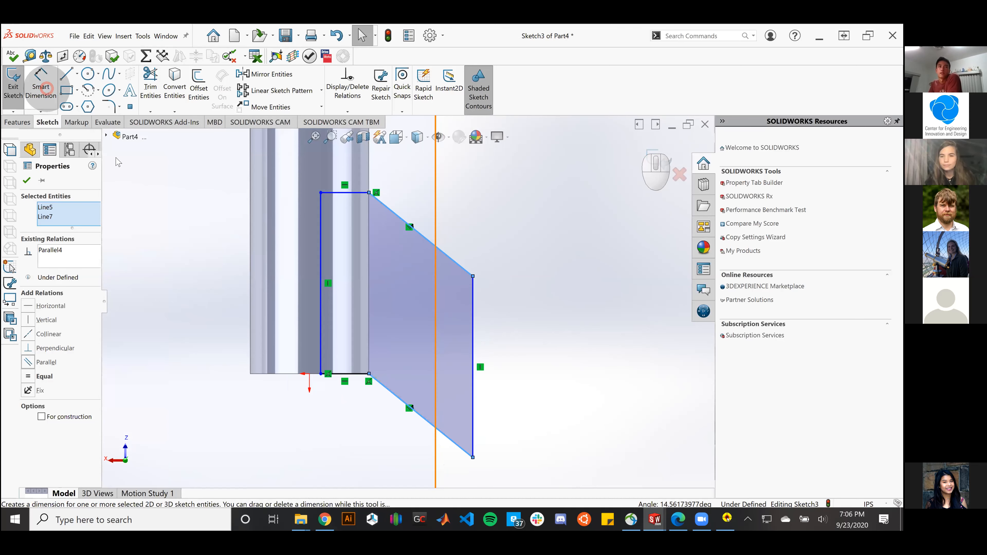
{"action": "left_click", "coordinate": [674, 520]}
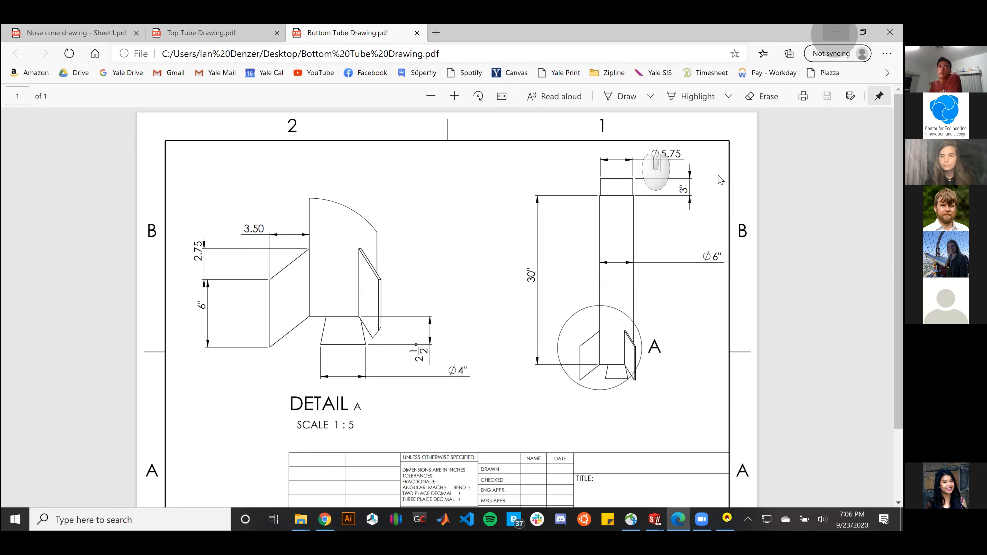
{"action": "left_click", "coordinate": [836, 32]}
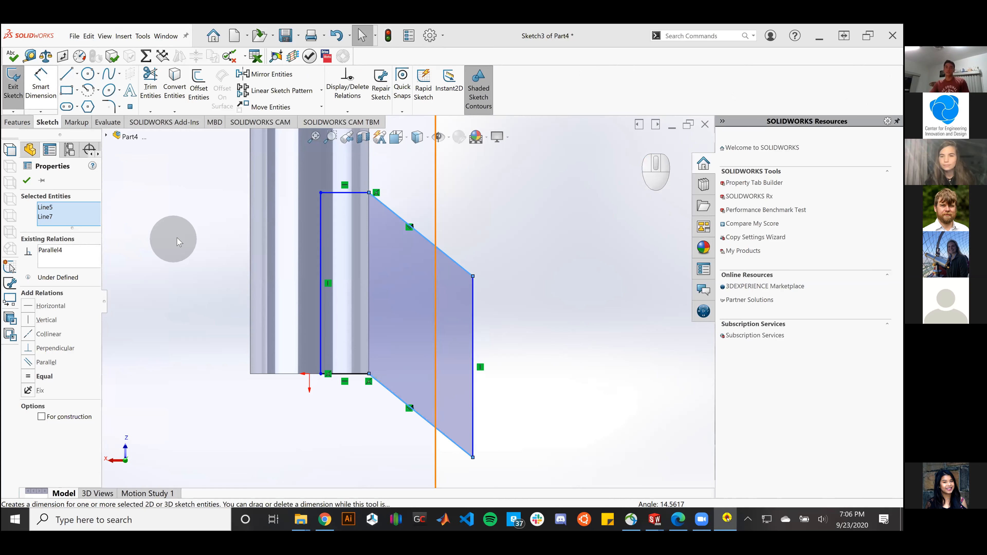
Step: Clear the selection and dimension the fin's outer vertical edge to 6 in
{"action": "left_click", "coordinate": [165, 238]}
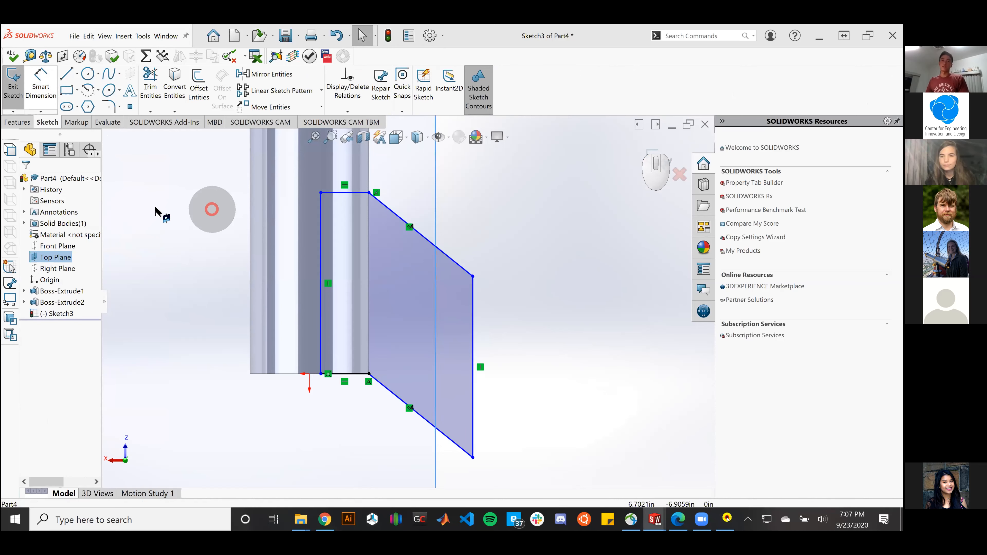
{"action": "left_click", "coordinate": [164, 206]}
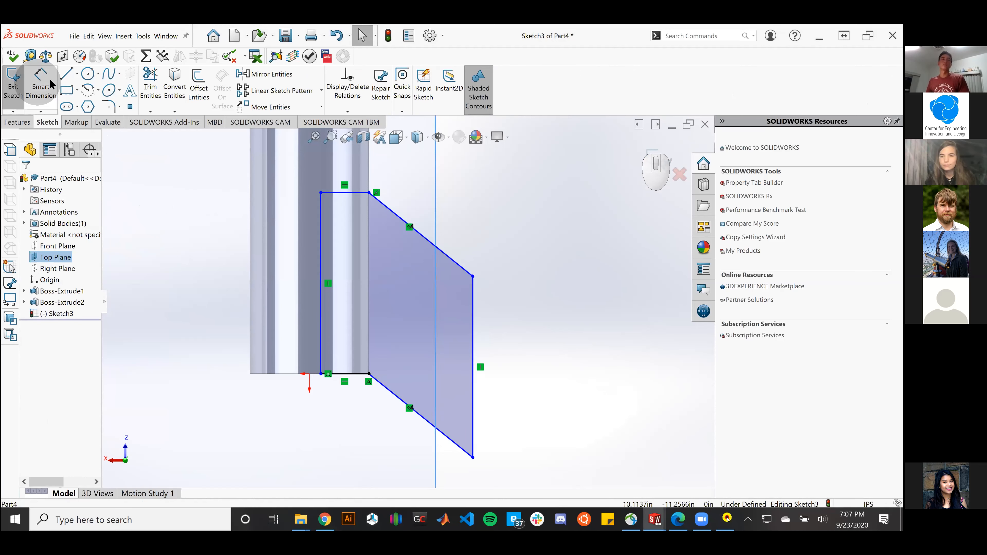
{"action": "left_click", "coordinate": [41, 87]}
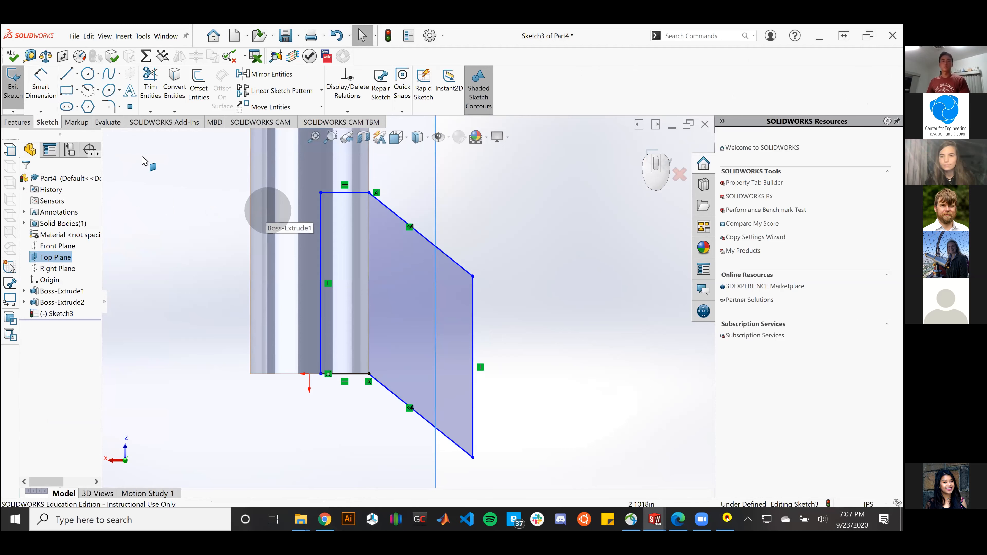
{"action": "left_click", "coordinate": [45, 89]}
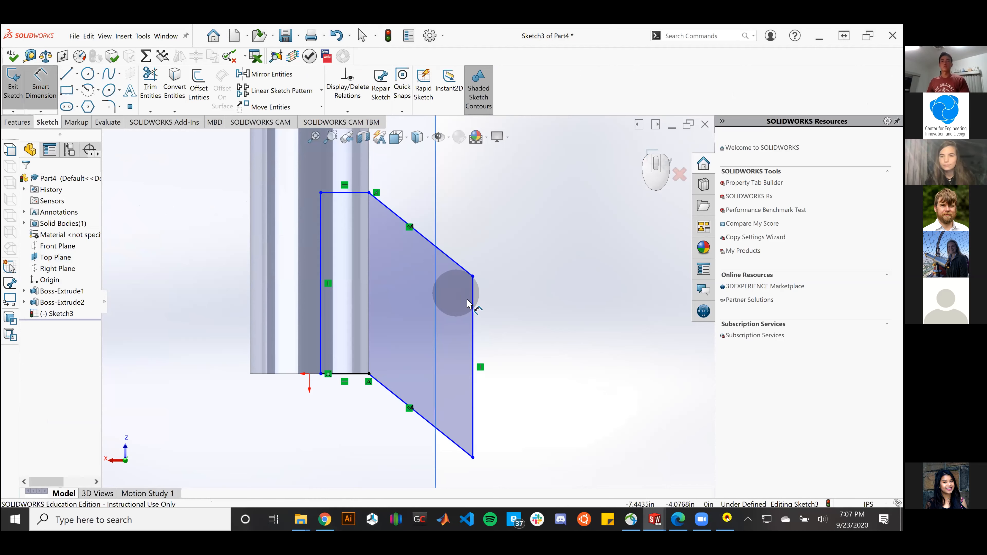
{"action": "left_click", "coordinate": [473, 308]}
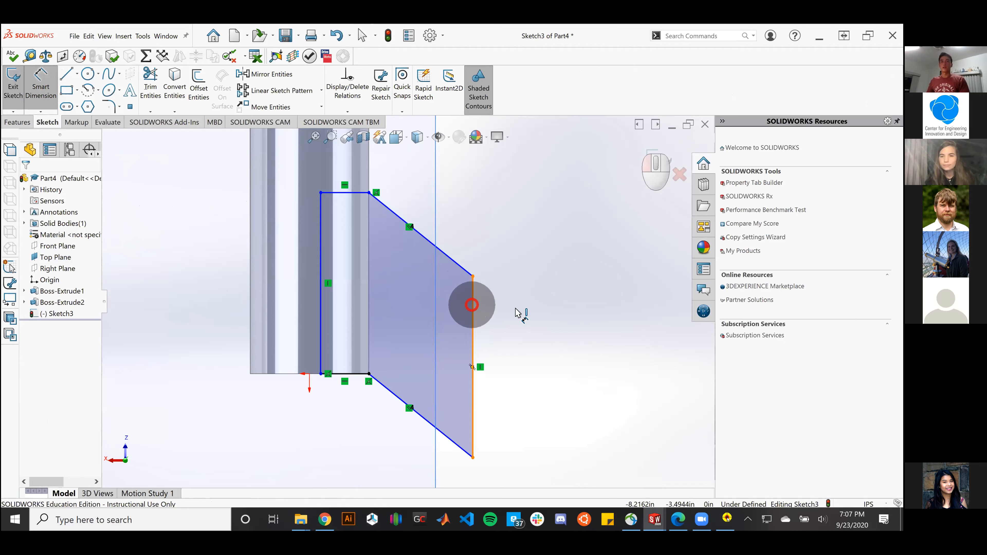
{"action": "left_click", "coordinate": [588, 313]}
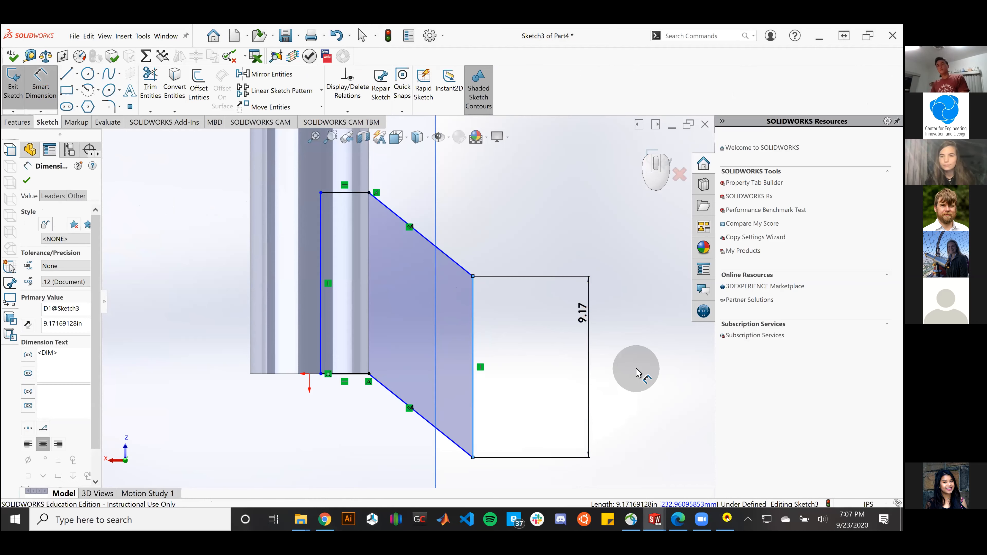
{"action": "type", "text": "6"}
{"action": "key", "text": "Return"}
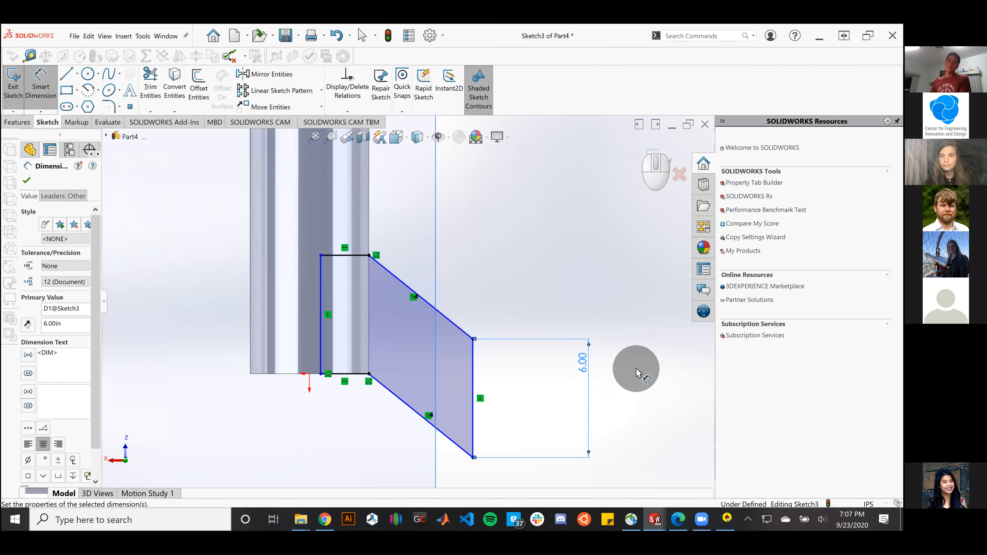
{"action": "scroll", "coordinate": [394, 383], "scroll_direction": "down", "scroll_amount": 3}
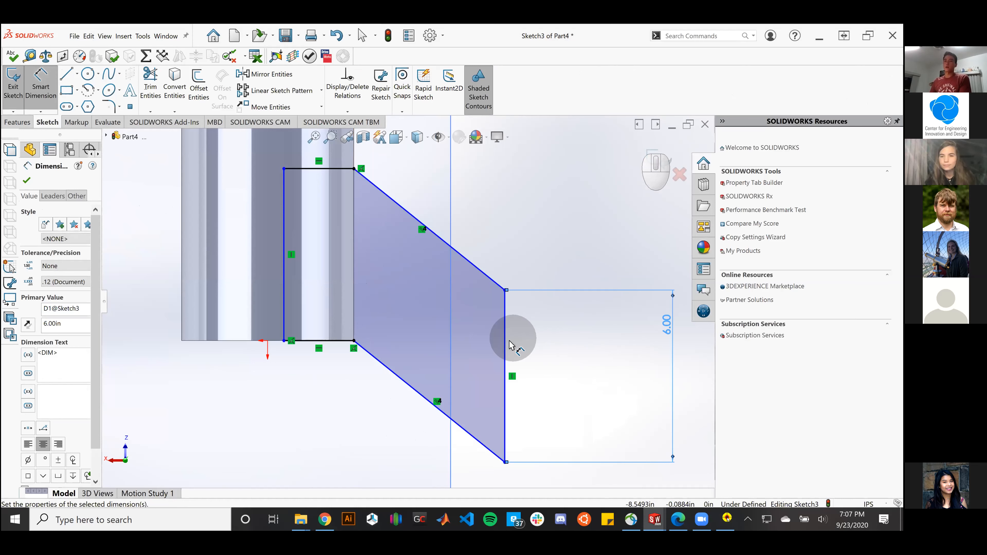
{"action": "scroll", "coordinate": [512, 309], "scroll_direction": "up", "scroll_amount": 1}
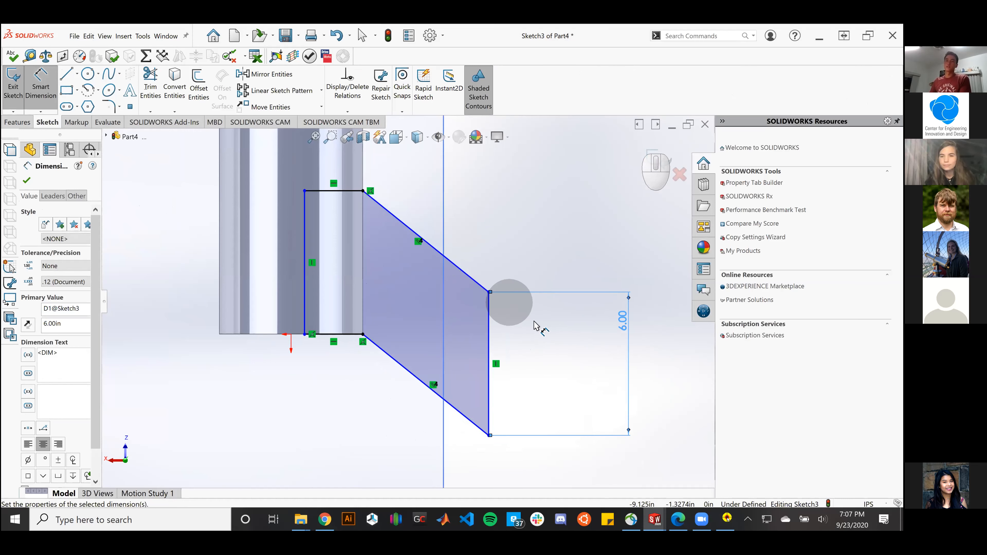
{"action": "left_click", "coordinate": [489, 334]}
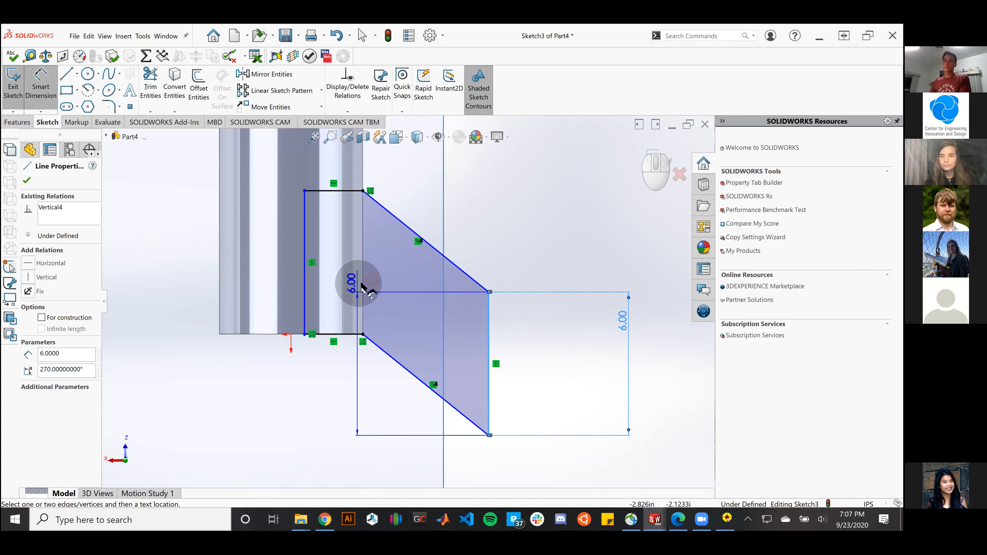
{"action": "left_click", "coordinate": [361, 286]}
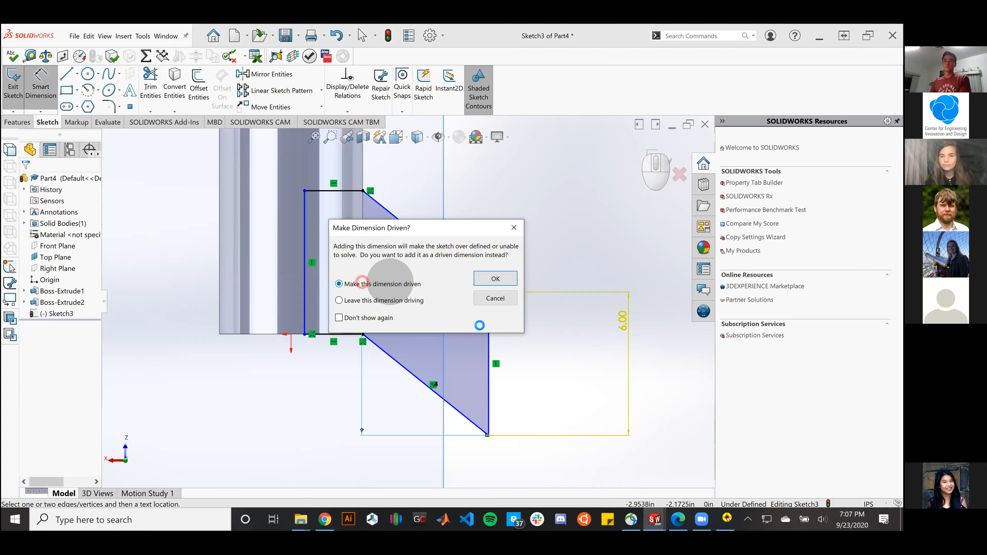
{"action": "left_click", "coordinate": [499, 306]}
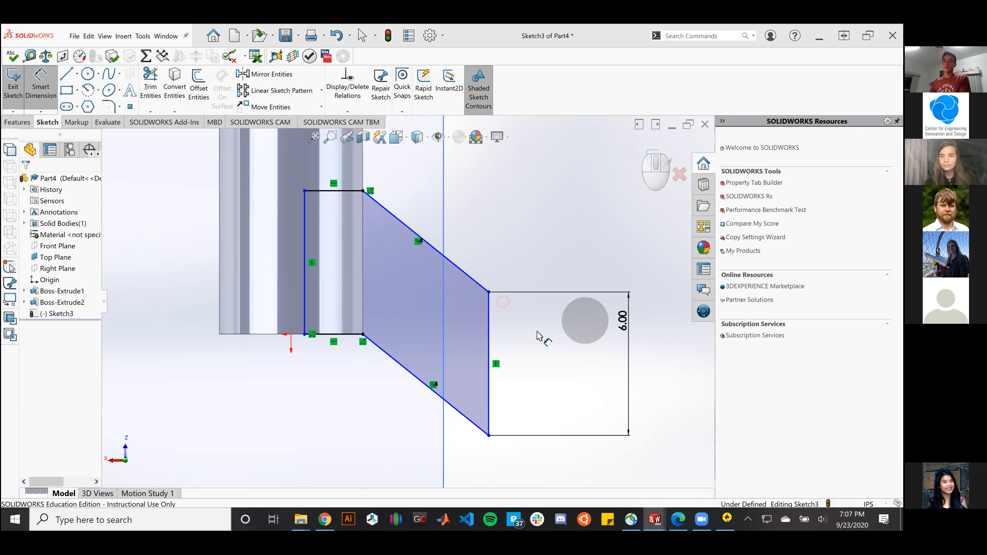
Step: Dimension the horizontal distance between the tube's side edge and the fin's outer vertical edge as 3.5 in
{"action": "left_click", "coordinate": [488, 310]}
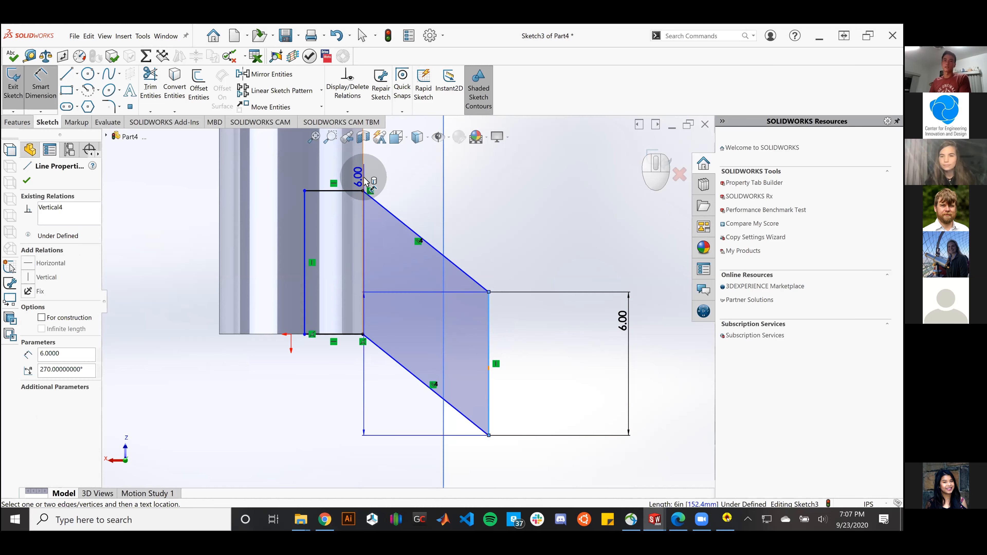
{"action": "left_click", "coordinate": [363, 178]}
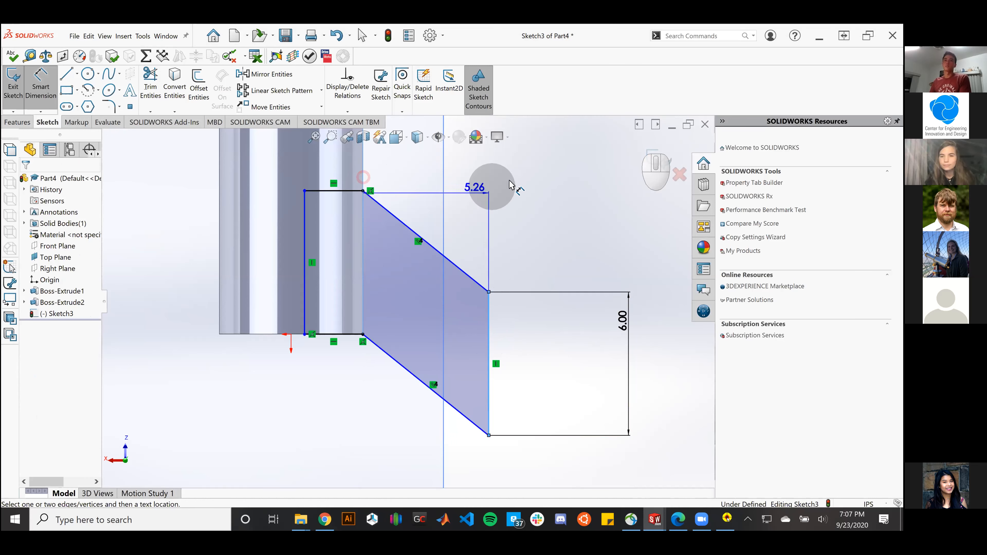
{"action": "left_click", "coordinate": [535, 163]}
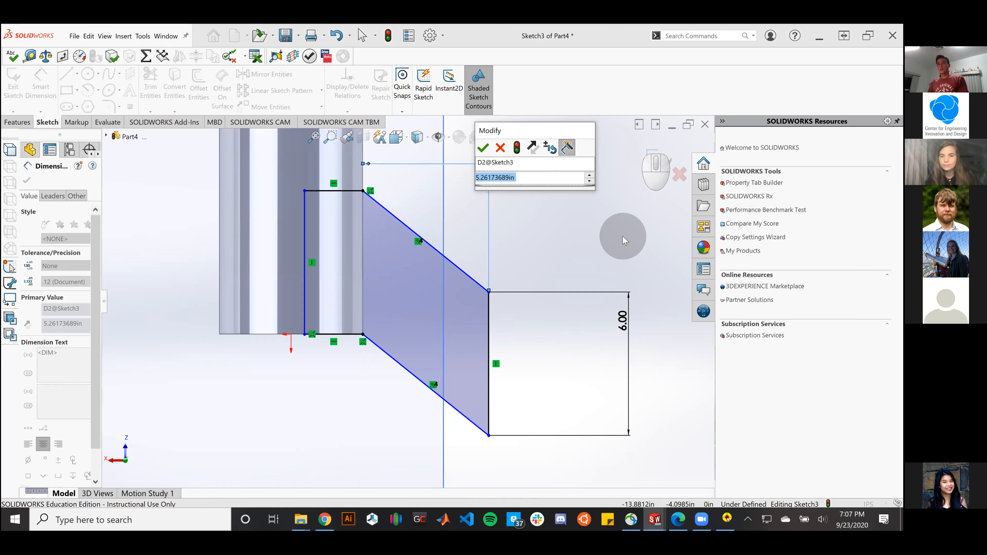
{"action": "type", "text": "10"}
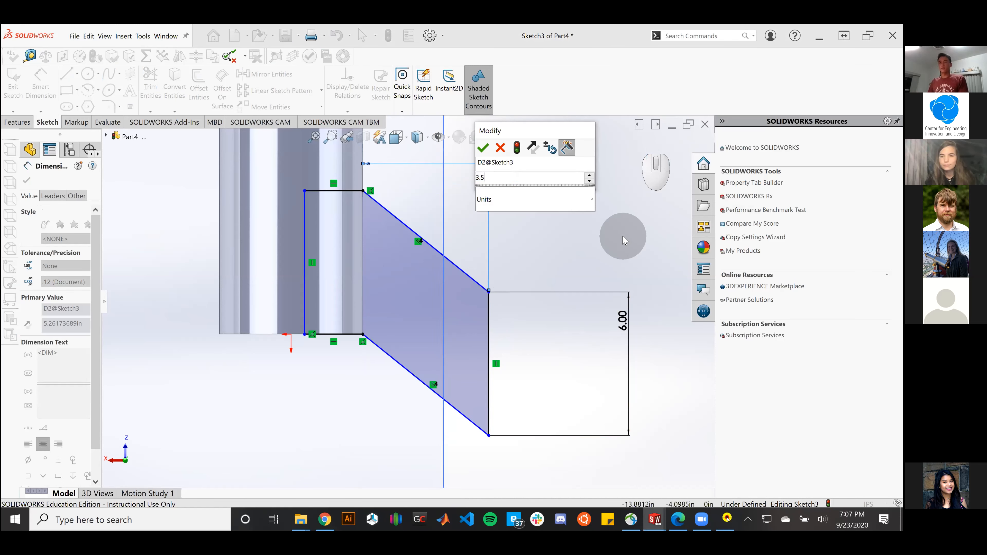
{"action": "key", "text": "Return"}
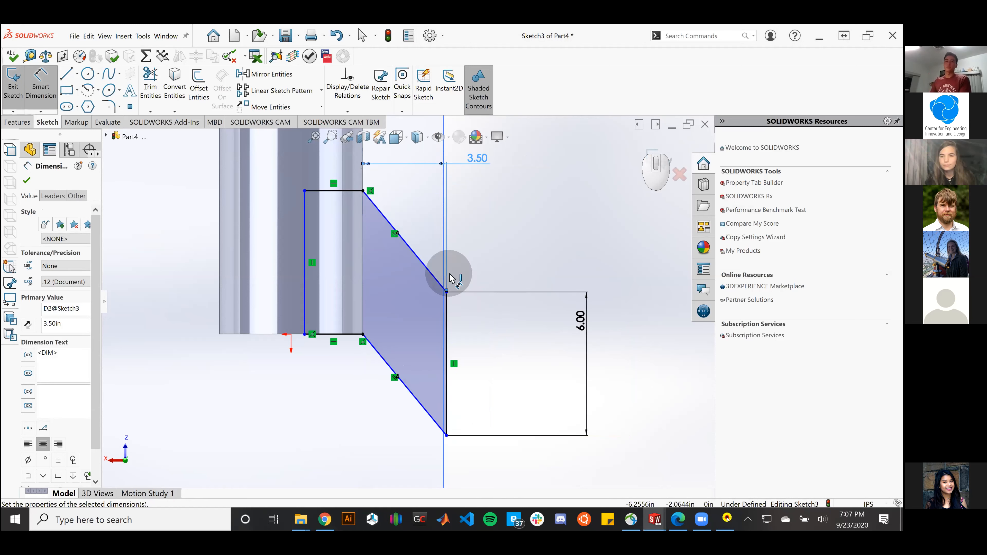
Step: Check Detail A in the Bottom Tube Drawing PDF, return to SOLIDWORKS and set the angle between the fin's upper slanted edge and the tube's side to 45°
{"action": "left_click", "coordinate": [678, 519]}
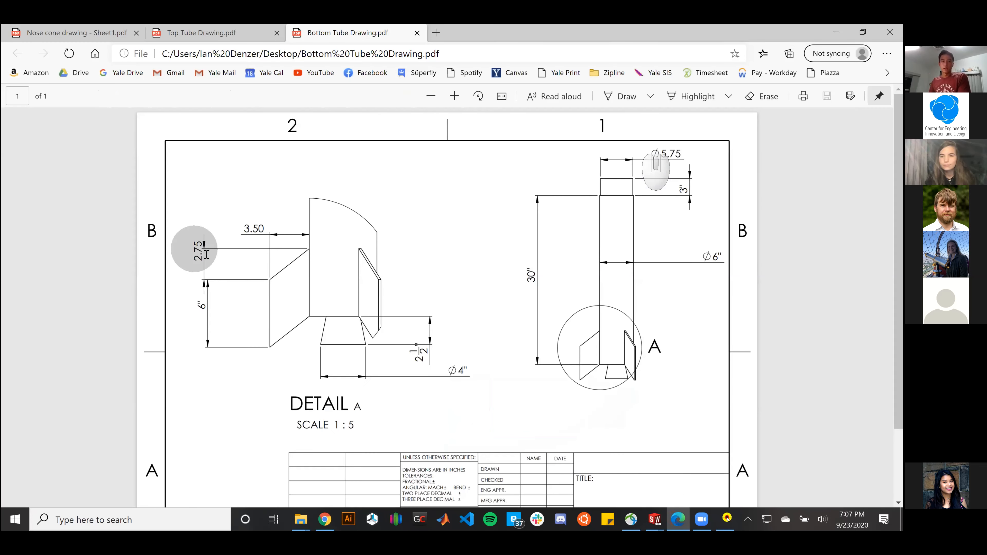
{"action": "left_click", "coordinate": [837, 32]}
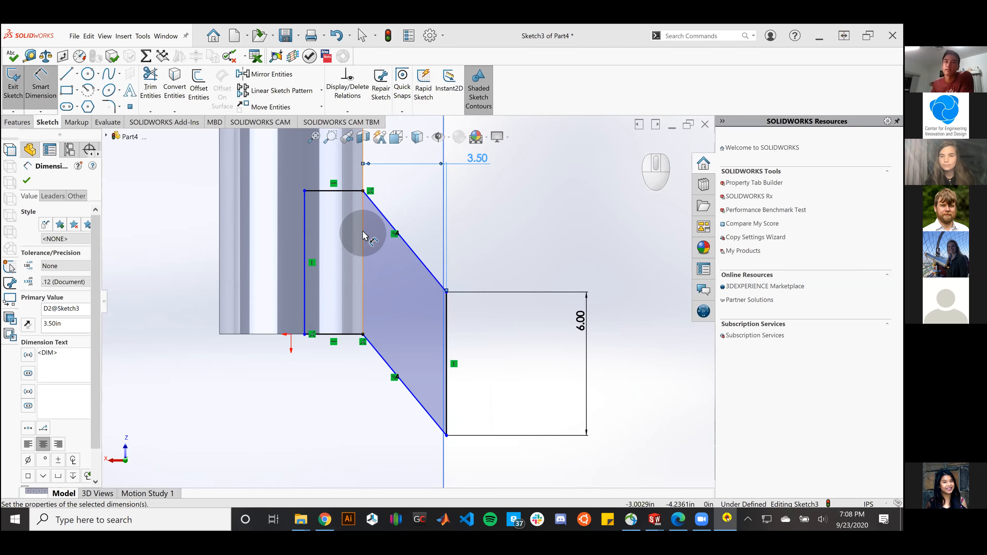
{"action": "left_click", "coordinate": [43, 89]}
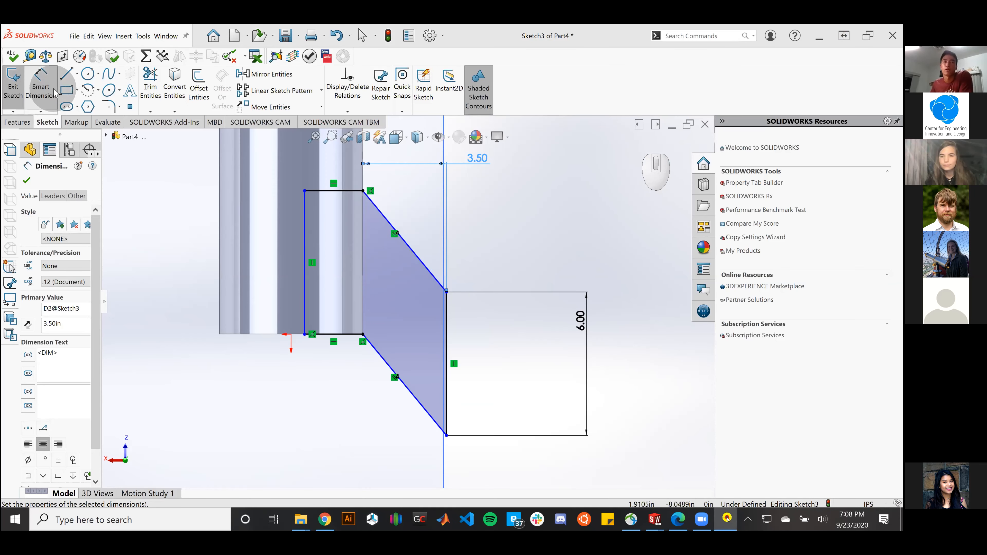
{"action": "left_click", "coordinate": [376, 208]}
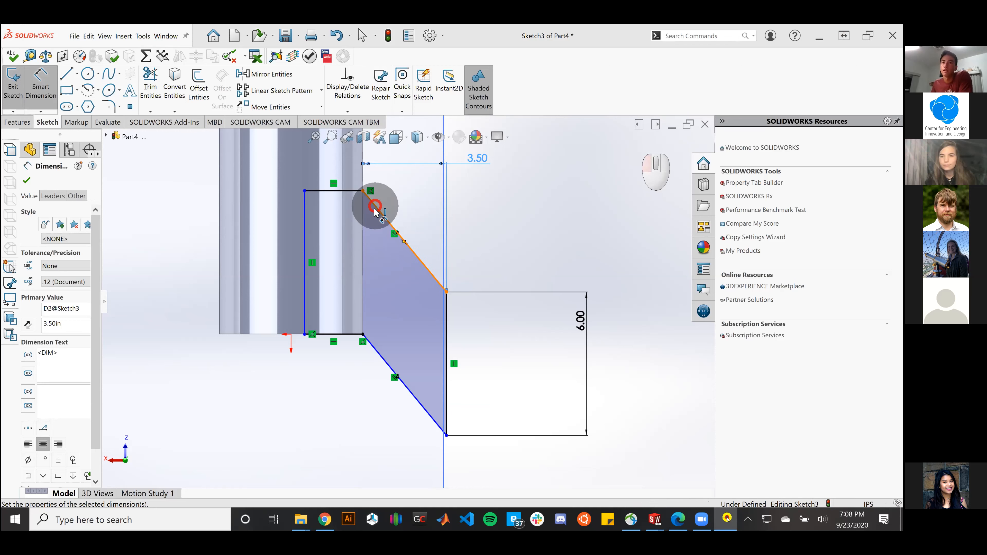
{"action": "left_click", "coordinate": [364, 248]}
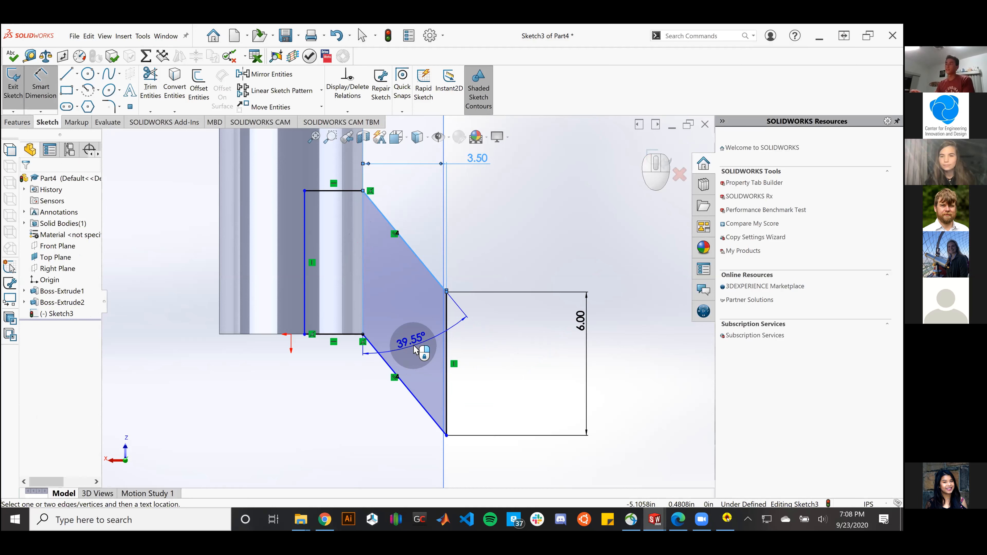
{"action": "left_click", "coordinate": [415, 349]}
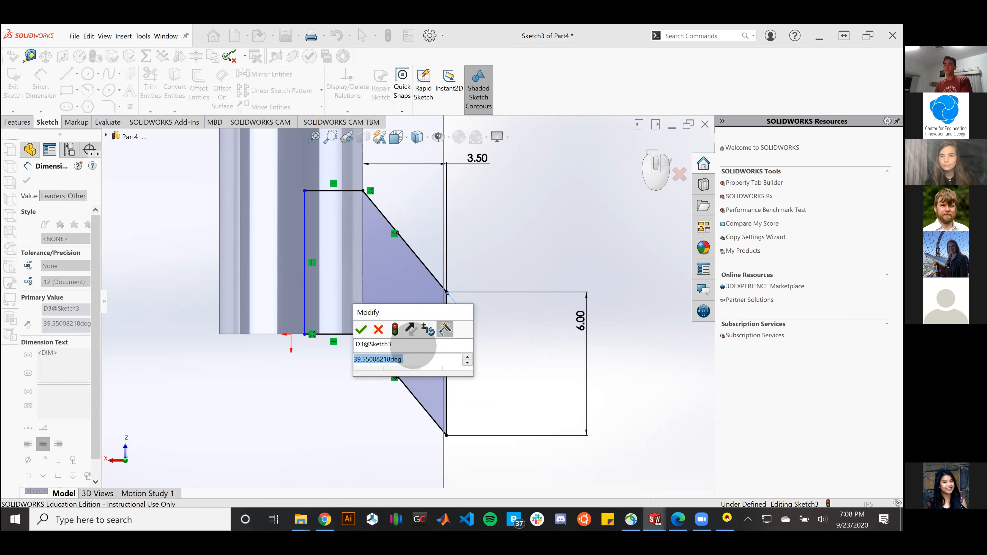
{"action": "type", "text": "45"}
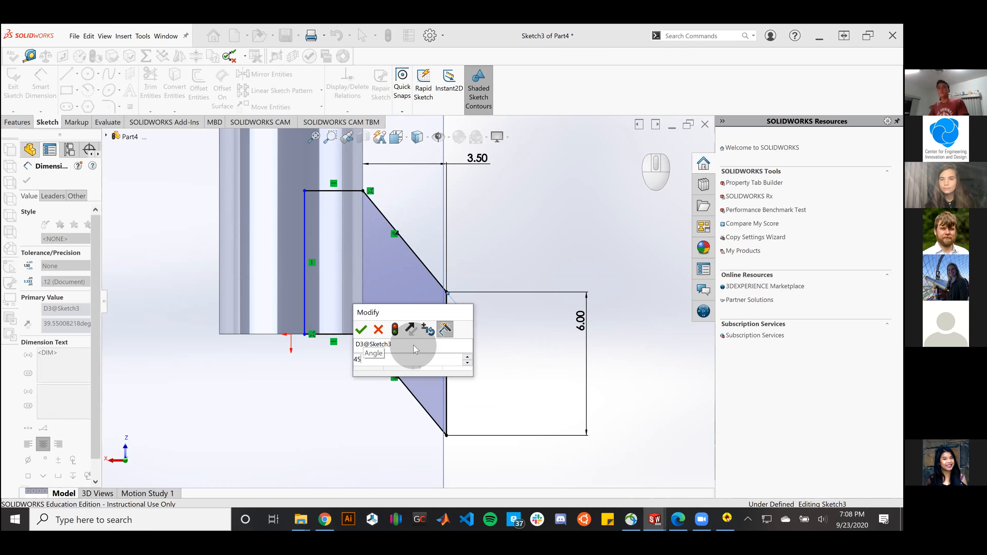
{"action": "key", "text": "Return"}
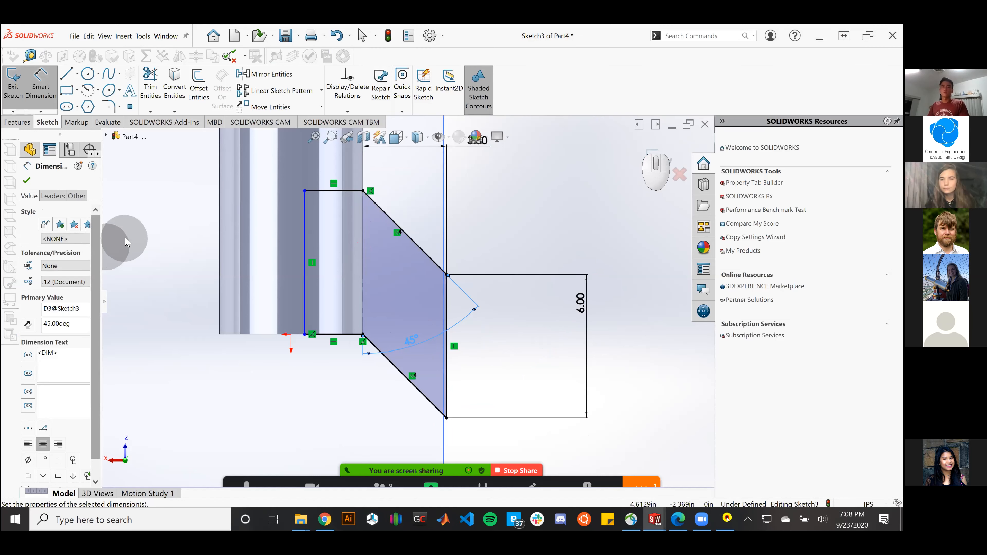
Step: Dimension the fin's inner vertical line 1 in from the tube's side edge and exit the sketch
{"action": "left_click", "coordinate": [41, 97]}
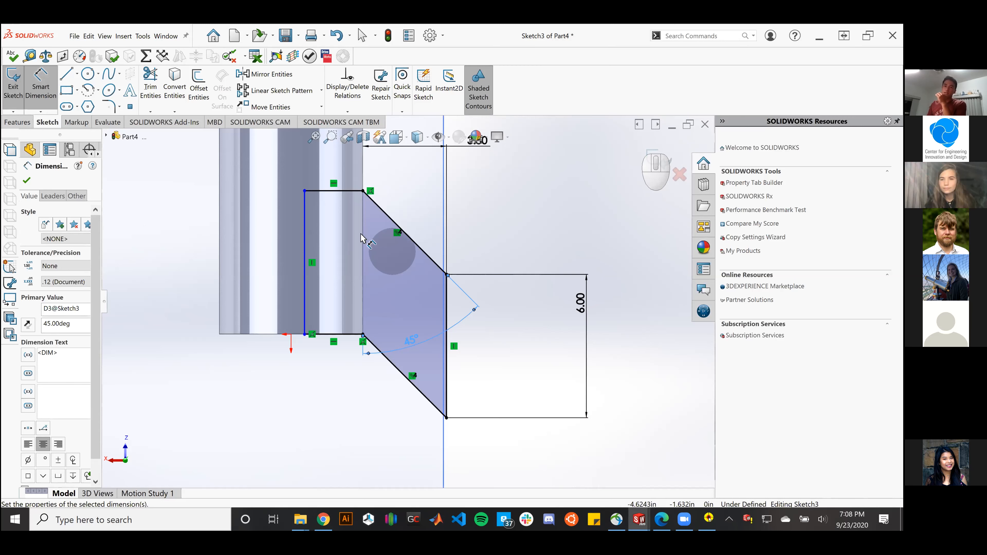
{"action": "left_click", "coordinate": [305, 233]}
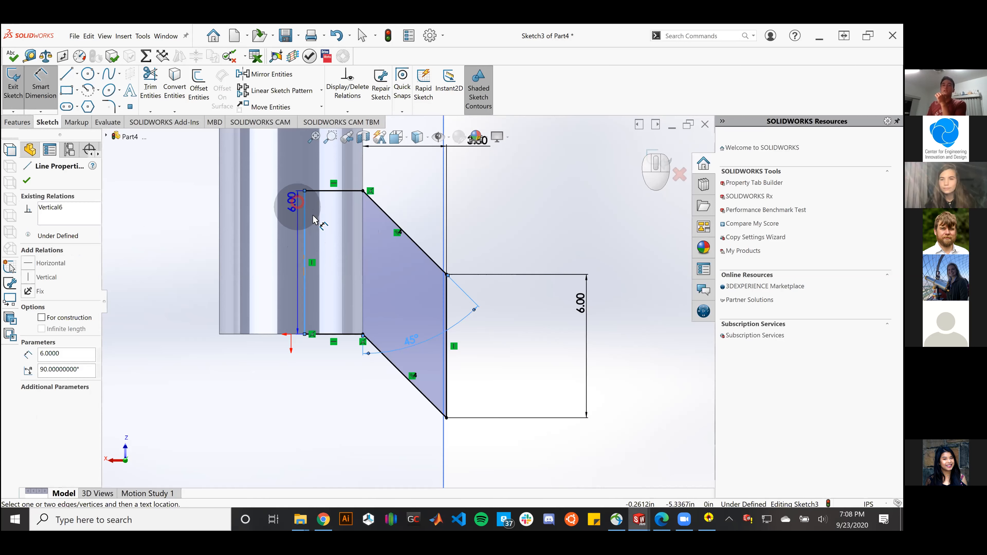
{"action": "left_click", "coordinate": [364, 222]}
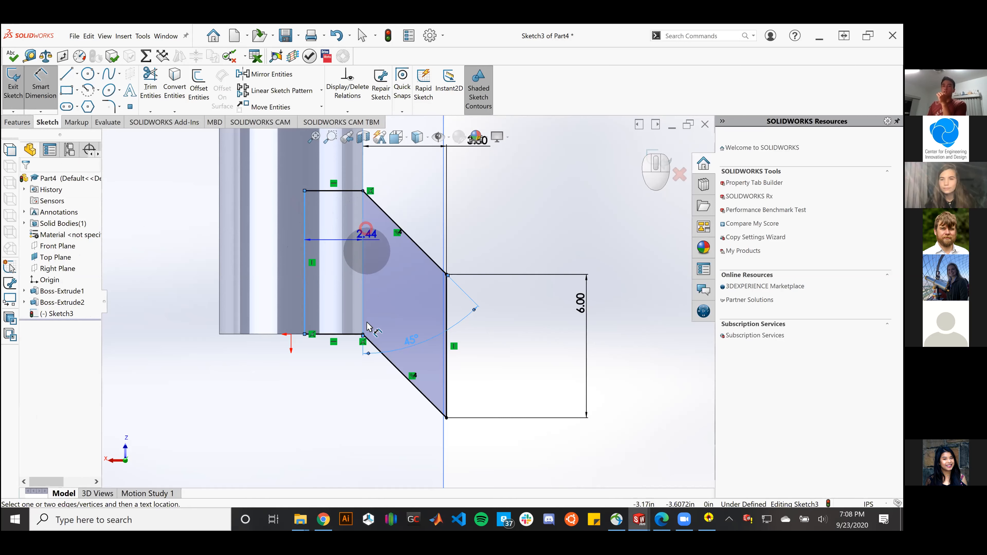
{"action": "left_click", "coordinate": [346, 411]}
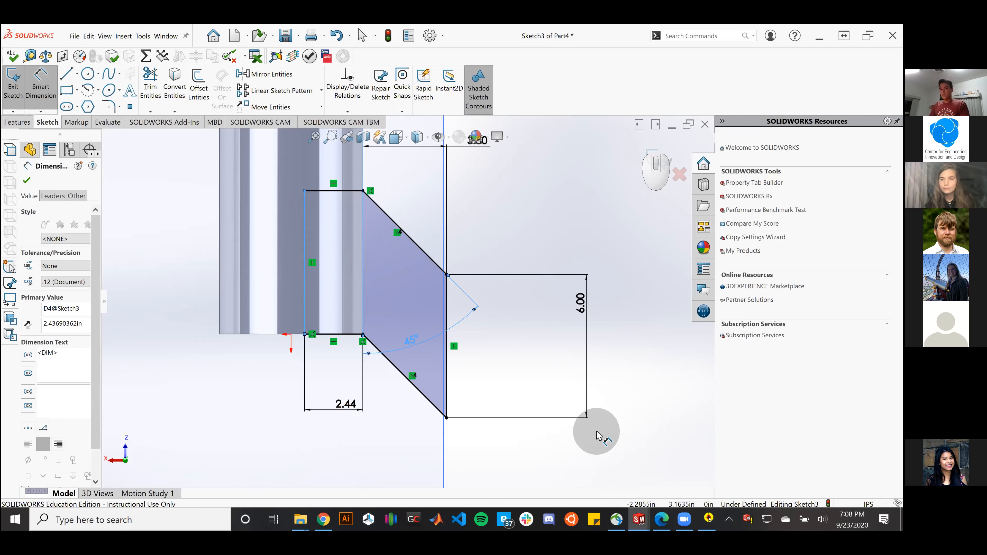
{"action": "type", "text": "1"}
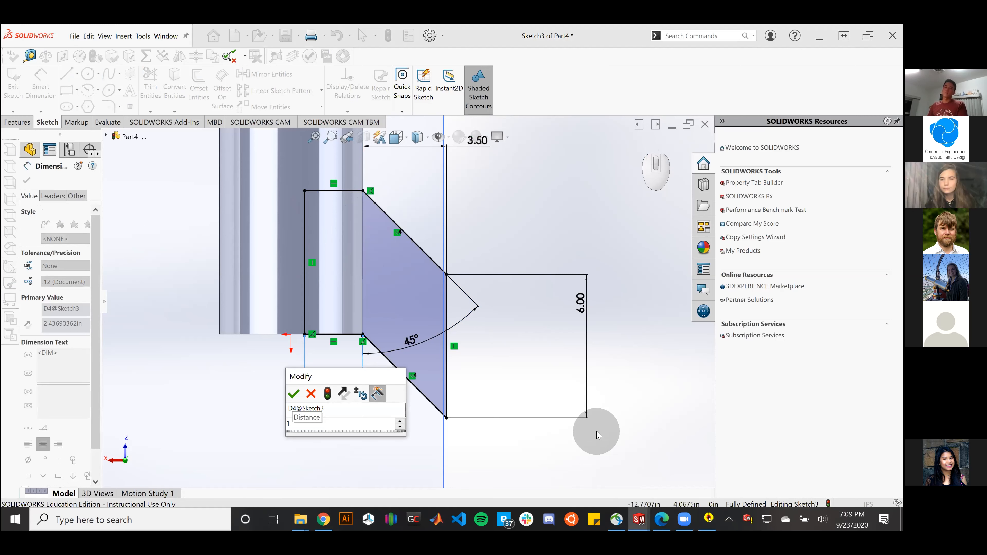
{"action": "key", "text": "Return"}
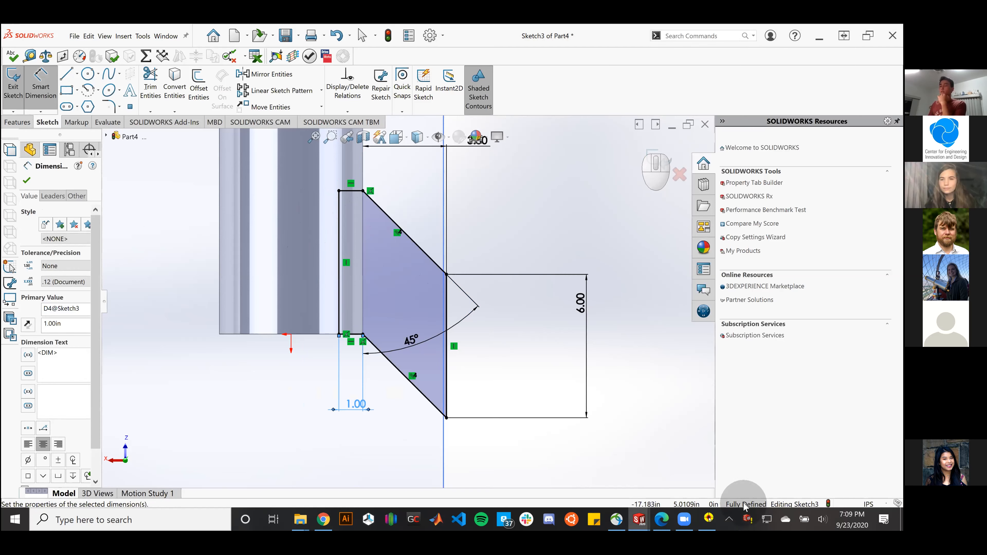
{"action": "left_click", "coordinate": [13, 87]}
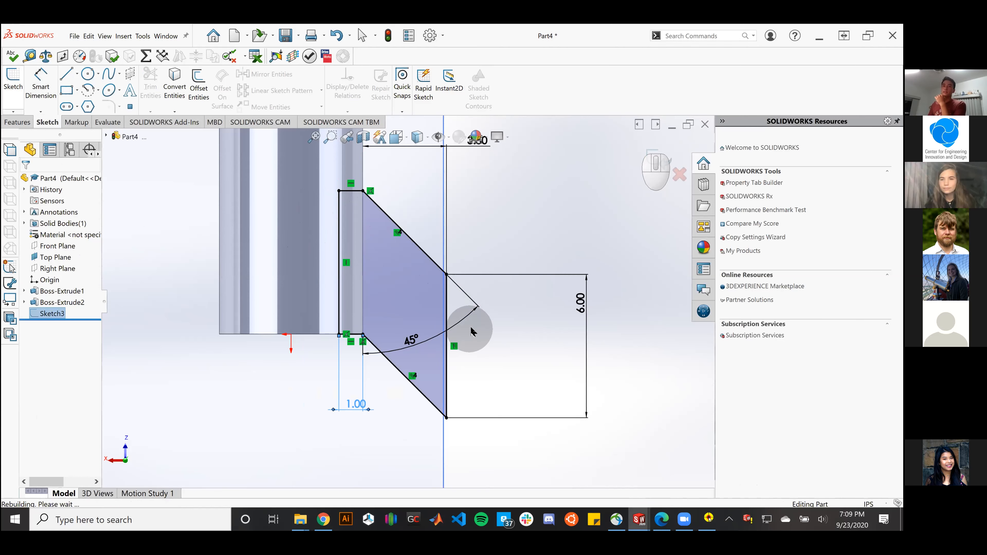
Step: Start an Extruded Boss/Base from the fin sketch and inspect its preview against the tube
{"action": "mouse_move", "coordinate": [438, 314]}
{"action": "middle_mouse_down"}
{"action": "mouse_move", "coordinate": [403, 337]}
{"action": "mouse_move", "coordinate": [358, 326]}
{"action": "mouse_move", "coordinate": [291, 276]}
{"action": "mouse_move", "coordinate": [266, 333]}
{"action": "mouse_move", "coordinate": [281, 383]}
{"action": "mouse_move", "coordinate": [437, 468]}
{"action": "mouse_move", "coordinate": [246, 392]}
{"action": "mouse_move", "coordinate": [239, 406]}
{"action": "middle_mouse_up"}
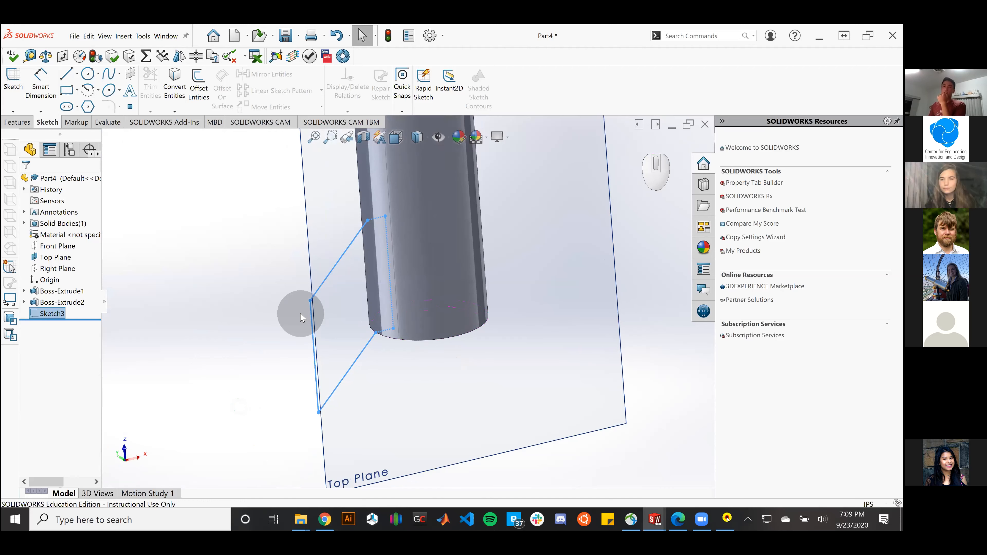
{"action": "scroll", "coordinate": [284, 311], "scroll_direction": "up", "scroll_amount": 4}
{"action": "mouse_move", "coordinate": [283, 310]}
{"action": "middle_mouse_down"}
{"action": "mouse_move", "coordinate": [337, 291]}
{"action": "mouse_move", "coordinate": [495, 366]}
{"action": "mouse_move", "coordinate": [459, 369]}
{"action": "middle_mouse_up"}
{"action": "left_click", "coordinate": [152, 407]}
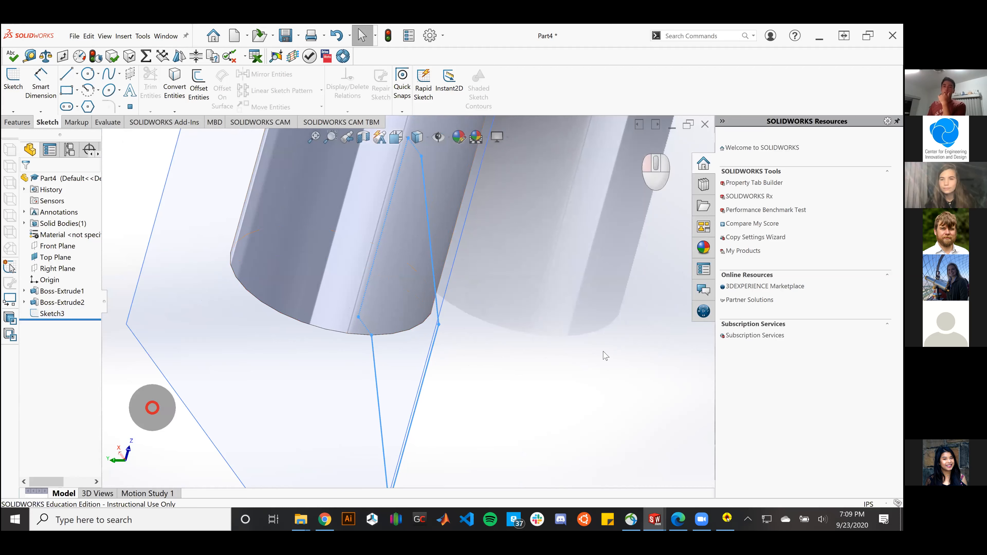
{"action": "middle_click_drag", "start_coordinate": [606, 355], "coordinate": [539, 366]}
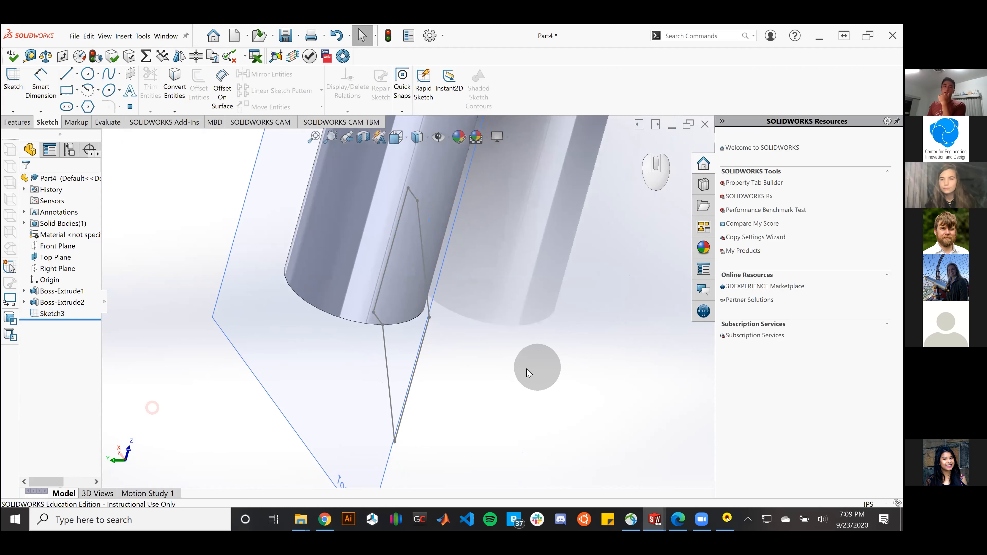
{"action": "left_click", "coordinate": [19, 127]}
{"action": "left_click", "coordinate": [57, 315]}
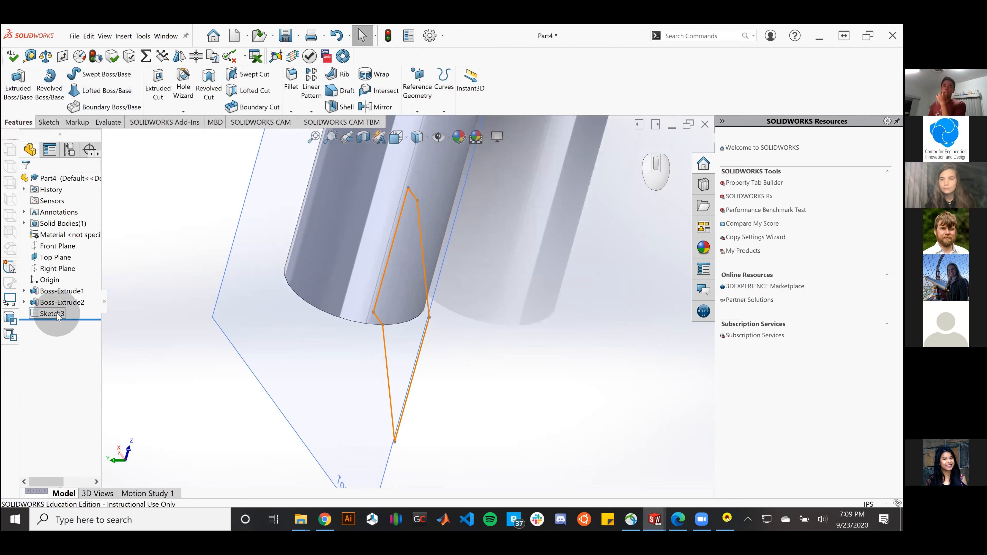
{"action": "left_click", "coordinate": [57, 315]}
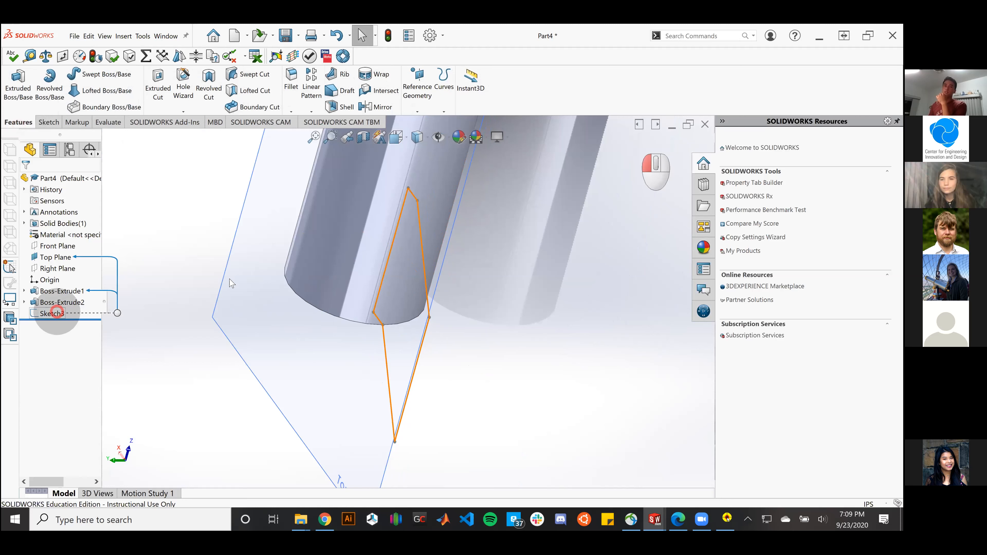
{"action": "left_click", "coordinate": [25, 90]}
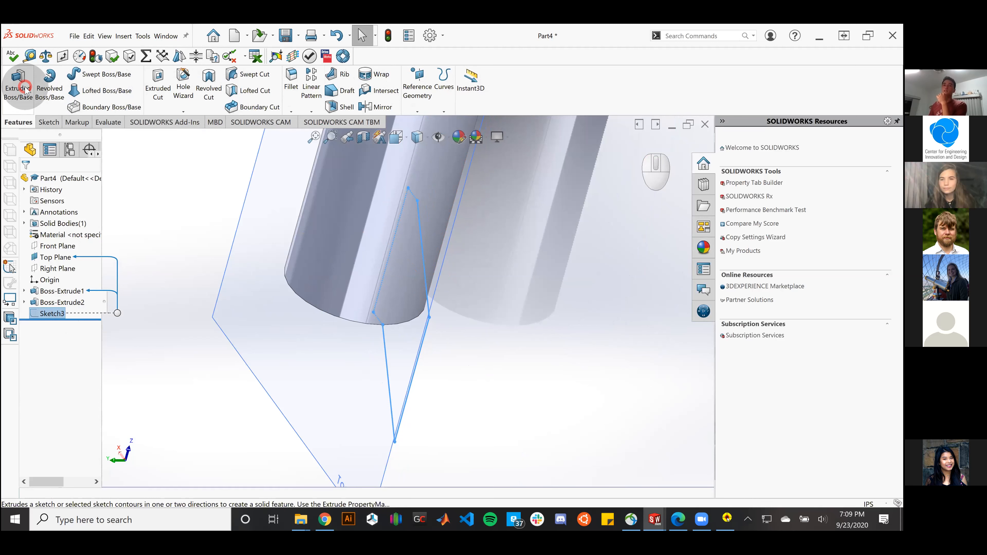
{"action": "left_click", "coordinate": [25, 88]}
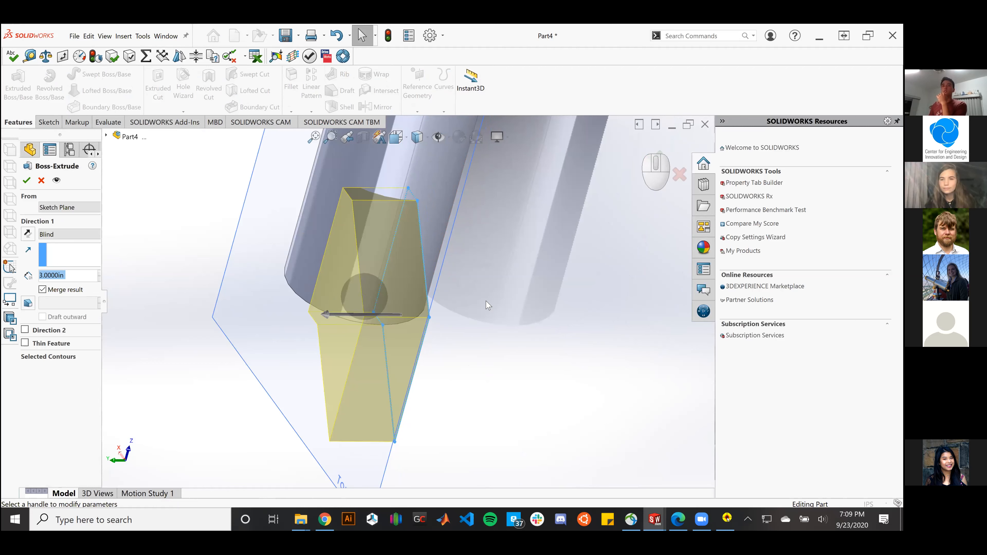
{"action": "middle_click", "coordinate": [501, 321]}
{"action": "mouse_move", "coordinate": [483, 324]}
{"action": "middle_mouse_down"}
{"action": "mouse_move", "coordinate": [465, 290]}
{"action": "mouse_move", "coordinate": [485, 223]}
{"action": "mouse_move", "coordinate": [485, 151]}
{"action": "mouse_move", "coordinate": [473, 126]}
{"action": "mouse_move", "coordinate": [494, 419]}
{"action": "mouse_move", "coordinate": [494, 327]}
{"action": "mouse_move", "coordinate": [508, 366]}
{"action": "mouse_move", "coordinate": [508, 353]}
{"action": "mouse_move", "coordinate": [499, 394]}
{"action": "middle_mouse_up"}
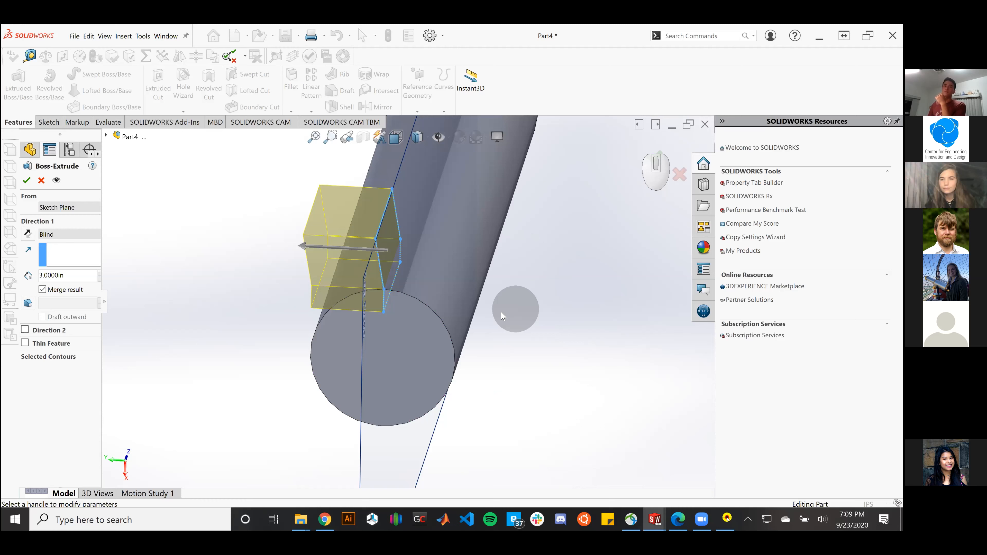
Step: Enable the second direction of the fin's boss extrusion and set both blind depths to 1/8 in
{"action": "left_click", "coordinate": [25, 331]}
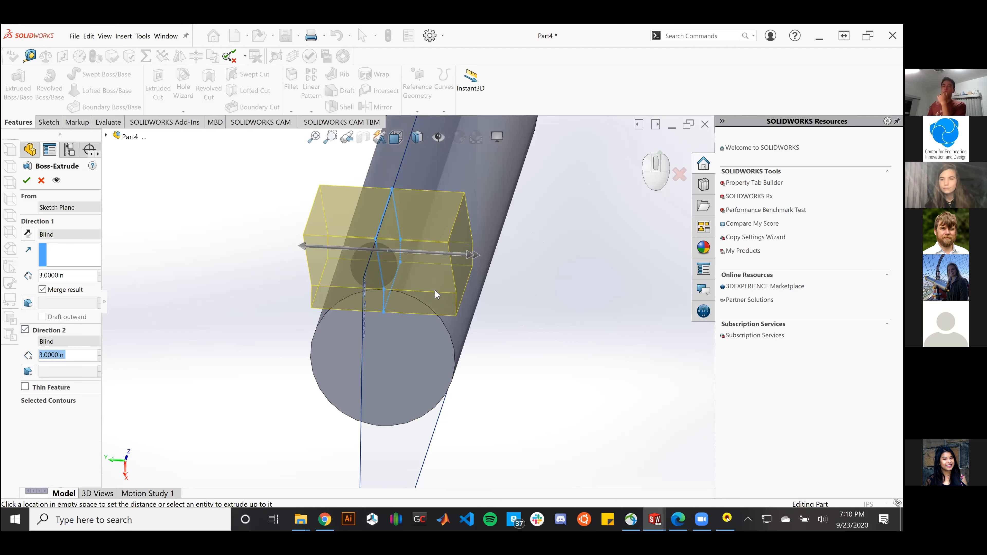
{"action": "middle_click_drag", "start_coordinate": [578, 357], "coordinate": [551, 400]}
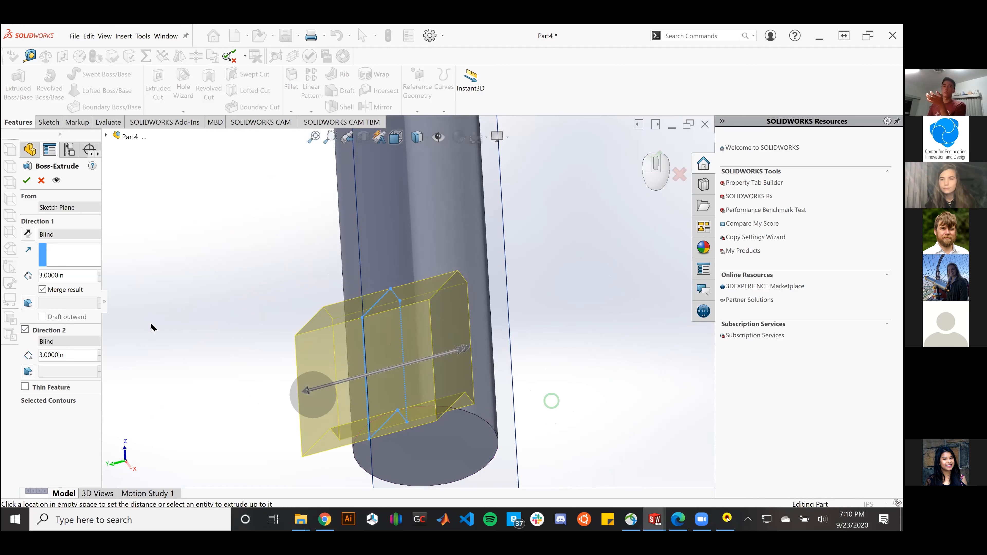
{"action": "double_click", "coordinate": [39, 275]}
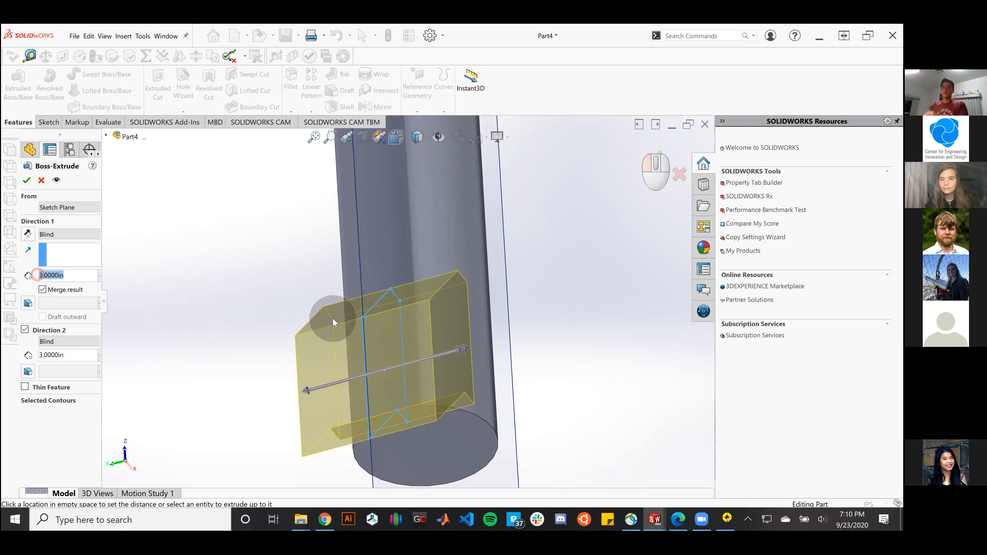
{"action": "type", "text": "1/8"}
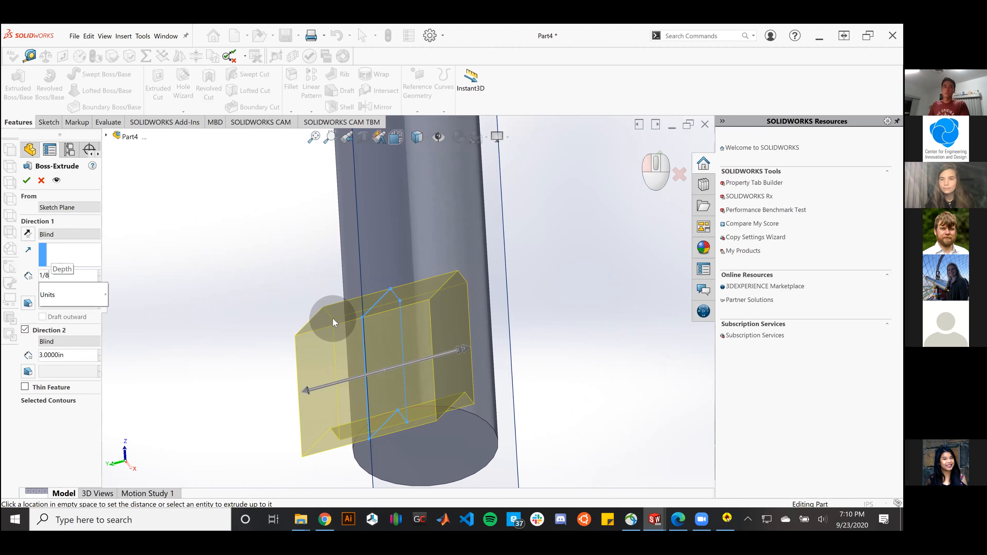
{"action": "left_click_drag", "start_coordinate": [77, 353], "coordinate": [31, 358]}
{"action": "type", "text": "1/8"}
{"action": "left_click", "coordinate": [224, 316]}
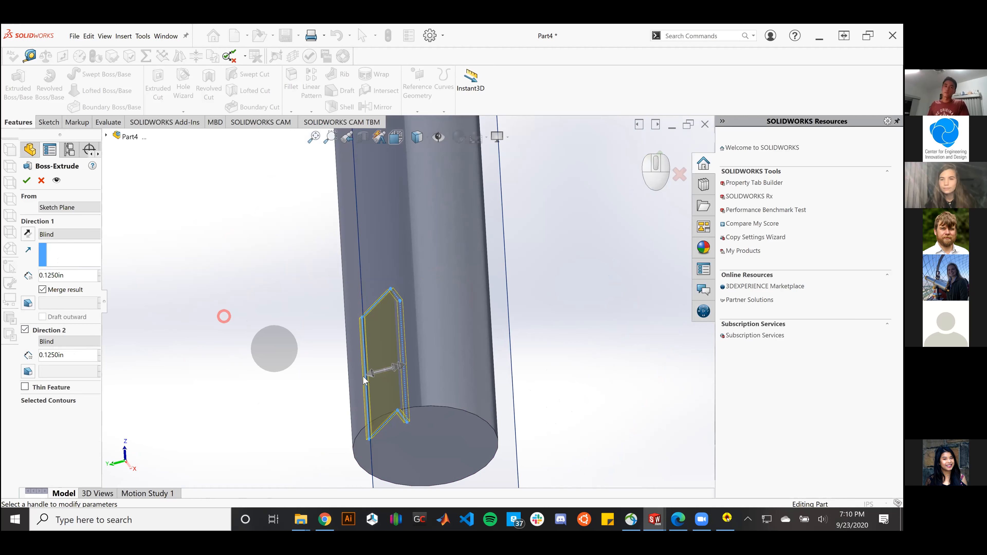
Step: Dismiss the licence reminder and accept the fin extrusion merged with the rocket tube
{"action": "middle_click_drag", "start_coordinate": [505, 382], "coordinate": [673, 478]}
{"action": "scroll", "coordinate": [413, 367], "scroll_direction": "down", "scroll_amount": 6}
{"action": "scroll", "coordinate": [379, 331], "scroll_direction": "up", "scroll_amount": 5}
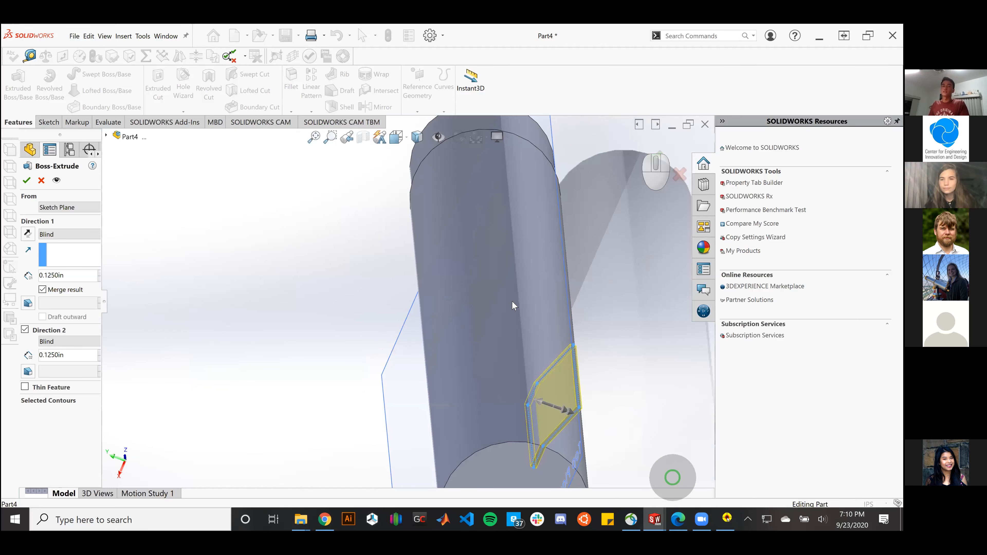
{"action": "scroll", "coordinate": [512, 302], "scroll_direction": "up", "scroll_amount": 4}
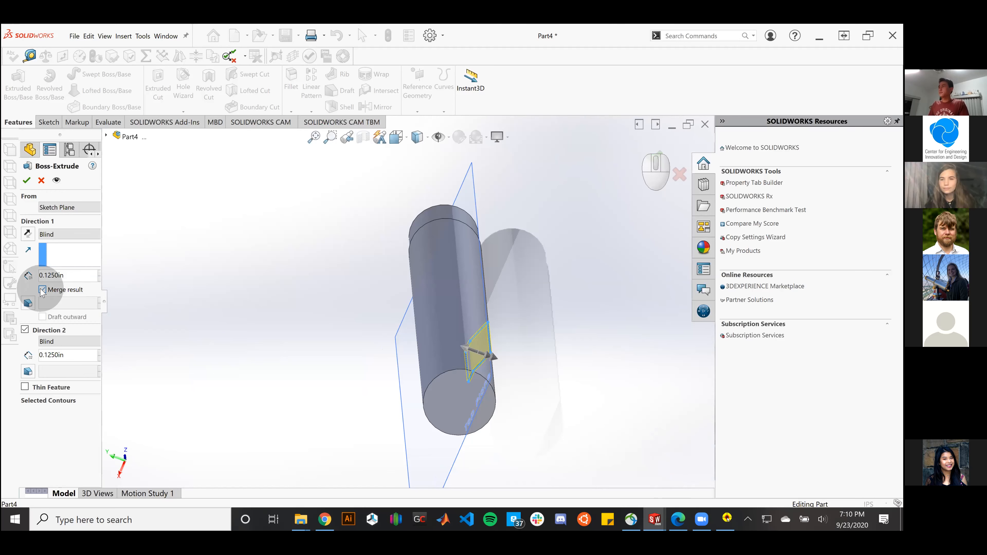
{"action": "left_click", "coordinate": [426, 387]}
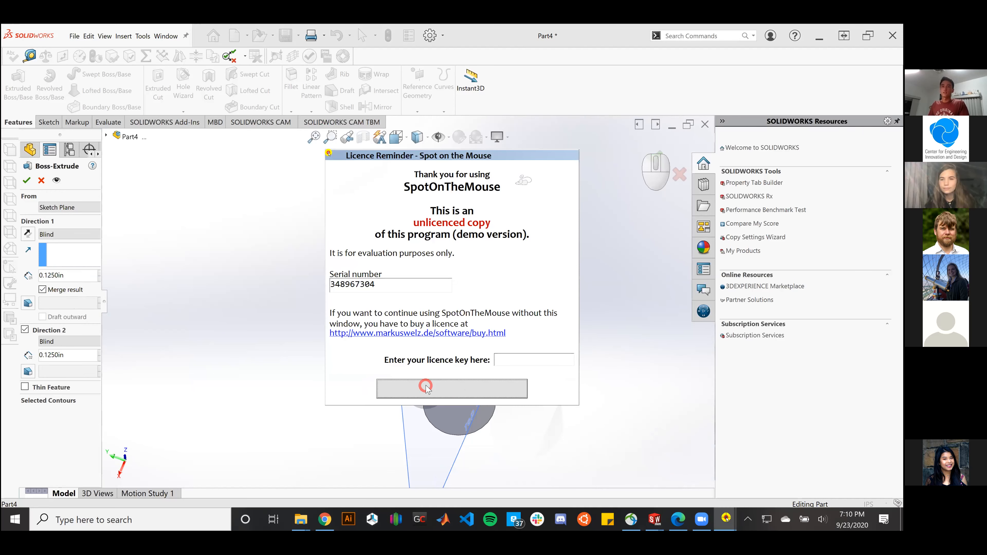
{"action": "scroll", "coordinate": [486, 381], "scroll_direction": "down", "scroll_amount": 5}
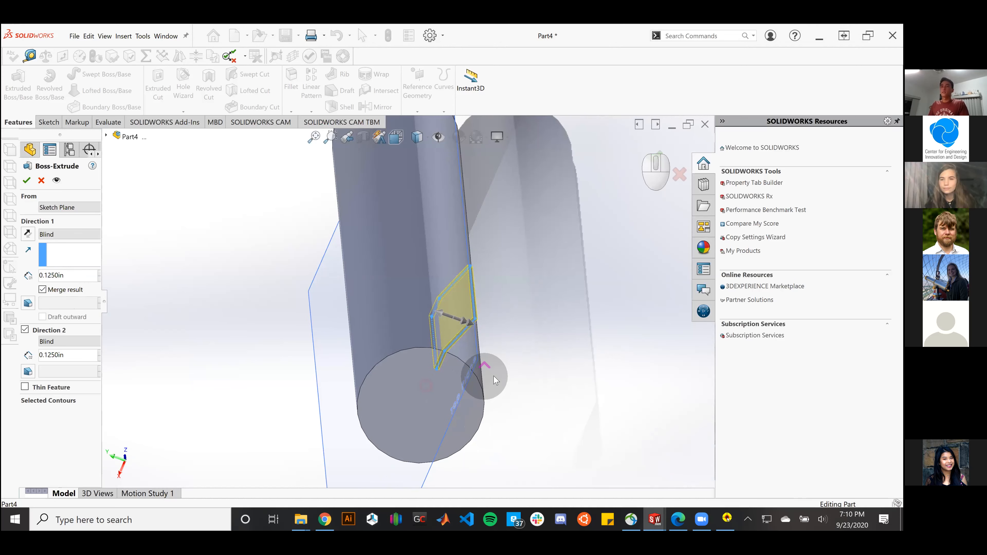
{"action": "middle_click_drag", "start_coordinate": [484, 347], "coordinate": [429, 352]}
{"action": "left_click", "coordinate": [27, 184]}
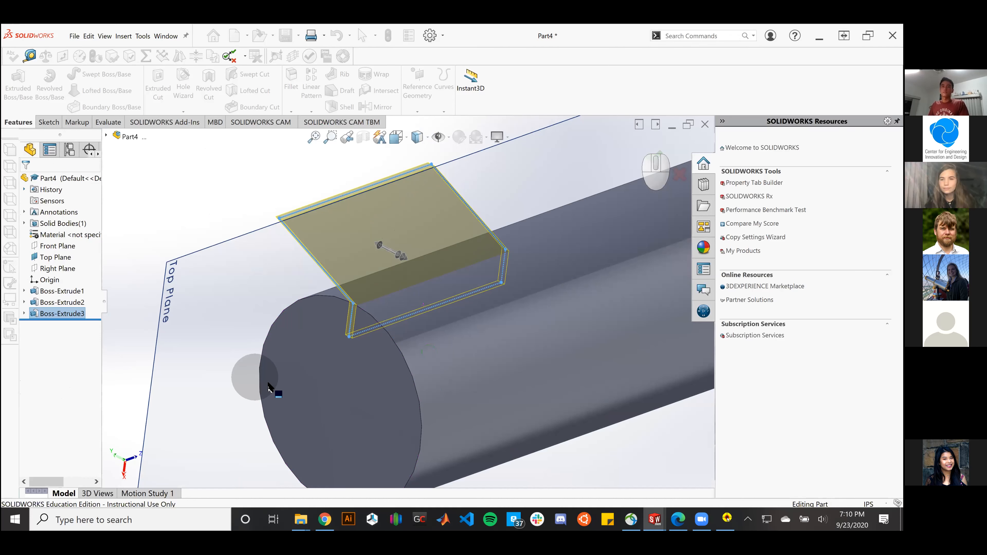
Step: Examine the extruded fin and where it meets the tube's end from several angles
{"action": "middle_click_drag", "start_coordinate": [229, 349], "coordinate": [277, 351]}
{"action": "scroll", "coordinate": [282, 382], "scroll_direction": "up", "scroll_amount": 3}
{"action": "scroll", "coordinate": [373, 345], "scroll_direction": "up", "scroll_amount": 2}
{"action": "scroll", "coordinate": [346, 297], "scroll_direction": "up", "scroll_amount": 2}
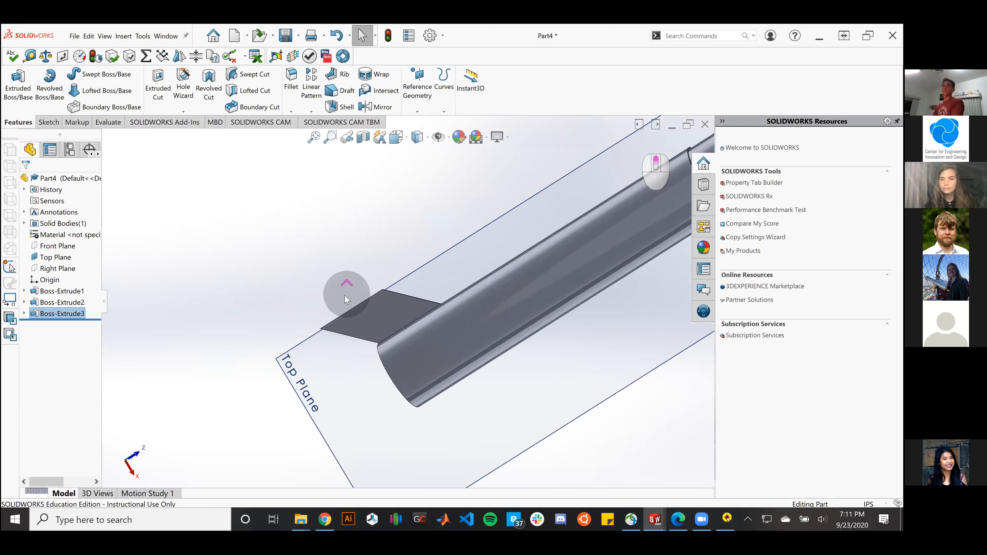
{"action": "scroll", "coordinate": [342, 301], "scroll_direction": "up", "scroll_amount": 2}
{"action": "scroll", "coordinate": [335, 303], "scroll_direction": "down", "scroll_amount": 3}
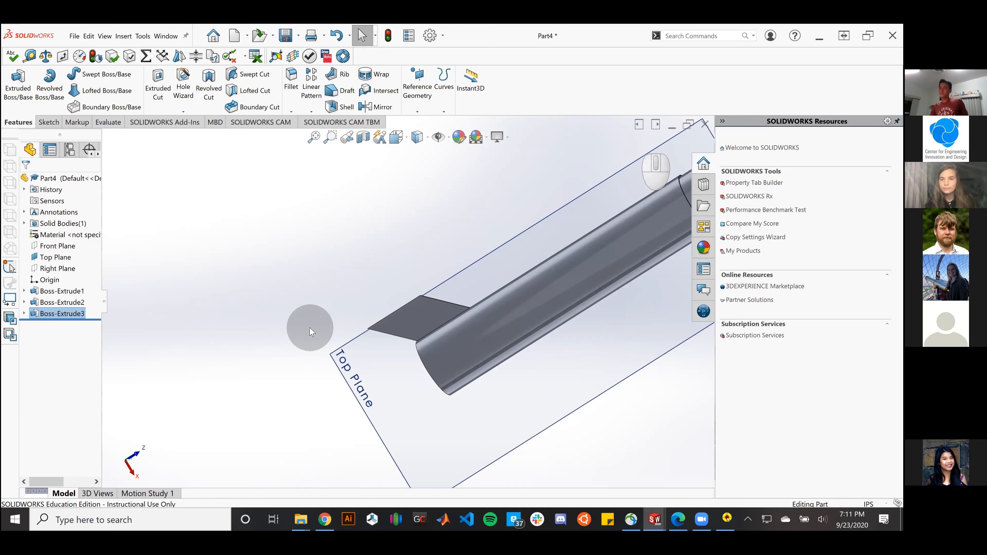
{"action": "left_click", "coordinate": [514, 447]}
{"action": "scroll", "coordinate": [609, 449], "scroll_direction": "down", "scroll_amount": 2}
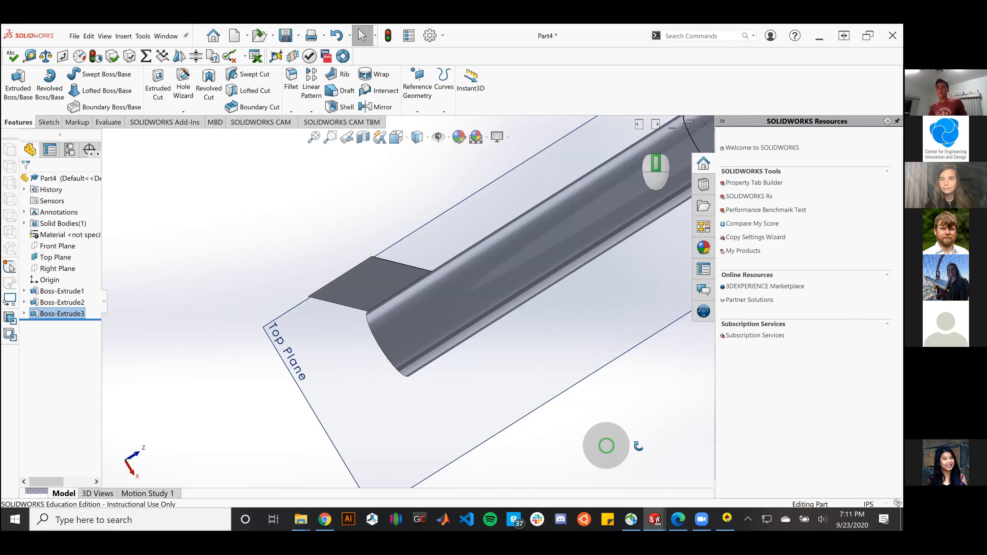
{"action": "middle_click_drag", "start_coordinate": [639, 446], "coordinate": [335, 321]}
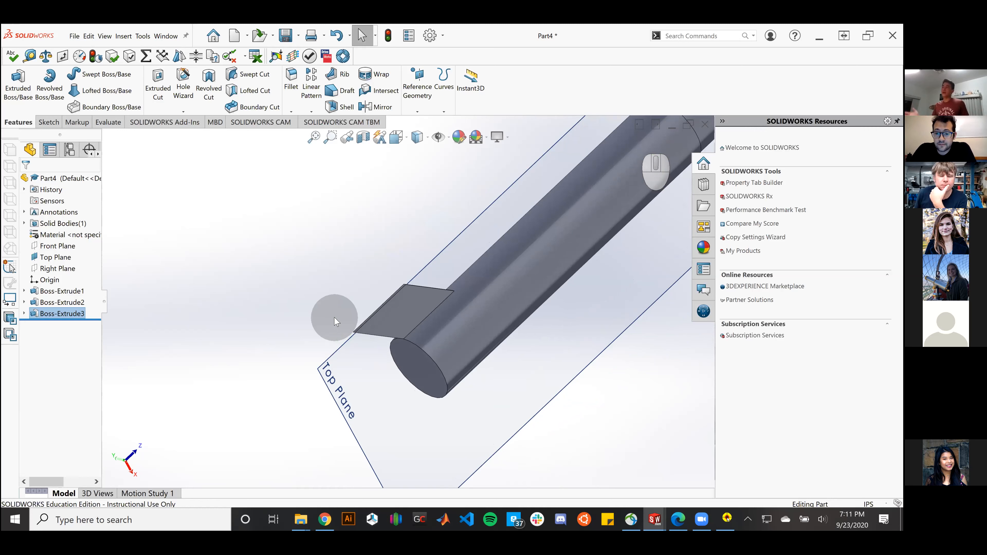
{"action": "left_click", "coordinate": [333, 258]}
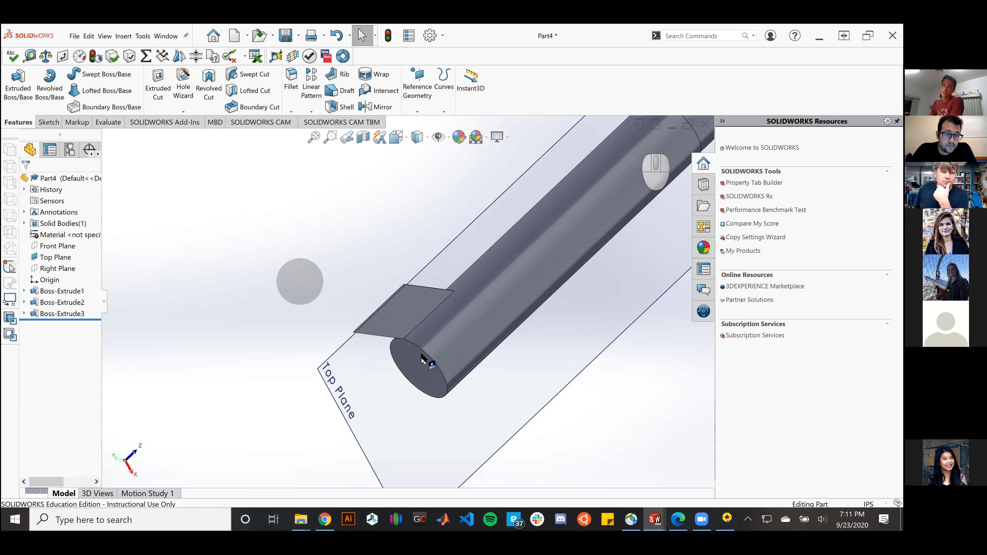
{"action": "middle_click_drag", "start_coordinate": [410, 317], "coordinate": [400, 326]}
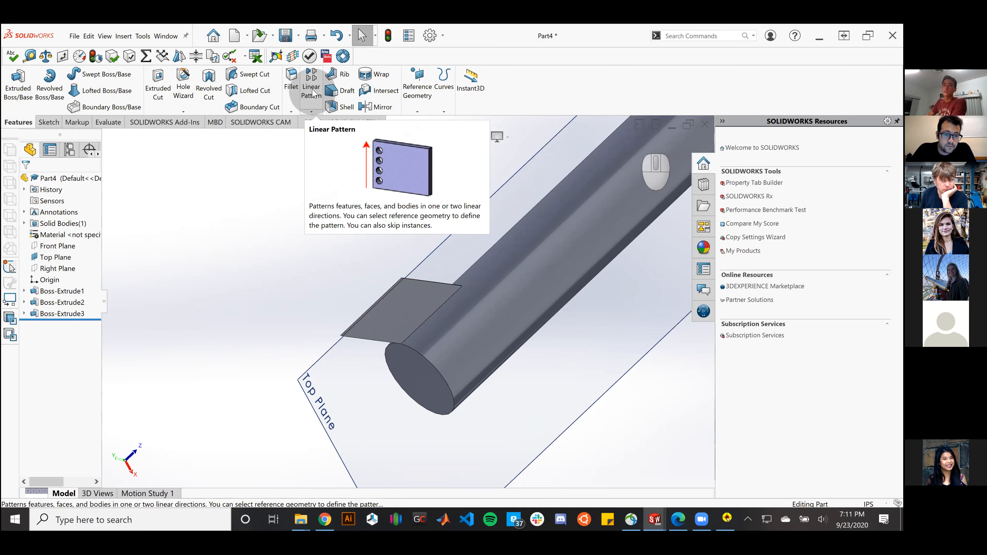
Step: Start a circular pattern with the fin, Boss-Extrude3, as the feature to repeat
{"action": "left_click", "coordinate": [313, 113]}
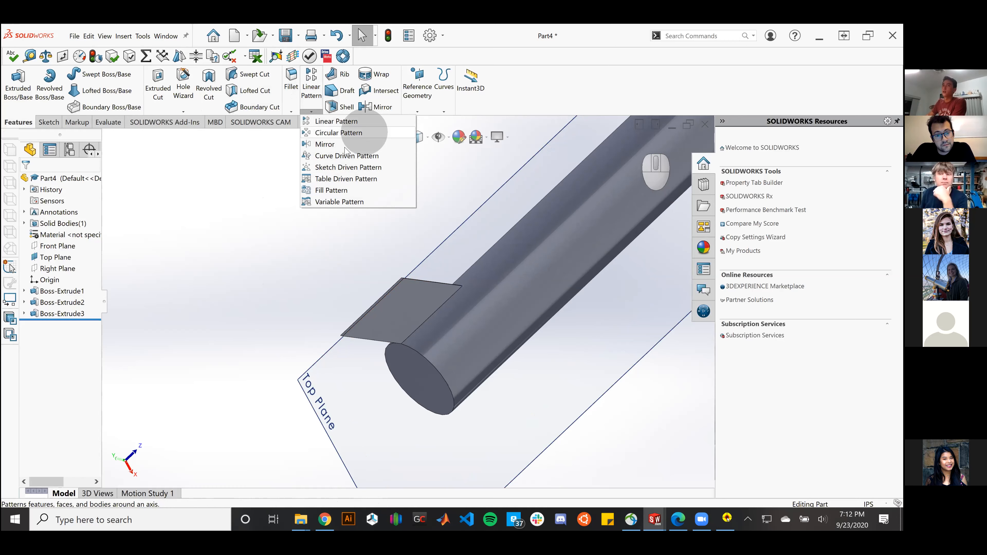
{"action": "left_click", "coordinate": [361, 133]}
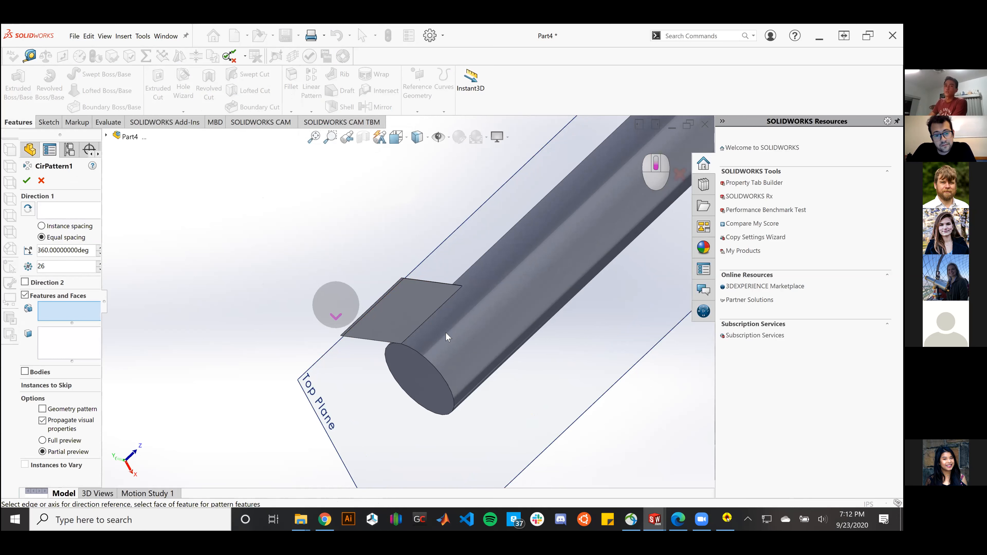
{"action": "scroll", "coordinate": [447, 337], "scroll_direction": "down", "scroll_amount": 3}
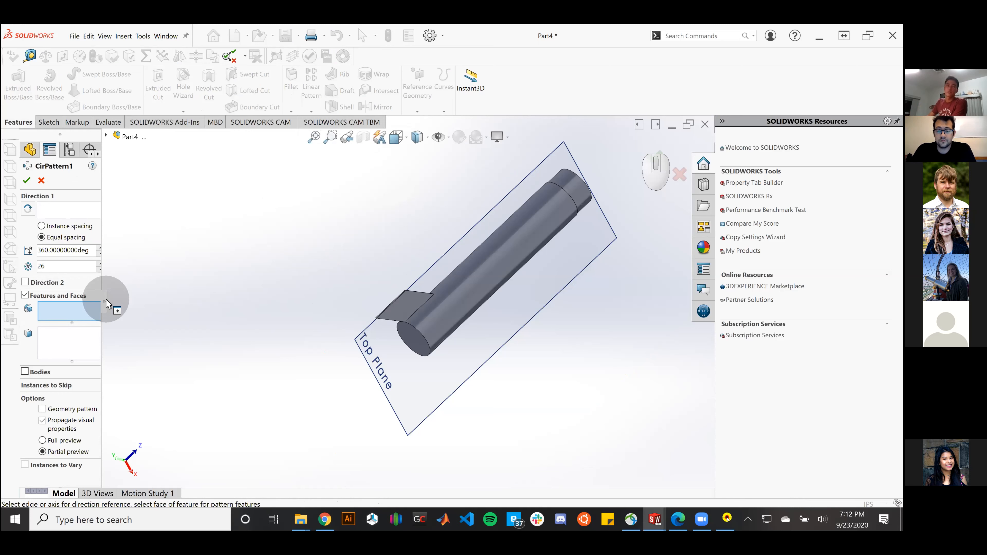
{"action": "left_click_drag", "start_coordinate": [107, 303], "coordinate": [160, 305]}
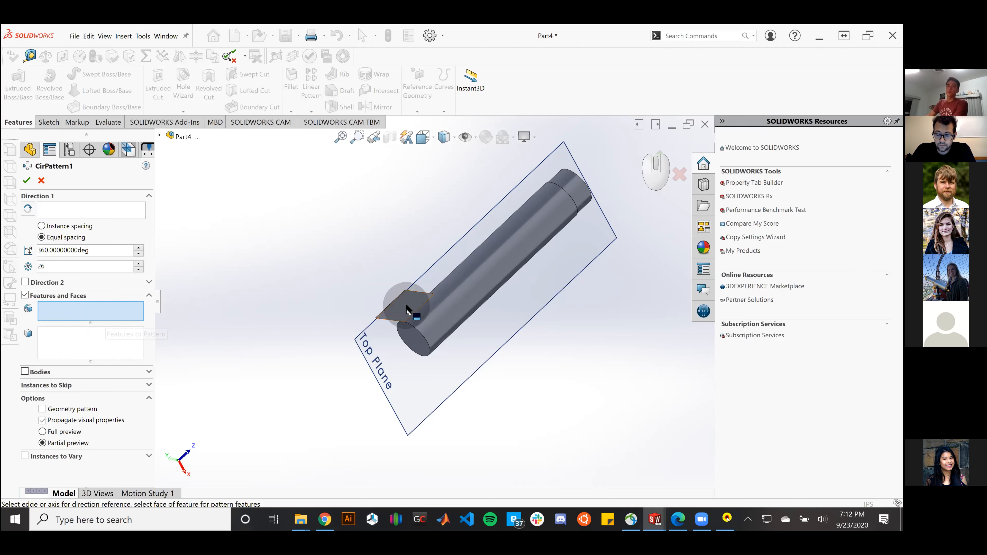
{"action": "scroll", "coordinate": [406, 309], "scroll_direction": "up", "scroll_amount": 3}
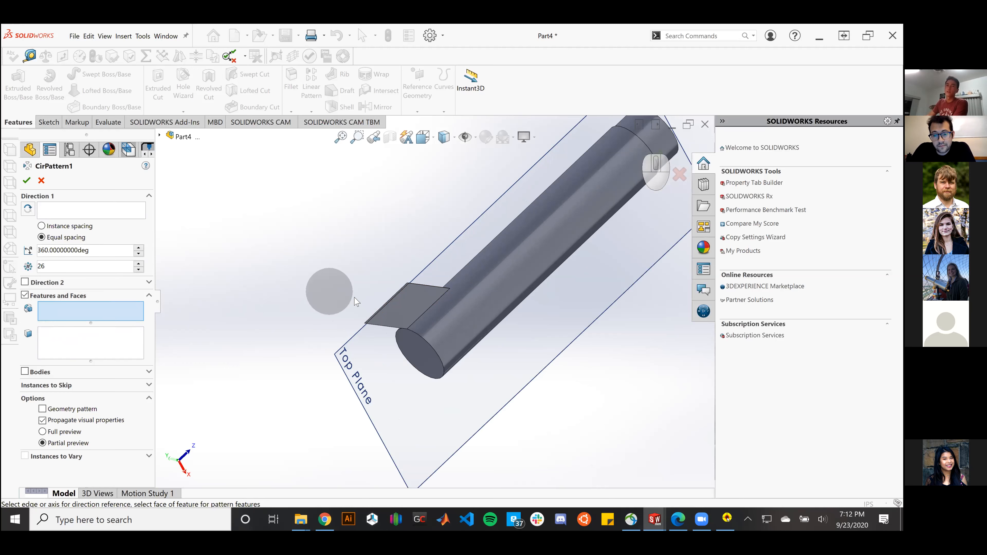
{"action": "left_click", "coordinate": [386, 310]}
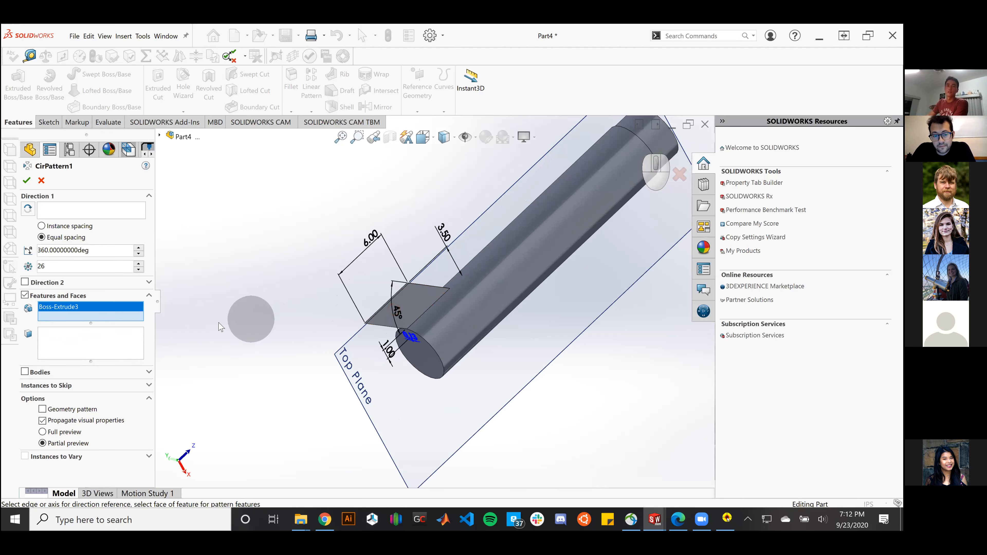
{"action": "right_click", "coordinate": [108, 313]}
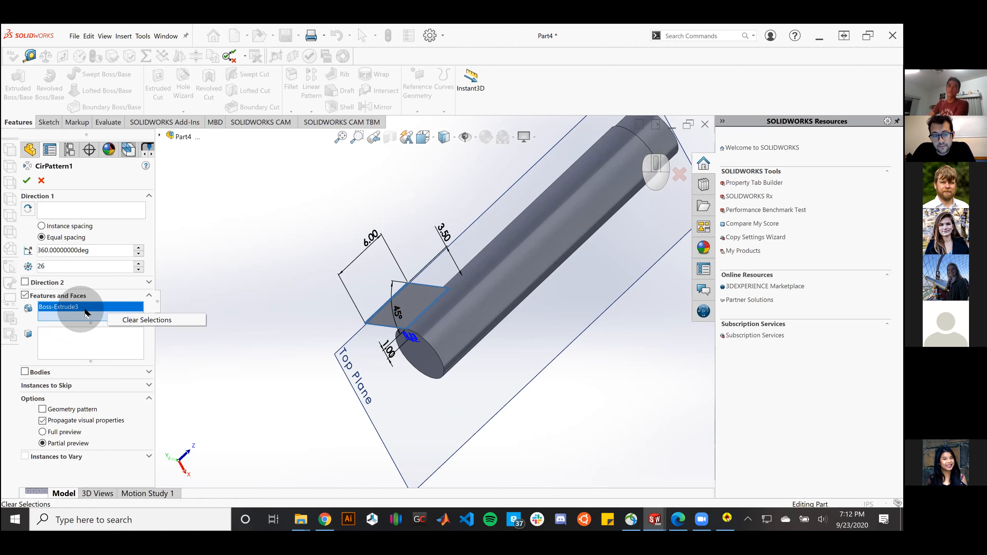
{"action": "left_click", "coordinate": [136, 319]}
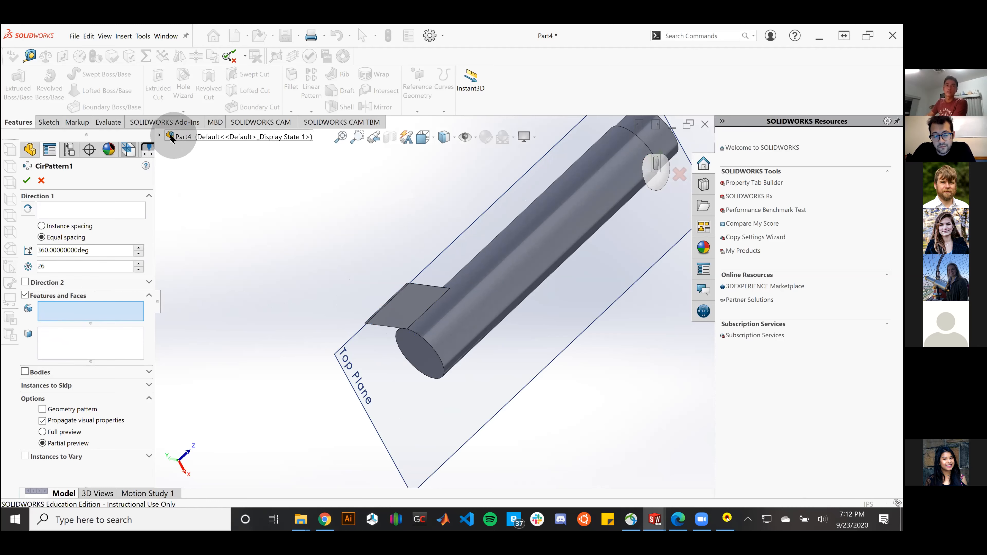
{"action": "left_click", "coordinate": [160, 135]}
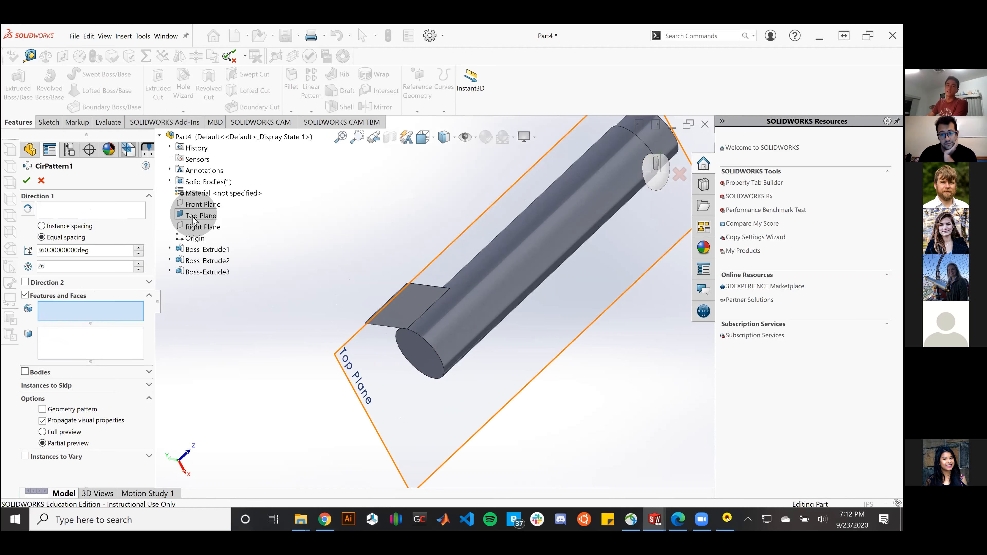
{"action": "left_click", "coordinate": [192, 273]}
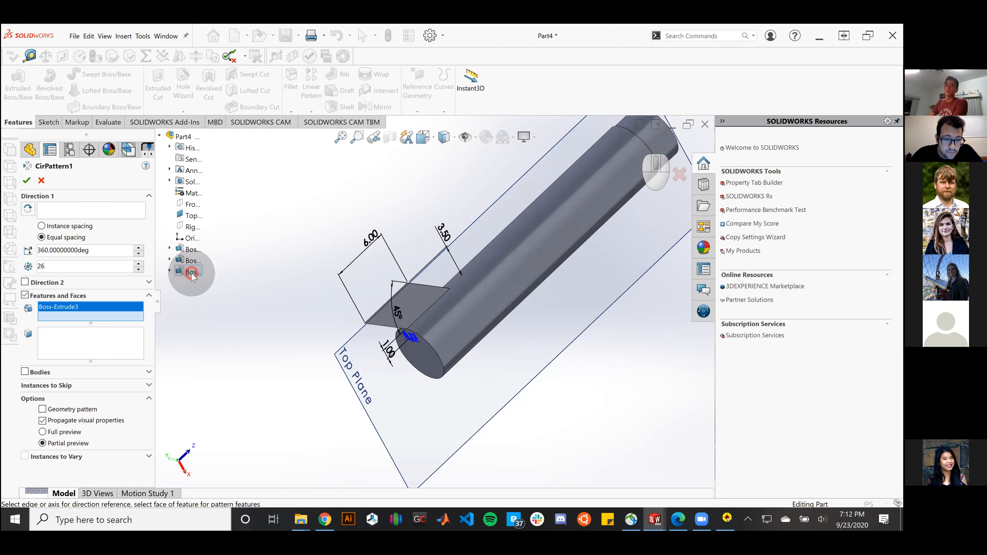
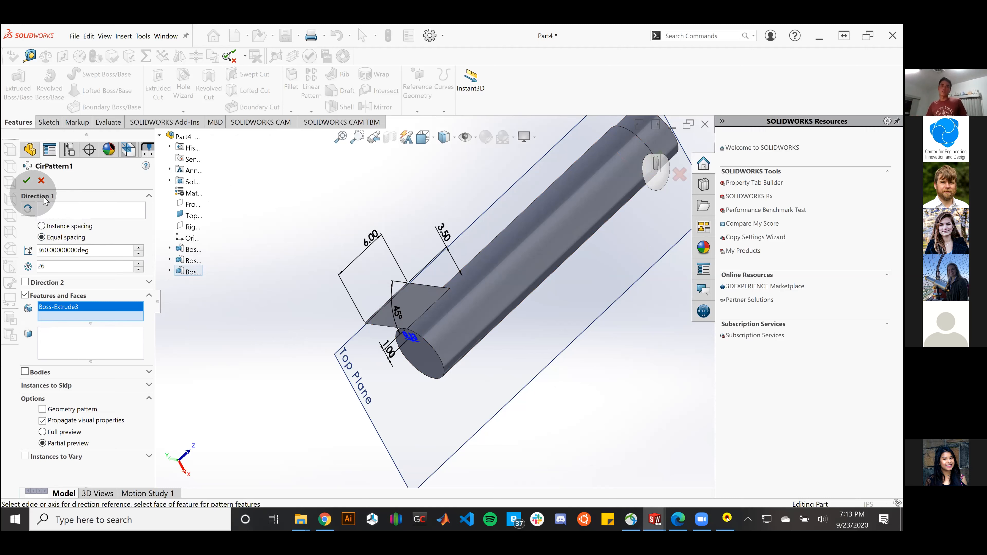
Step: Use the tube's cylindrical face as the rotation reference for the circular pattern
{"action": "left_click", "coordinate": [77, 214]}
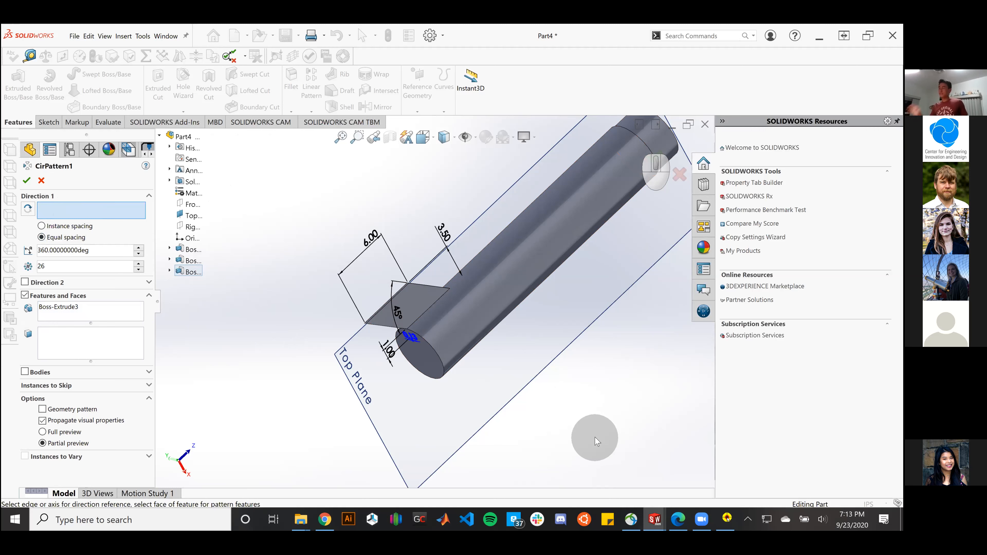
{"action": "left_click", "coordinate": [515, 237]}
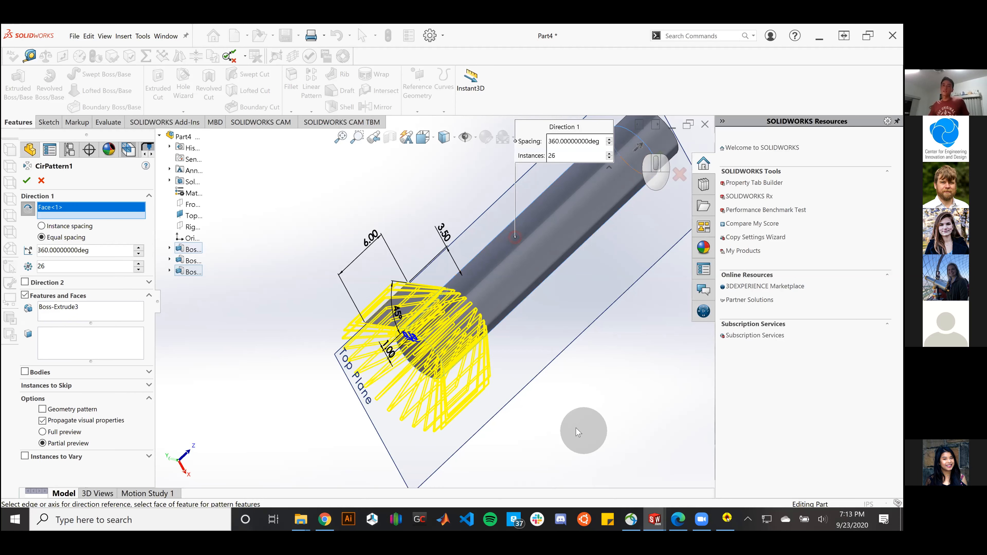
{"action": "middle_click_drag", "start_coordinate": [585, 459], "coordinate": [617, 453]}
{"action": "middle_click_drag", "start_coordinate": [476, 418], "coordinate": [318, 242]}
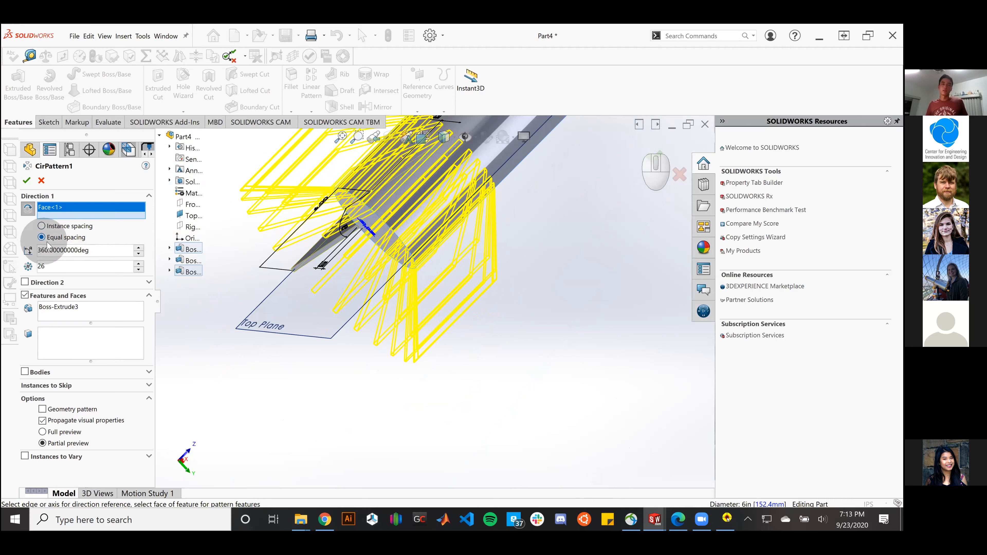
Step: Set the number of fin instances in the circular pattern to 3
{"action": "left_click", "coordinate": [38, 250]}
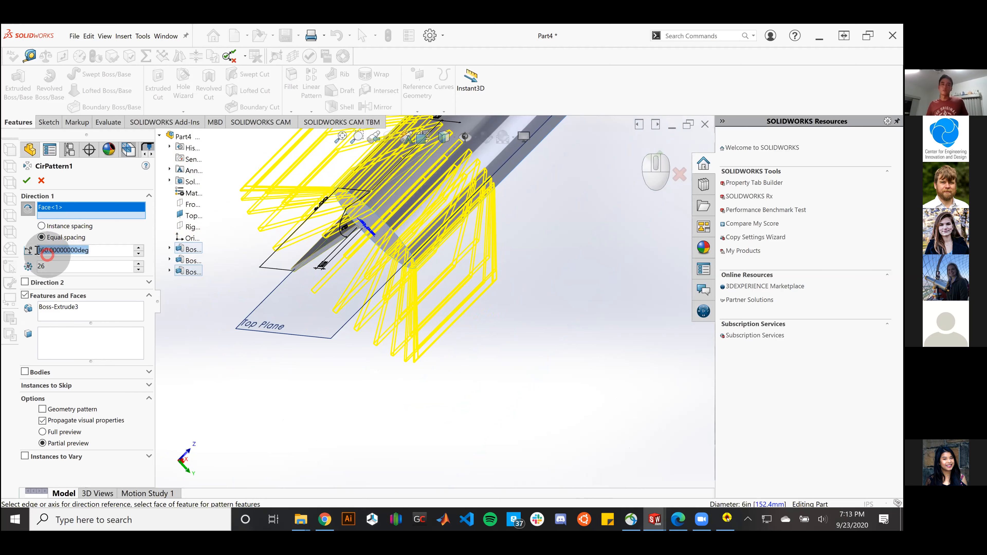
{"action": "left_click", "coordinate": [70, 271]}
{"action": "double_click", "coordinate": [42, 267]}
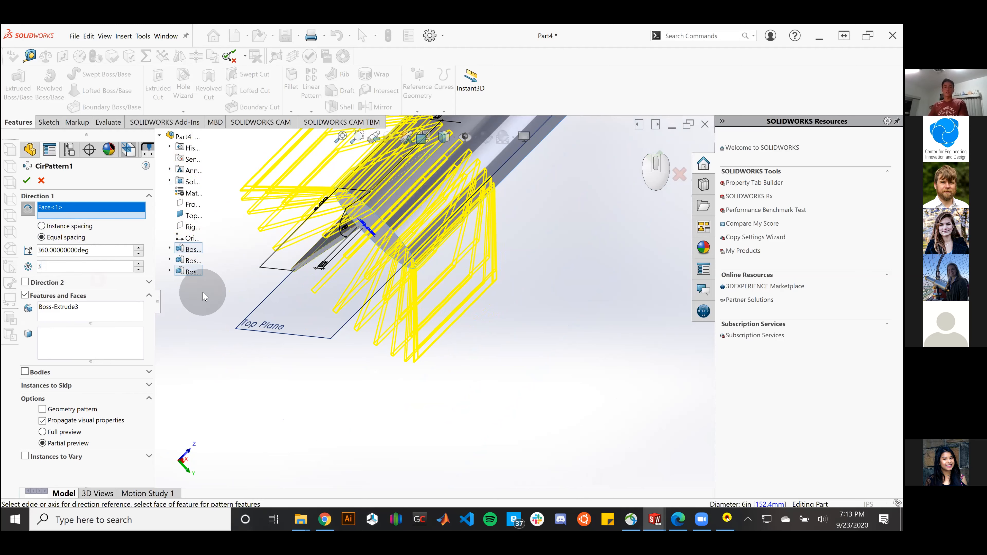
{"action": "key", "text": "Return"}
{"action": "scroll", "coordinate": [552, 369], "scroll_direction": "up", "scroll_amount": 3}
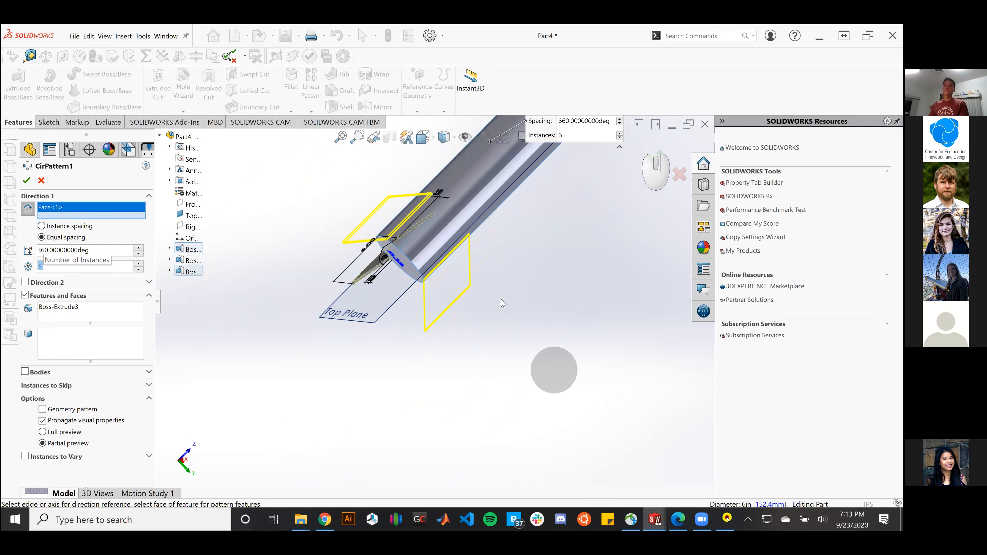
{"action": "middle_click_drag", "start_coordinate": [498, 286], "coordinate": [498, 254]}
{"action": "key", "text": "ctrl+f"}
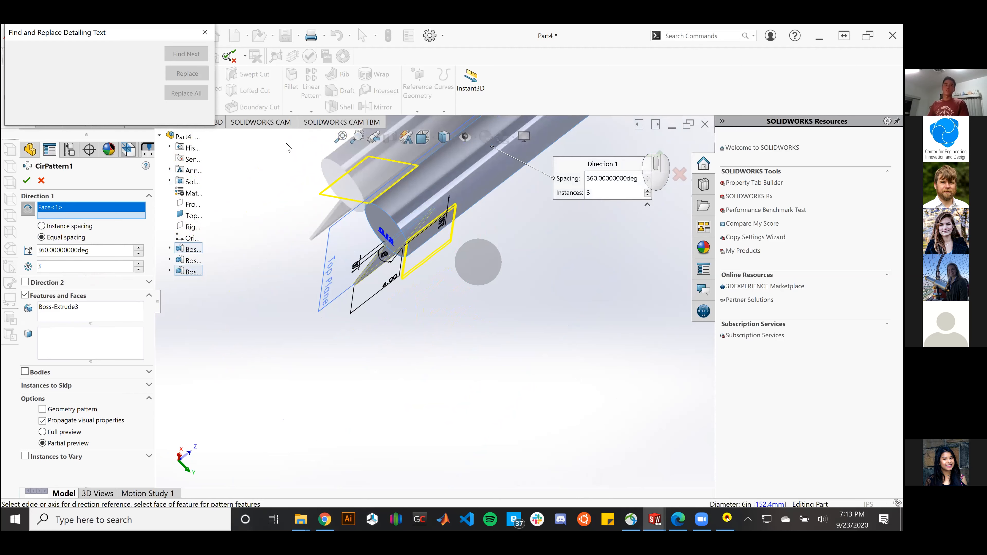
{"action": "left_click", "coordinate": [205, 32]}
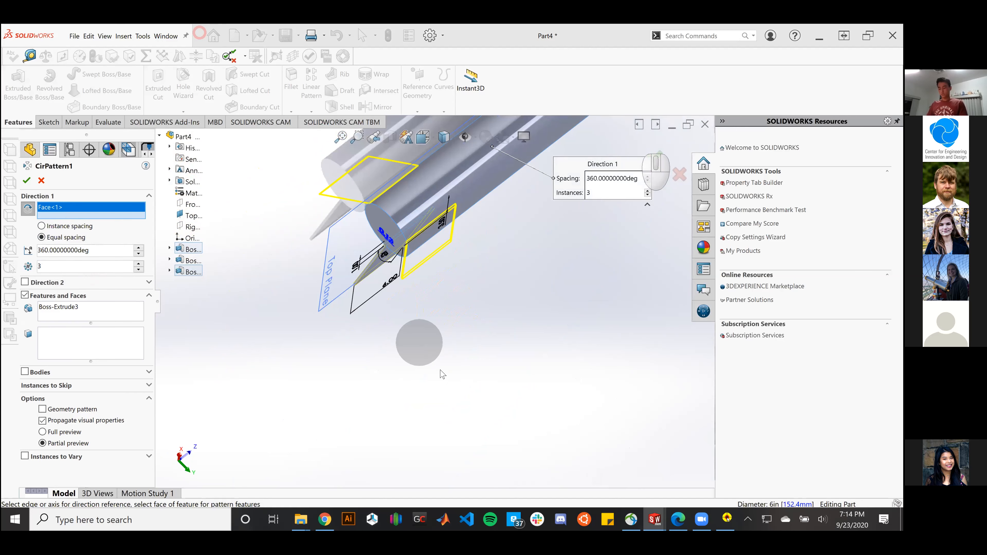
Step: Set the circular pattern's number of fin instances to 6 and create the pattern around the tube
{"action": "scroll", "coordinate": [398, 354], "scroll_direction": "up", "scroll_amount": 3}
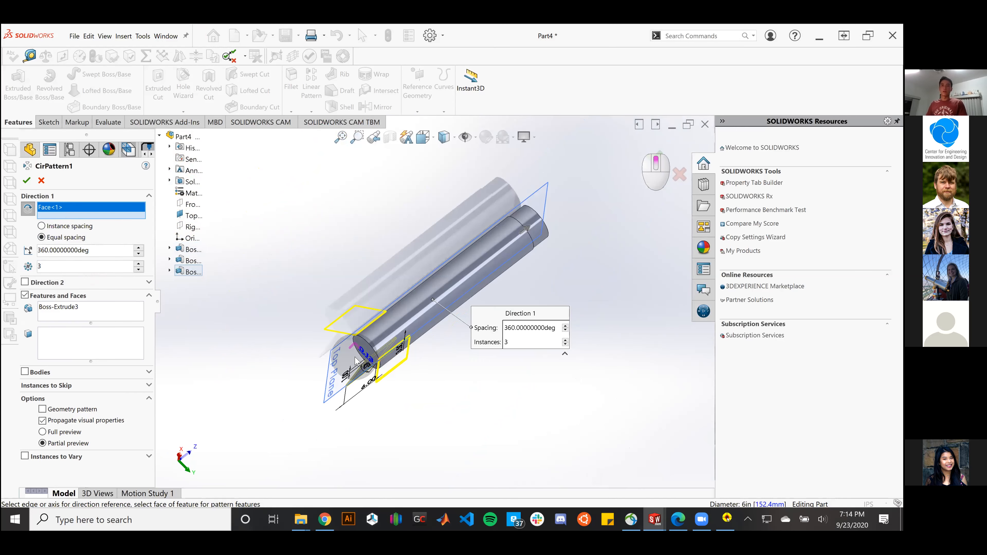
{"action": "scroll", "coordinate": [356, 362], "scroll_direction": "down", "scroll_amount": 3}
{"action": "left_click", "coordinate": [88, 266]}
{"action": "left_click_drag", "start_coordinate": [40, 276], "coordinate": [32, 266]}
{"action": "type", "text": "6"}
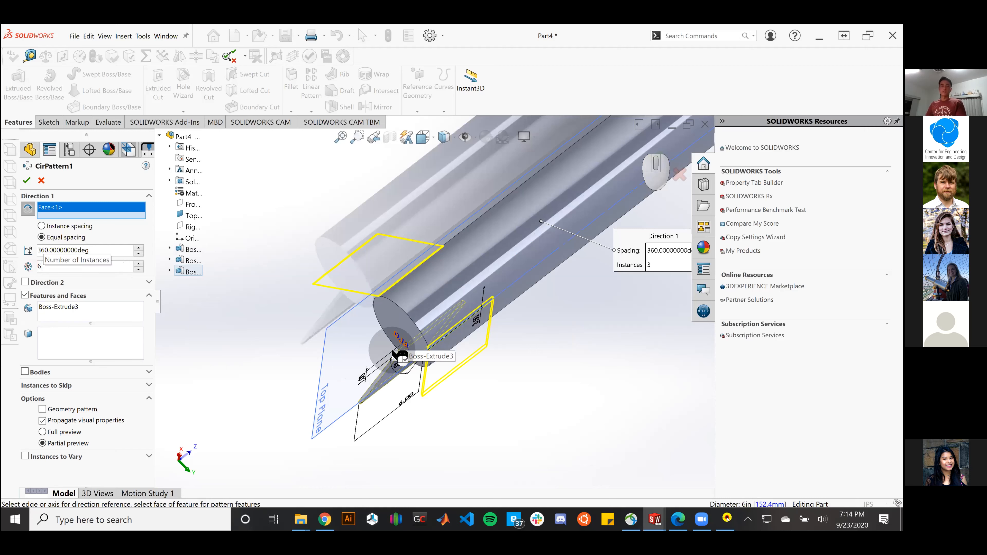
{"action": "left_click", "coordinate": [595, 381]}
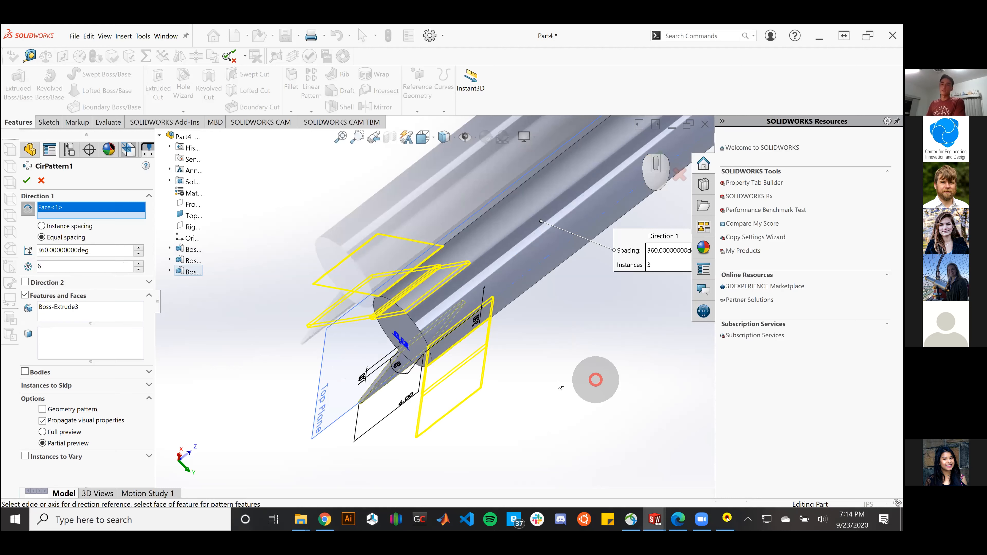
{"action": "middle_click_drag", "start_coordinate": [591, 380], "coordinate": [578, 338]}
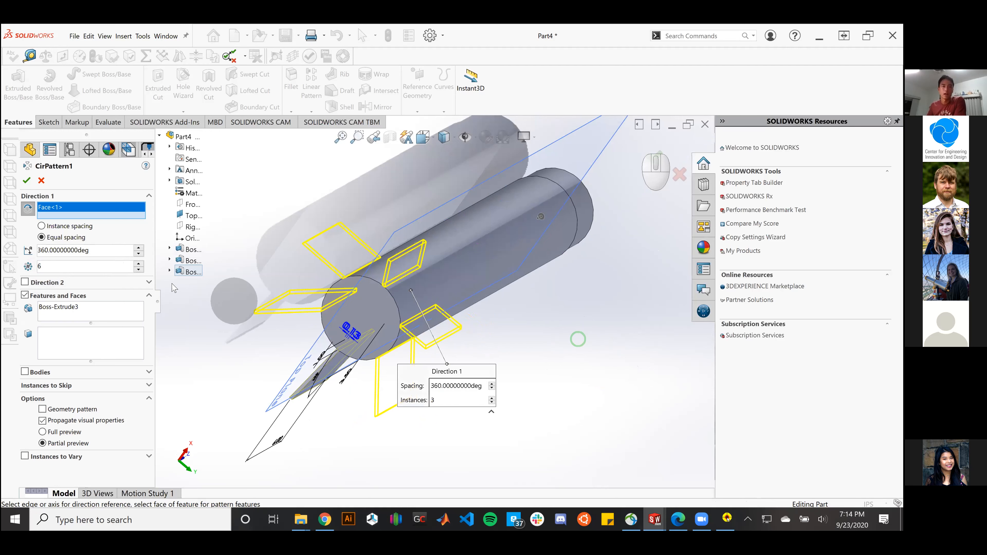
{"action": "left_click", "coordinate": [26, 182]}
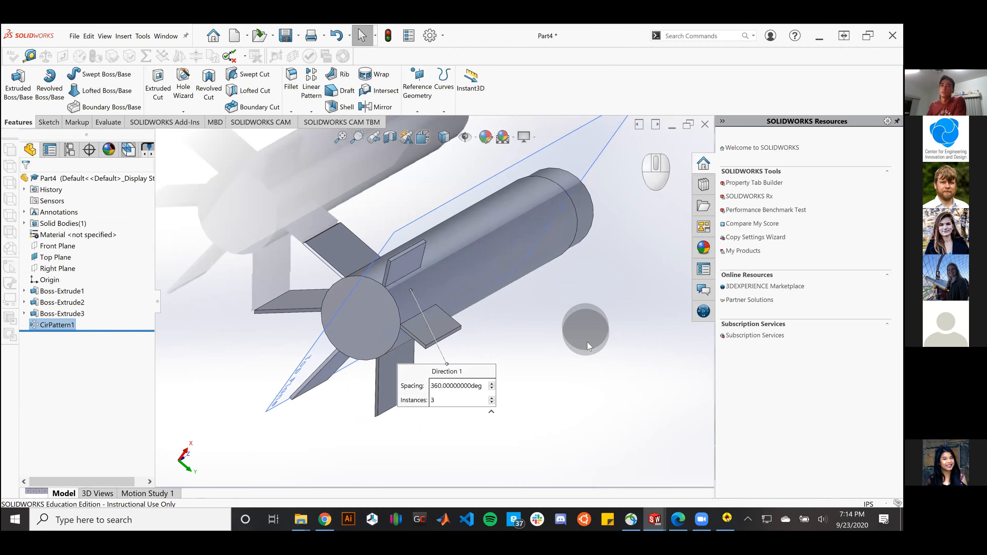
Step: Examine the patterned fins and how they meet the end of the tube from several angles and distances
{"action": "mouse_move", "coordinate": [594, 354]}
{"action": "middle_mouse_down"}
{"action": "mouse_move", "coordinate": [545, 396]}
{"action": "mouse_move", "coordinate": [664, 396]}
{"action": "mouse_move", "coordinate": [691, 320]}
{"action": "mouse_move", "coordinate": [602, 287]}
{"action": "mouse_move", "coordinate": [571, 320]}
{"action": "mouse_move", "coordinate": [547, 293]}
{"action": "mouse_move", "coordinate": [493, 290]}
{"action": "mouse_move", "coordinate": [622, 331]}
{"action": "mouse_move", "coordinate": [608, 358]}
{"action": "mouse_move", "coordinate": [583, 364]}
{"action": "mouse_move", "coordinate": [578, 395]}
{"action": "mouse_move", "coordinate": [524, 390]}
{"action": "mouse_move", "coordinate": [523, 370]}
{"action": "mouse_move", "coordinate": [606, 314]}
{"action": "mouse_move", "coordinate": [605, 345]}
{"action": "middle_mouse_up"}
{"action": "scroll", "coordinate": [604, 345], "scroll_direction": "down", "scroll_amount": 2}
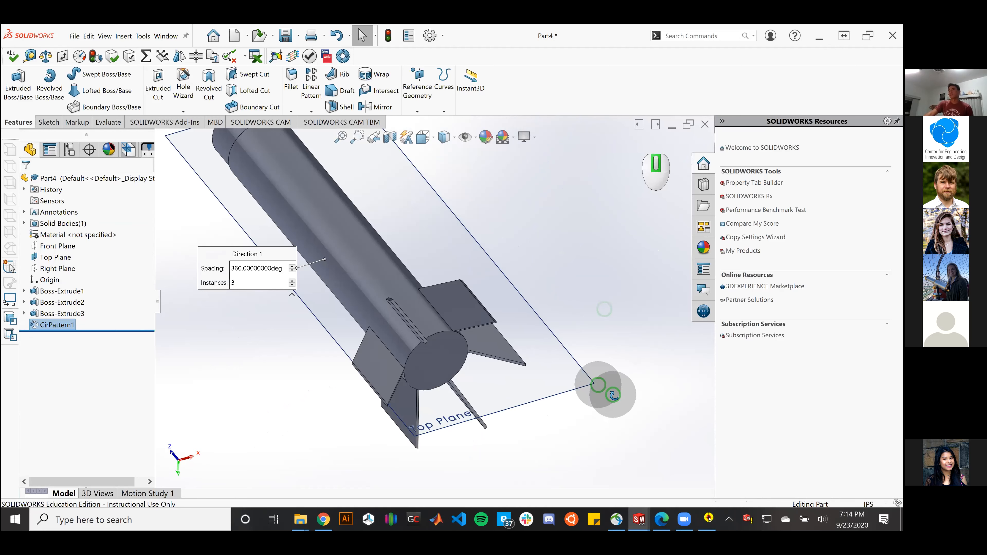
{"action": "middle_click_drag", "start_coordinate": [629, 410], "coordinate": [616, 416]}
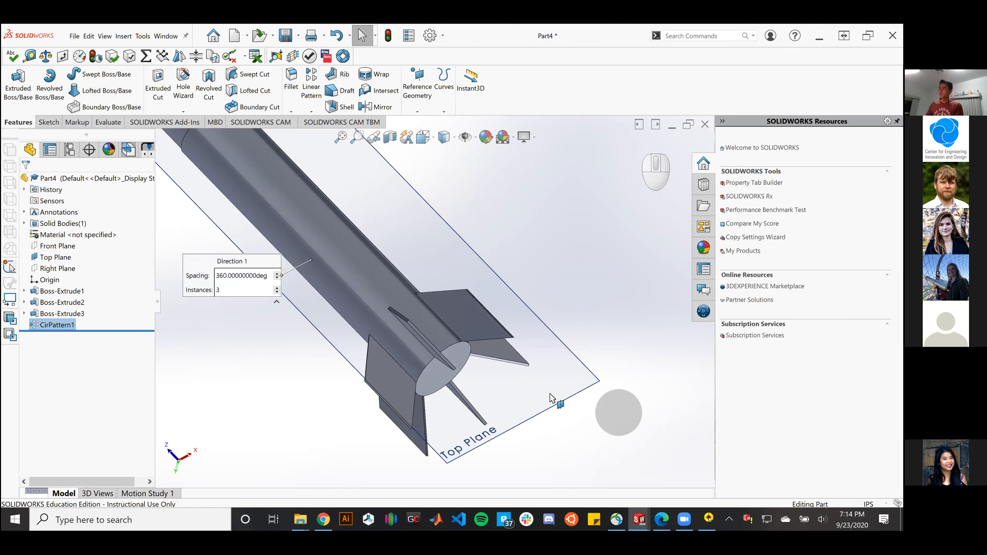
{"action": "scroll", "coordinate": [531, 393], "scroll_direction": "down", "scroll_amount": 3}
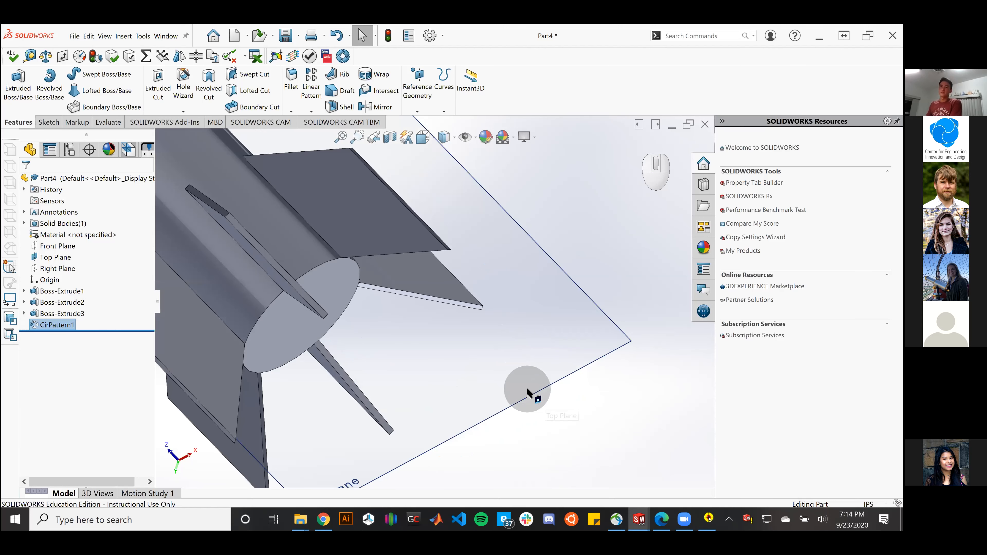
{"action": "scroll", "coordinate": [528, 392], "scroll_direction": "up", "scroll_amount": 2}
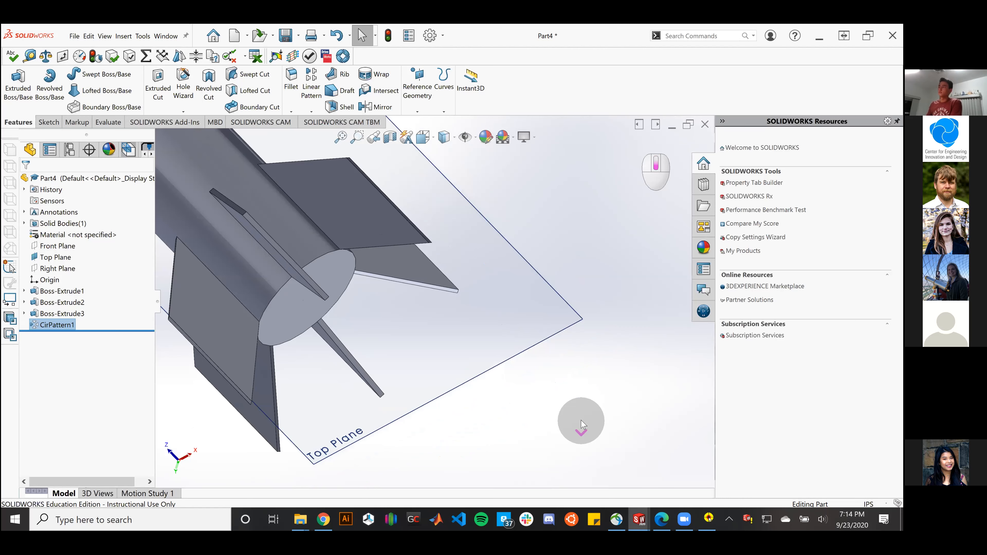
{"action": "middle_click_drag", "start_coordinate": [571, 416], "coordinate": [472, 425]}
{"action": "middle_click_drag", "start_coordinate": [520, 420], "coordinate": [543, 412]}
{"action": "scroll", "coordinate": [509, 396], "scroll_direction": "down", "scroll_amount": 4}
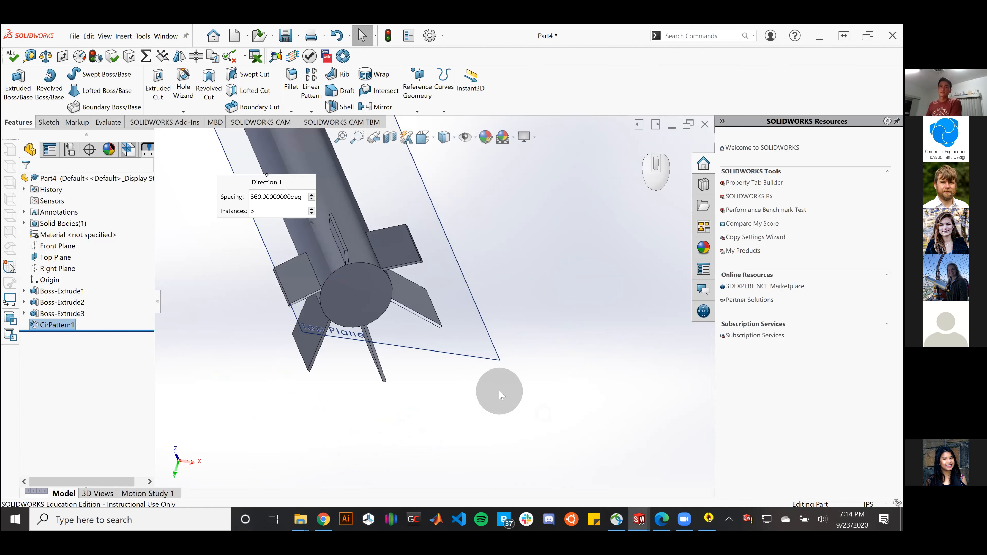
{"action": "left_click", "coordinate": [219, 253]}
{"action": "left_click_drag", "start_coordinate": [338, 222], "coordinate": [629, 171]}
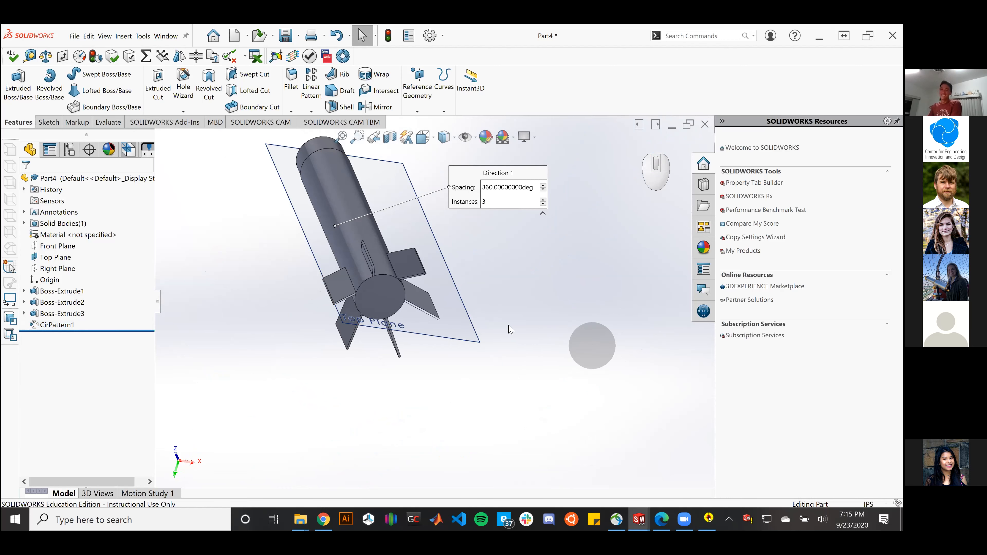
{"action": "scroll", "coordinate": [434, 272], "scroll_direction": "up", "scroll_amount": 2}
{"action": "scroll", "coordinate": [436, 274], "scroll_direction": "up", "scroll_amount": 3}
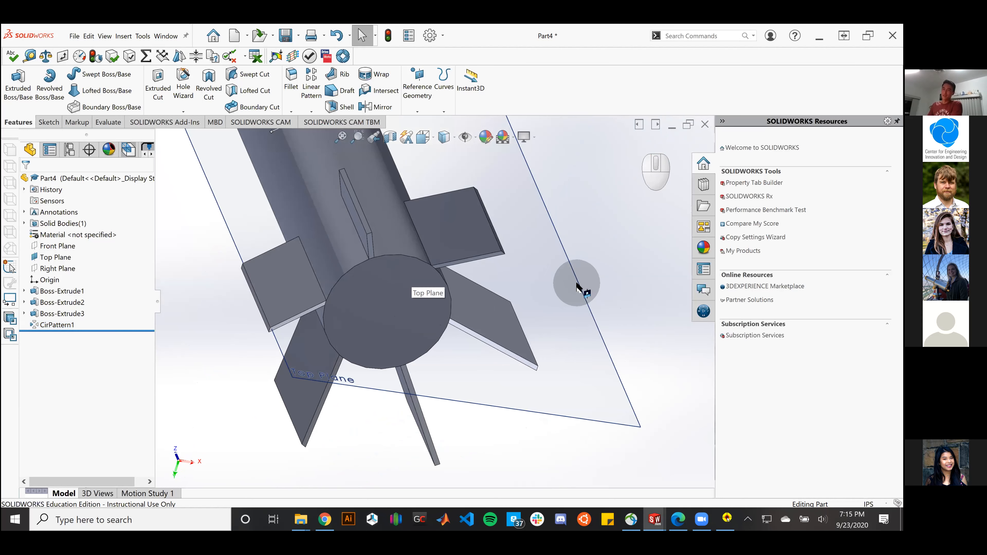
{"action": "middle_click_drag", "start_coordinate": [622, 299], "coordinate": [602, 318]}
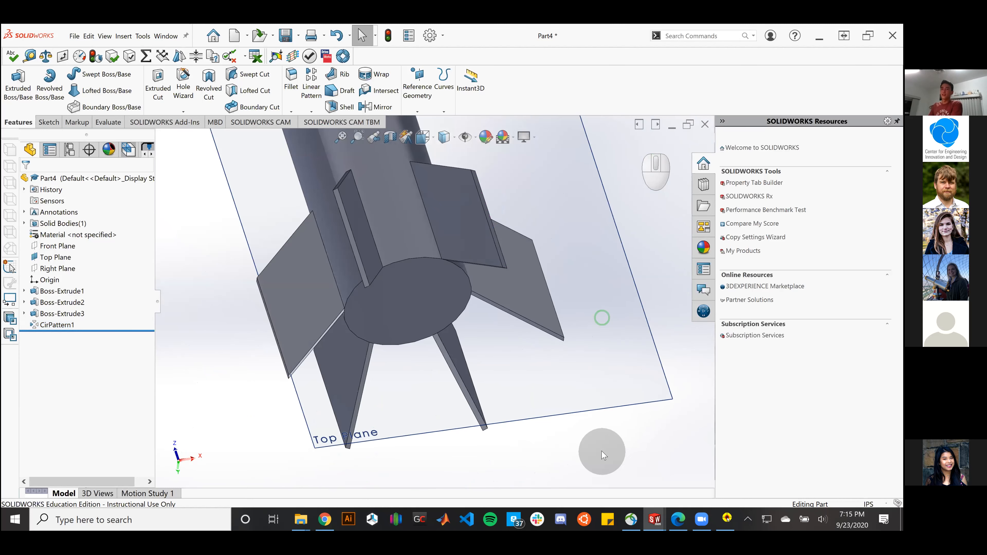
{"action": "scroll", "coordinate": [602, 451], "scroll_direction": "down", "scroll_amount": 3}
{"action": "middle_click_drag", "start_coordinate": [522, 414], "coordinate": [502, 396]}
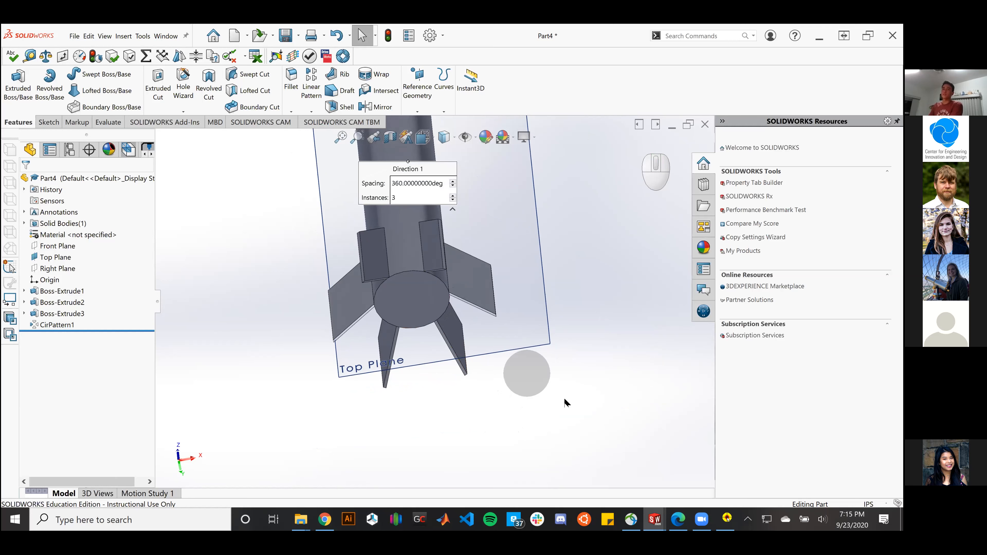
{"action": "scroll", "coordinate": [568, 409], "scroll_direction": "up", "scroll_amount": 2}
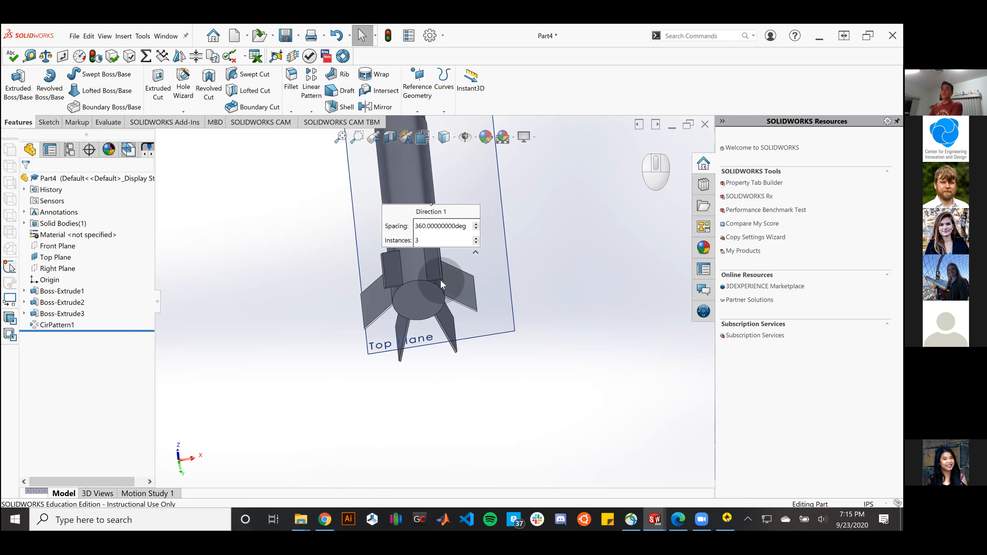
{"action": "scroll", "coordinate": [430, 299], "scroll_direction": "down", "scroll_amount": 5}
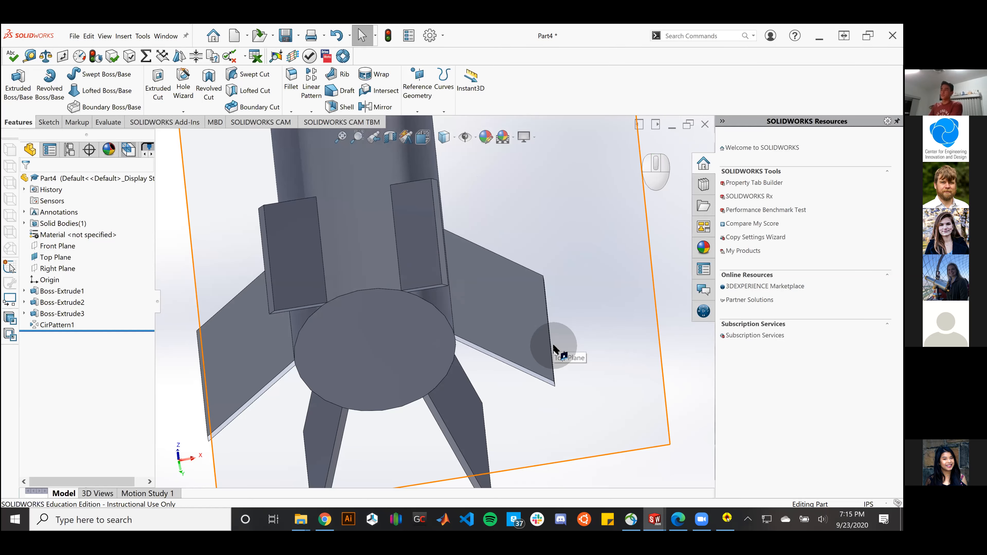
{"action": "scroll", "coordinate": [552, 344], "scroll_direction": "up", "scroll_amount": 2}
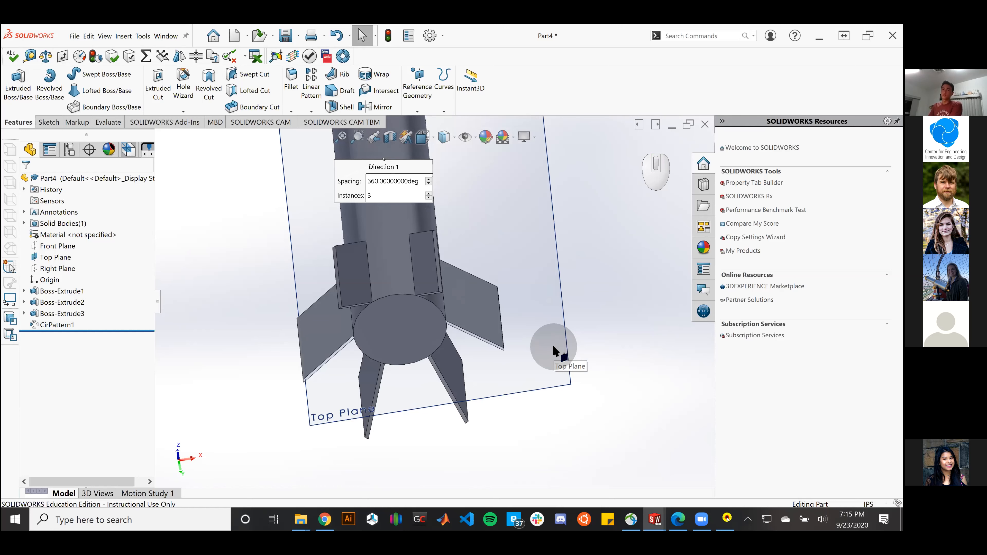
{"action": "scroll", "coordinate": [553, 345], "scroll_direction": "up", "scroll_amount": 2}
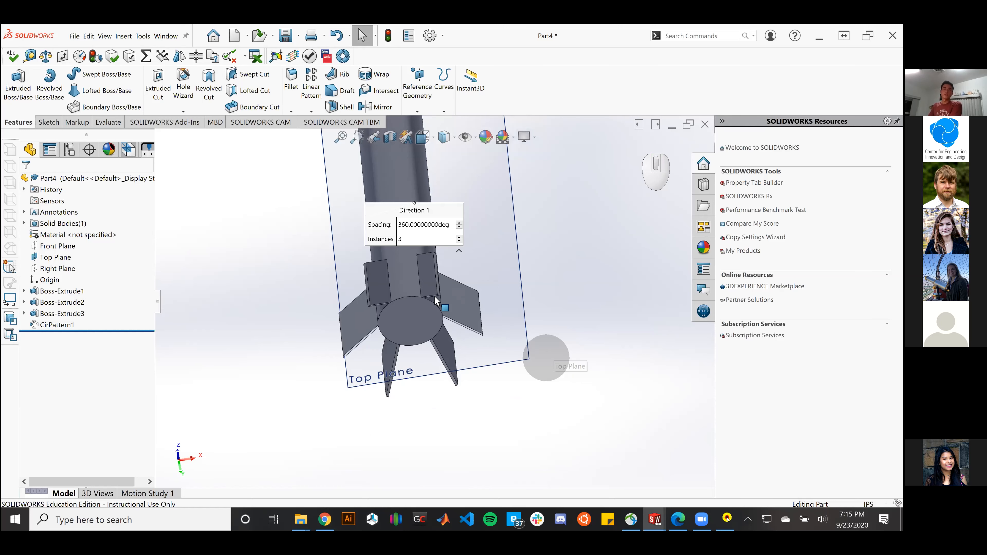
Step: Start a new sketch on the Top Plane and view it face-on at the finned end of the tube
{"action": "left_click", "coordinate": [54, 126]}
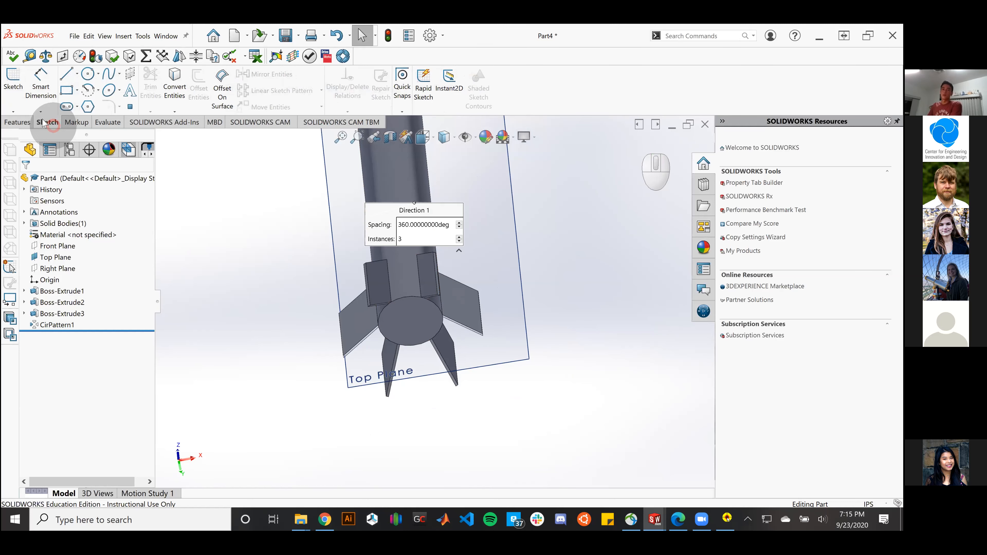
{"action": "left_click", "coordinate": [474, 364]}
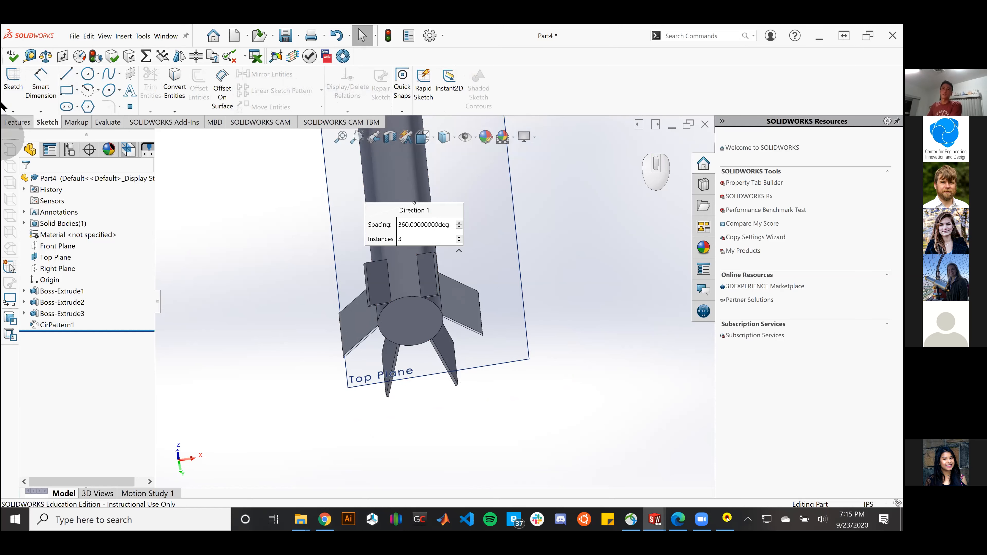
{"action": "left_click", "coordinate": [14, 86]}
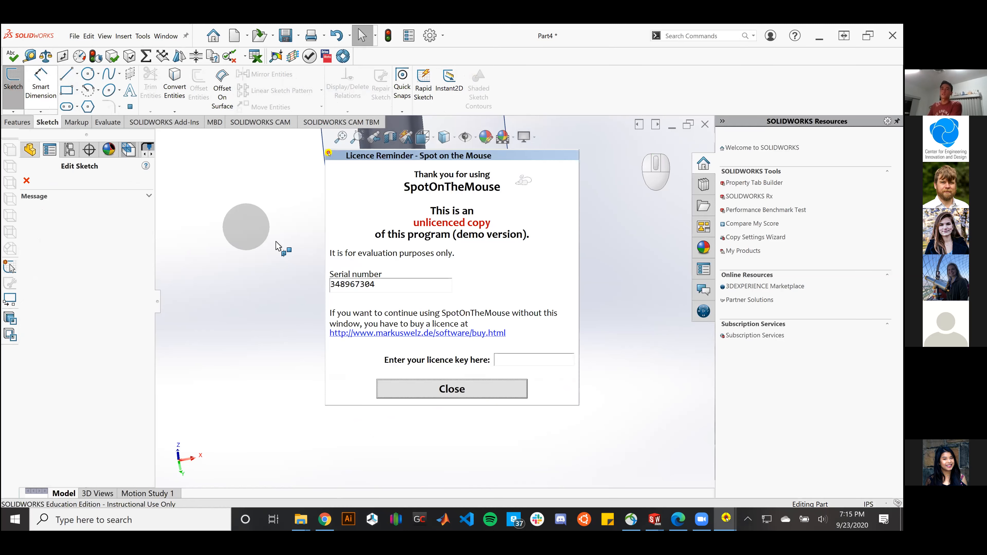
{"action": "left_click", "coordinate": [425, 384]}
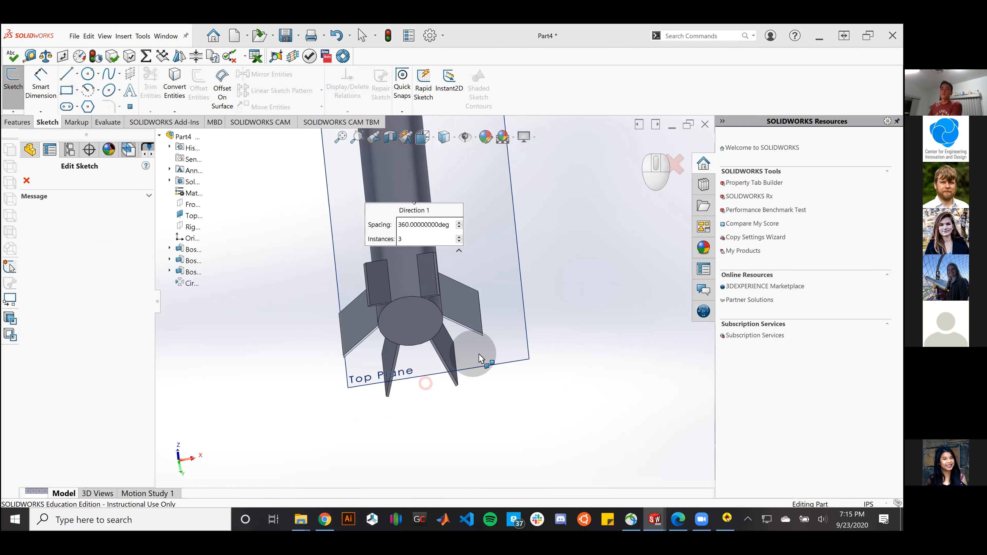
{"action": "left_click", "coordinate": [483, 357]}
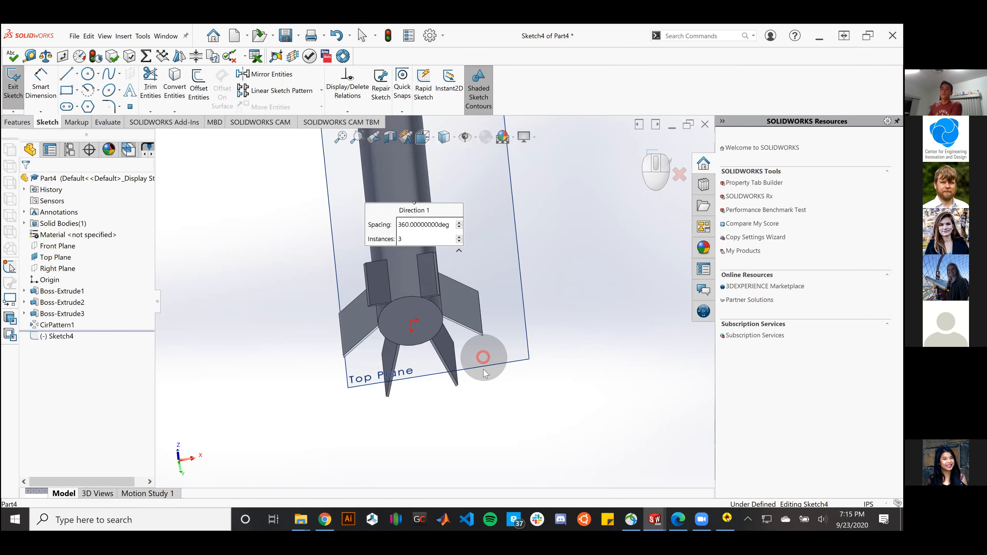
{"action": "left_click", "coordinate": [429, 142]}
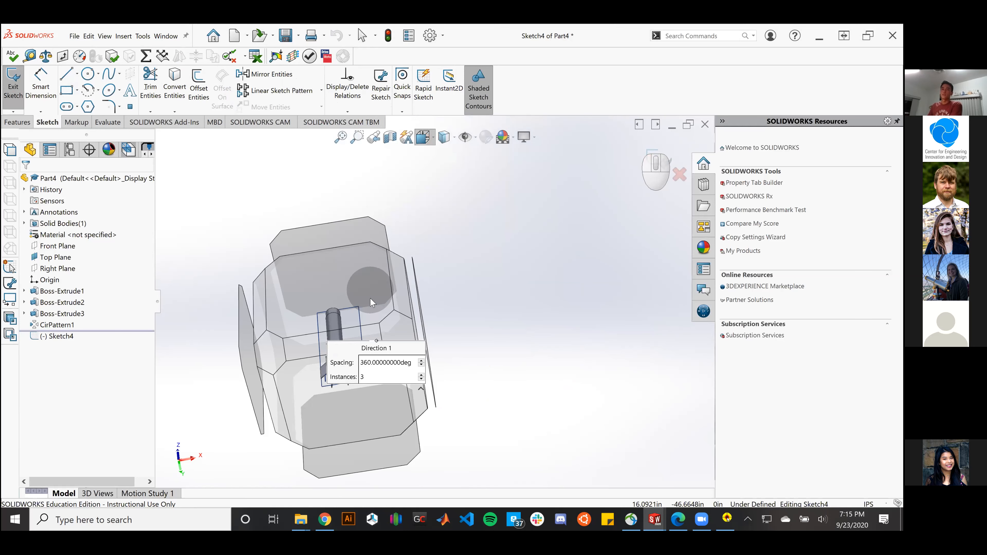
{"action": "left_click", "coordinate": [370, 299]}
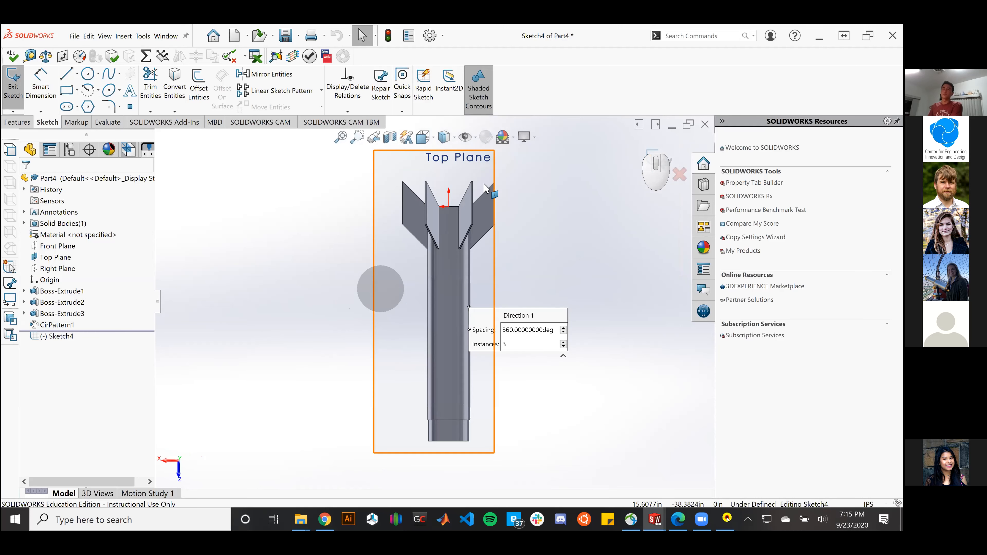
{"action": "scroll", "coordinate": [453, 187], "scroll_direction": "down", "scroll_amount": 5}
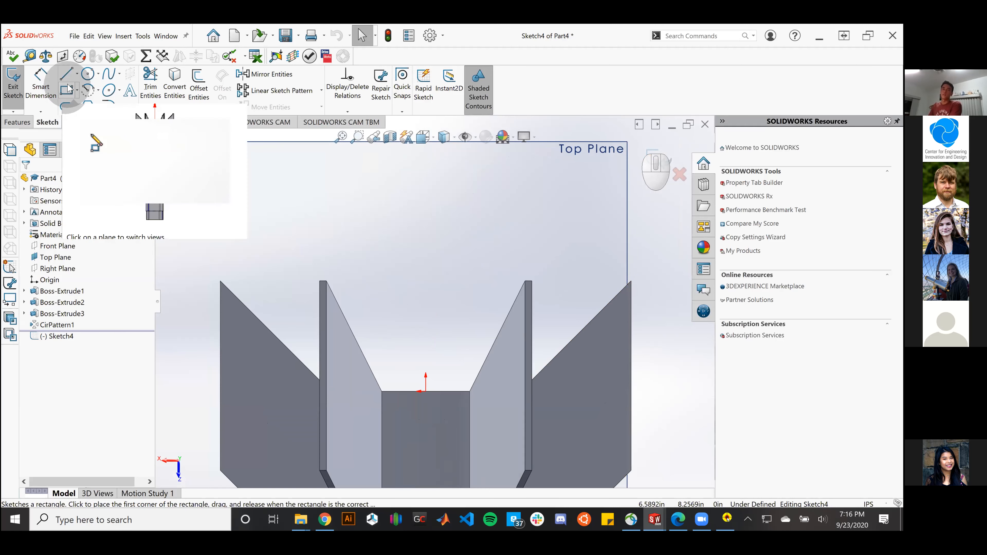
Step: Sketch a closed four-line profile from the origin: about 5.75 in vertical, a horizontal line, about 7.7 in slanted inward, and about 2.78 in back
{"action": "left_click", "coordinate": [66, 73]}
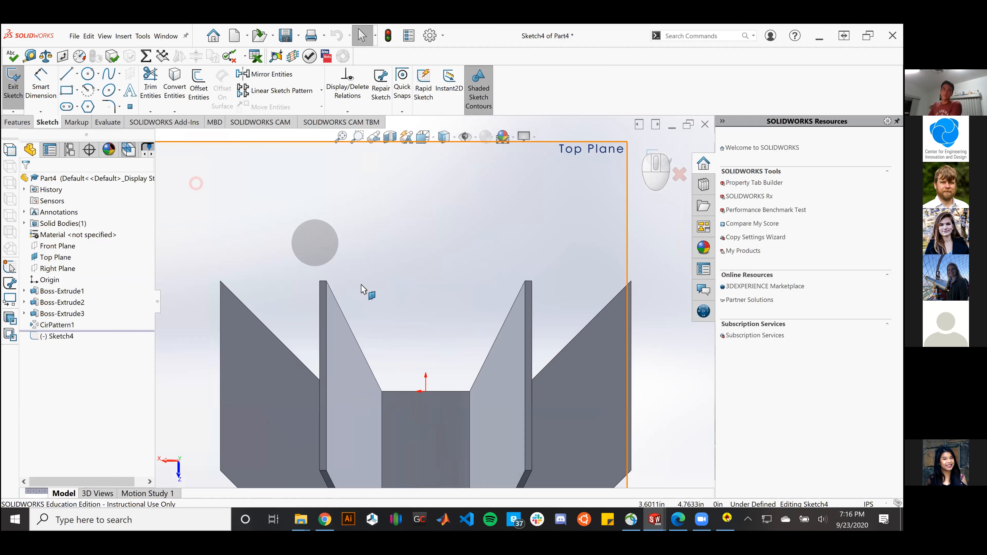
{"action": "left_click", "coordinate": [65, 74]}
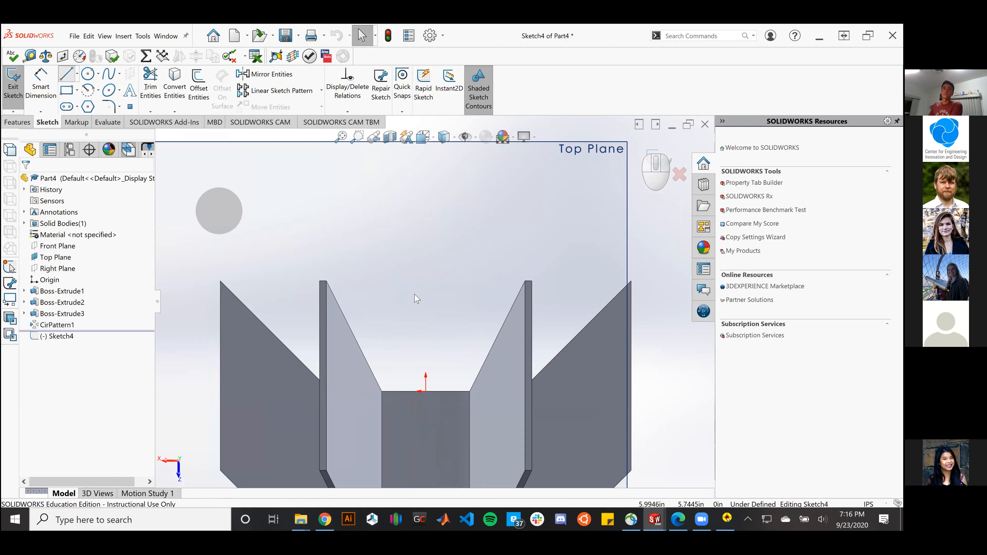
{"action": "left_click", "coordinate": [528, 361]}
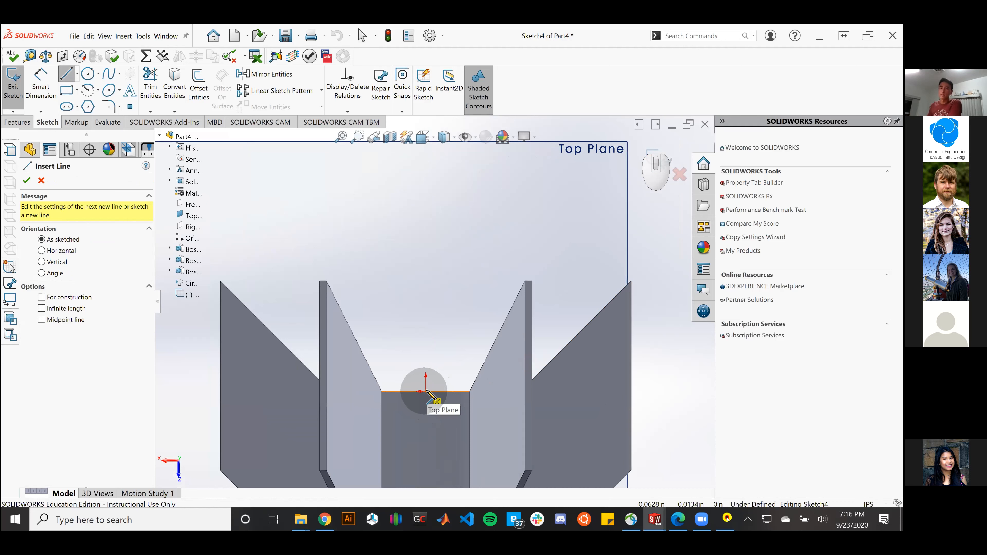
{"action": "left_click", "coordinate": [426, 392]}
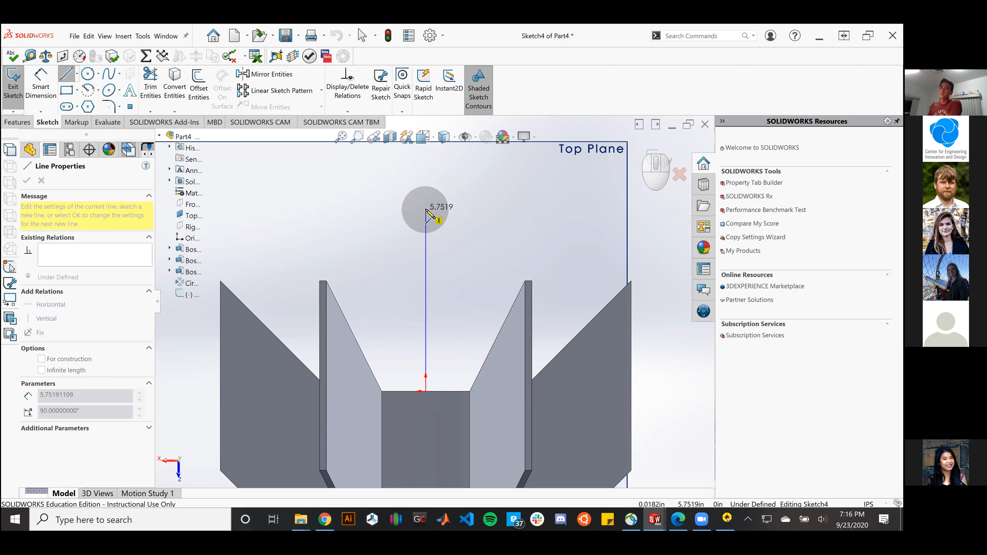
{"action": "left_click", "coordinate": [426, 210]}
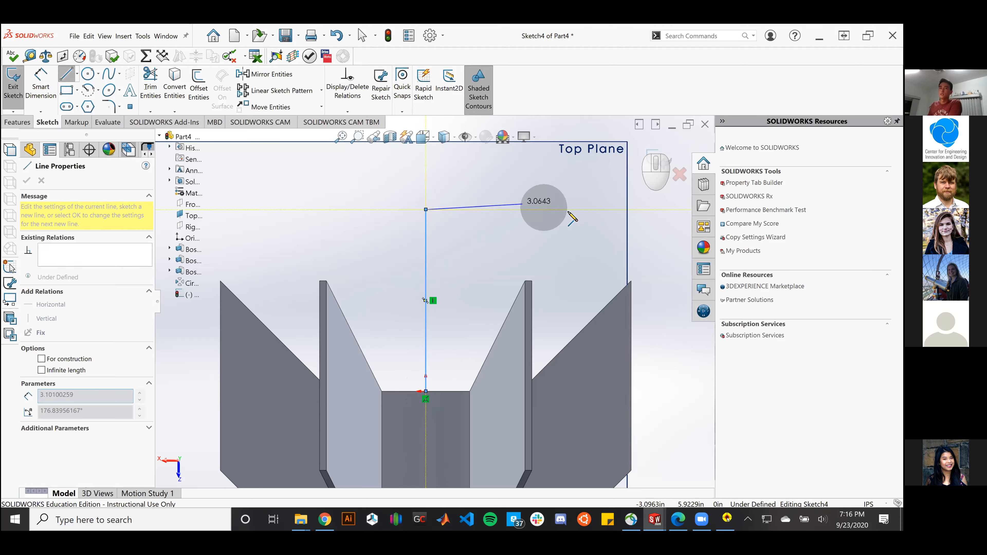
{"action": "left_click", "coordinate": [585, 209]}
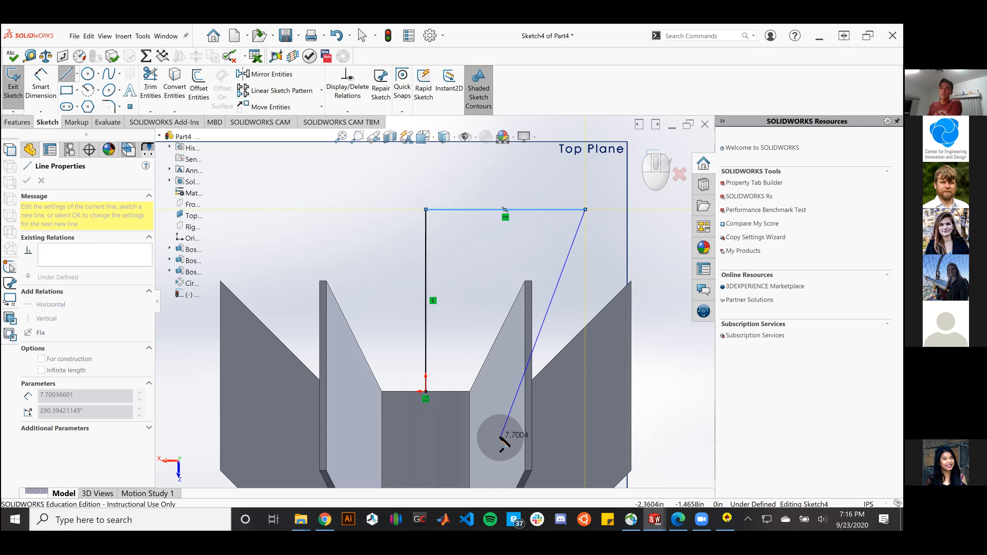
{"action": "left_click", "coordinate": [500, 438]}
{"action": "left_click", "coordinate": [426, 392]}
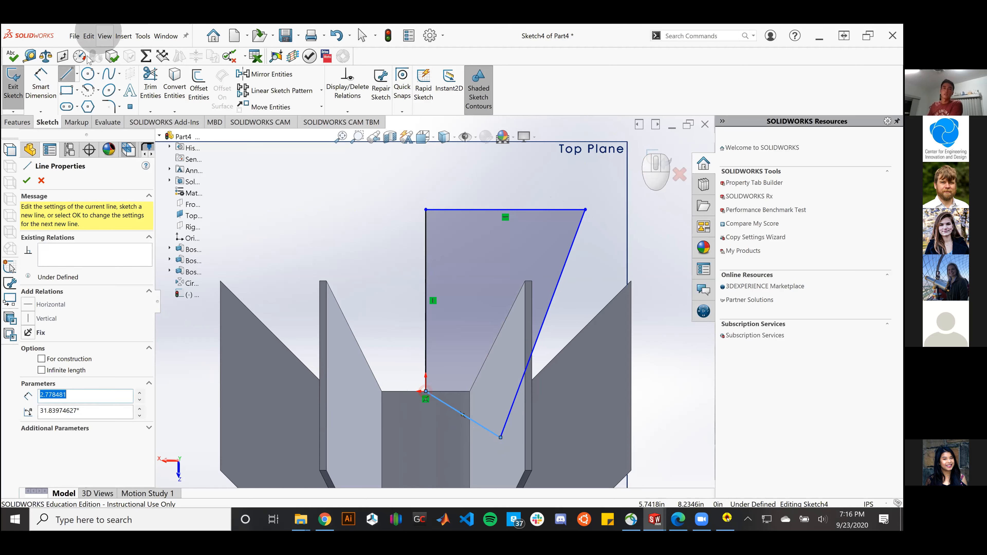
{"action": "left_click", "coordinate": [66, 74]}
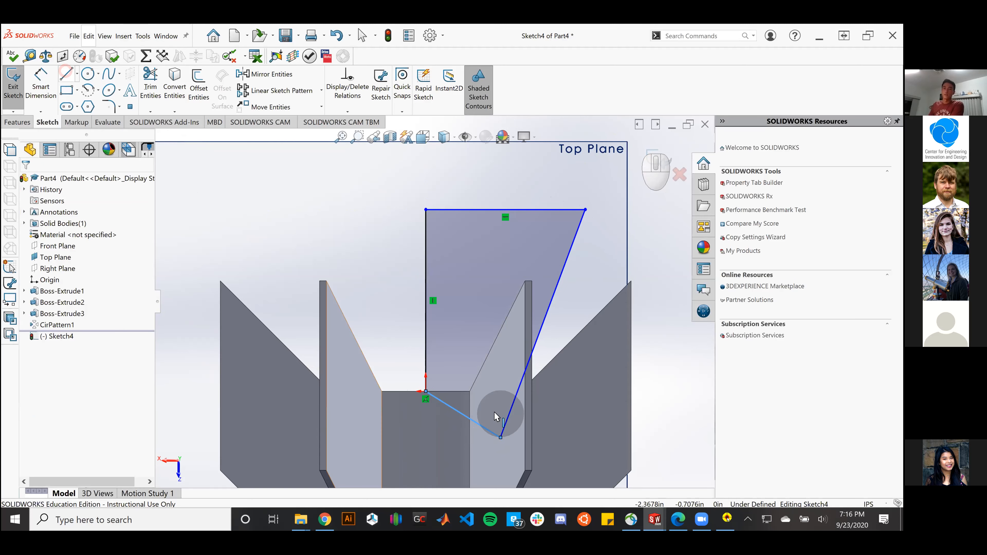
Step: Make the profile's line at the origin horizontal and move the far slanted corner outward to about 4.18 in from the vertical line
{"action": "left_click", "coordinate": [443, 405]}
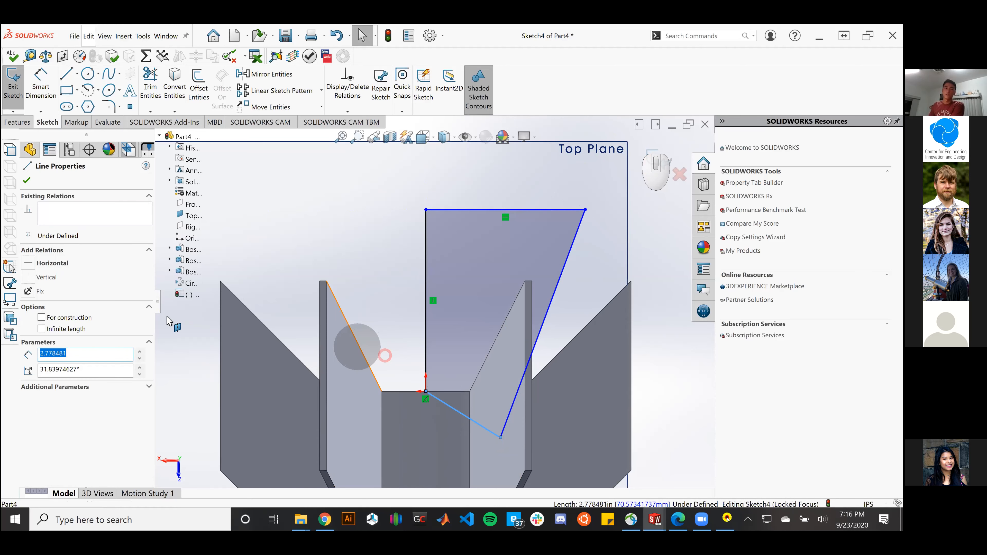
{"action": "left_click", "coordinate": [29, 264]}
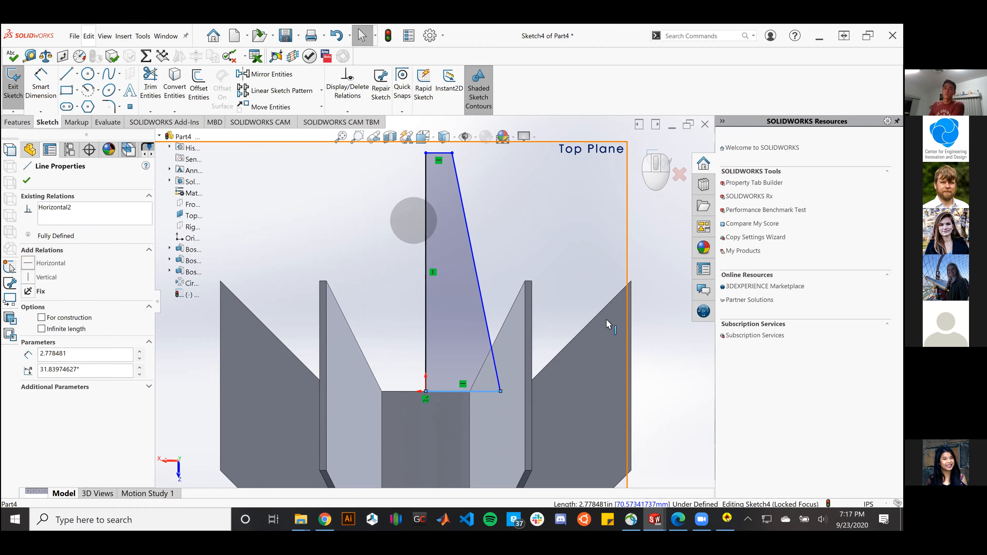
{"action": "left_click", "coordinate": [642, 265]}
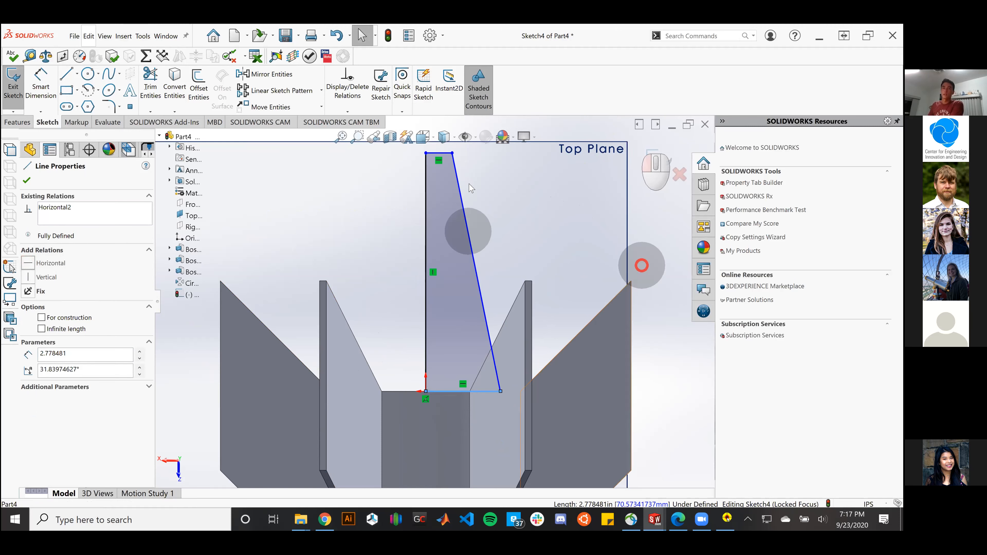
{"action": "left_click", "coordinate": [465, 166]}
{"action": "scroll", "coordinate": [452, 154], "scroll_direction": "up", "scroll_amount": 1}
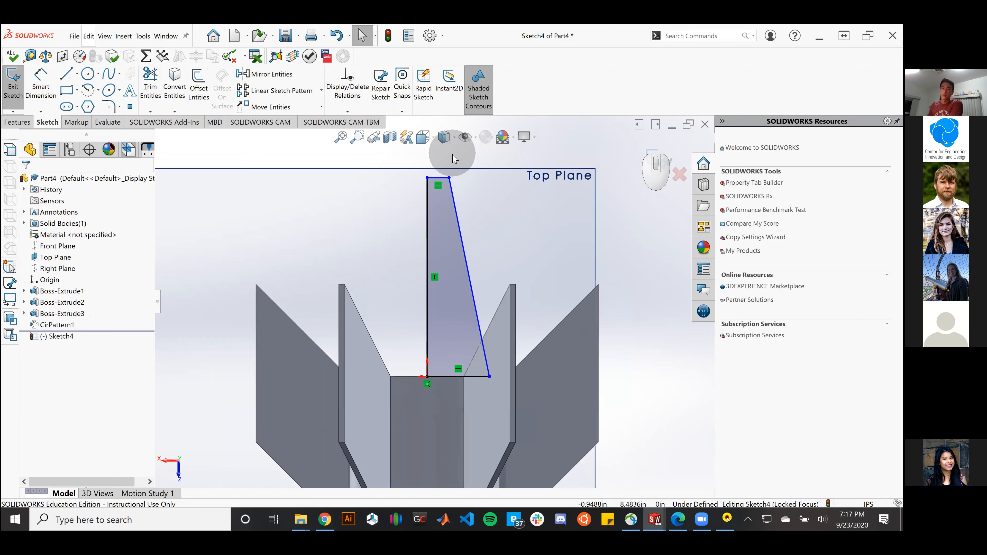
{"action": "left_click_drag", "start_coordinate": [465, 178], "coordinate": [537, 177]}
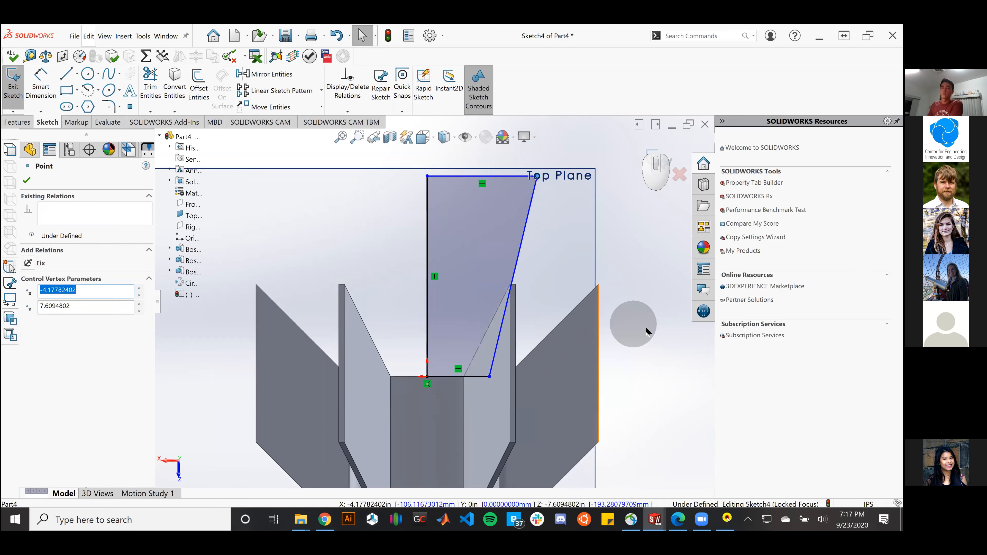
Step: Check the dimensions of the tapered nozzle below the fins in the Bottom Tube Drawing PDF in Edge, and return to SOLIDWORKS
{"action": "mouse_move", "coordinate": [646, 329]}
{"action": "middle_mouse_down"}
{"action": "mouse_move", "coordinate": [653, 364]}
{"action": "mouse_move", "coordinate": [630, 379]}
{"action": "mouse_move", "coordinate": [625, 415]}
{"action": "mouse_move", "coordinate": [647, 396]}
{"action": "mouse_move", "coordinate": [646, 360]}
{"action": "mouse_move", "coordinate": [624, 335]}
{"action": "mouse_move", "coordinate": [620, 307]}
{"action": "mouse_move", "coordinate": [637, 346]}
{"action": "middle_mouse_up"}
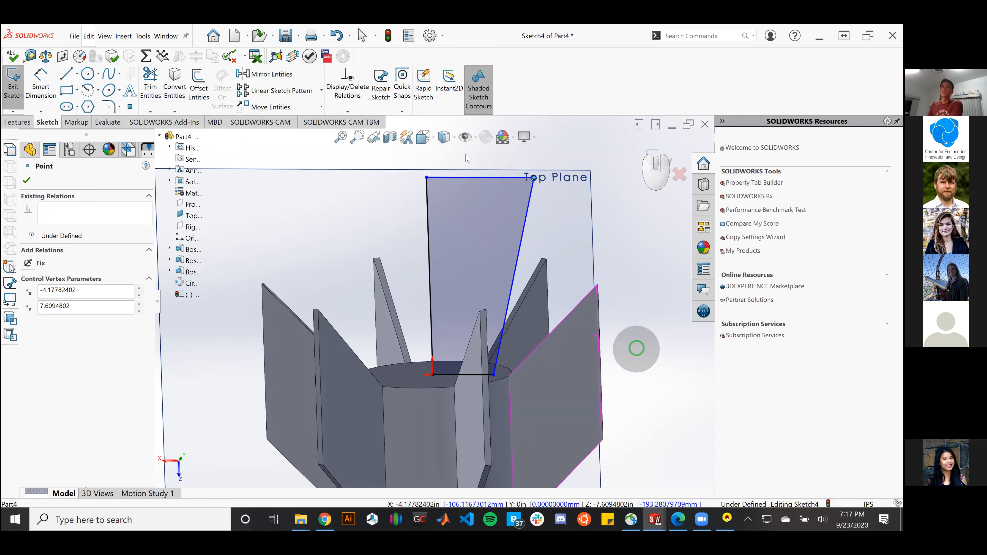
{"action": "left_click", "coordinate": [424, 140]}
{"action": "left_click", "coordinate": [365, 326]}
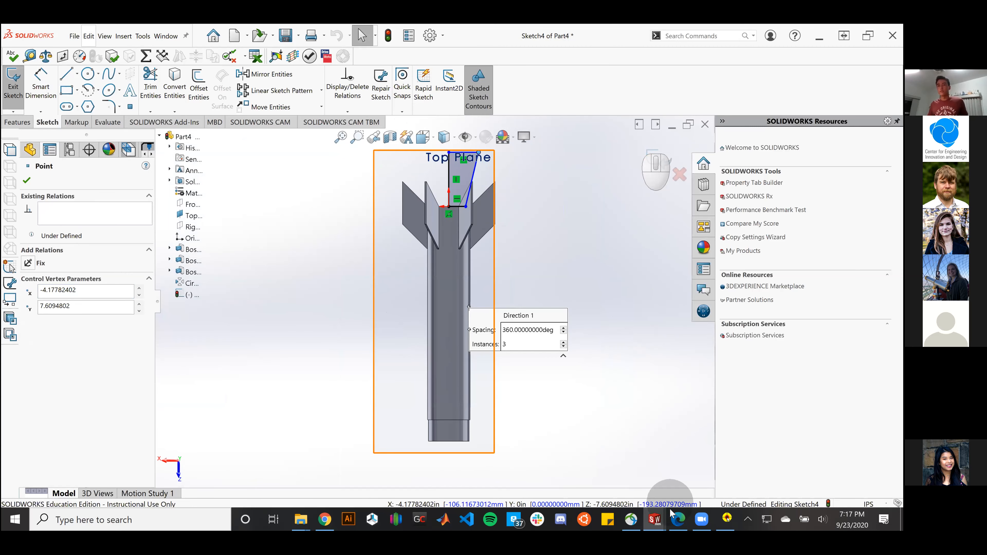
{"action": "left_click", "coordinate": [677, 520]}
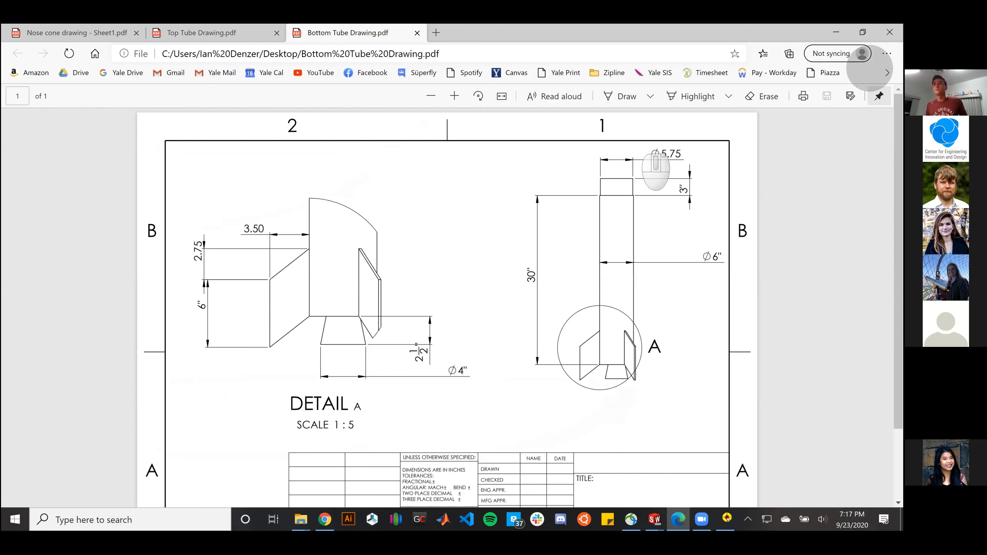
{"action": "left_click", "coordinate": [836, 33]}
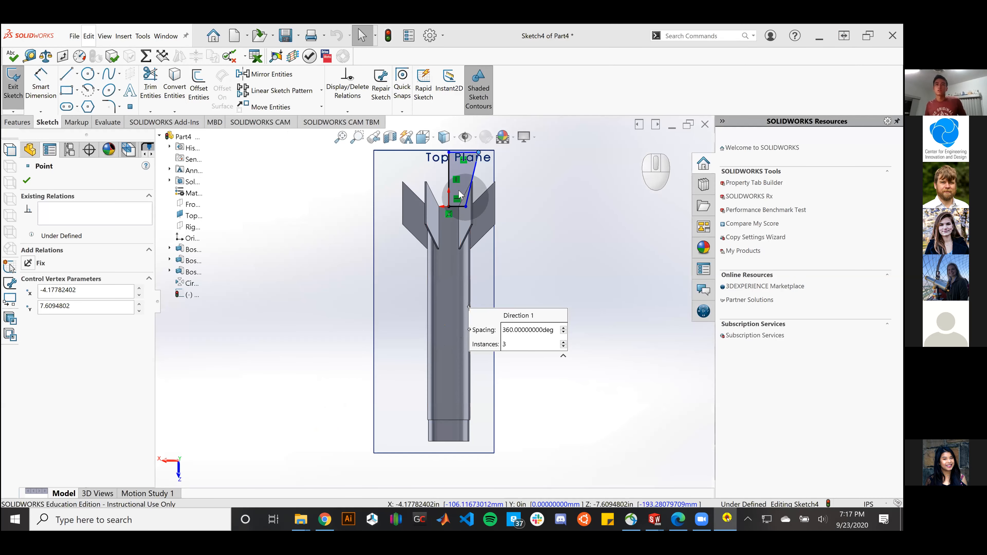
Step: Dimension the distance between the profile's two horizontal lines and set it to 2.5 in
{"action": "scroll", "coordinate": [461, 173], "scroll_direction": "down", "scroll_amount": 1}
{"action": "scroll", "coordinate": [460, 173], "scroll_direction": "down", "scroll_amount": 1}
{"action": "scroll", "coordinate": [448, 301], "scroll_direction": "down", "scroll_amount": 2}
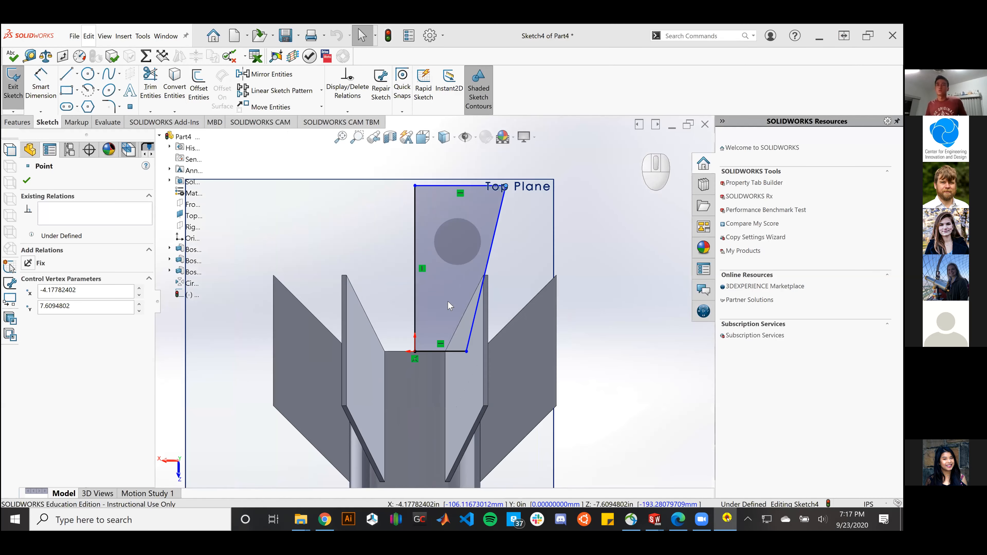
{"action": "scroll", "coordinate": [448, 307], "scroll_direction": "down", "scroll_amount": 1}
{"action": "scroll", "coordinate": [448, 309], "scroll_direction": "up", "scroll_amount": 1}
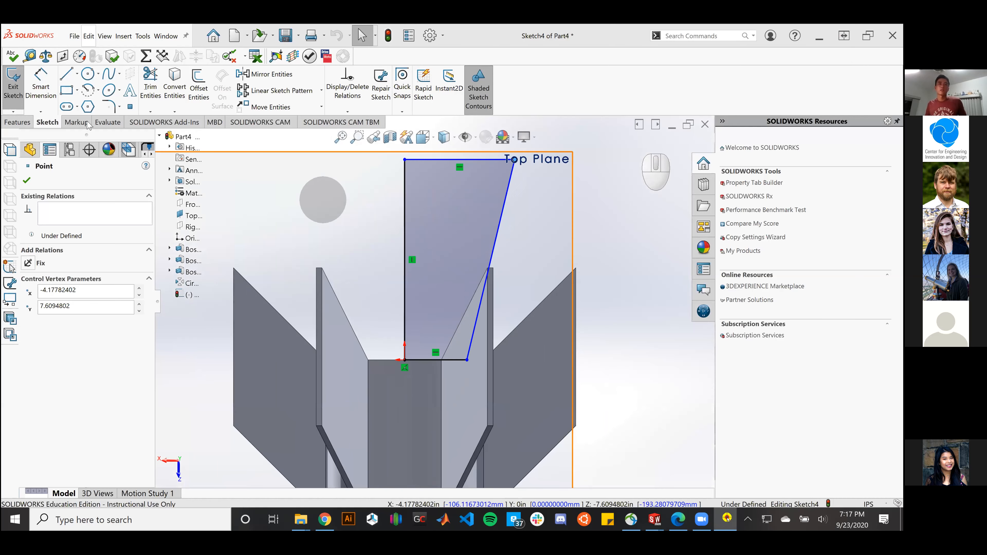
{"action": "left_click", "coordinate": [48, 93]}
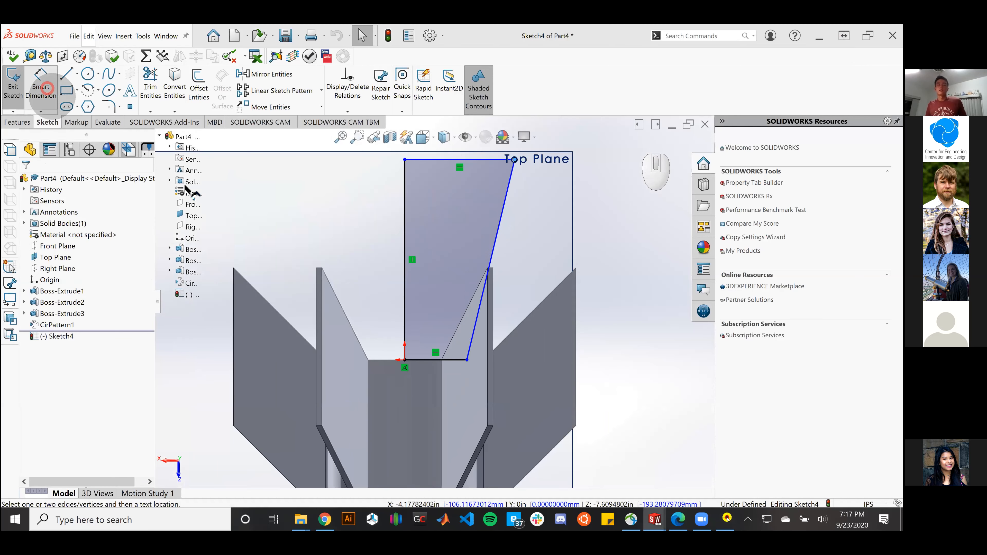
{"action": "left_click", "coordinate": [419, 358]}
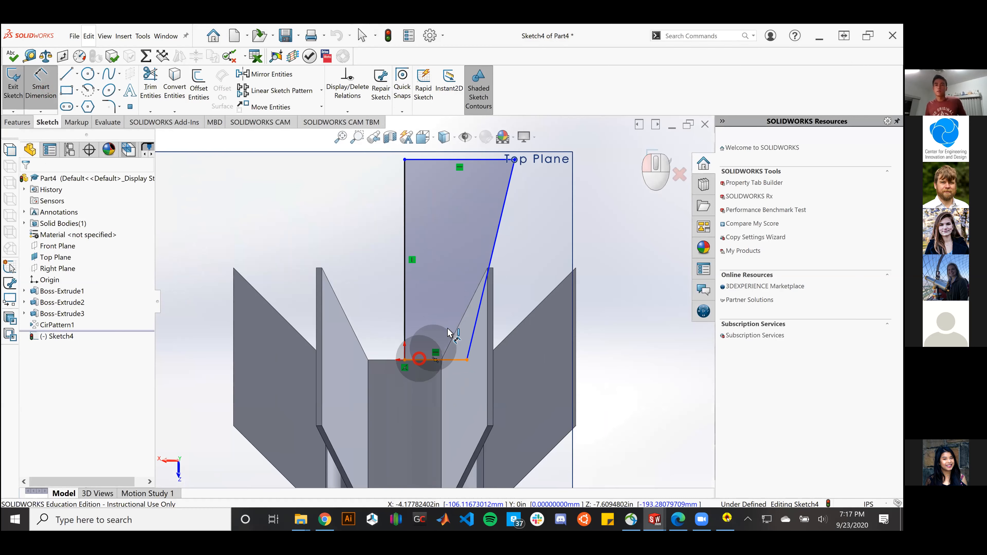
{"action": "left_click", "coordinate": [425, 162]}
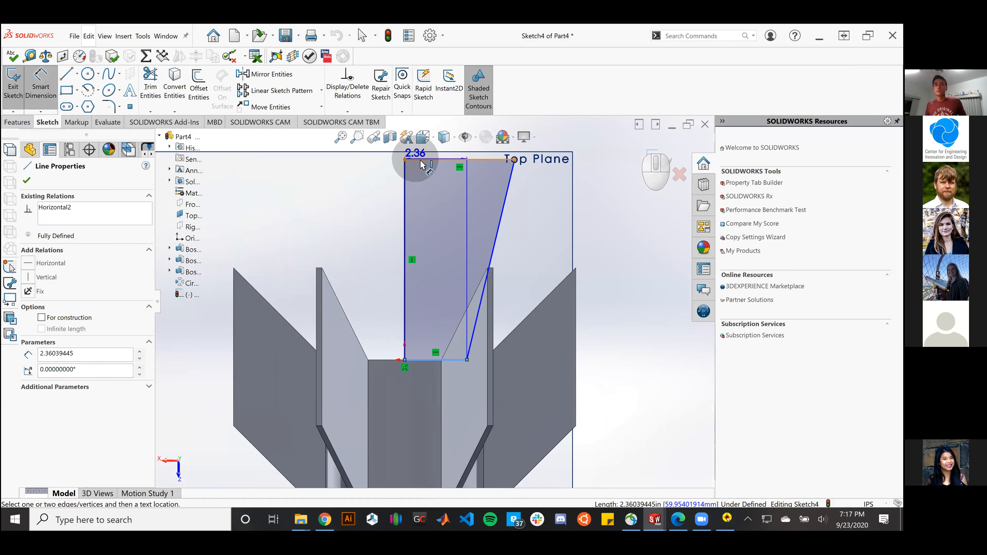
{"action": "left_click", "coordinate": [601, 199]}
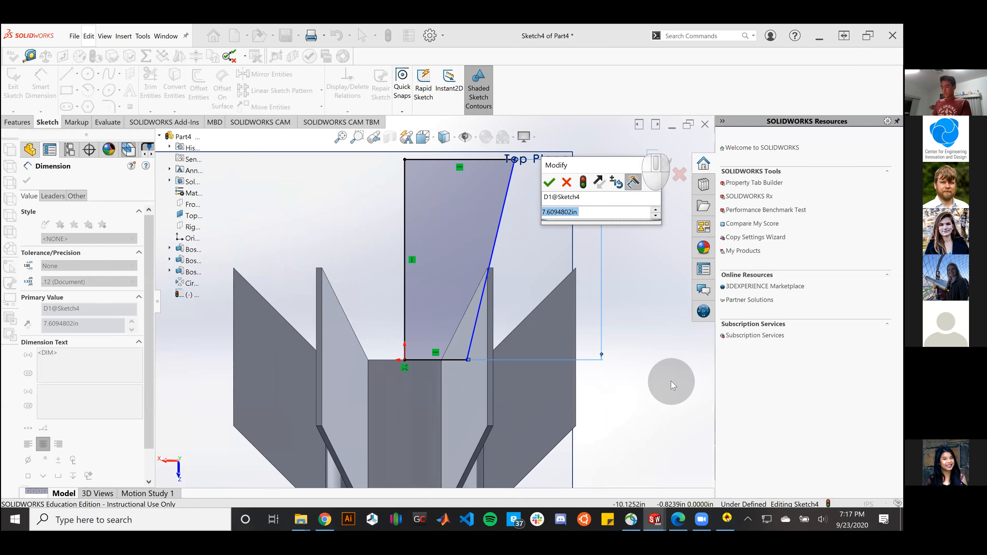
{"action": "type", "text": "2.5"}
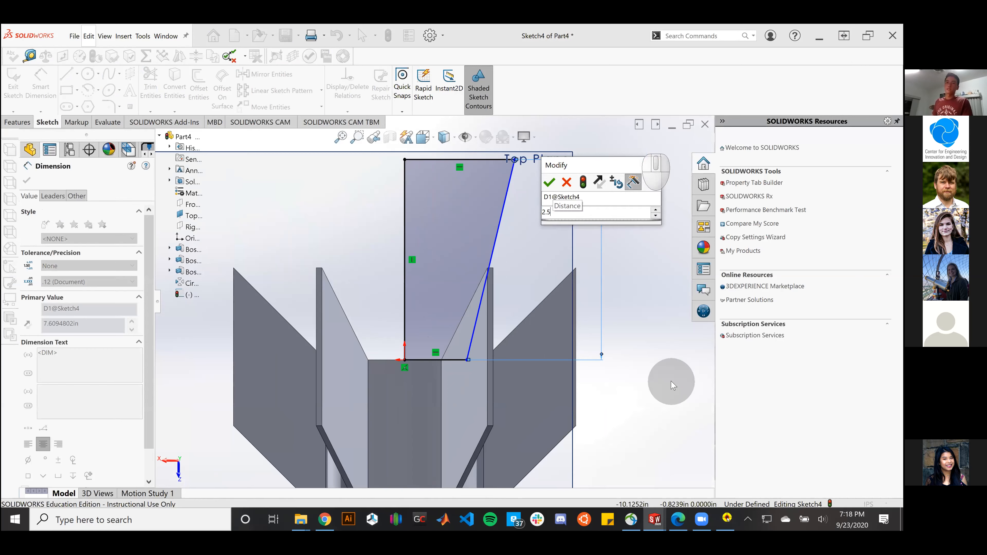
{"action": "key", "text": "Escape"}
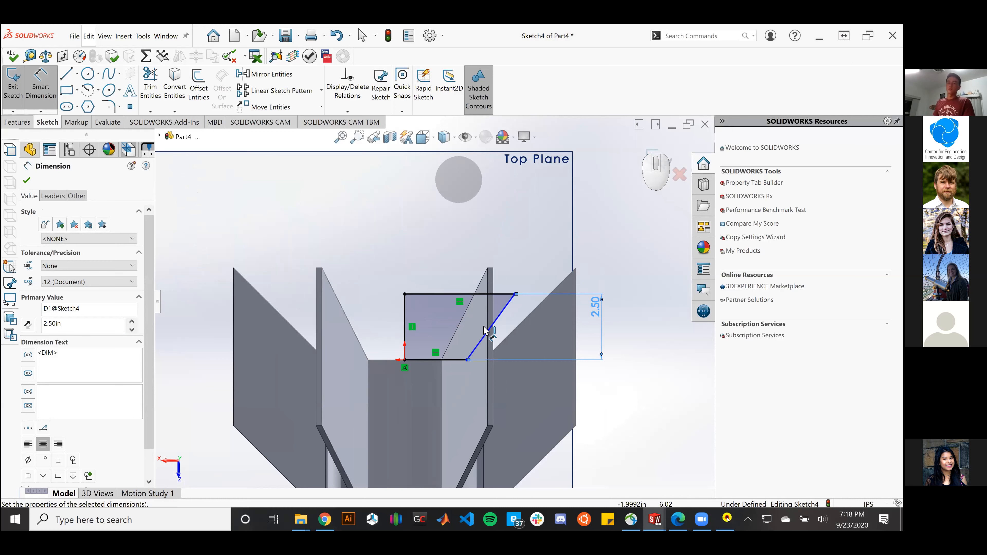
Step: Dimension the far horizontal line of the profile with the equation =4/2, checking the nozzle diameter in the Bottom Tube Drawing PDF
{"action": "left_click", "coordinate": [424, 295]}
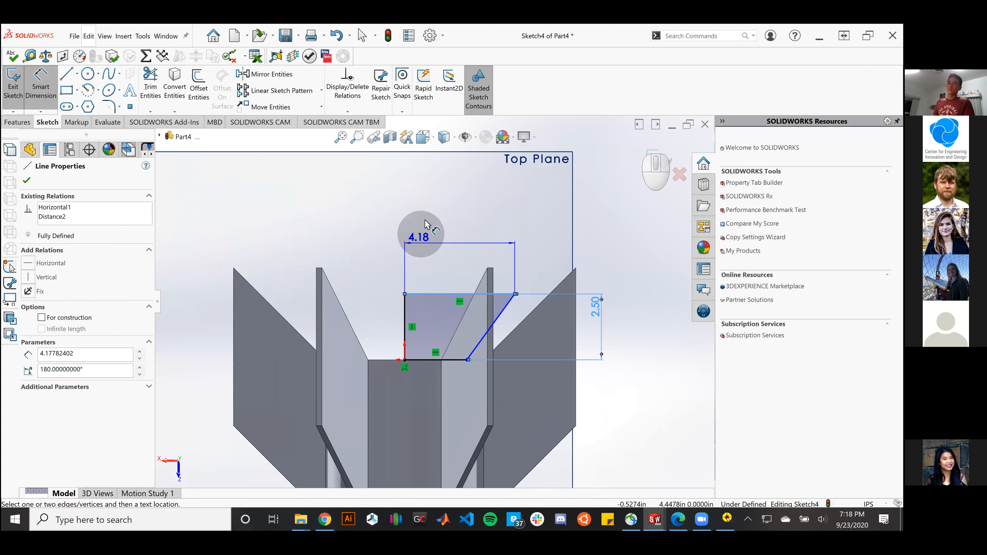
{"action": "left_click", "coordinate": [426, 216]}
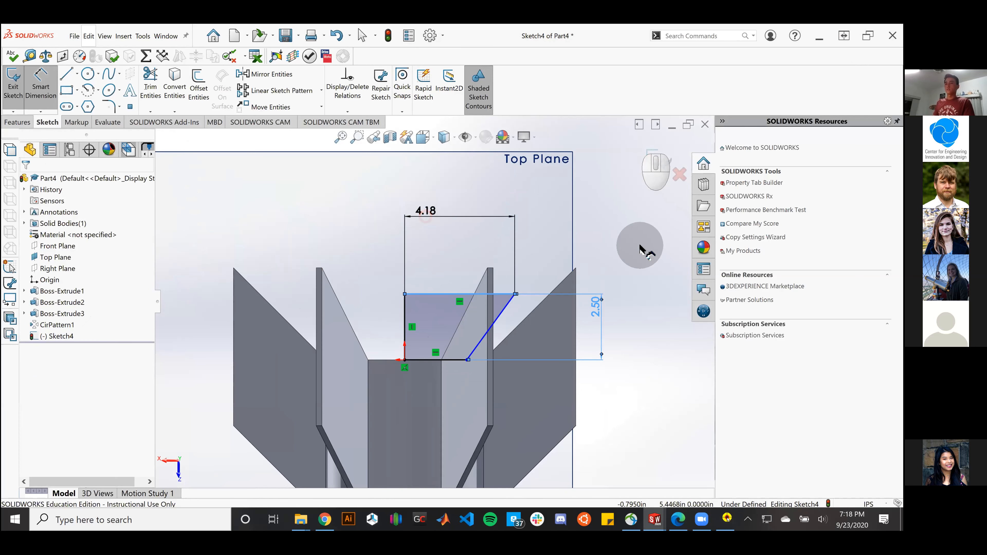
{"action": "left_click", "coordinate": [678, 520]}
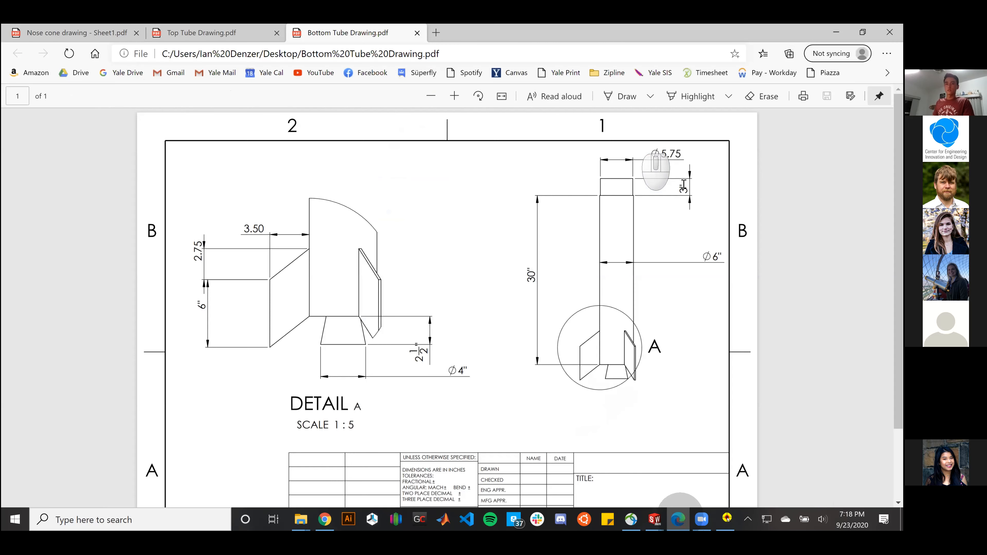
{"action": "left_click", "coordinate": [837, 33]}
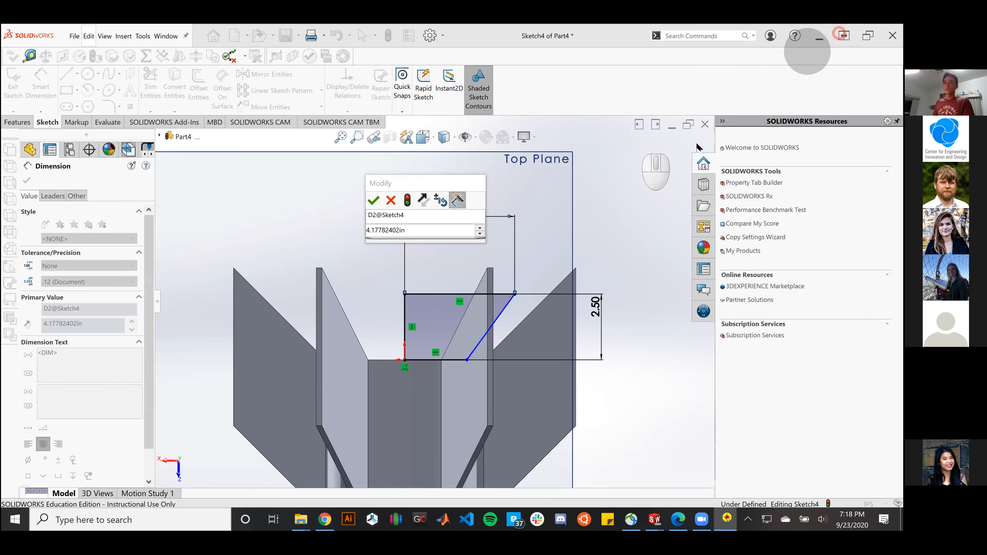
{"action": "left_click", "coordinate": [409, 232]}
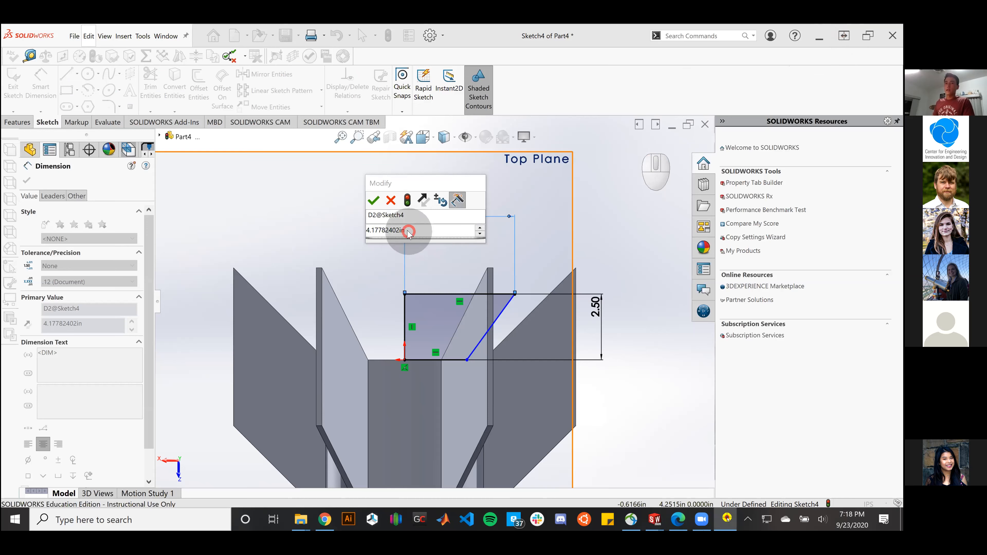
{"action": "double_click", "coordinate": [400, 230]}
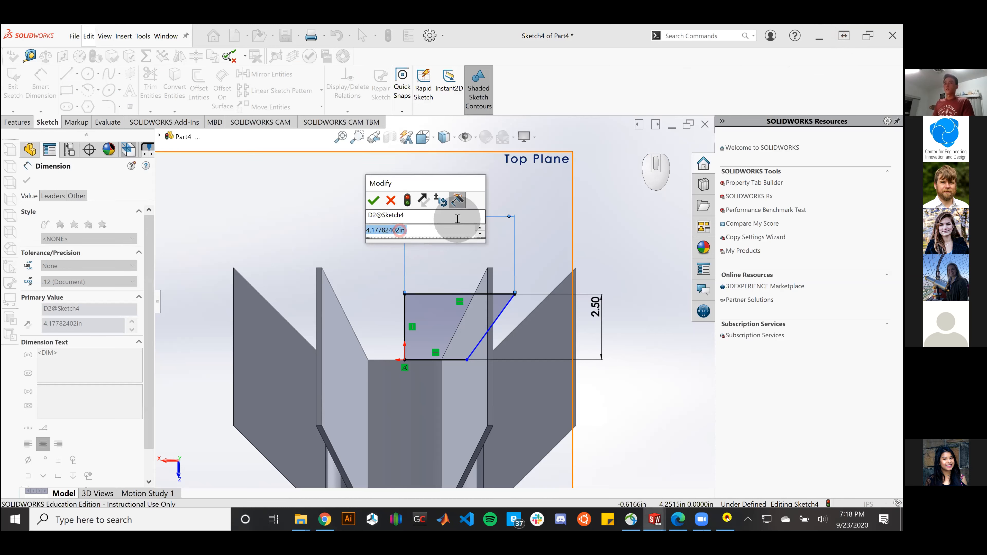
{"action": "type", "text": "=4/2"}
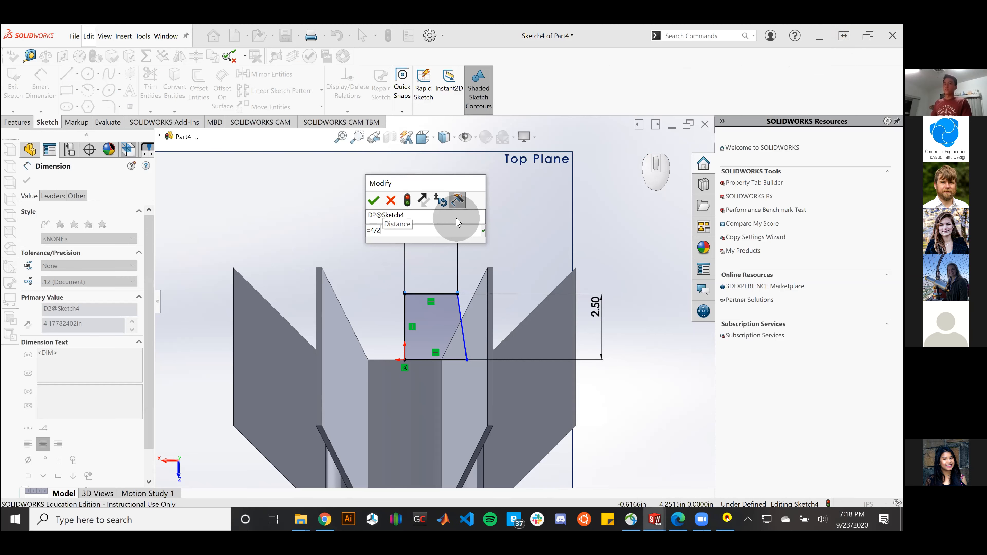
{"action": "left_click", "coordinate": [373, 202]}
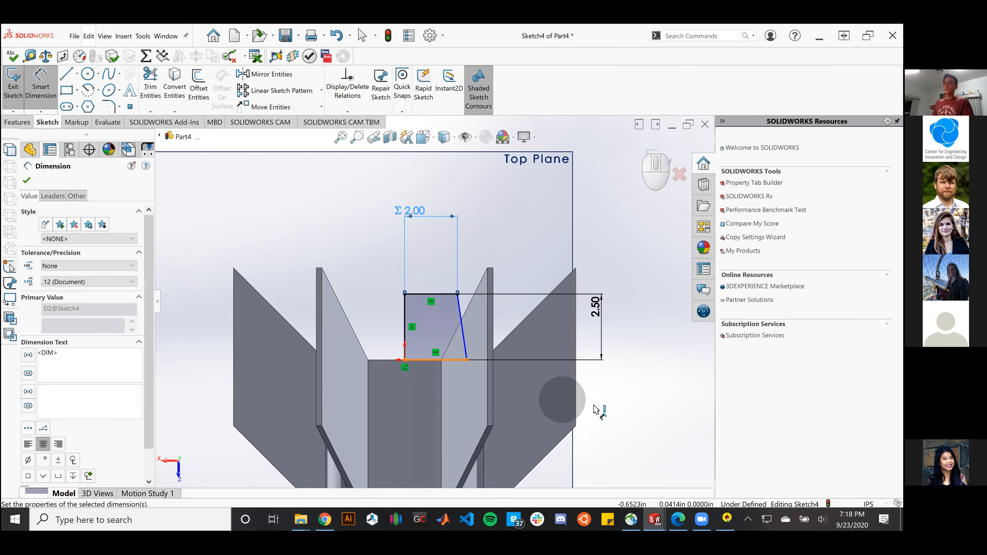
Step: Dimension the profile's horizontal line at the origin with the equation =3/2
{"action": "left_click", "coordinate": [623, 415]}
{"action": "left_click", "coordinate": [482, 402]}
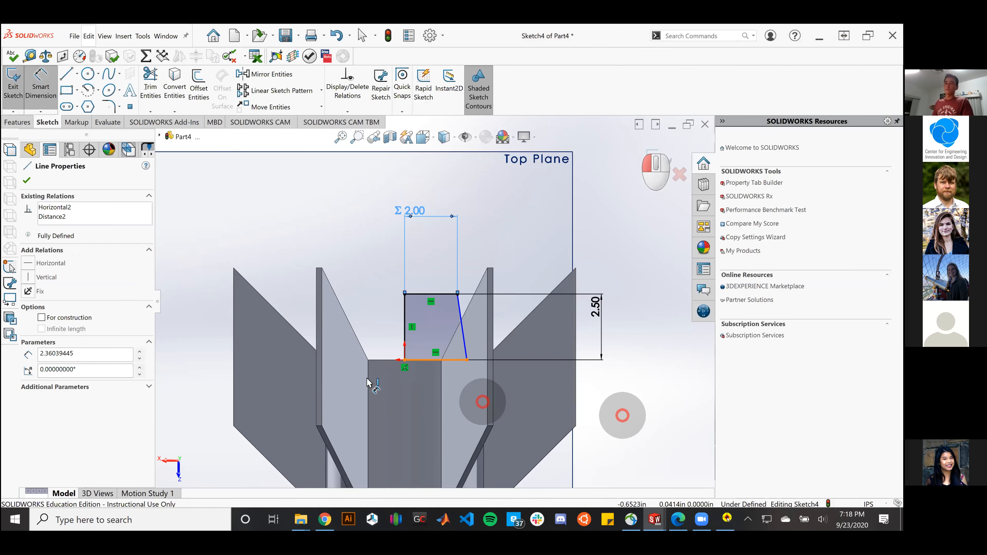
{"action": "left_click", "coordinate": [323, 427]}
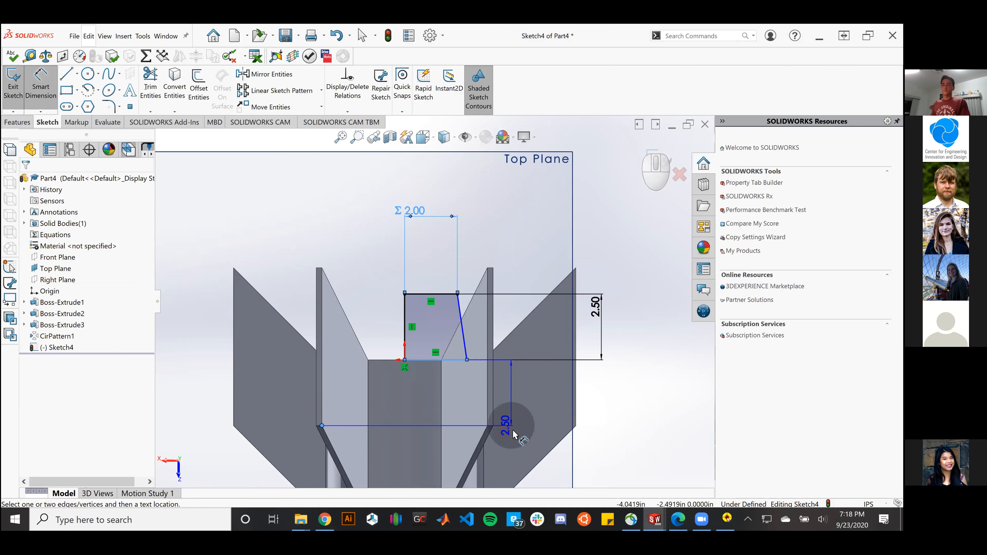
{"action": "left_click", "coordinate": [414, 425]}
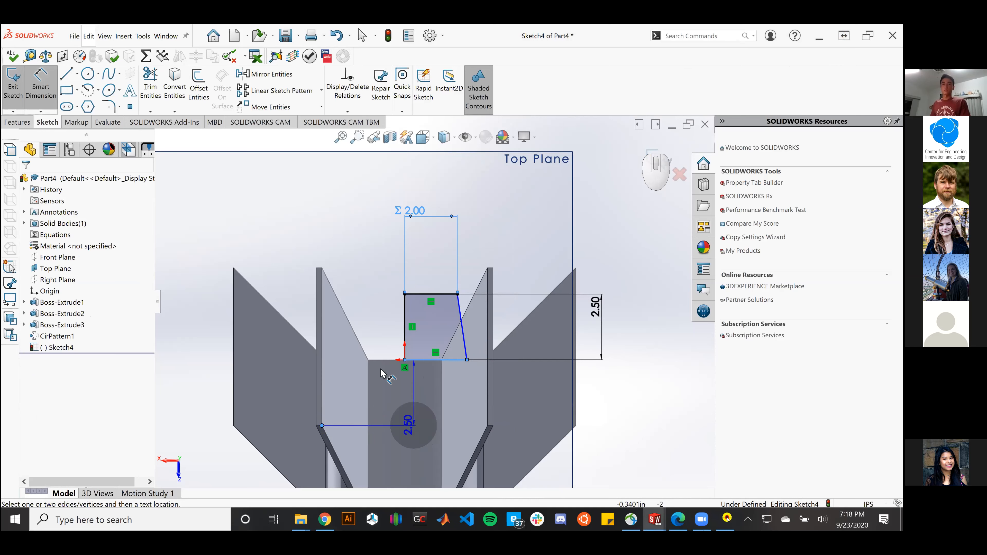
{"action": "left_click", "coordinate": [413, 361]}
{"action": "left_click", "coordinate": [434, 431]}
{"action": "left_click", "coordinate": [601, 434]}
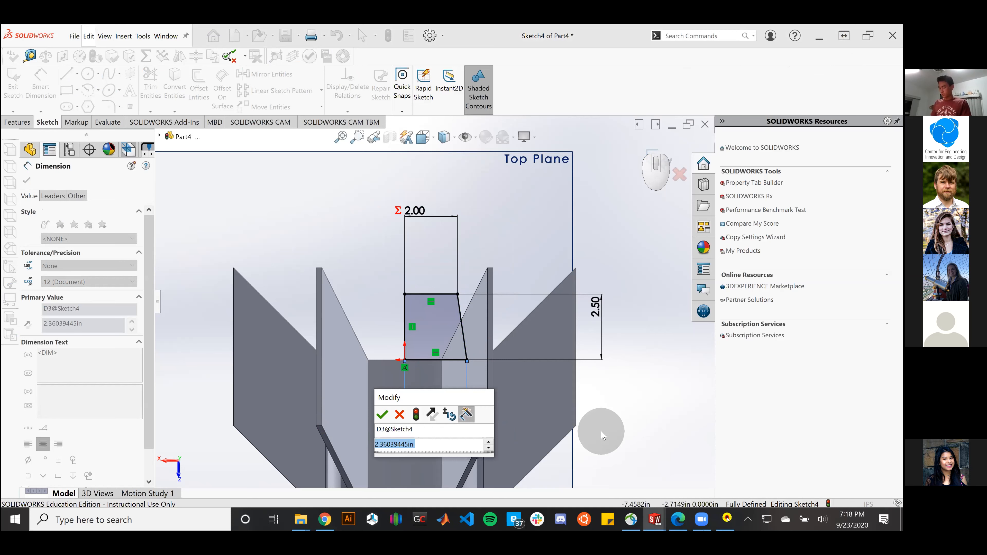
{"action": "type", "text": "=3/2"}
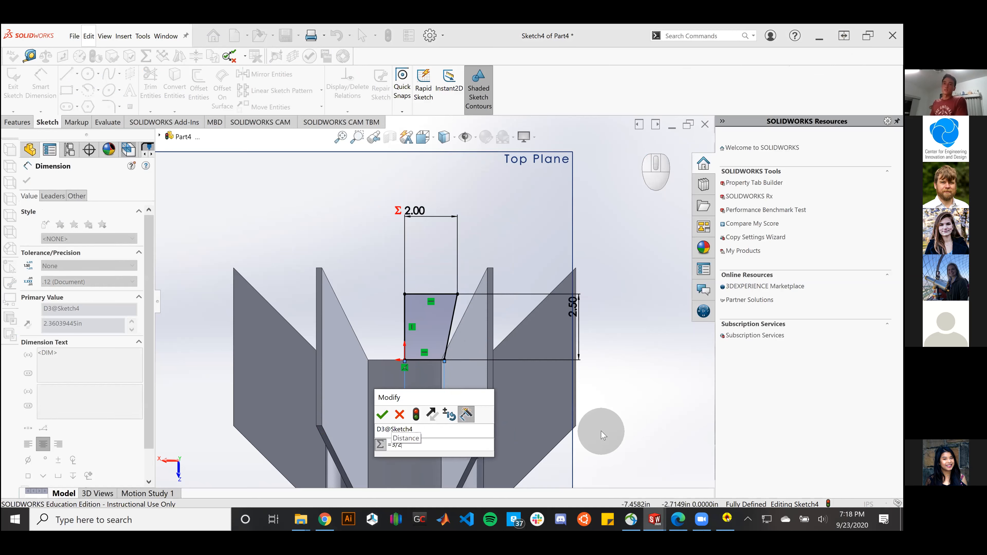
{"action": "left_click", "coordinate": [386, 416]}
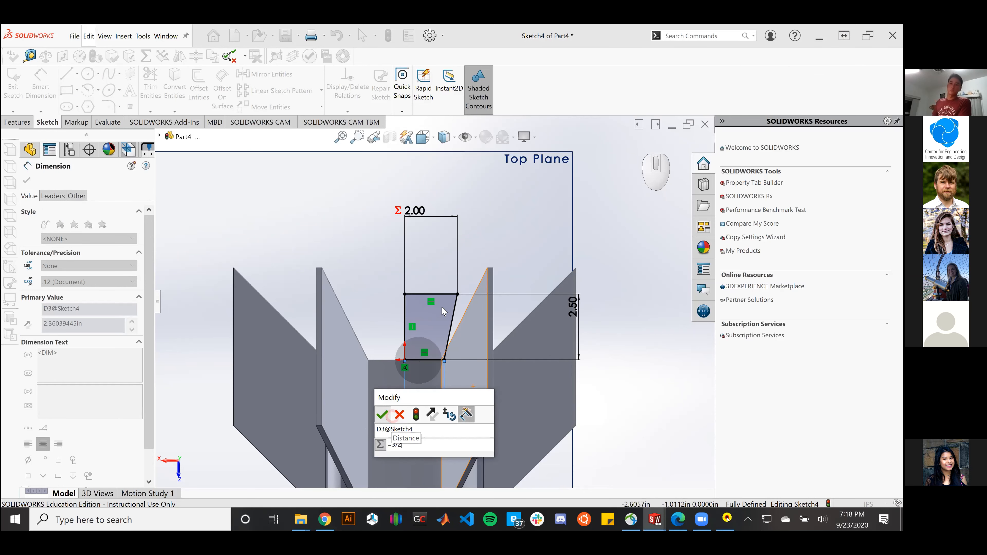
{"action": "left_click", "coordinate": [425, 315]}
{"action": "left_click", "coordinate": [451, 331]}
{"action": "left_click", "coordinate": [434, 330]}
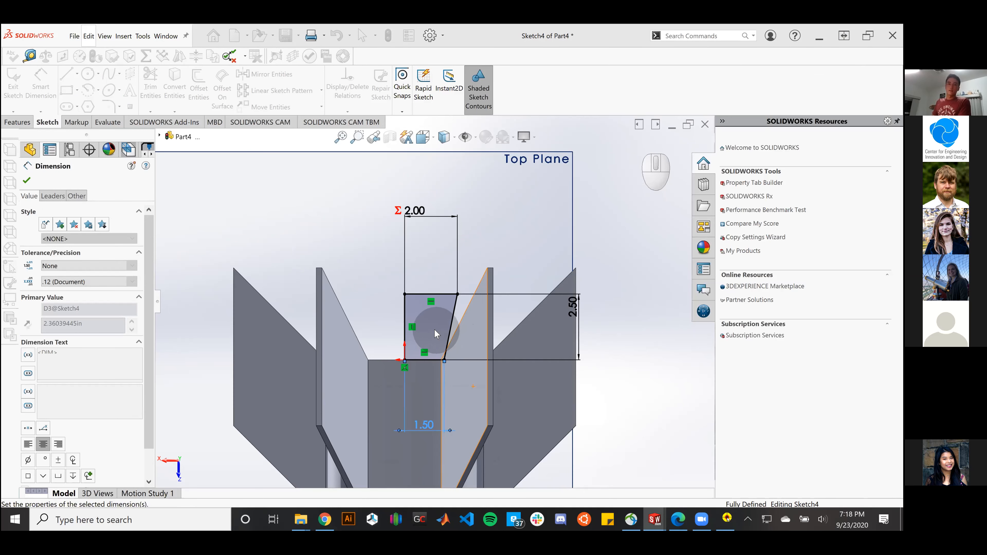
{"action": "left_click", "coordinate": [588, 392]}
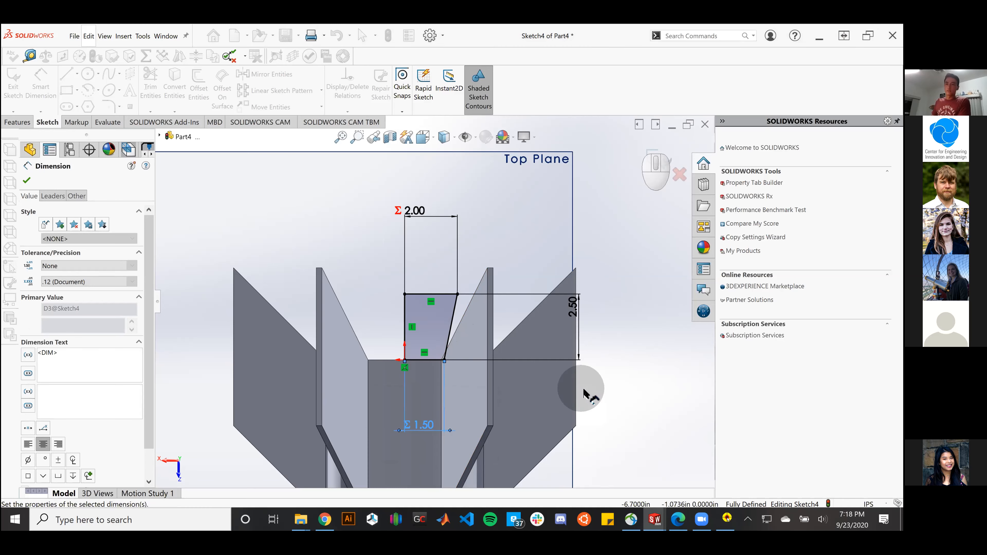
Step: Exit the fully dimensioned nozzle profile sketch with the finned tube end viewed at an angle
{"action": "mouse_move", "coordinate": [592, 407]}
{"action": "middle_mouse_down"}
{"action": "mouse_move", "coordinate": [599, 420]}
{"action": "mouse_move", "coordinate": [582, 458]}
{"action": "middle_mouse_up"}
{"action": "left_click", "coordinate": [4, 77]}
{"action": "left_click", "coordinate": [8, 86]}
{"action": "left_click", "coordinate": [219, 213]}
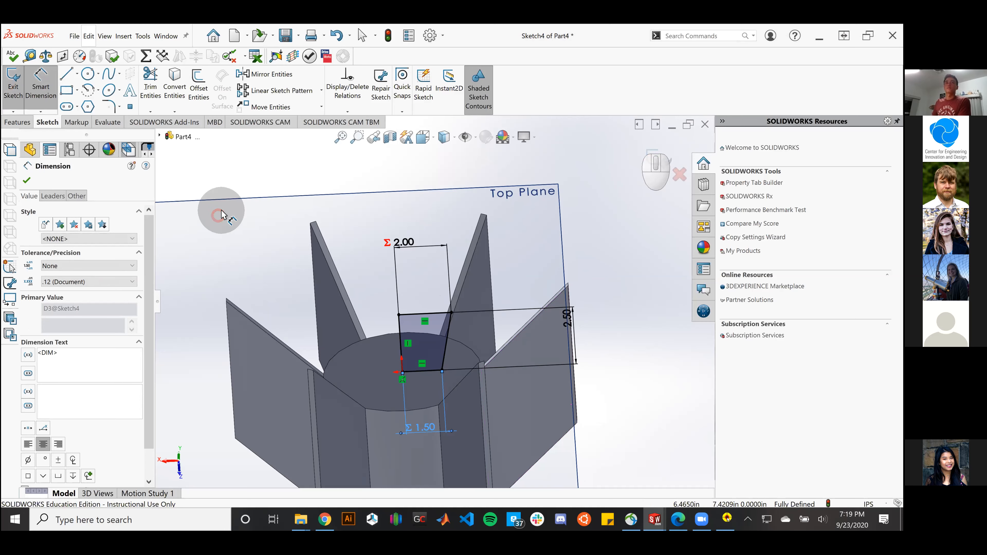
{"action": "left_click", "coordinate": [14, 93]}
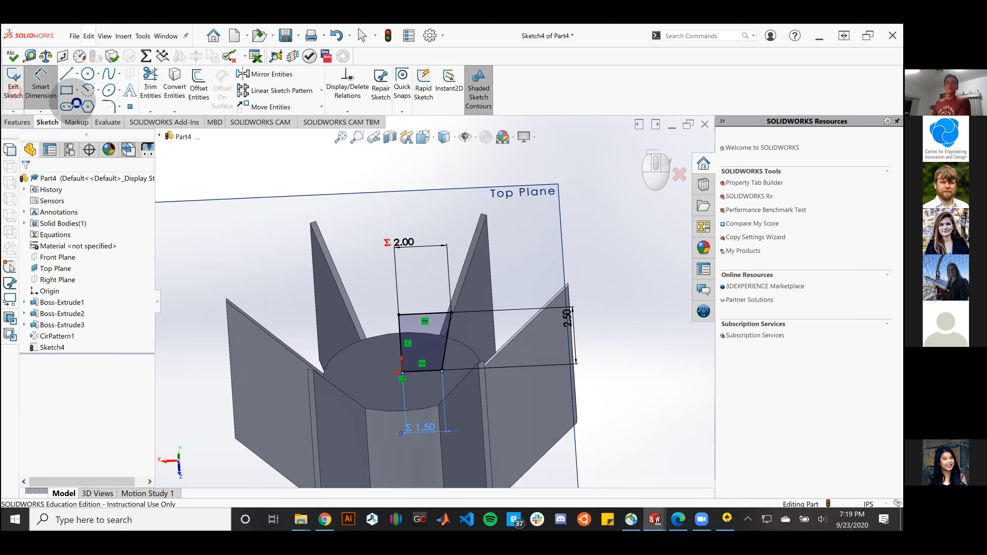
Step: Revolve the nozzle profile sketch 360 degrees about its centre line through the origin, merged with the finned tube end
{"action": "mouse_move", "coordinate": [425, 394]}
{"action": "middle_mouse_down"}
{"action": "mouse_move", "coordinate": [418, 363]}
{"action": "mouse_move", "coordinate": [460, 322]}
{"action": "mouse_move", "coordinate": [479, 331]}
{"action": "mouse_move", "coordinate": [490, 368]}
{"action": "mouse_move", "coordinate": [591, 364]}
{"action": "middle_mouse_up"}
{"action": "left_click", "coordinate": [643, 300]}
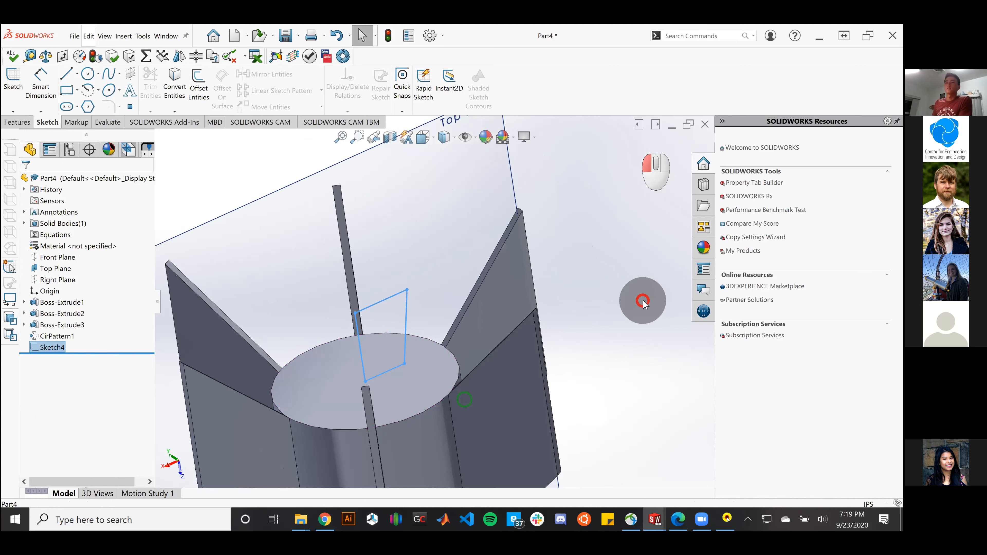
{"action": "middle_click_drag", "start_coordinate": [571, 317], "coordinate": [589, 318]}
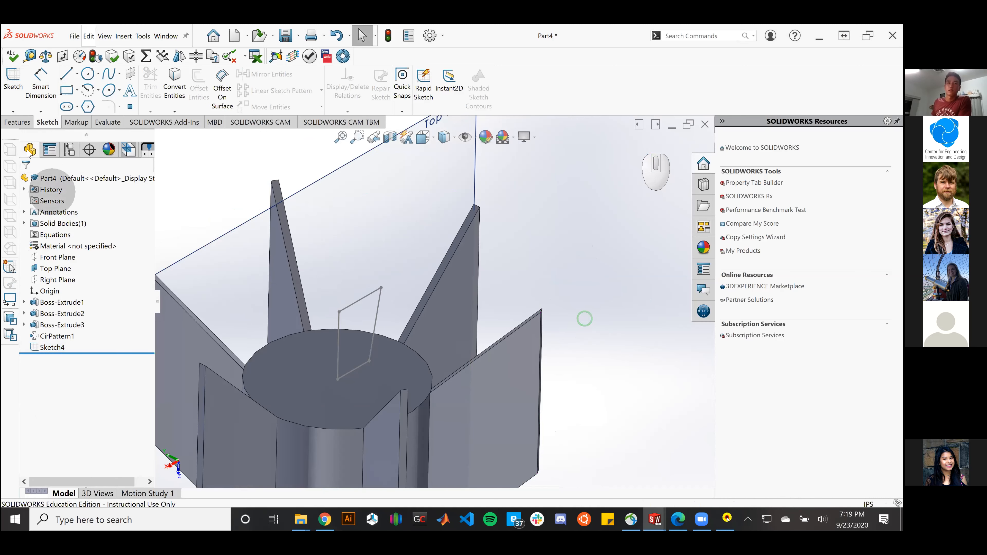
{"action": "left_click", "coordinate": [17, 123]}
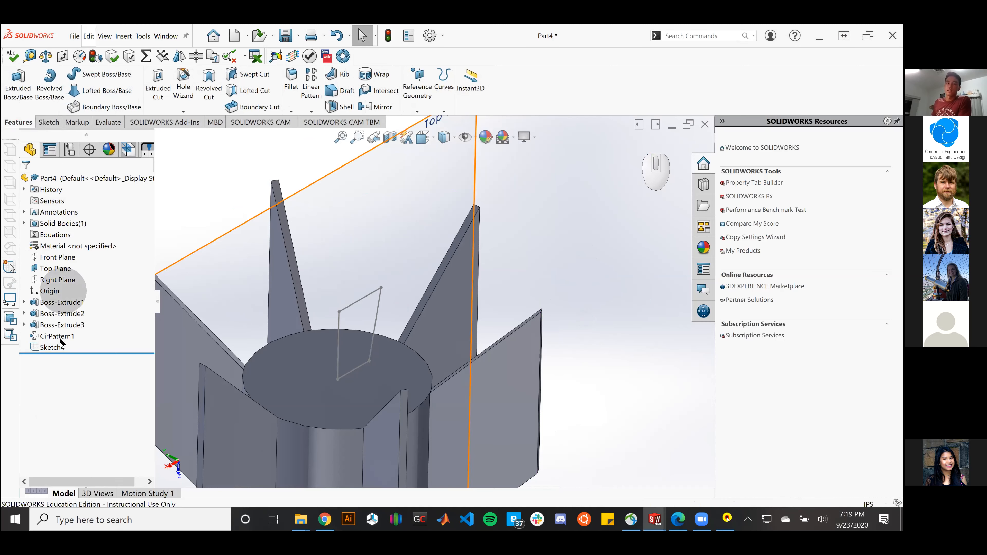
{"action": "left_click", "coordinate": [58, 347]}
{"action": "left_click", "coordinate": [59, 347]}
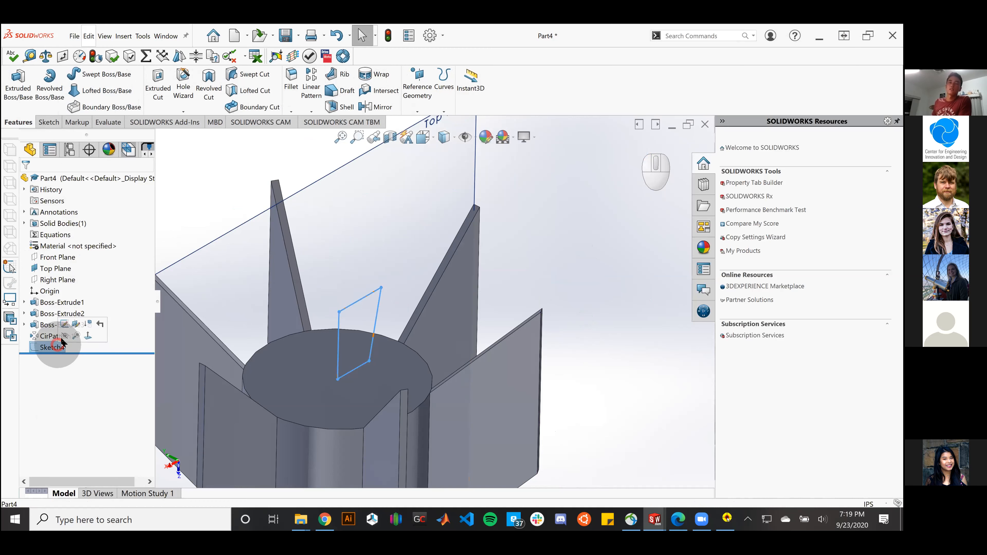
{"action": "left_click", "coordinate": [50, 92]}
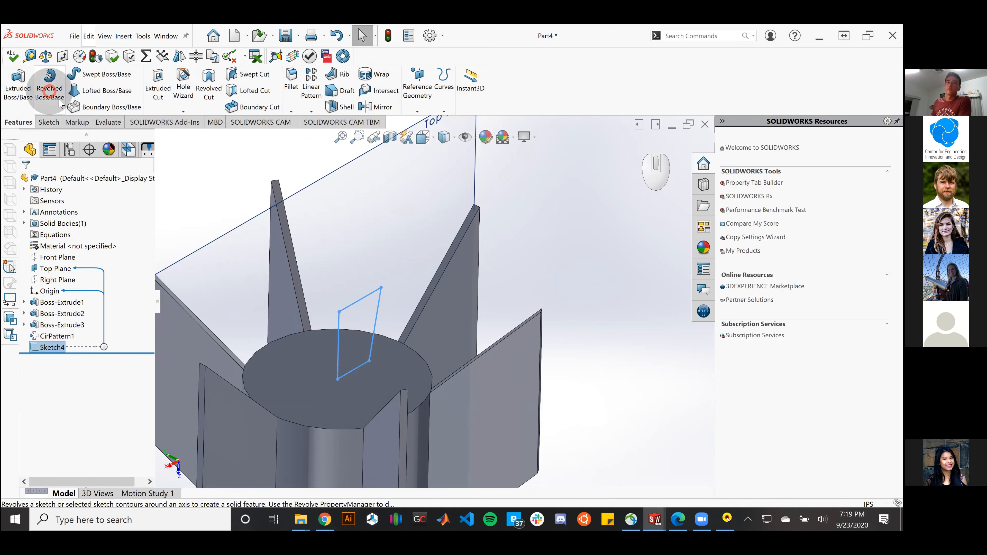
{"action": "left_click", "coordinate": [377, 201]}
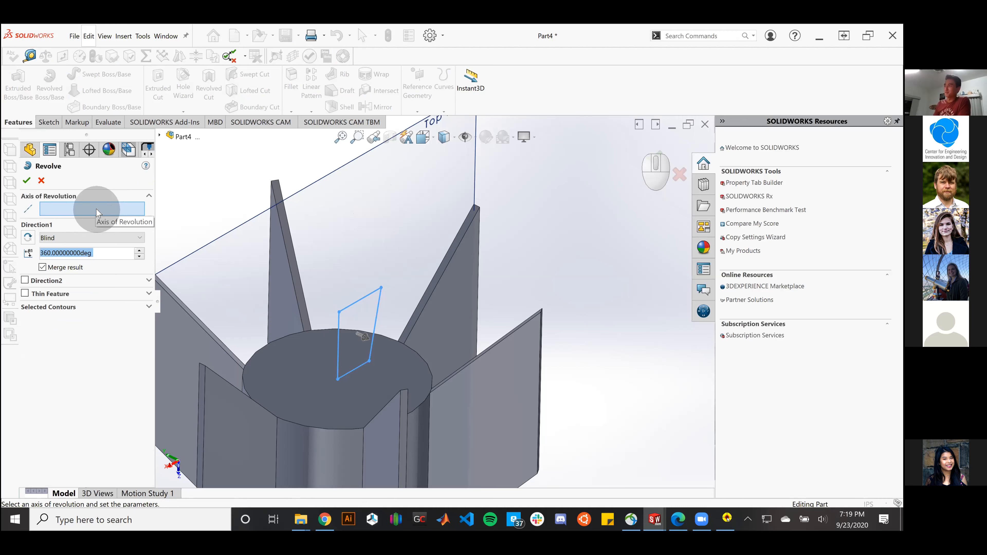
{"action": "left_click", "coordinate": [339, 354]}
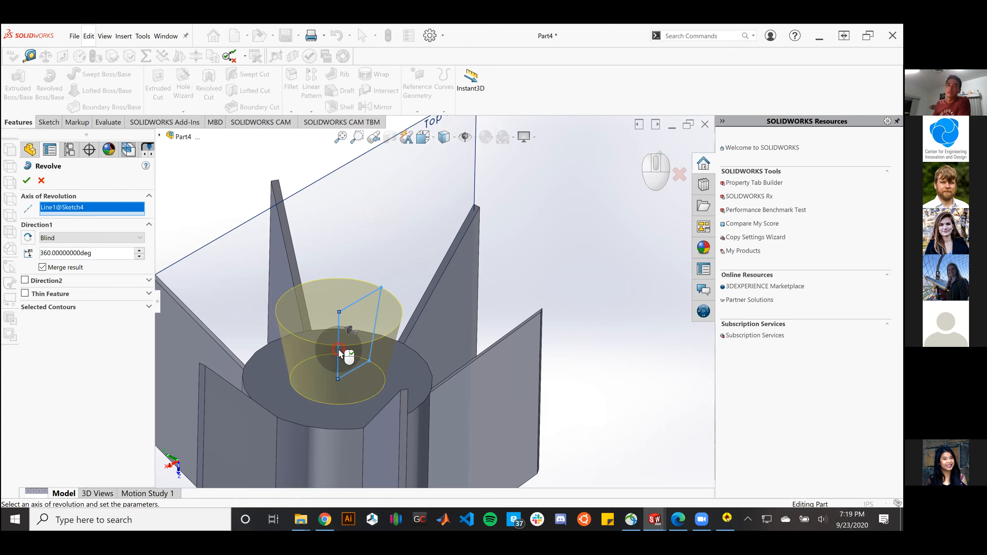
{"action": "middle_click_drag", "start_coordinate": [572, 360], "coordinate": [552, 383]}
{"action": "left_click", "coordinate": [26, 180]}
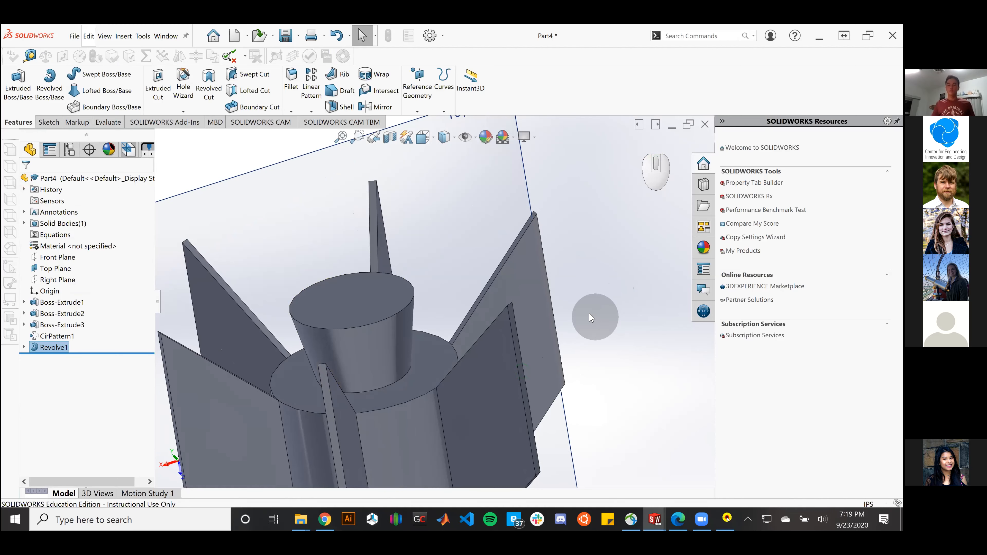
Step: Save the part to the Desktop as Rocket Bottom Tube
{"action": "scroll", "coordinate": [516, 286], "scroll_direction": "down", "scroll_amount": 1}
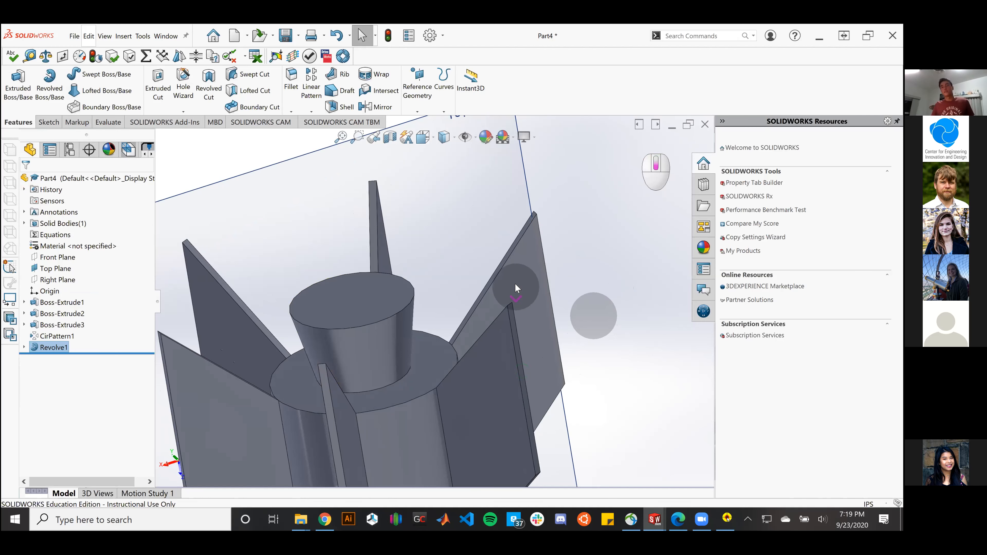
{"action": "scroll", "coordinate": [516, 283], "scroll_direction": "down", "scroll_amount": 8}
{"action": "middle_click_drag", "start_coordinate": [492, 398], "coordinate": [332, 341]}
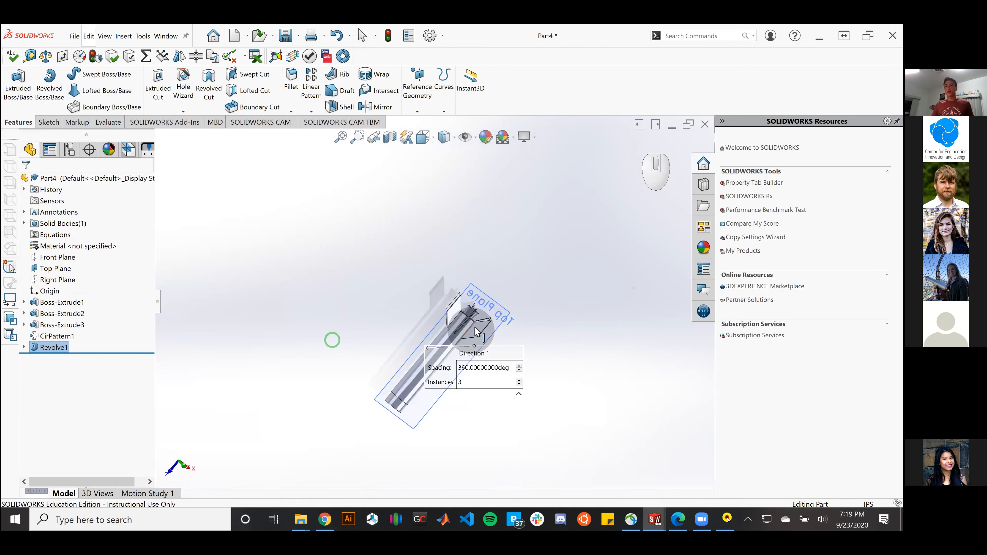
{"action": "middle_click_drag", "start_coordinate": [593, 385], "coordinate": [613, 434]}
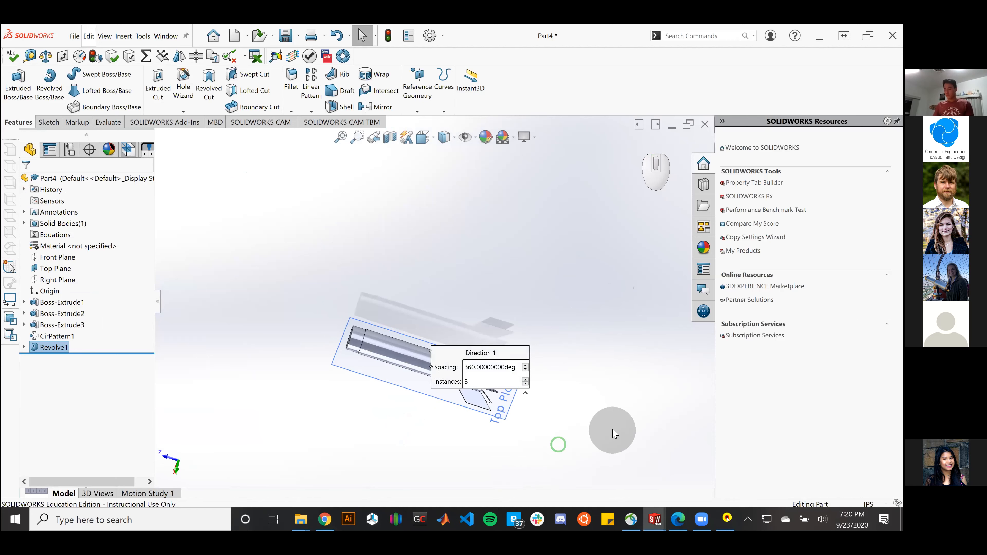
{"action": "key", "text": "ctrl"}
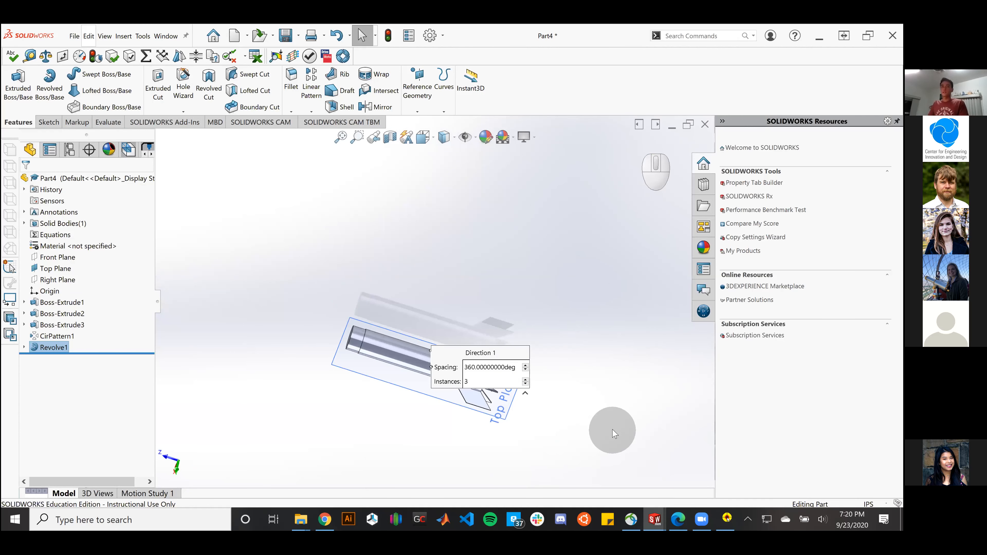
{"action": "key", "text": "ctrl+s"}
{"action": "key", "text": "shift"}
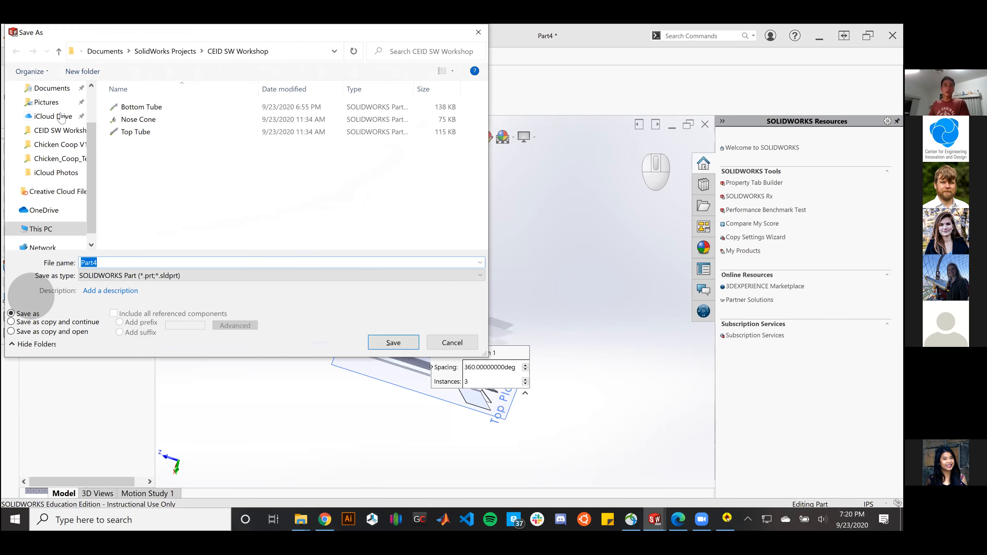
{"action": "scroll", "coordinate": [59, 117], "scroll_direction": "up", "scroll_amount": 2}
{"action": "left_click", "coordinate": [47, 112]}
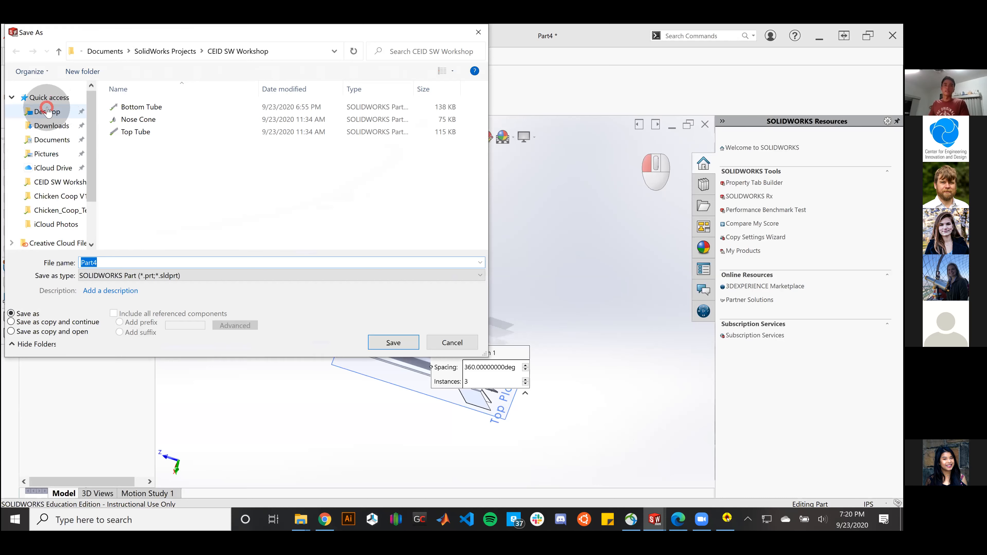
{"action": "double_click", "coordinate": [147, 259]}
{"action": "type", "text": "Rocket Bottom Tube"}
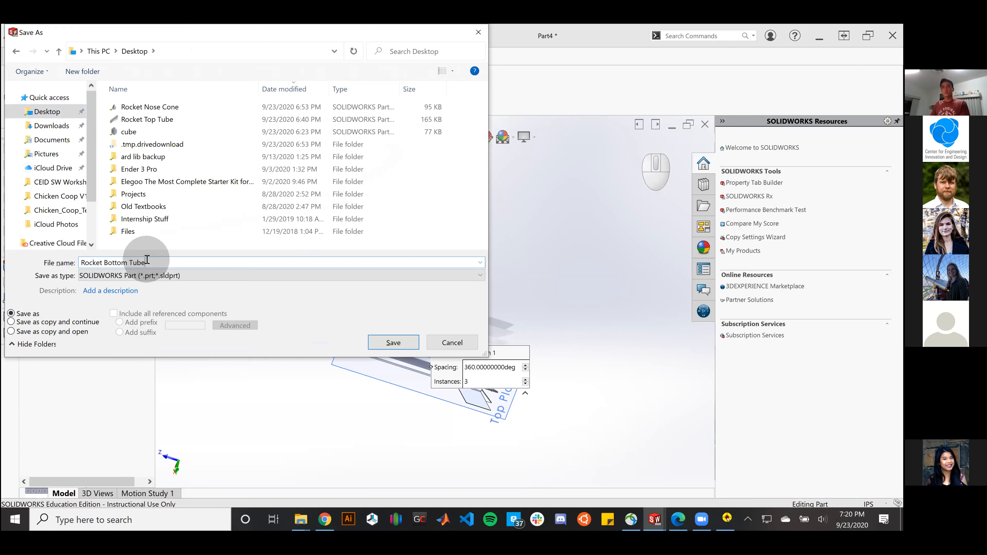
{"action": "key", "text": "Return"}
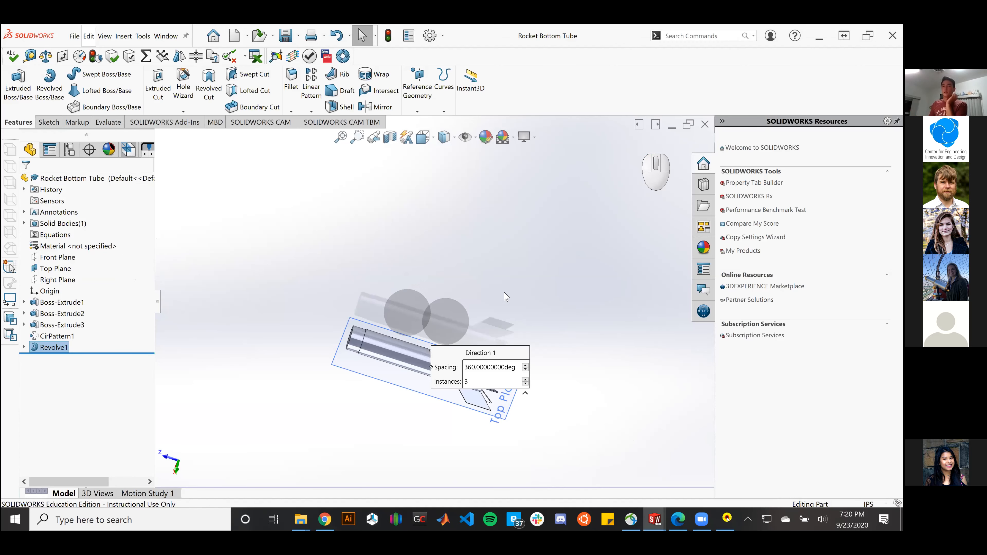
Step: Move the pattern's Direction 1 callout clear of the model and examine the finished bottom tube with its fins and nozzle
{"action": "left_click", "coordinate": [637, 336]}
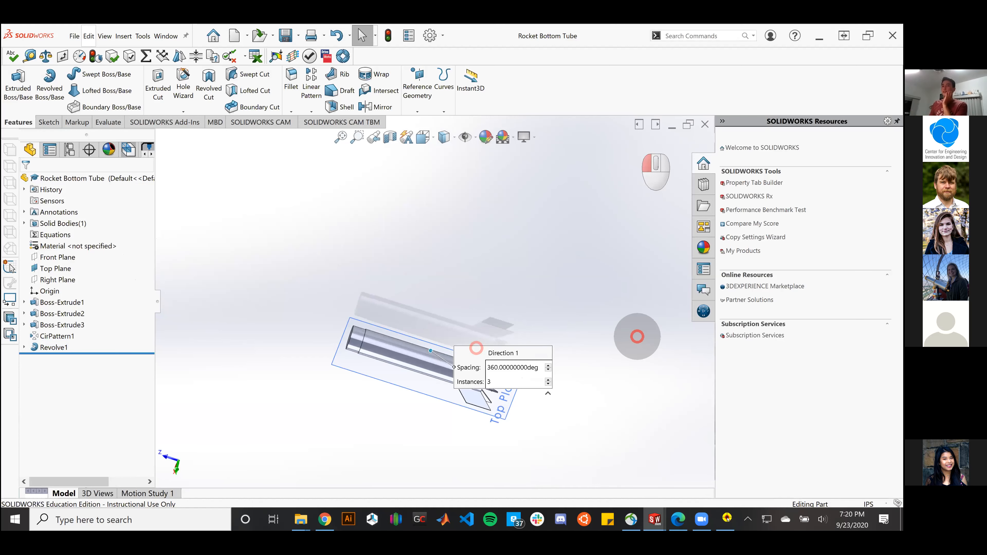
{"action": "left_click_drag", "start_coordinate": [521, 352], "coordinate": [590, 286]}
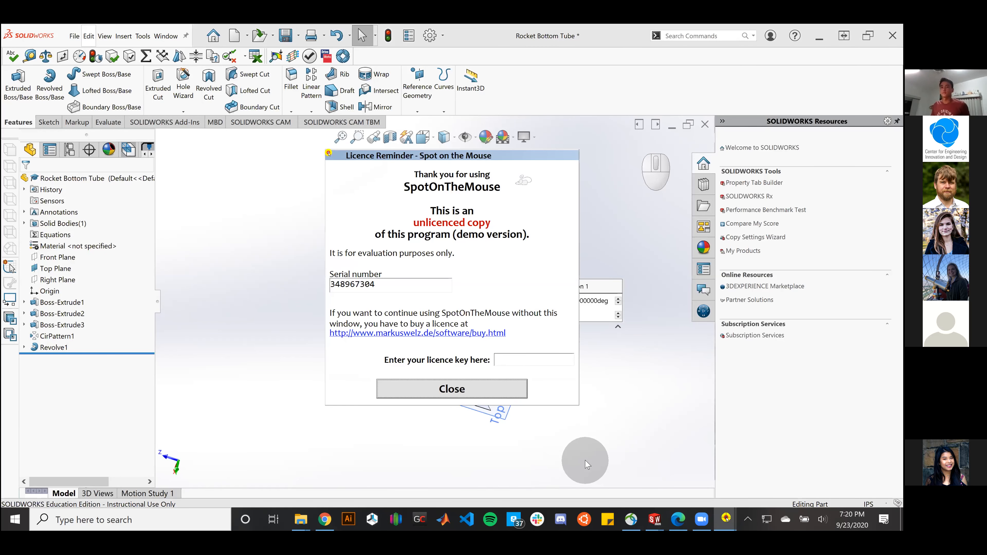
{"action": "left_click", "coordinate": [462, 393]}
{"action": "scroll", "coordinate": [443, 398], "scroll_direction": "down", "scroll_amount": 4}
{"action": "middle_click_drag", "start_coordinate": [443, 398], "coordinate": [527, 313]}
{"action": "scroll", "coordinate": [584, 324], "scroll_direction": "up", "scroll_amount": 2}
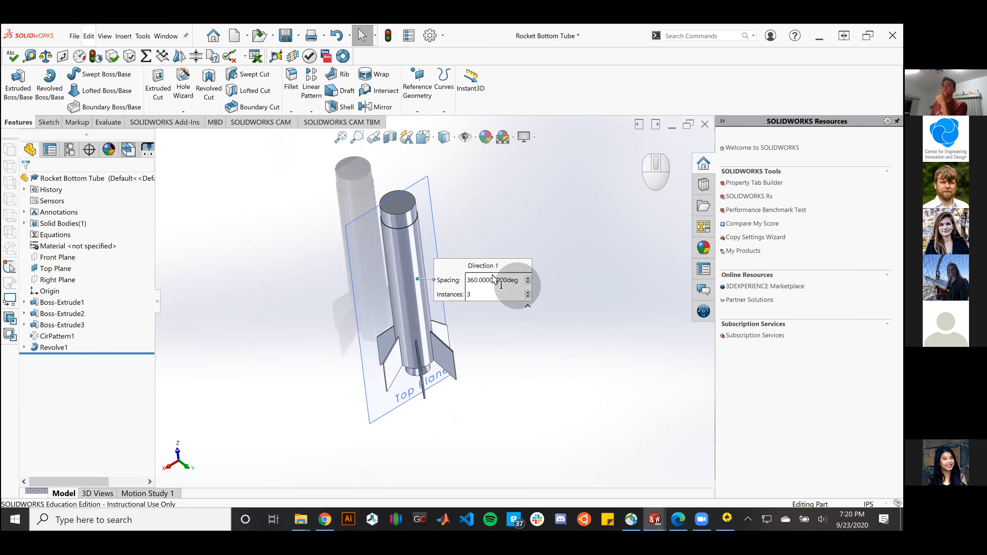
{"action": "left_click_drag", "start_coordinate": [491, 263], "coordinate": [602, 192]}
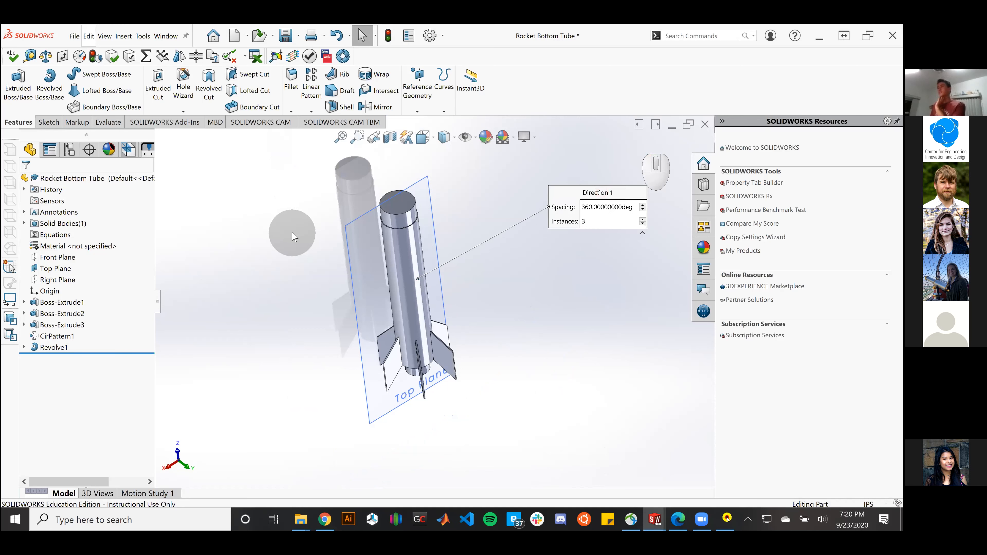
{"action": "middle_click_drag", "start_coordinate": [497, 358], "coordinate": [492, 385]}
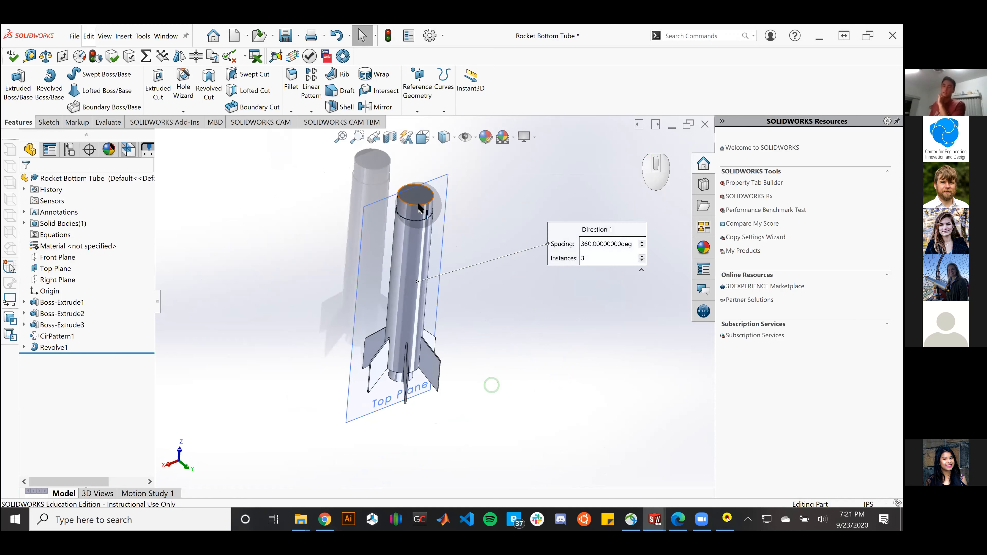
{"action": "scroll", "coordinate": [385, 199], "scroll_direction": "up", "scroll_amount": 2}
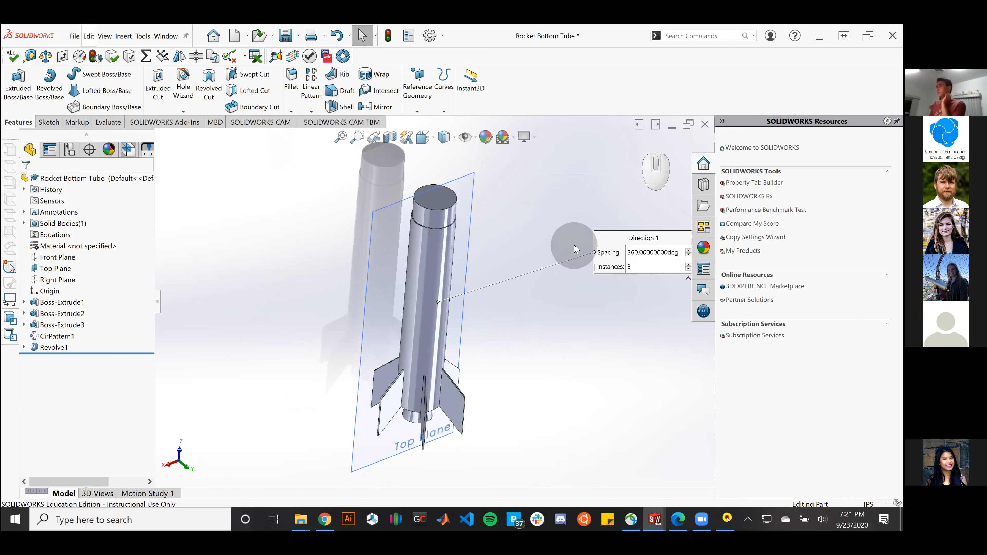
{"action": "mouse_move", "coordinate": [523, 376]}
{"action": "middle_mouse_down"}
{"action": "mouse_move", "coordinate": [506, 373]}
{"action": "mouse_move", "coordinate": [515, 368]}
{"action": "middle_mouse_up"}
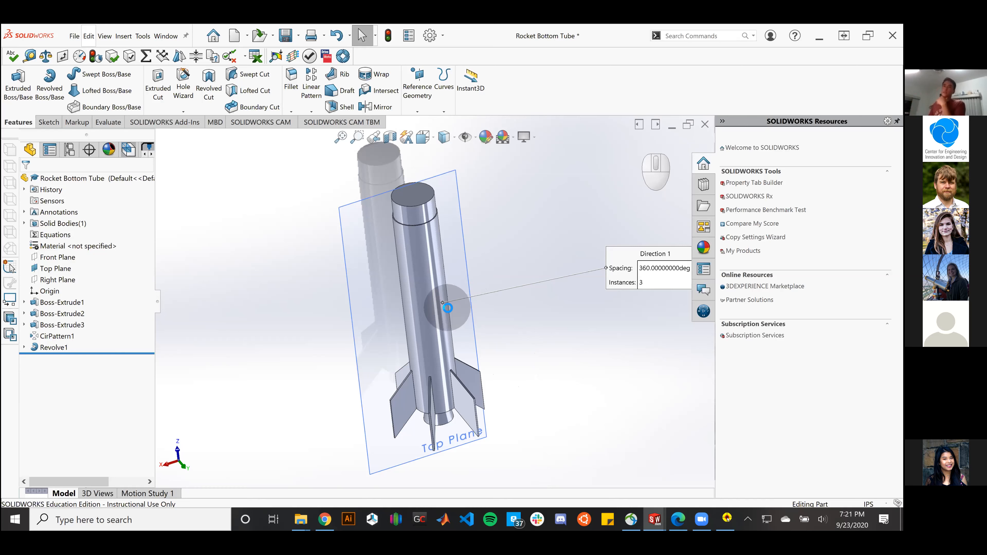
Step: Create a new assembly document and dismiss its Begin Assembly prompt without inserting a component
{"action": "left_click", "coordinate": [235, 39]}
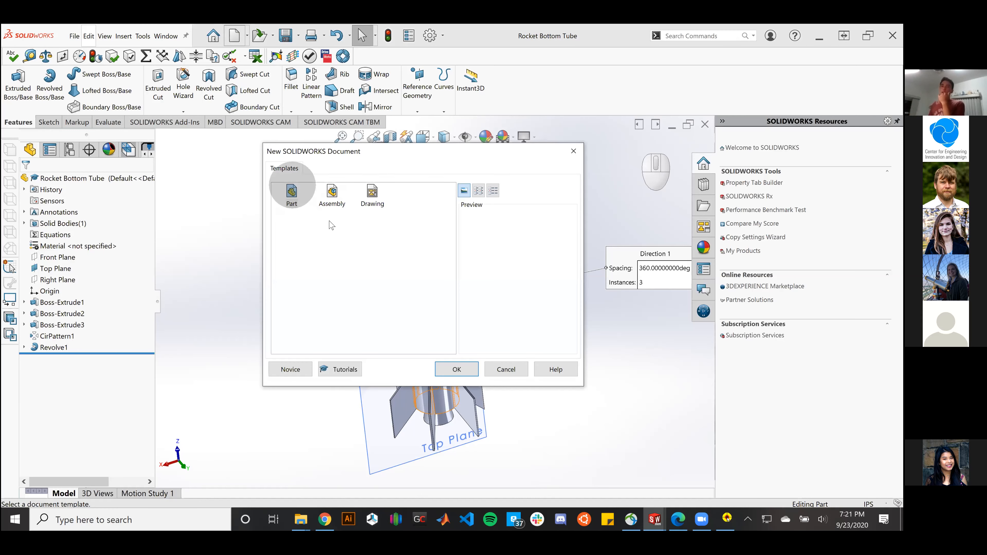
{"action": "left_click", "coordinate": [332, 194]}
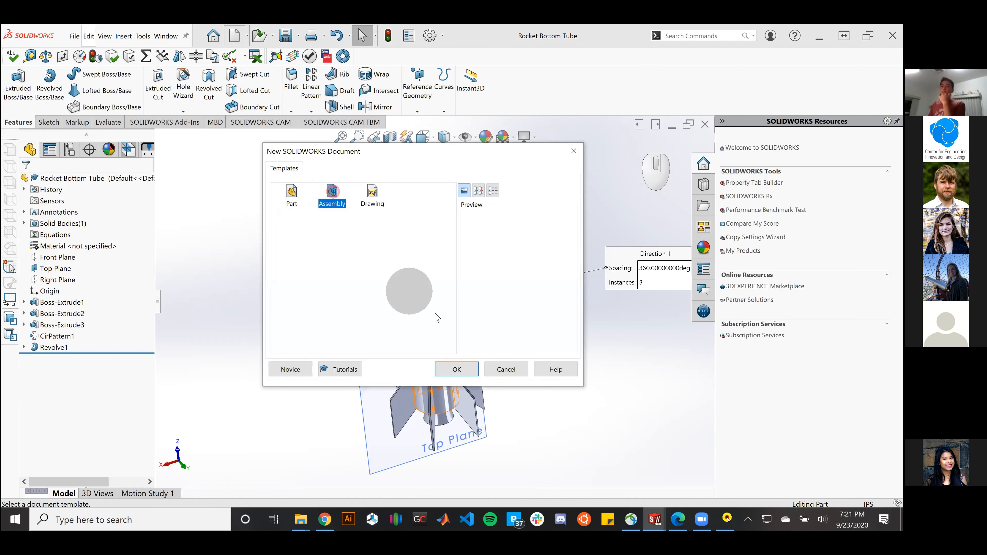
{"action": "left_click", "coordinate": [457, 368]}
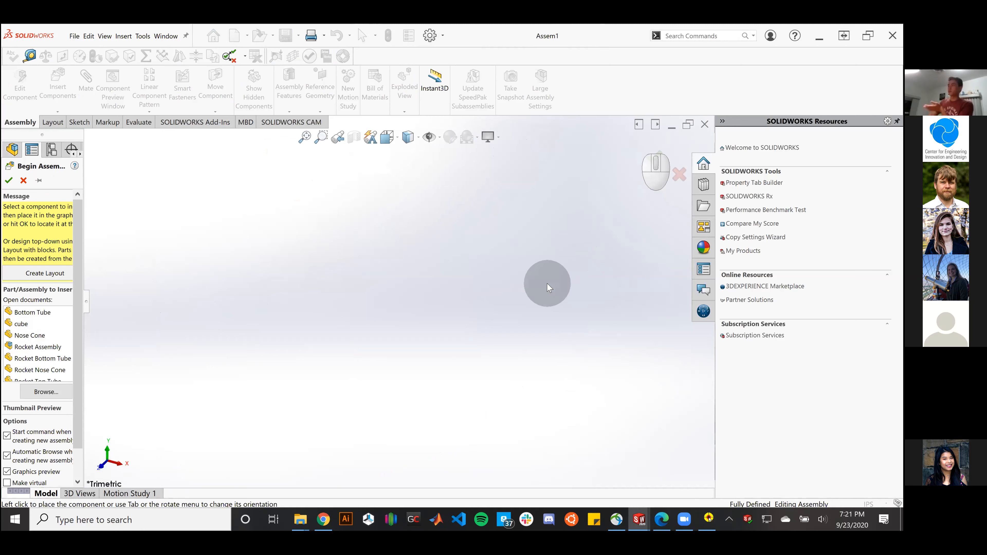
{"action": "left_click", "coordinate": [23, 180]}
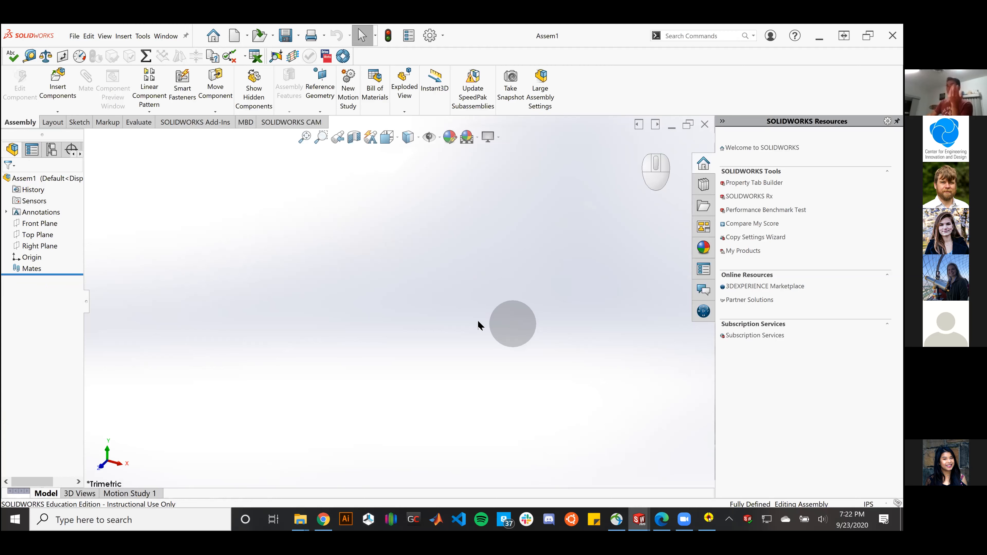
Step: Start inserting components and load Rocket Bottom Tube, Rocket Nose Cone and Rocket Top Tube from the Desktop
{"action": "left_click", "coordinate": [63, 83]}
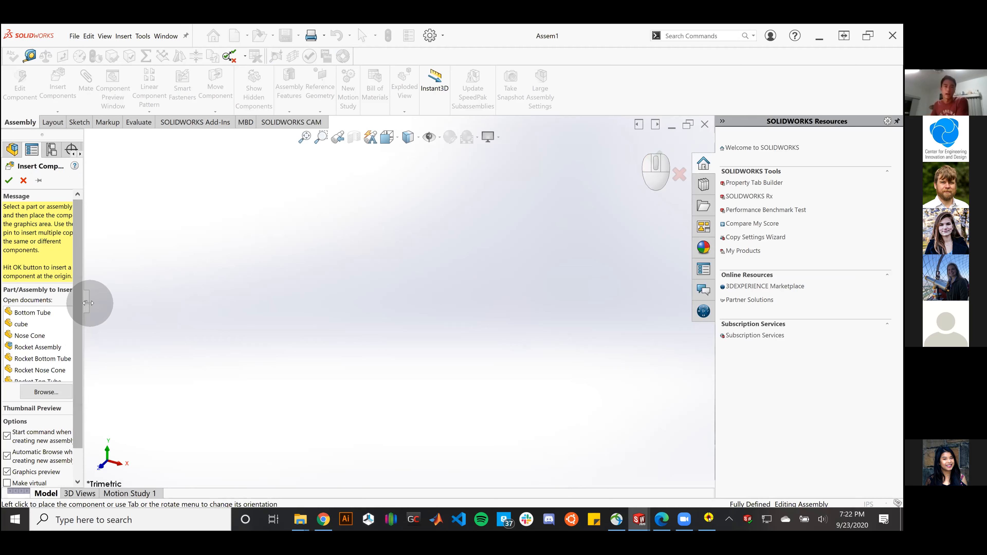
{"action": "left_click", "coordinate": [112, 304]}
{"action": "left_click_drag", "start_coordinate": [128, 311], "coordinate": [128, 310]}
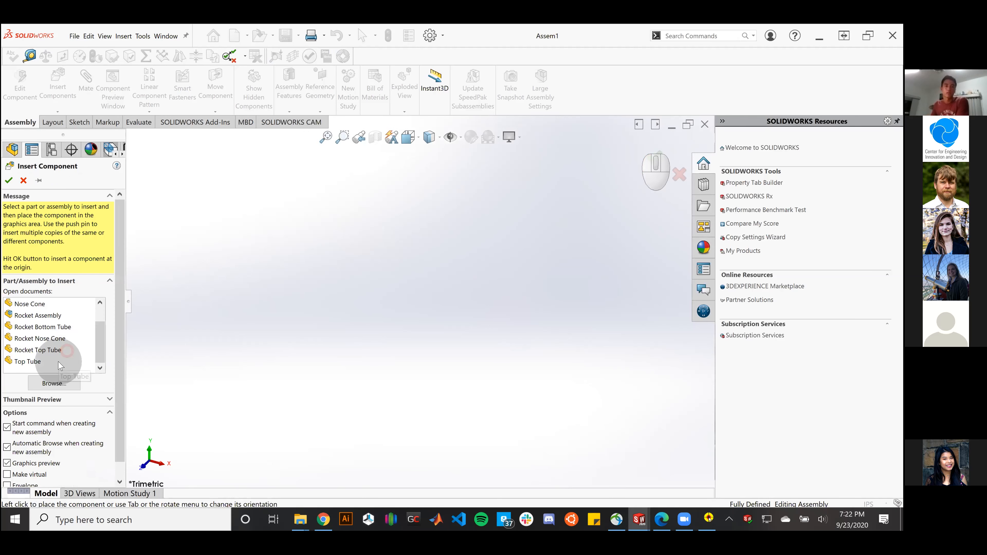
{"action": "left_click", "coordinate": [56, 384]}
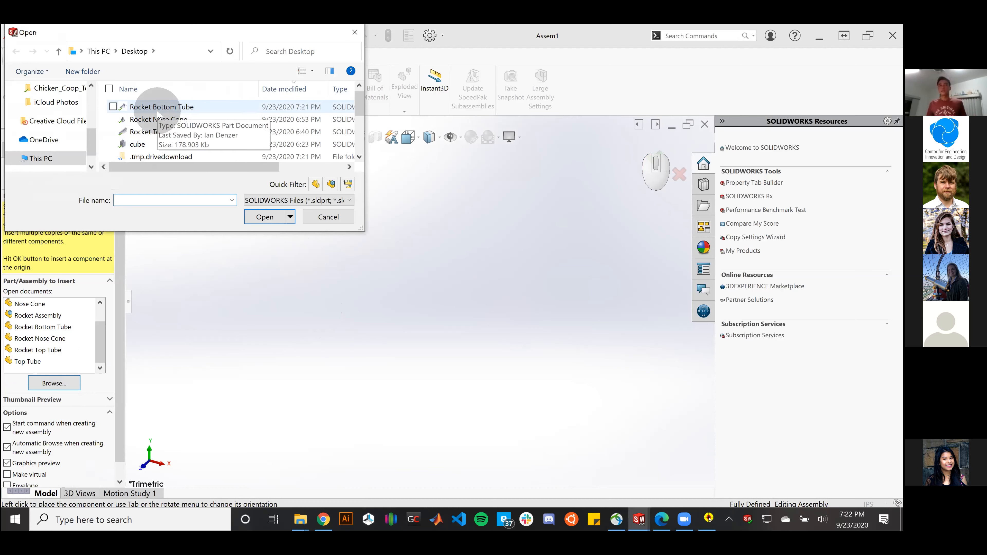
{"action": "left_click", "coordinate": [157, 111]}
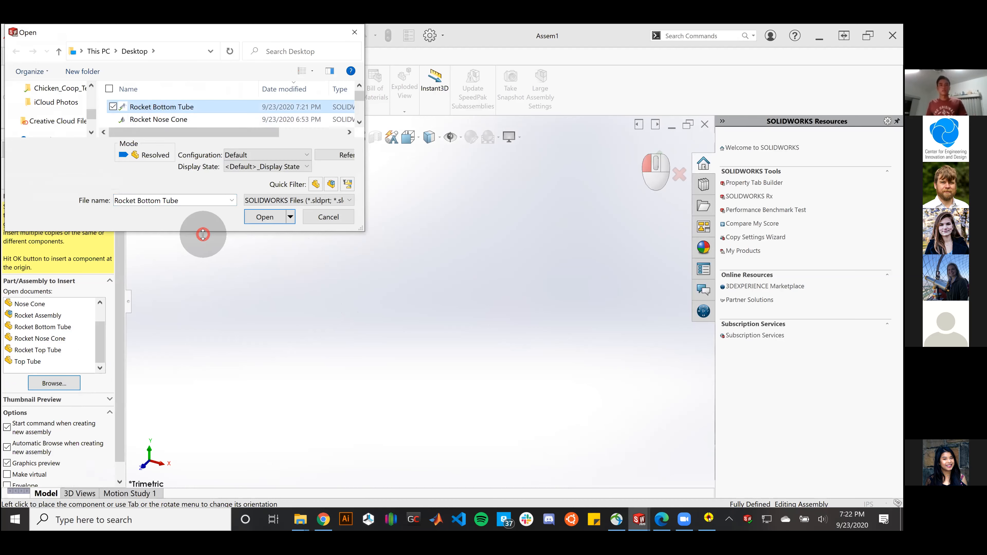
{"action": "left_click_drag", "start_coordinate": [203, 233], "coordinate": [204, 293]}
{"action": "left_click", "coordinate": [146, 132], "text": "shift"}
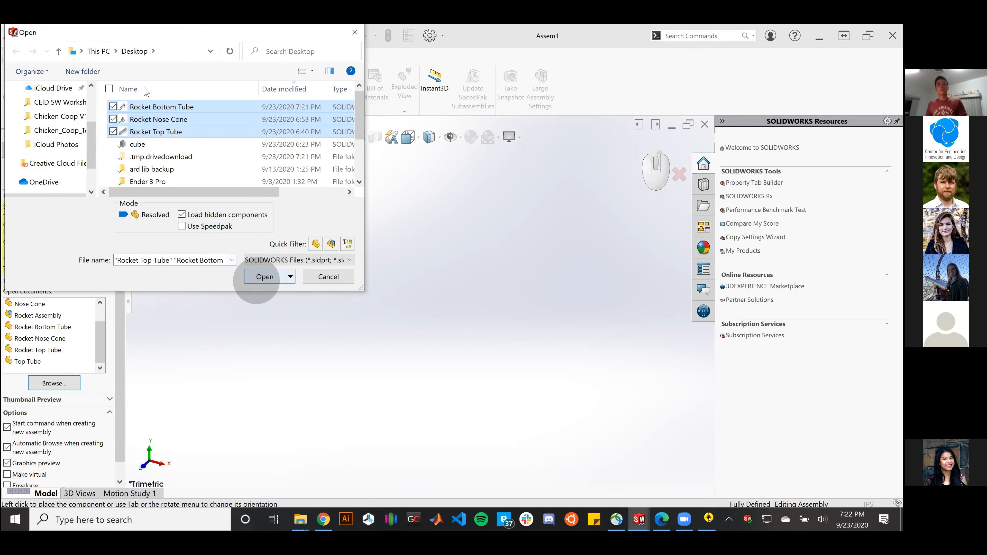
{"action": "left_click", "coordinate": [259, 277]}
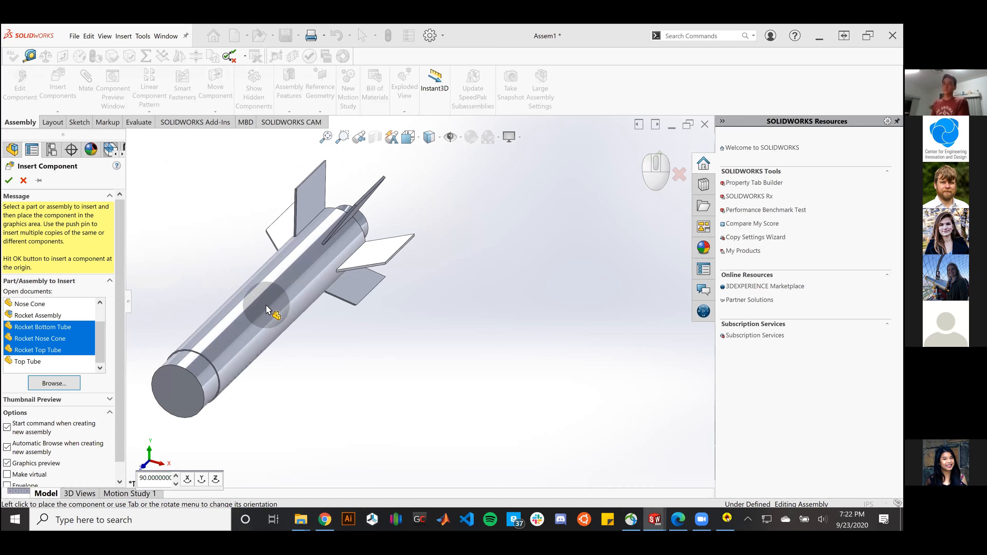
Step: Place Rocket Bottom Tube first, with Rocket Nose Cone and Rocket Top Tube in open space on opposite sides of it
{"action": "left_click", "coordinate": [267, 309]}
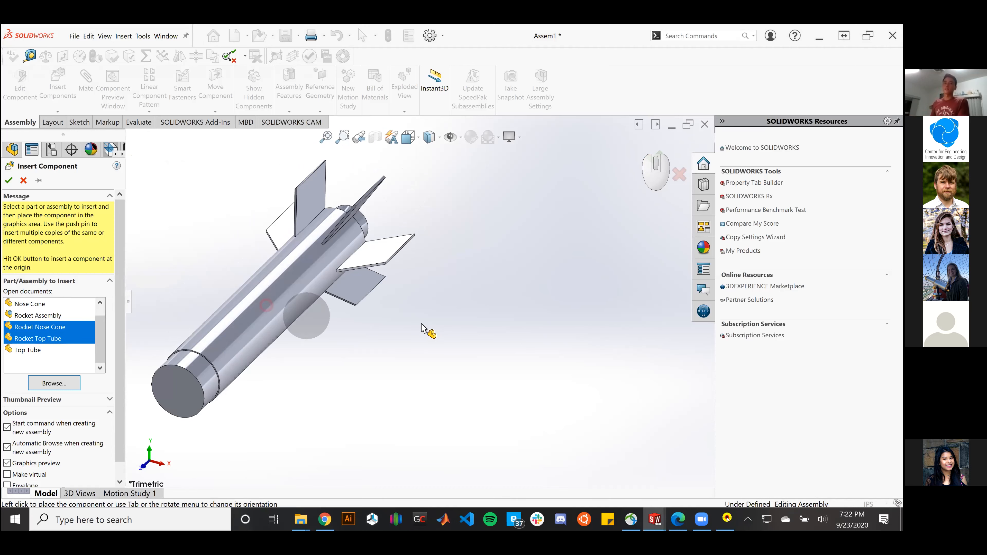
{"action": "left_click", "coordinate": [535, 273]}
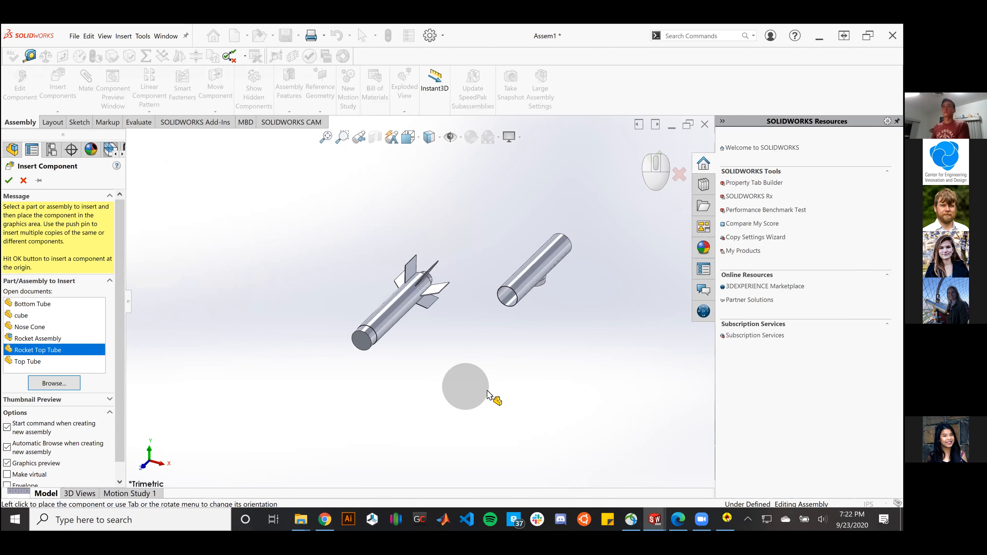
{"action": "left_click", "coordinate": [291, 255]}
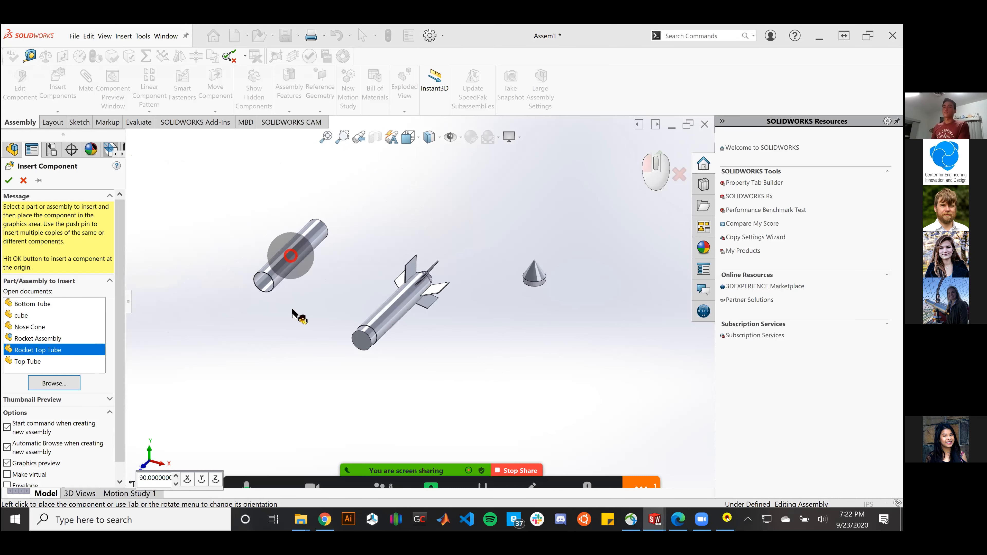
{"action": "middle_click_drag", "start_coordinate": [469, 397], "coordinate": [501, 285]}
{"action": "middle_click_drag", "start_coordinate": [507, 217], "coordinate": [325, 181]}
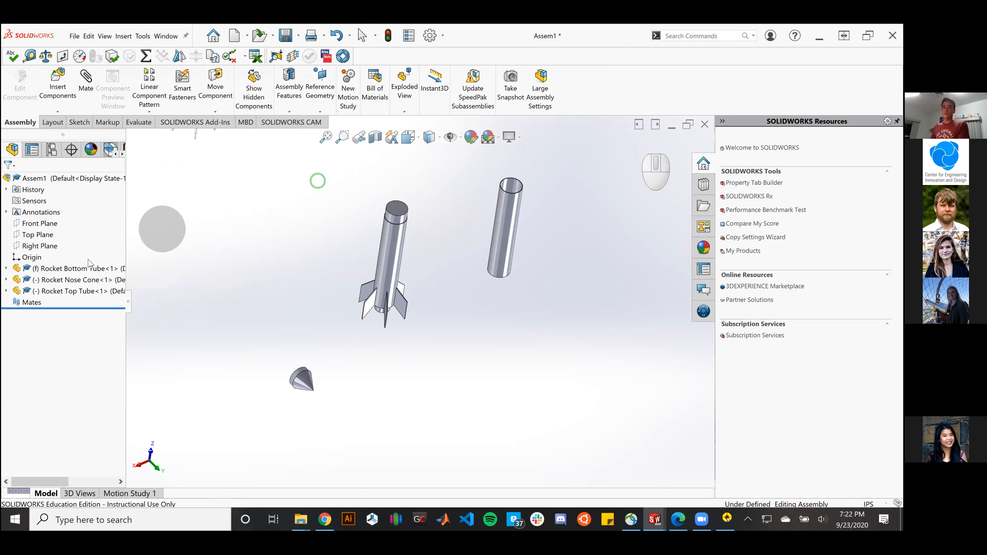
Step: Highlight the bottom tube, nose cone and top tube one after another and examine where each lies in the assembly
{"action": "left_click", "coordinate": [48, 268]}
{"action": "left_click", "coordinate": [48, 280]}
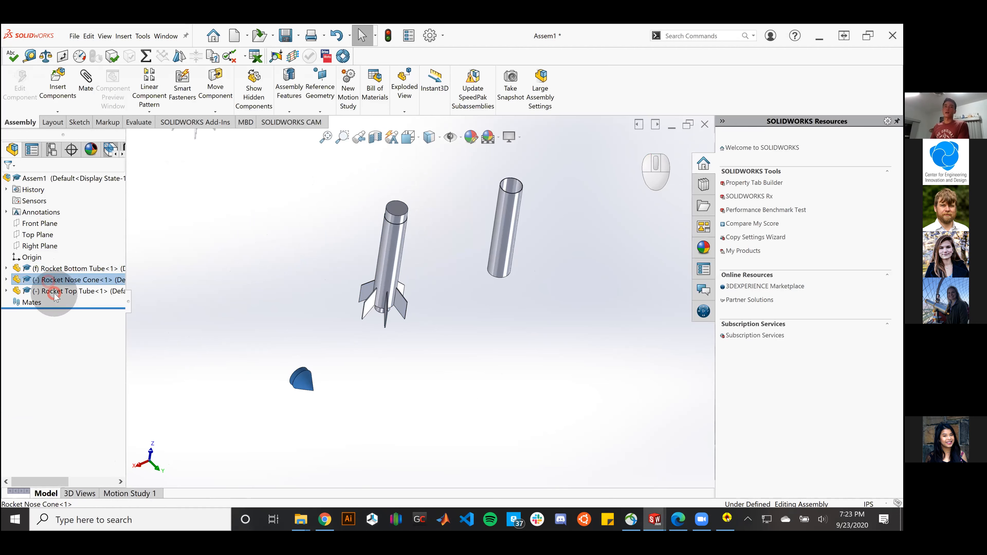
{"action": "left_click", "coordinate": [54, 291]}
{"action": "left_click", "coordinate": [620, 399]}
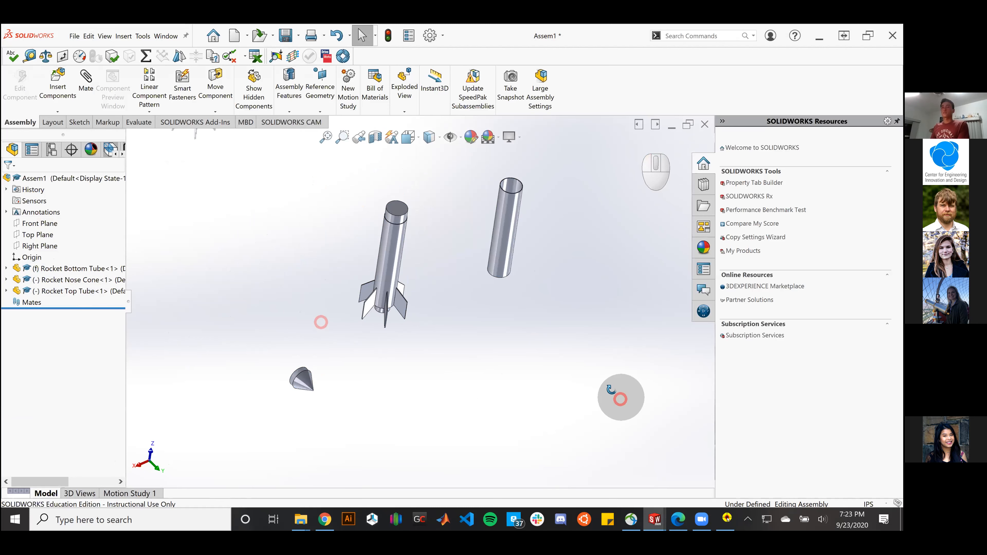
{"action": "middle_click_drag", "start_coordinate": [595, 359], "coordinate": [585, 379]}
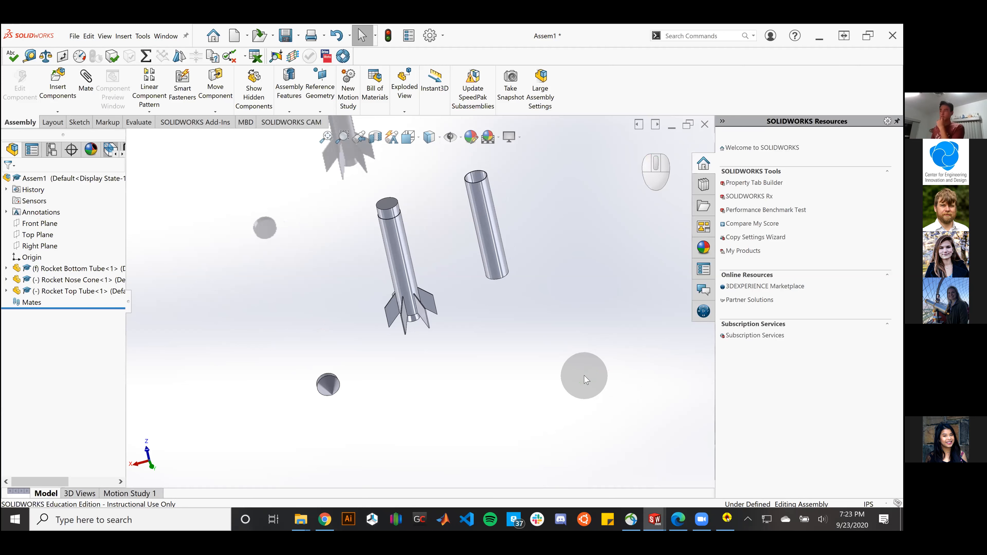
{"action": "middle_click_drag", "start_coordinate": [567, 352], "coordinate": [542, 236]}
{"action": "middle_click_drag", "start_coordinate": [558, 363], "coordinate": [580, 389]}
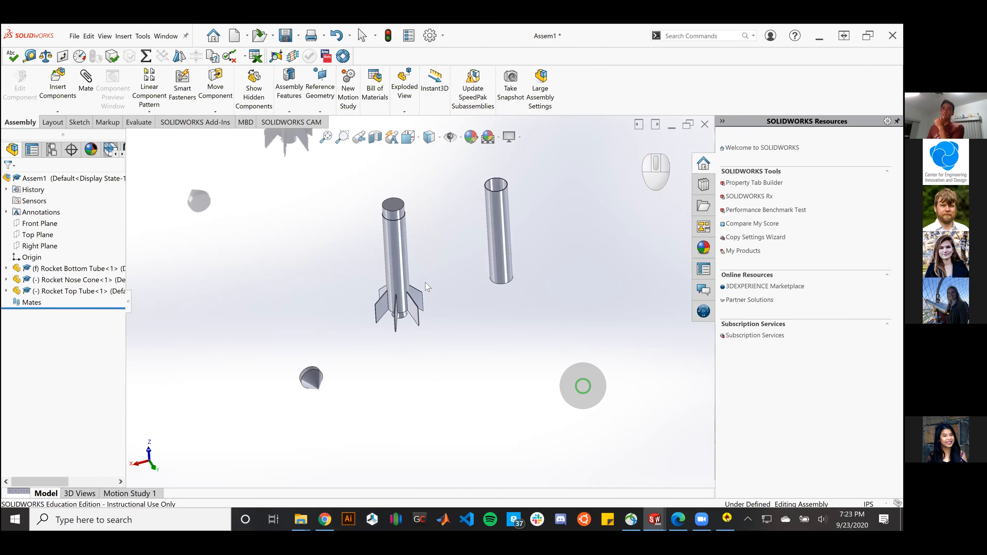
Step: Move the loose Rocket Top Tube freely beside the bottom tube and check its position from several angles
{"action": "left_click", "coordinate": [490, 214]}
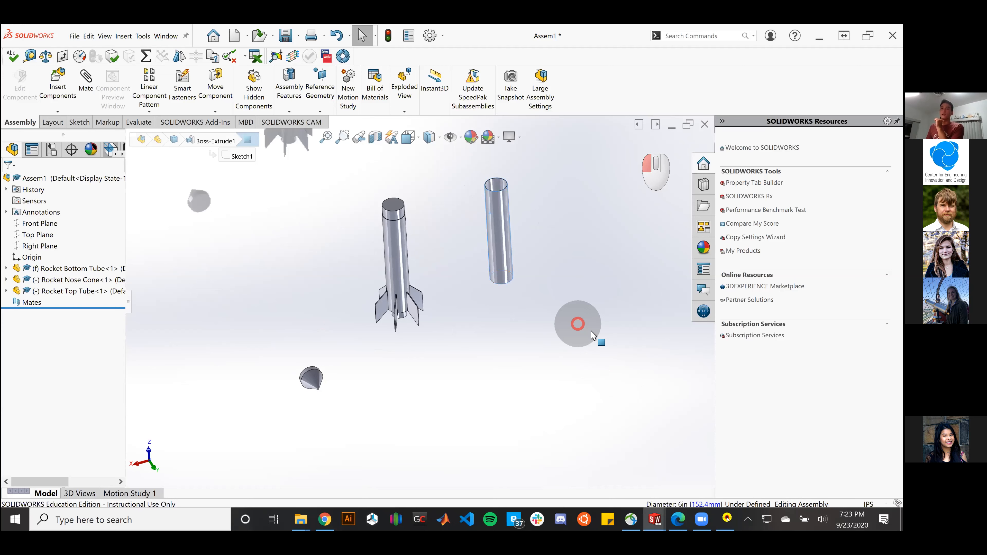
{"action": "left_click_drag", "start_coordinate": [510, 232], "coordinate": [440, 326]}
{"action": "middle_click_drag", "start_coordinate": [515, 259], "coordinate": [493, 283]}
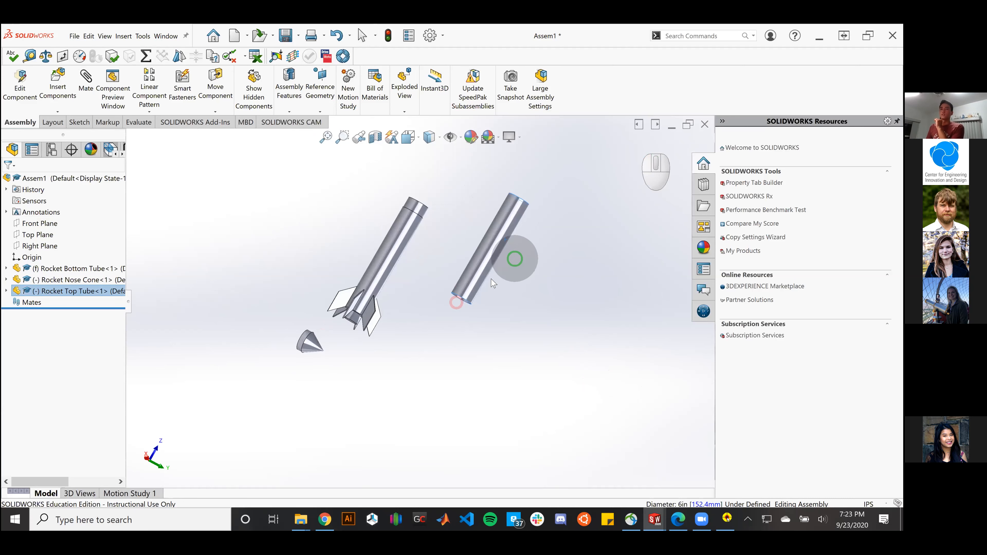
{"action": "middle_click_drag", "start_coordinate": [391, 376], "coordinate": [336, 393]}
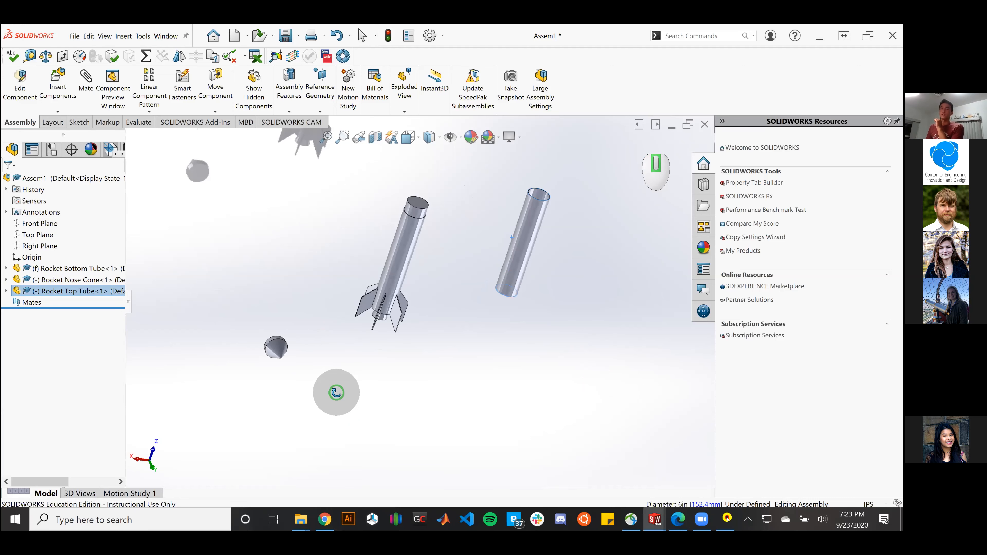
{"action": "left_click", "coordinate": [360, 377]}
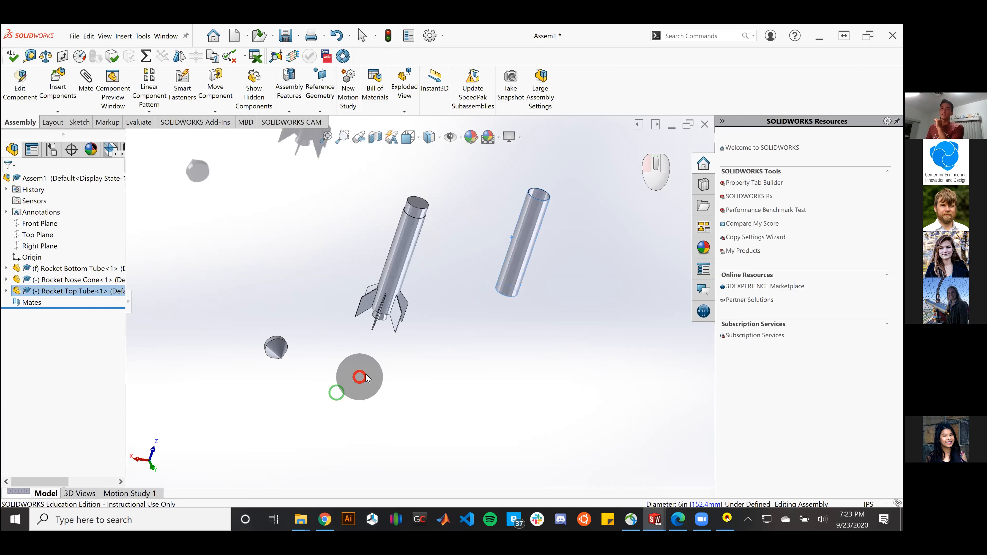
Step: Rotate the Rocket Top Tube freely about its own position beside the bottom tube
{"action": "left_click", "coordinate": [513, 254]}
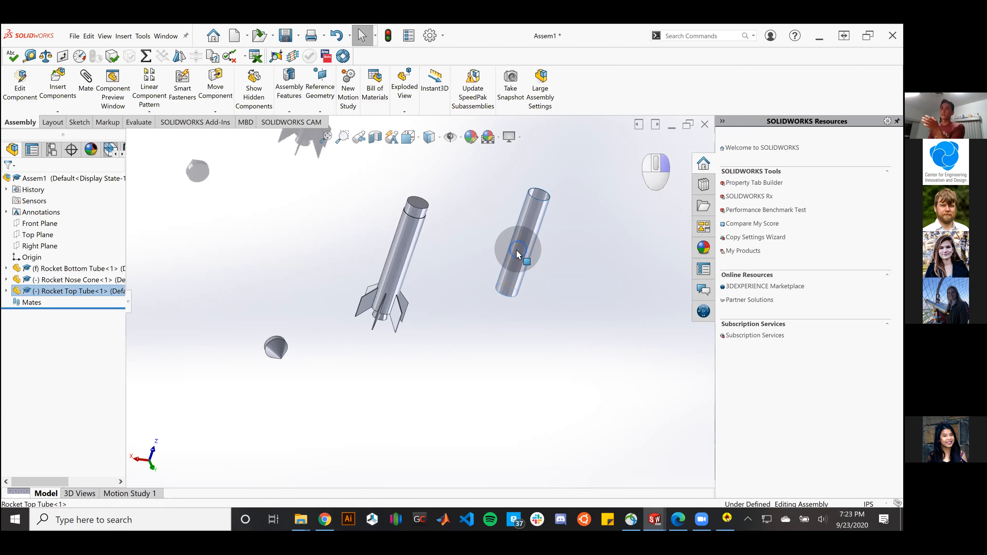
{"action": "right_click_drag", "start_coordinate": [505, 258], "coordinate": [459, 177]}
{"action": "right_click_drag", "start_coordinate": [441, 265], "coordinate": [437, 98]}
{"action": "right_click_drag", "start_coordinate": [522, 274], "coordinate": [539, 295]}
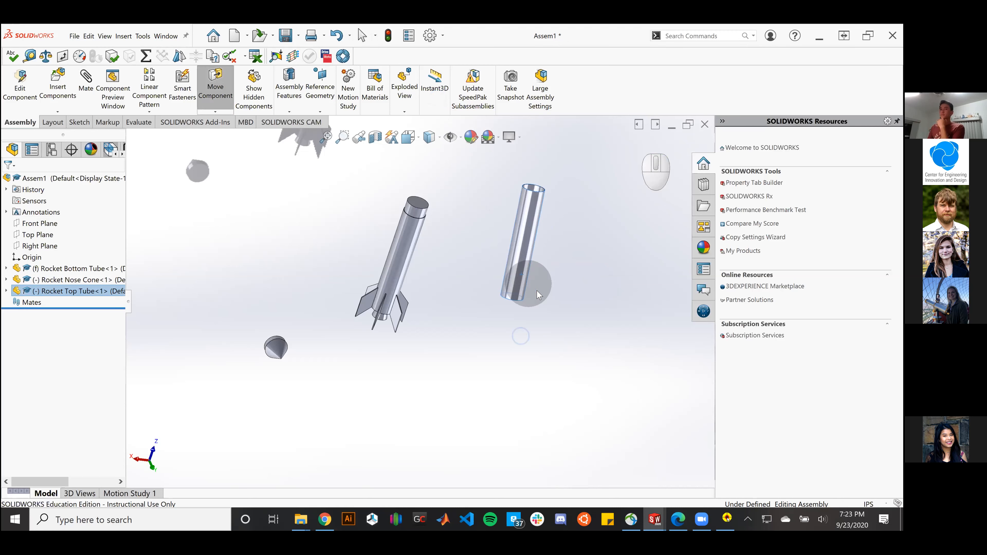
{"action": "scroll", "coordinate": [552, 297], "scroll_direction": "up", "scroll_amount": 2}
{"action": "scroll", "coordinate": [470, 250], "scroll_direction": "down", "scroll_amount": 3}
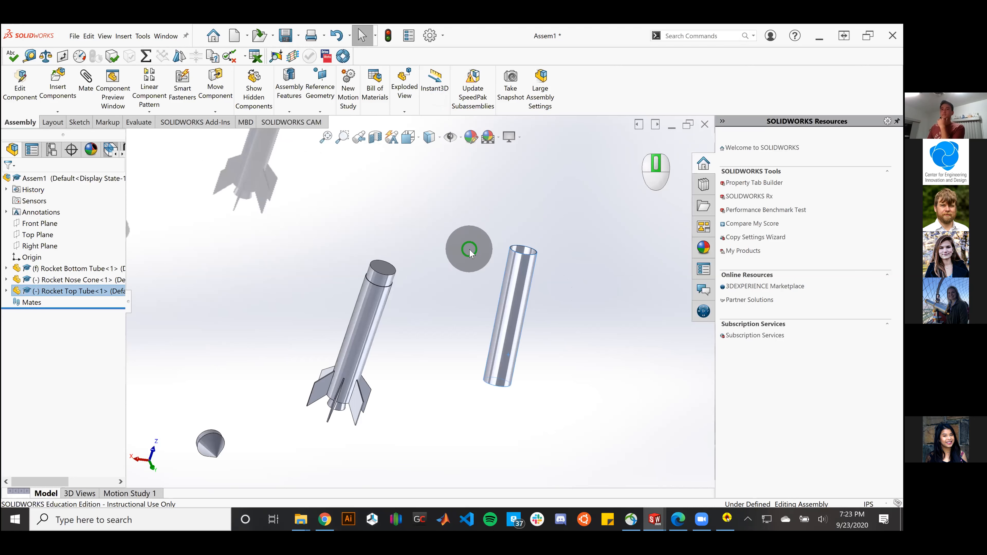
{"action": "scroll", "coordinate": [470, 253], "scroll_direction": "down", "scroll_amount": 3}
Step: Widen the feature tree, examine the fixed or floating marks of the three components, and try to move the bottom tube
{"action": "left_click_drag", "start_coordinate": [128, 302], "coordinate": [198, 308]}
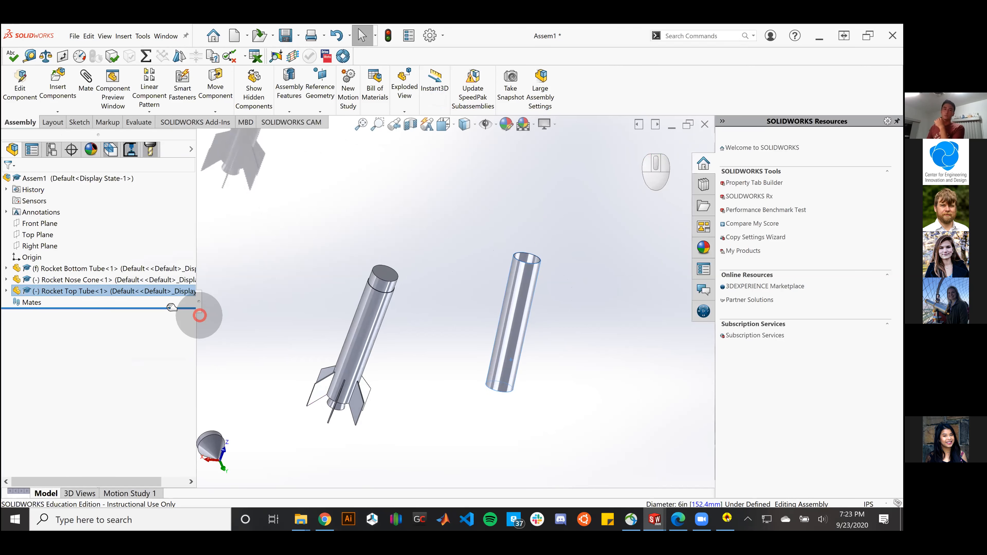
{"action": "left_click", "coordinate": [39, 269]}
{"action": "left_click", "coordinate": [41, 282]}
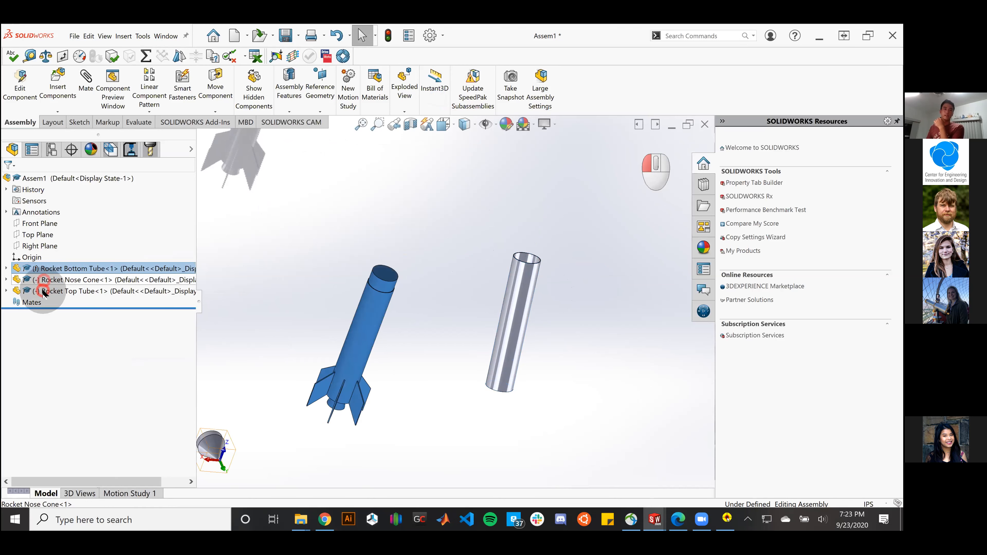
{"action": "left_click", "coordinate": [40, 290]}
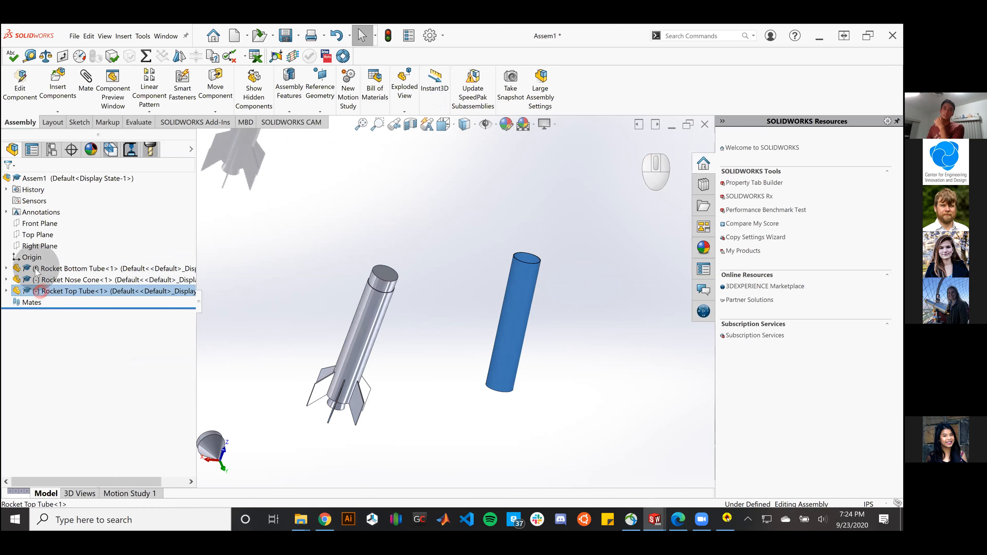
{"action": "left_click", "coordinate": [39, 278]}
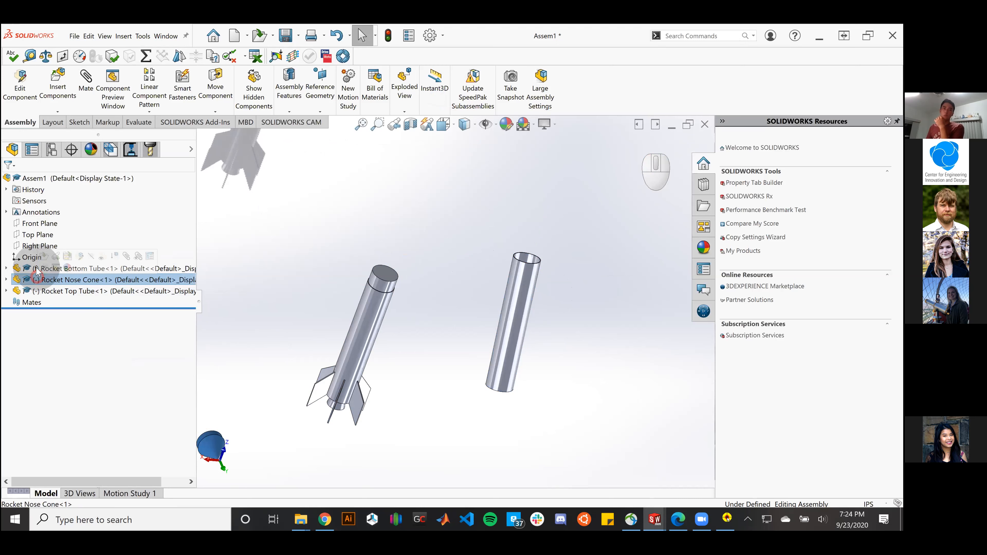
{"action": "left_click", "coordinate": [322, 287]}
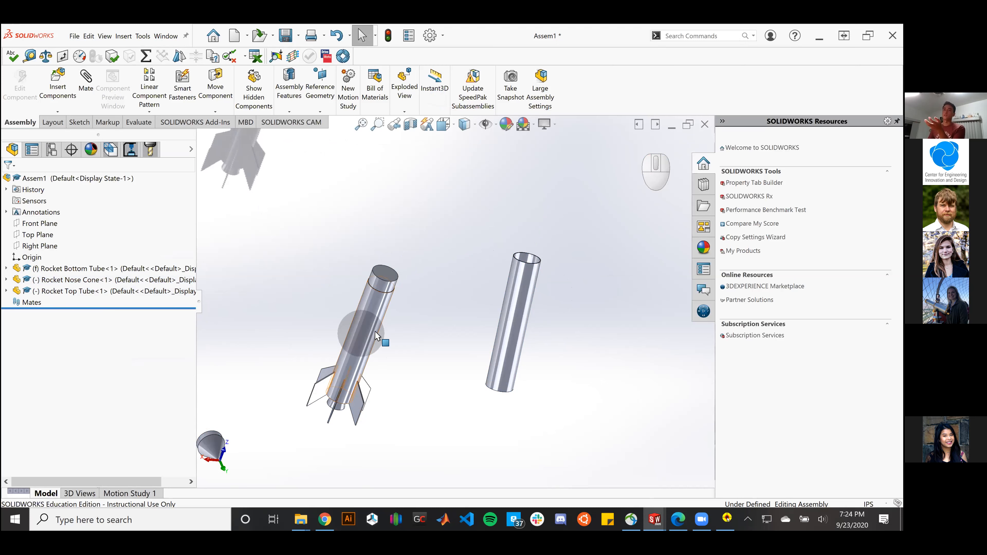
{"action": "left_click_drag", "start_coordinate": [391, 329], "coordinate": [401, 330]}
{"action": "left_click", "coordinate": [404, 430]}
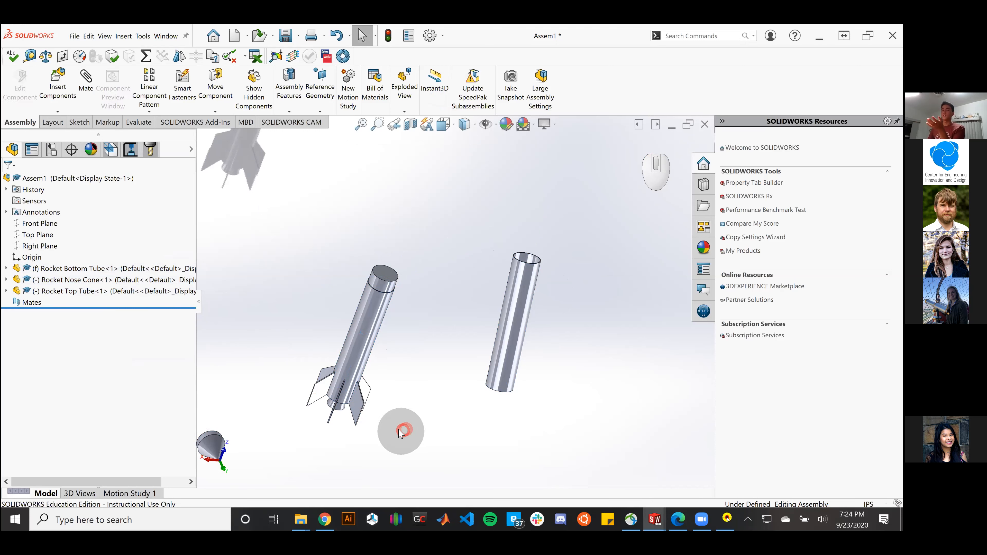
Step: Float the Rocket Bottom Tube to shift it a little away from the top tube, and fix it at its new position
{"action": "right_click", "coordinate": [52, 271]}
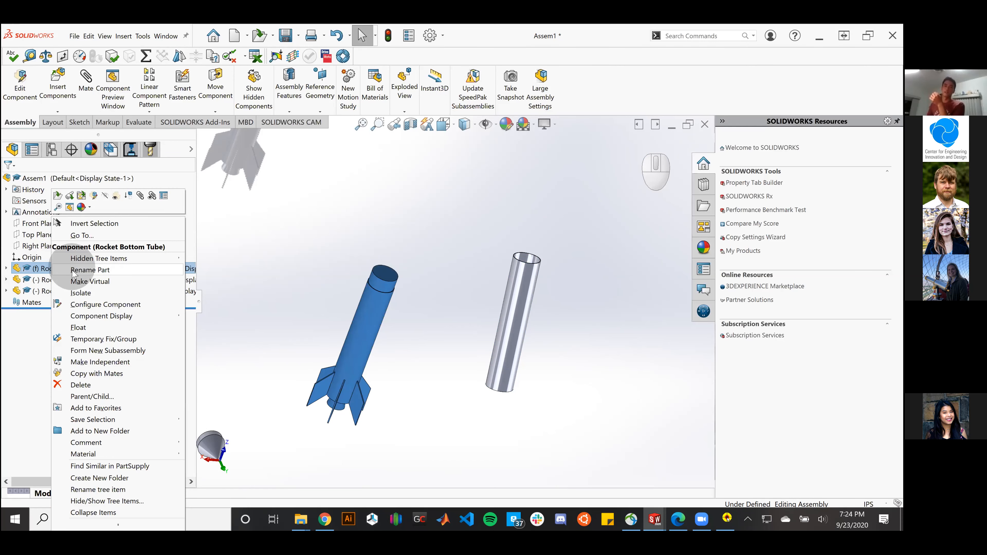
{"action": "left_click", "coordinate": [79, 328]}
{"action": "left_click_drag", "start_coordinate": [347, 360], "coordinate": [321, 349]}
{"action": "left_click", "coordinate": [400, 367]}
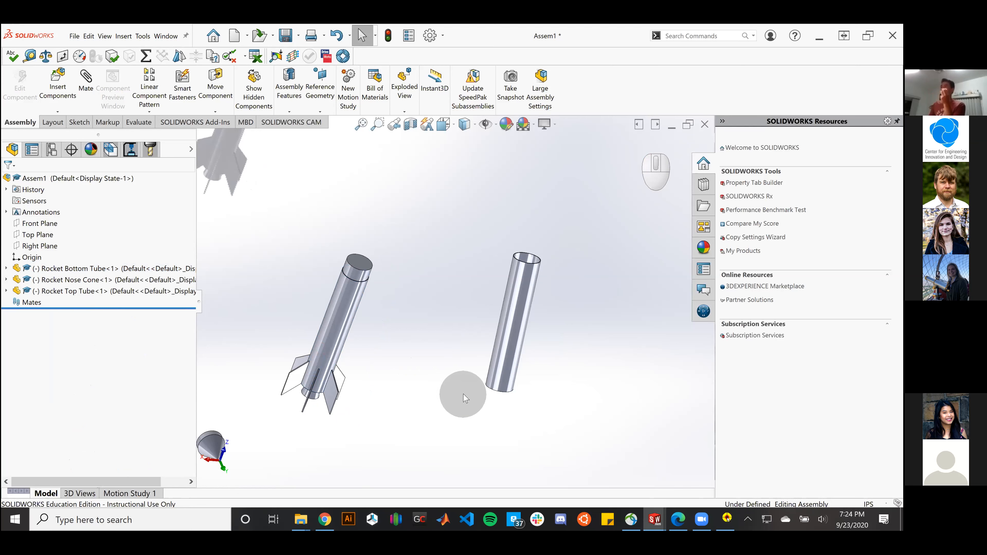
{"action": "right_click", "coordinate": [80, 272]}
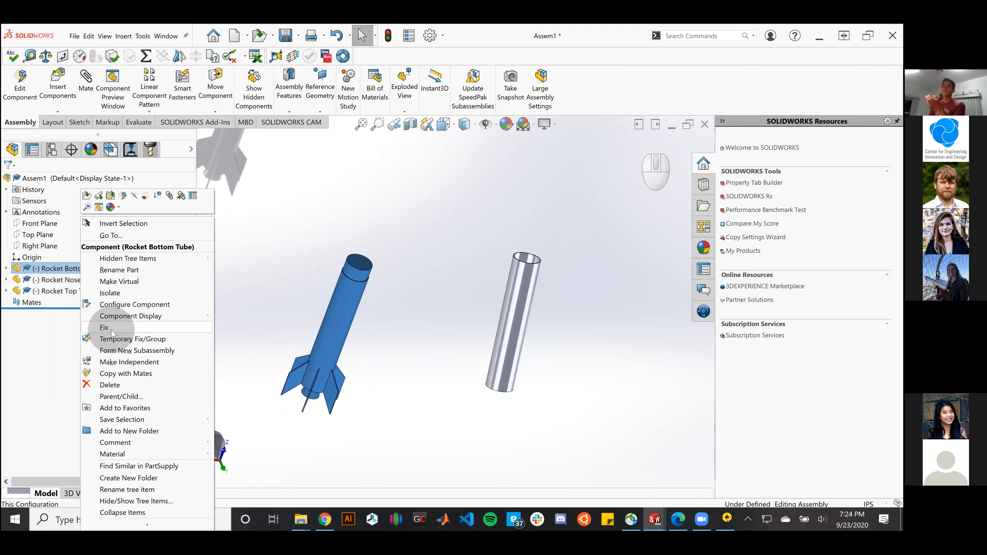
{"action": "left_click", "coordinate": [111, 329]}
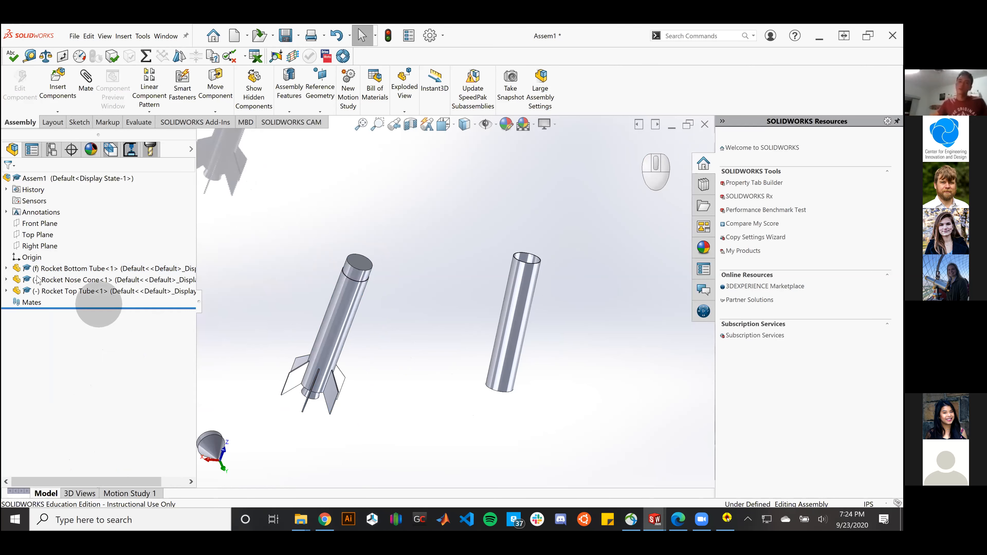
Step: Add a Concentric mate between the outer cylindrical faces of the Rocket Top Tube and Rocket Bottom Tube
{"action": "middle_click_drag", "start_coordinate": [600, 314], "coordinate": [505, 324]}
{"action": "scroll", "coordinate": [519, 306], "scroll_direction": "up", "scroll_amount": 4}
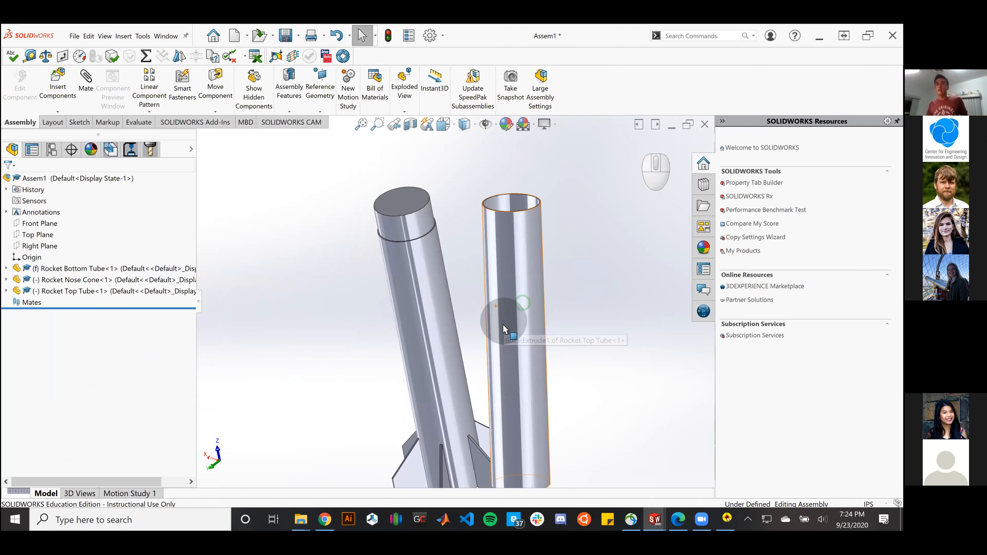
{"action": "scroll", "coordinate": [506, 322], "scroll_direction": "down", "scroll_amount": 2}
{"action": "scroll", "coordinate": [523, 403], "scroll_direction": "down", "scroll_amount": 4}
{"action": "middle_click_drag", "start_coordinate": [514, 405], "coordinate": [610, 391]}
{"action": "scroll", "coordinate": [413, 289], "scroll_direction": "up", "scroll_amount": 2}
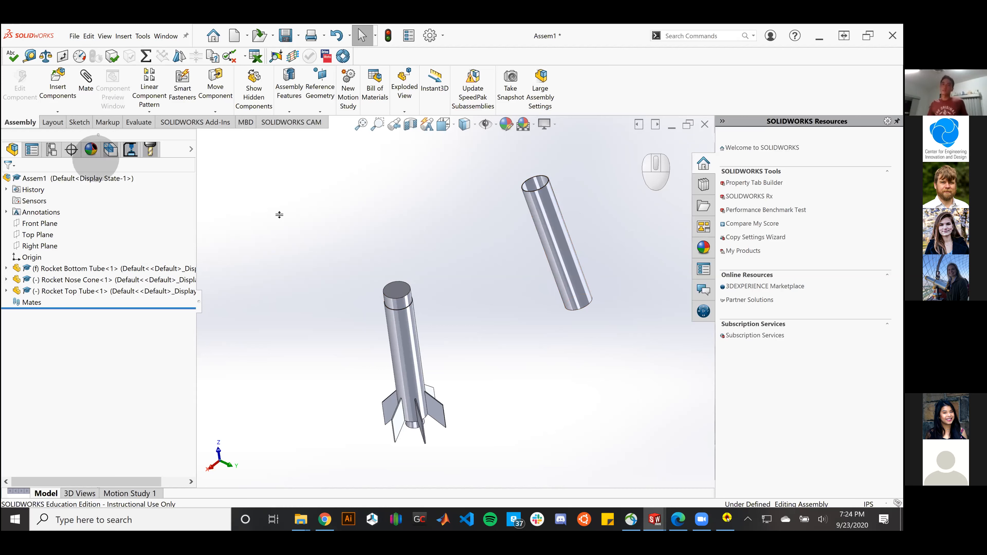
{"action": "left_click", "coordinate": [88, 82]}
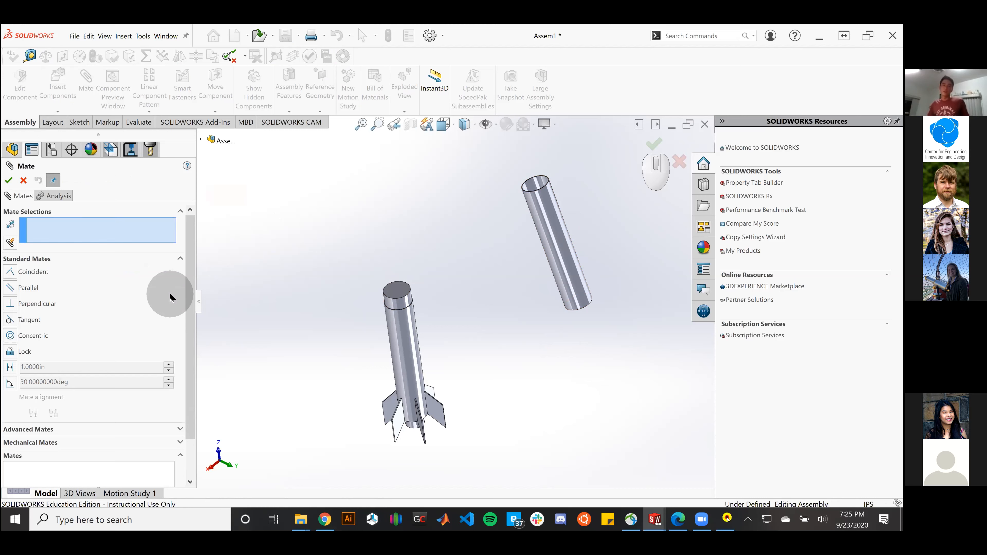
{"action": "left_click", "coordinate": [543, 226]}
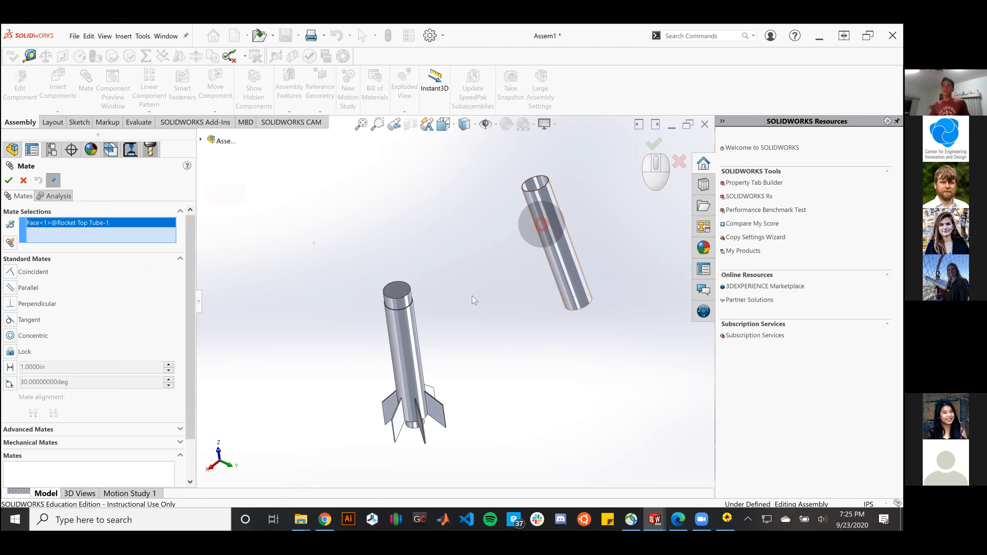
{"action": "left_click", "coordinate": [407, 343]}
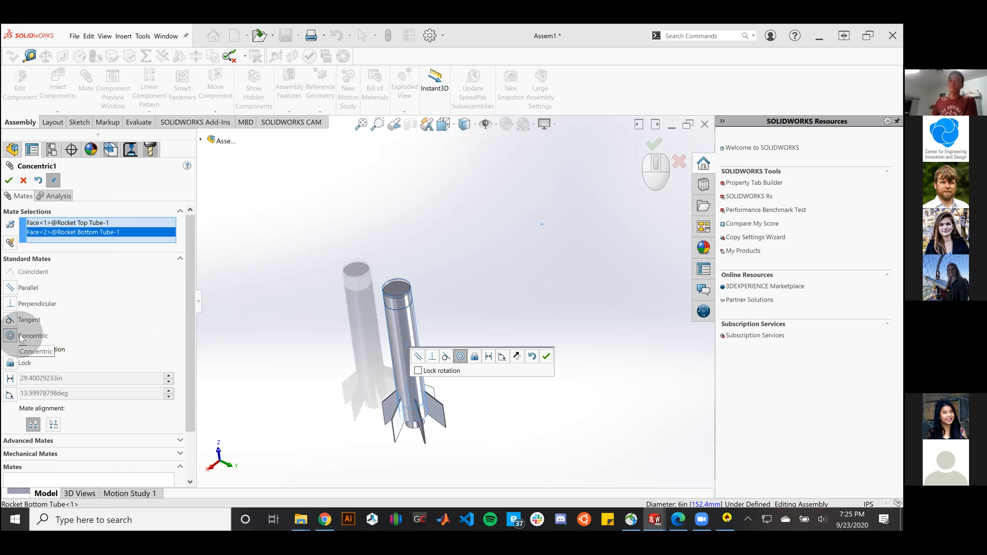
{"action": "left_click", "coordinate": [8, 181]}
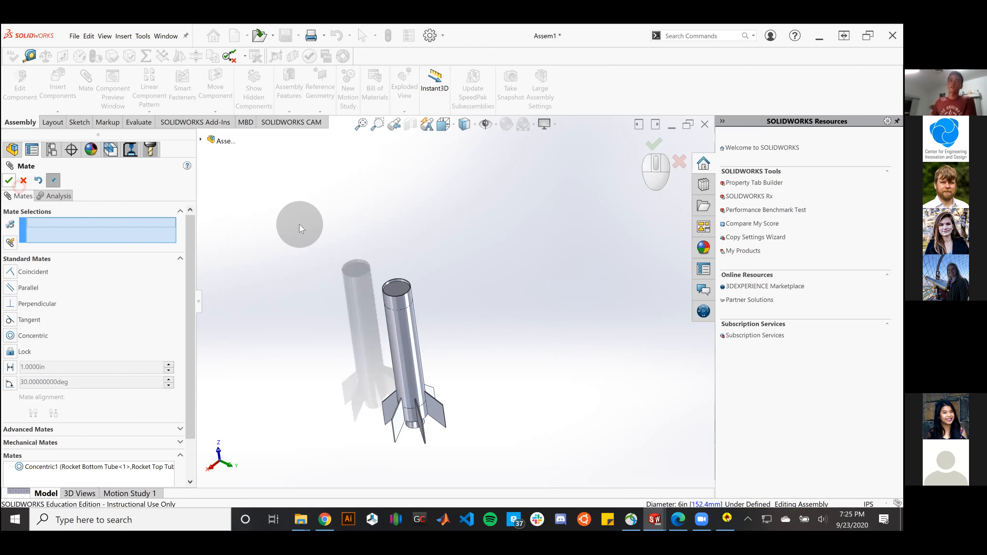
{"action": "left_click", "coordinate": [9, 182]}
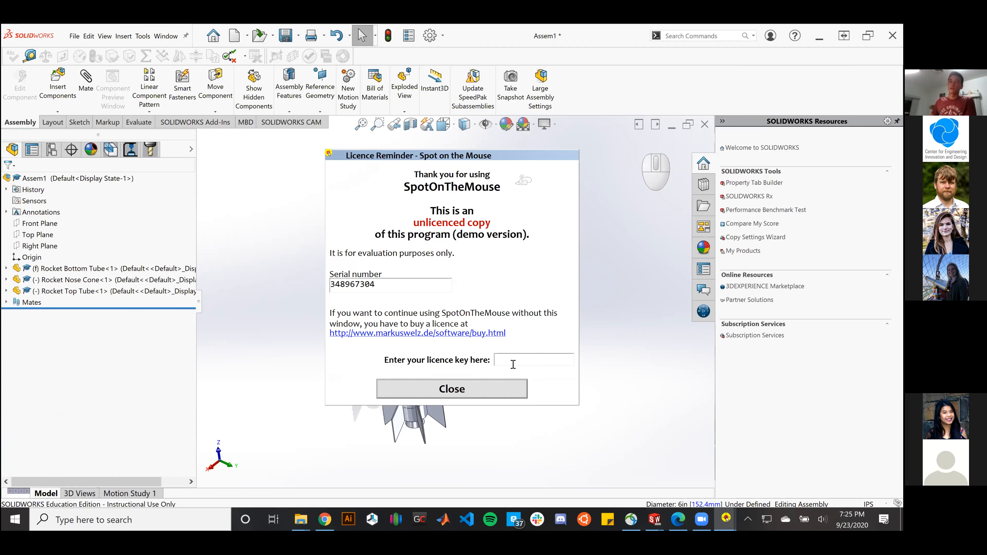
Step: Dismiss the licence reminder and slide the Rocket Top Tube along the shared axis until it clears the bottom tube's upper end
{"action": "left_click", "coordinate": [496, 387]}
{"action": "scroll", "coordinate": [474, 233], "scroll_direction": "down", "scroll_amount": 5}
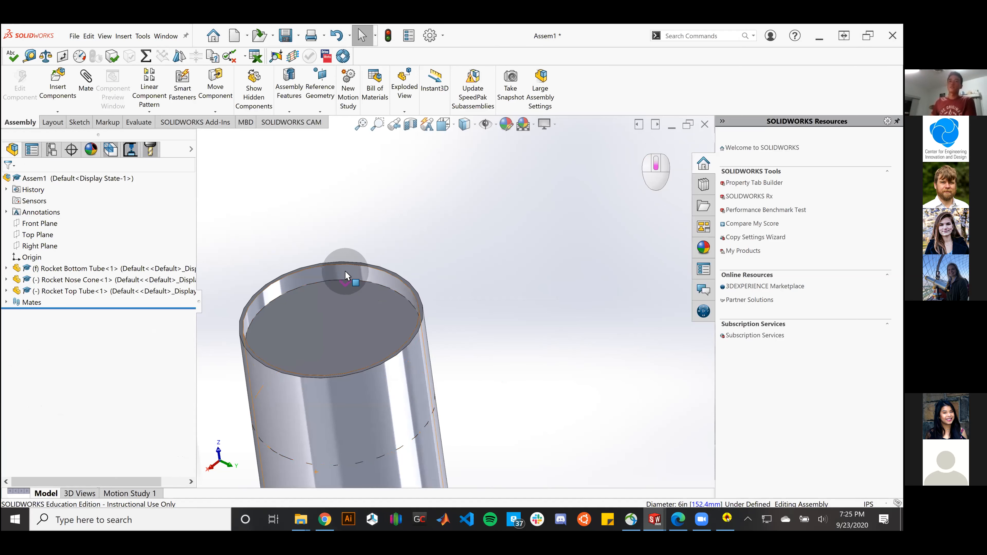
{"action": "scroll", "coordinate": [345, 274], "scroll_direction": "up", "scroll_amount": 8}
{"action": "middle_click_drag", "start_coordinate": [498, 427], "coordinate": [461, 418]}
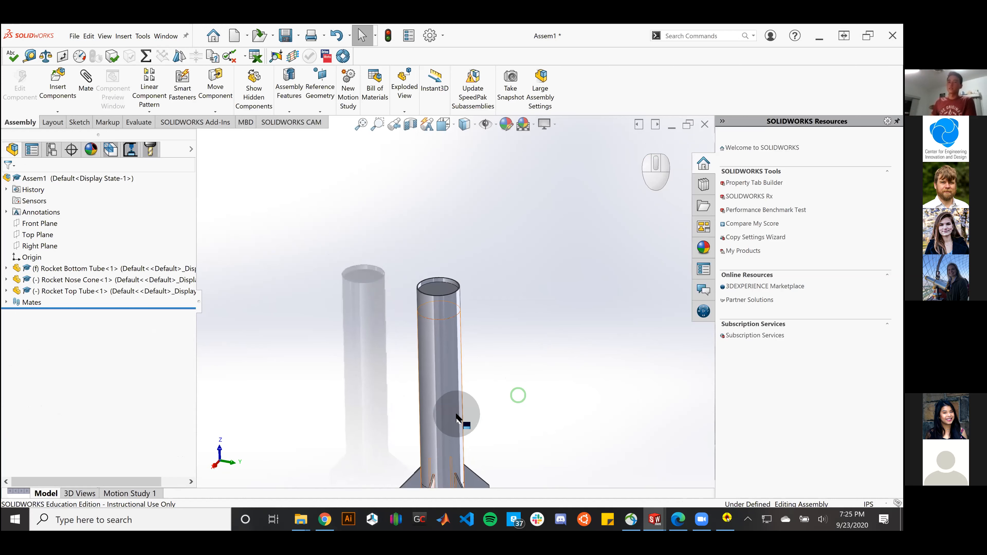
{"action": "left_click_drag", "start_coordinate": [458, 411], "coordinate": [409, 28]}
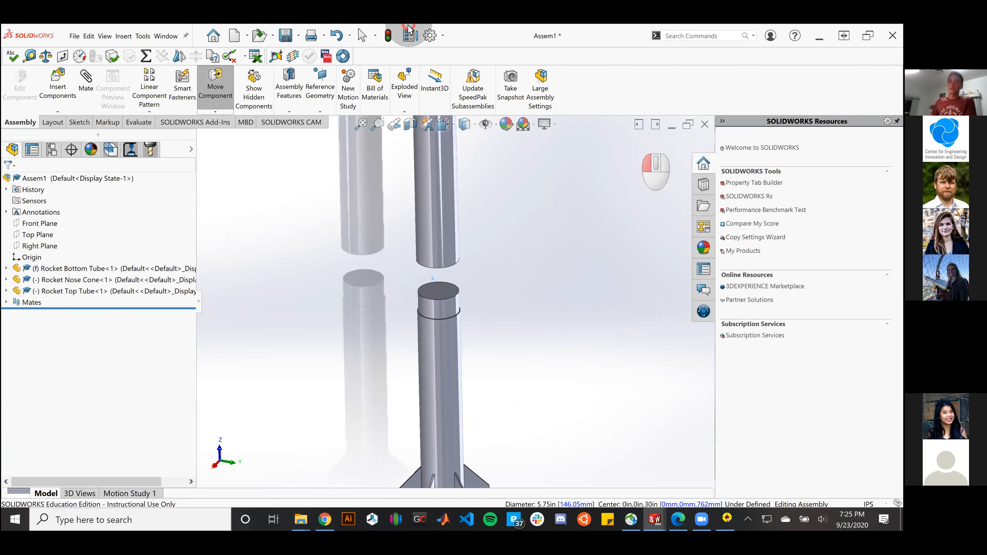
Step: Test the Rocket Top Tube's remaining freedom by trying to pull it sideways off the shared axis
{"action": "scroll", "coordinate": [482, 420], "scroll_direction": "down", "scroll_amount": 5}
{"action": "middle_click_drag", "start_coordinate": [489, 426], "coordinate": [395, 309]}
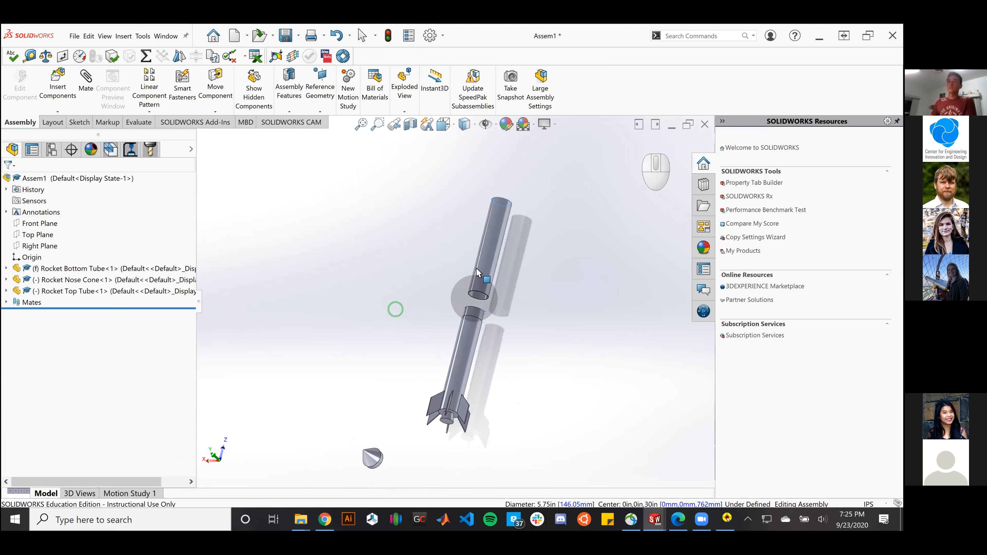
{"action": "left_click_drag", "start_coordinate": [477, 273], "coordinate": [560, 292]}
{"action": "left_click_drag", "start_coordinate": [521, 359], "coordinate": [422, 325]}
{"action": "key", "text": "Escape"}
Step: Examine the narrow shoulder face near the bottom tube's upper end and the lower rim of the top tube
{"action": "scroll", "coordinate": [512, 280], "scroll_direction": "down", "scroll_amount": 3}
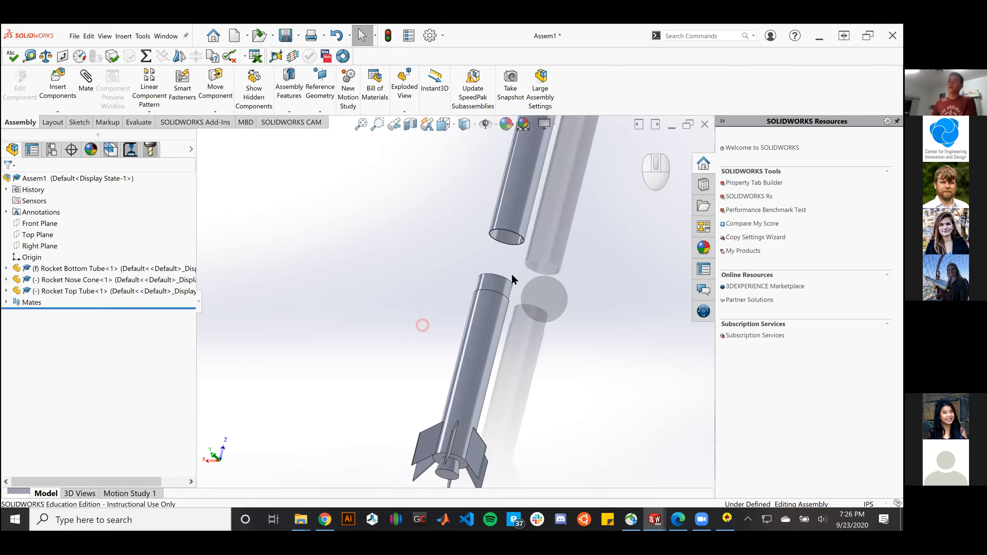
{"action": "scroll", "coordinate": [521, 272], "scroll_direction": "down", "scroll_amount": 4}
{"action": "middle_click_drag", "start_coordinate": [507, 314], "coordinate": [469, 348]}
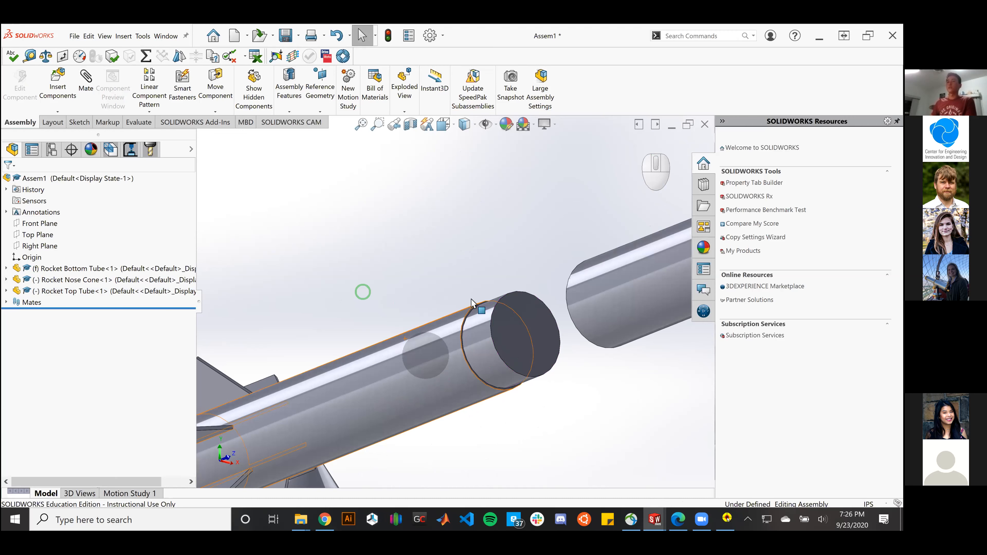
{"action": "scroll", "coordinate": [404, 288], "scroll_direction": "down", "scroll_amount": 4}
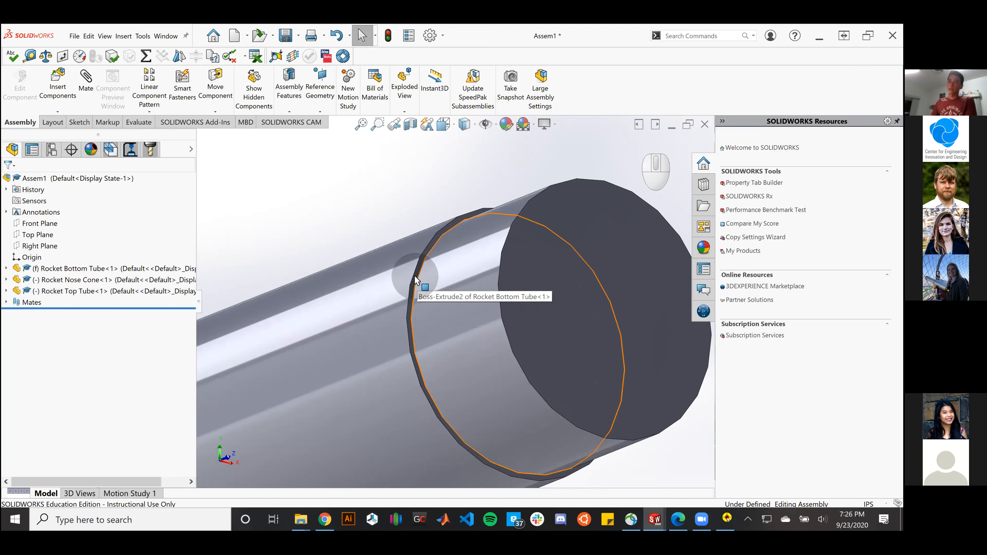
{"action": "scroll", "coordinate": [399, 302], "scroll_direction": "up", "scroll_amount": 6}
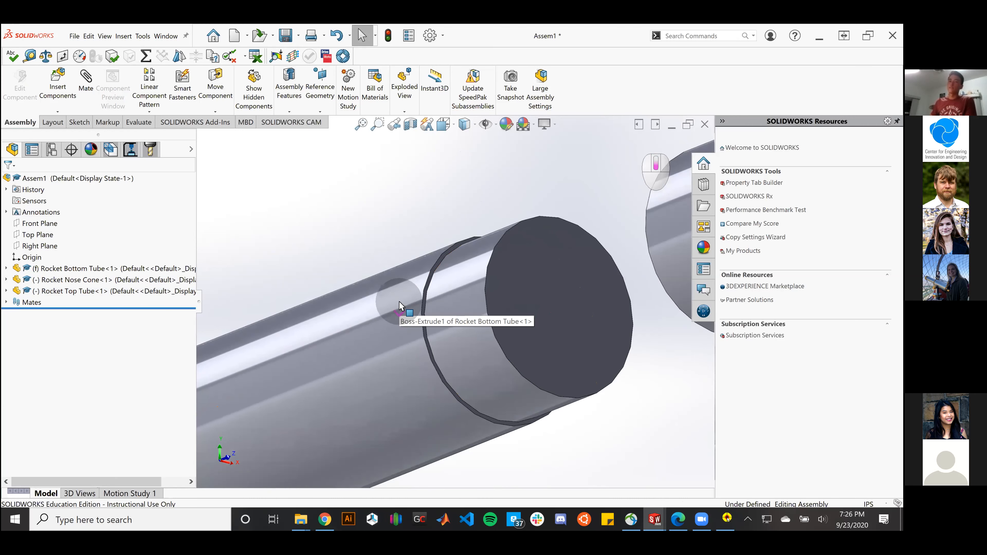
{"action": "middle_click_drag", "start_coordinate": [501, 349], "coordinate": [532, 303]}
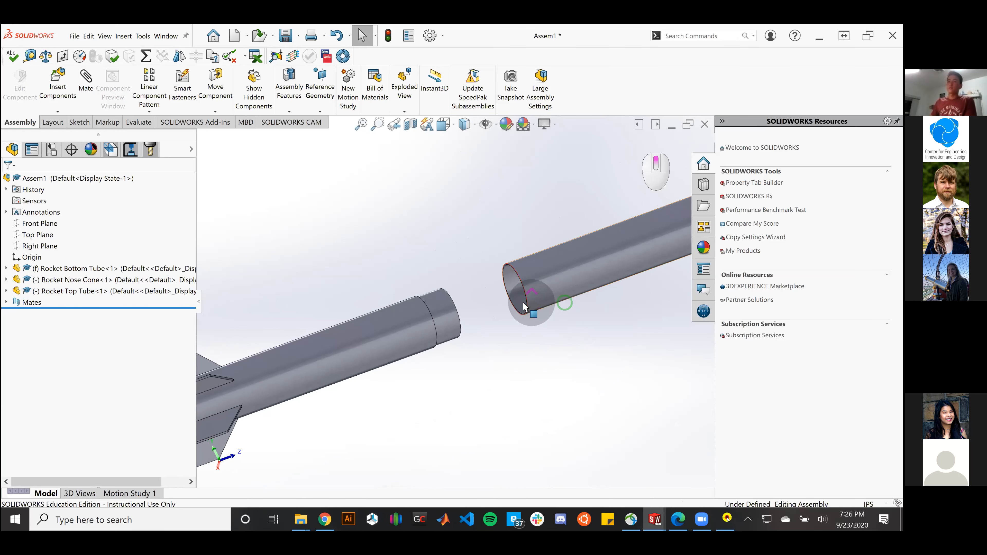
{"action": "scroll", "coordinate": [484, 314], "scroll_direction": "down", "scroll_amount": 5}
{"action": "scroll", "coordinate": [469, 322], "scroll_direction": "up", "scroll_amount": 5}
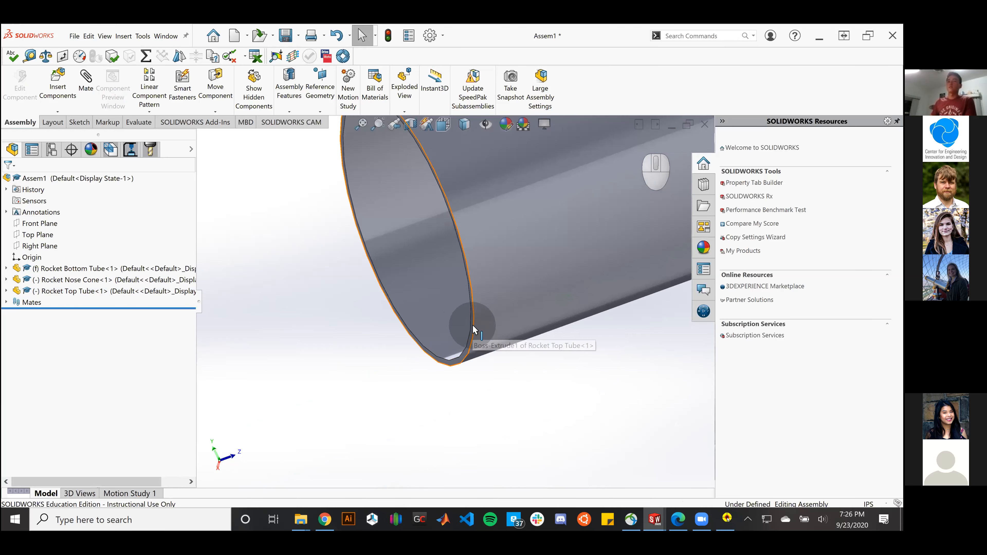
{"action": "scroll", "coordinate": [471, 338], "scroll_direction": "up", "scroll_amount": 3}
{"action": "middle_click_drag", "start_coordinate": [462, 343], "coordinate": [404, 403]}
Step: Add a Coincident mate between the Rocket Bottom Tube's ring-shaped shoulder face and the Rocket Top Tube's lower rim face
{"action": "left_click", "coordinate": [92, 89]}
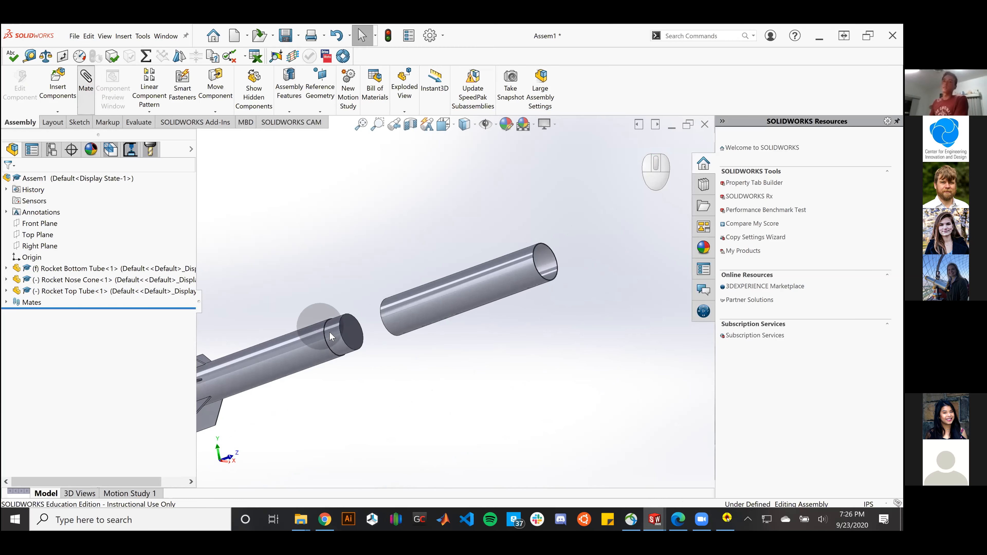
{"action": "scroll", "coordinate": [330, 346], "scroll_direction": "down", "scroll_amount": 10}
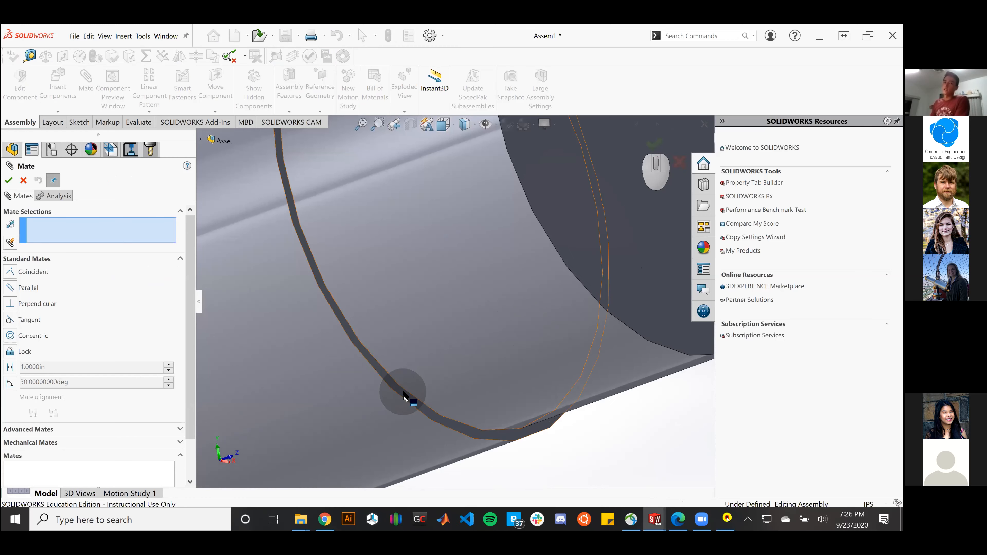
{"action": "left_click", "coordinate": [403, 392]}
{"action": "scroll", "coordinate": [365, 348], "scroll_direction": "up", "scroll_amount": 10}
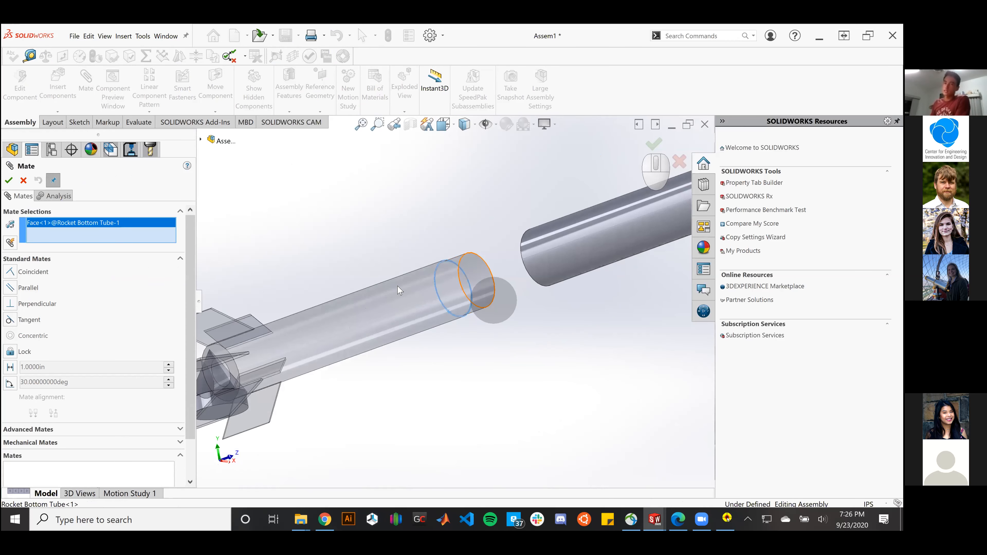
{"action": "middle_click_drag", "start_coordinate": [553, 395], "coordinate": [651, 228]}
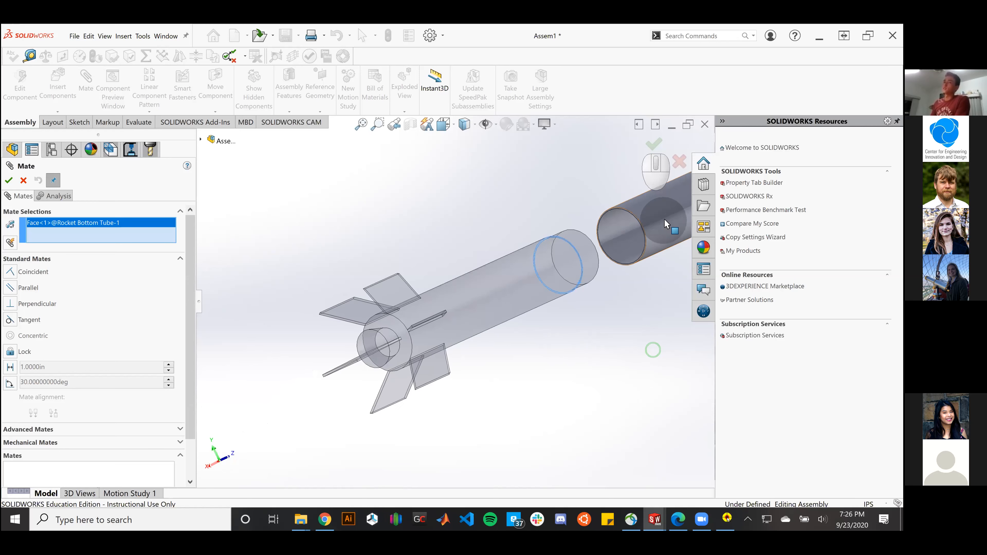
{"action": "scroll", "coordinate": [653, 228], "scroll_direction": "down", "scroll_amount": 10}
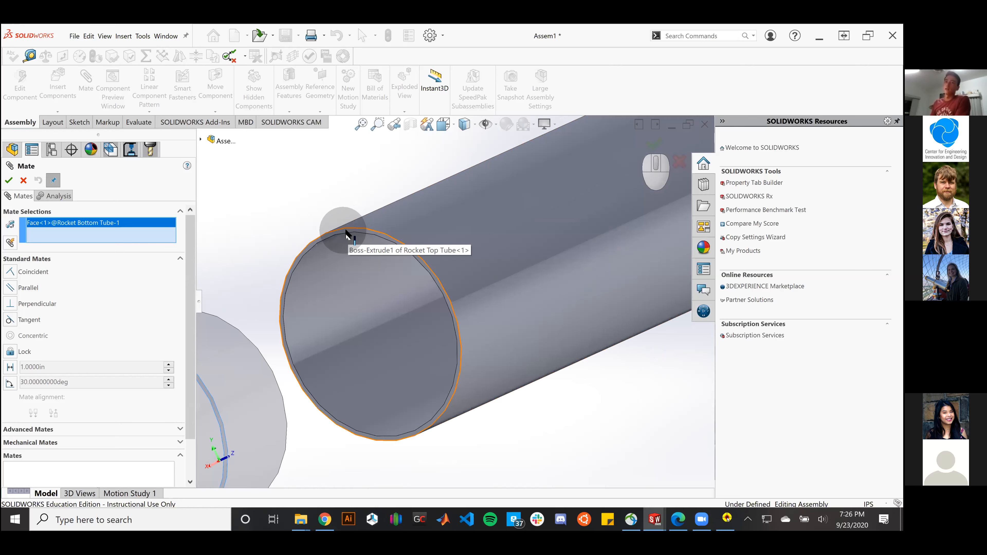
{"action": "scroll", "coordinate": [346, 230], "scroll_direction": "down", "scroll_amount": 6}
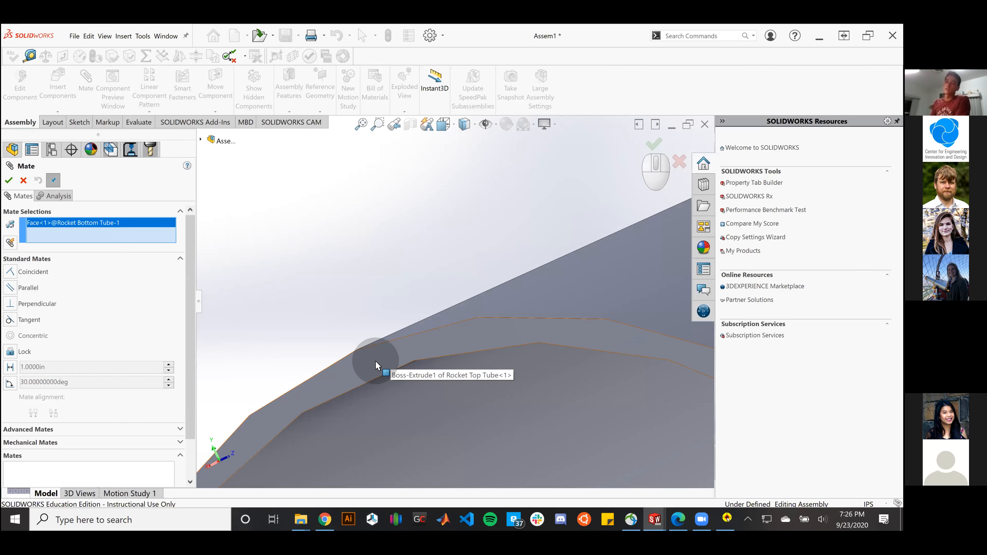
{"action": "left_click", "coordinate": [375, 362]}
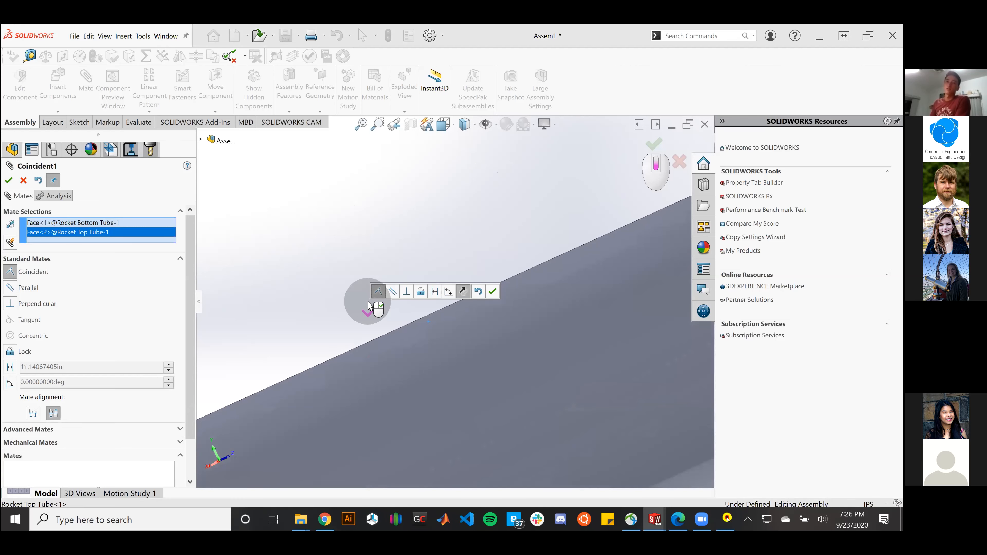
{"action": "scroll", "coordinate": [371, 305], "scroll_direction": "up", "scroll_amount": 5}
{"action": "middle_click_drag", "start_coordinate": [431, 411], "coordinate": [314, 354]}
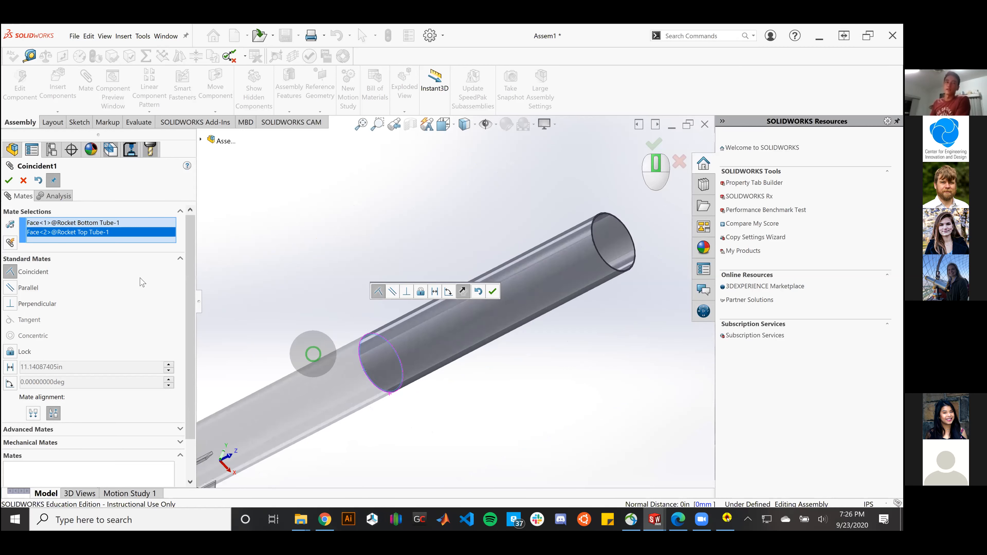
{"action": "left_click", "coordinate": [10, 182]}
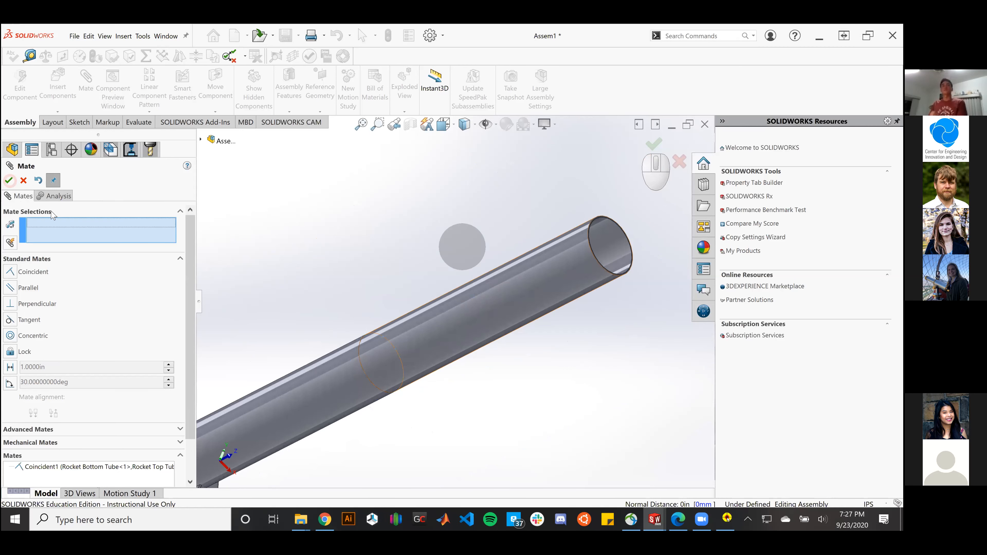
{"action": "left_click", "coordinate": [8, 179]}
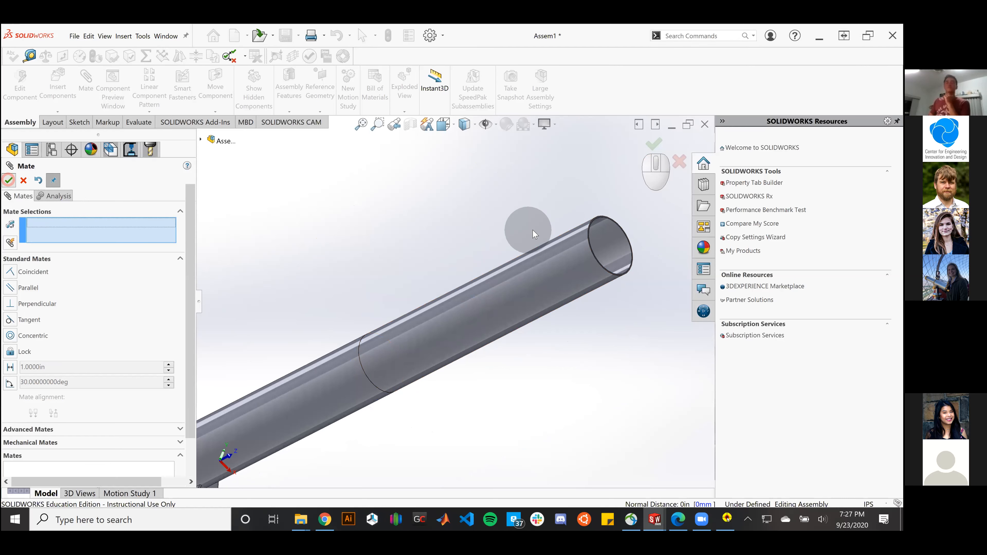
Step: Examine the two joined tubes and the orientation of the loose nose cone beside them
{"action": "scroll", "coordinate": [529, 229], "scroll_direction": "down", "scroll_amount": 5}
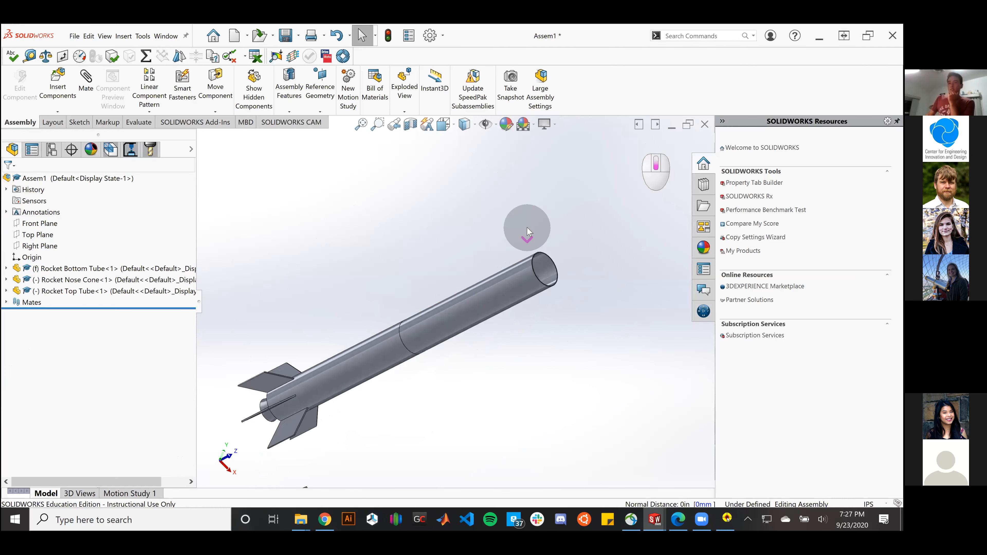
{"action": "middle_click_drag", "start_coordinate": [506, 393], "coordinate": [521, 258]}
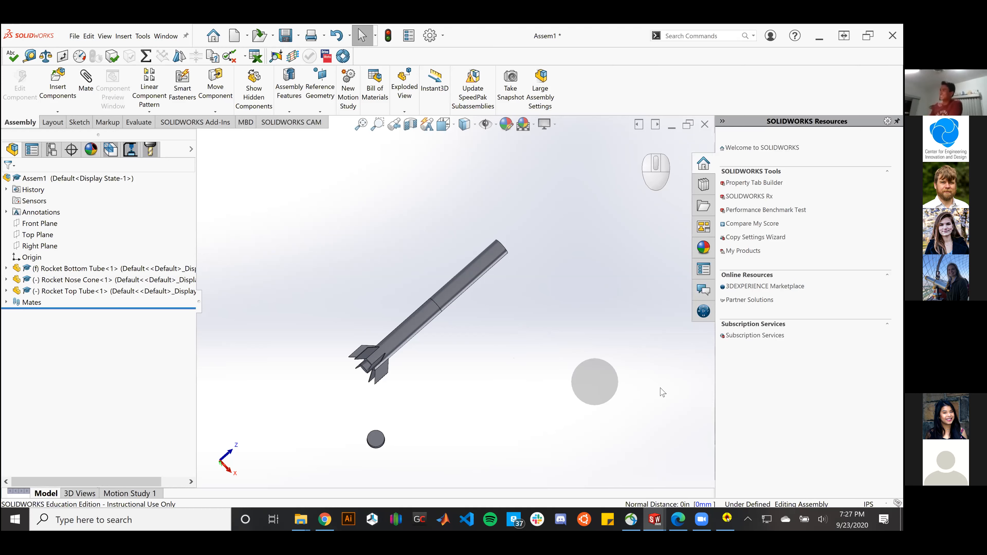
{"action": "middle_click_drag", "start_coordinate": [579, 247], "coordinate": [522, 303]}
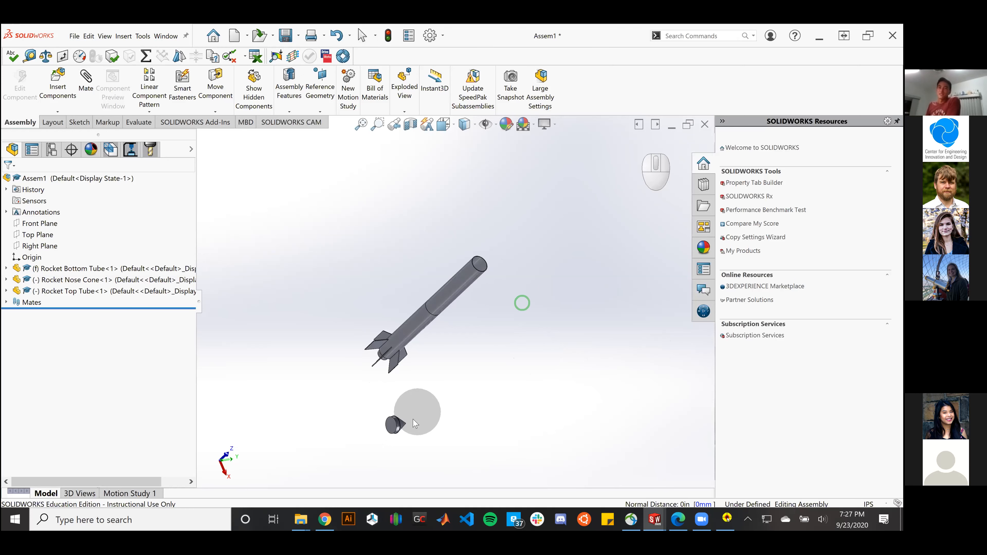
{"action": "scroll", "coordinate": [408, 412], "scroll_direction": "down", "scroll_amount": 2}
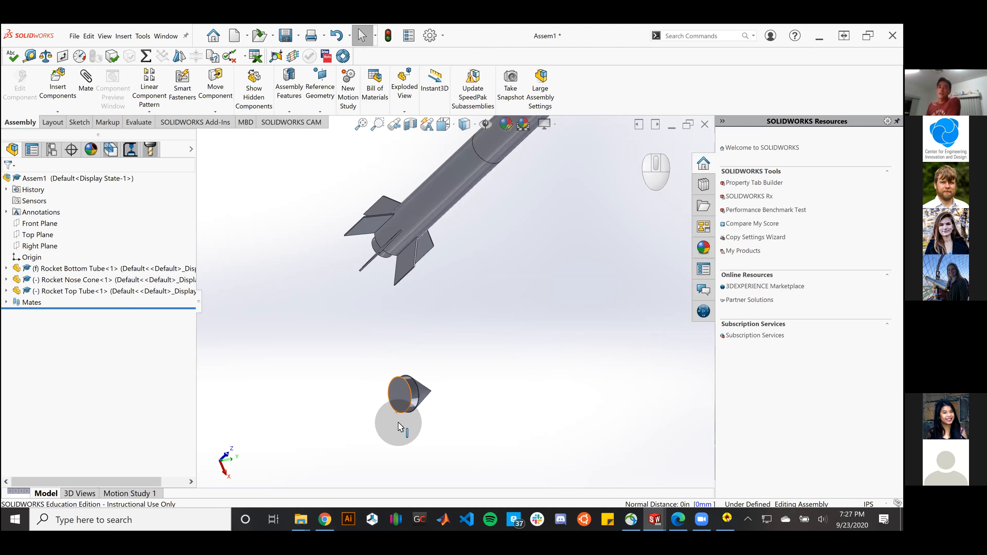
{"action": "scroll", "coordinate": [441, 380], "scroll_direction": "down", "scroll_amount": 3}
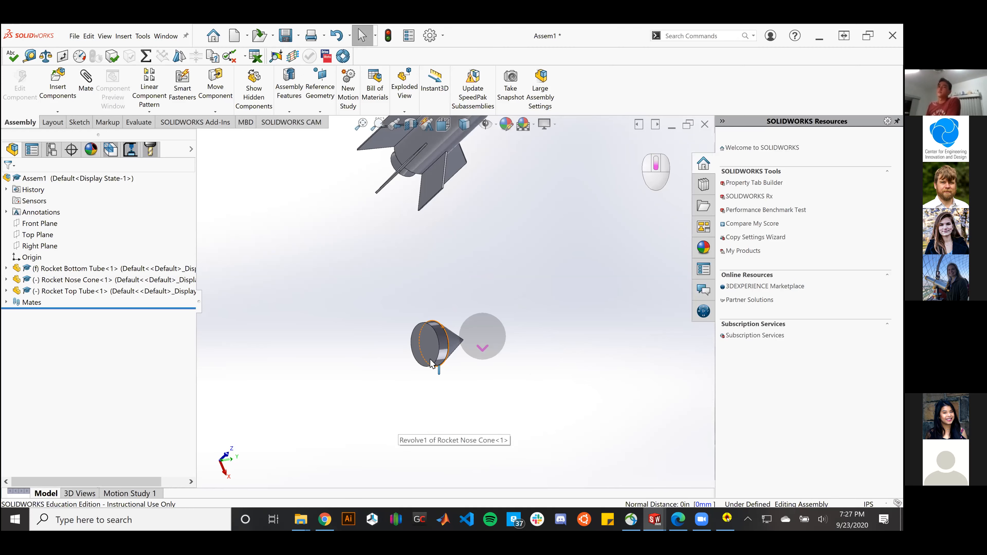
{"action": "scroll", "coordinate": [467, 337], "scroll_direction": "up", "scroll_amount": 3}
Step: Add a Concentric mate between the Rocket Nose Cone's cylindrical shoulder face and the cylindrical face of the Rocket Top Tube
{"action": "left_click", "coordinate": [83, 86]}
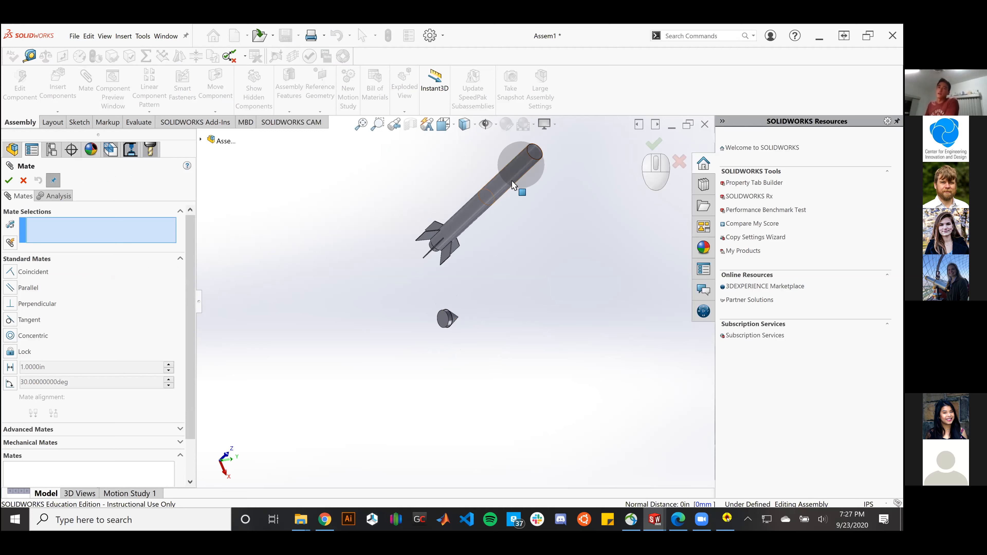
{"action": "scroll", "coordinate": [460, 310], "scroll_direction": "up", "scroll_amount": 3}
{"action": "scroll", "coordinate": [460, 309], "scroll_direction": "up", "scroll_amount": 5}
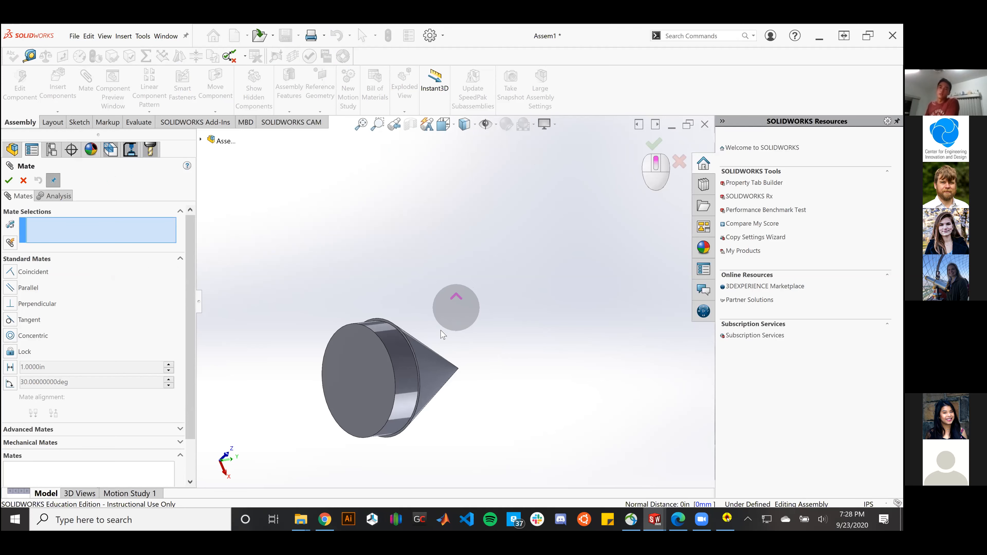
{"action": "left_click", "coordinate": [395, 351]}
{"action": "scroll", "coordinate": [540, 389], "scroll_direction": "down", "scroll_amount": 5}
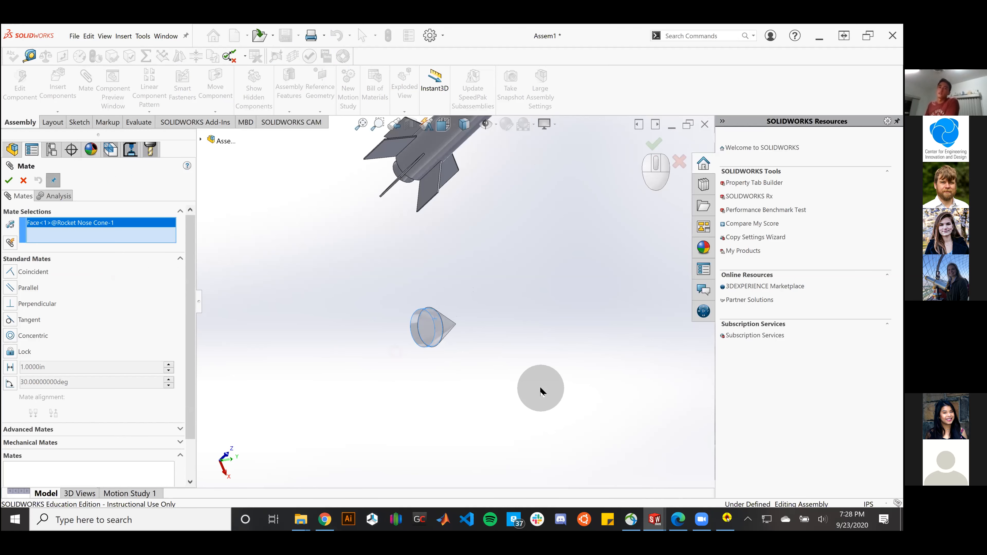
{"action": "scroll", "coordinate": [541, 390], "scroll_direction": "down", "scroll_amount": 3}
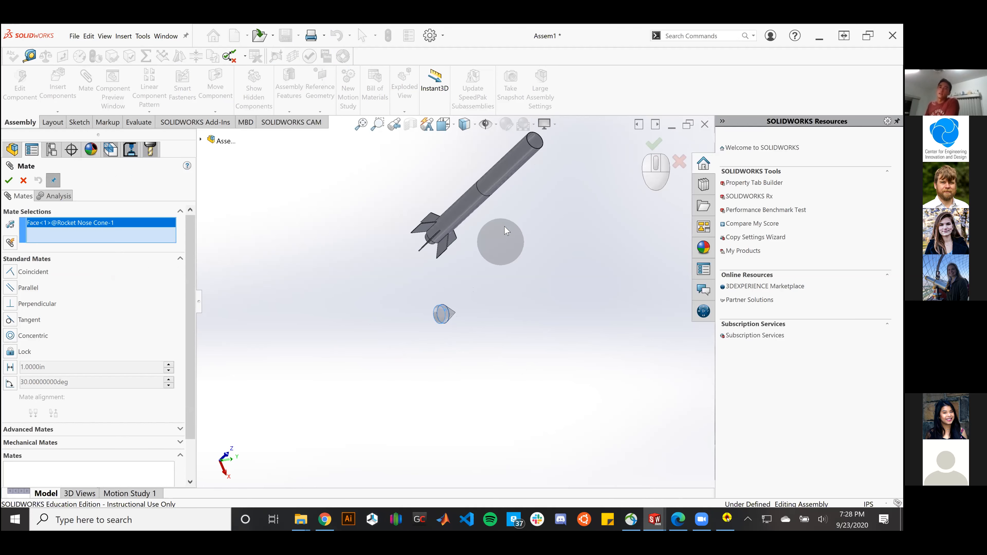
{"action": "left_click", "coordinate": [502, 170]}
{"action": "scroll", "coordinate": [540, 323], "scroll_direction": "down", "scroll_amount": 2}
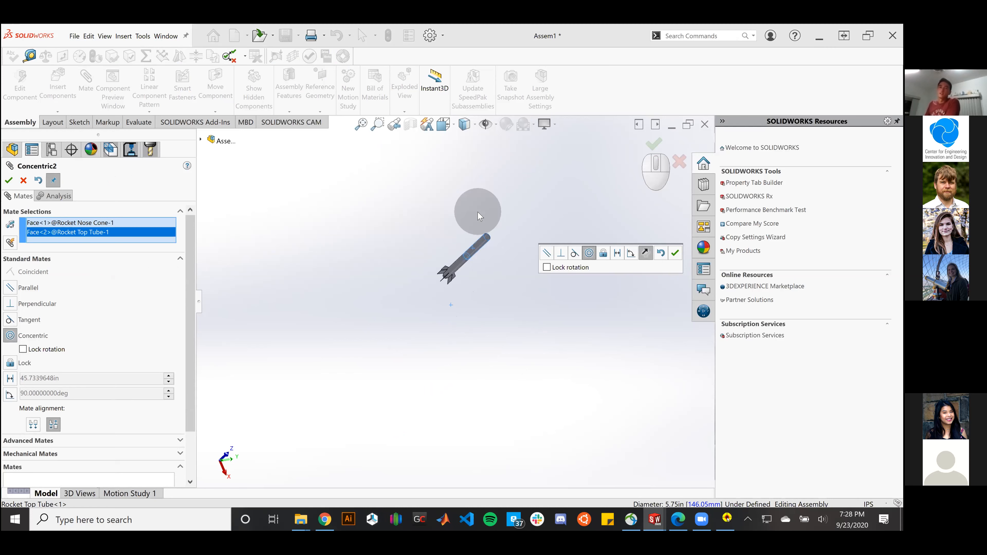
{"action": "scroll", "coordinate": [470, 265], "scroll_direction": "up", "scroll_amount": 5}
{"action": "middle_click_drag", "start_coordinate": [441, 334], "coordinate": [485, 297]}
{"action": "middle_click_drag", "start_coordinate": [476, 310], "coordinate": [457, 313]}
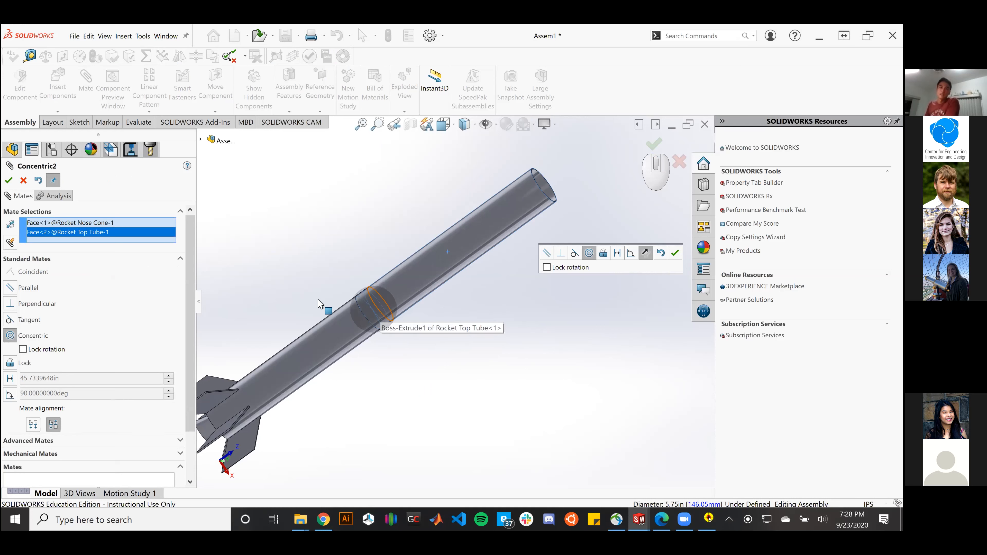
{"action": "left_click", "coordinate": [9, 180]}
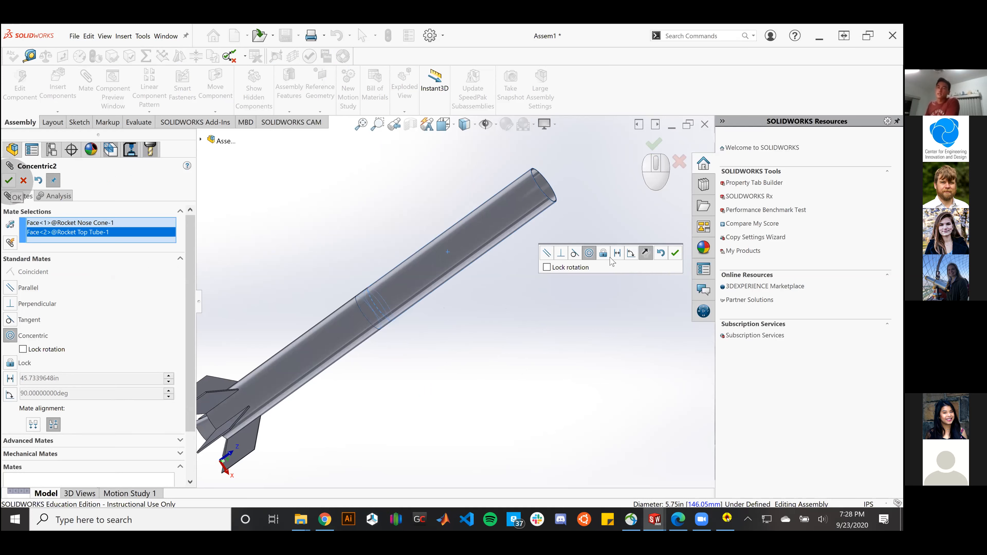
{"action": "left_click", "coordinate": [543, 318]}
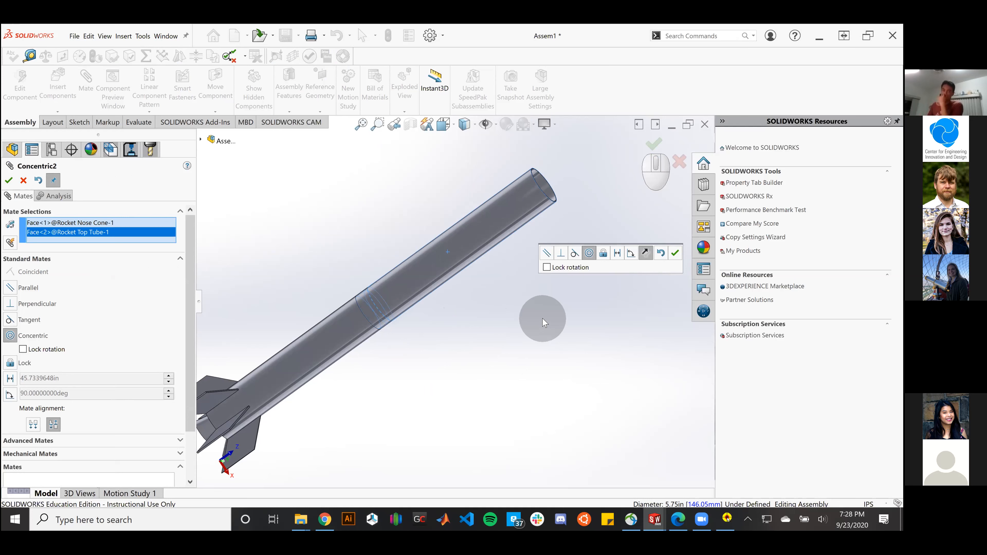
{"action": "scroll", "coordinate": [487, 362], "scroll_direction": "up", "scroll_amount": 2}
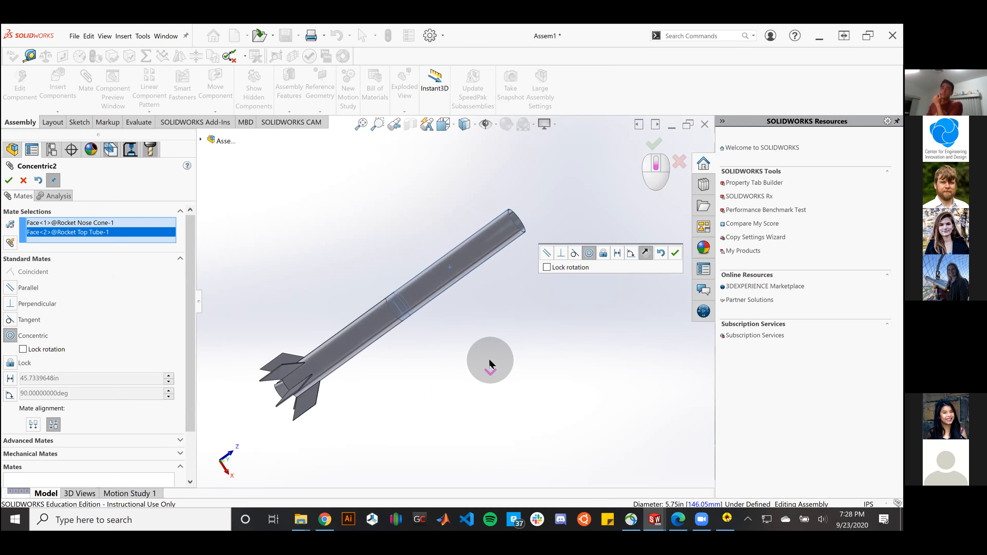
{"action": "left_click", "coordinate": [8, 182]}
{"action": "left_click", "coordinate": [6, 181]}
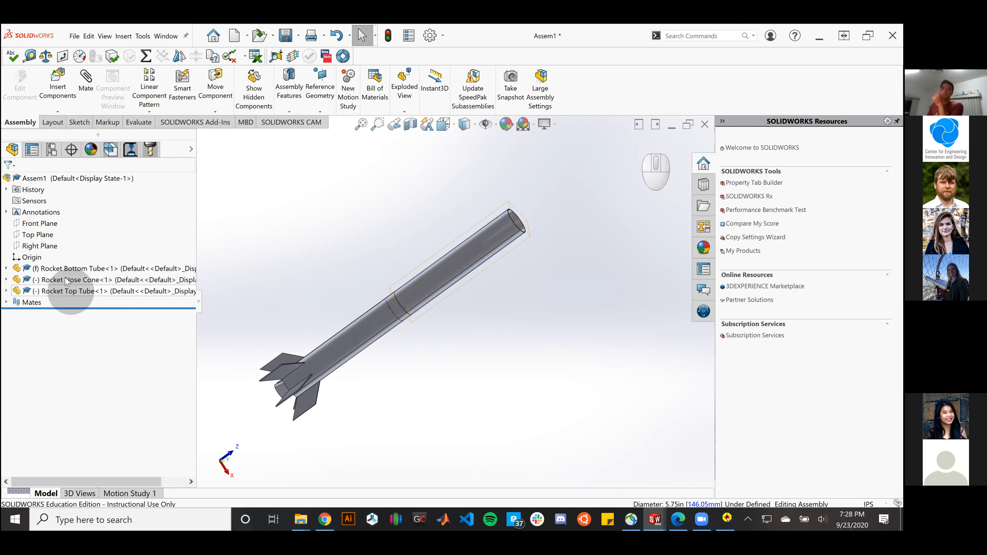
Step: Locate the Rocket Nose Cone inside the joined tubes by examining the seam between the bottom and top tubes
{"action": "left_click", "coordinate": [66, 279]}
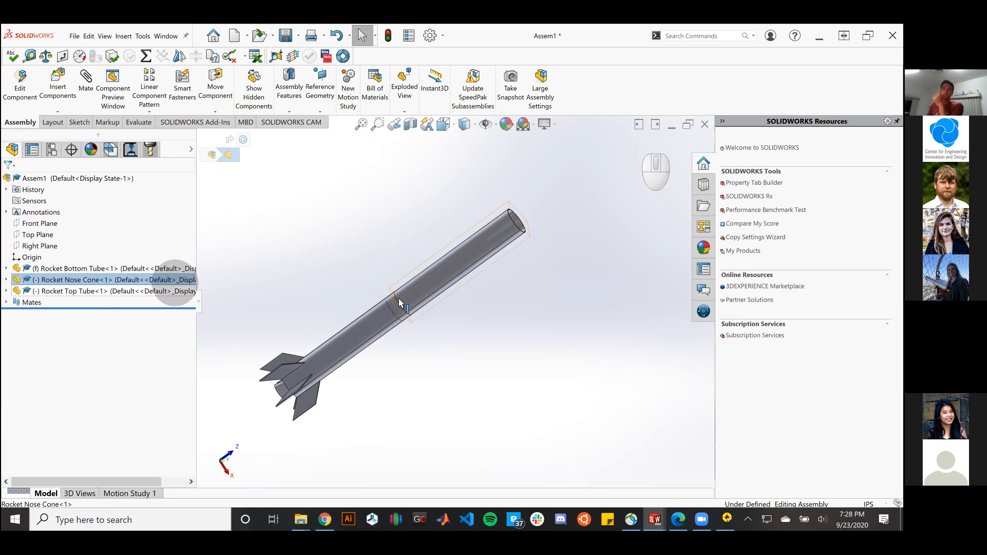
{"action": "left_click_drag", "start_coordinate": [405, 302], "coordinate": [383, 316]}
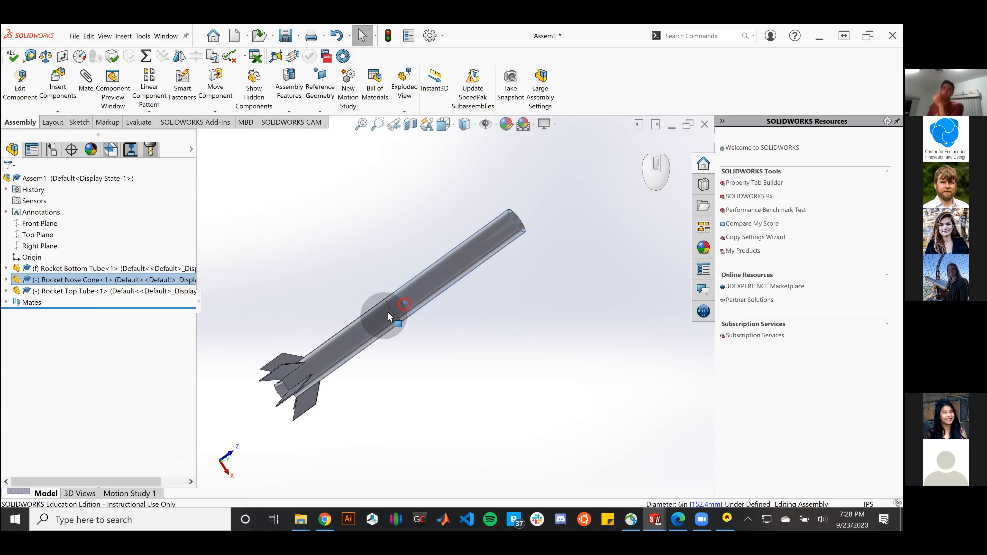
{"action": "scroll", "coordinate": [419, 302], "scroll_direction": "down", "scroll_amount": 6}
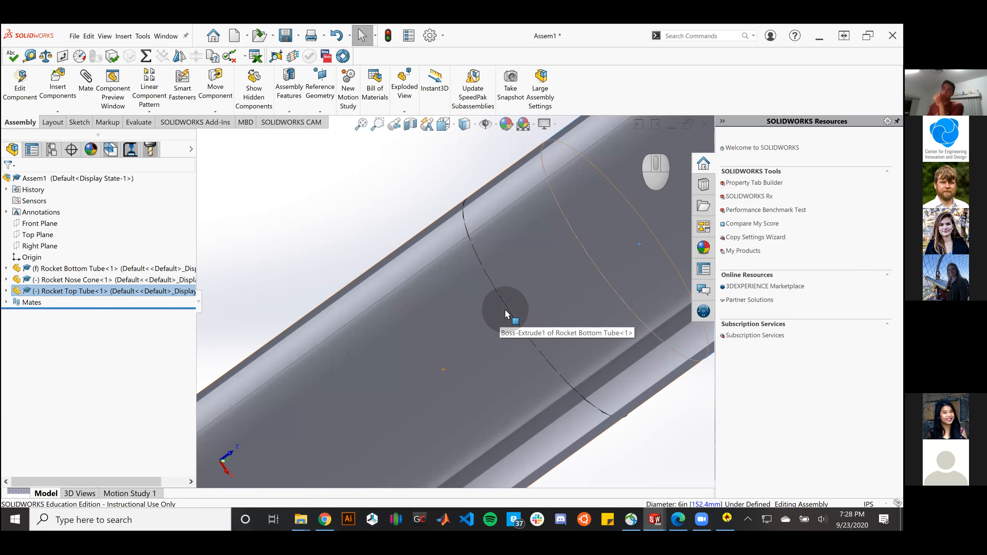
{"action": "left_click", "coordinate": [538, 295]}
{"action": "scroll", "coordinate": [390, 339], "scroll_direction": "up", "scroll_amount": 8}
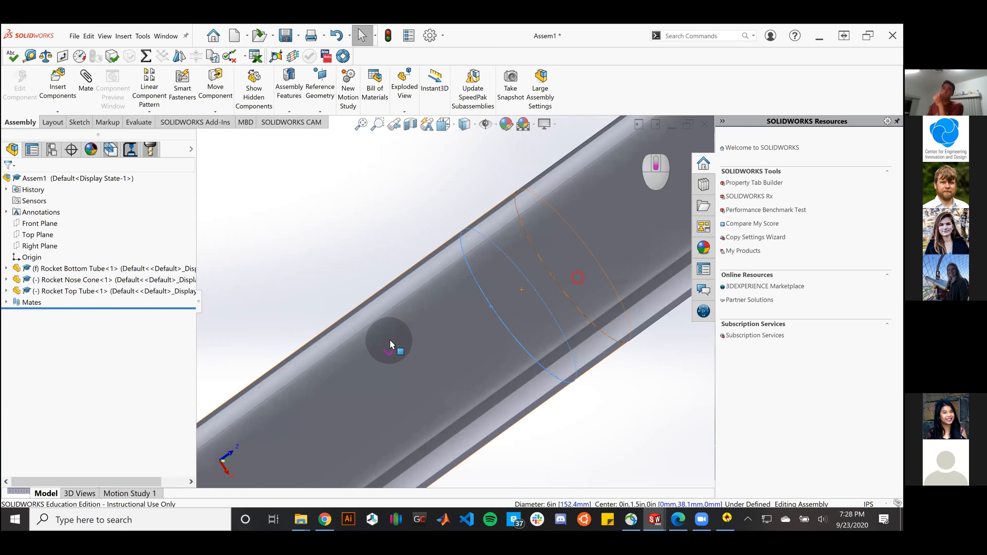
{"action": "left_click", "coordinate": [510, 397]}
{"action": "scroll", "coordinate": [486, 391], "scroll_direction": "up", "scroll_amount": 3}
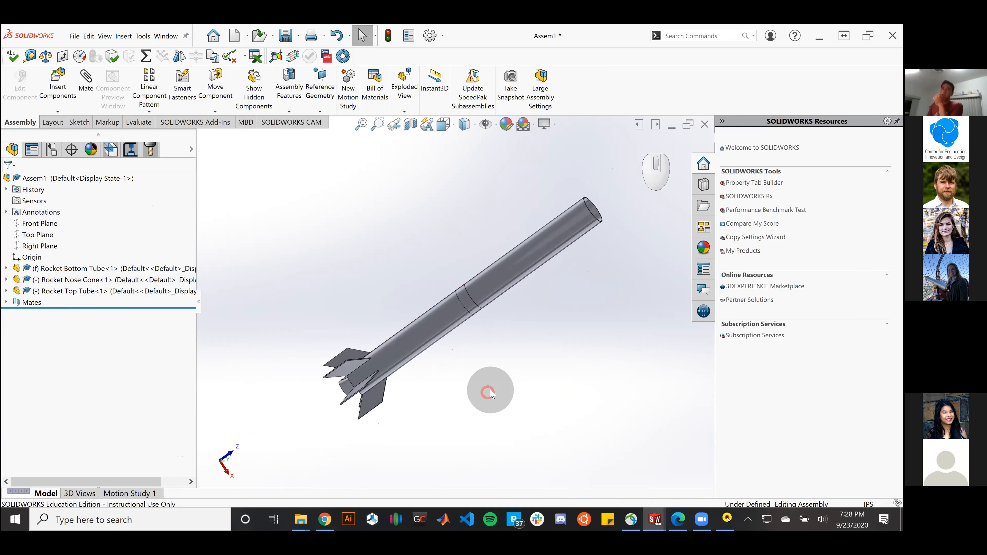
Step: Hide the Rocket Bottom Tube and move the Rocket Nose Cone out past the open upper end of the Rocket Top Tube
{"action": "right_click", "coordinate": [446, 328]}
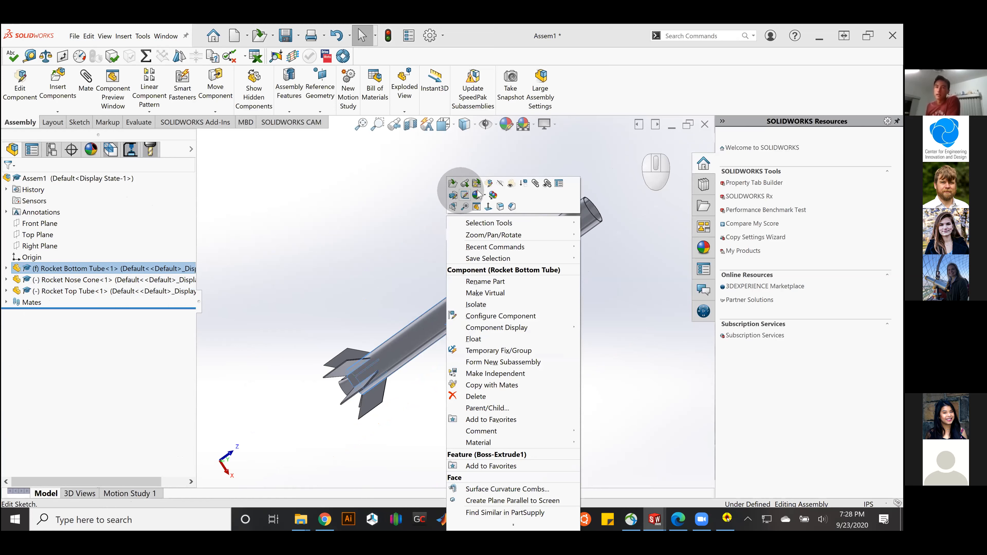
{"action": "left_click", "coordinate": [501, 186]}
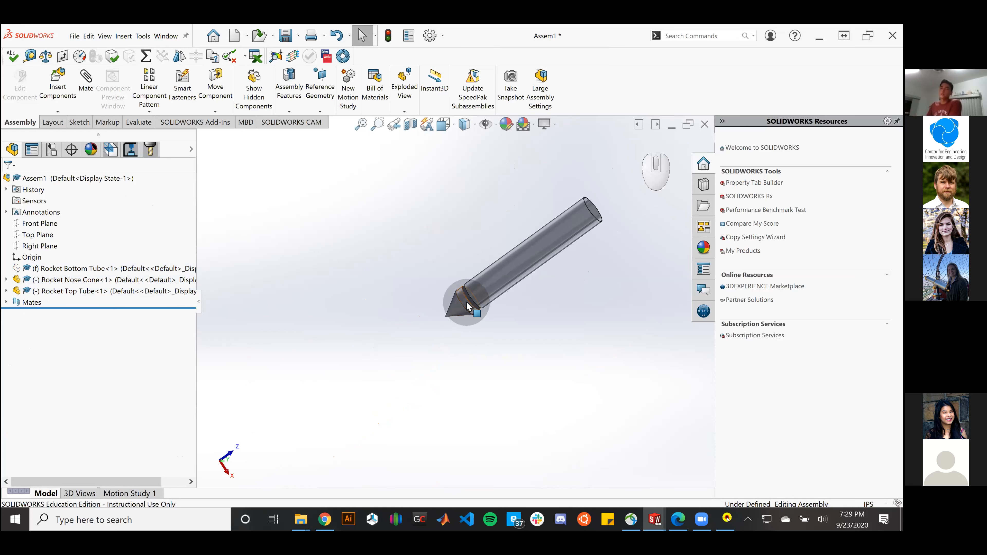
{"action": "left_click", "coordinate": [467, 304]}
{"action": "left_click_drag", "start_coordinate": [466, 302], "coordinate": [692, 161]}
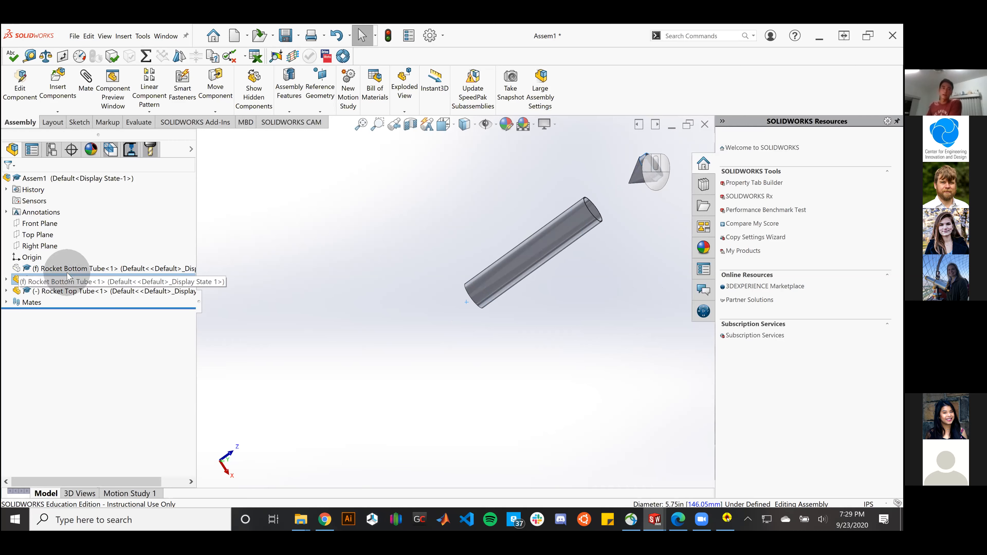
Step: Show the hidden Rocket Bottom Tube again
{"action": "left_click", "coordinate": [62, 266]}
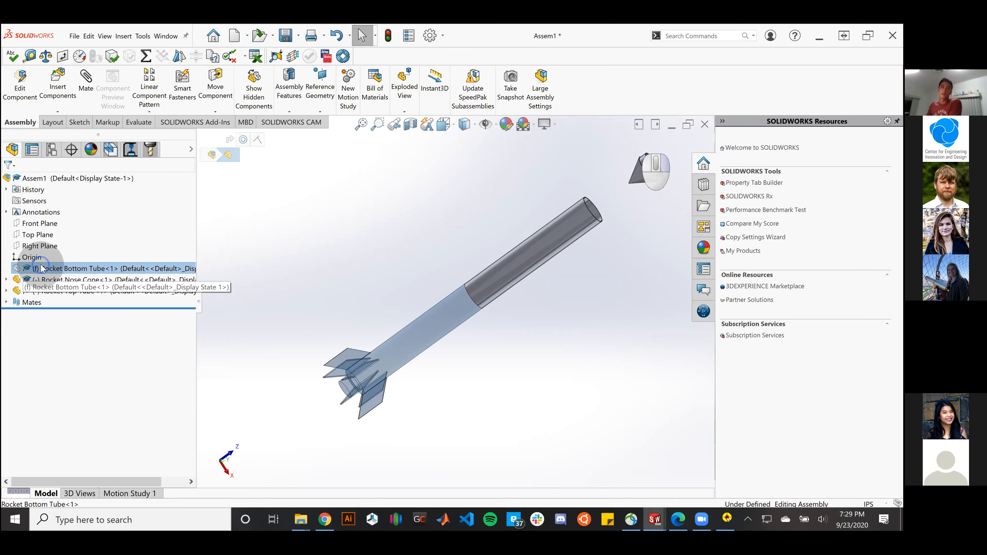
{"action": "right_click", "coordinate": [49, 269]}
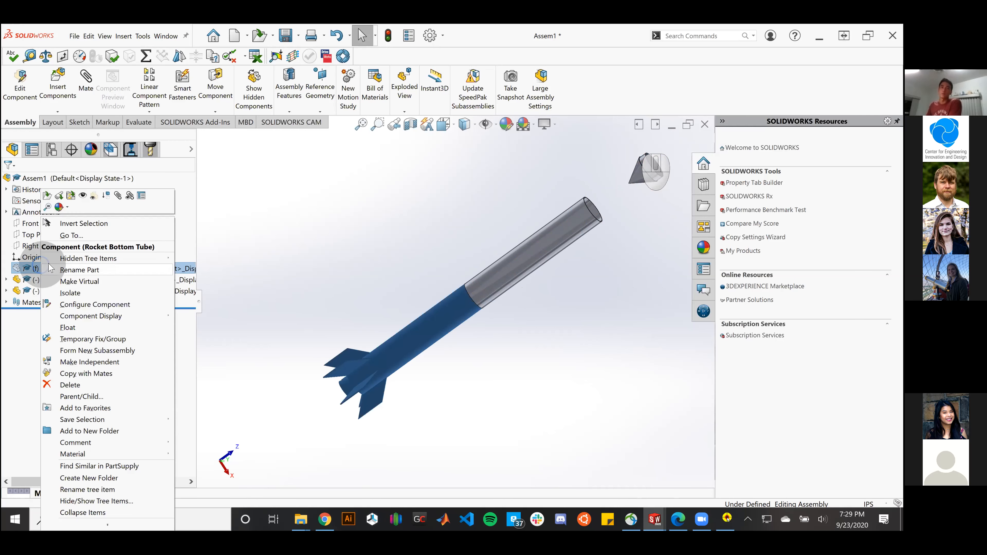
{"action": "left_click", "coordinate": [82, 199]}
{"action": "left_click", "coordinate": [586, 394]}
Step: Examine the nose cone's orientation relative to the open upper end of the Rocket Top Tube
{"action": "middle_click_drag", "start_coordinate": [568, 365], "coordinate": [531, 396]}
{"action": "scroll", "coordinate": [623, 199], "scroll_direction": "up", "scroll_amount": 5}
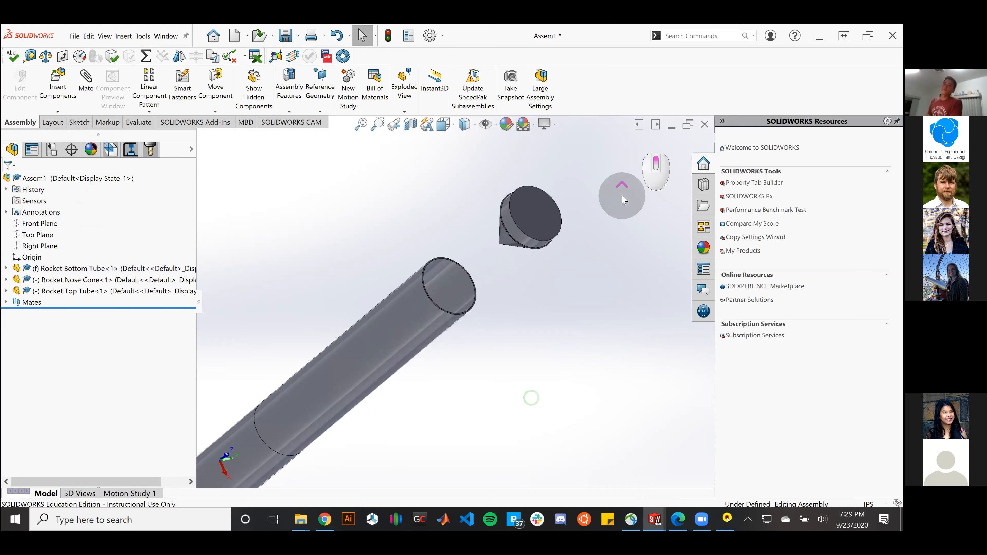
{"action": "scroll", "coordinate": [623, 195], "scroll_direction": "up", "scroll_amount": 3}
{"action": "middle_click_drag", "start_coordinate": [548, 271], "coordinate": [580, 244]}
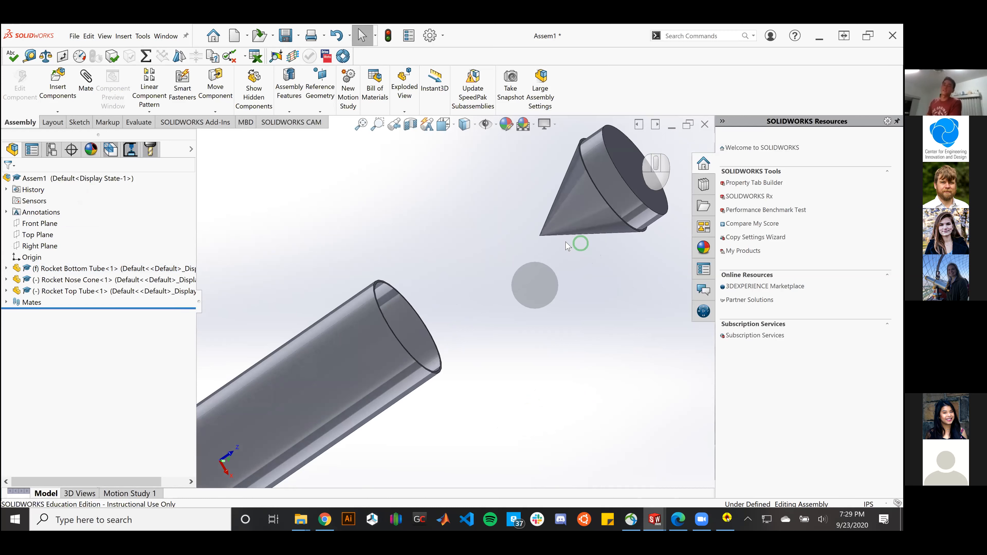
{"action": "scroll", "coordinate": [534, 286], "scroll_direction": "down", "scroll_amount": 2}
{"action": "left_click", "coordinate": [430, 358]}
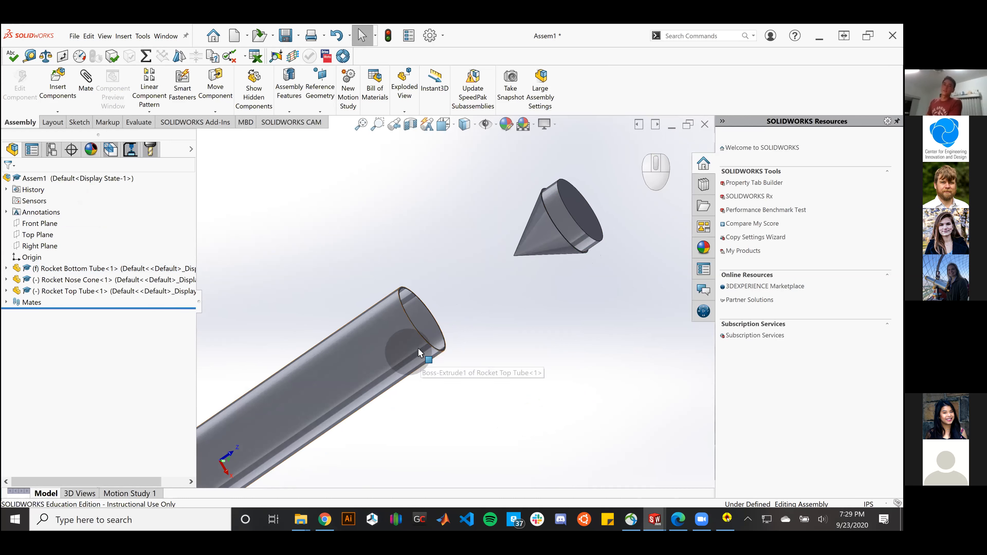
{"action": "left_click", "coordinate": [545, 302]}
{"action": "left_click", "coordinate": [570, 261]}
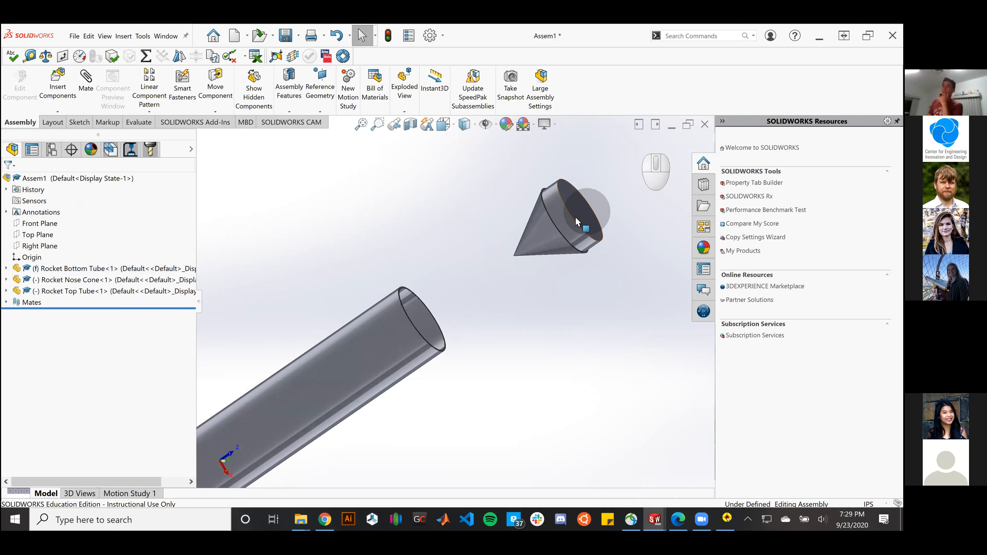
{"action": "left_click", "coordinate": [572, 228]}
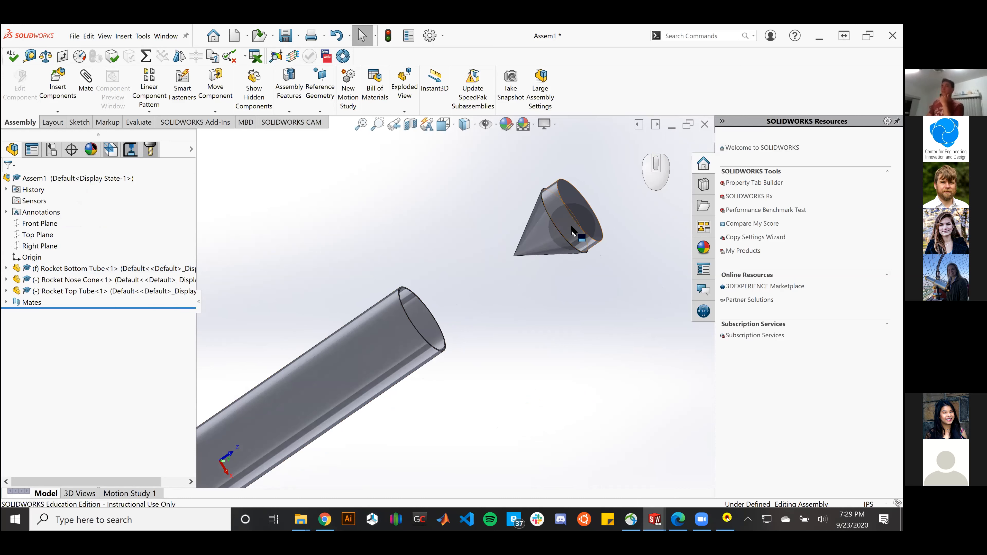
{"action": "left_click", "coordinate": [381, 381]}
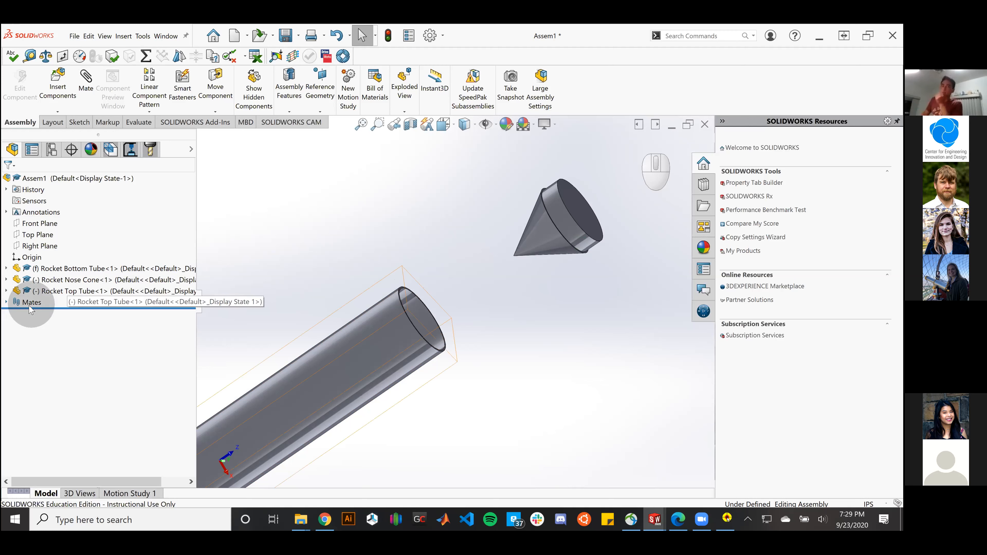
Step: Edit the Concentric mate between the nose cone and top tube, switching its mate alignment to aligned to turn the cone's tip outward
{"action": "left_click", "coordinate": [6, 303]}
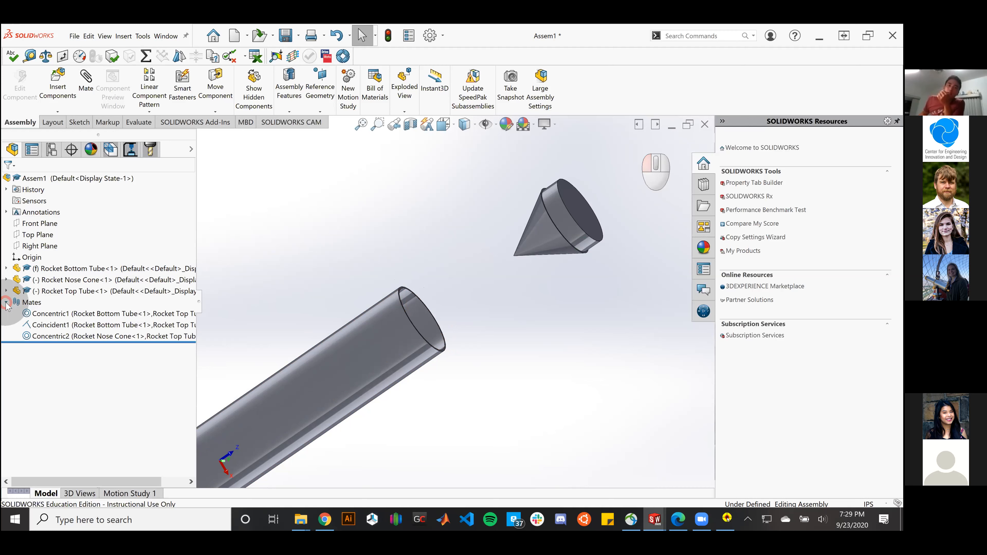
{"action": "middle_click_drag", "start_coordinate": [416, 312], "coordinate": [415, 311]}
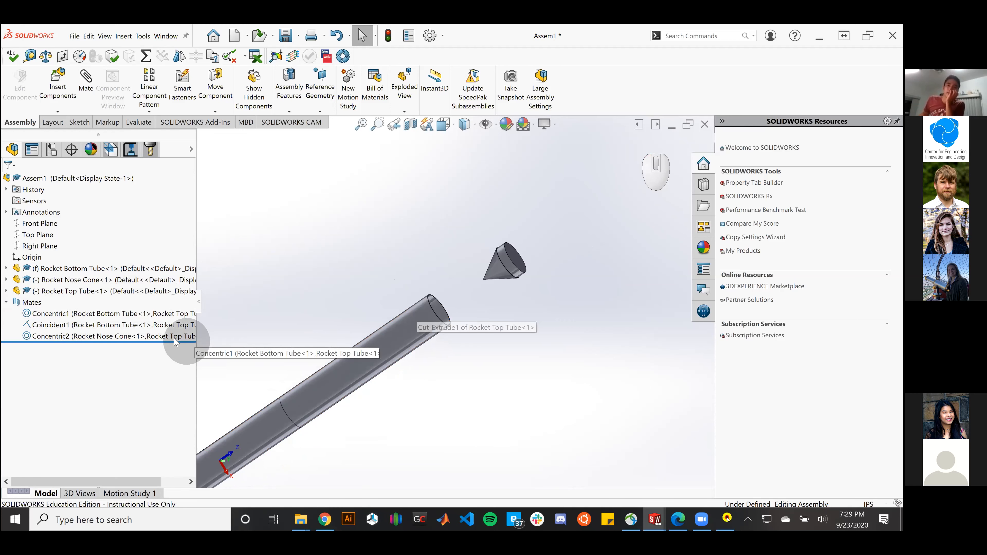
{"action": "right_click", "coordinate": [92, 335]}
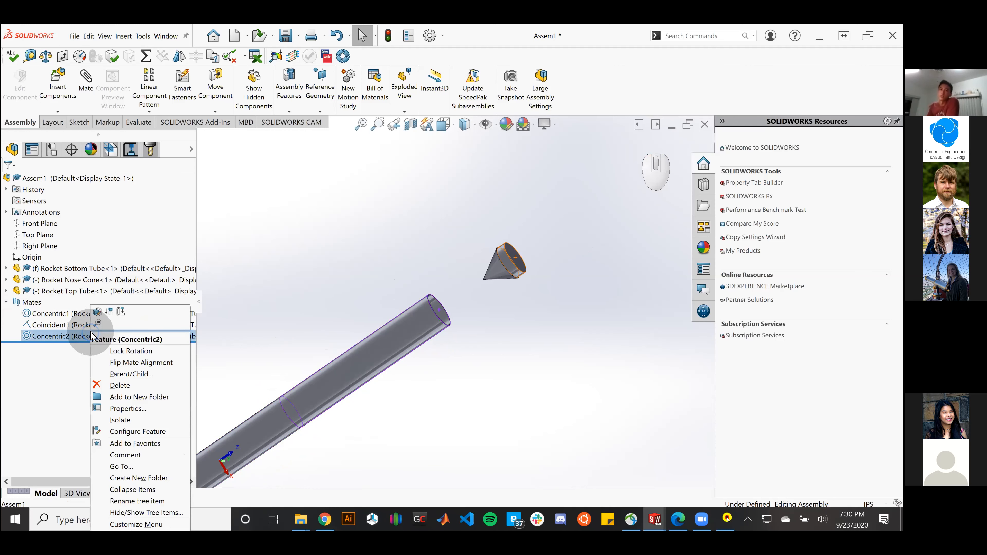
{"action": "left_click", "coordinate": [98, 312]}
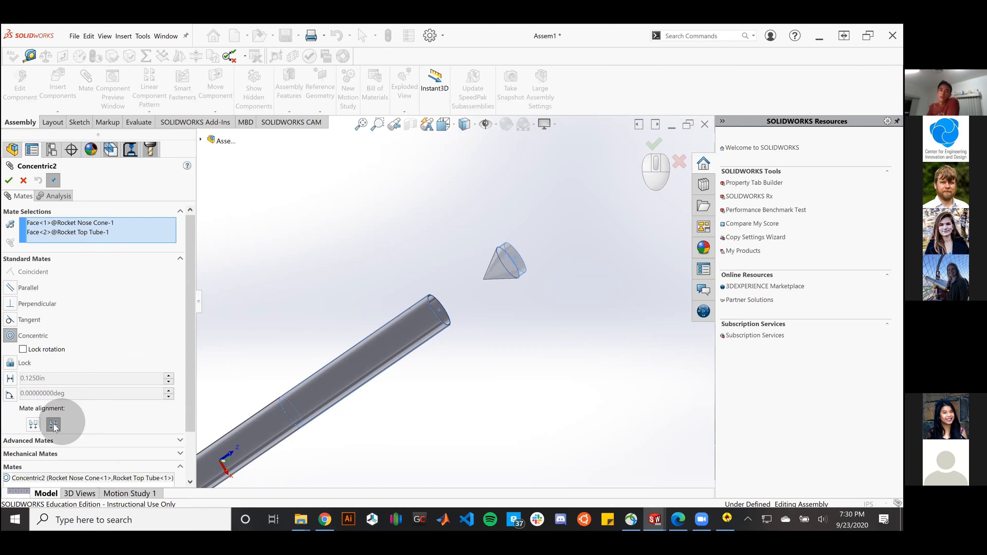
{"action": "left_click", "coordinate": [34, 426]}
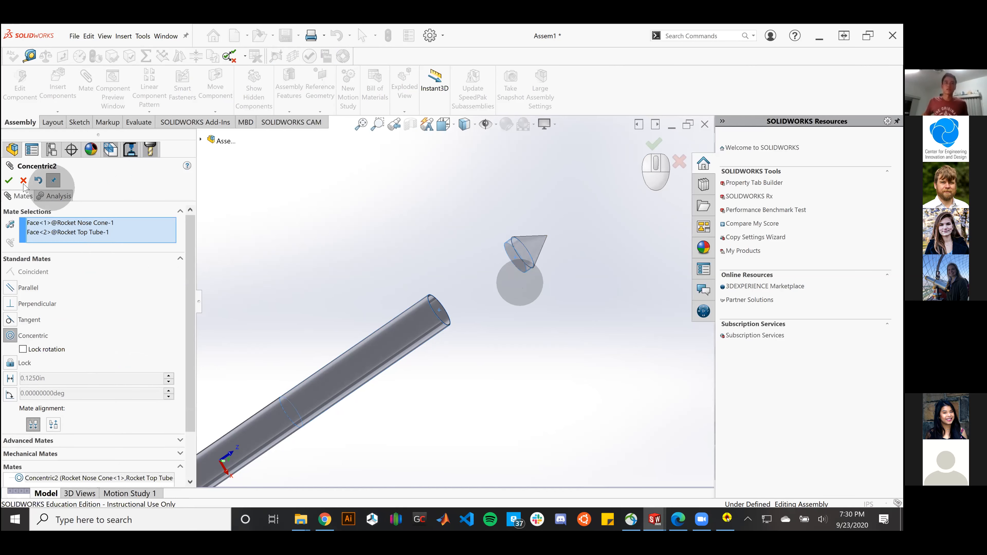
{"action": "left_click", "coordinate": [442, 387]}
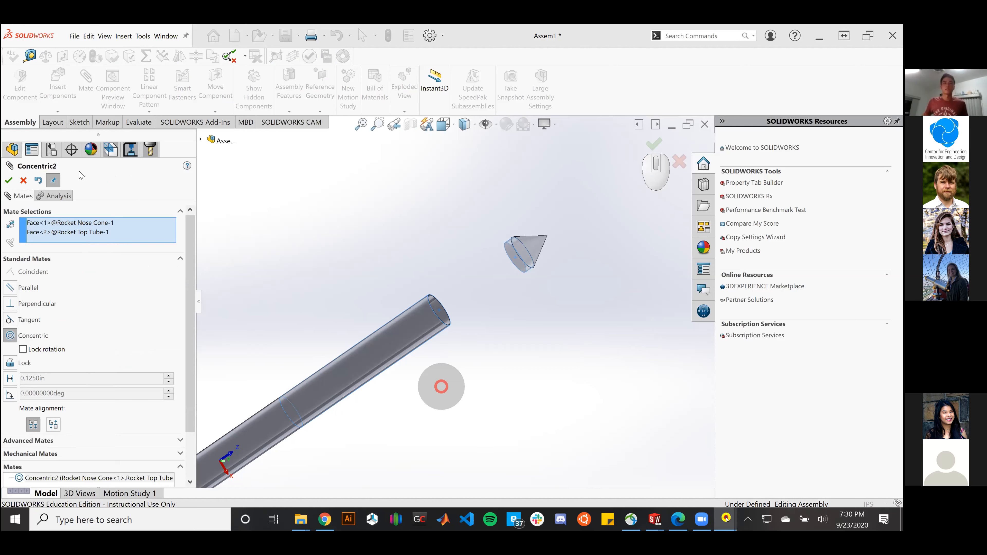
{"action": "left_click", "coordinate": [10, 180]}
{"action": "left_click", "coordinate": [10, 181]}
Step: Examine the underside of the flipped nose cone and the narrow ledge around its shoulder
{"action": "middle_click_drag", "start_coordinate": [523, 274], "coordinate": [561, 246]}
{"action": "scroll", "coordinate": [522, 267], "scroll_direction": "up", "scroll_amount": 5}
{"action": "middle_click_drag", "start_coordinate": [477, 313], "coordinate": [315, 344]}
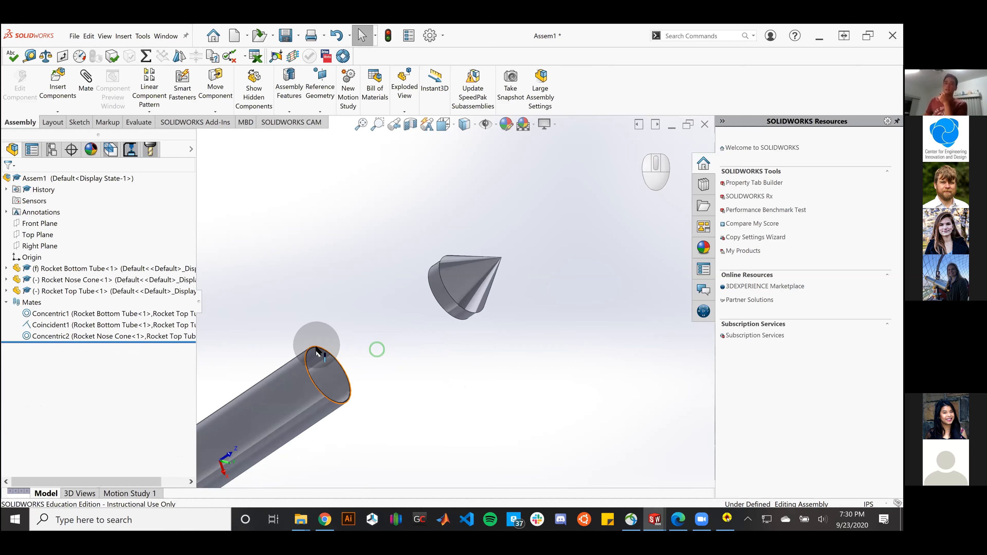
{"action": "middle_click_drag", "start_coordinate": [540, 341], "coordinate": [644, 227]}
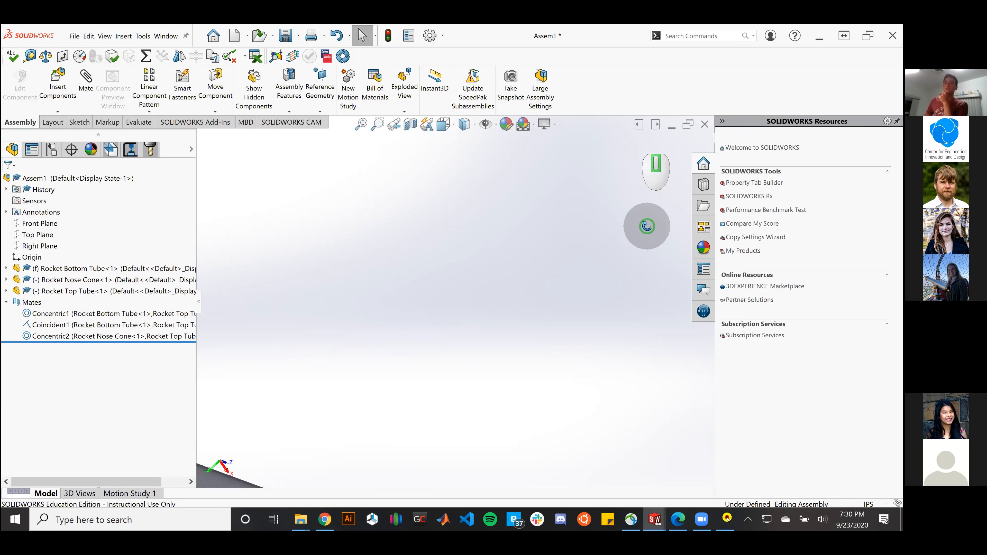
{"action": "scroll", "coordinate": [547, 258], "scroll_direction": "down", "scroll_amount": 2}
{"action": "scroll", "coordinate": [428, 396], "scroll_direction": "down", "scroll_amount": 2}
{"action": "scroll", "coordinate": [542, 235], "scroll_direction": "up", "scroll_amount": 6}
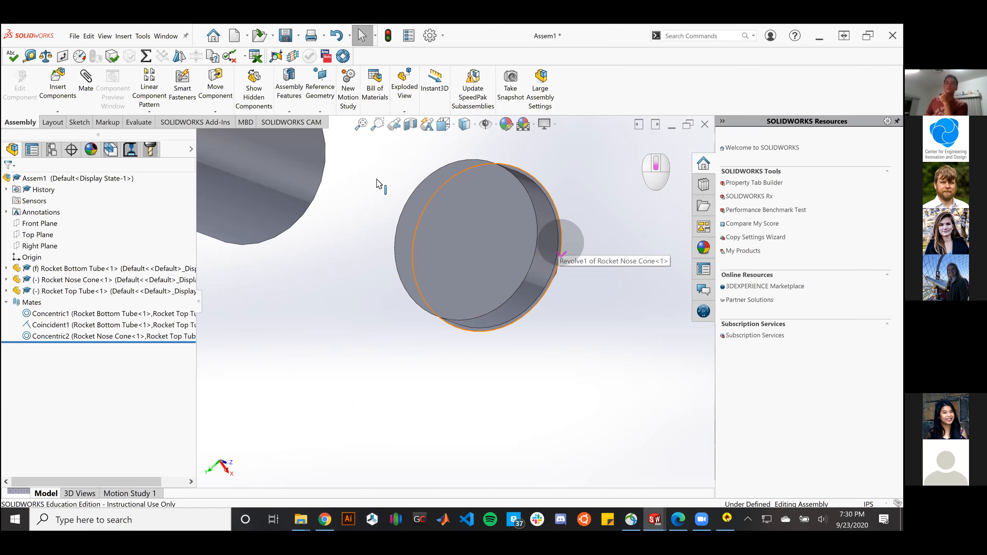
{"action": "scroll", "coordinate": [454, 303], "scroll_direction": "down", "scroll_amount": 2}
Step: Add a Coincident mate between the Rocket Nose Cone's narrow ring-shaped ledge face and the Rocket Top Tube's upper rim face
{"action": "left_click", "coordinate": [87, 86]}
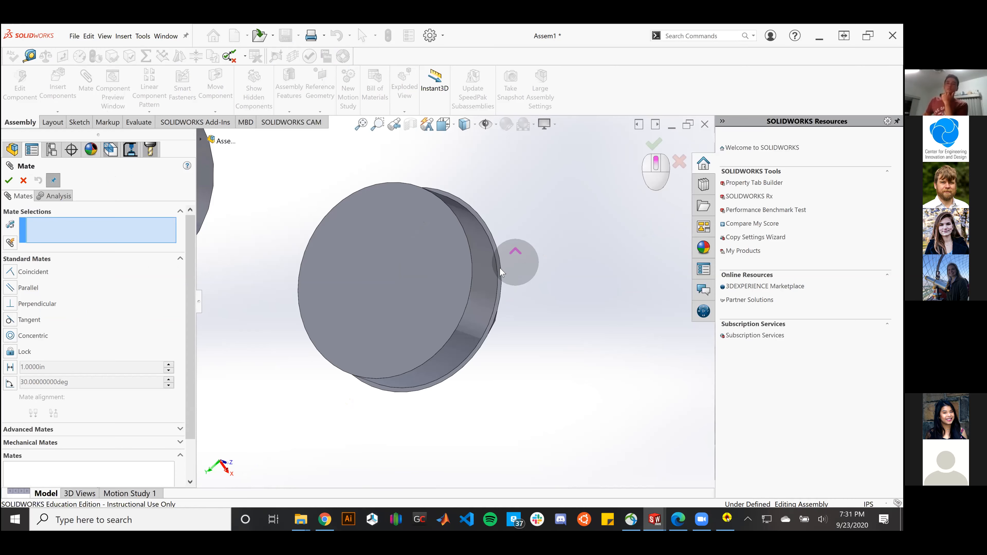
{"action": "scroll", "coordinate": [513, 264], "scroll_direction": "up", "scroll_amount": 5}
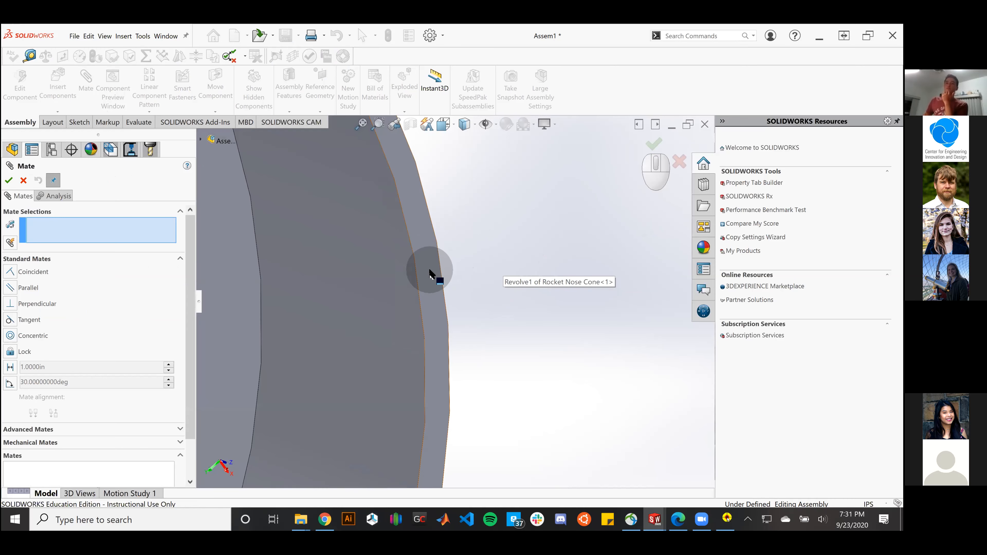
{"action": "left_click", "coordinate": [430, 270]}
{"action": "scroll", "coordinate": [566, 286], "scroll_direction": "down", "scroll_amount": 5}
{"action": "scroll", "coordinate": [562, 285], "scroll_direction": "down", "scroll_amount": 5}
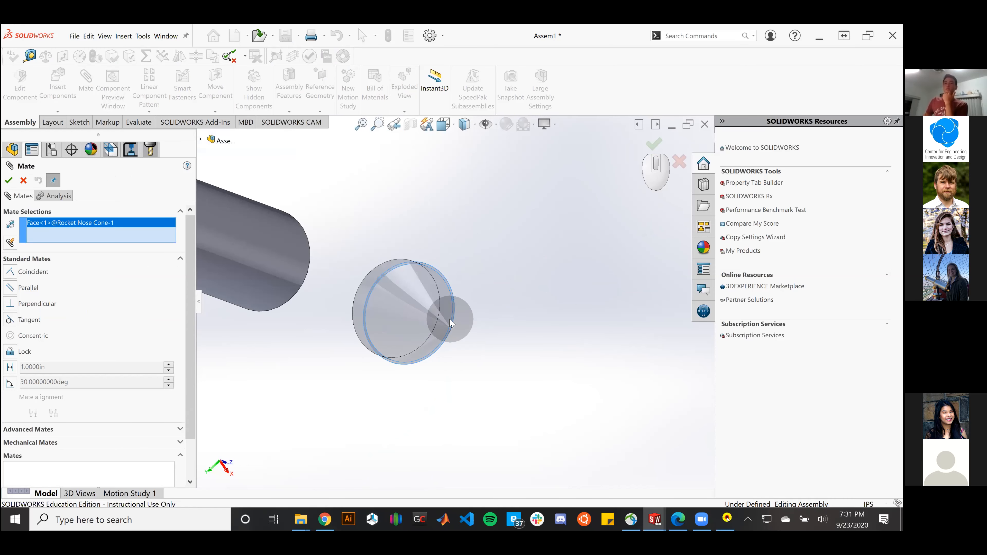
{"action": "middle_click_drag", "start_coordinate": [423, 311], "coordinate": [284, 281]}
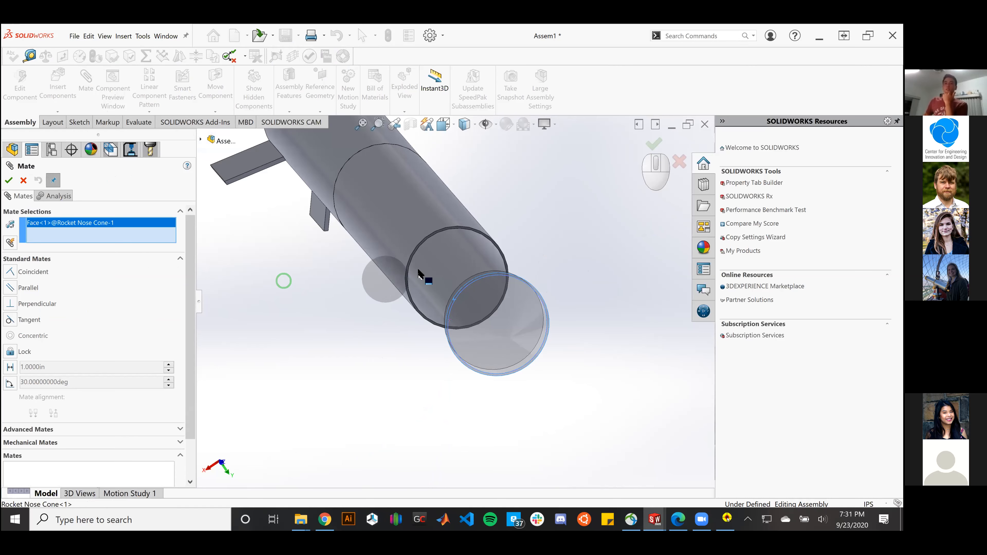
{"action": "scroll", "coordinate": [424, 273], "scroll_direction": "up", "scroll_amount": 8}
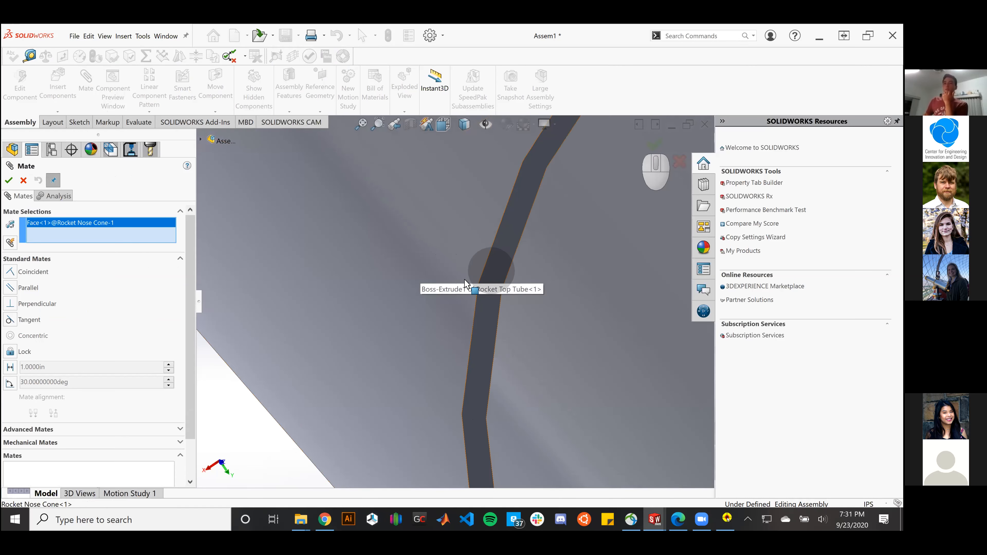
{"action": "left_click", "coordinate": [486, 277]}
{"action": "scroll", "coordinate": [466, 282], "scroll_direction": "down", "scroll_amount": 8}
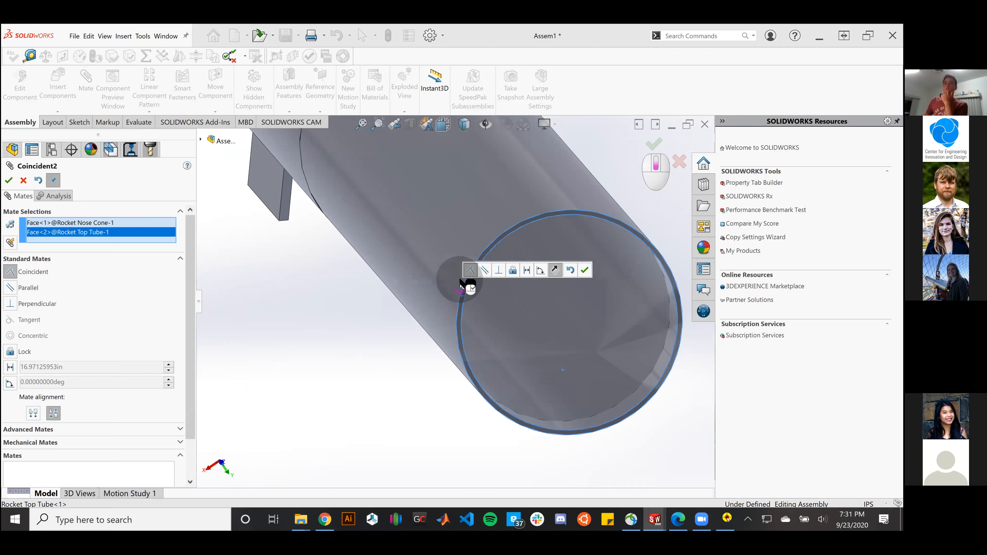
{"action": "middle_click_drag", "start_coordinate": [522, 400], "coordinate": [400, 358]}
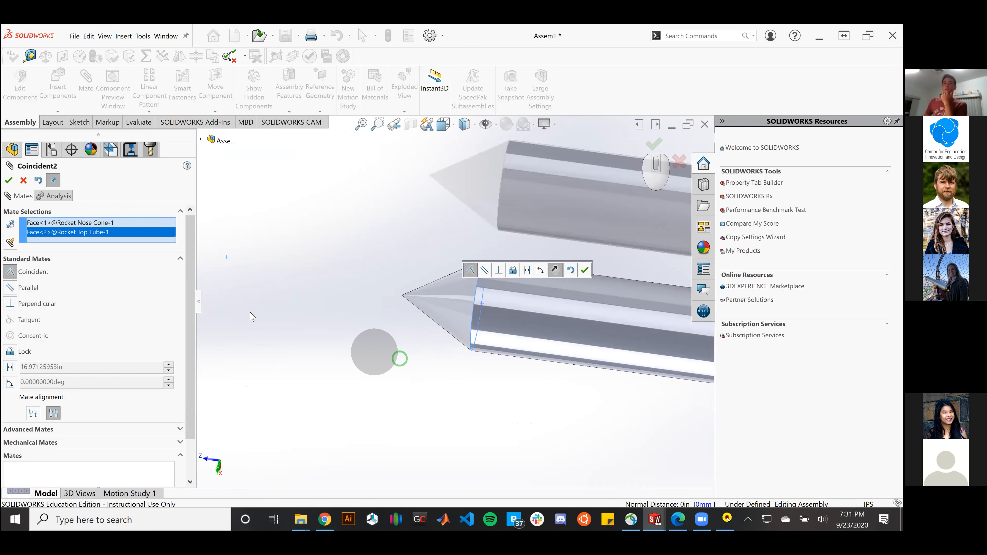
{"action": "left_click", "coordinate": [8, 181]}
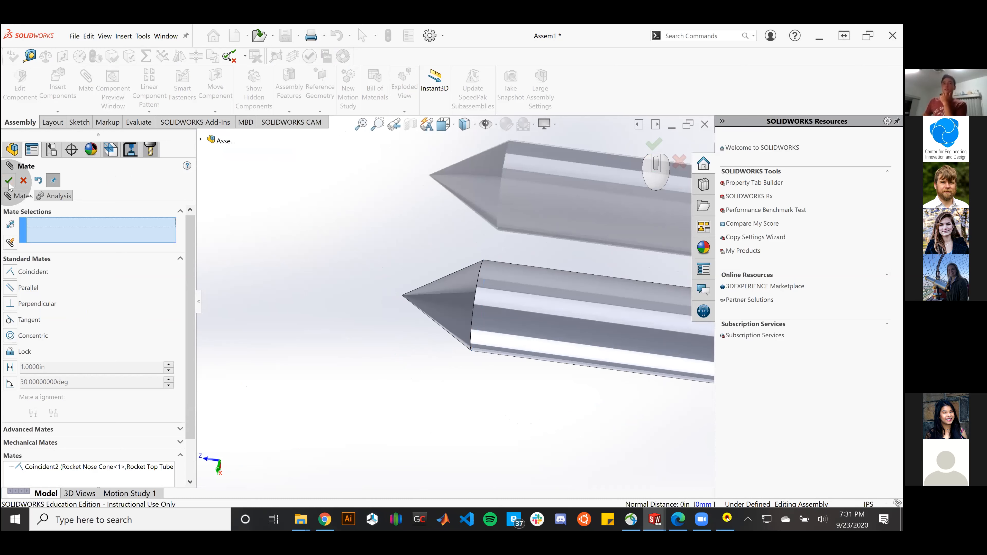
{"action": "left_click", "coordinate": [9, 182]}
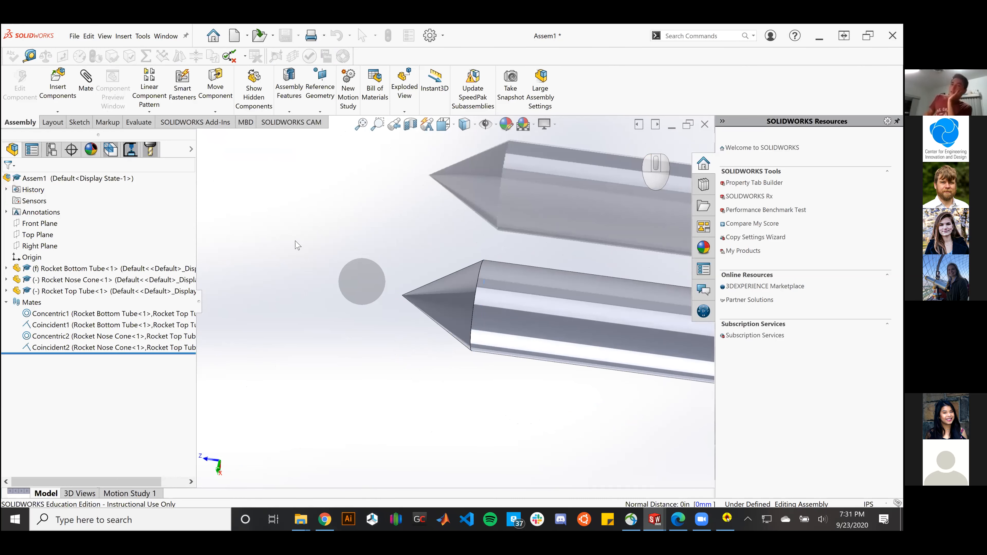
{"action": "scroll", "coordinate": [277, 233], "scroll_direction": "up", "scroll_amount": 6}
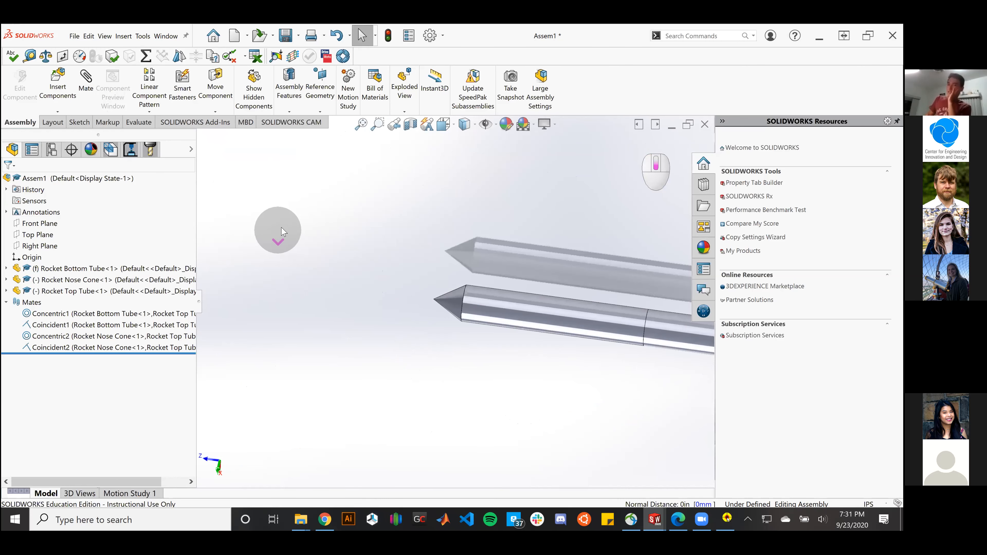
Step: Open the Appearances, Scenes, and Decals library for the fully assembled rocket
{"action": "middle_click_drag", "start_coordinate": [539, 338], "coordinate": [572, 322]}
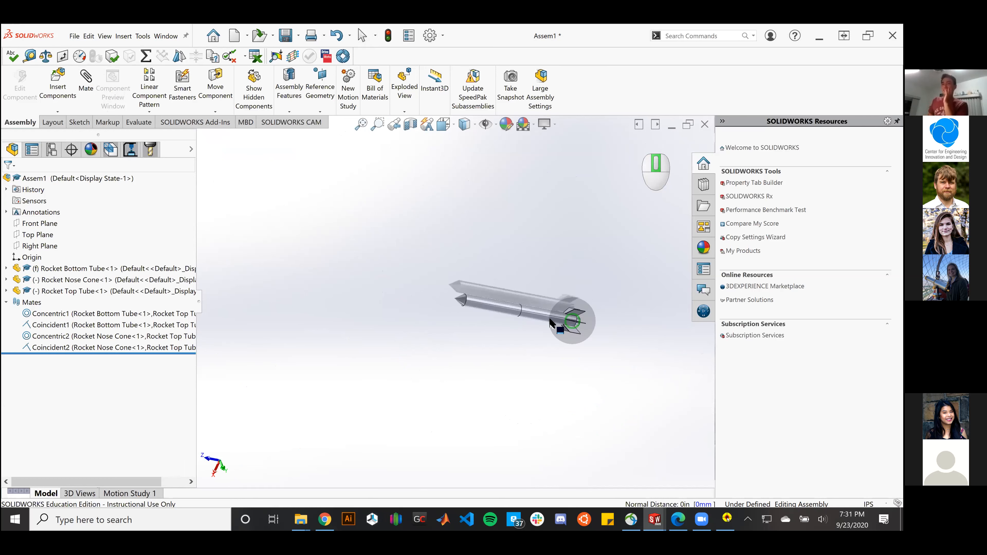
{"action": "scroll", "coordinate": [558, 325], "scroll_direction": "down", "scroll_amount": 4}
{"action": "middle_click_drag", "start_coordinate": [610, 381], "coordinate": [723, 274]}
{"action": "middle_click_drag", "start_coordinate": [513, 427], "coordinate": [427, 355]}
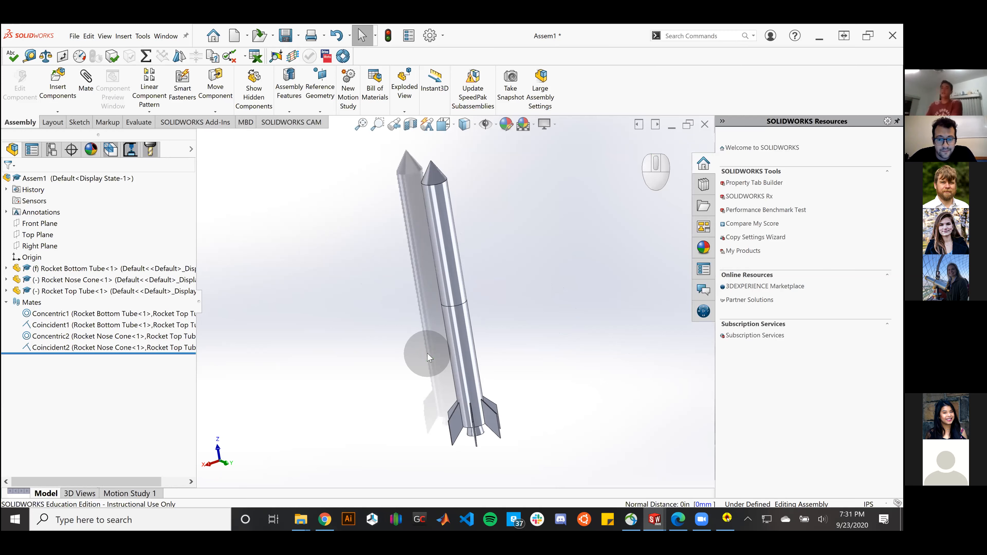
{"action": "left_click", "coordinate": [723, 121]}
{"action": "left_click", "coordinate": [783, 179]}
{"action": "left_click", "coordinate": [804, 182]}
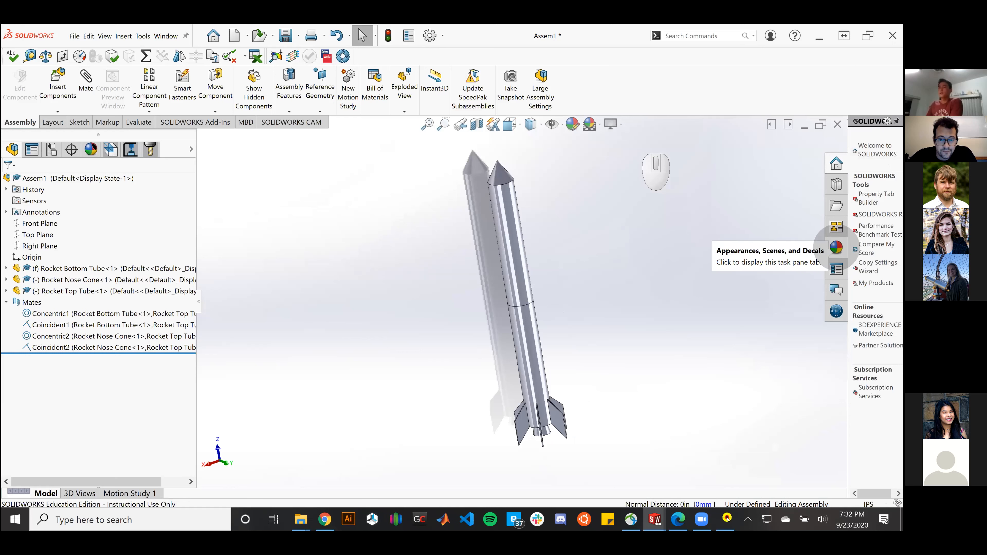
{"action": "left_click", "coordinate": [838, 247]}
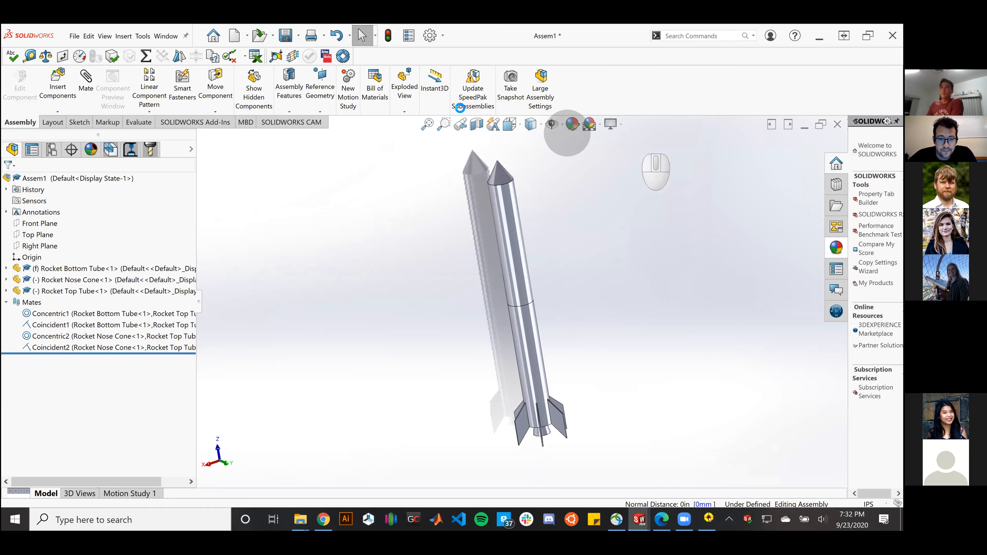
Step: Undock the Appearances, Scenes, and Decals pane so it floats over the model, and leave the color appearance edit without changes
{"action": "left_click", "coordinate": [573, 125]}
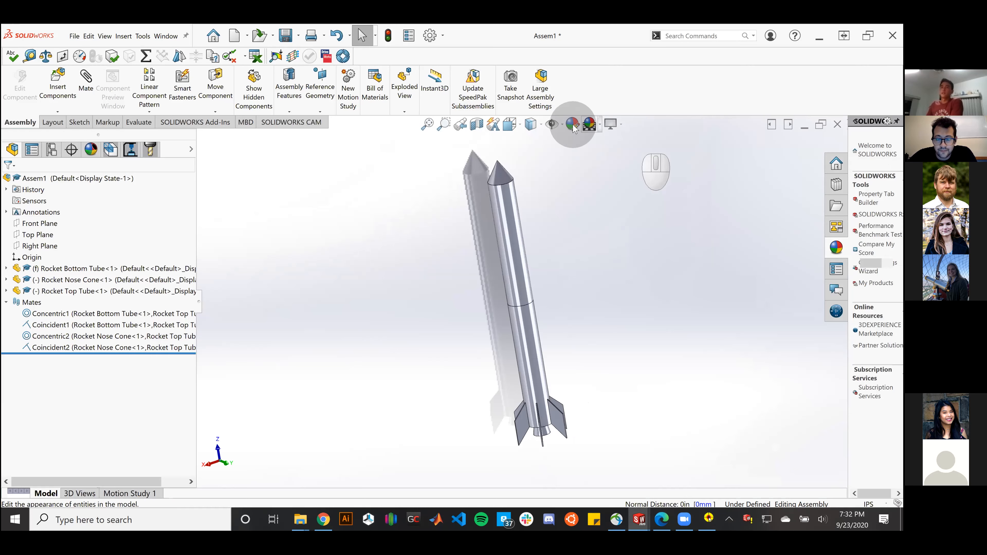
{"action": "left_click", "coordinate": [573, 125]}
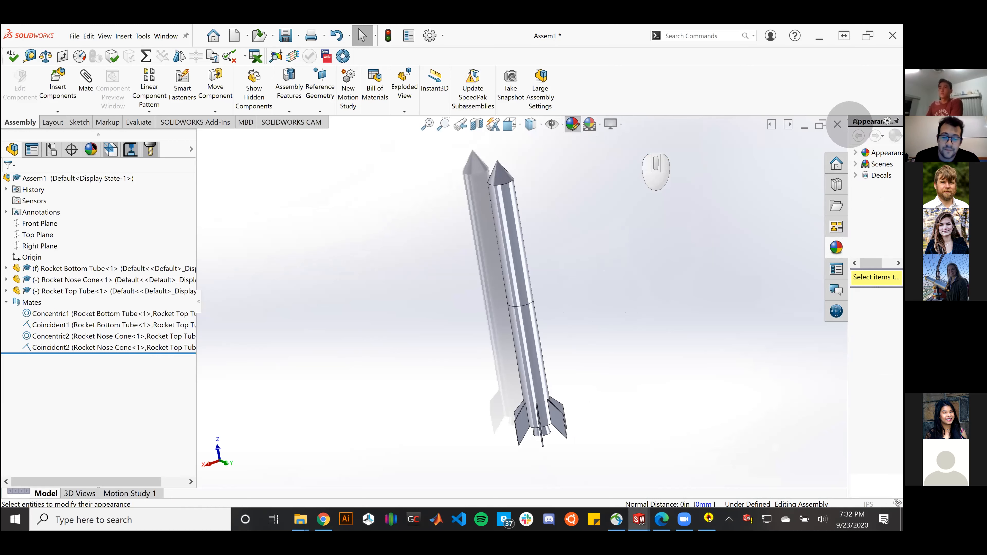
{"action": "left_click", "coordinate": [858, 136]}
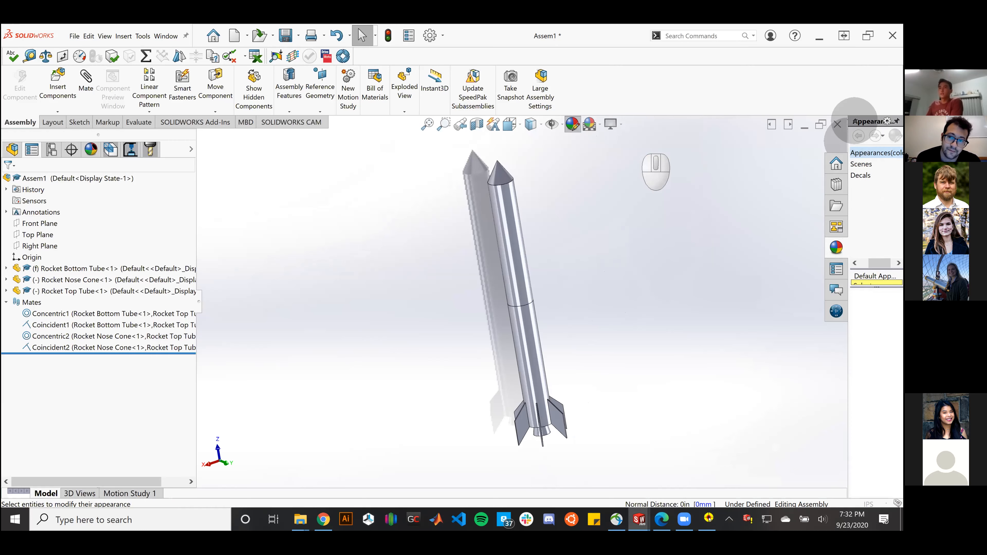
{"action": "left_click", "coordinate": [843, 126]}
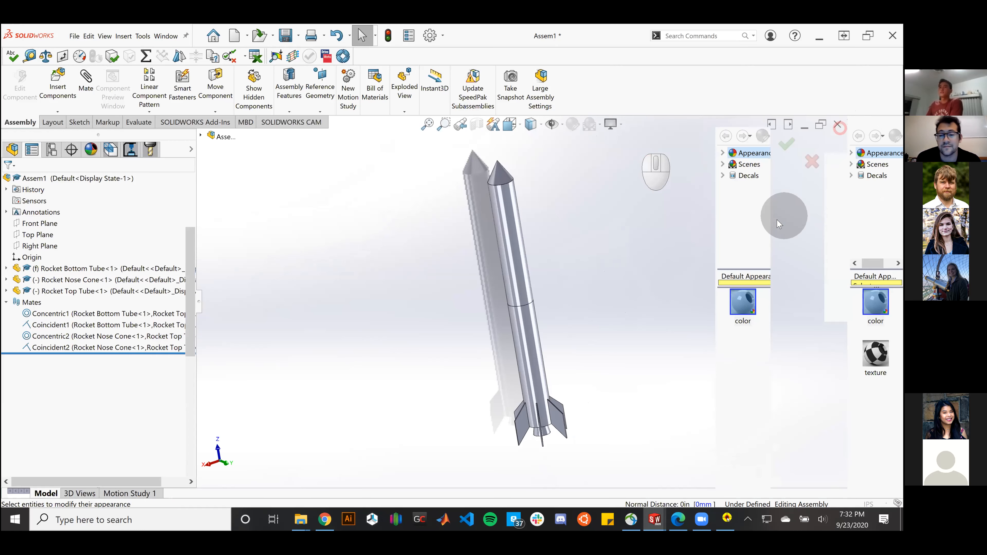
{"action": "left_click", "coordinate": [733, 265]}
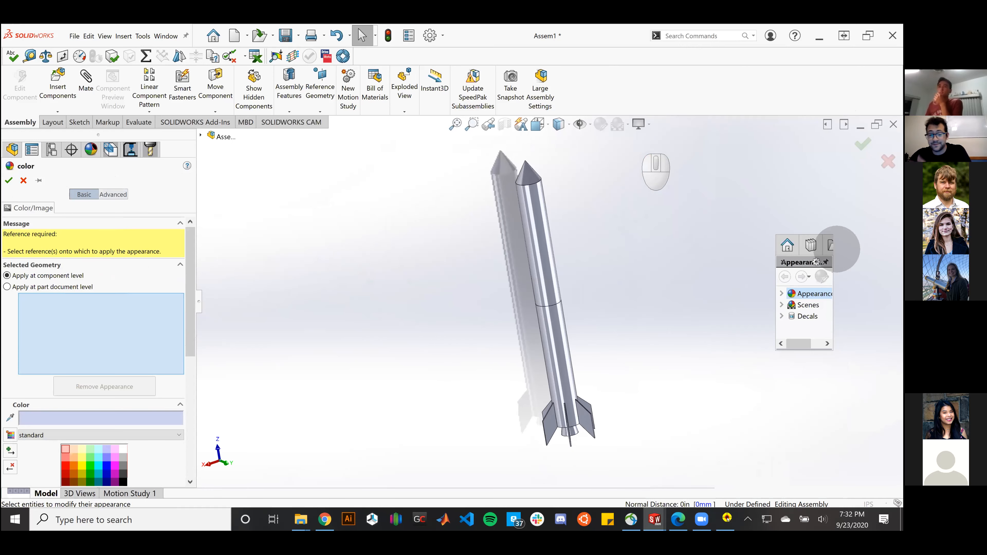
{"action": "left_click_drag", "start_coordinate": [812, 259], "coordinate": [867, 200]}
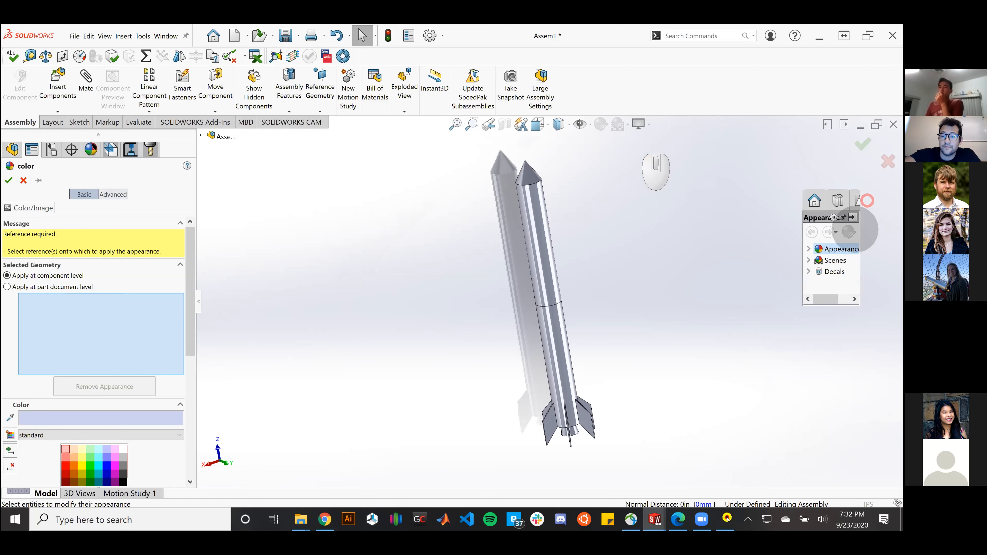
{"action": "left_click", "coordinate": [23, 180]}
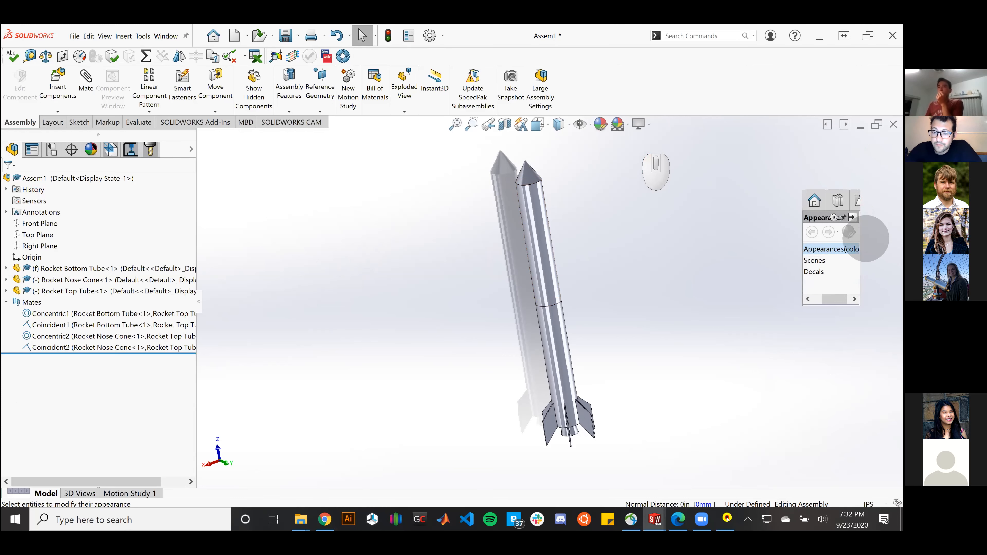
Step: Enlarge the floating Appearances, Scenes, and Decals pane, expand the Appearances(color) group and give its category list more height
{"action": "left_click_drag", "start_coordinate": [829, 217], "coordinate": [826, 223]}
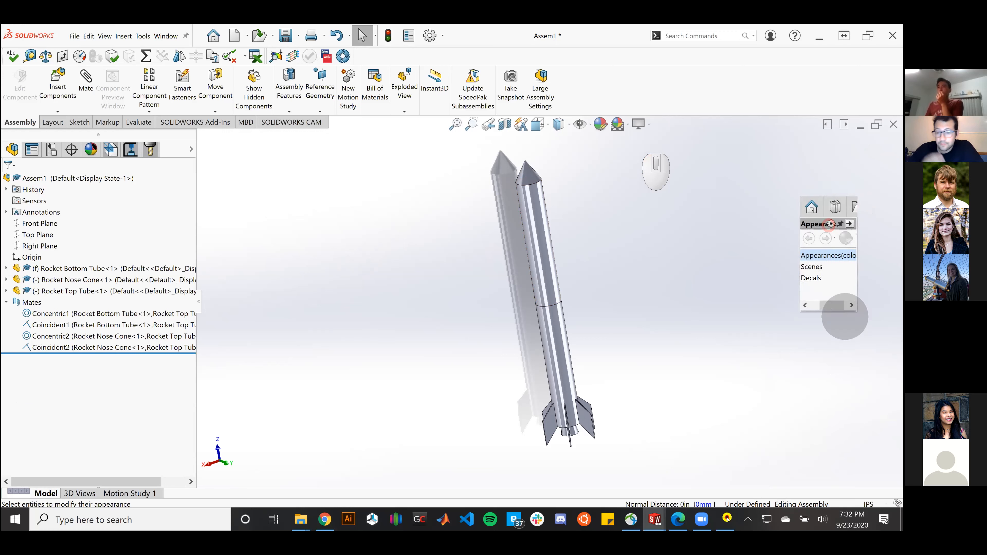
{"action": "left_click_drag", "start_coordinate": [836, 313], "coordinate": [849, 470]}
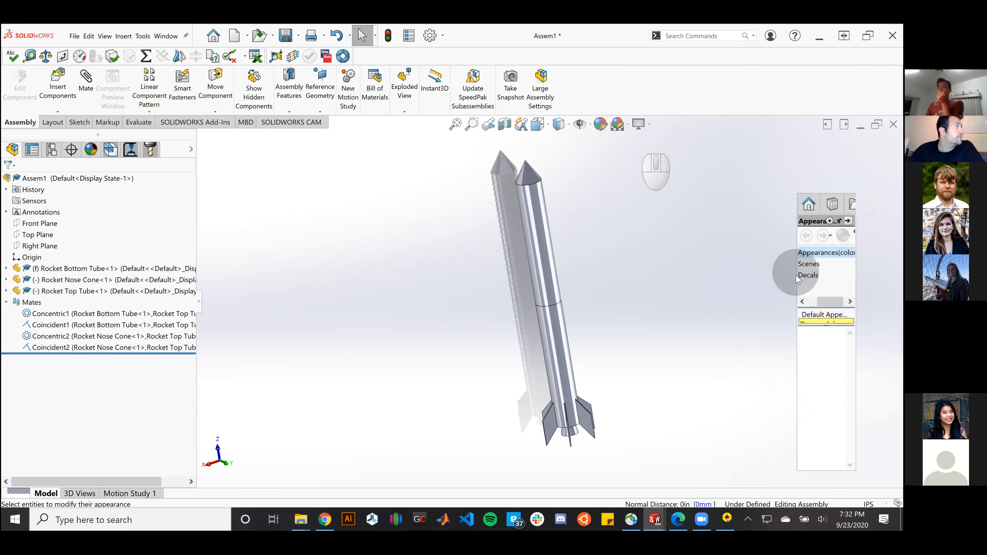
{"action": "left_click_drag", "start_coordinate": [797, 278], "coordinate": [690, 280]}
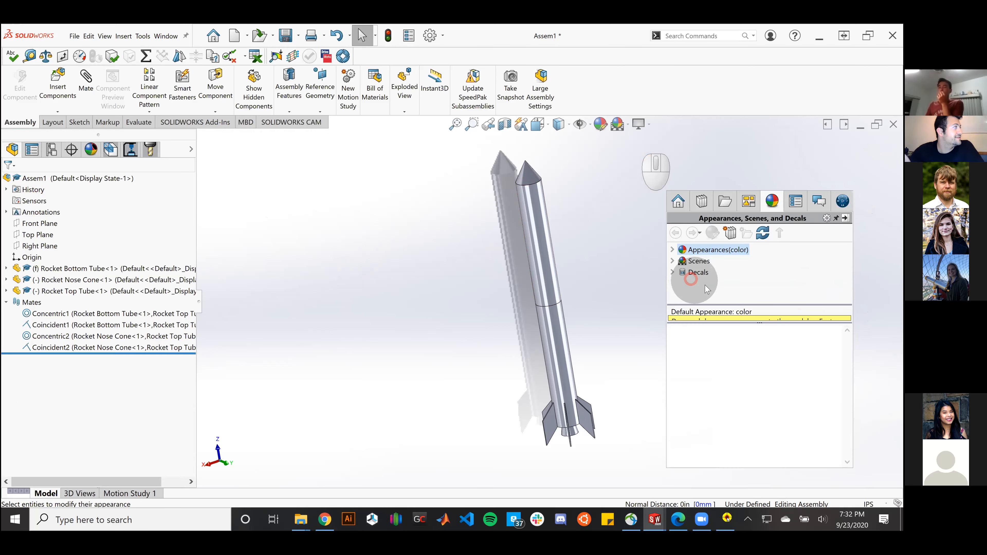
{"action": "left_click", "coordinate": [673, 249]}
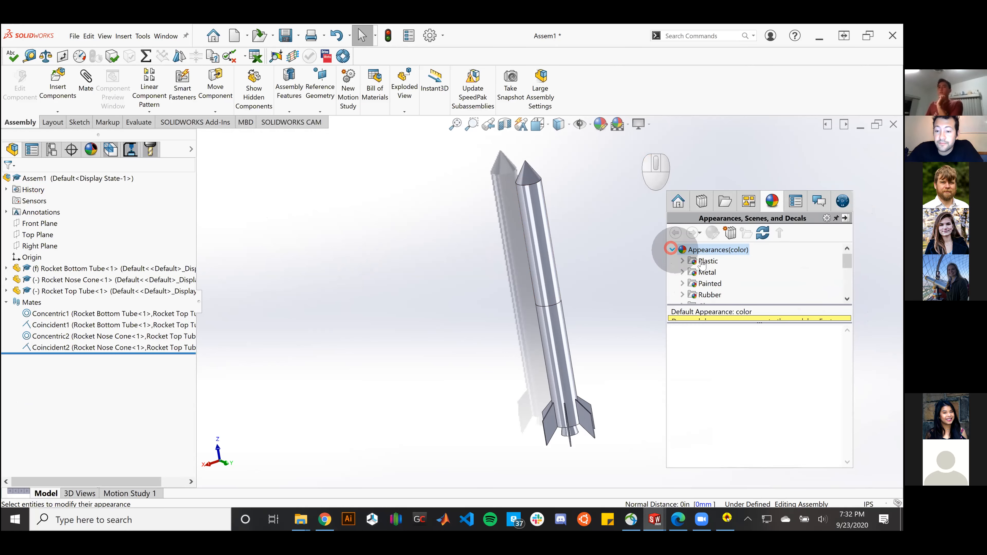
{"action": "left_click_drag", "start_coordinate": [798, 306], "coordinate": [802, 359]}
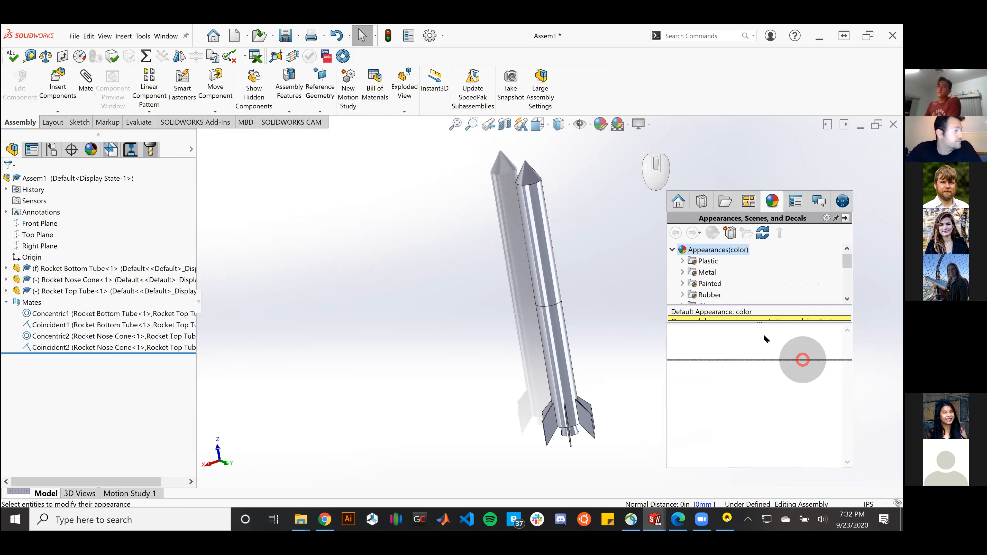
Step: Browse the appearance categories, including Plastic, Metal, Lights, Fabric and the Glass subfolders, for finishes that suit the rocket
{"action": "left_click", "coordinate": [704, 262]}
{"action": "left_click", "coordinate": [706, 273]}
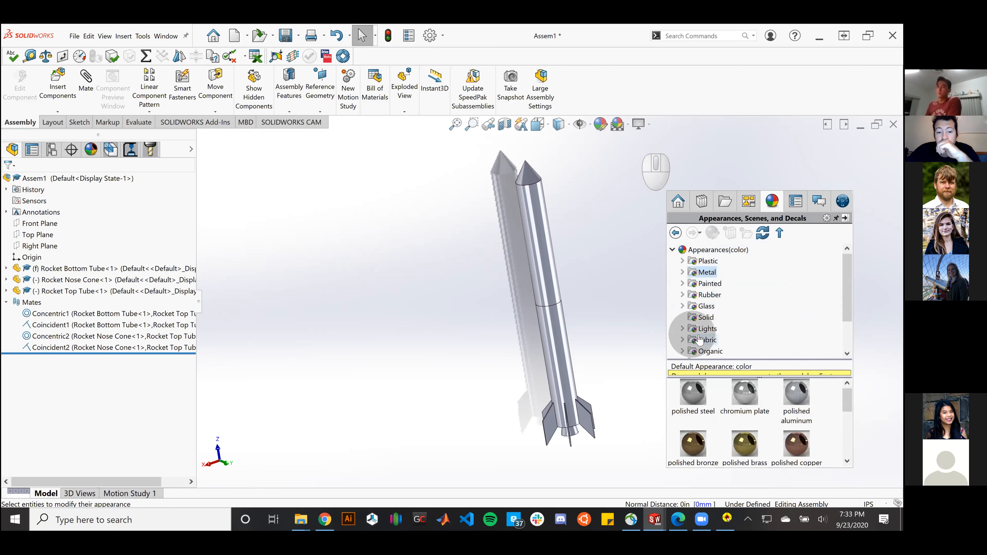
{"action": "left_click", "coordinate": [707, 329]}
{"action": "left_click", "coordinate": [707, 340]}
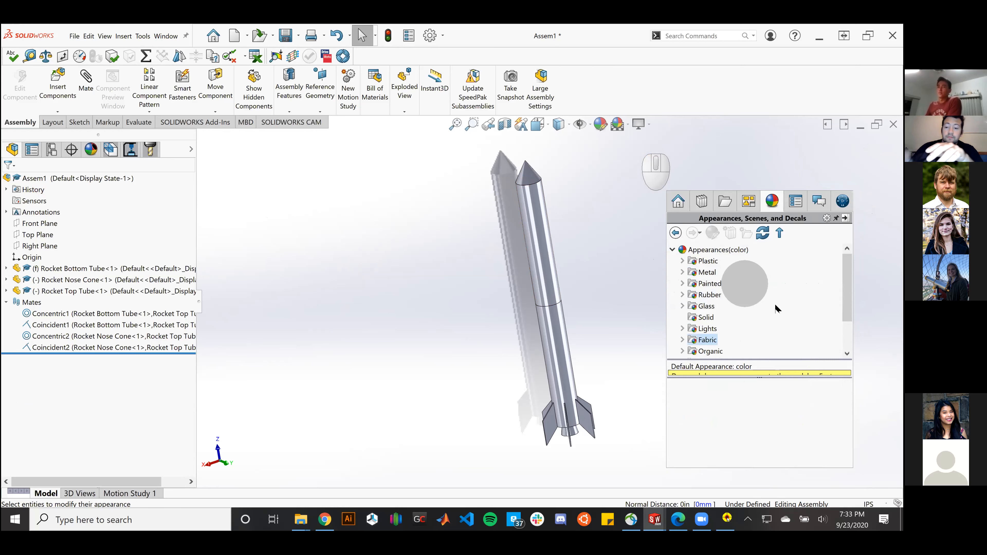
{"action": "scroll", "coordinate": [772, 309], "scroll_direction": "down", "scroll_amount": 2}
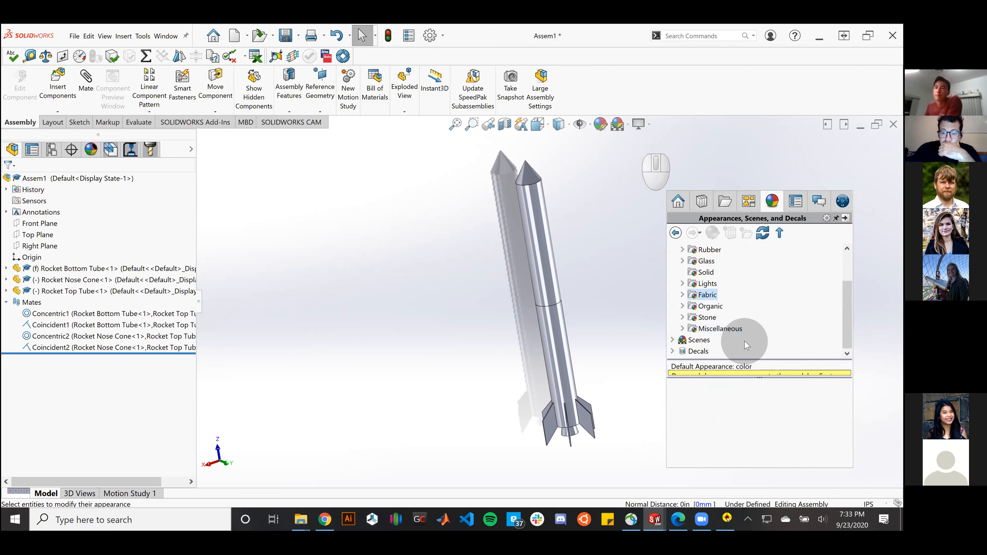
{"action": "scroll", "coordinate": [731, 335], "scroll_direction": "up", "scroll_amount": 2}
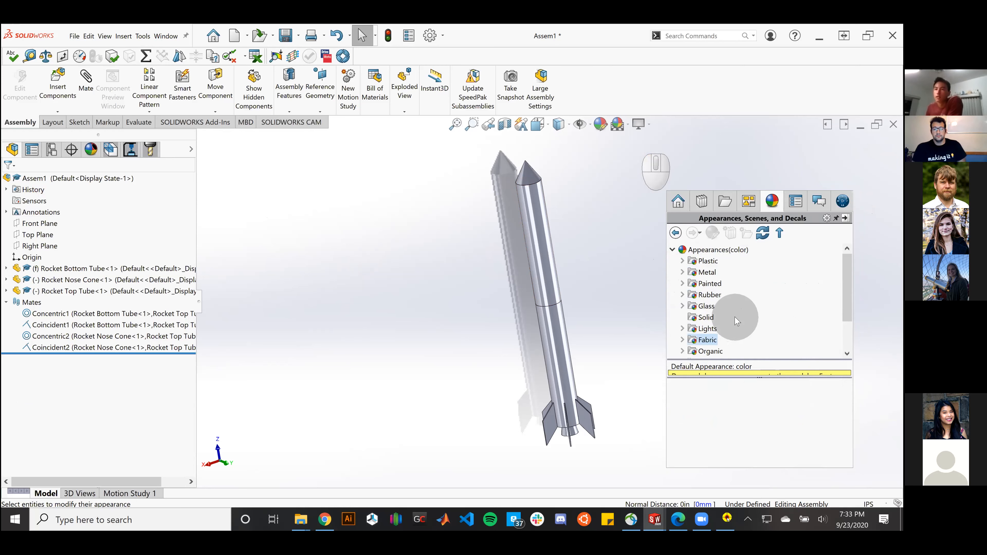
{"action": "scroll", "coordinate": [731, 323], "scroll_direction": "down", "scroll_amount": 2}
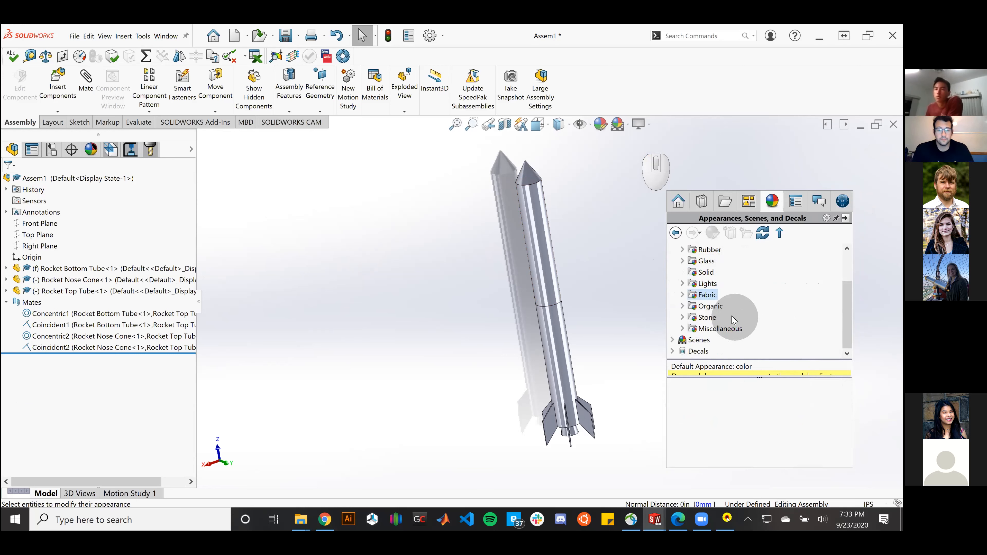
{"action": "left_click", "coordinate": [683, 262]}
{"action": "scroll", "coordinate": [716, 323], "scroll_direction": "down", "scroll_amount": 1}
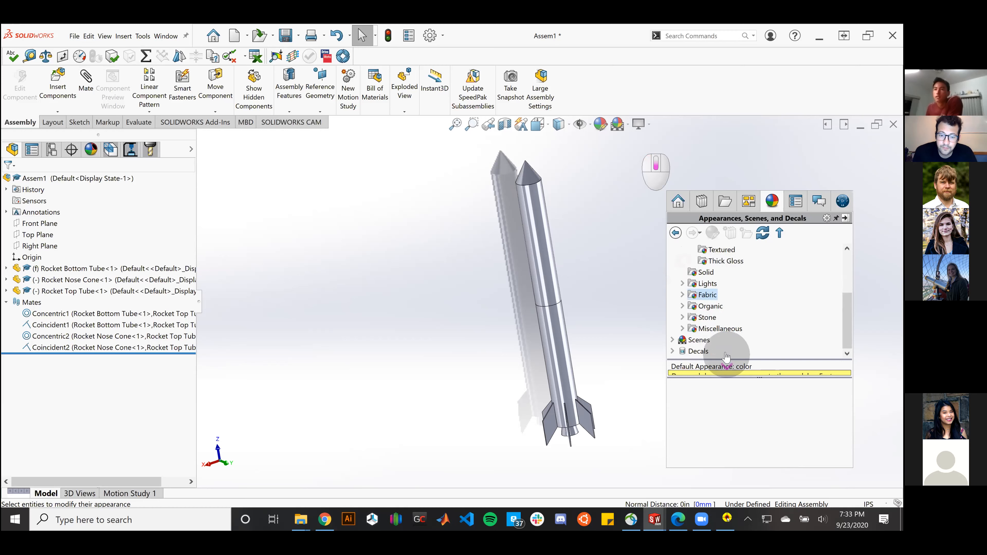
{"action": "left_click", "coordinate": [683, 329]}
{"action": "scroll", "coordinate": [811, 292], "scroll_direction": "up", "scroll_amount": 3}
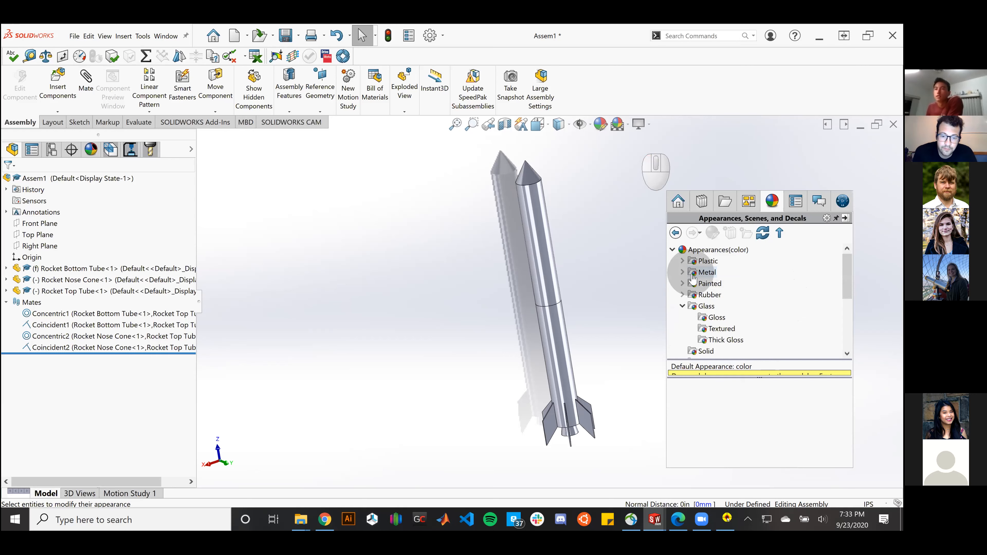
Step: Examine the subfolders of the Plastic and Metal appearance categories, including the Aluminum finishes
{"action": "left_click", "coordinate": [683, 261]}
{"action": "scroll", "coordinate": [710, 284], "scroll_direction": "down", "scroll_amount": 5}
{"action": "scroll", "coordinate": [684, 335], "scroll_direction": "up", "scroll_amount": 8}
{"action": "left_click", "coordinate": [700, 340]}
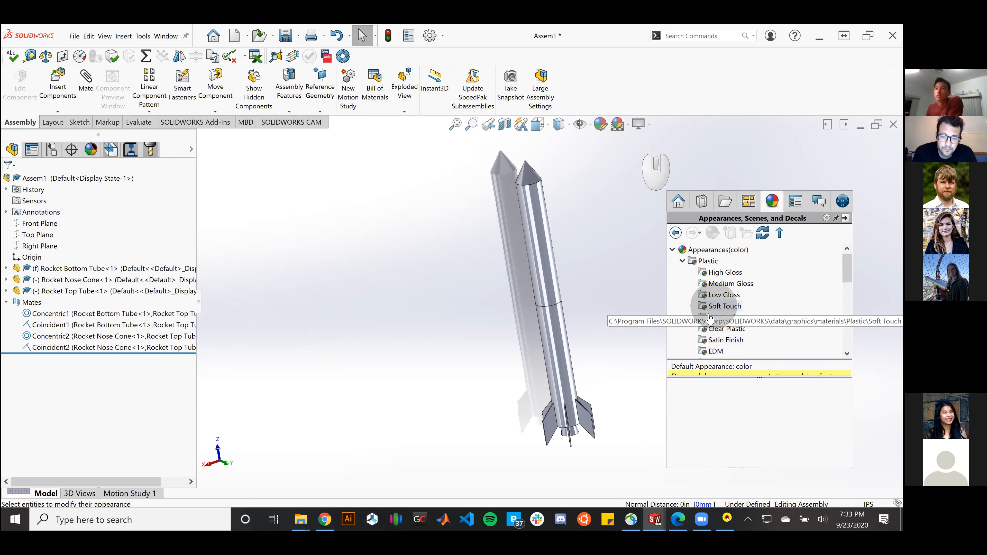
{"action": "scroll", "coordinate": [706, 340], "scroll_direction": "down", "scroll_amount": 2}
{"action": "left_click", "coordinate": [682, 340]}
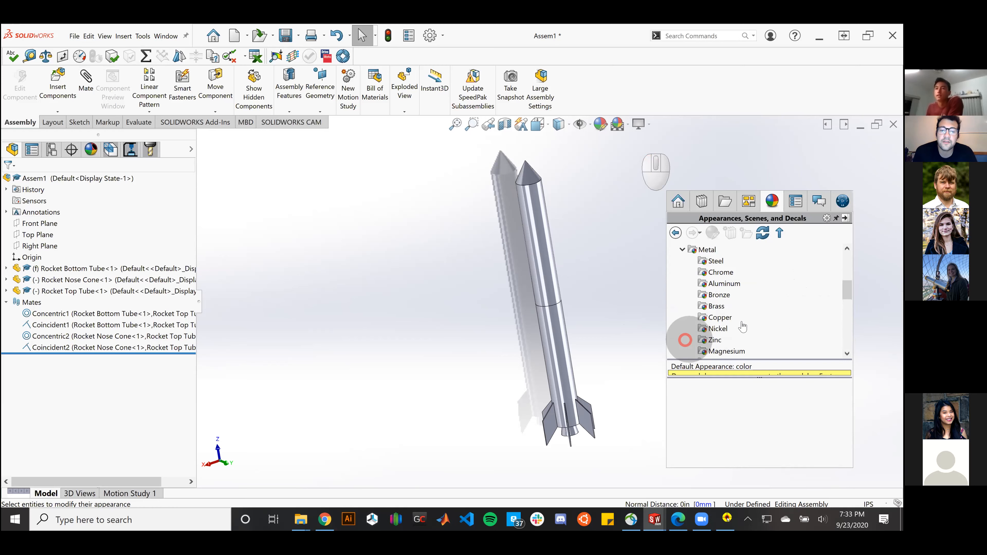
{"action": "scroll", "coordinate": [742, 327], "scroll_direction": "down", "scroll_amount": 5}
{"action": "scroll", "coordinate": [744, 326], "scroll_direction": "up", "scroll_amount": 3}
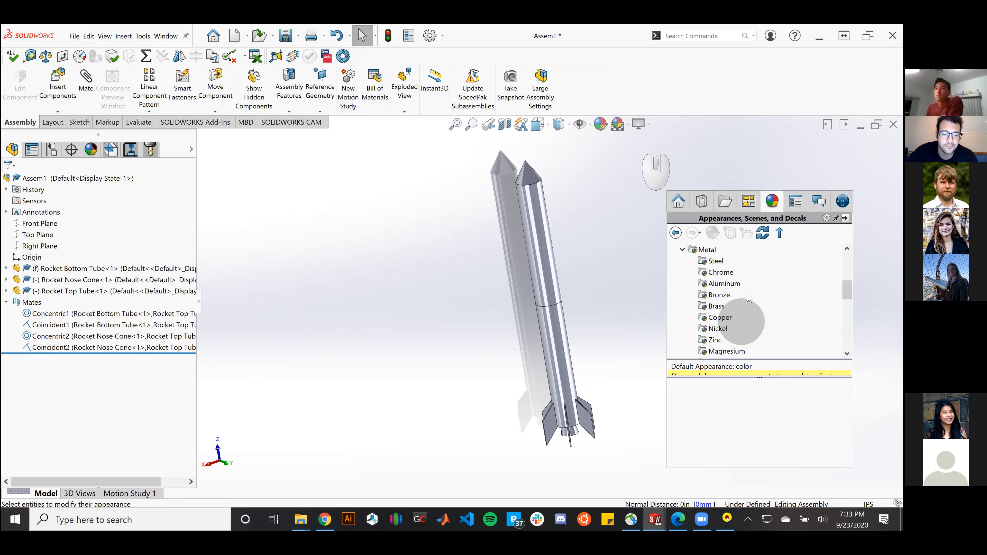
{"action": "left_click", "coordinate": [719, 284]}
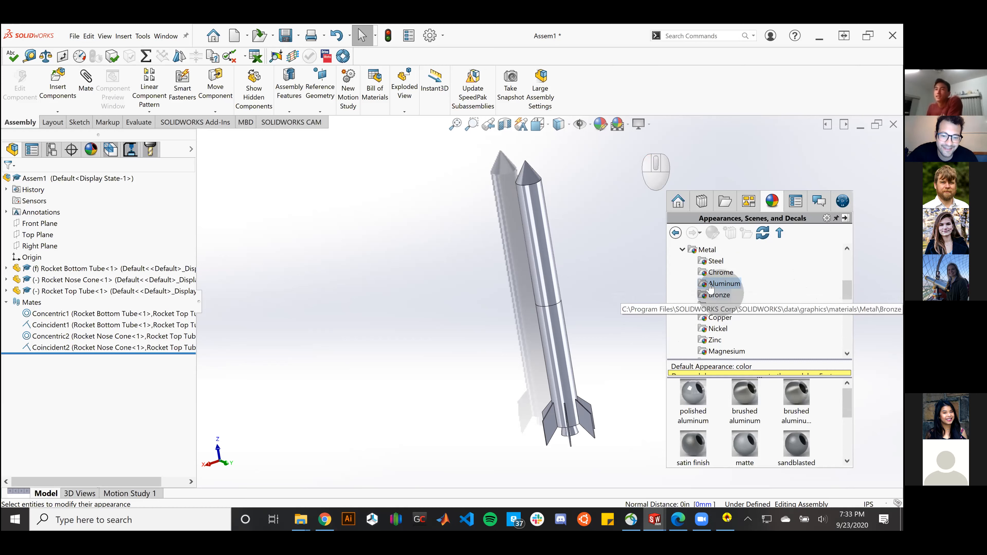
{"action": "scroll", "coordinate": [692, 263], "scroll_direction": "up", "scroll_amount": 3}
{"action": "scroll", "coordinate": [696, 264], "scroll_direction": "up", "scroll_amount": 1}
{"action": "scroll", "coordinate": [768, 287], "scroll_direction": "down", "scroll_amount": 2}
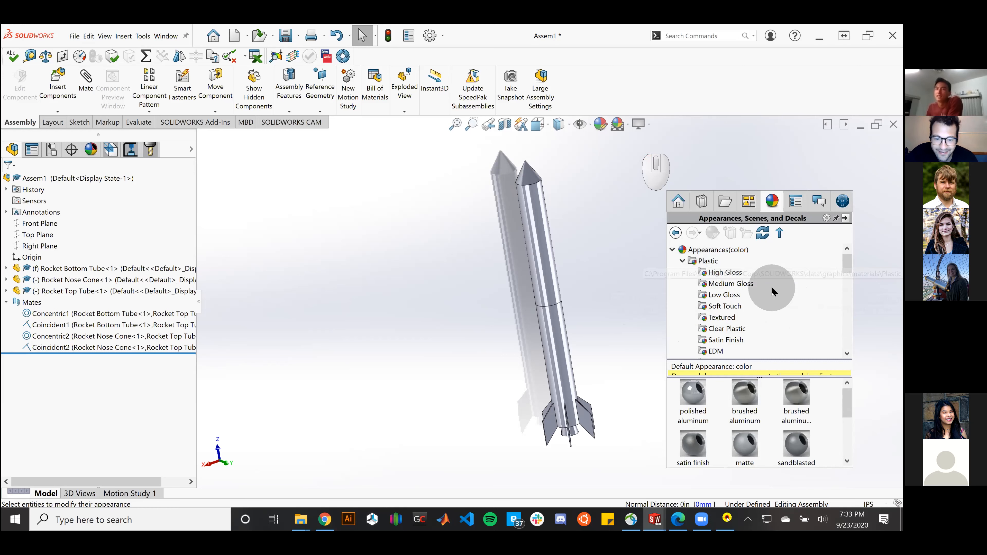
Step: Apply the carbon fiber aramid fabric appearance from the Plastic Composite folder to the Rocket Nose Cone and check it up close
{"action": "left_click", "coordinate": [725, 306]}
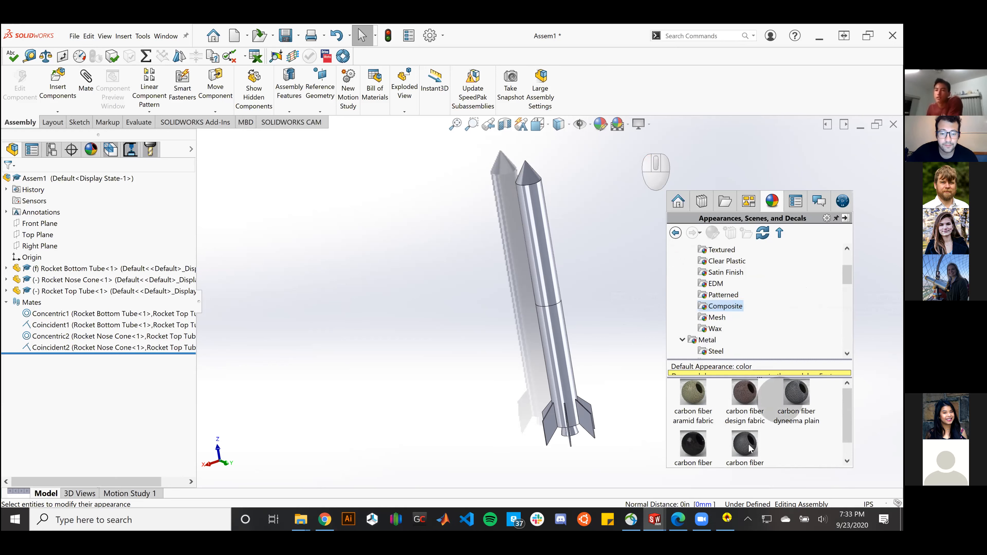
{"action": "left_click_drag", "start_coordinate": [693, 450], "coordinate": [59, 282]}
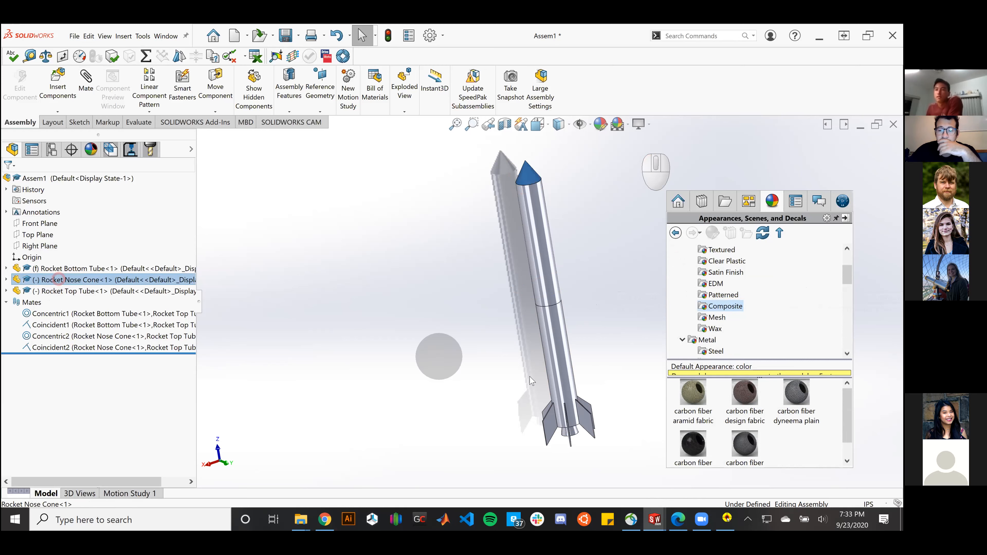
{"action": "left_click", "coordinate": [692, 387]}
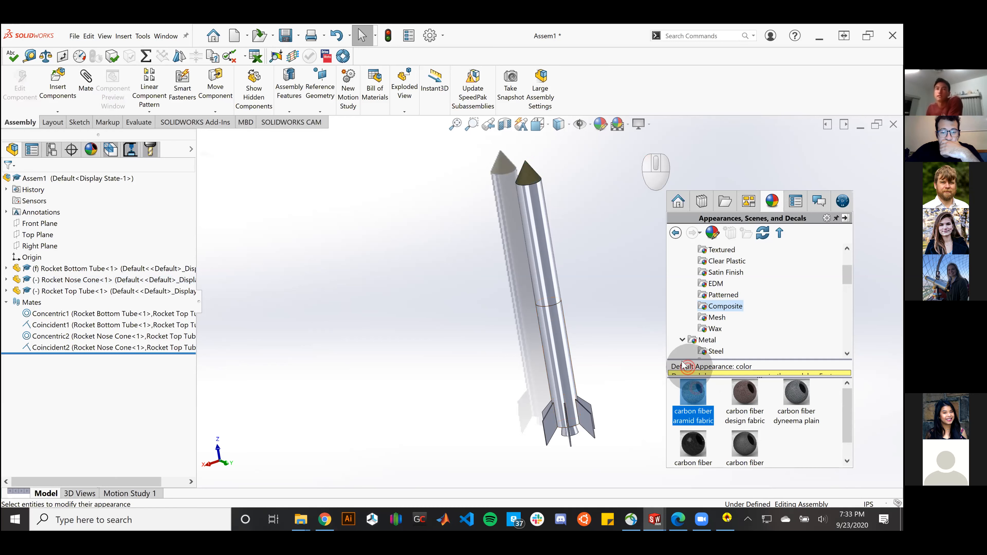
{"action": "left_click", "coordinate": [537, 186]}
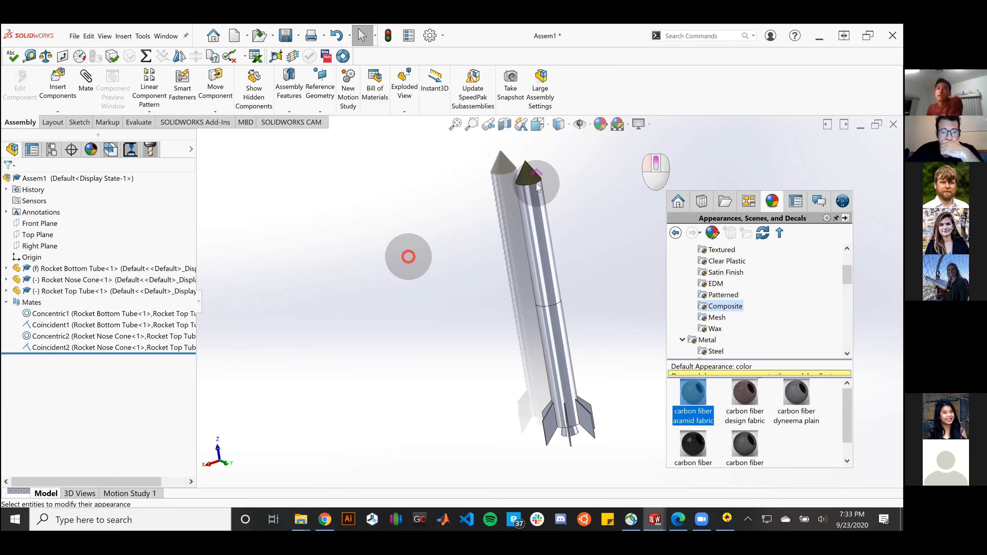
{"action": "scroll", "coordinate": [537, 184], "scroll_direction": "up", "scroll_amount": 5}
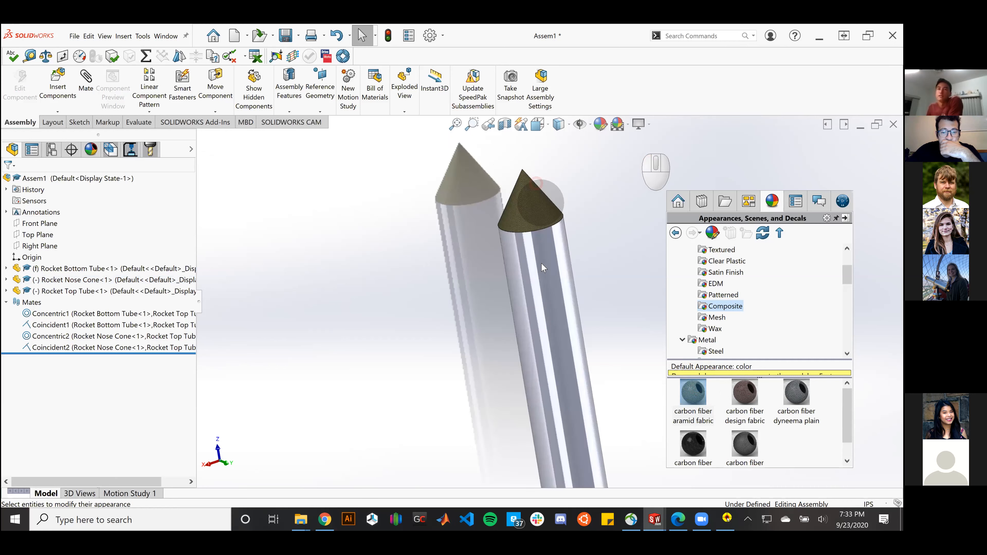
{"action": "scroll", "coordinate": [540, 224], "scroll_direction": "down", "scroll_amount": 1}
{"action": "scroll", "coordinate": [522, 184], "scroll_direction": "down", "scroll_amount": 4}
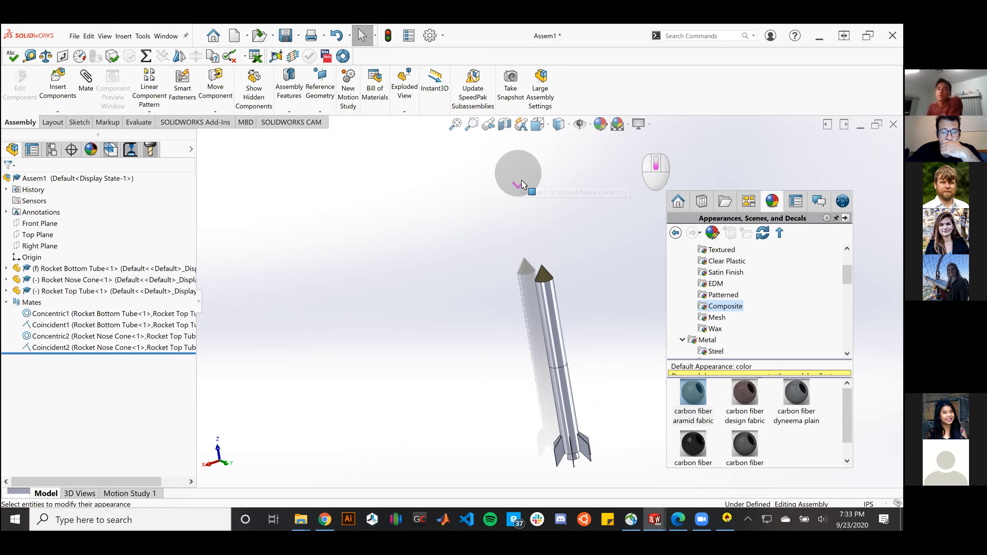
Step: Apply the carbon fiber design fabric appearance to the Rocket Bottom Tube and the unidirectional carbon fiber inlay appearance to the Rocket Top Tube
{"action": "left_click", "coordinate": [119, 267]}
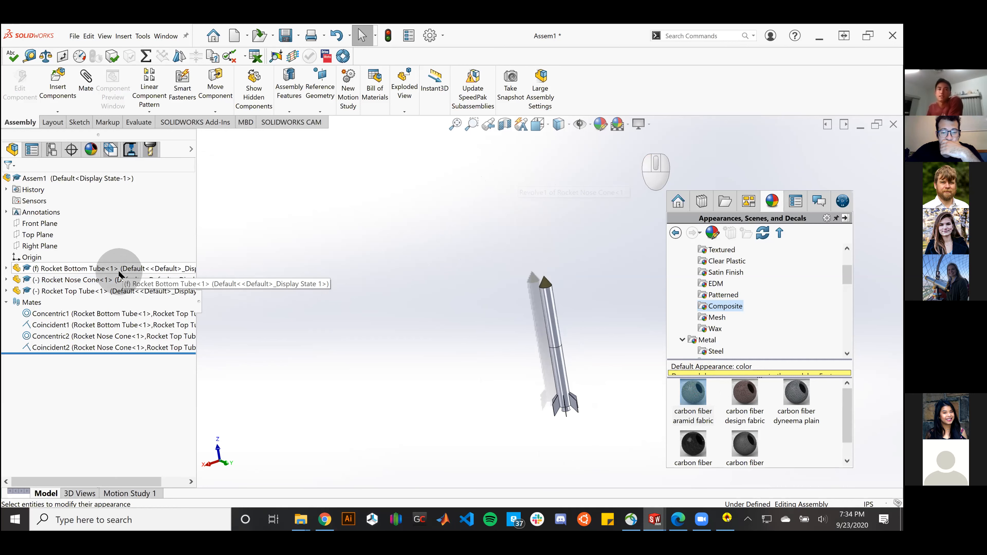
{"action": "left_click", "coordinate": [745, 392]}
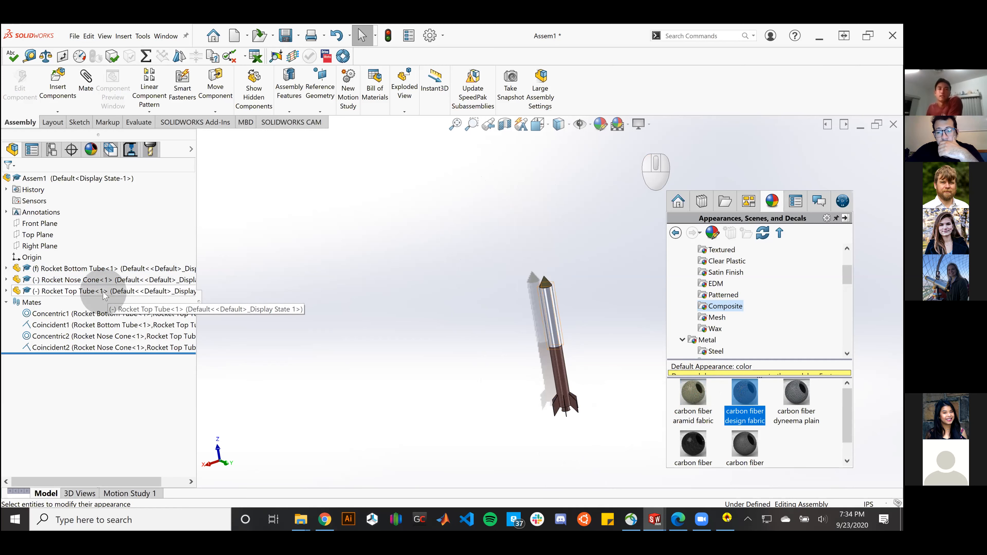
{"action": "left_click", "coordinate": [113, 294]}
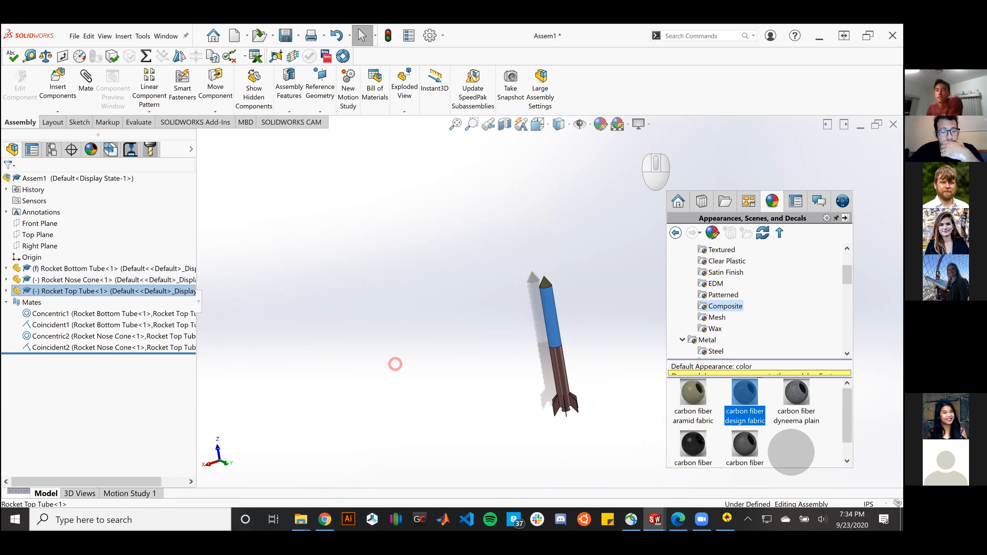
{"action": "left_click", "coordinate": [694, 445]}
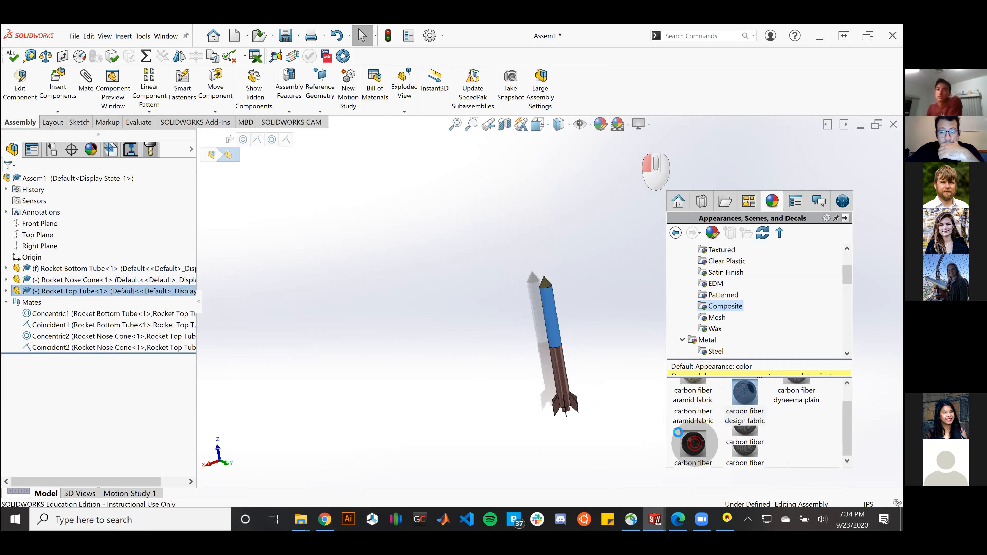
{"action": "scroll", "coordinate": [589, 341], "scroll_direction": "up", "scroll_amount": 3}
{"action": "middle_click_drag", "start_coordinate": [591, 335], "coordinate": [614, 311]}
{"action": "scroll", "coordinate": [532, 321], "scroll_direction": "up", "scroll_amount": 3}
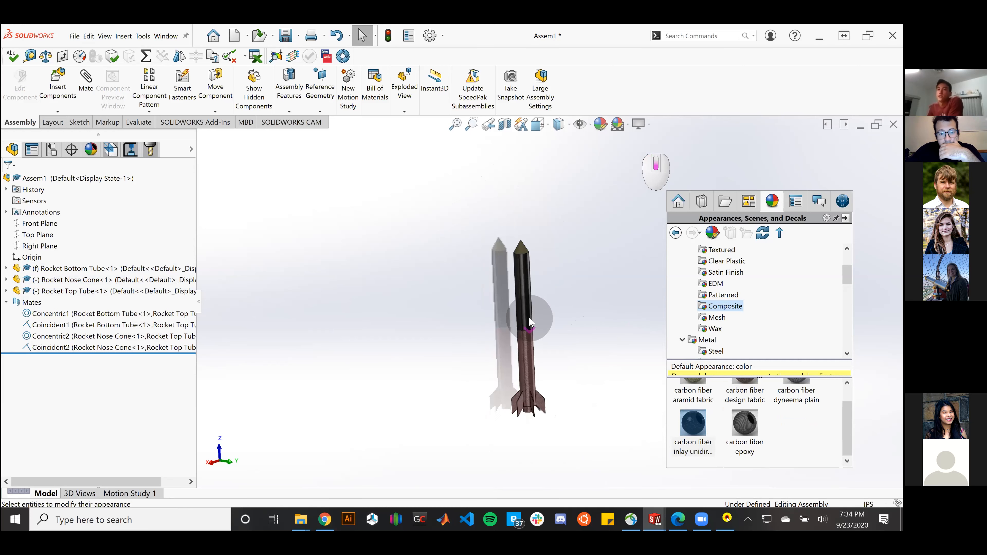
{"action": "middle_click_drag", "start_coordinate": [575, 366], "coordinate": [564, 379]}
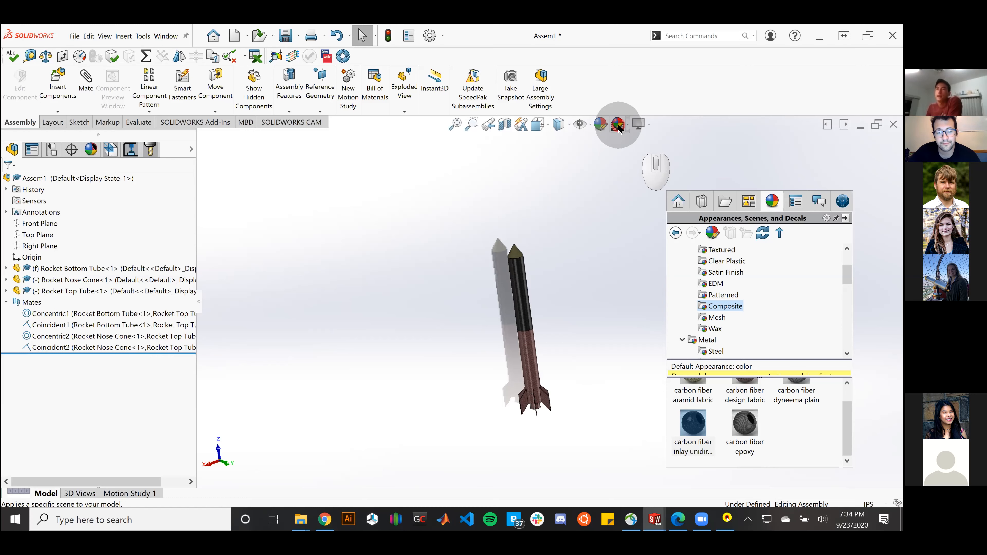
Step: Try the Urban 5 Background scene behind the rocket and view the model against it from different angles
{"action": "left_click", "coordinate": [629, 126]}
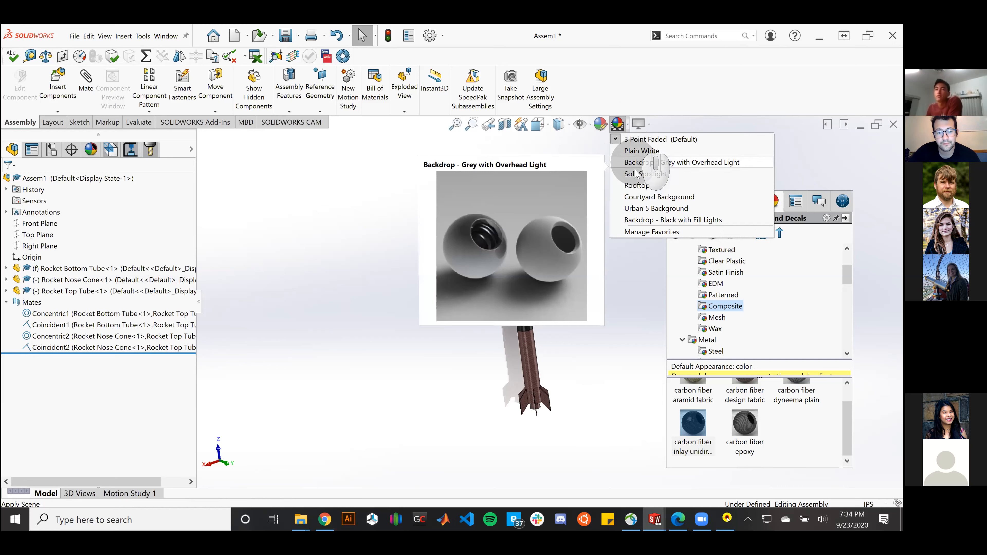
{"action": "left_click", "coordinate": [639, 207]}
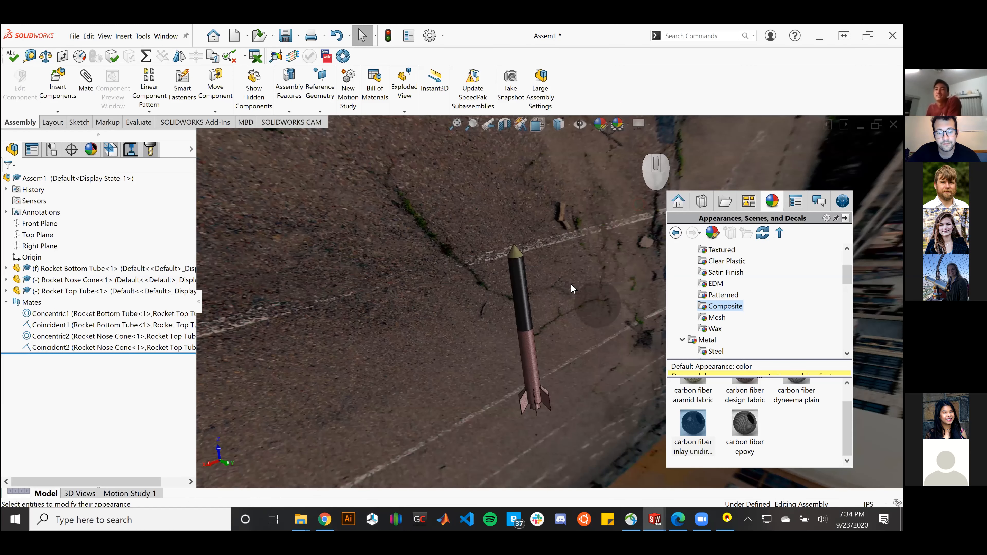
{"action": "scroll", "coordinate": [573, 343], "scroll_direction": "up", "scroll_amount": 7}
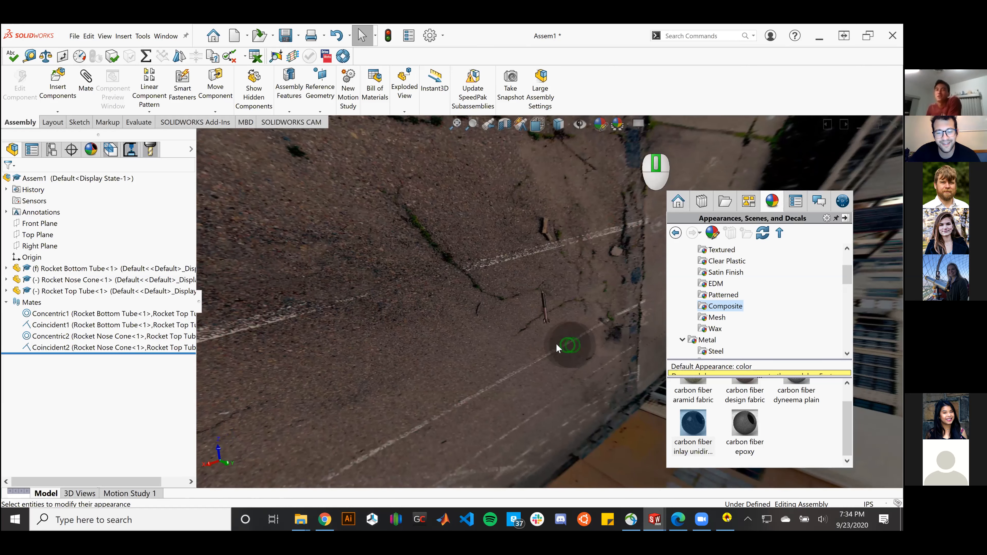
{"action": "middle_click_drag", "start_coordinate": [556, 343], "coordinate": [514, 294]}
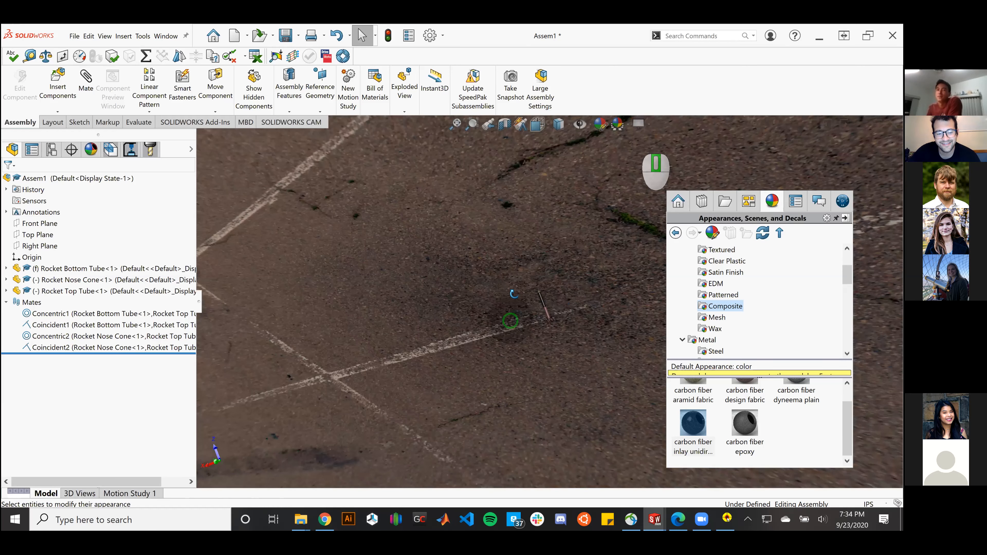
{"action": "middle_click_drag", "start_coordinate": [543, 325], "coordinate": [553, 308]}
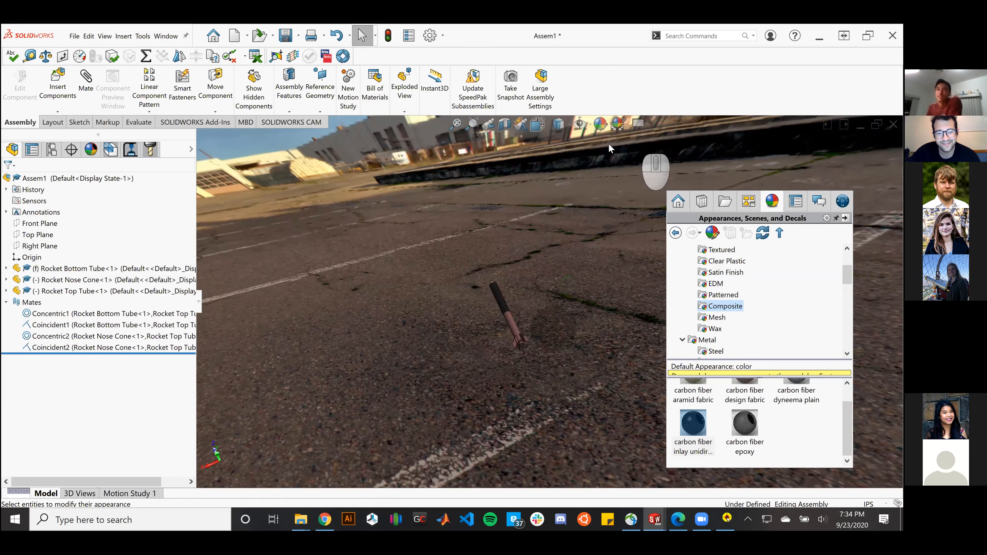
Step: Apply the Rooftop scene to the assembly and fit the whole rocket in an upright, tilted view
{"action": "left_click", "coordinate": [627, 125]}
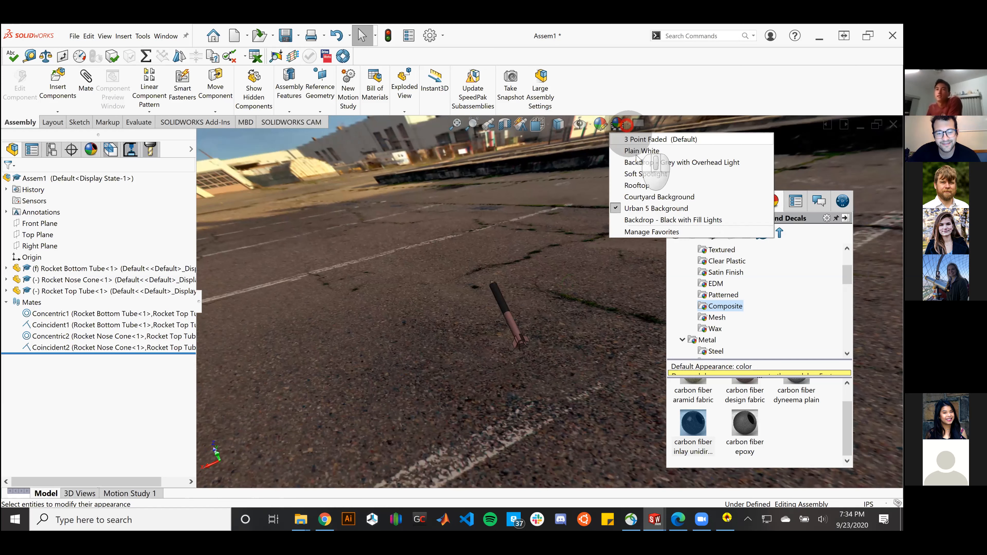
{"action": "left_click", "coordinate": [638, 186]}
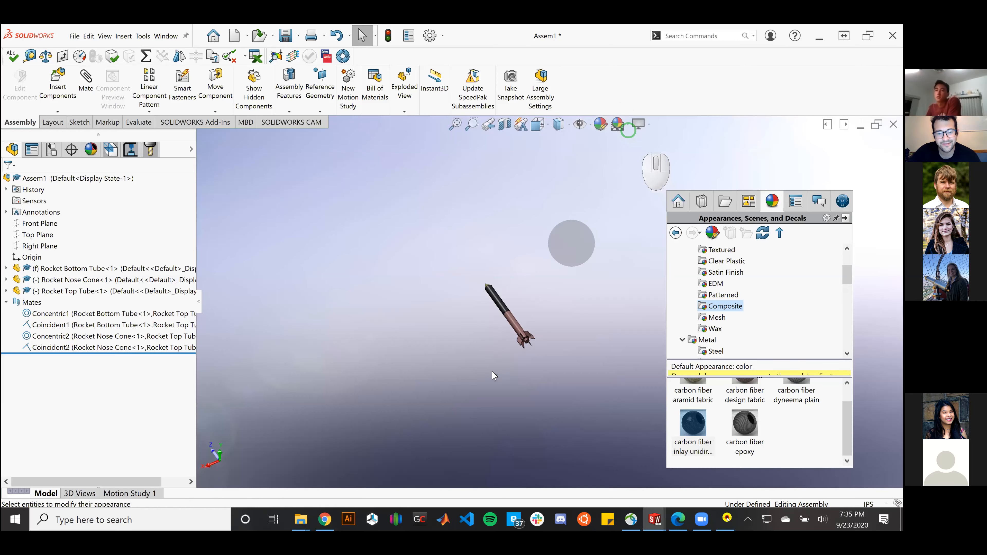
{"action": "left_click", "coordinate": [513, 354]}
{"action": "key", "text": "f"}
{"action": "middle_click_drag", "start_coordinate": [577, 336], "coordinate": [432, 364]}
{"action": "scroll", "coordinate": [476, 381], "scroll_direction": "down", "scroll_amount": 4}
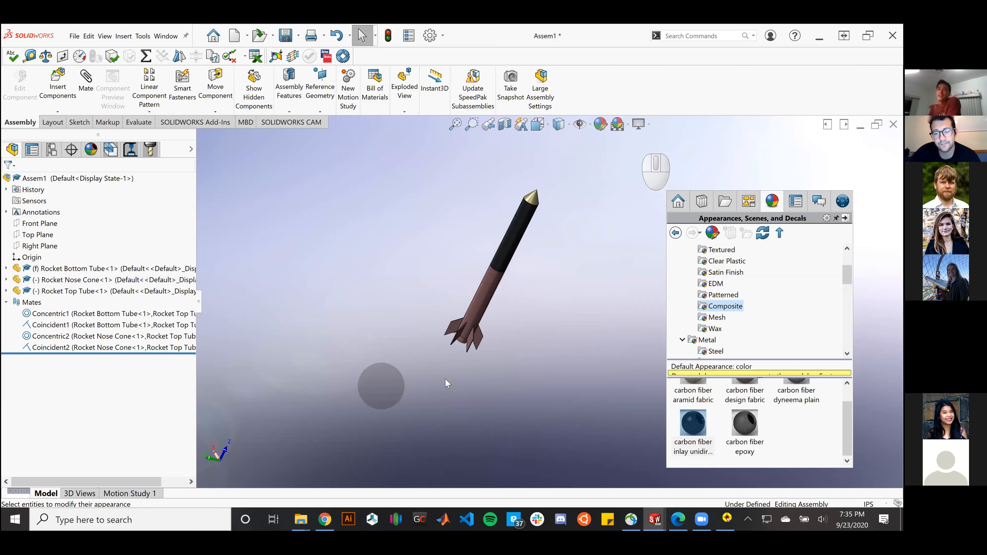
{"action": "scroll", "coordinate": [466, 208], "scroll_direction": "up", "scroll_amount": 2}
{"action": "middle_click_drag", "start_coordinate": [605, 348], "coordinate": [593, 352]}
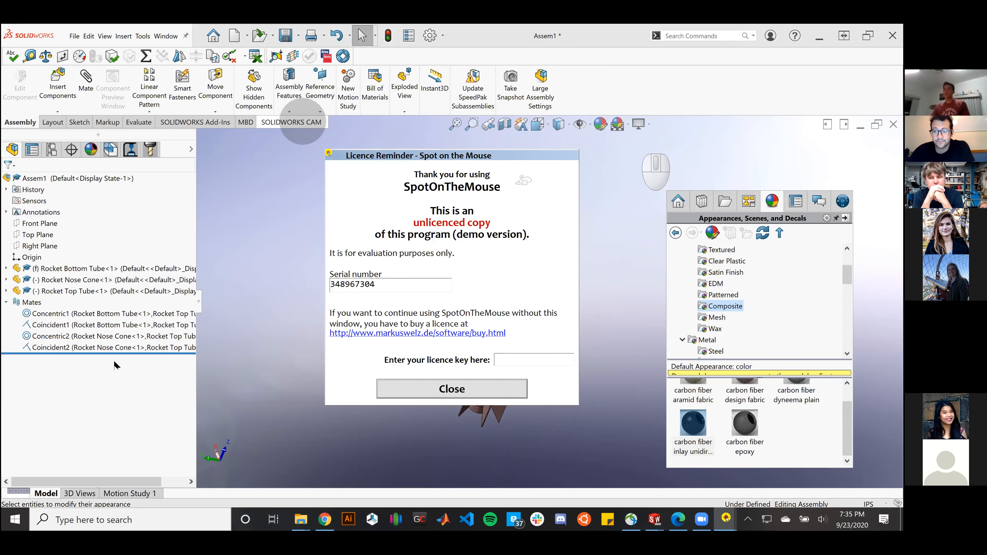
Step: Dismiss the Spot on the Mouse licence reminder and move the floating Appearances, Scenes, and Decals pane farther away from the rocket
{"action": "left_click", "coordinate": [463, 387]}
{"action": "left_click", "coordinate": [541, 414]}
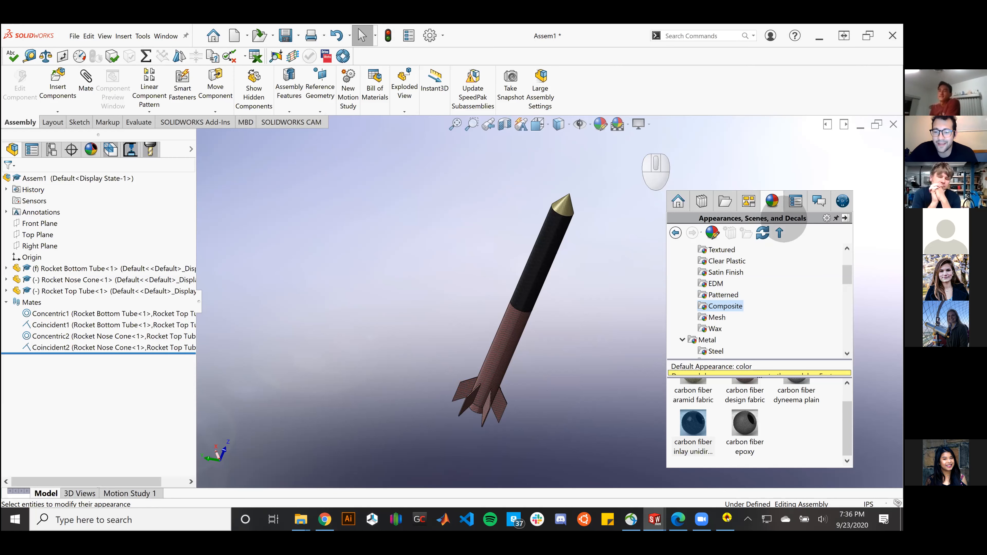
{"action": "left_click_drag", "start_coordinate": [788, 221], "coordinate": [820, 185]}
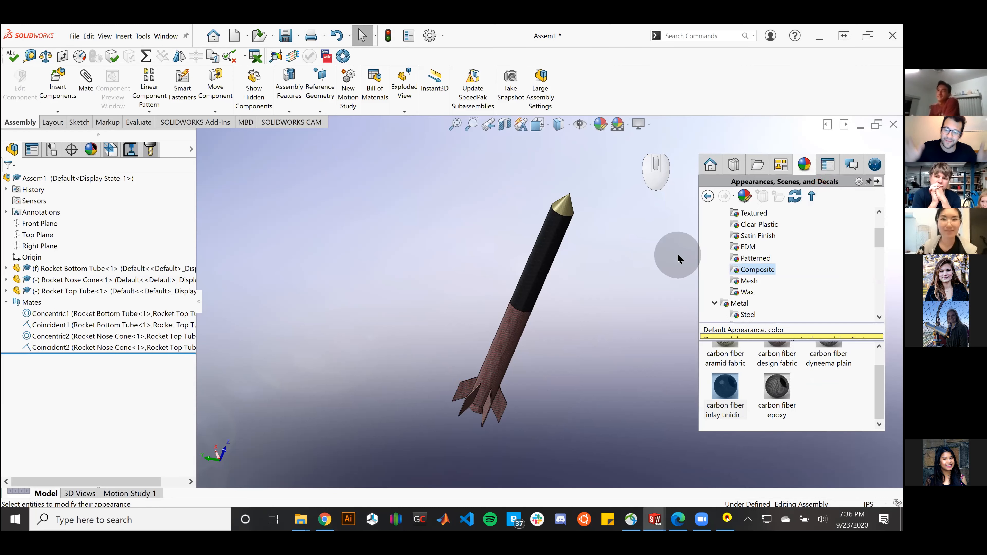